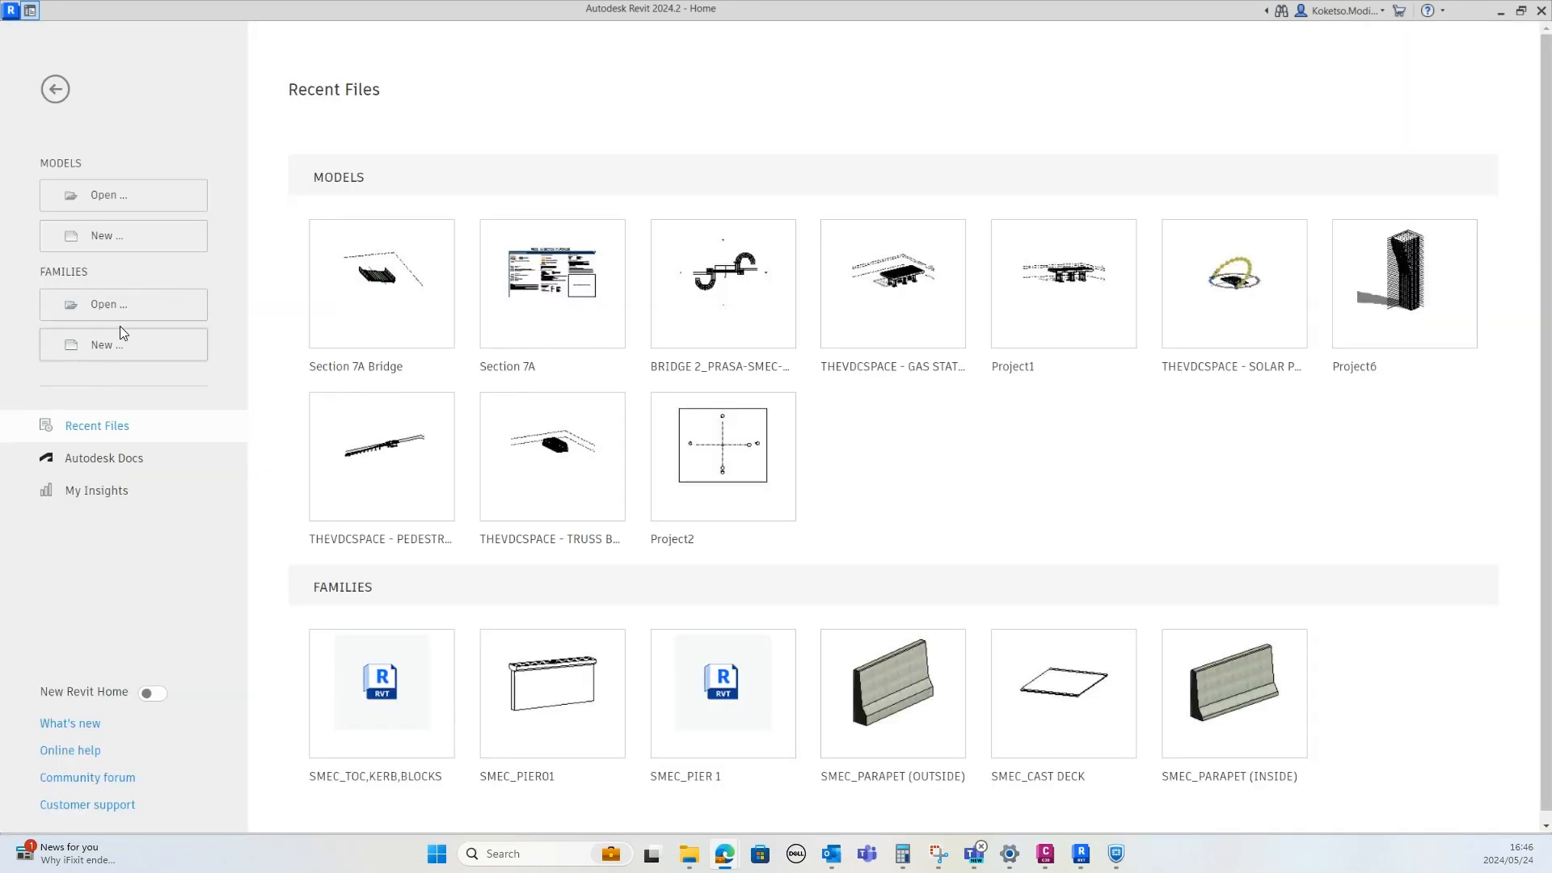
Create a new family from the Metric Specialty Equipment template
click(100, 349)
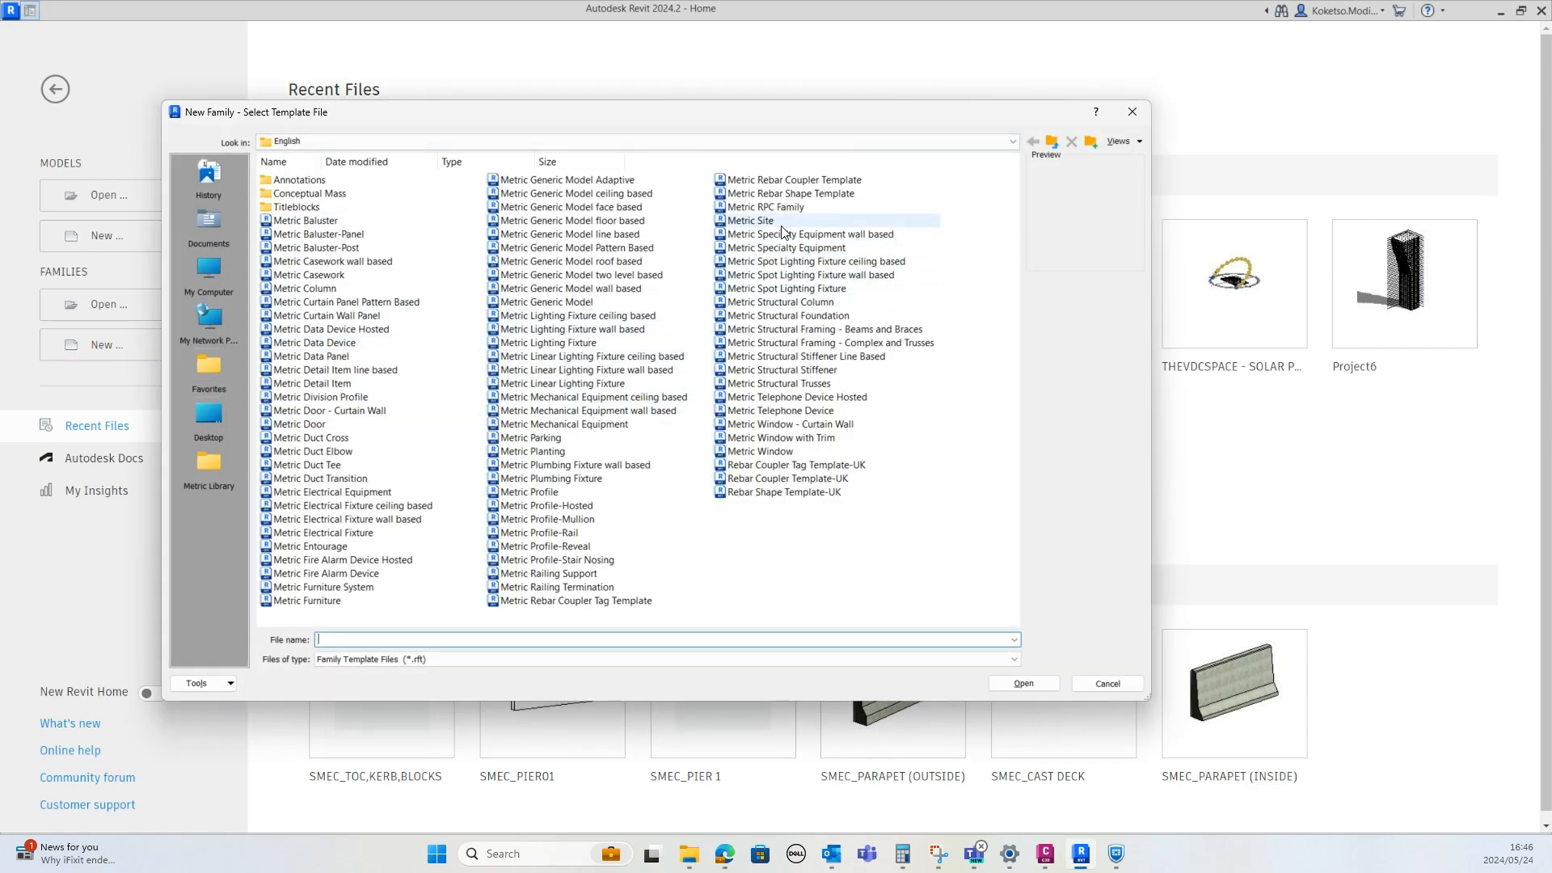
click(804, 248)
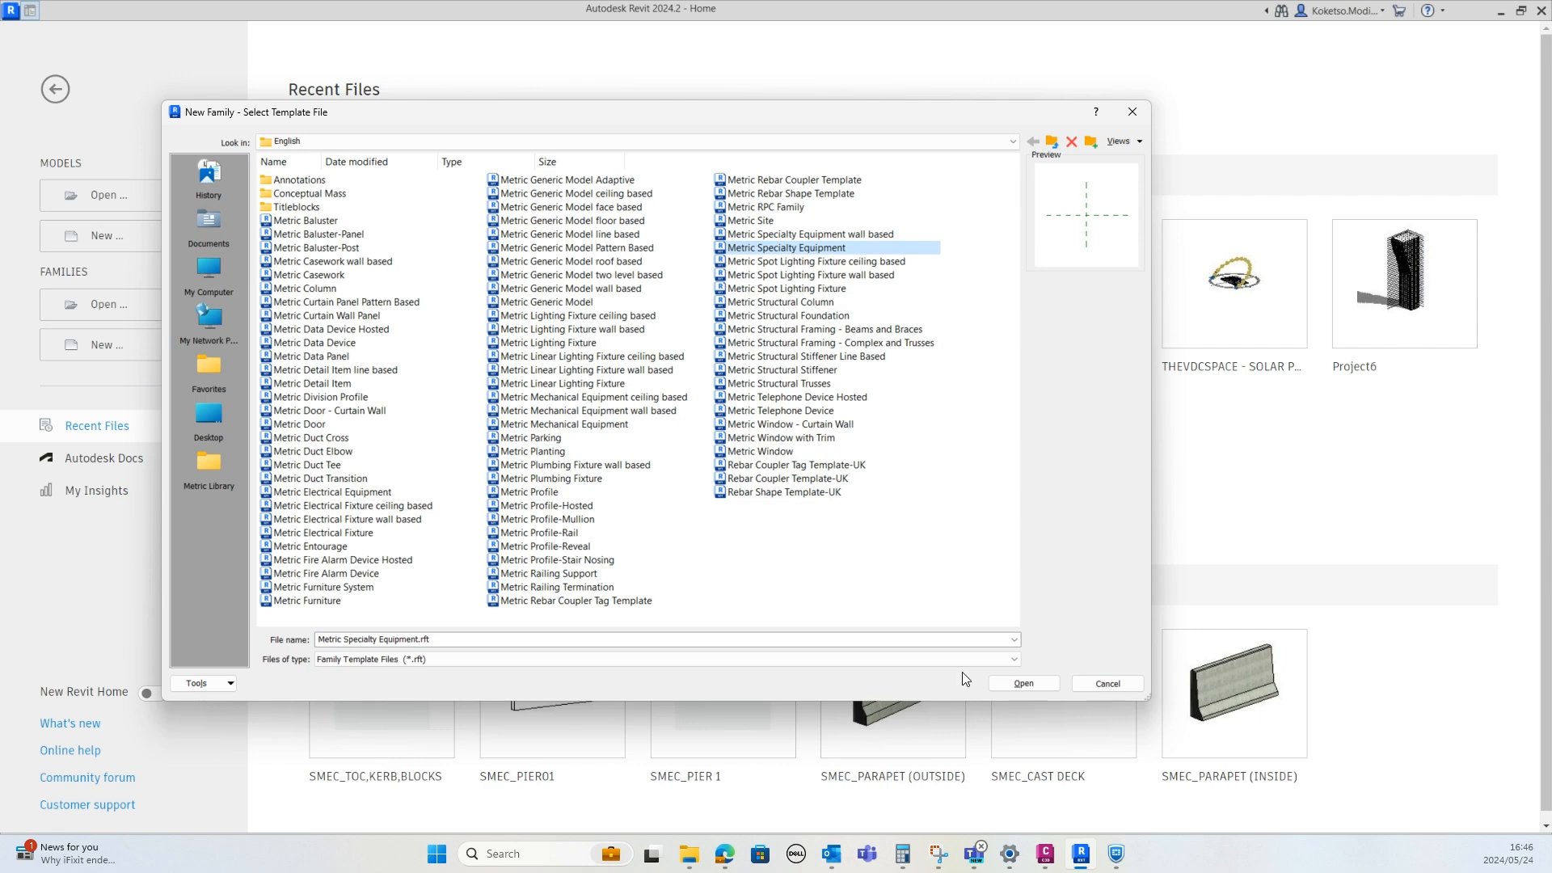
click(1026, 684)
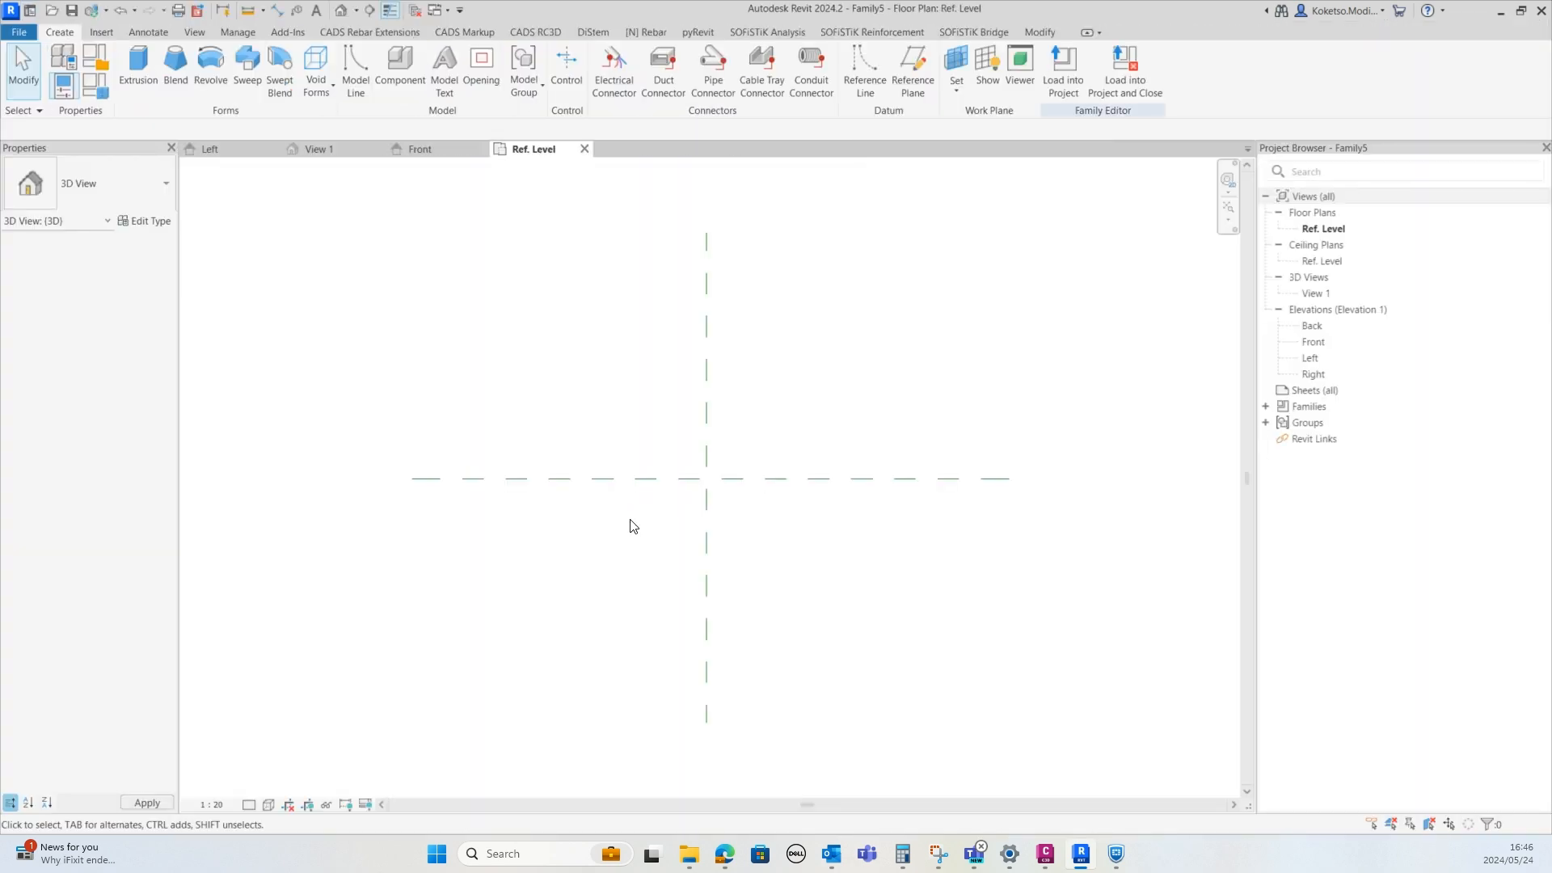
Draw two vertical reference planes in plan, one on each side of the centre plane
middle_drag(635, 525, 582, 506)
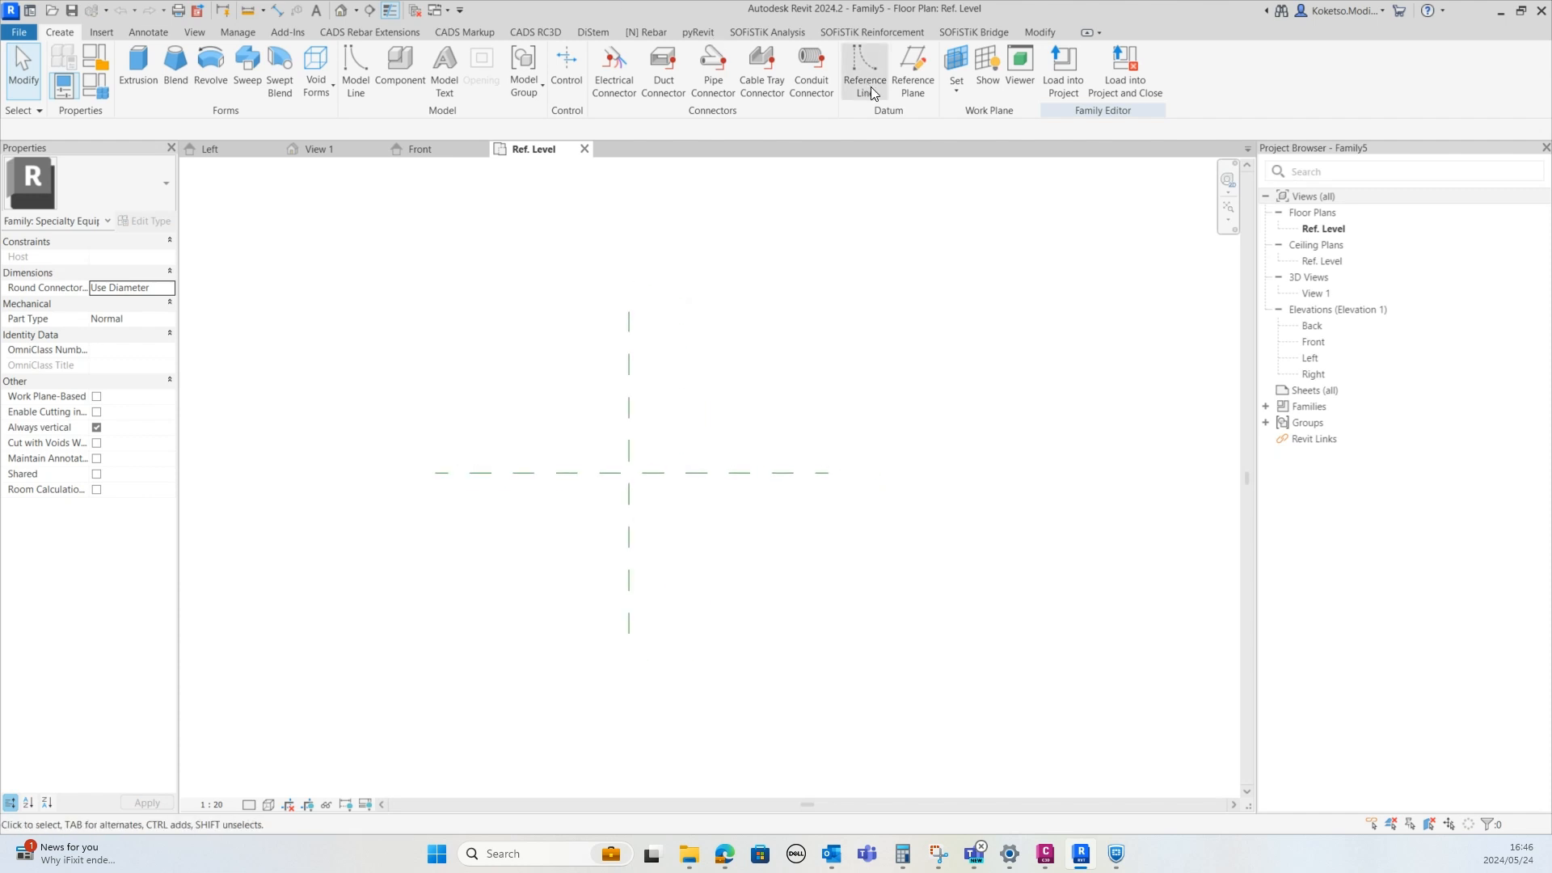
click(900, 88)
click(435, 311)
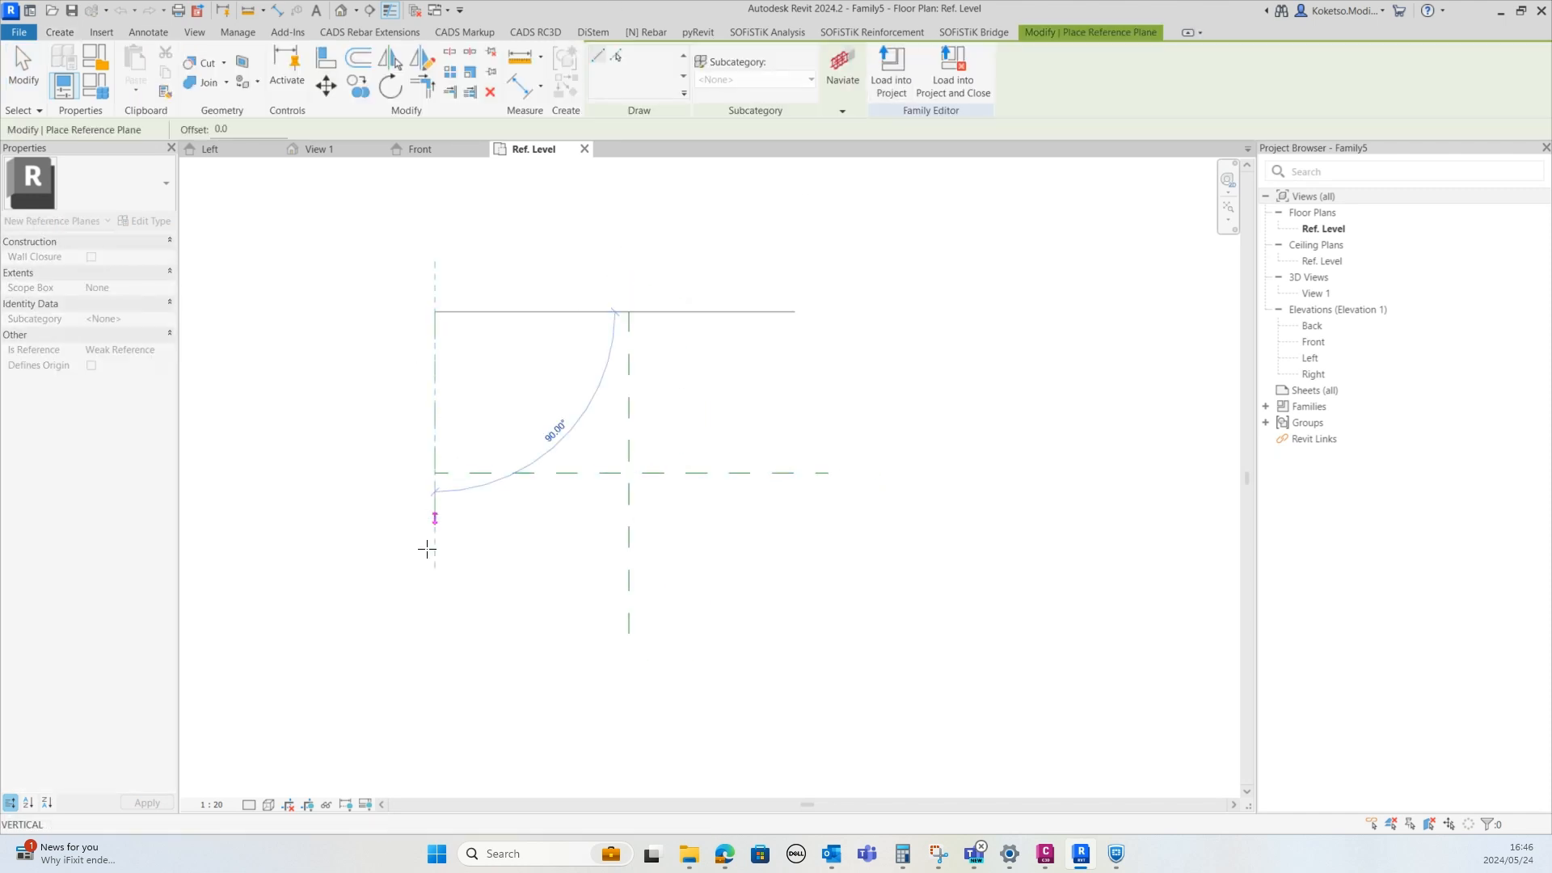
click(435, 634)
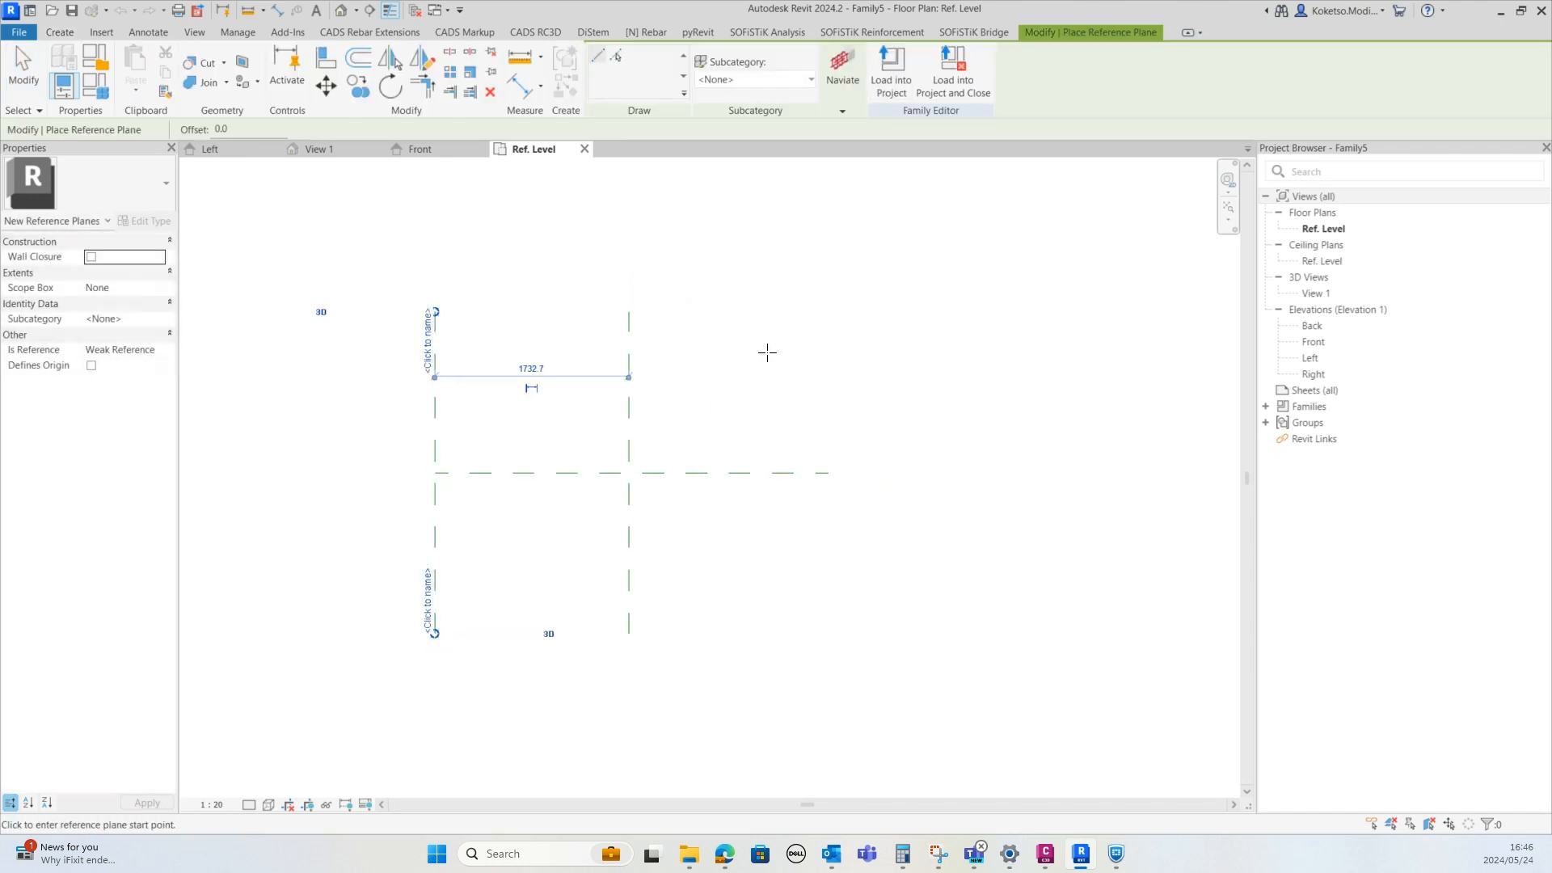
click(827, 311)
click(827, 634)
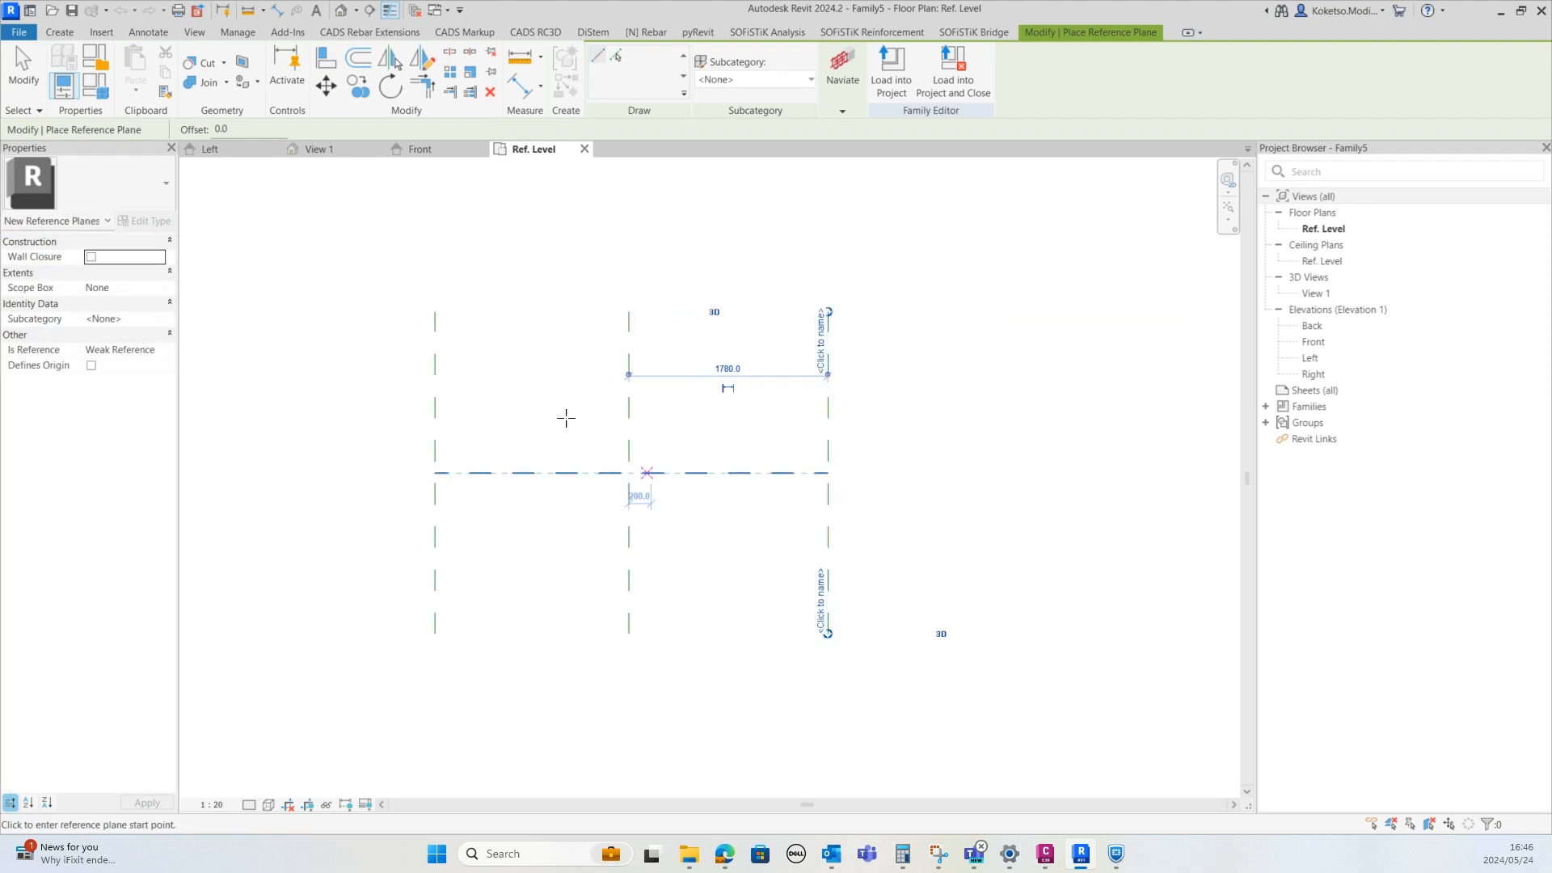
key(Escape)
key(Escape)
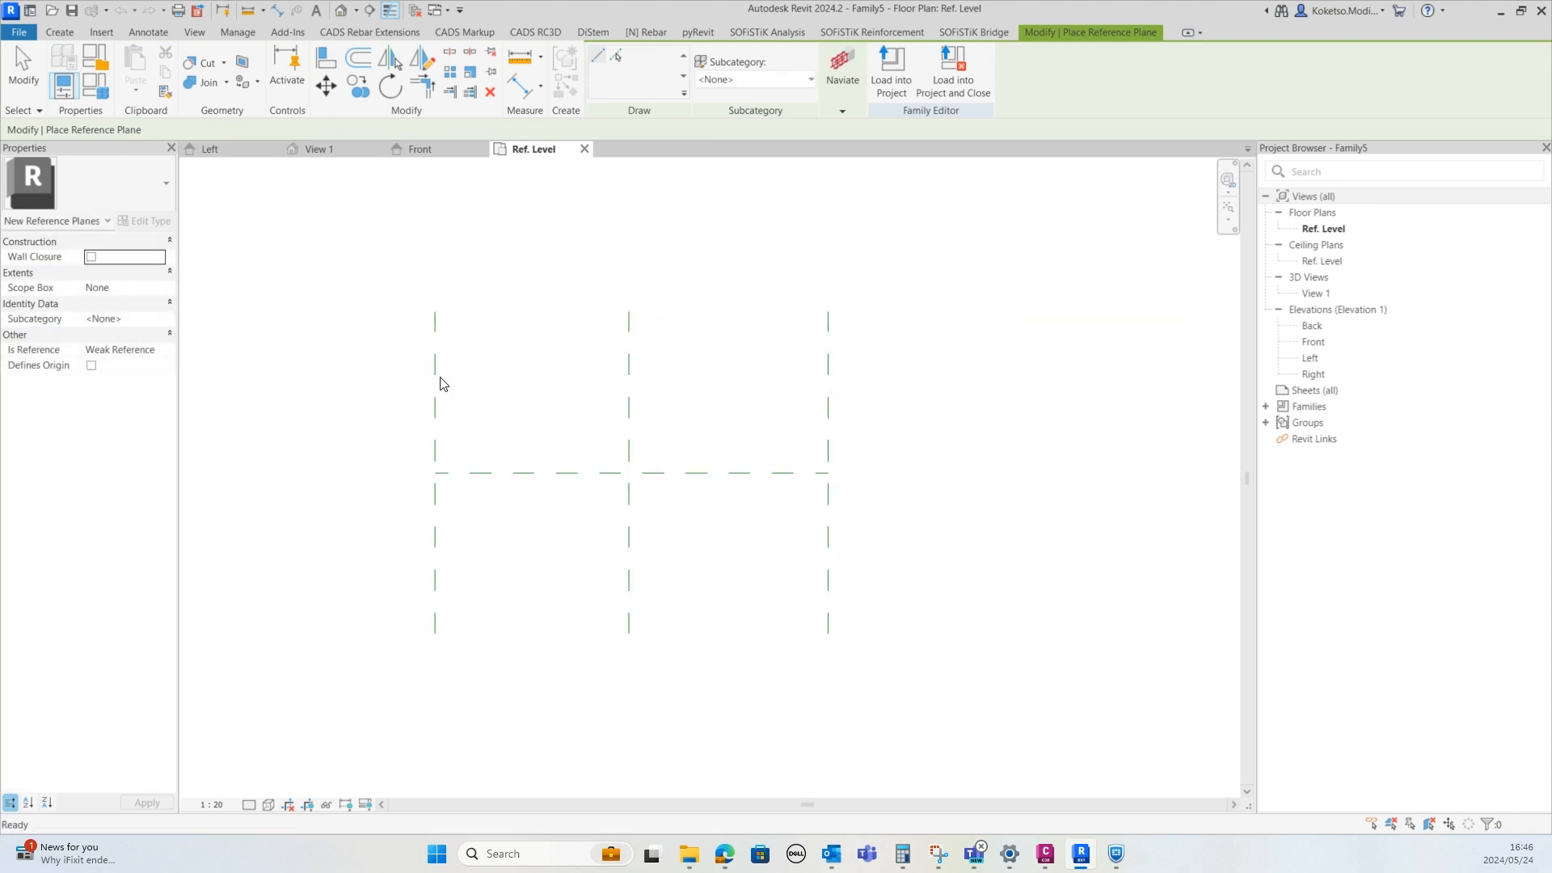
Set the left reference plane's distance from the centre plane to 1500 mm
click(435, 374)
click(541, 369)
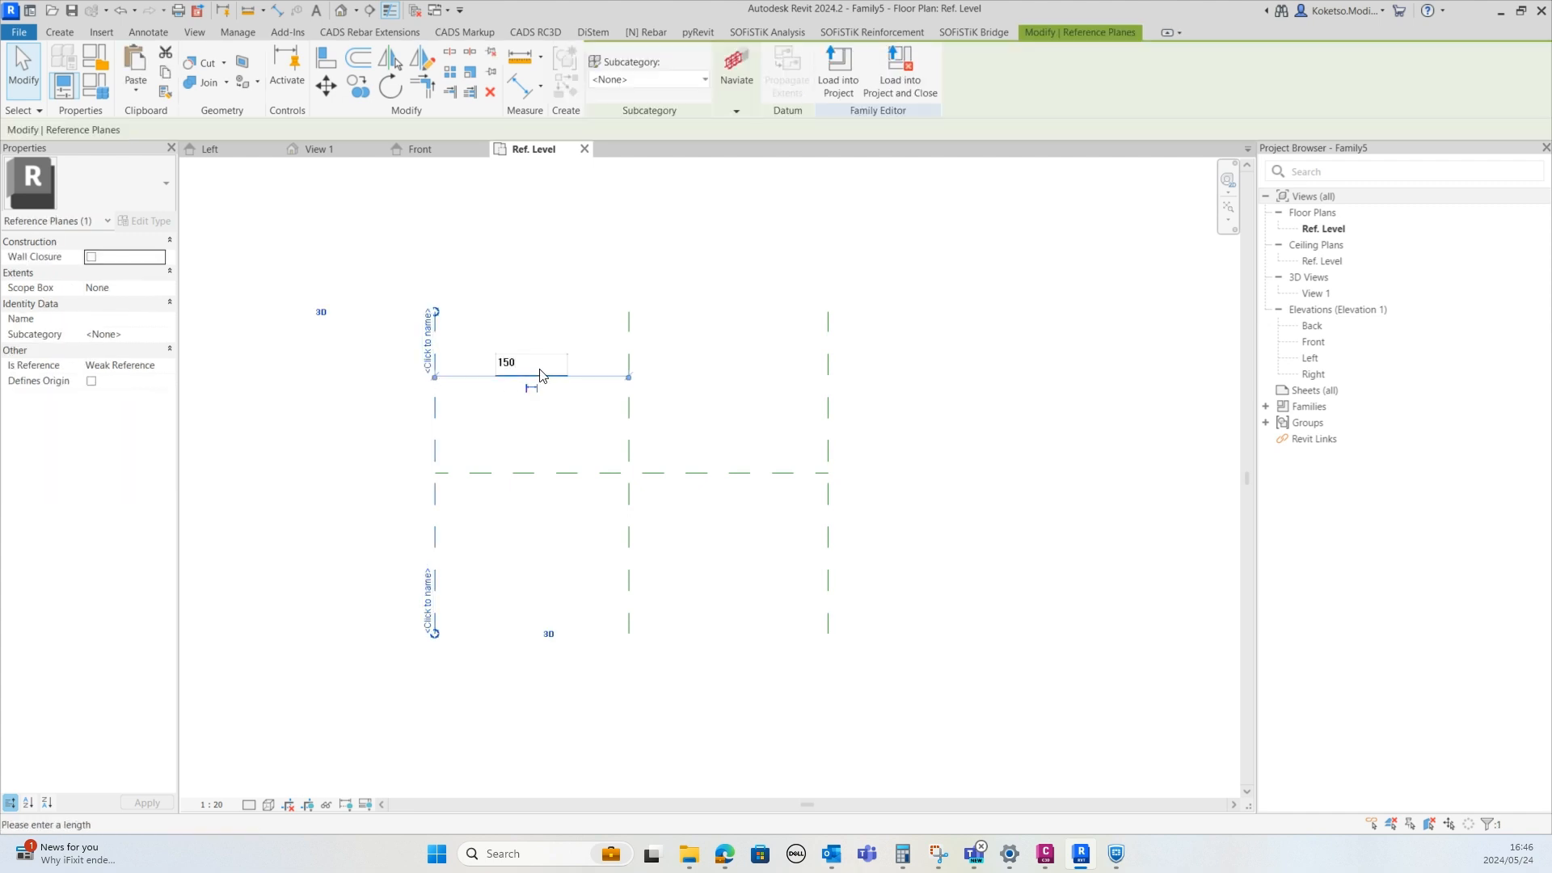
key(Return)
Set the right reference plane's distance from the centre plane to 1500 mm
click(828, 408)
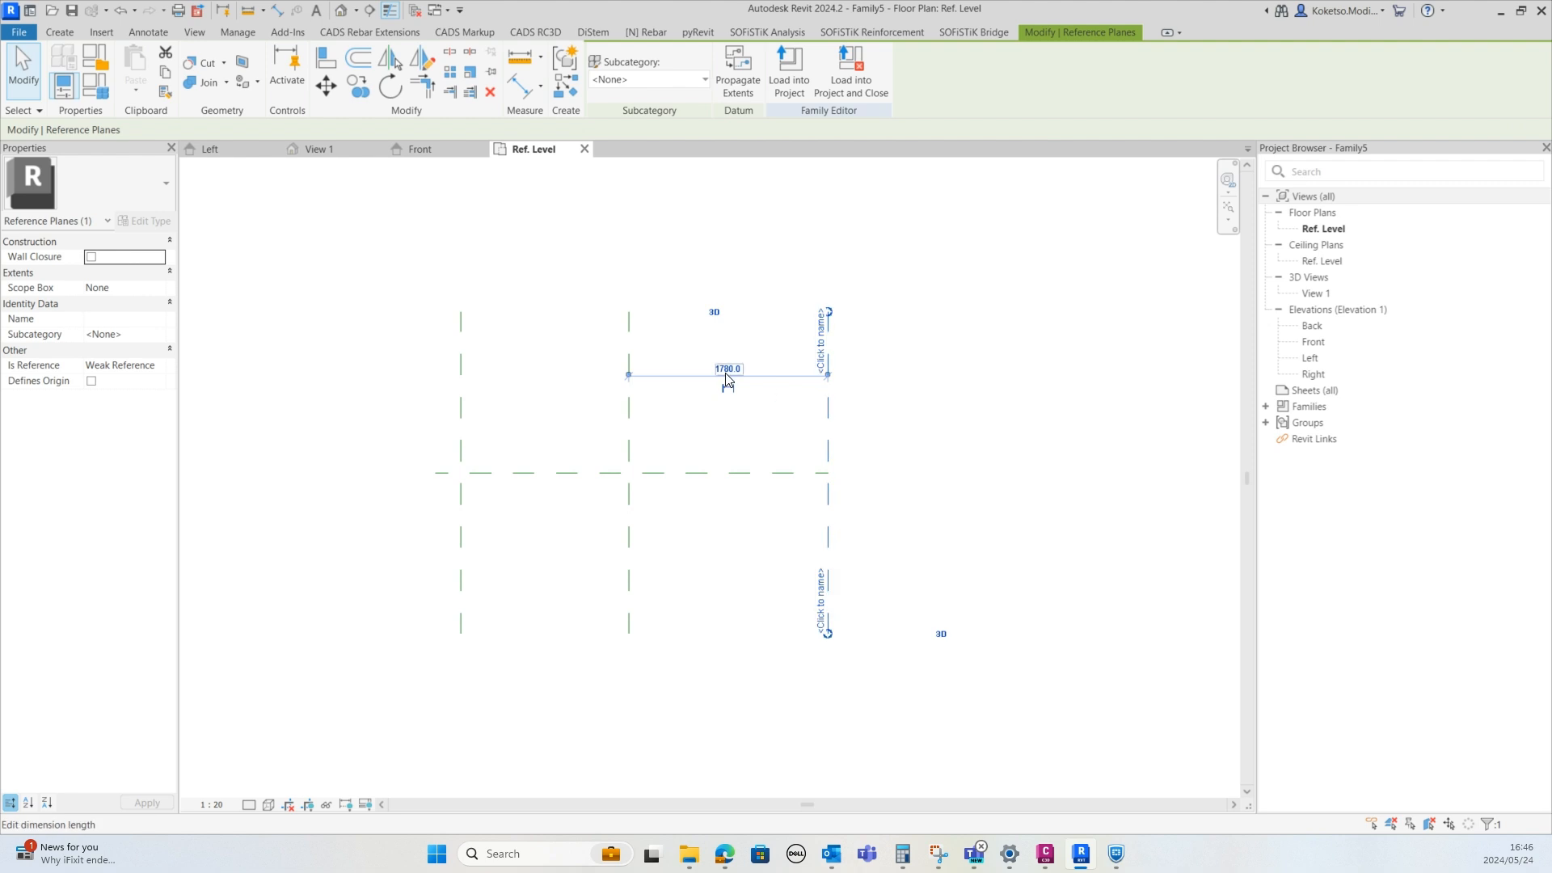
click(729, 369)
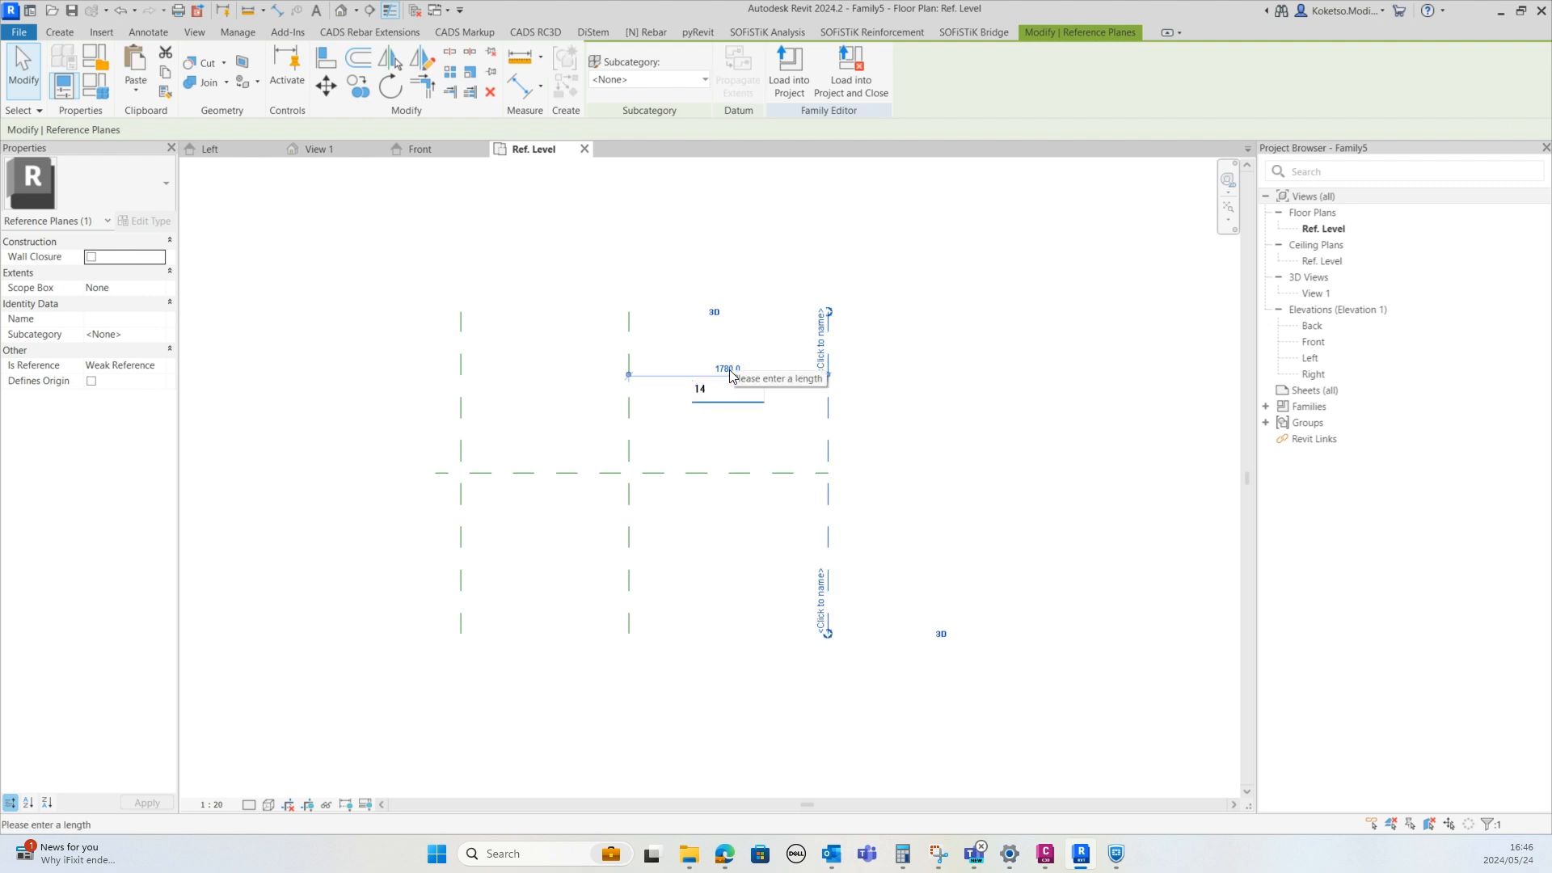
text(1500)
key(Return)
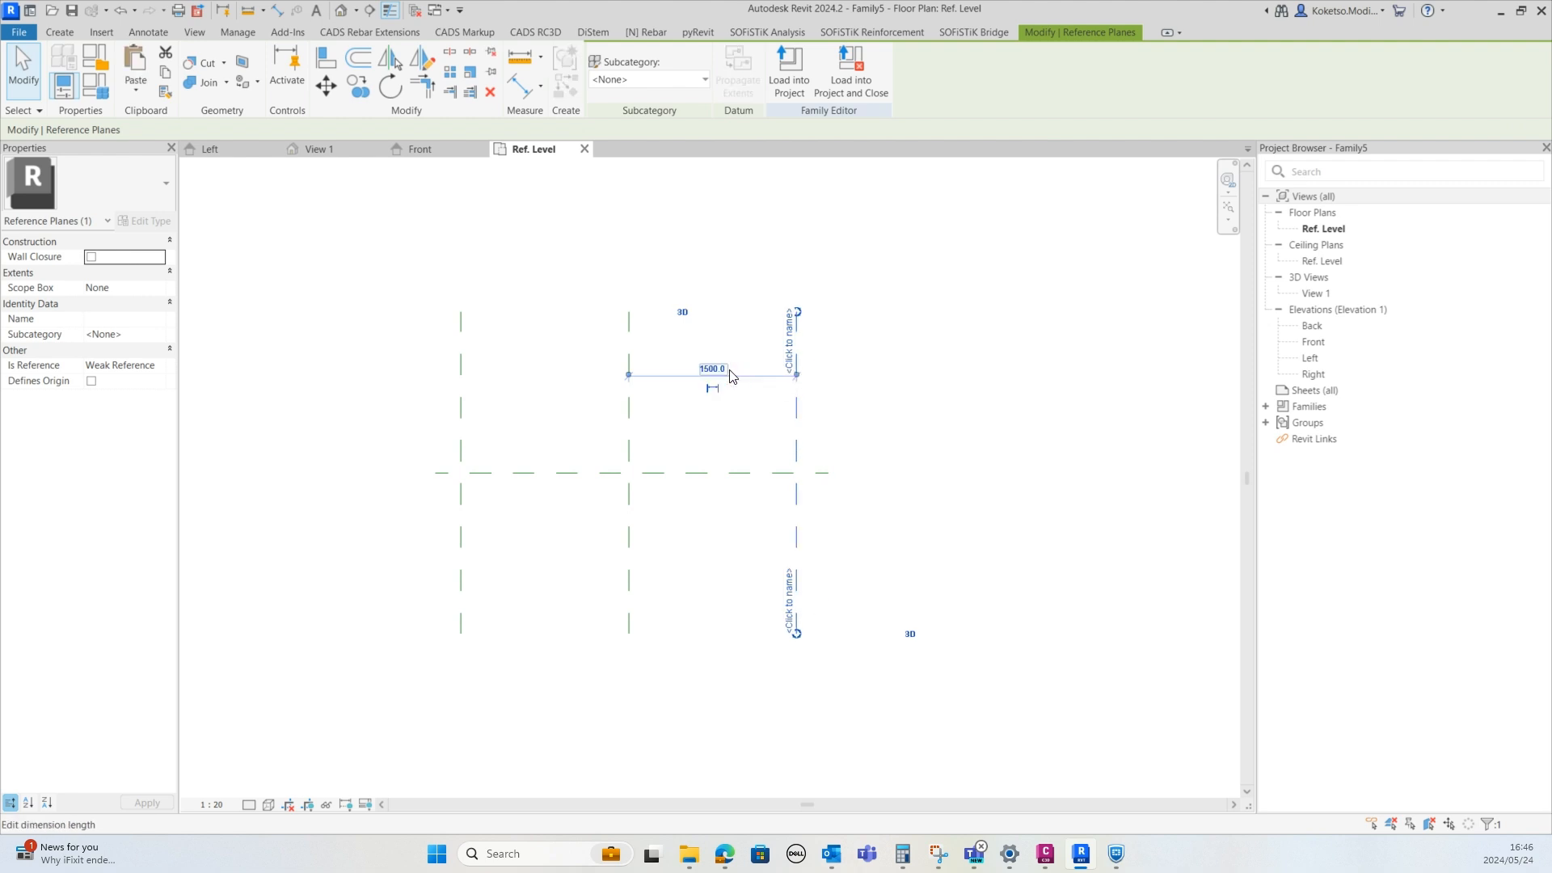
Draw two horizontal reference planes in plan, one above and one below the centre front/back plane
click(839, 410)
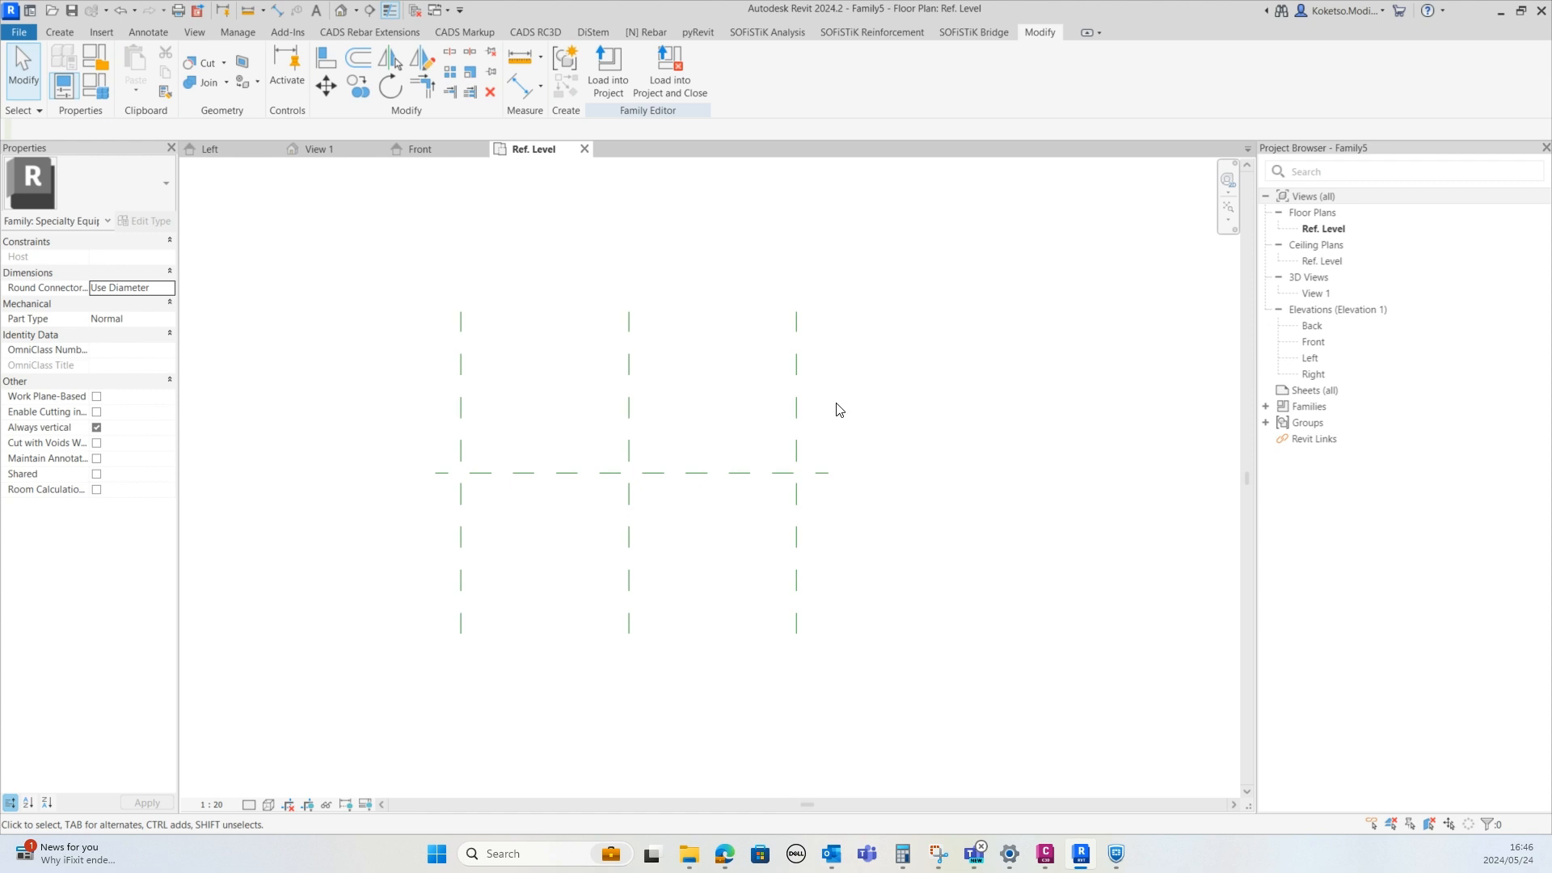
click(60, 33)
click(905, 69)
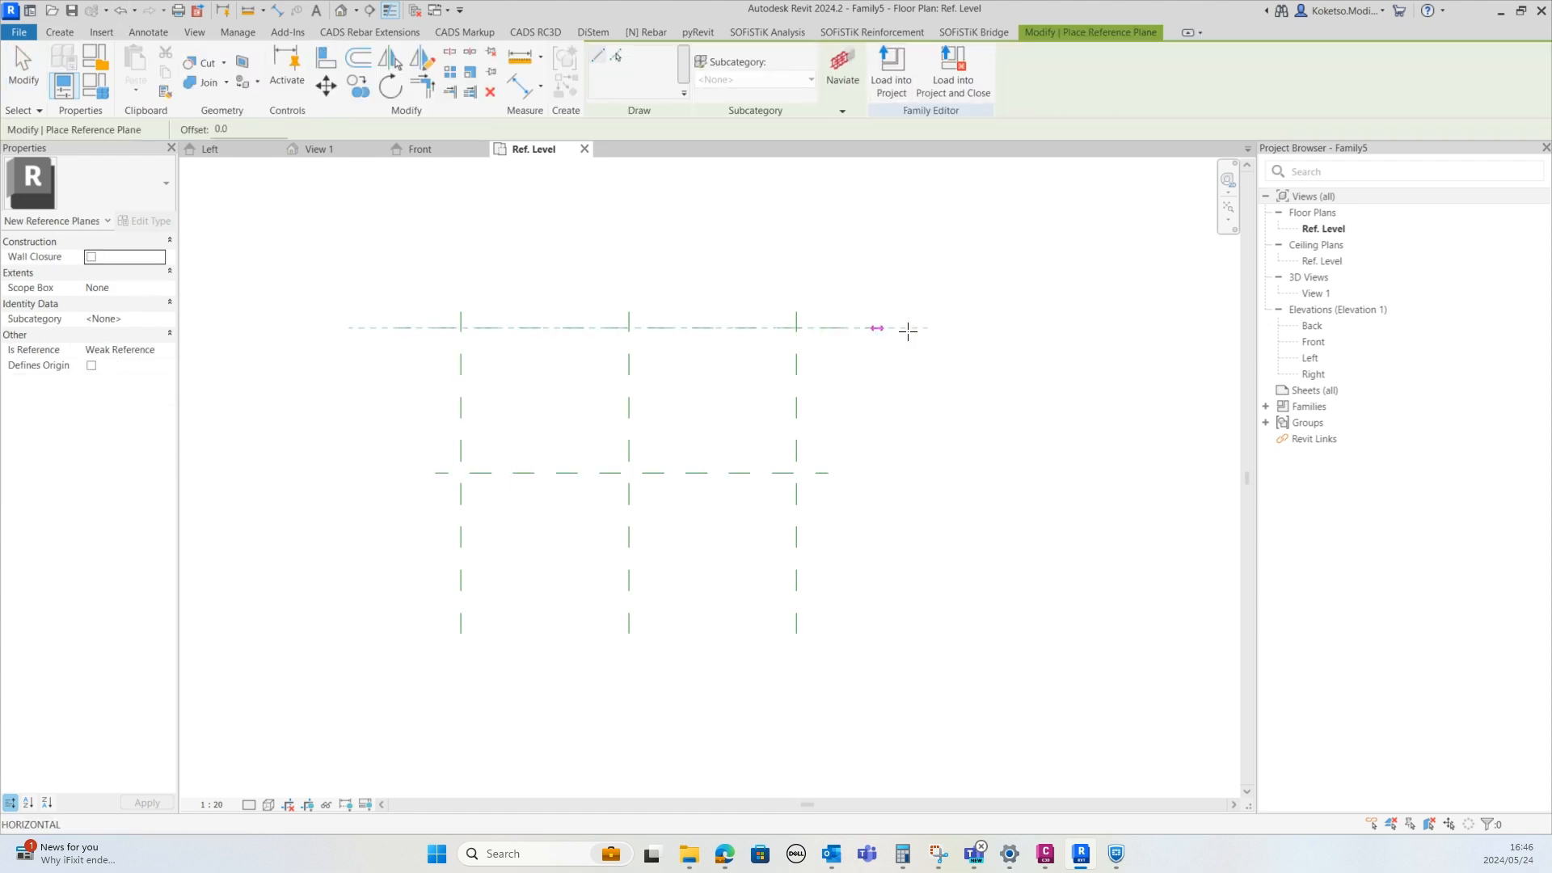
click(881, 328)
click(399, 607)
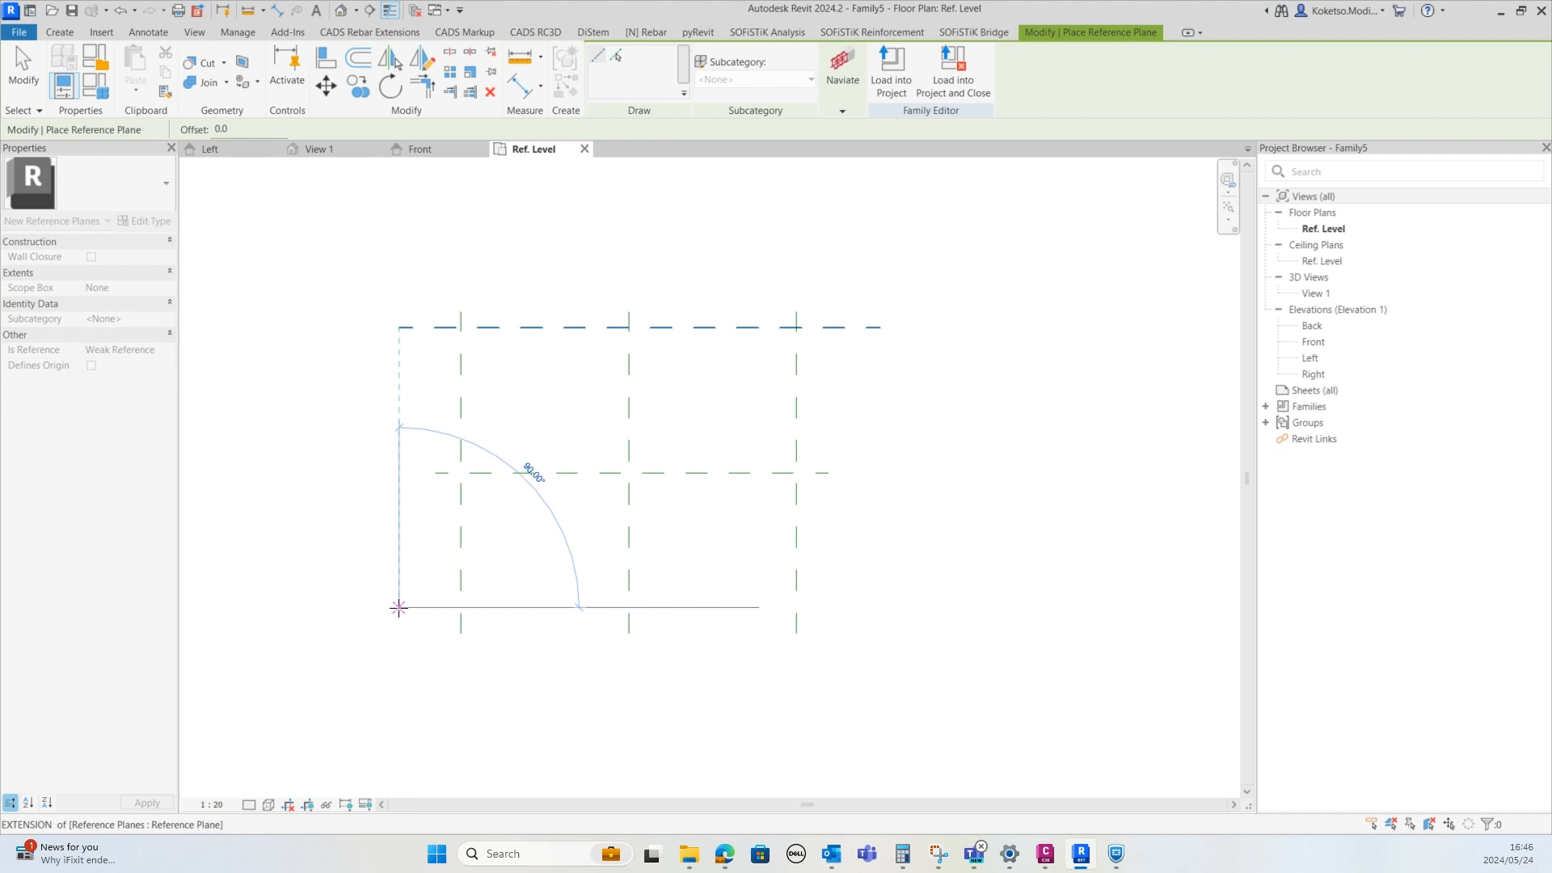
click(881, 607)
key(Escape)
Set the upper horizontal reference plane's distance from the centre plane to 2000 mm
click(678, 328)
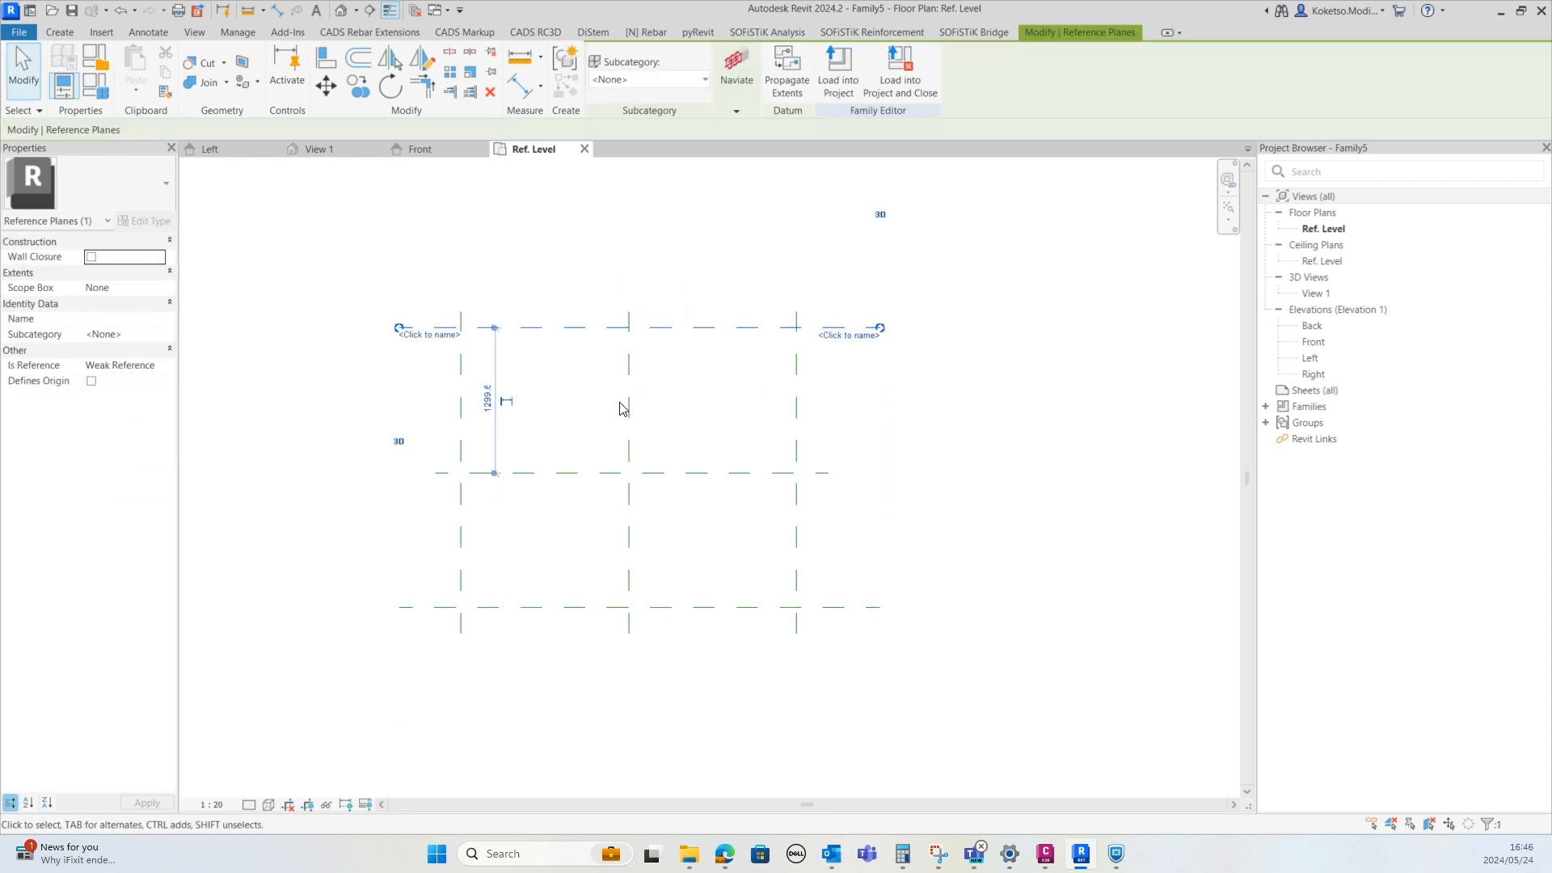
click(487, 398)
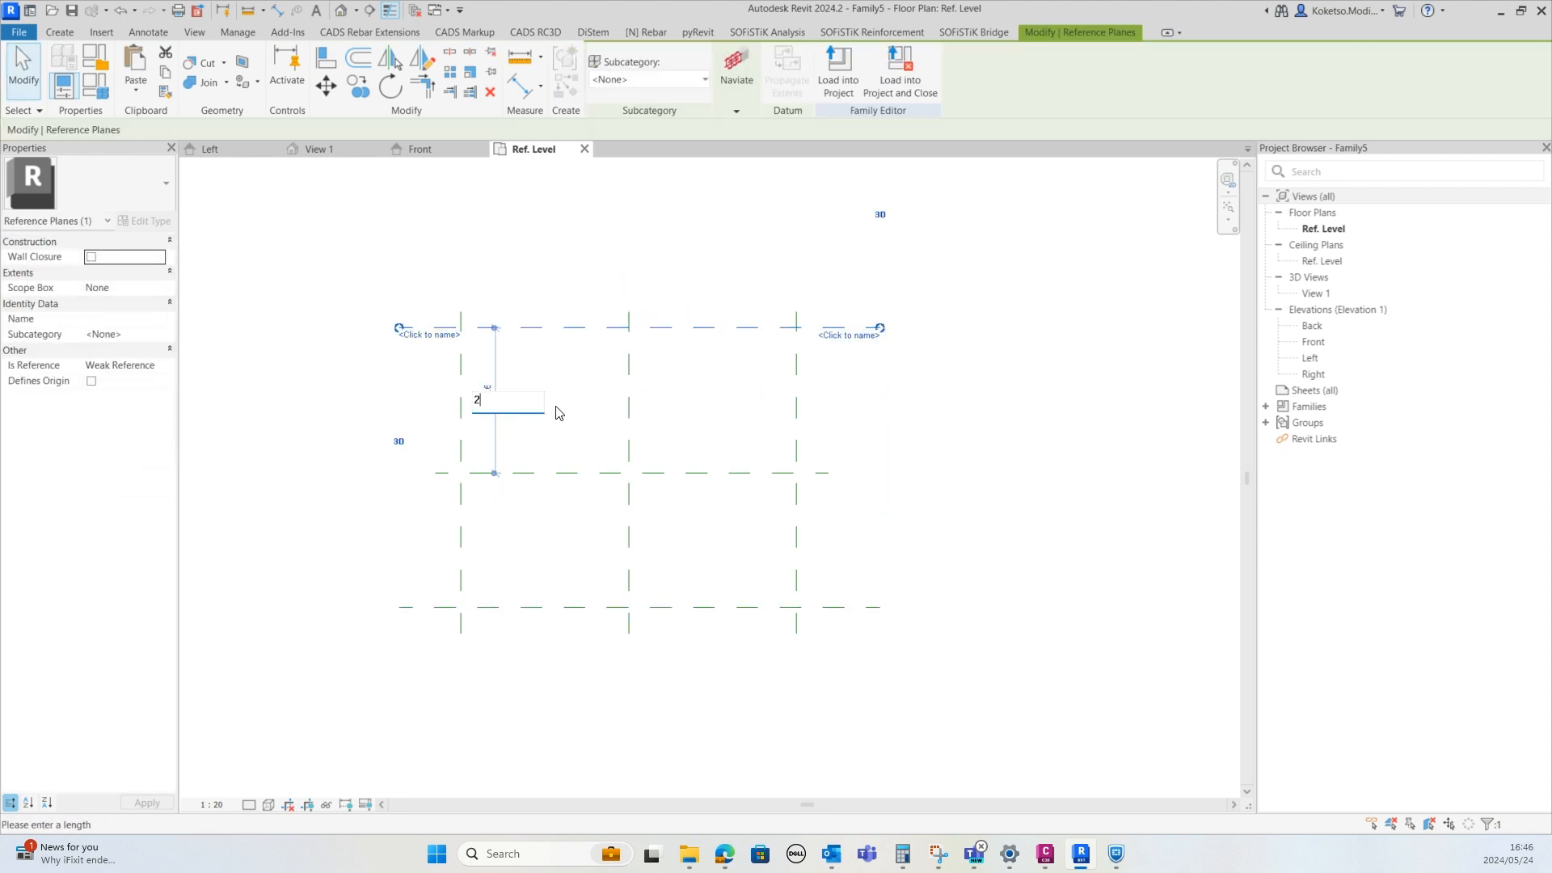
text(2000)
key(Return)
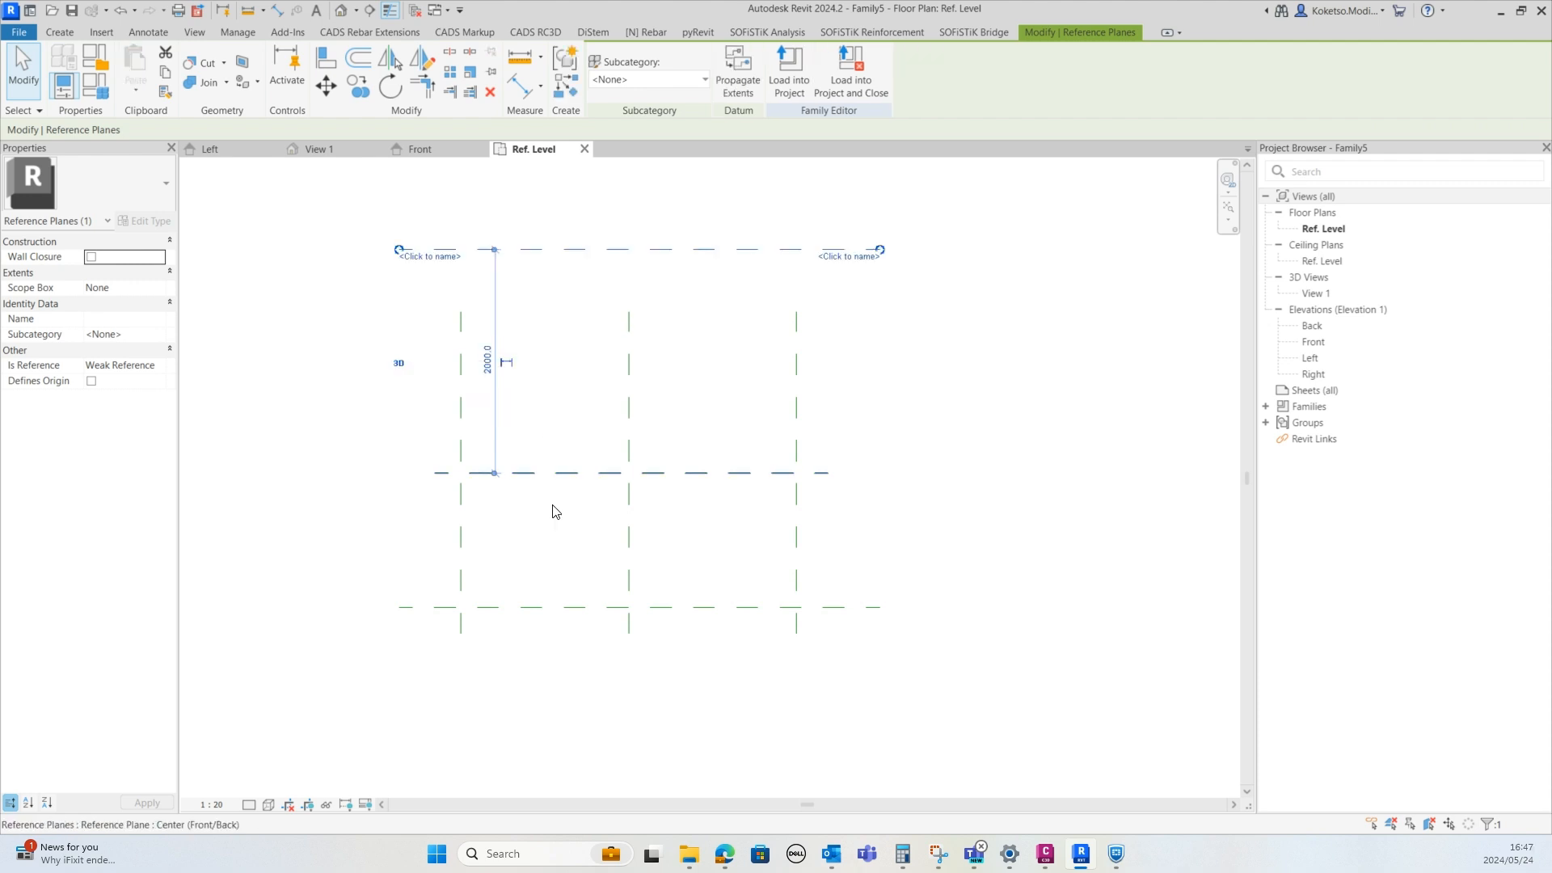
Set the lower horizontal reference plane's distance from the centre plane to 2000 mm
click(517, 607)
click(464, 539)
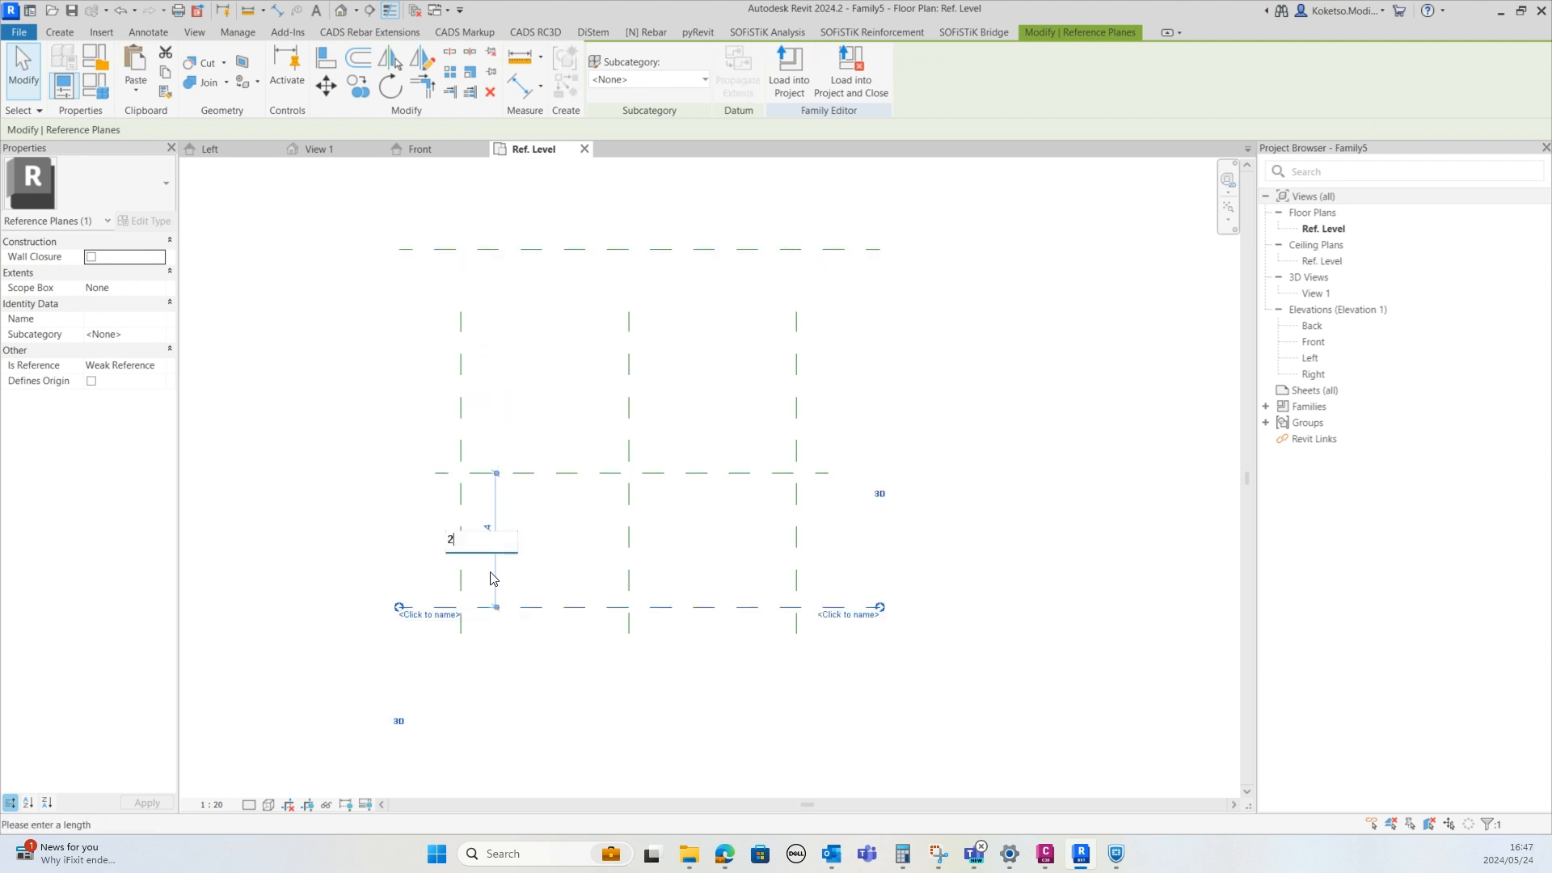
key(Return)
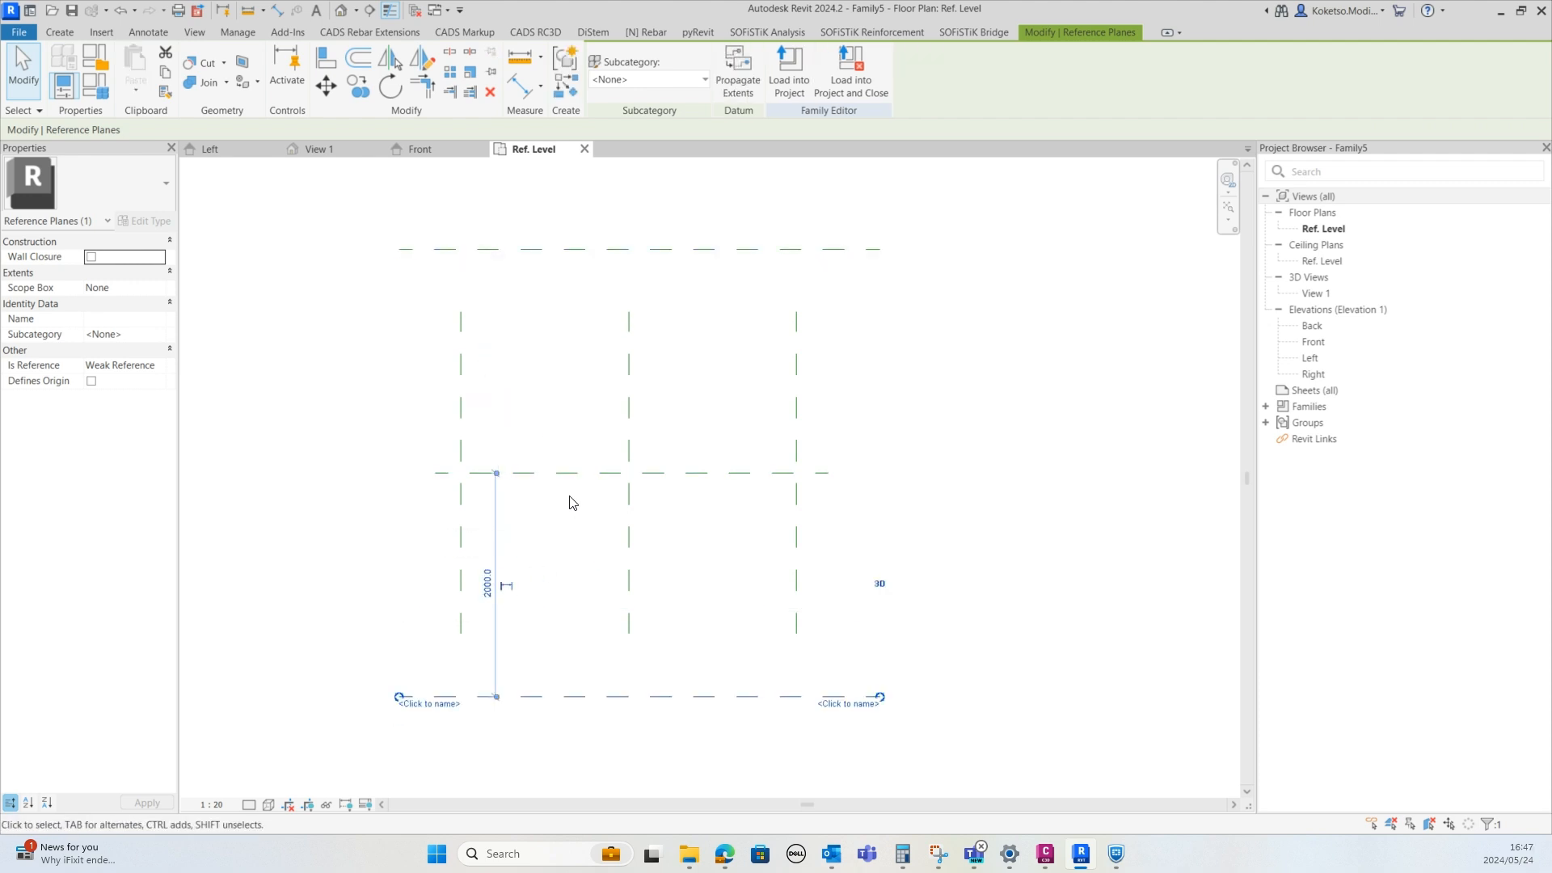
click(571, 502)
Extend the ends of the three vertical reference planes to reach the upper and lower horizontal planes
click(466, 343)
drag(461, 311, 461, 250)
drag(461, 633, 461, 695)
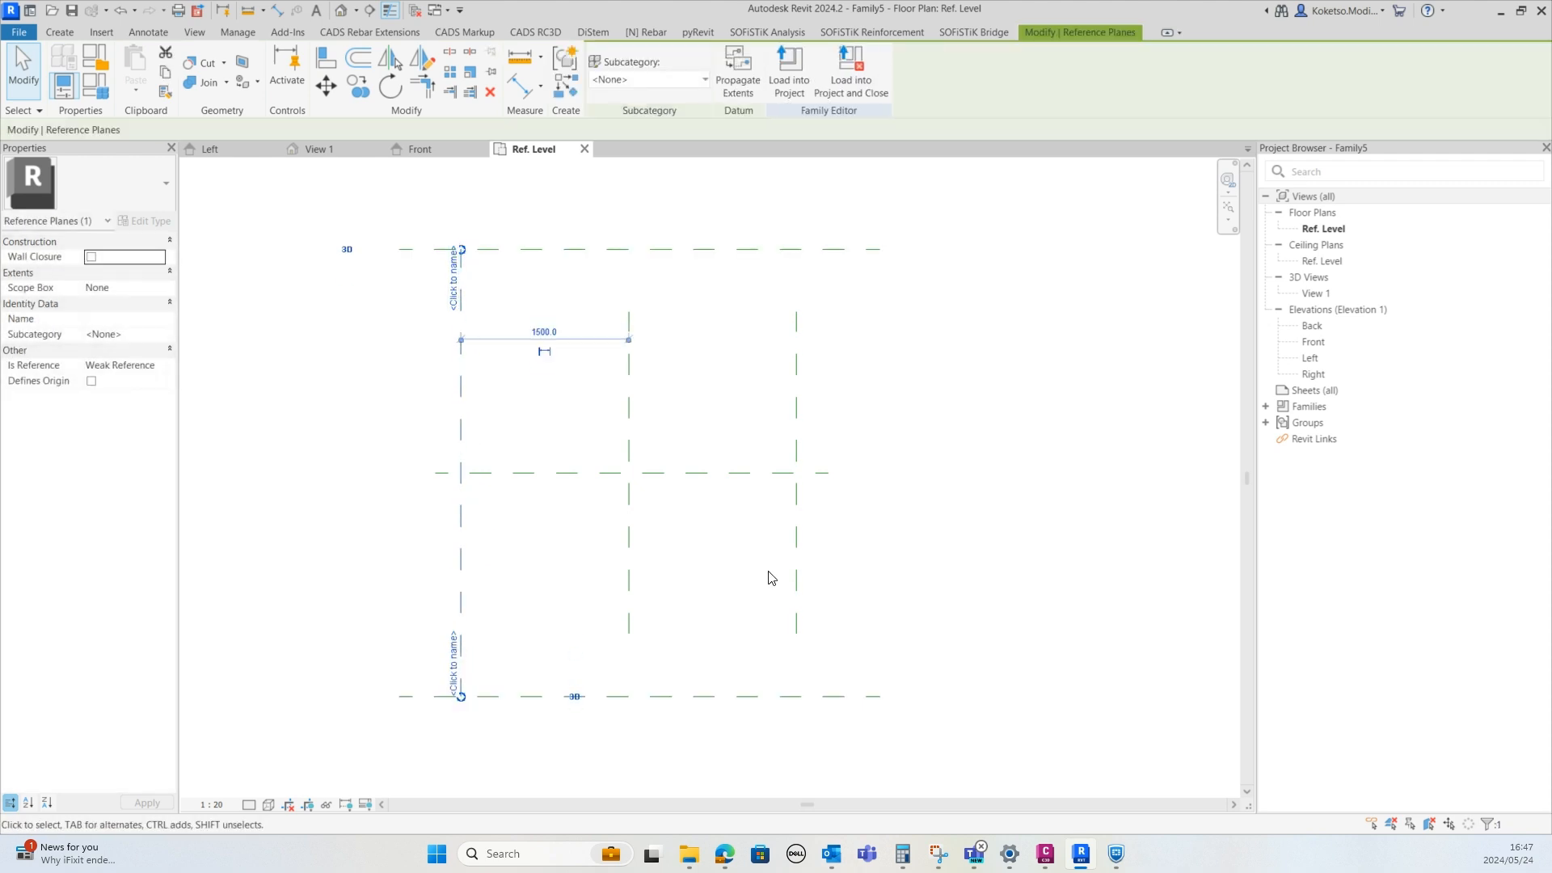
click(797, 580)
drag(796, 634, 796, 695)
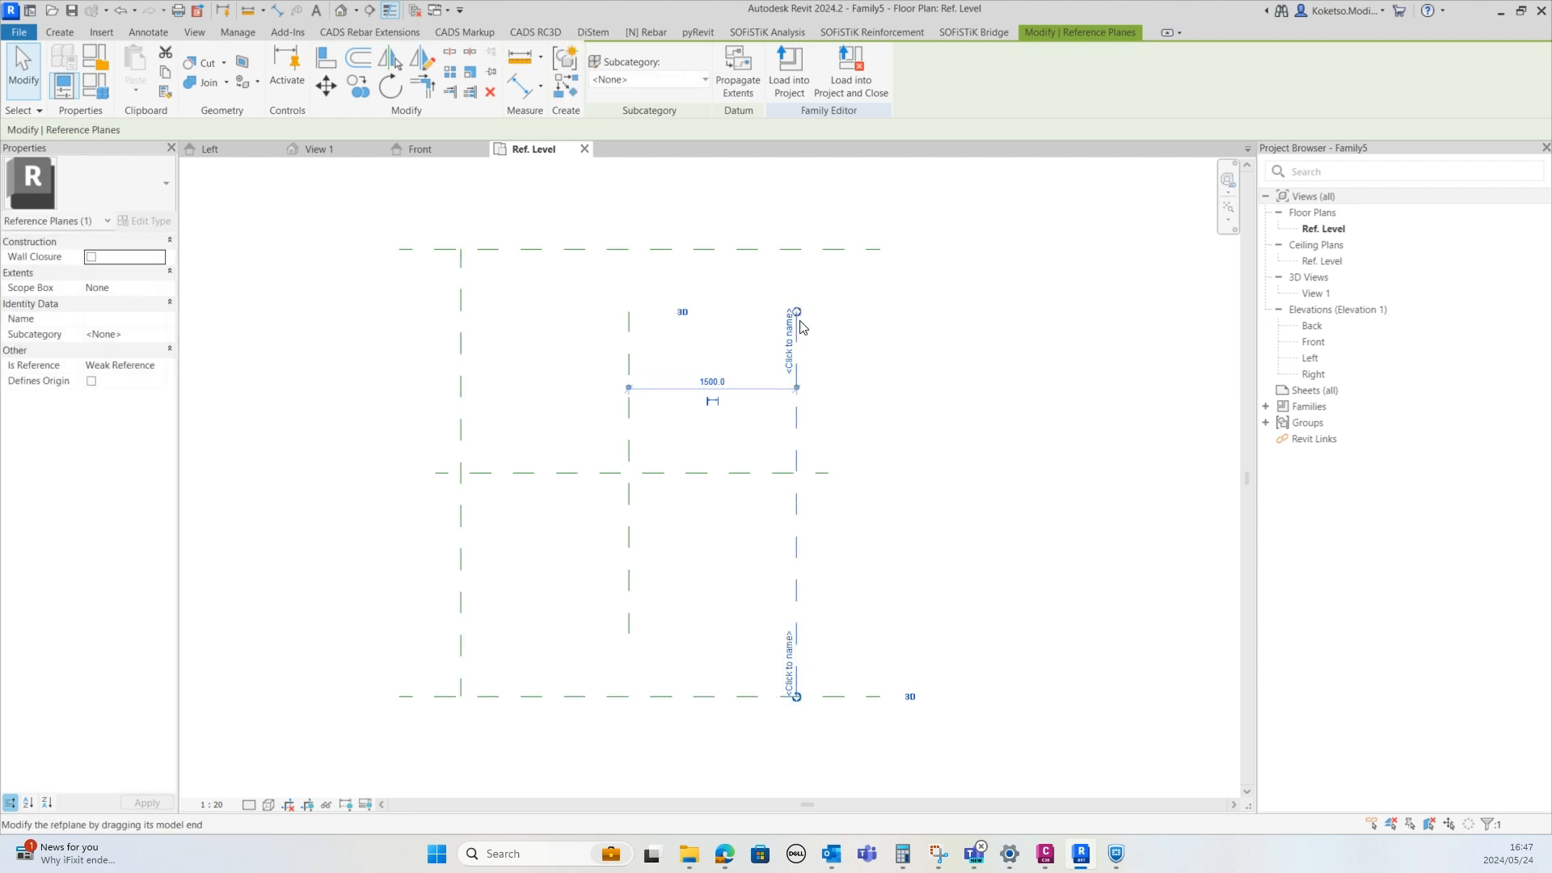
drag(798, 261, 796, 250)
click(629, 364)
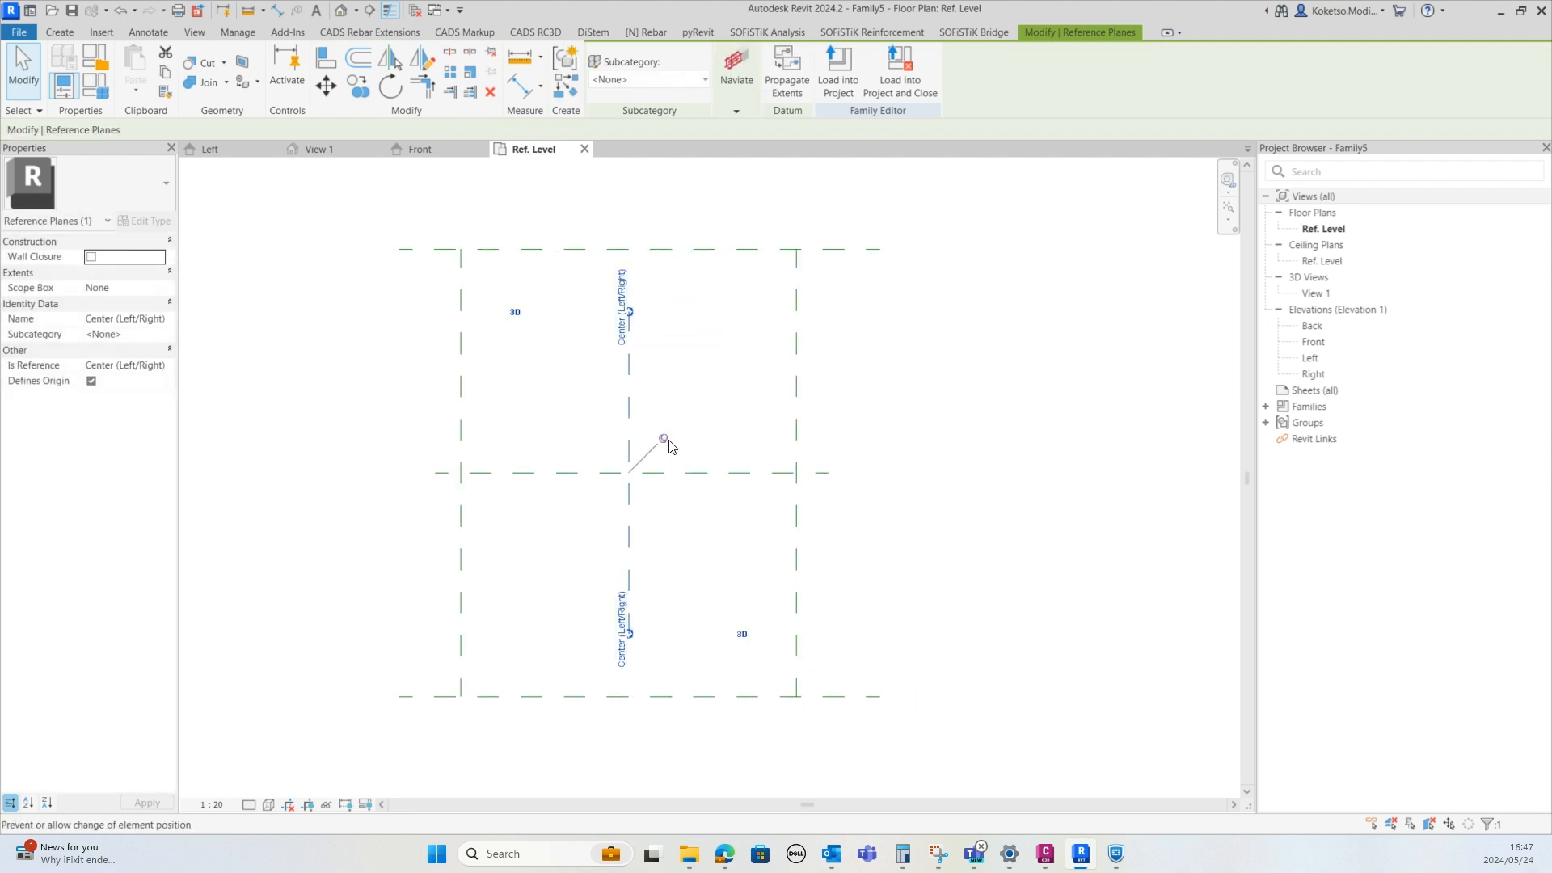
drag(630, 317, 630, 250)
drag(636, 638, 629, 687)
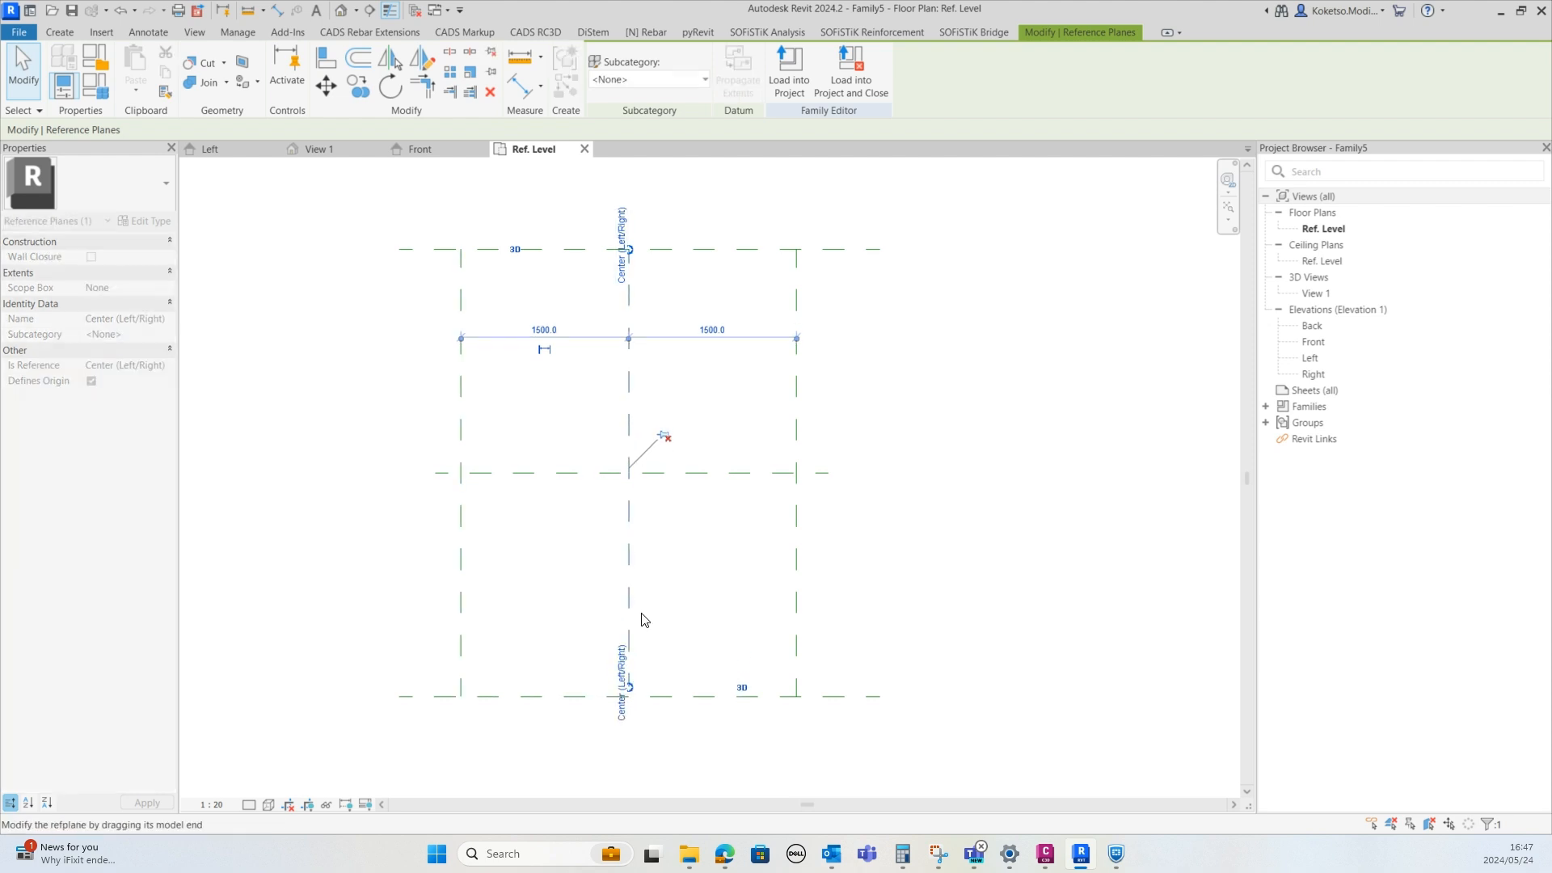
click(590, 407)
scroll(475, 287, up, 2)
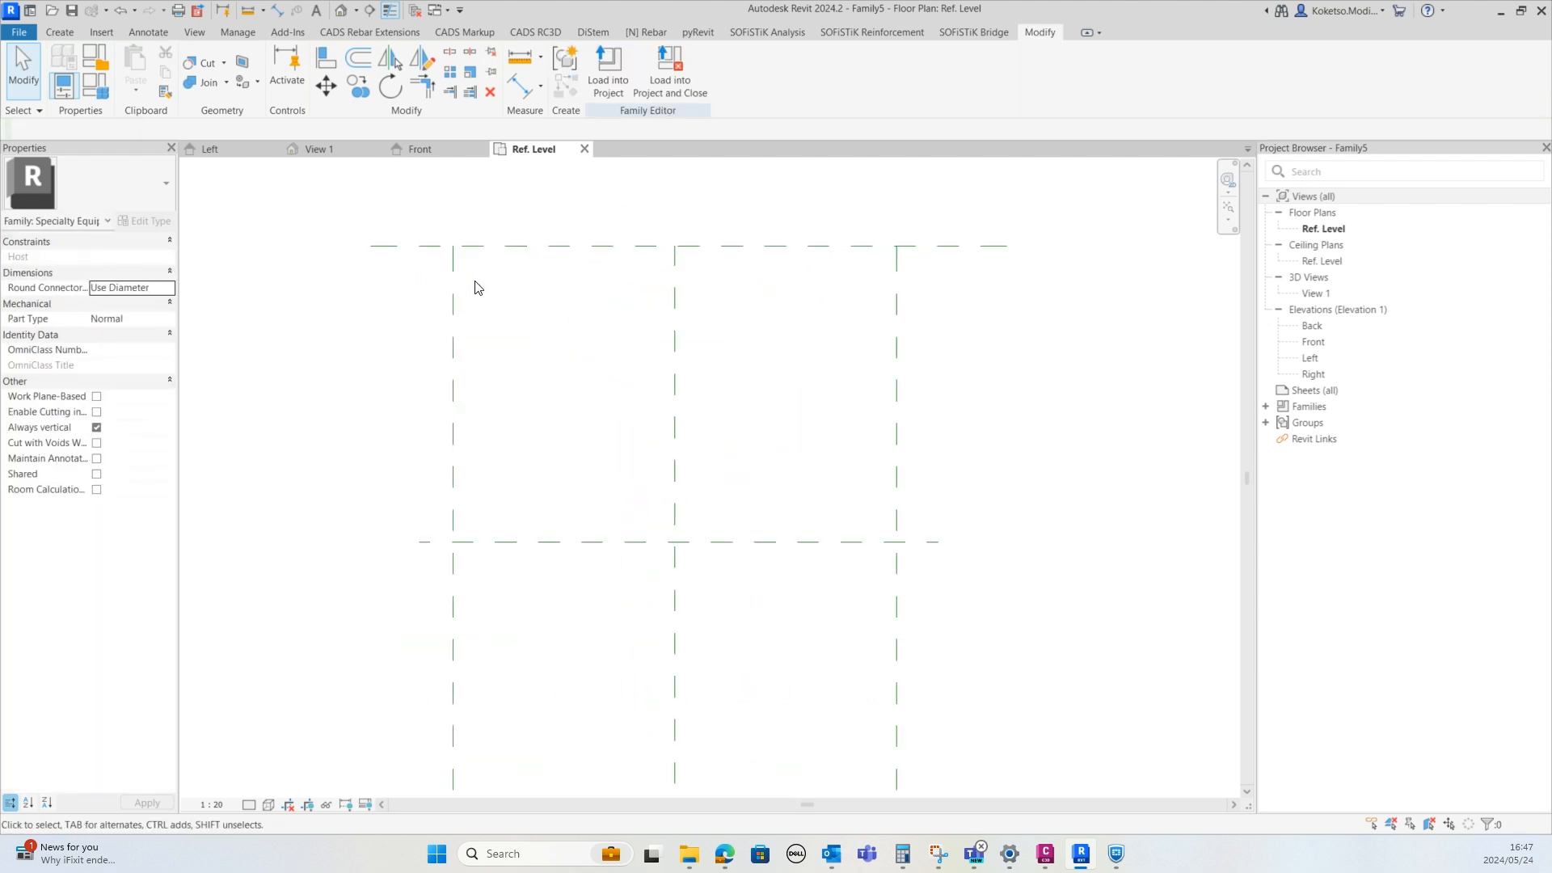
scroll(479, 260, down, 2)
scroll(462, 339, down, 1)
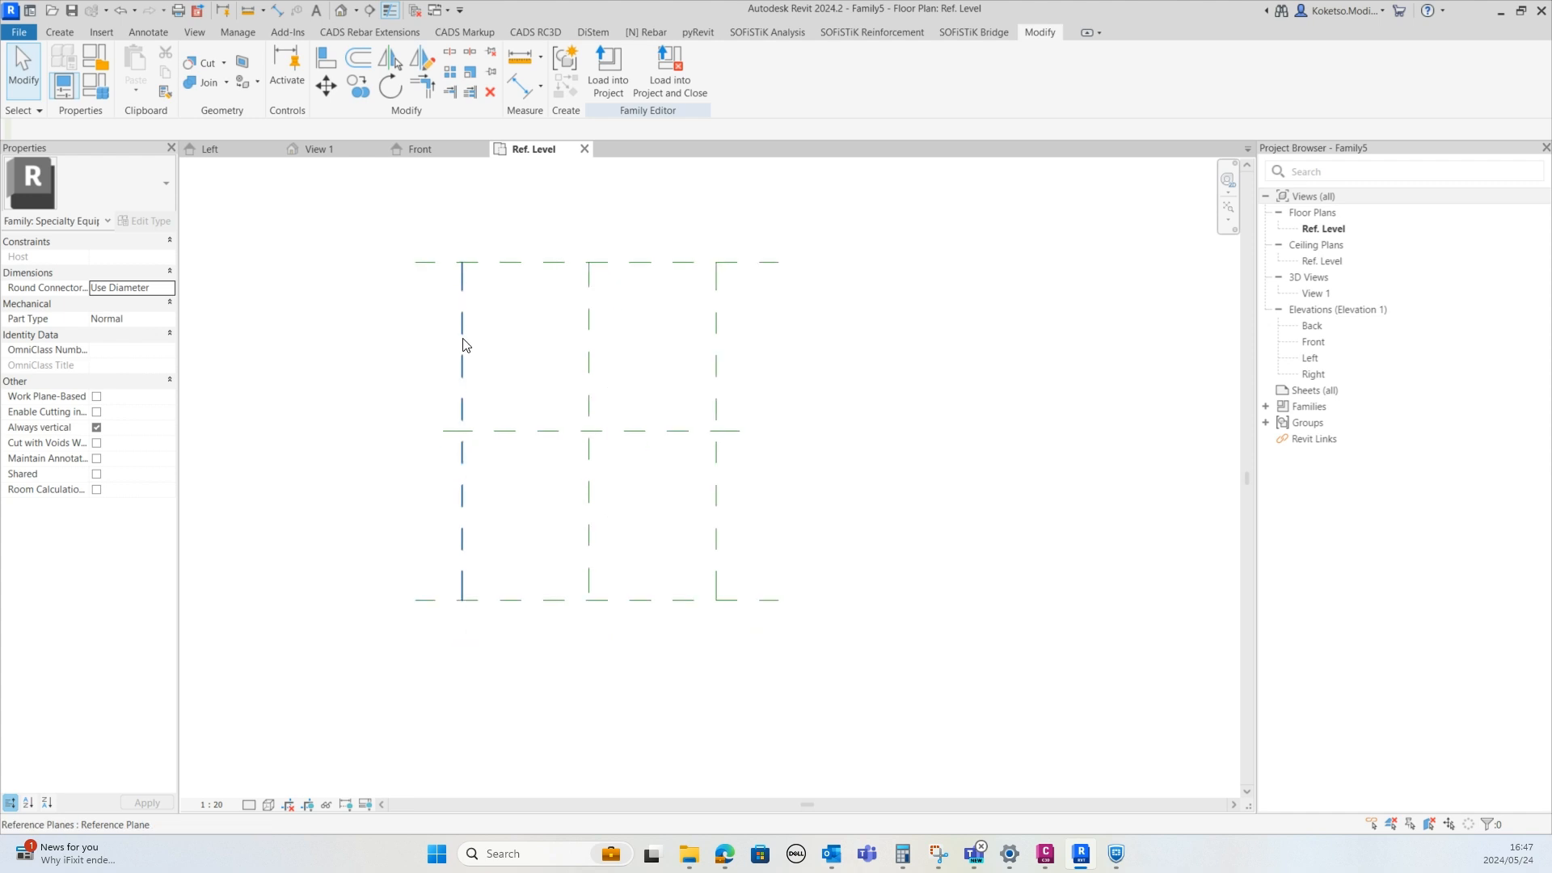
scroll(415, 255, up, 1)
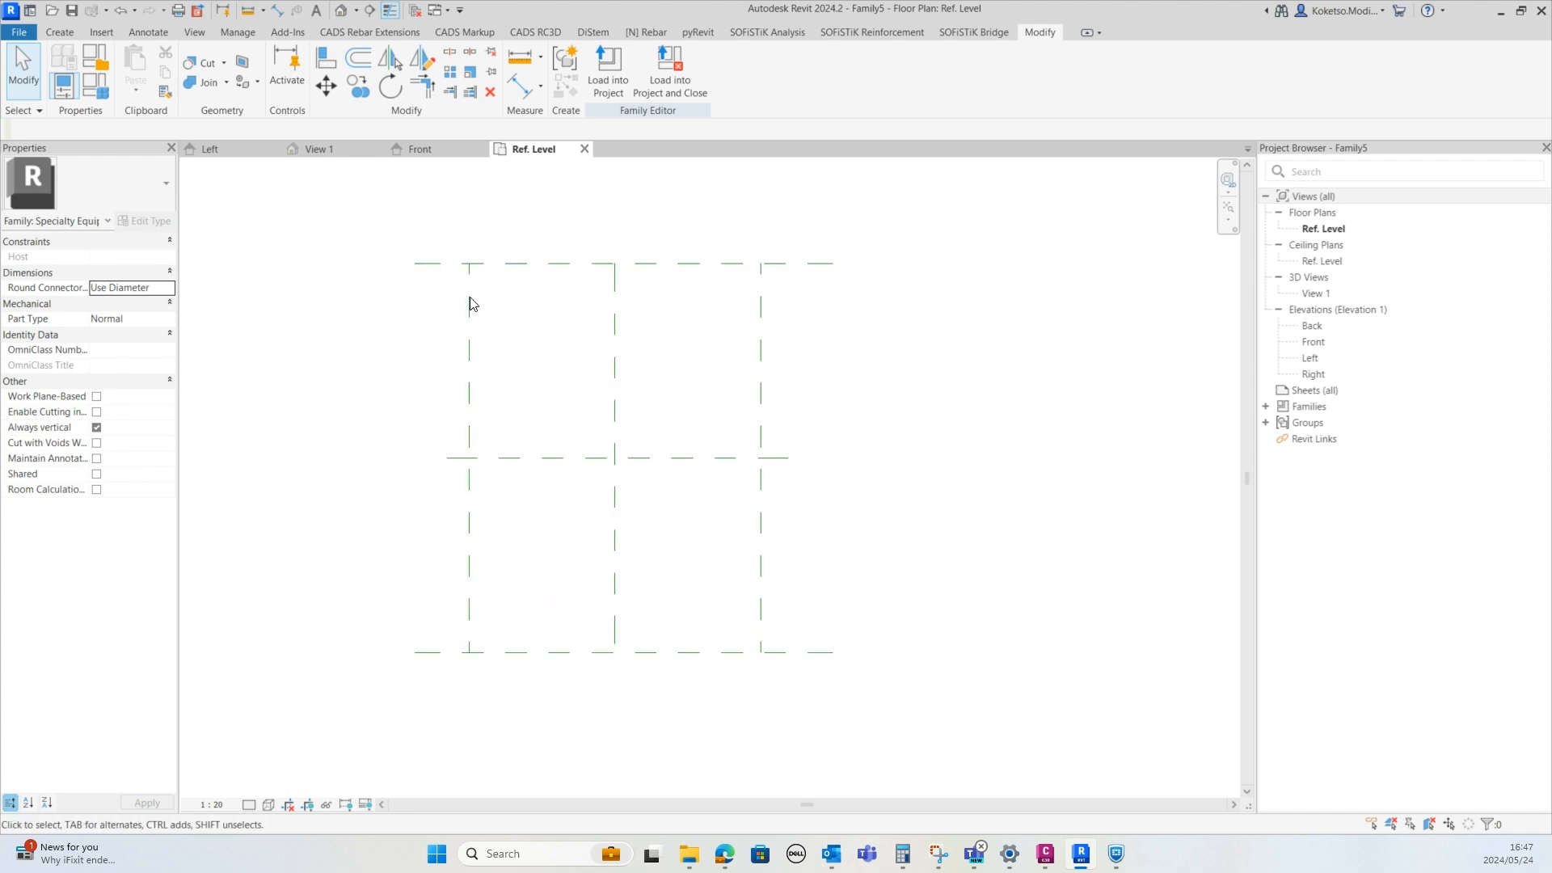
scroll(475, 270, down, 1)
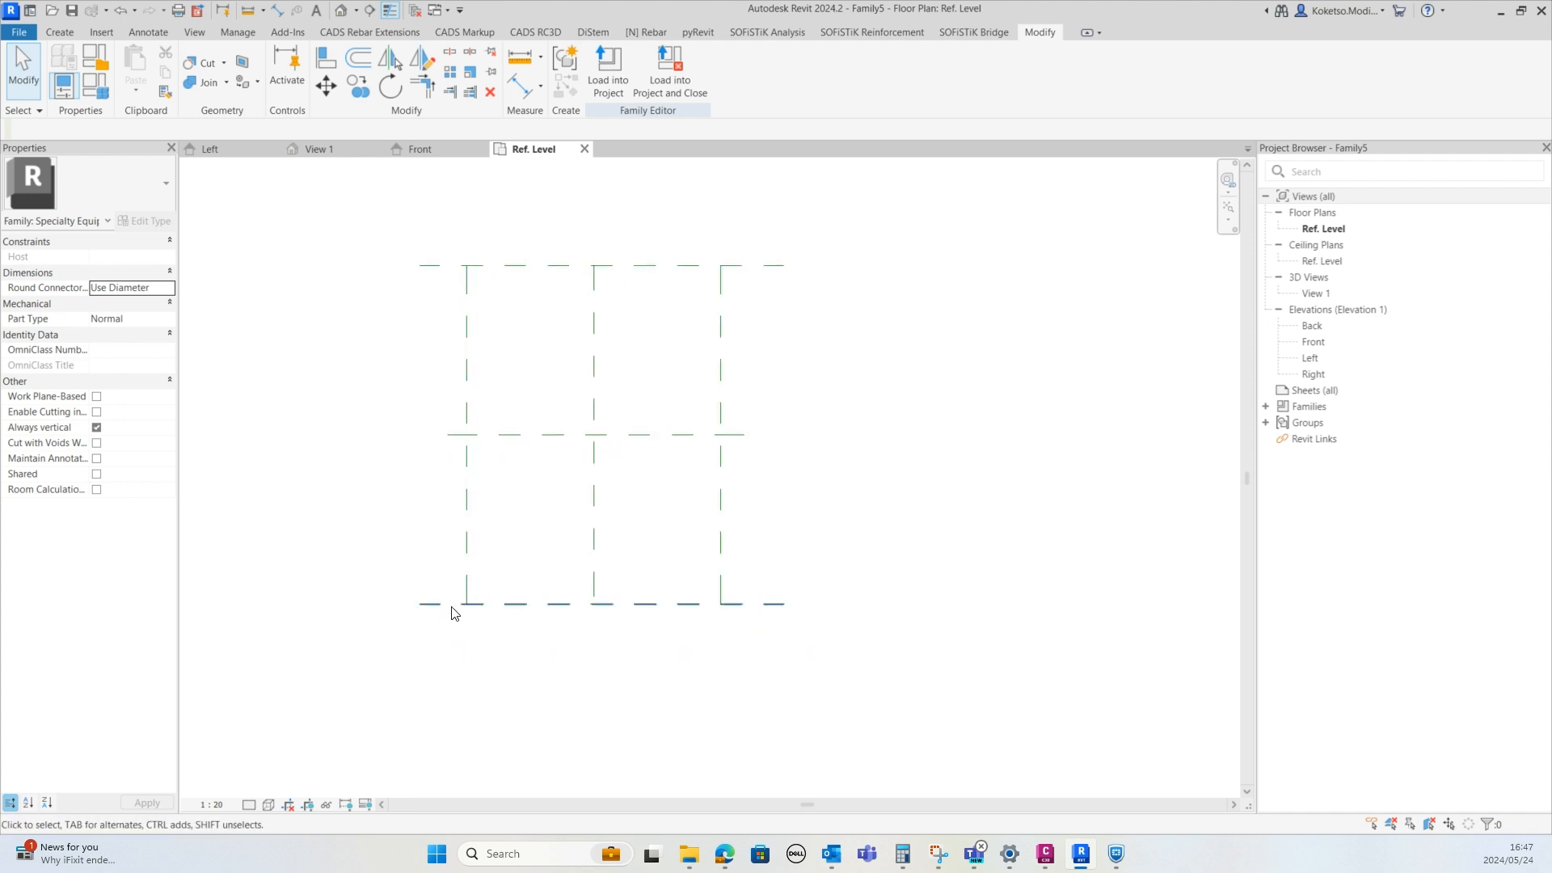
scroll(451, 606, up, 1)
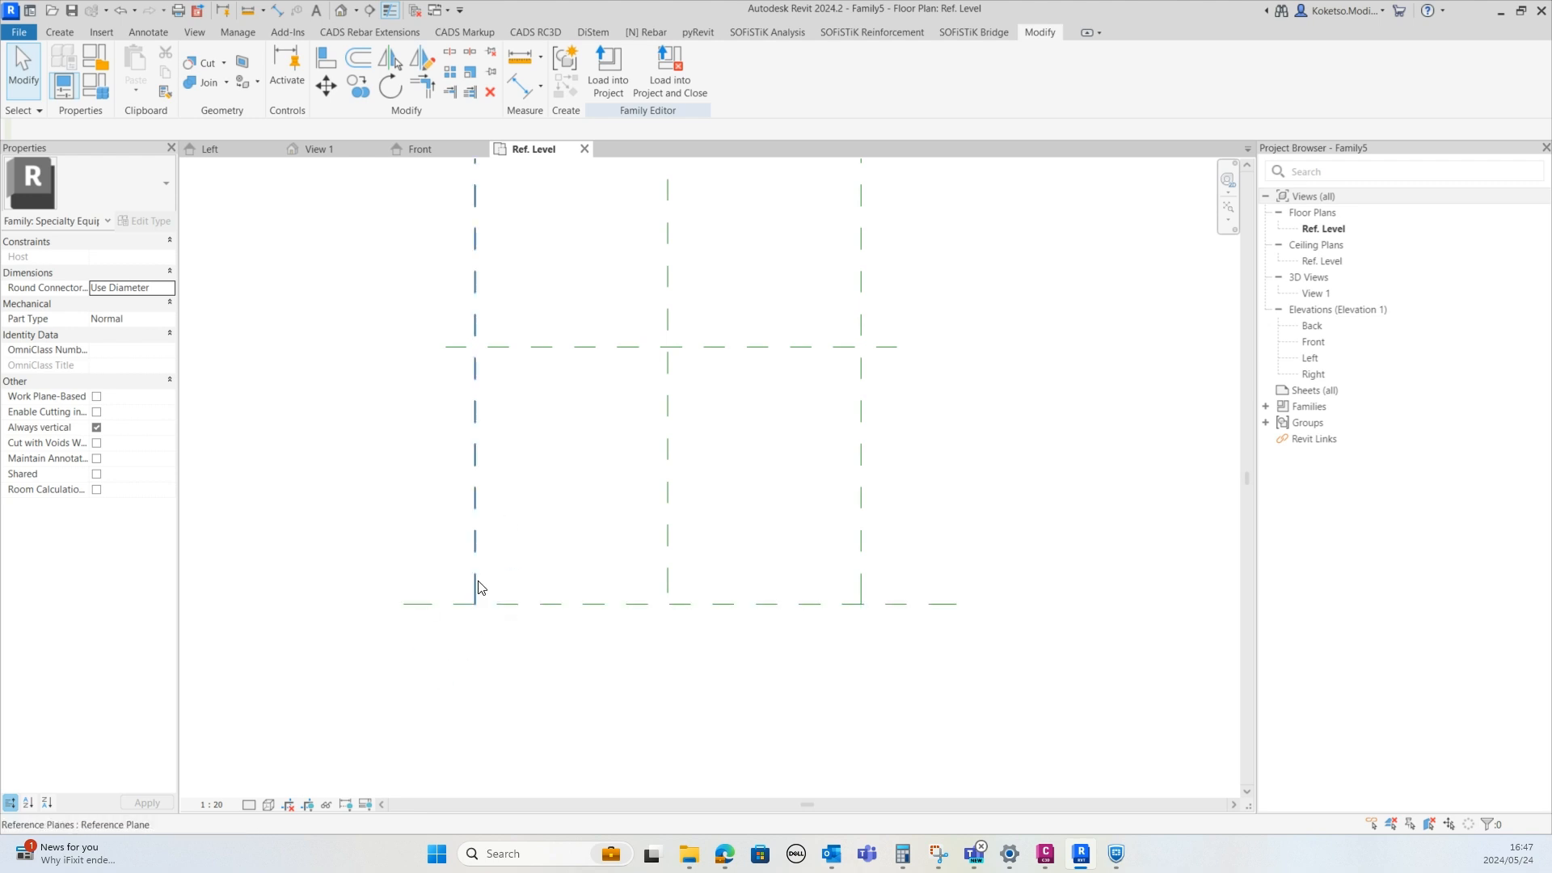
scroll(485, 598, down, 1)
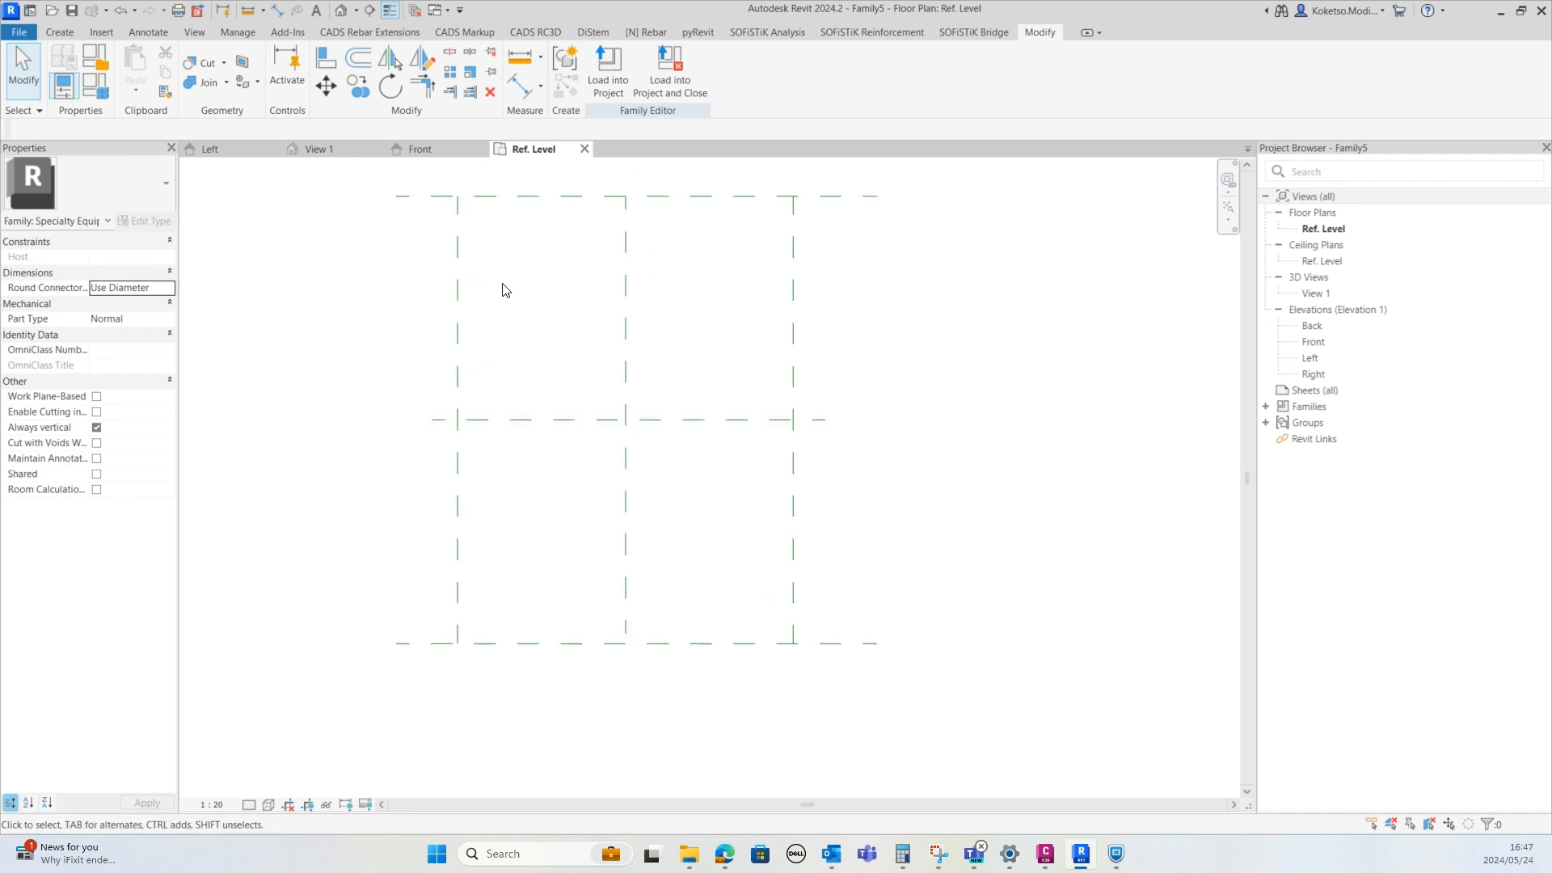
scroll(452, 254, up, 6)
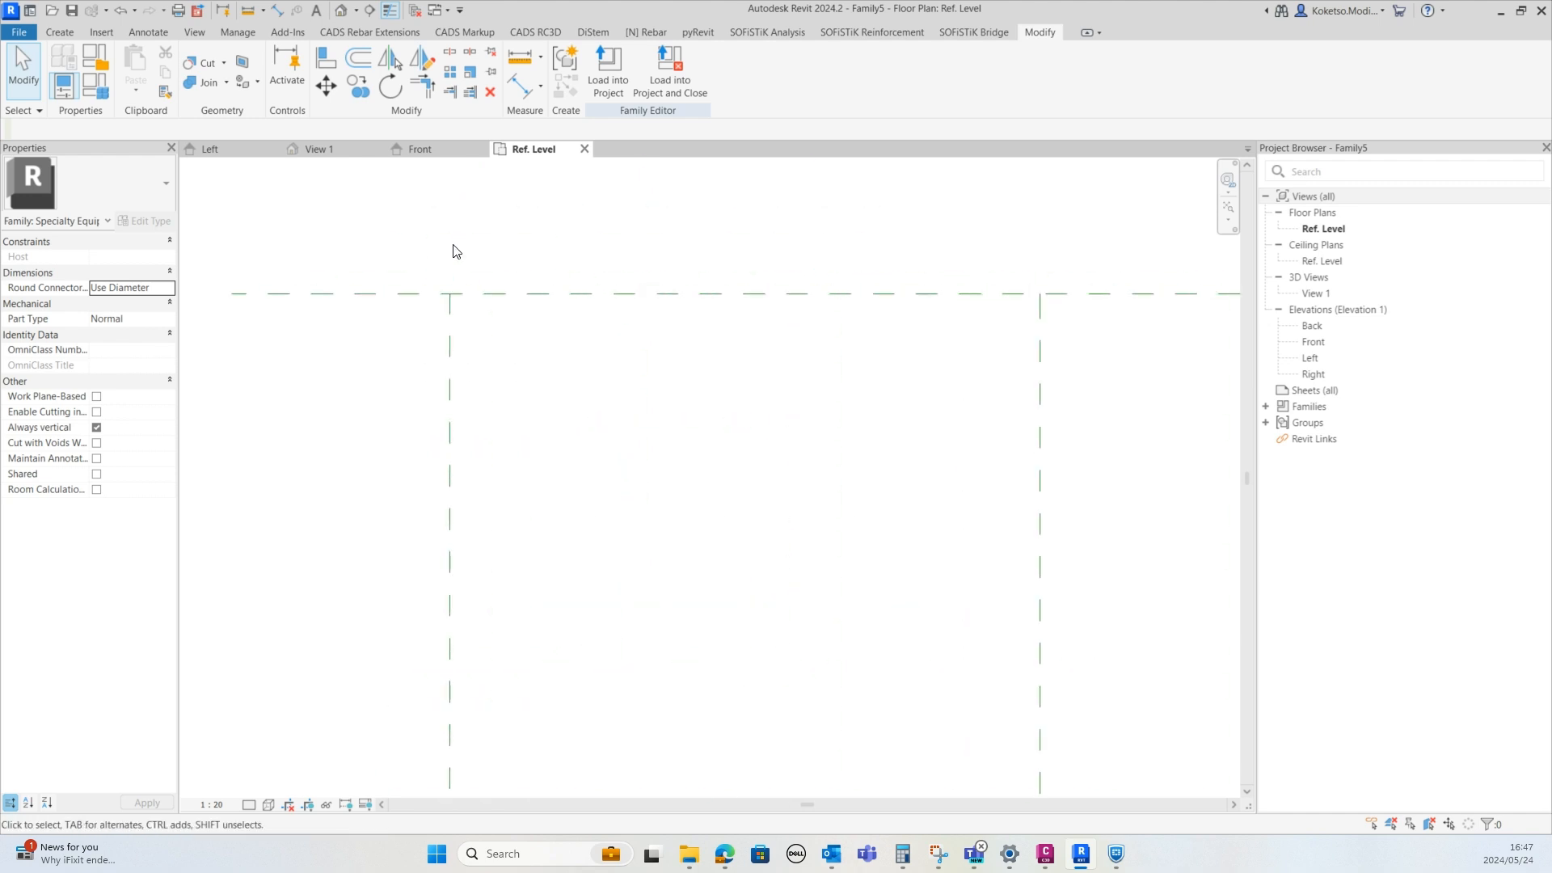
Open the Front elevation and draw a horizontal reference plane just above the reference level
double_click(1315, 342)
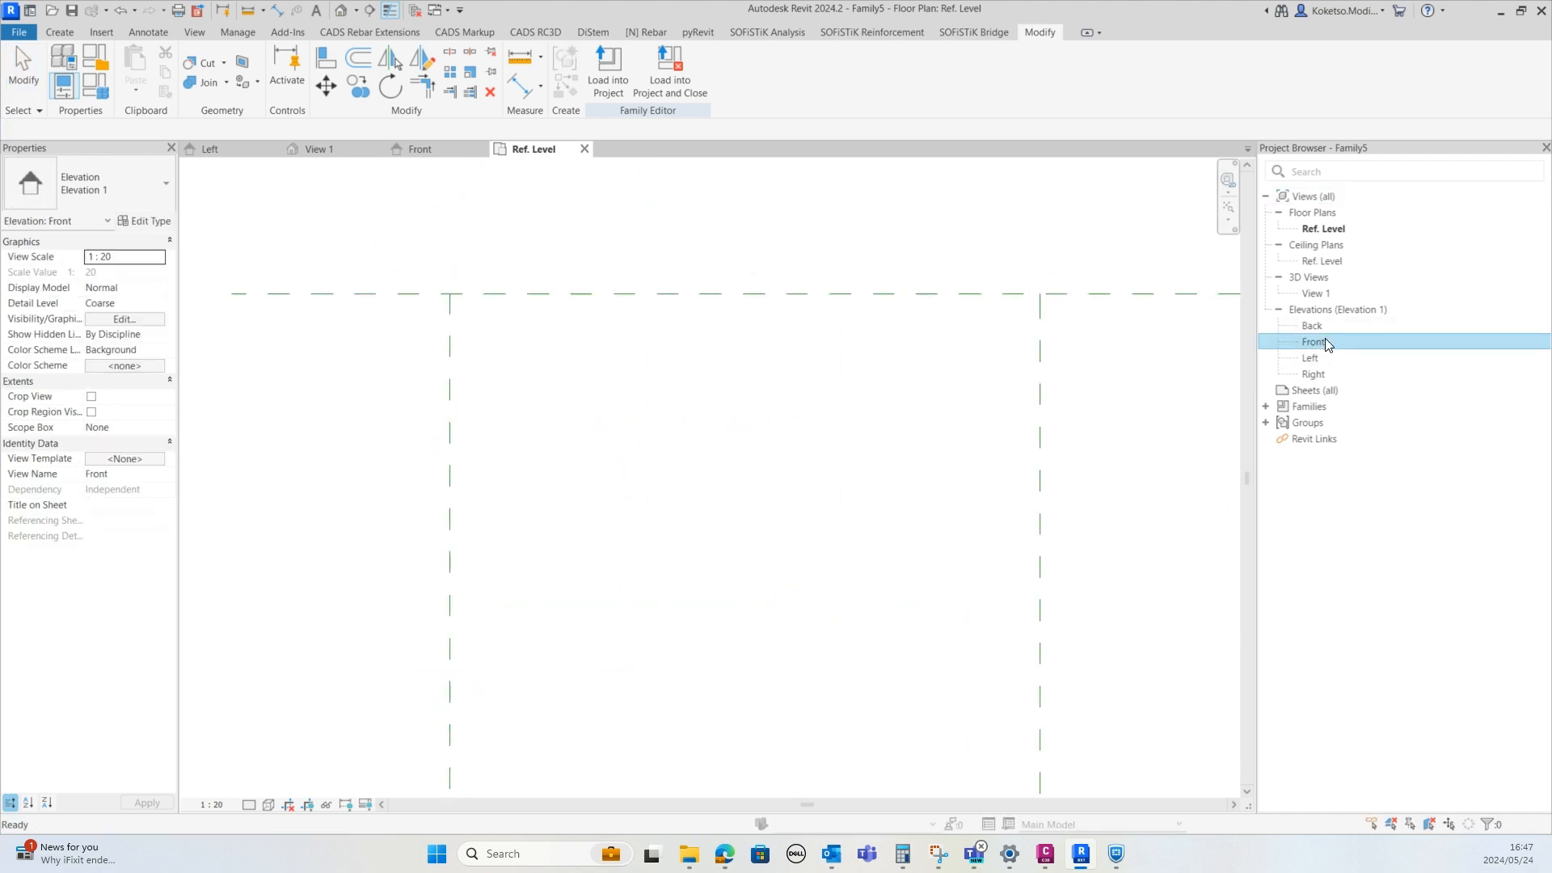
scroll(584, 388, down, 2)
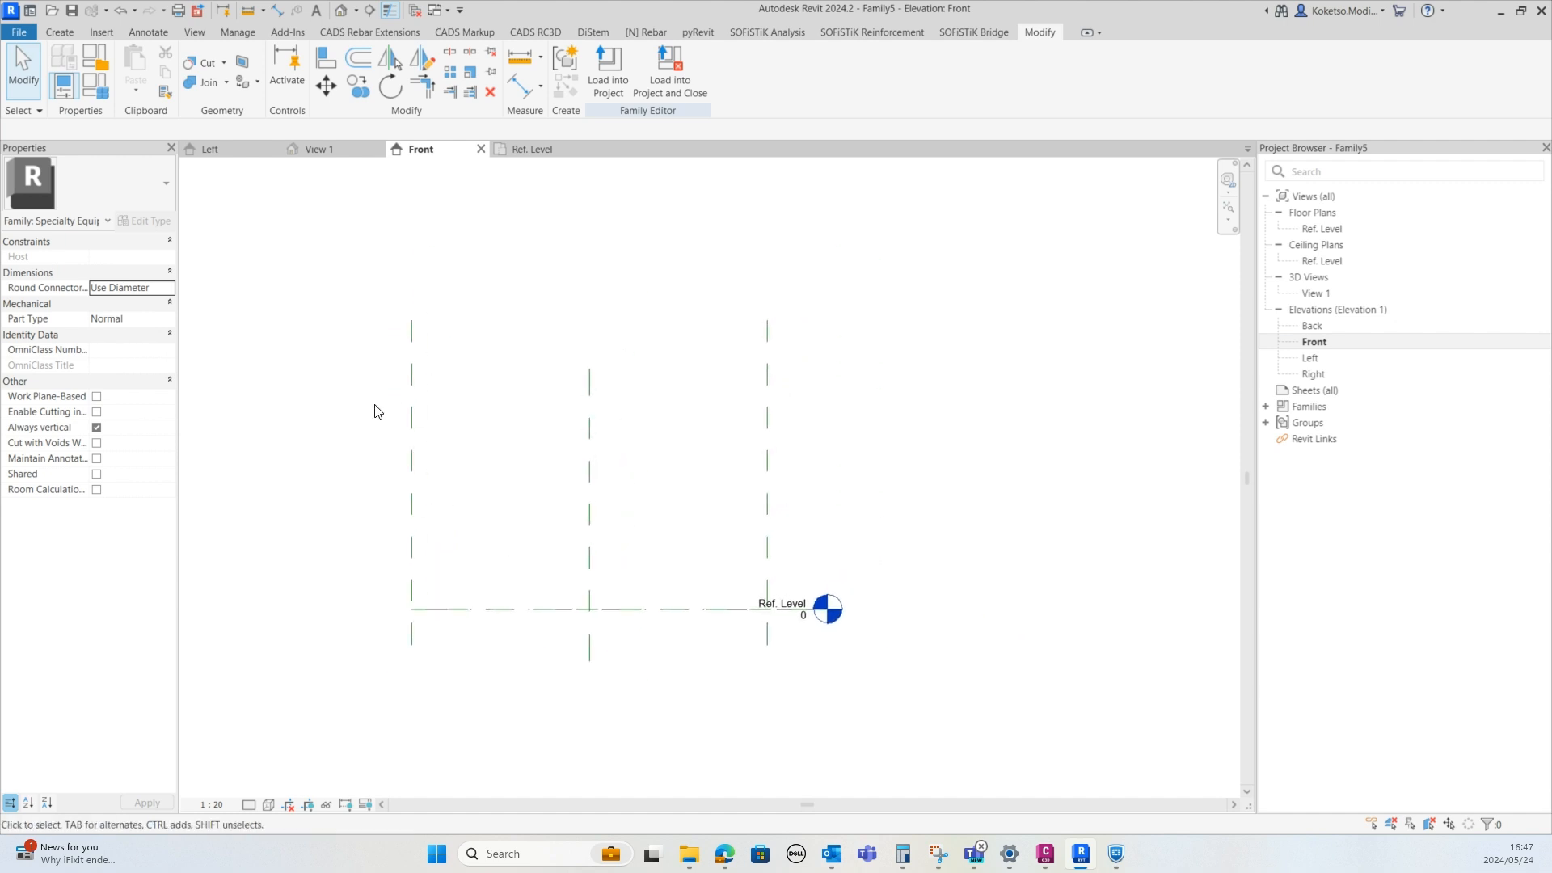
click(50, 32)
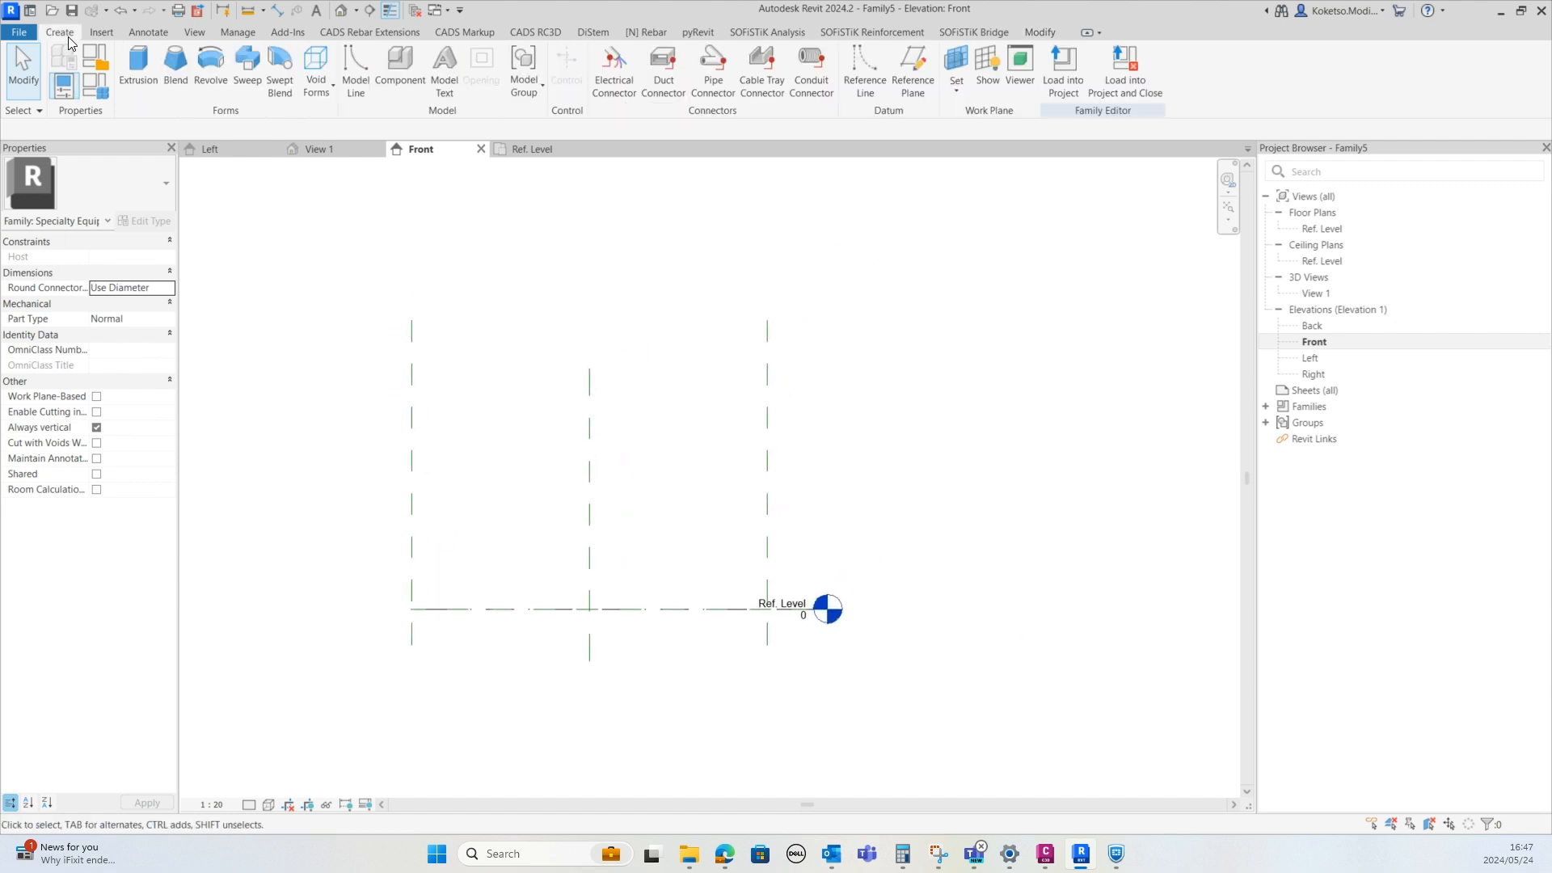
click(908, 81)
click(353, 582)
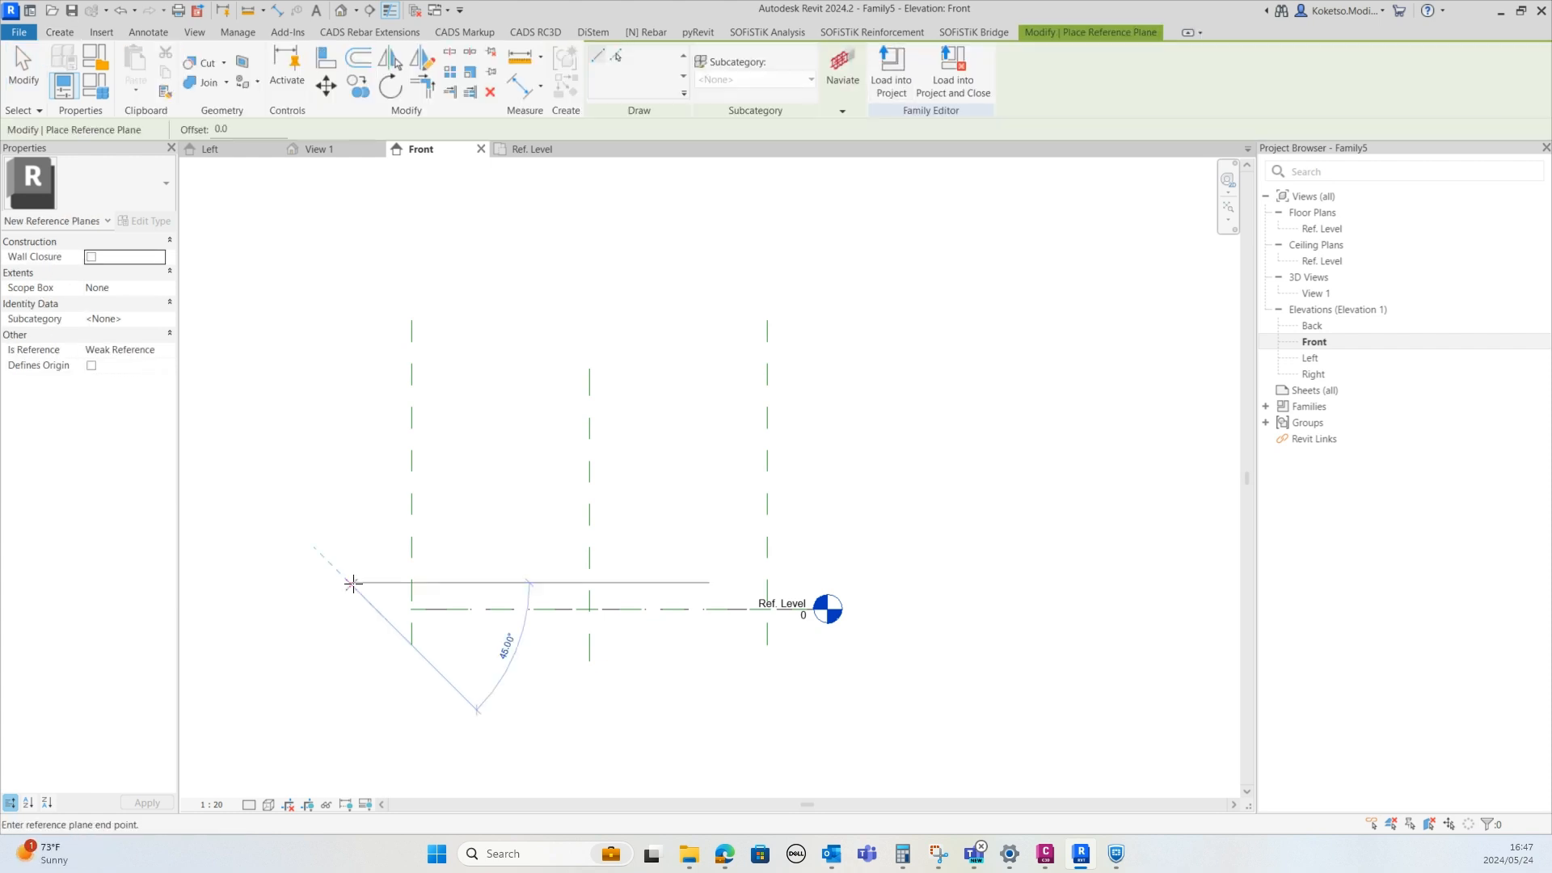
click(922, 582)
key(Escape)
key(Escape)
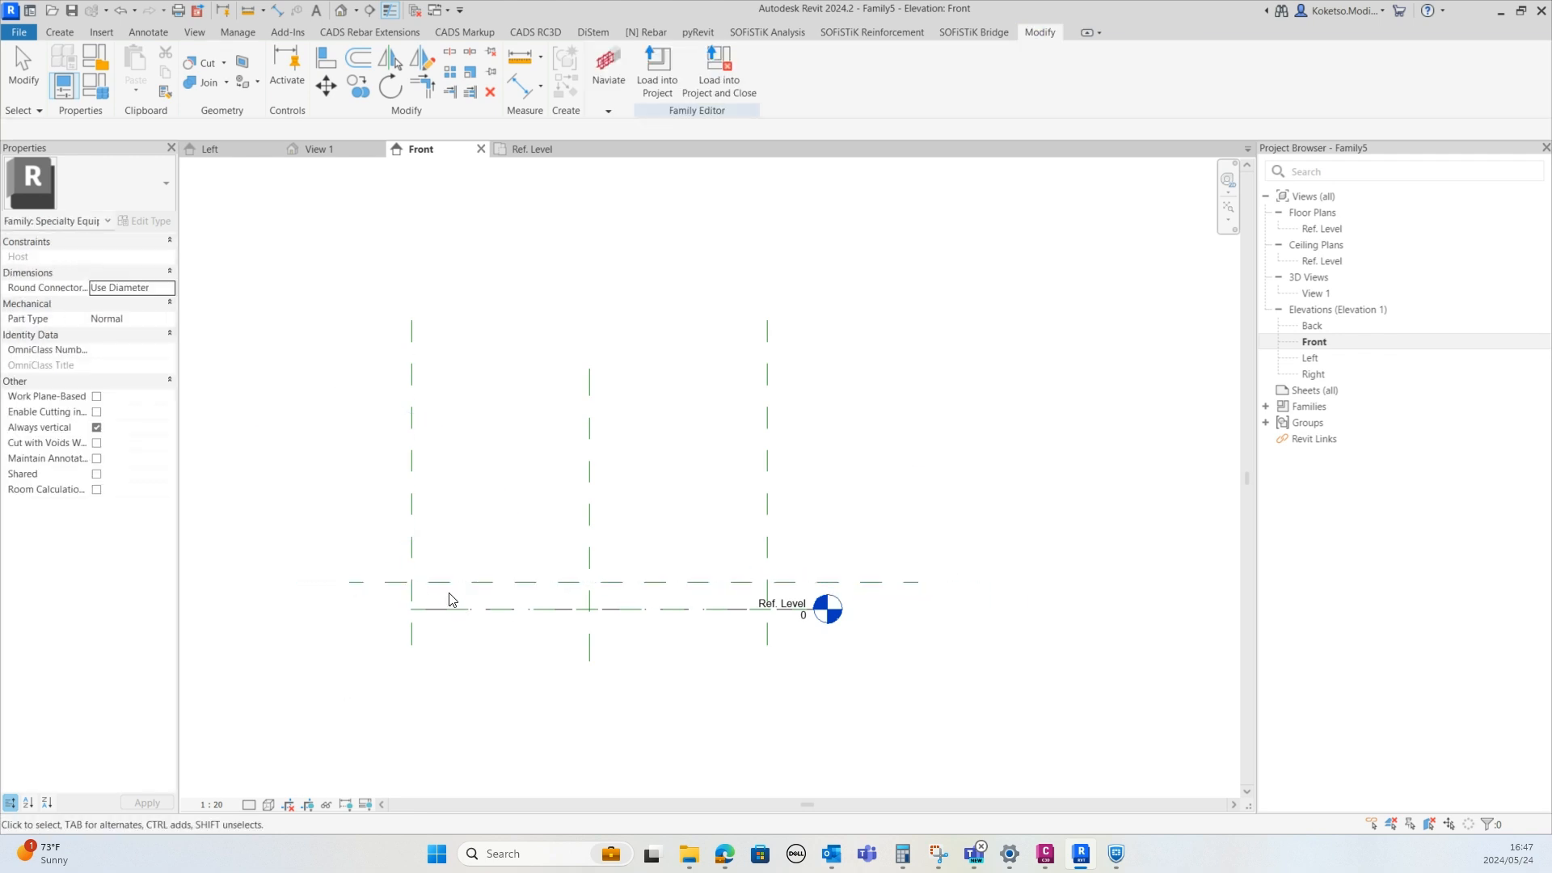
Move the new horizontal reference plane onto the reference level by editing its temporary dimension
click(449, 584)
click(454, 595)
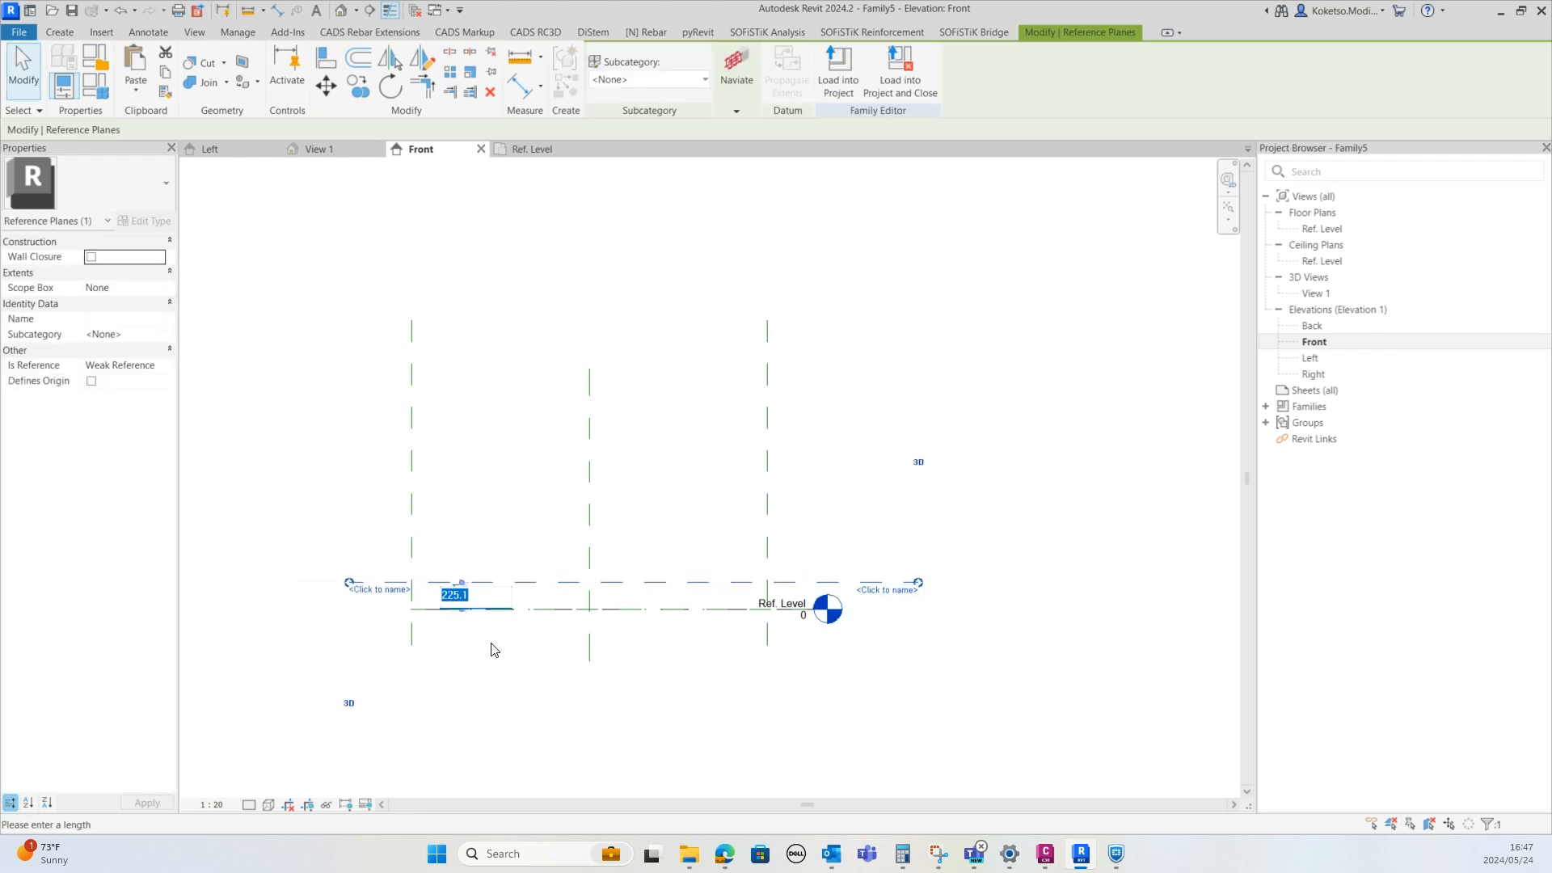
key(Return)
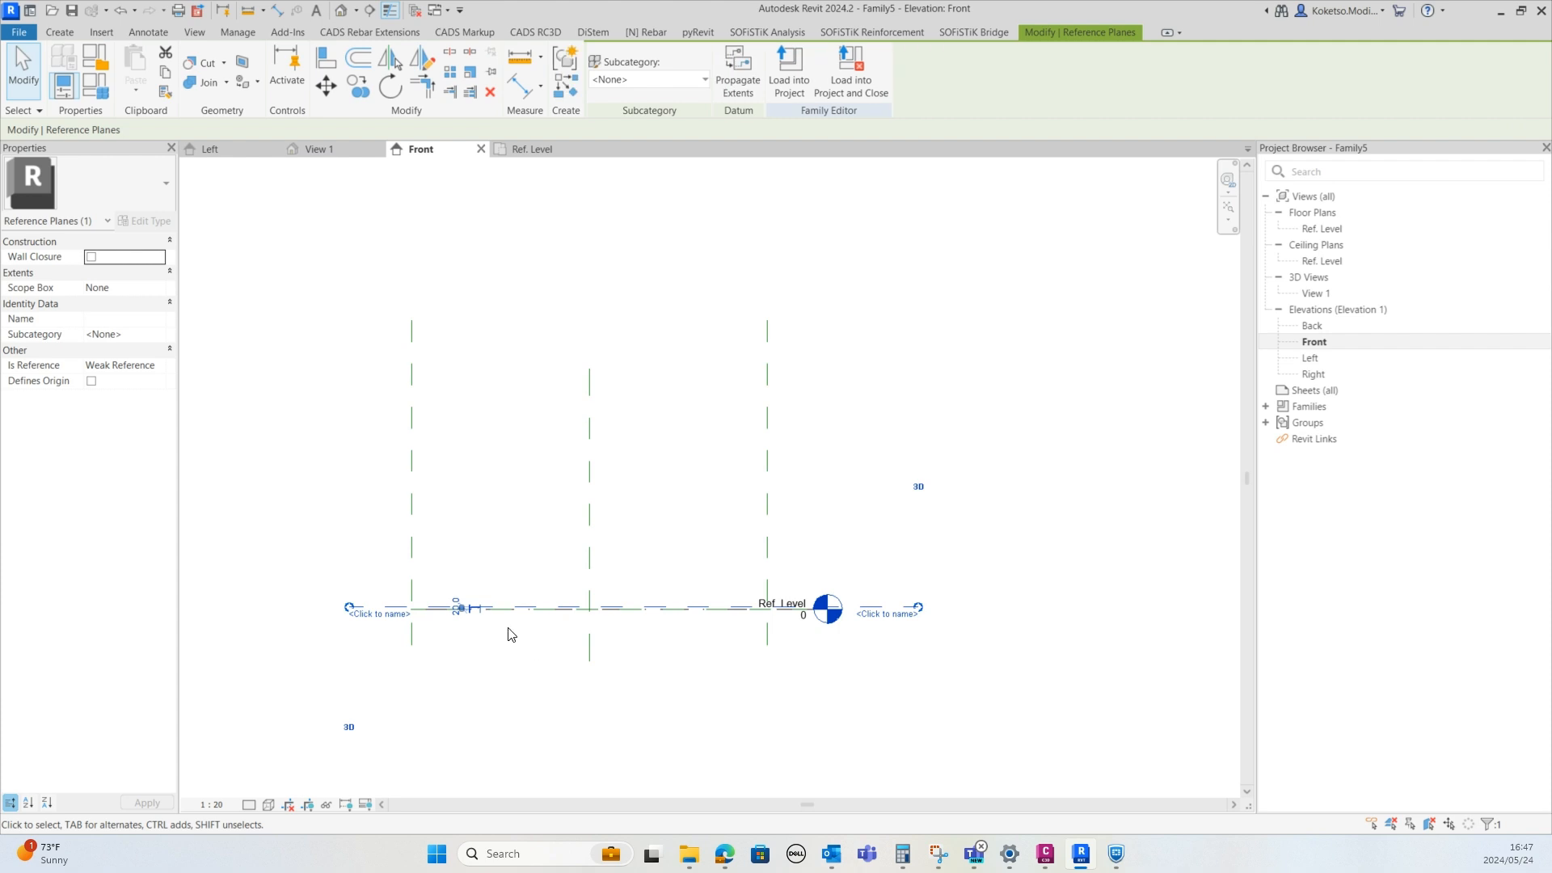
Copy the horizontal reference plane upward with multiple copies at offsets of 150 mm and 130 mm
scroll(473, 616, up, 3)
click(362, 91)
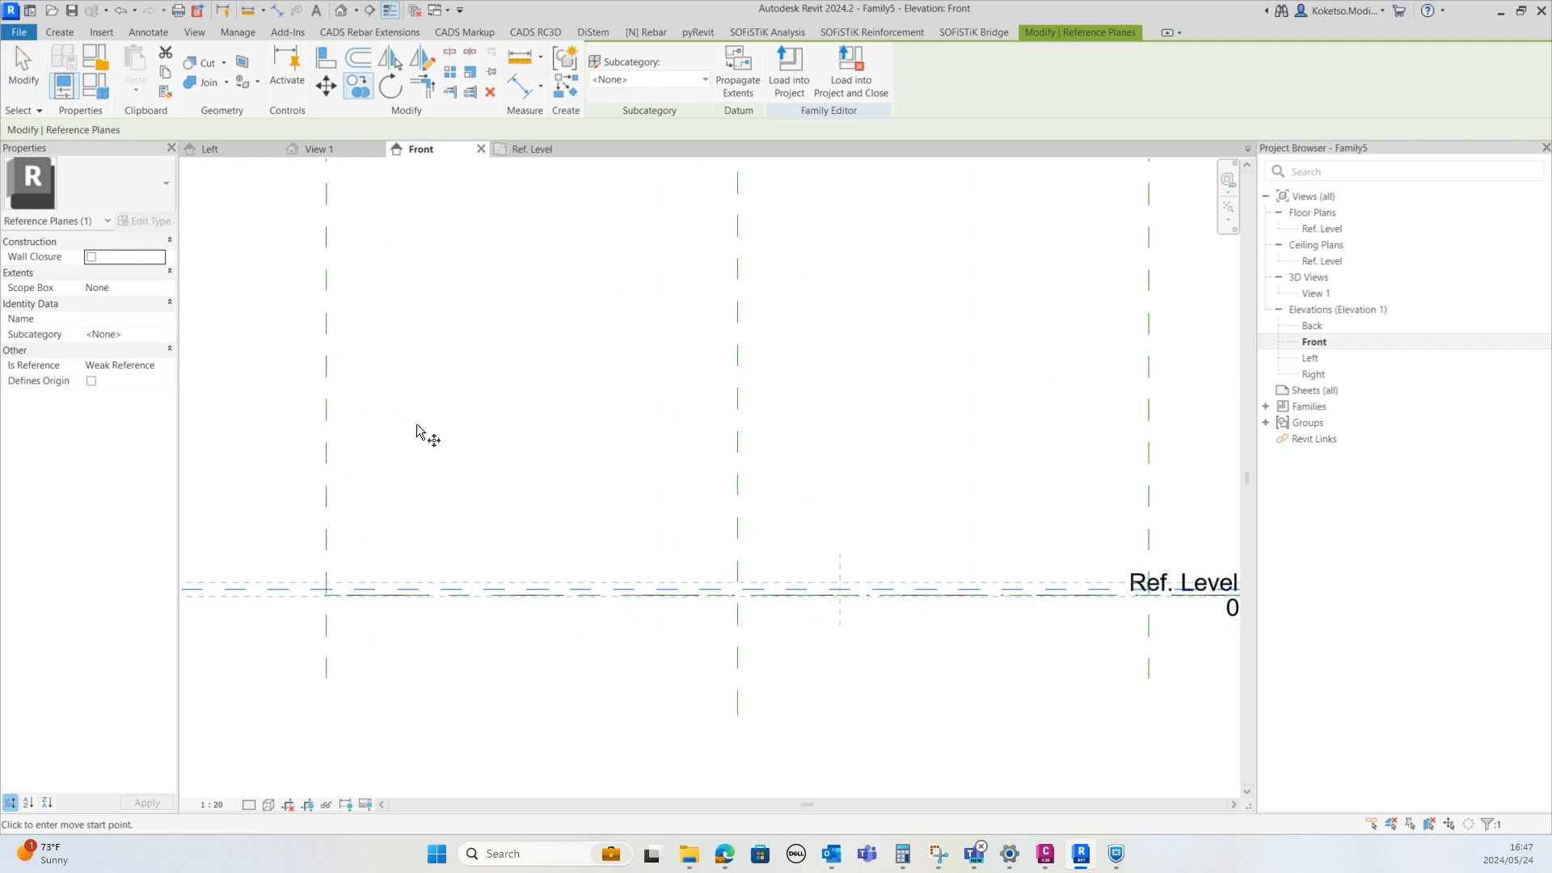
click(426, 595)
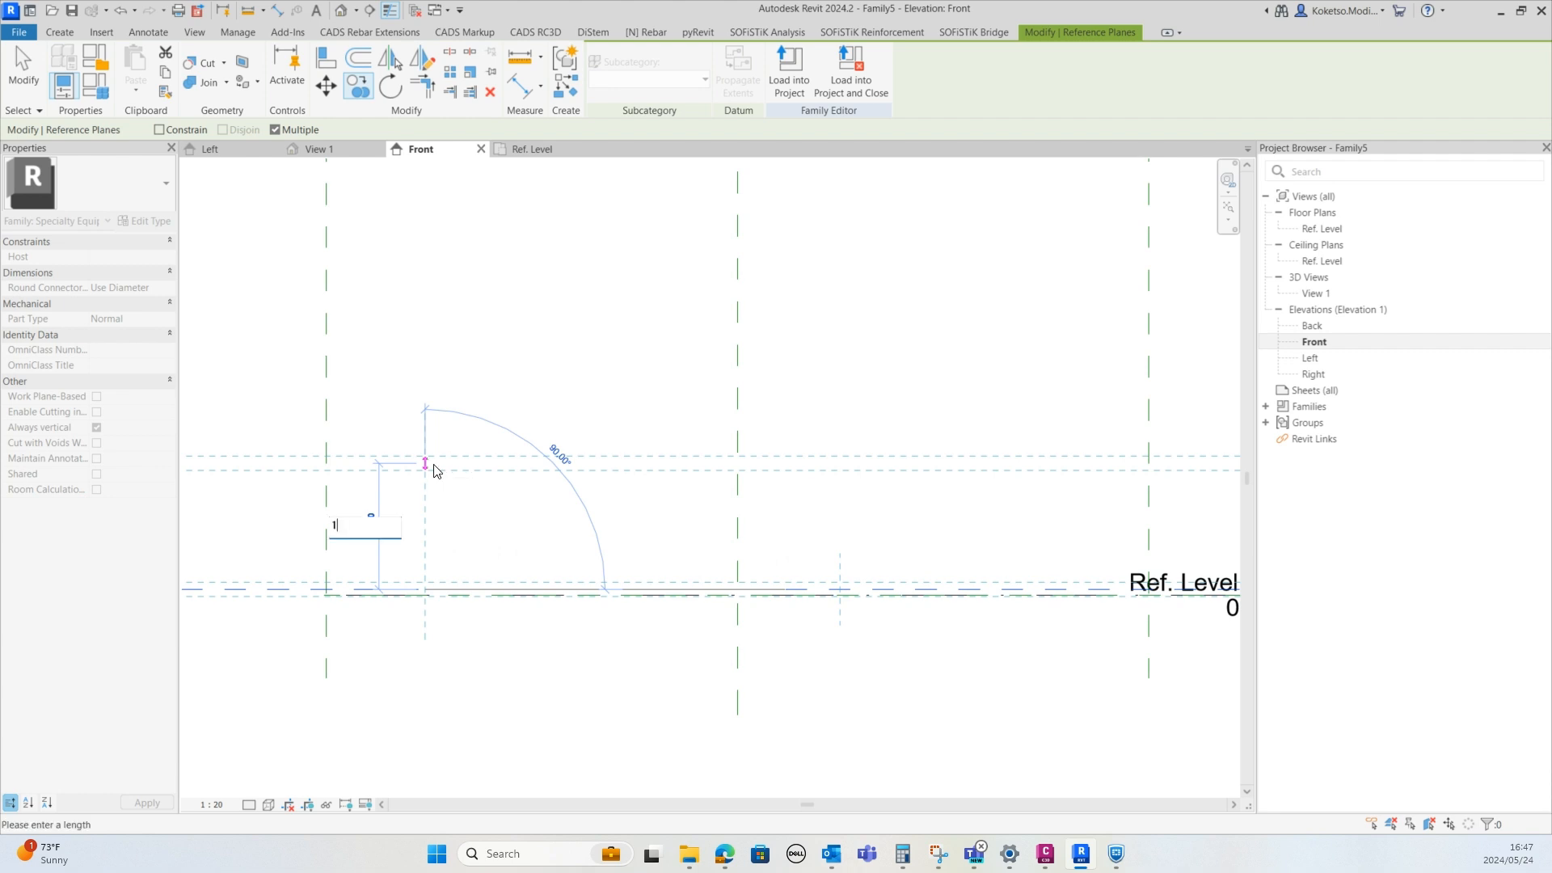
key(Return)
middle_drag(434, 323, 449, 484)
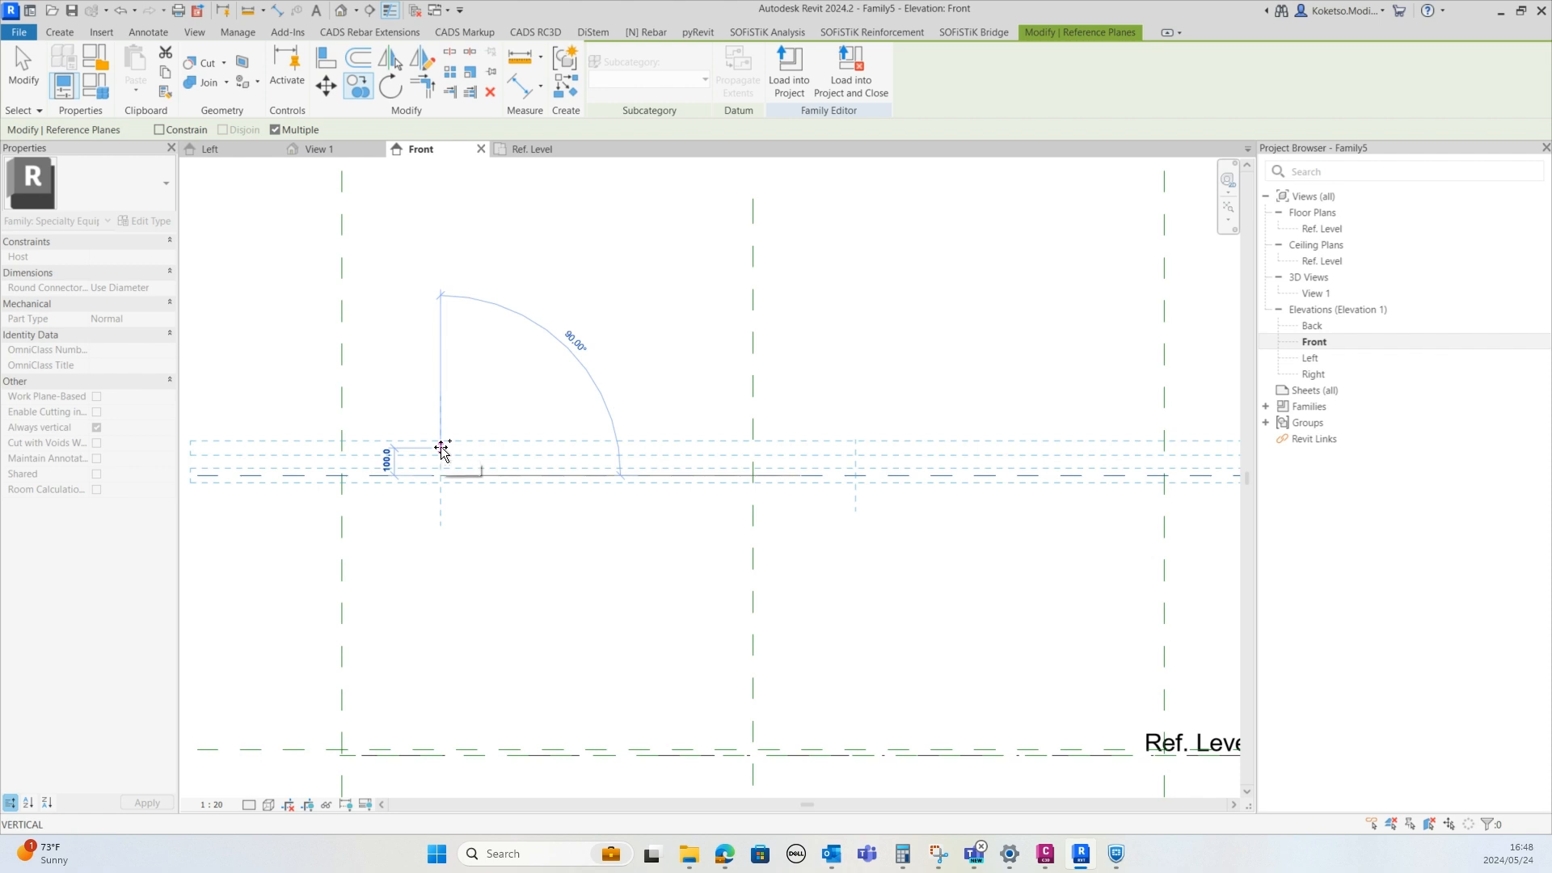
text(150)
key(Return)
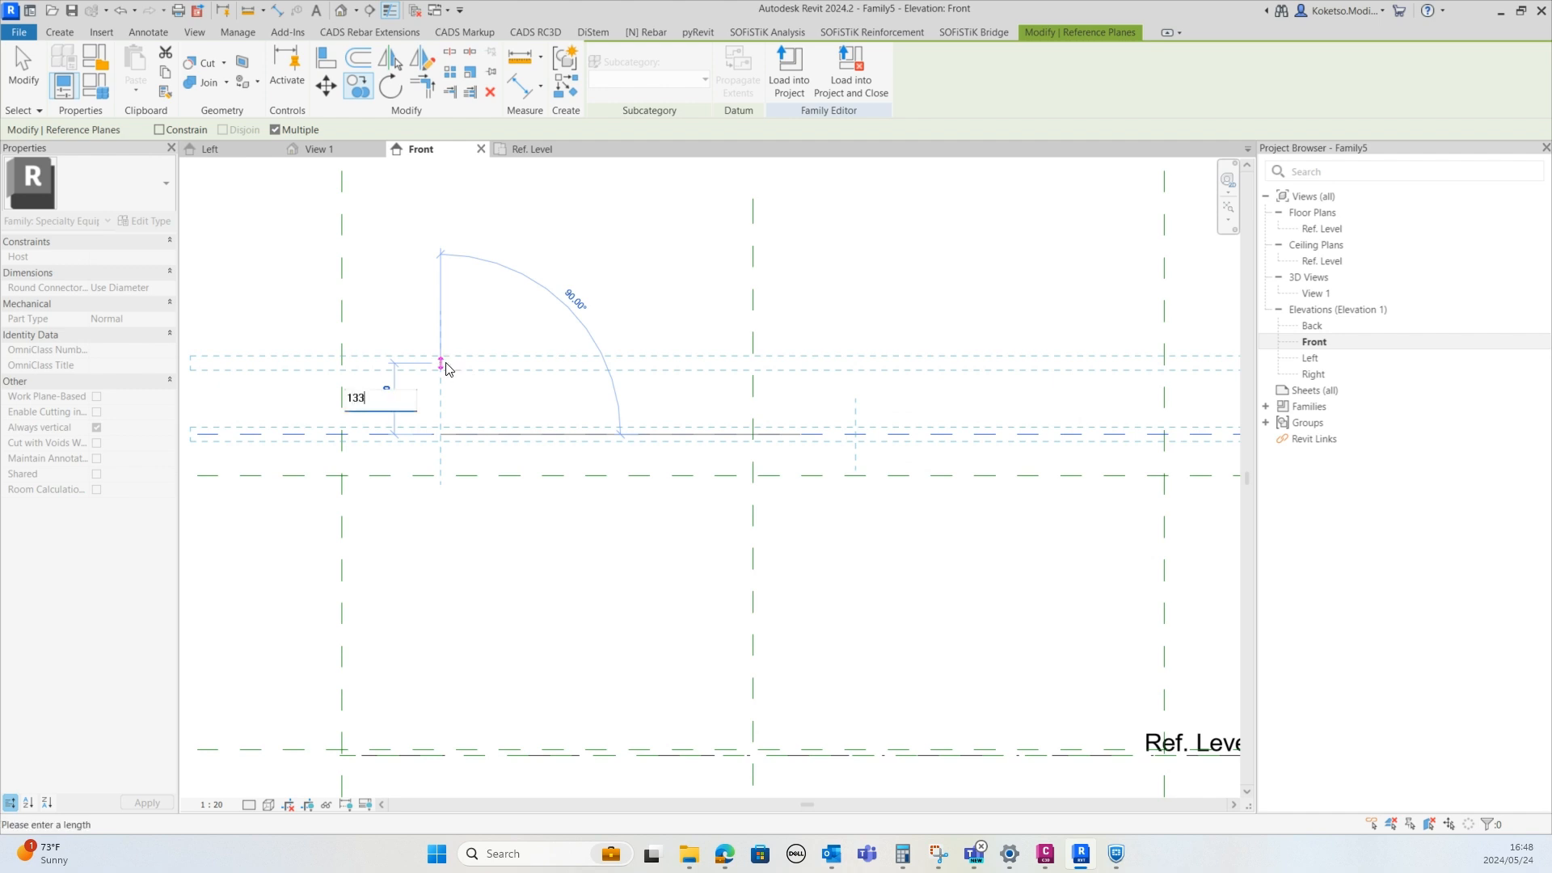
key(Return)
Copy the upper horizontal reference plane a further 2000 mm upward
scroll(437, 289, down, 2)
middle_drag(428, 235, 455, 539)
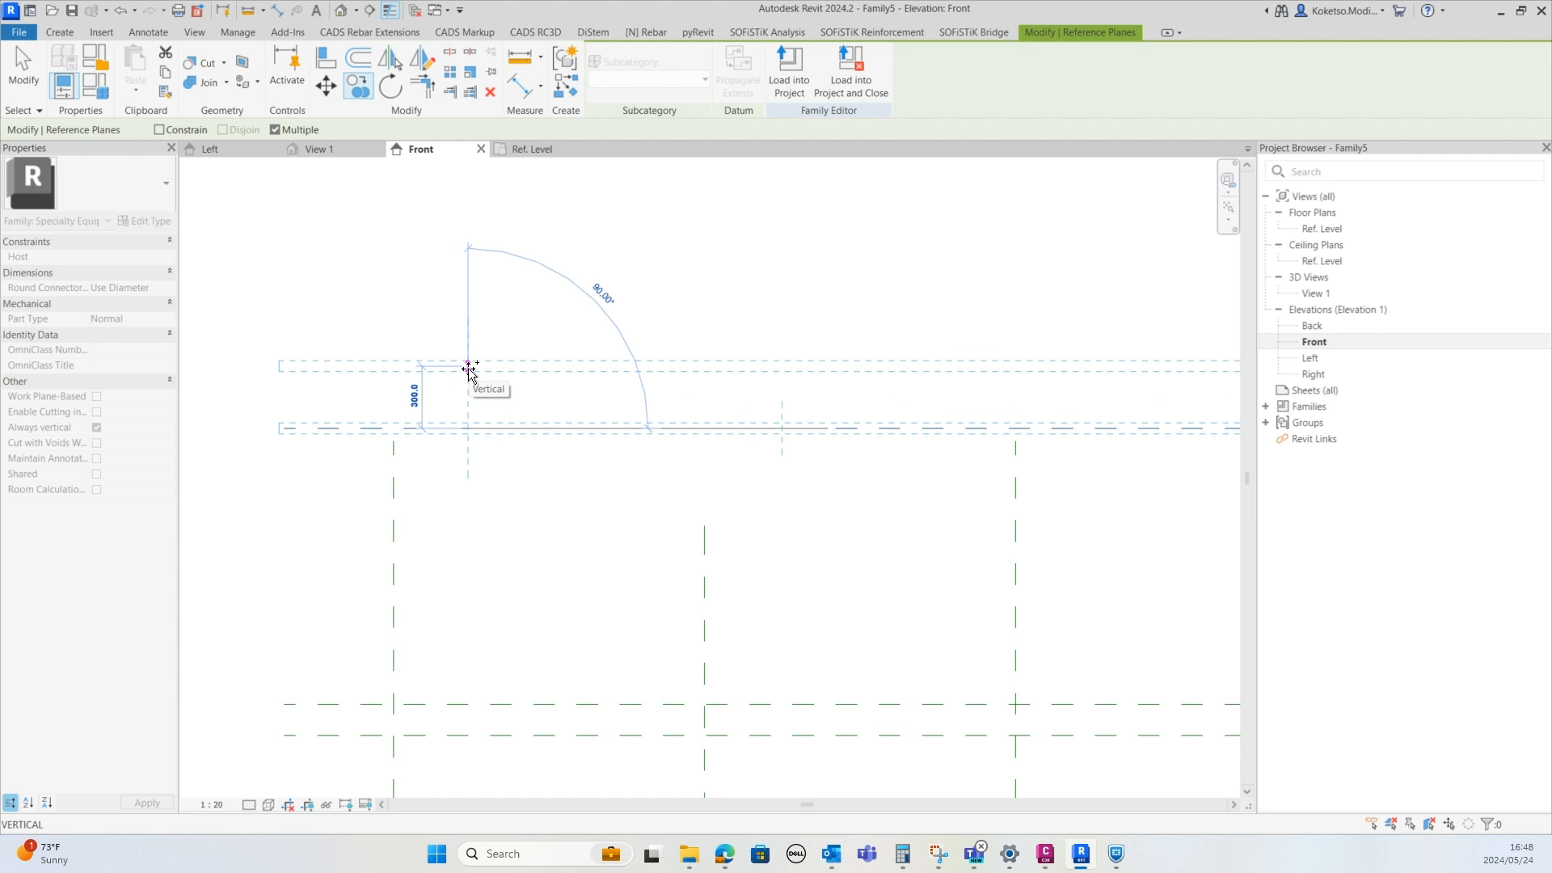
text(2)
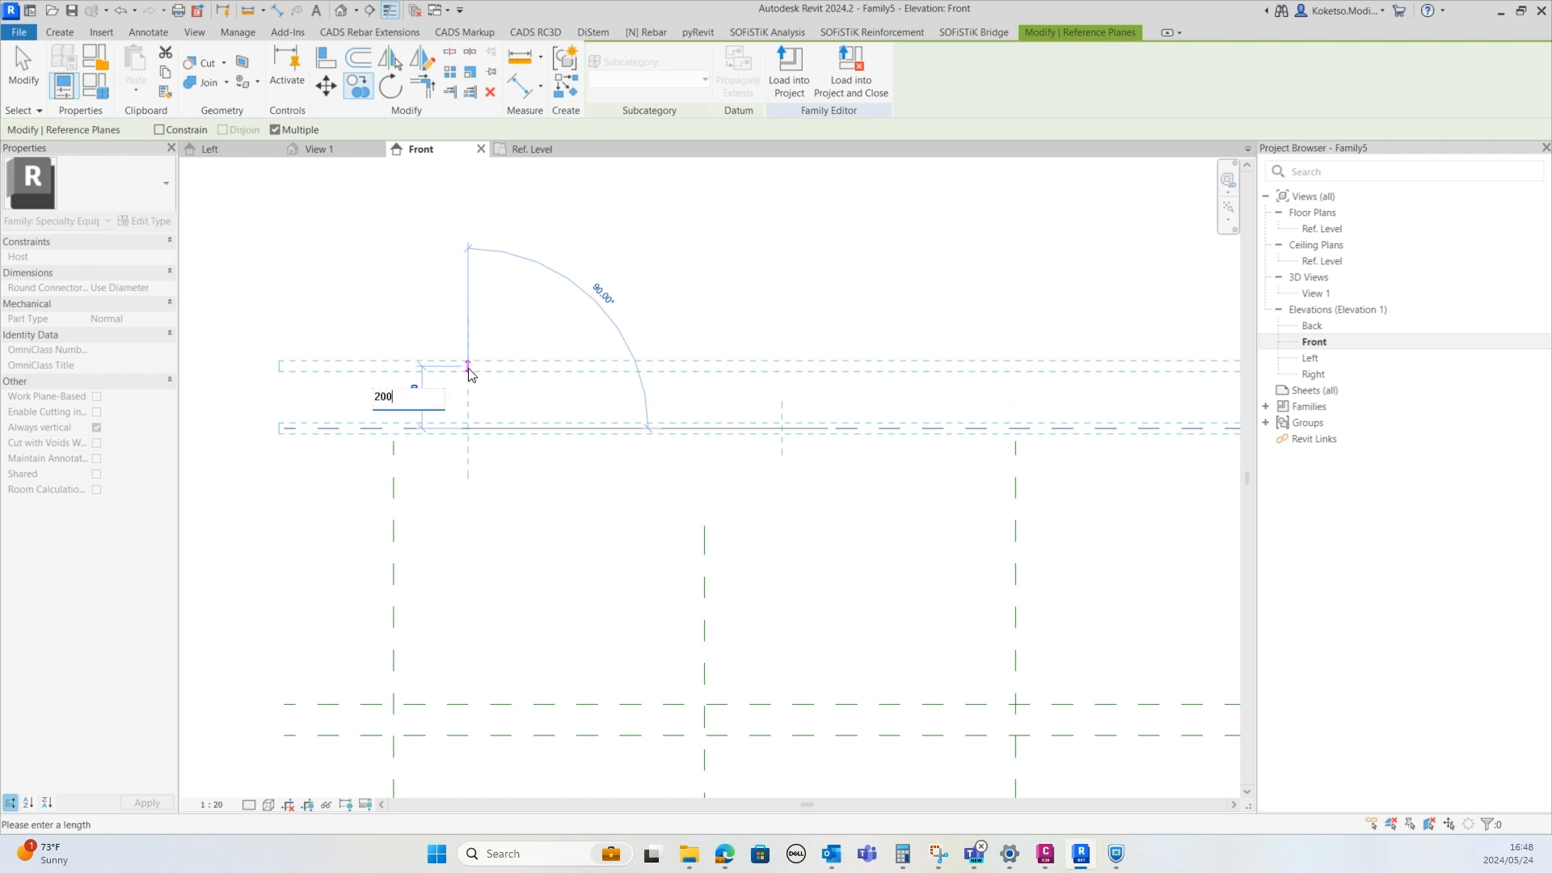
text(00)
key(Return)
scroll(467, 370, down, 3)
key(Escape)
key(Escape)
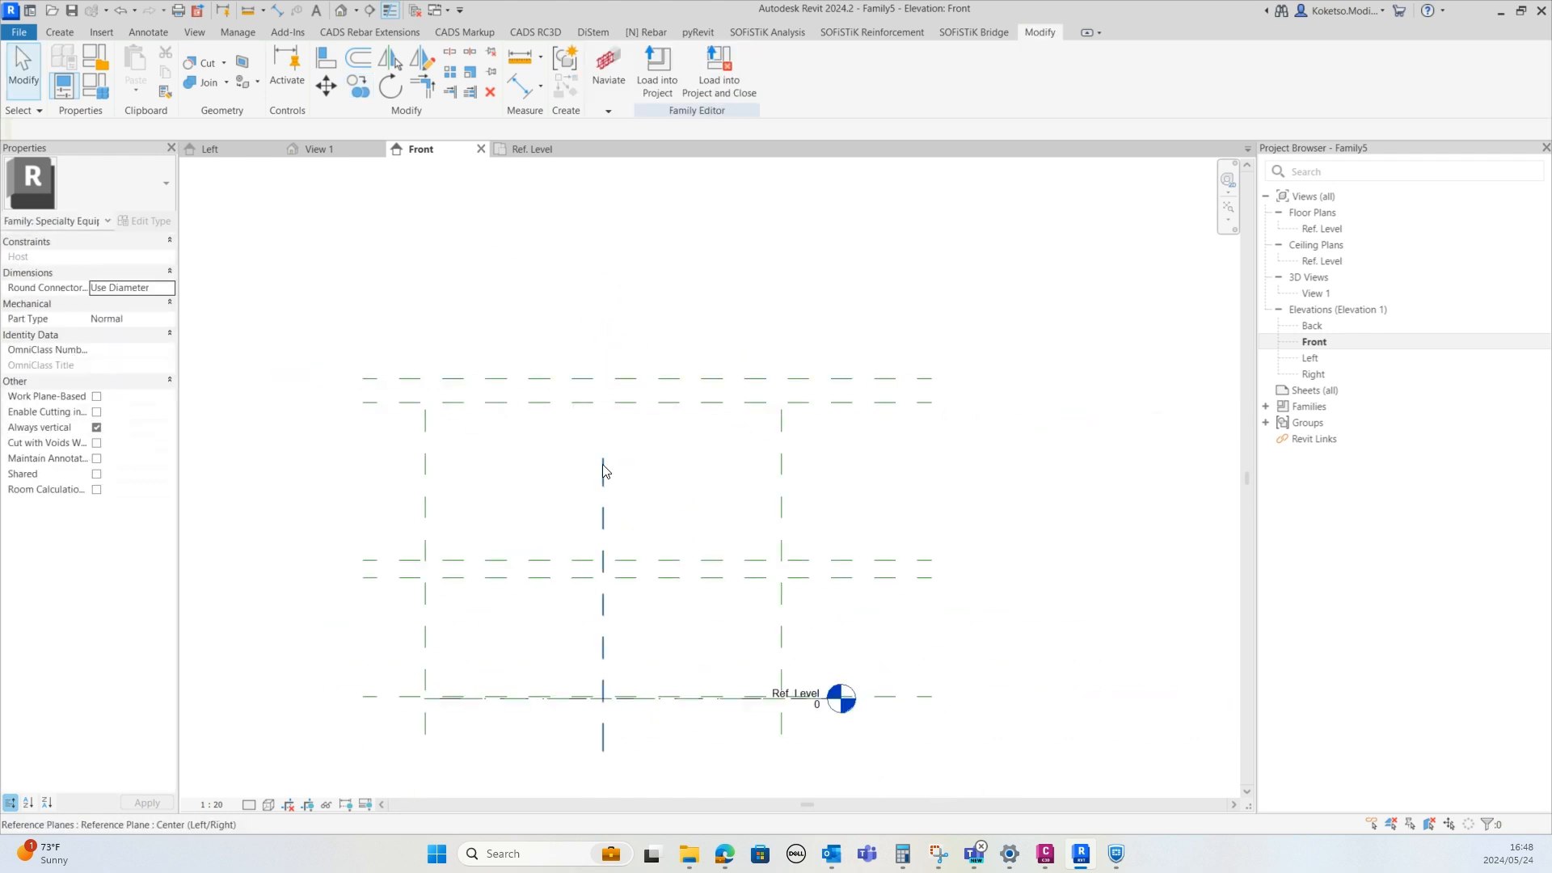
Inspect the spacing of the vertical reference planes from the centre left/right plane
click(603, 471)
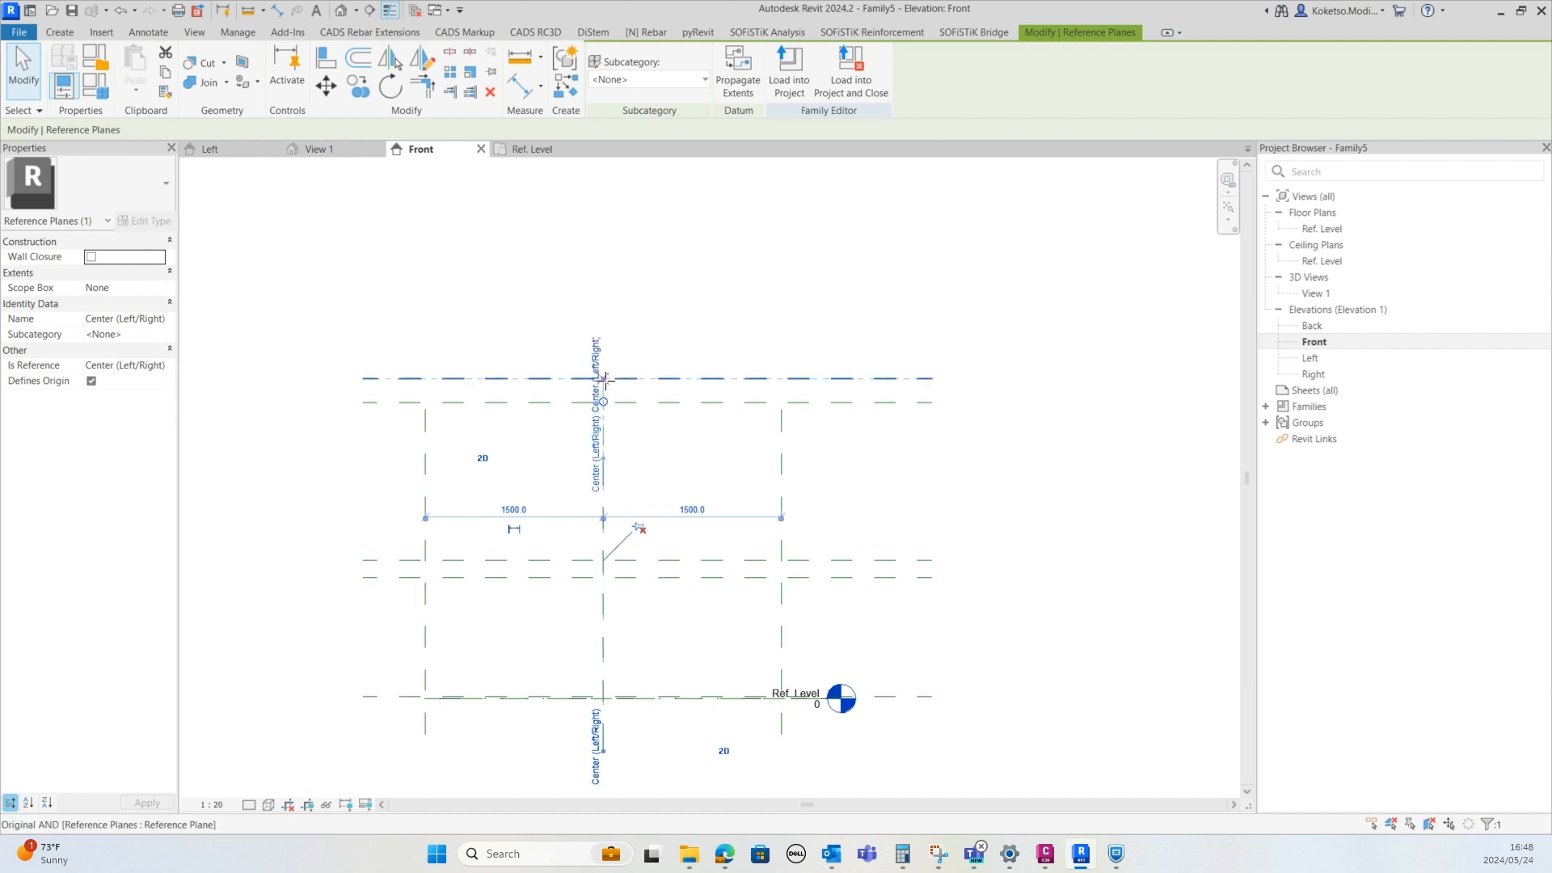
drag(605, 381, 605, 379)
click(641, 527)
click(780, 467)
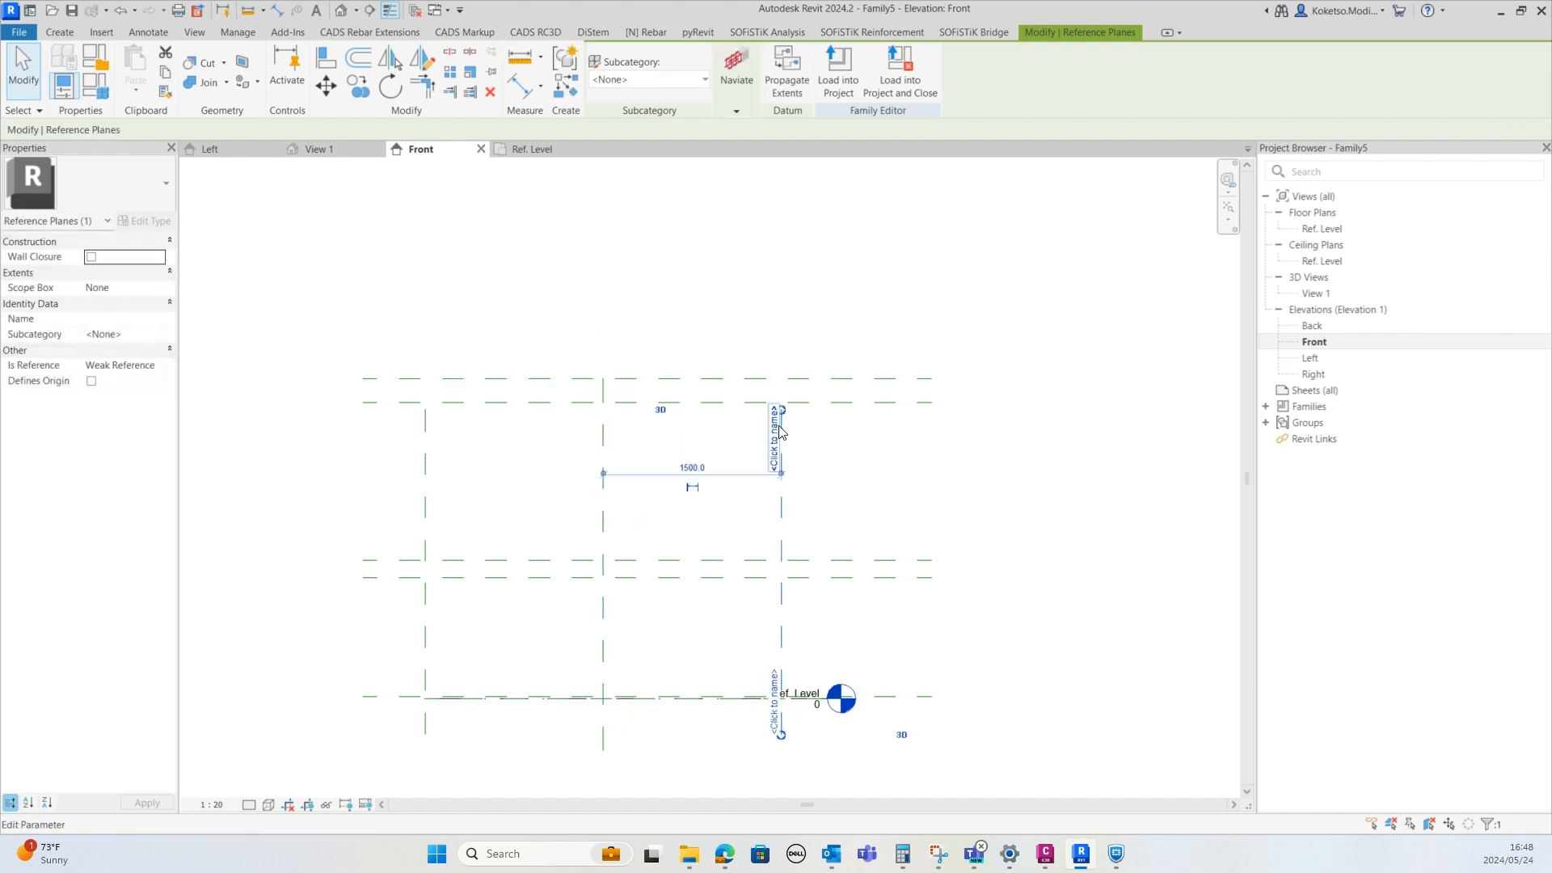
click(426, 437)
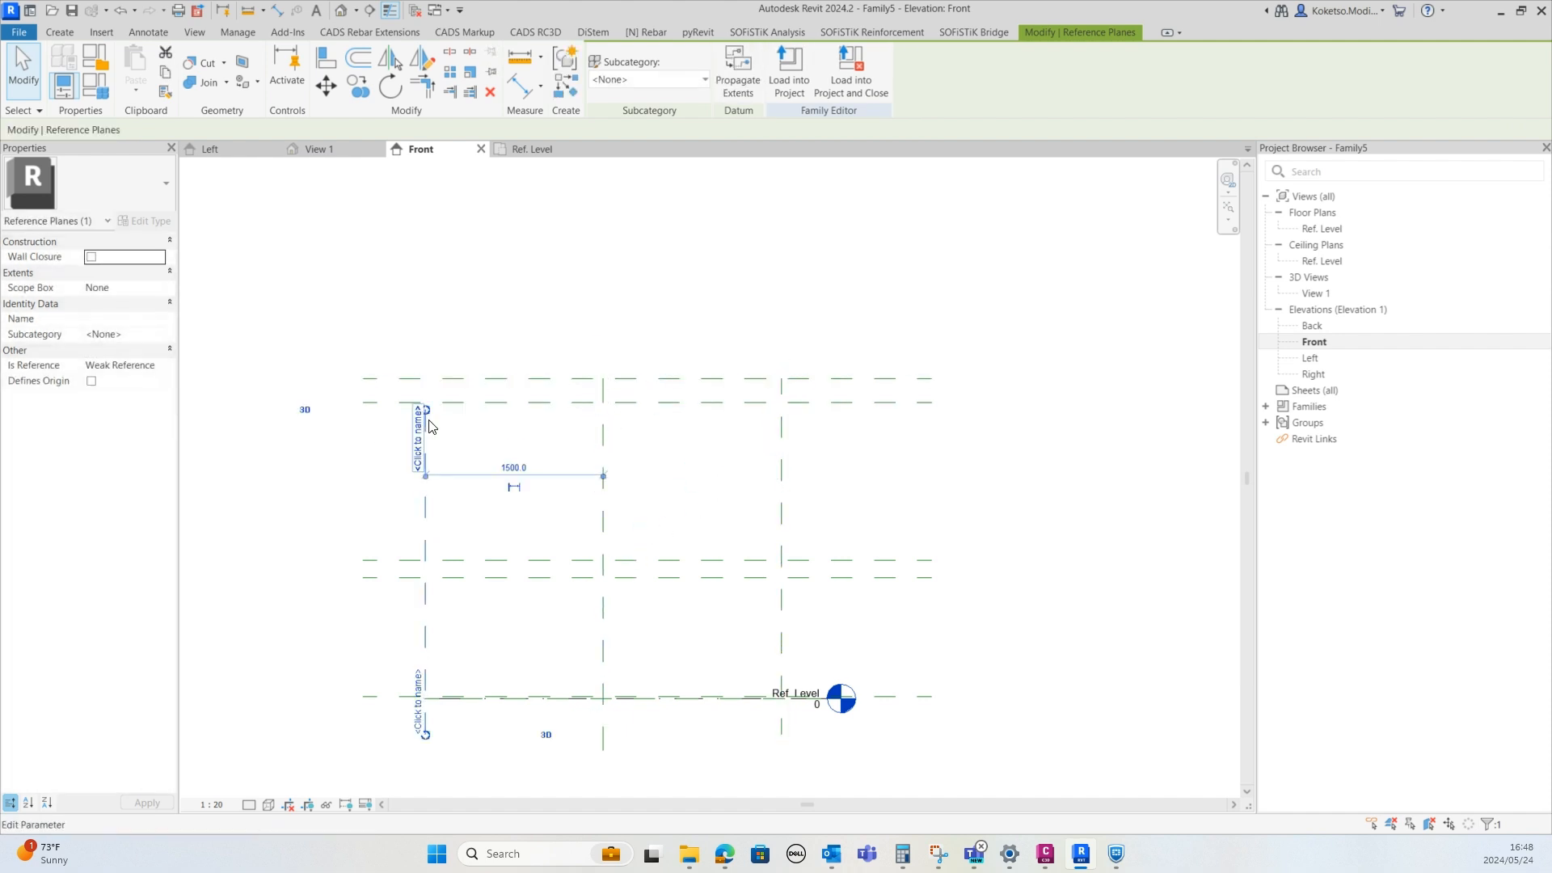
click(566, 497)
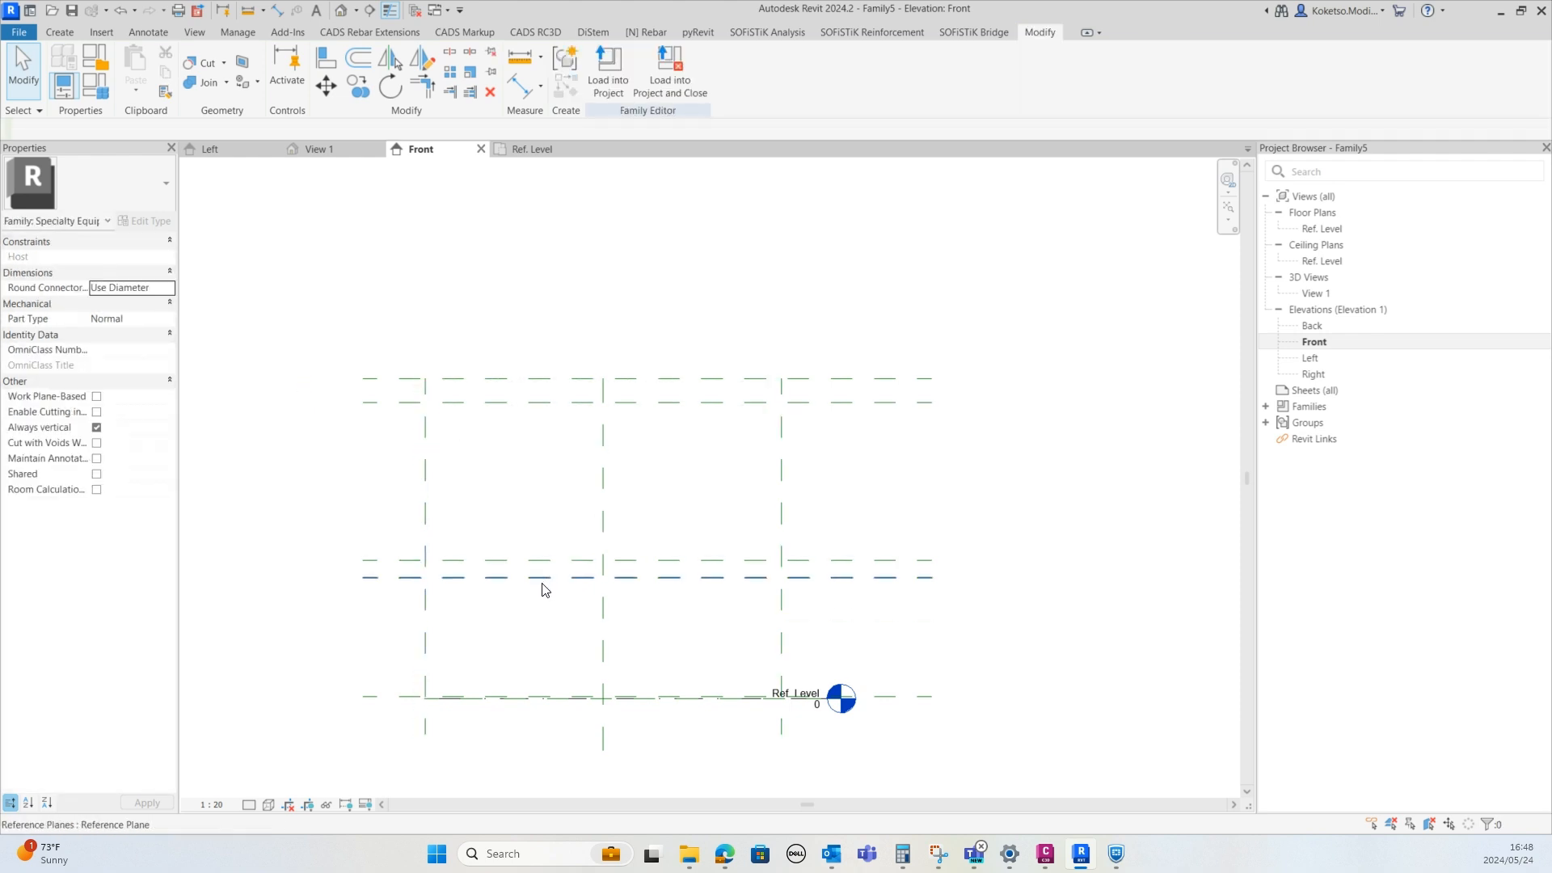
In the plan, sketch a circular extrusion profile of about 40 mm radius at the upper-left reference plane intersection and finish it
click(522, 154)
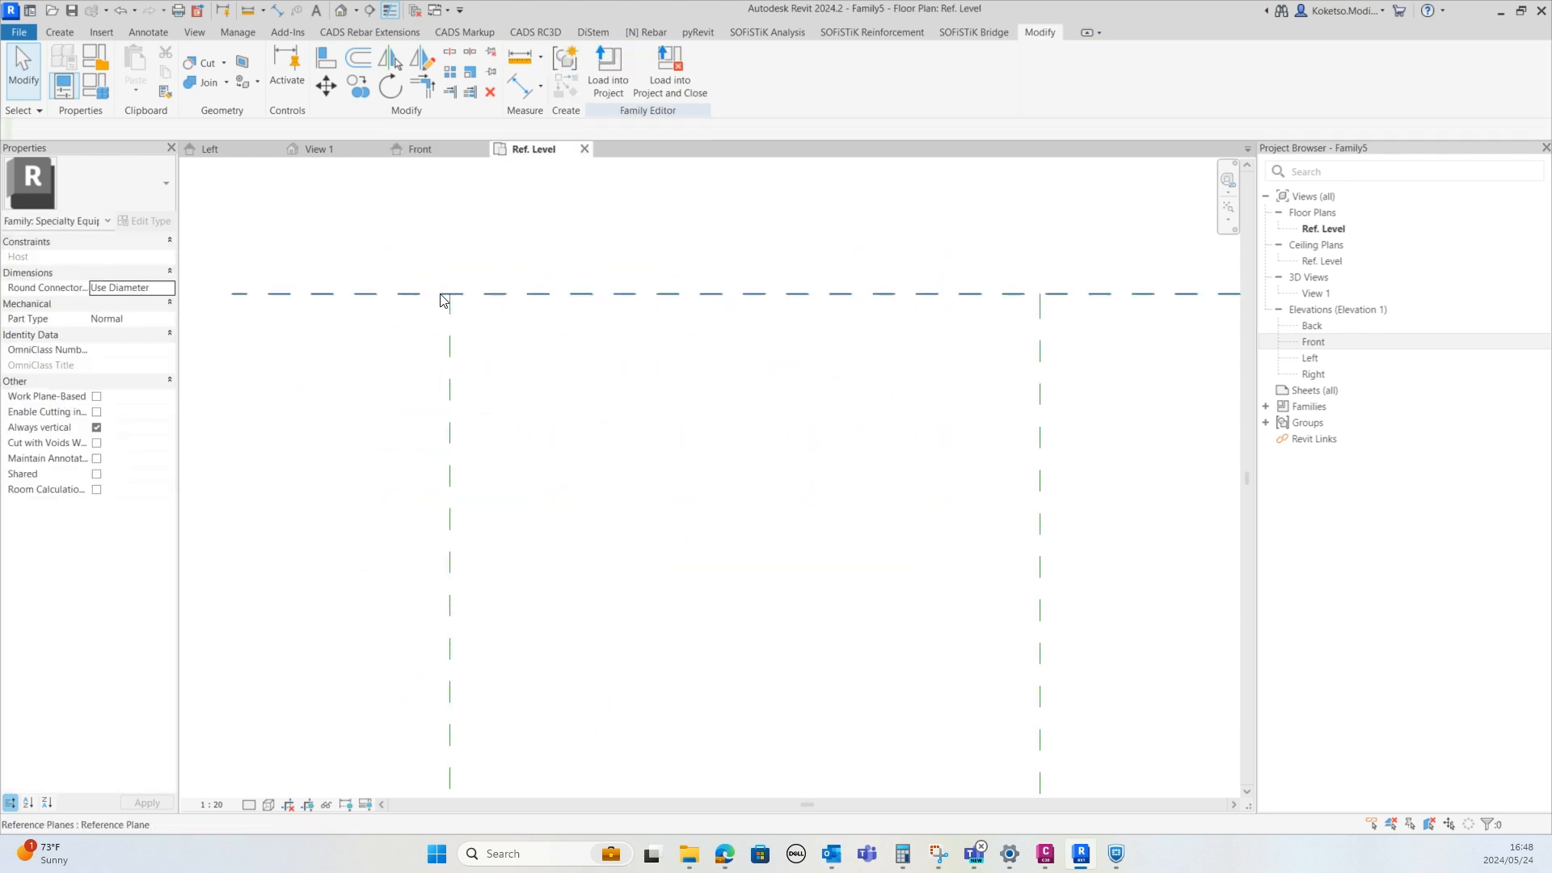
scroll(435, 285, up, 1)
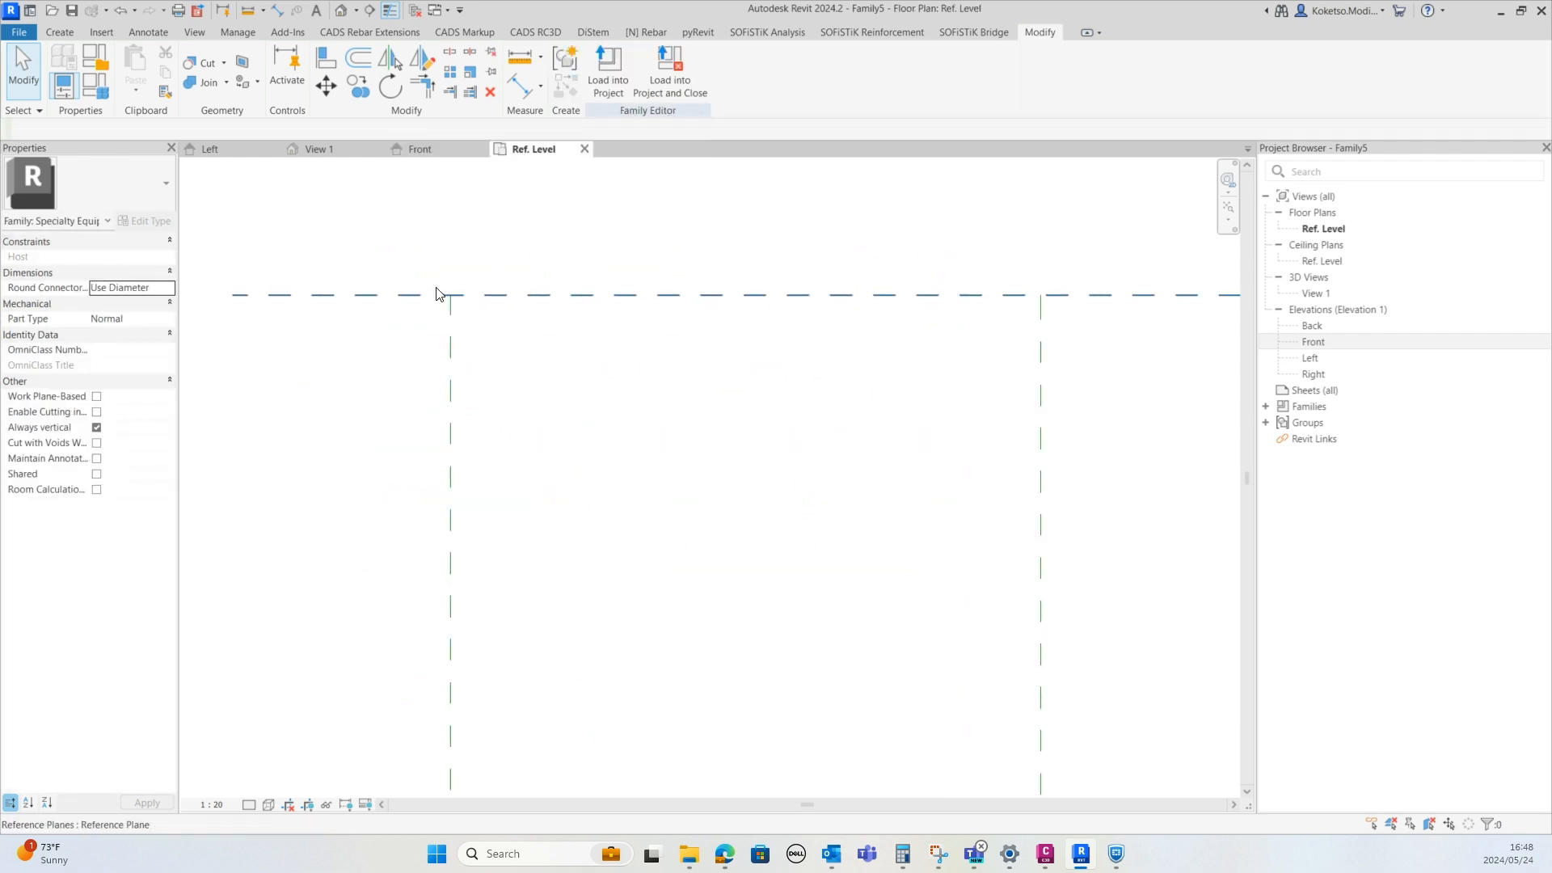
click(63, 32)
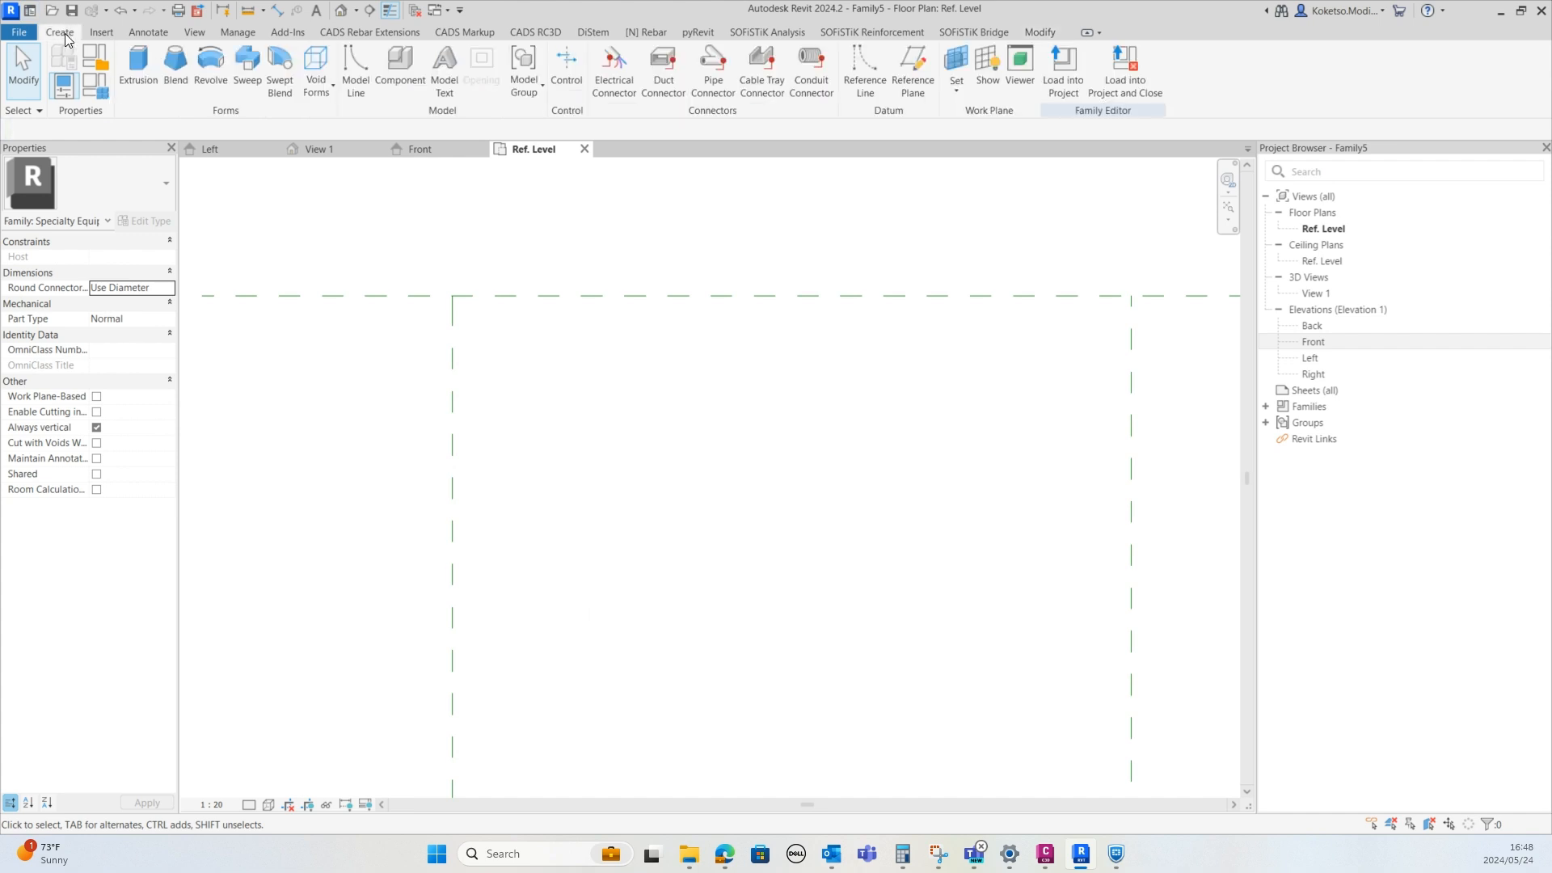
click(137, 69)
click(705, 55)
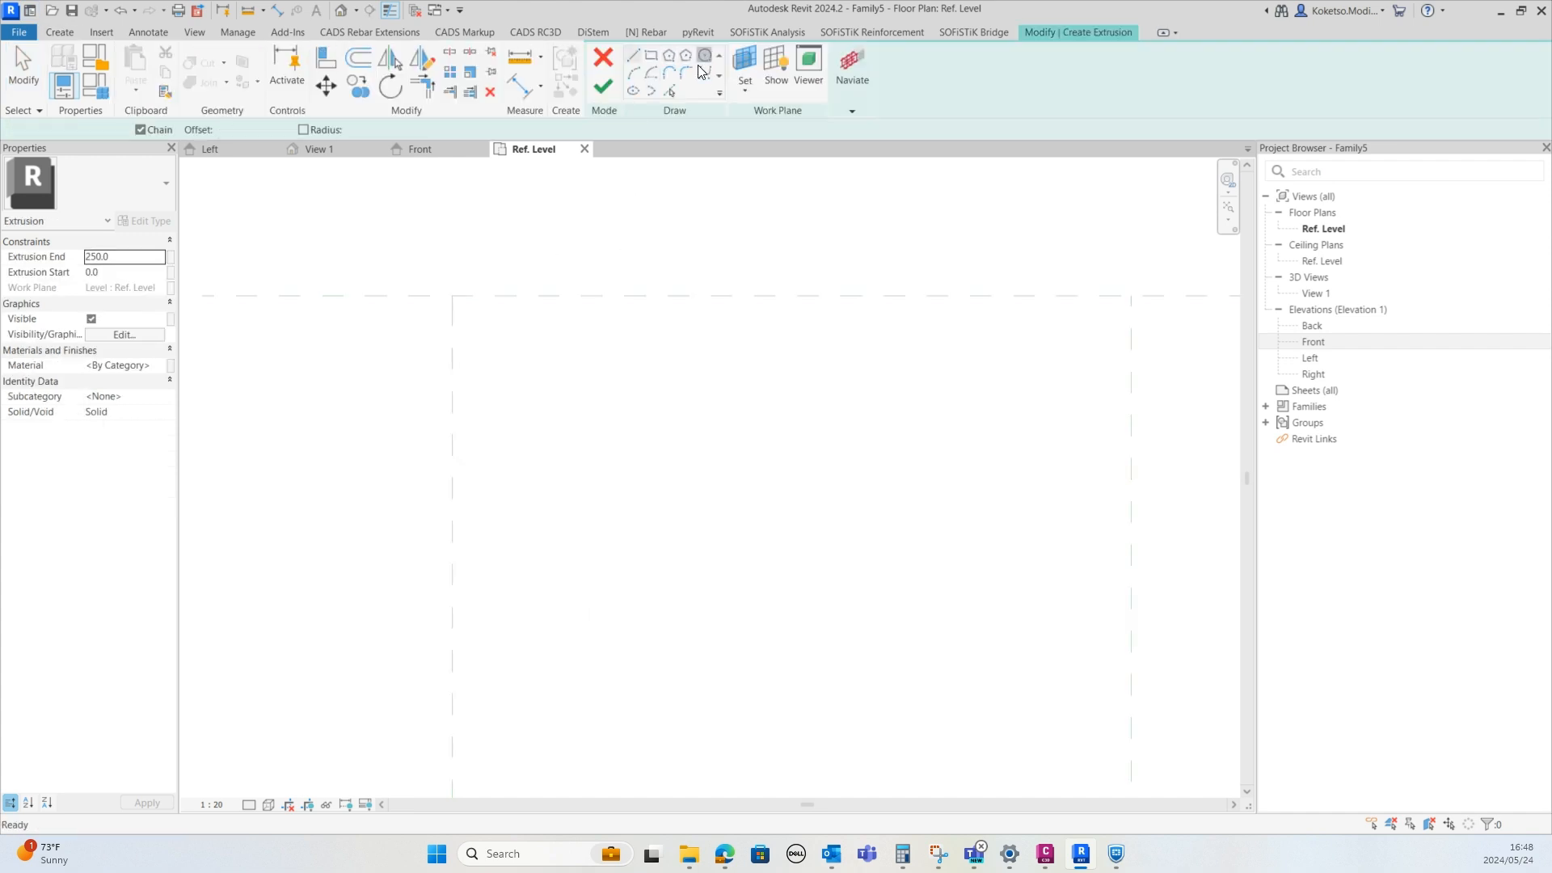
scroll(463, 303, up, 1)
middle_drag(518, 294, 529, 382)
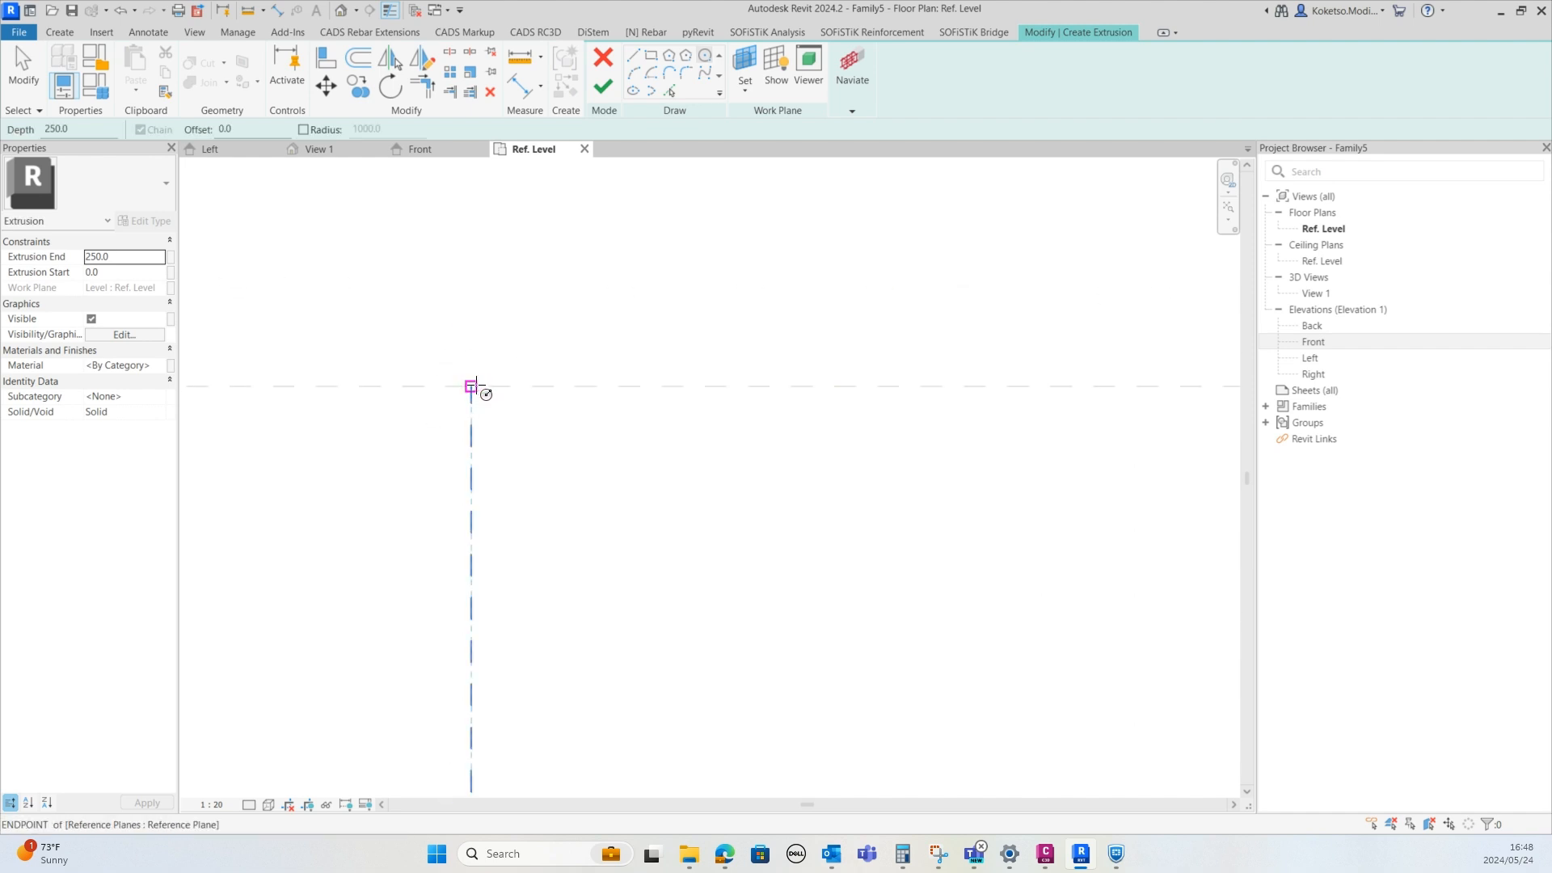
click(471, 386)
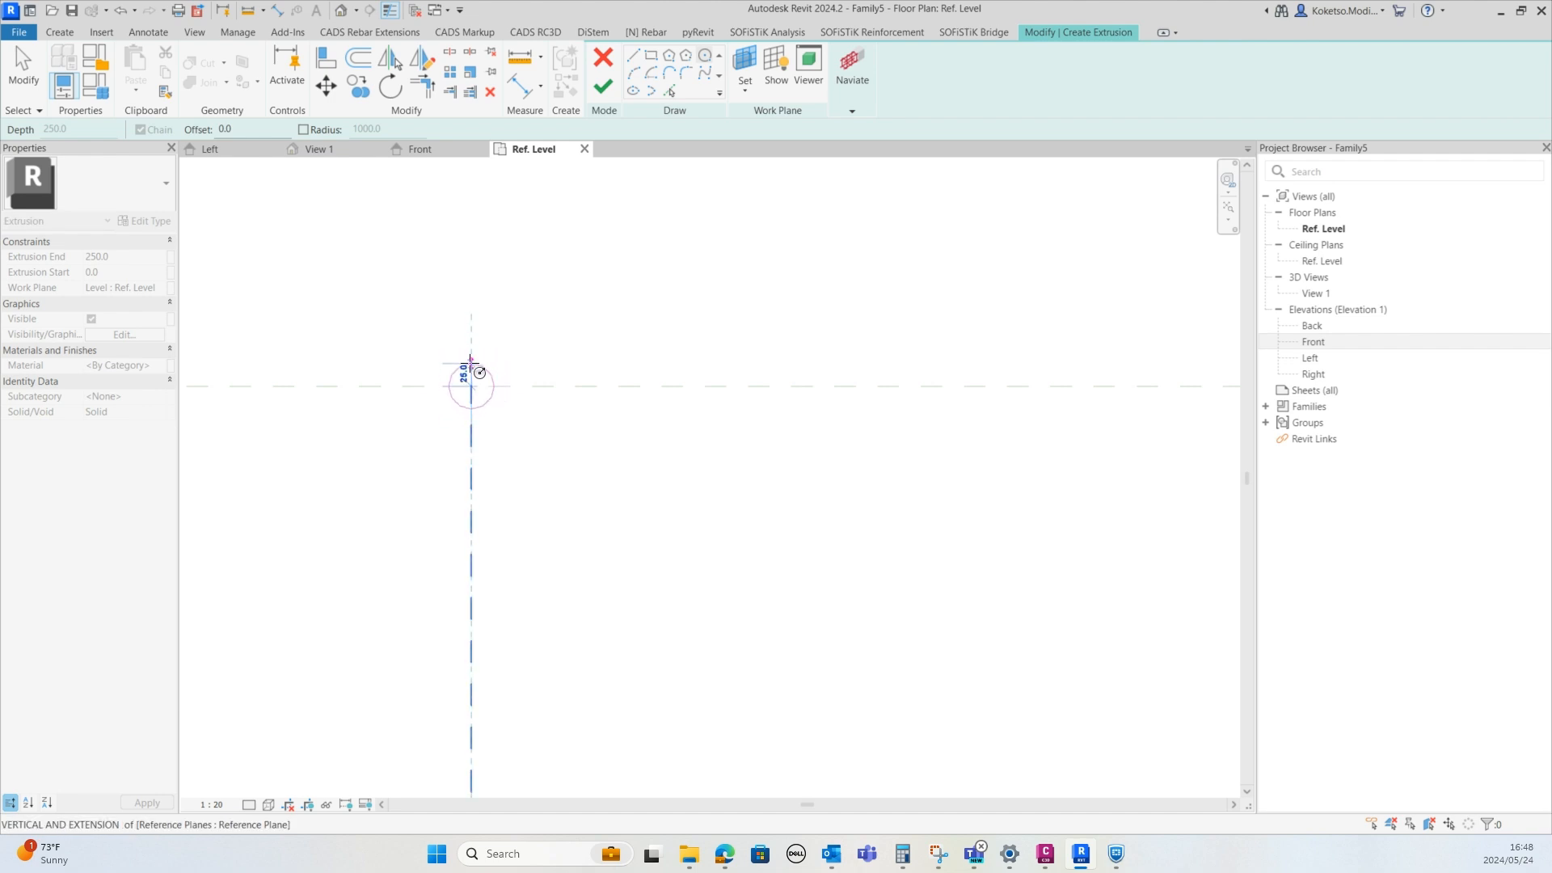
scroll(475, 343, up, 2)
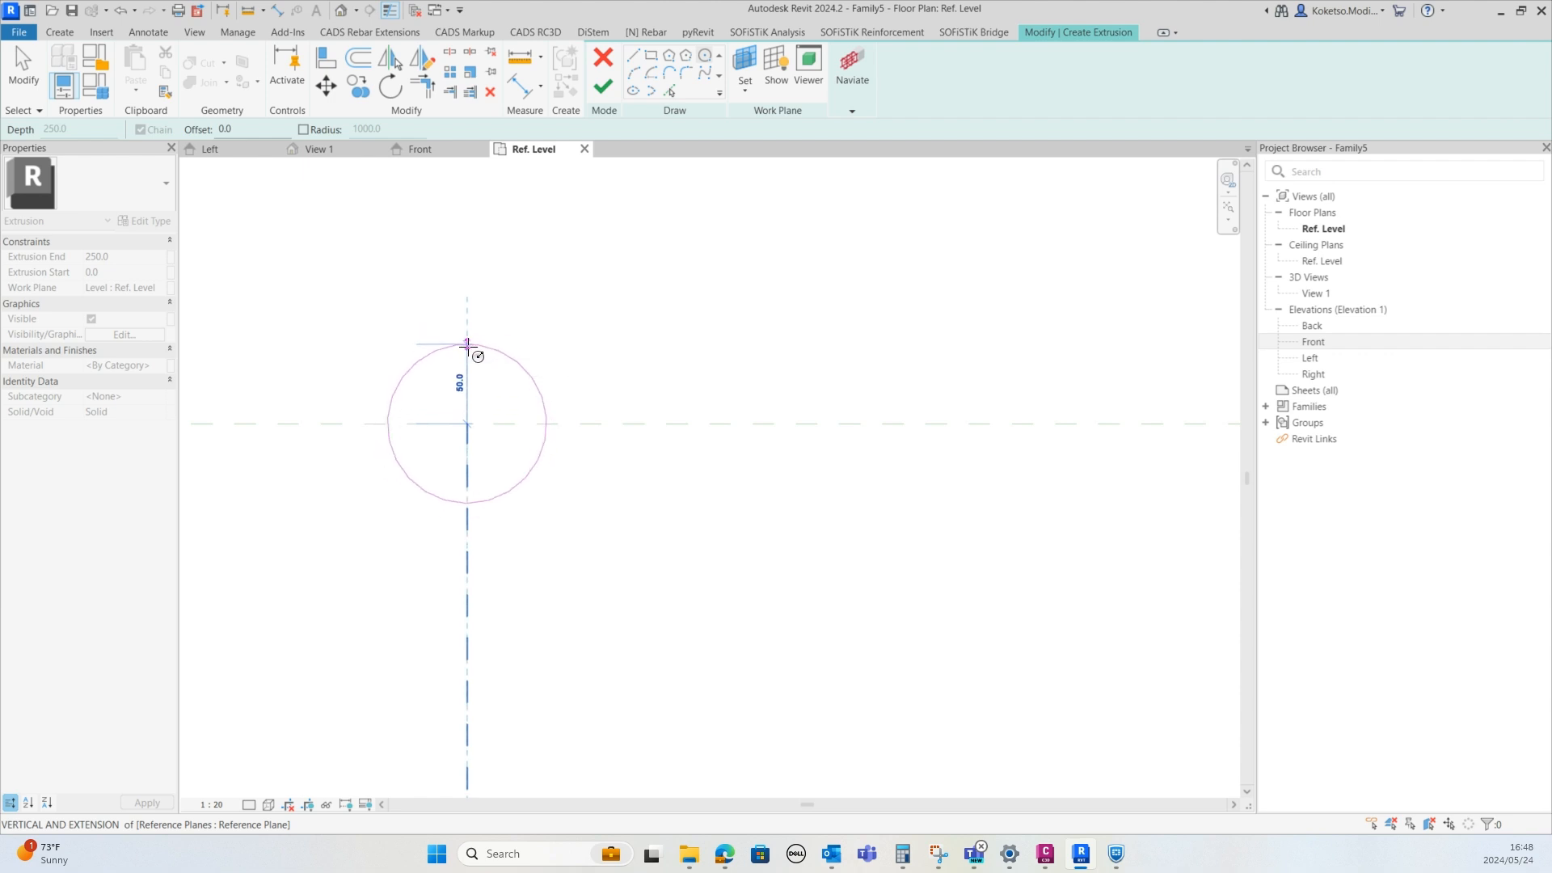
click(466, 358)
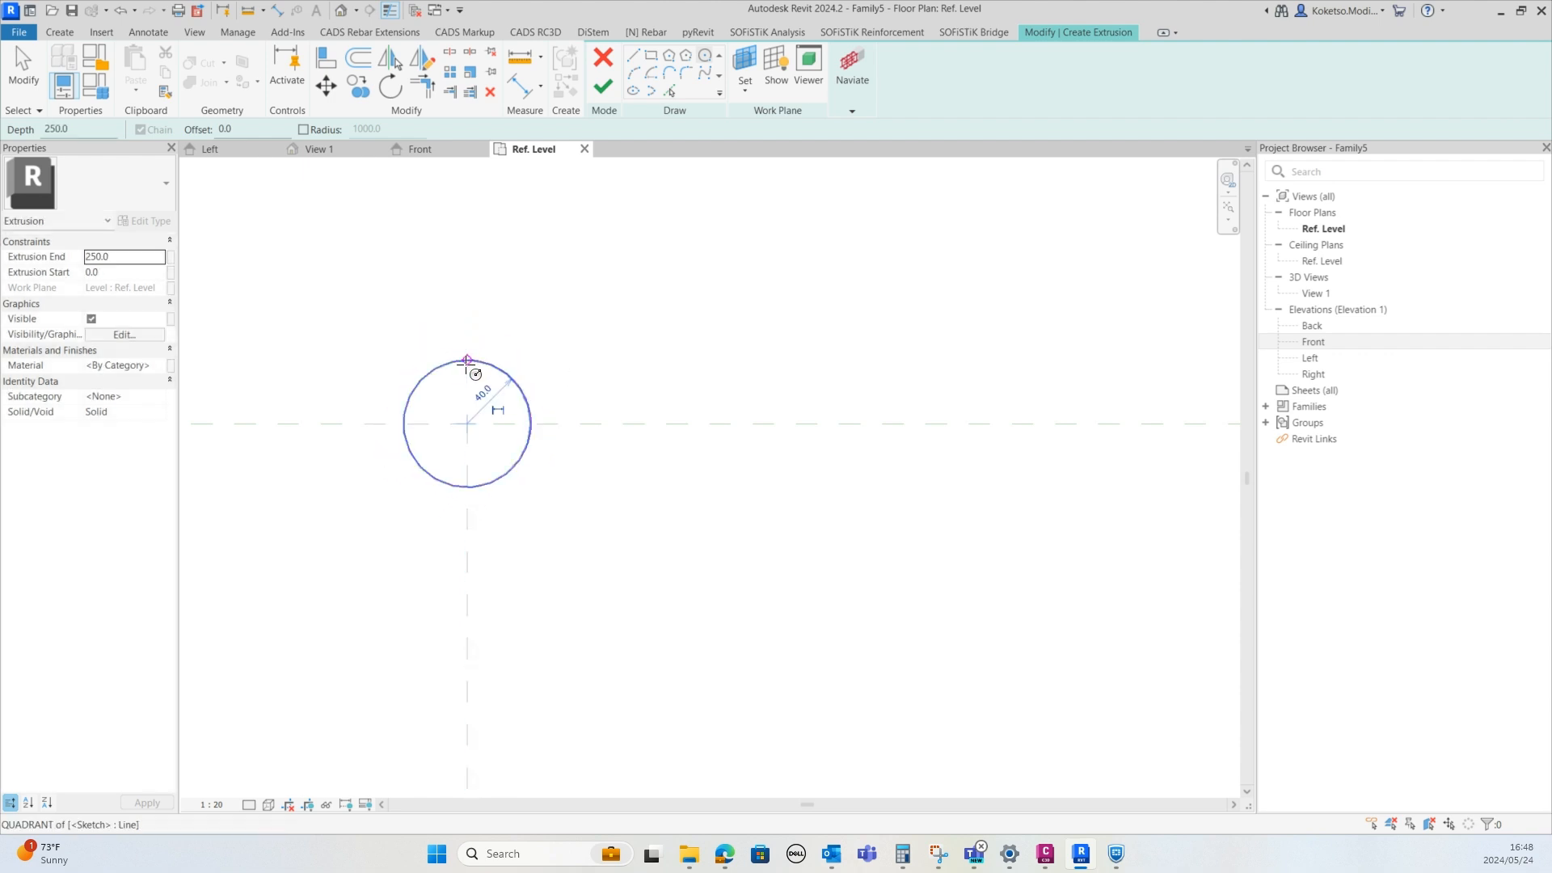
scroll(456, 380, down, 3)
key(Escape)
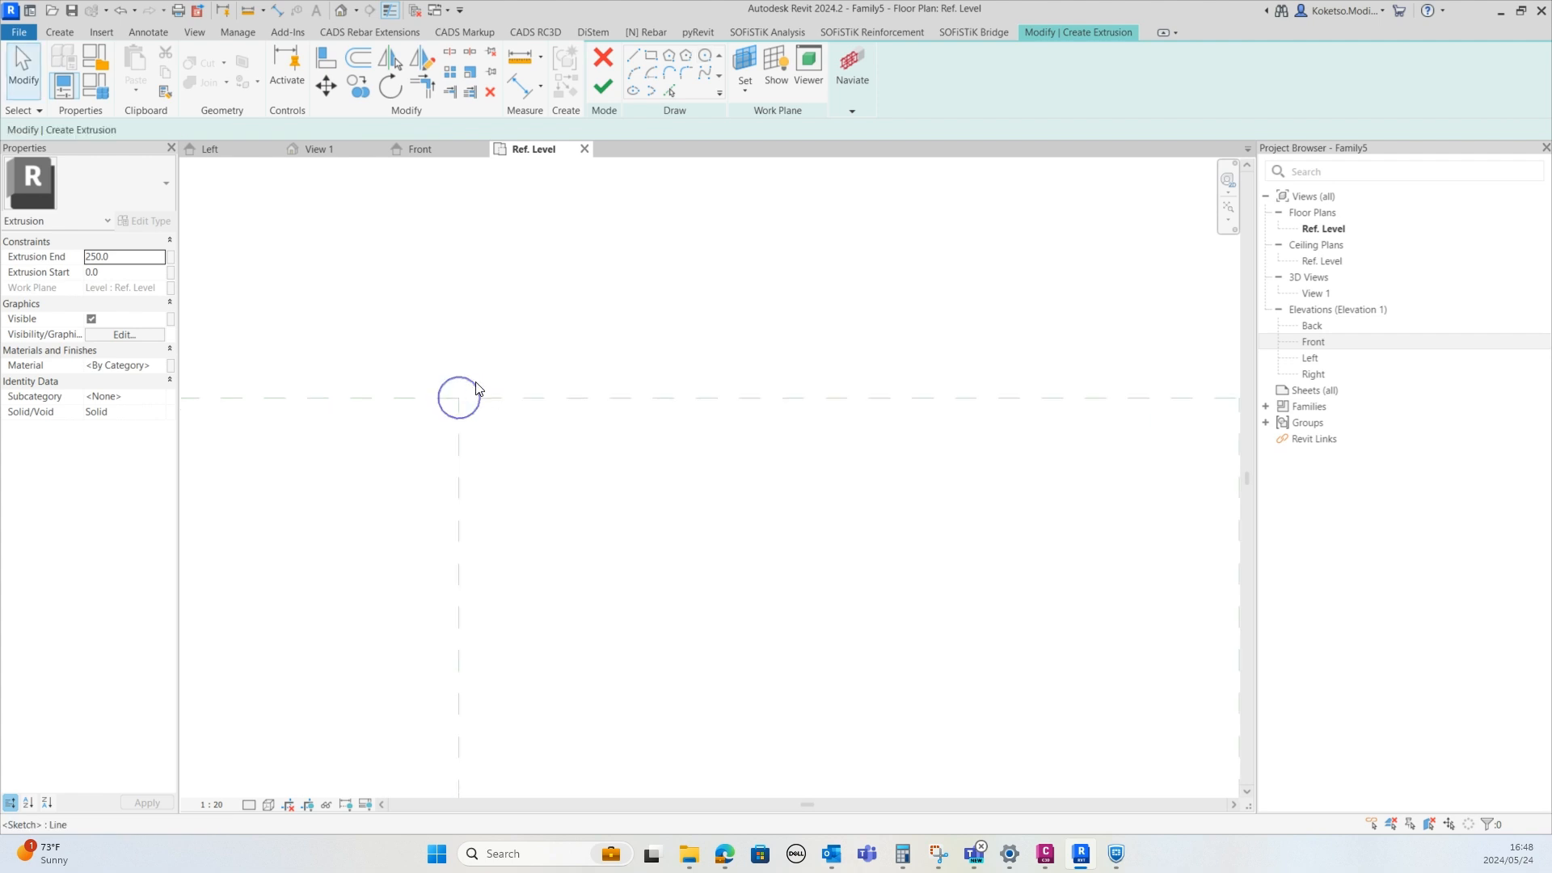
scroll(461, 390, down, 3)
scroll(477, 390, down, 3)
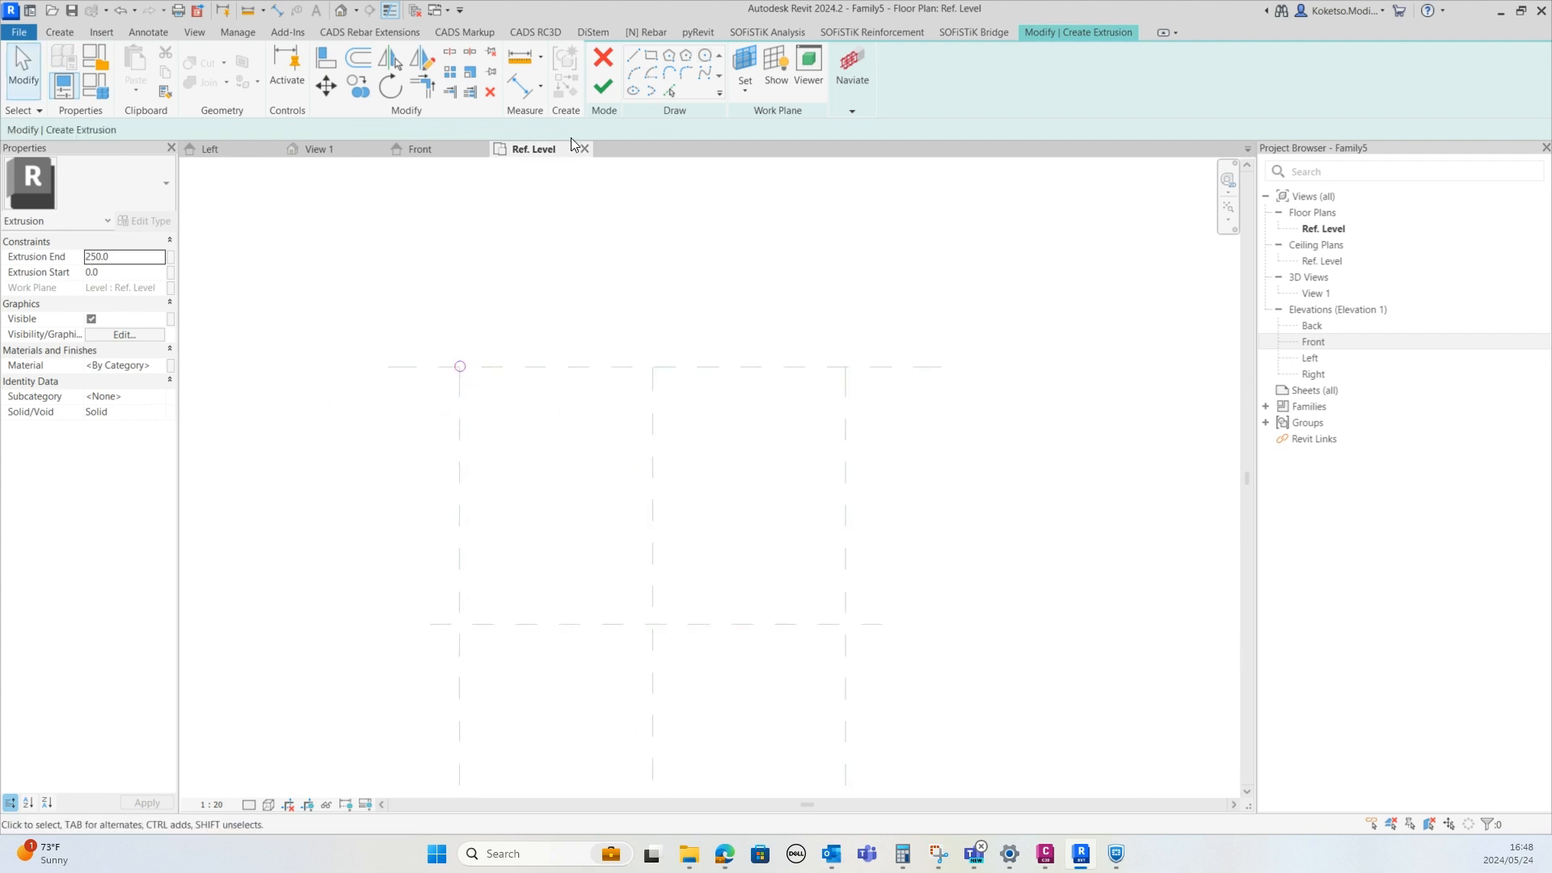
click(604, 85)
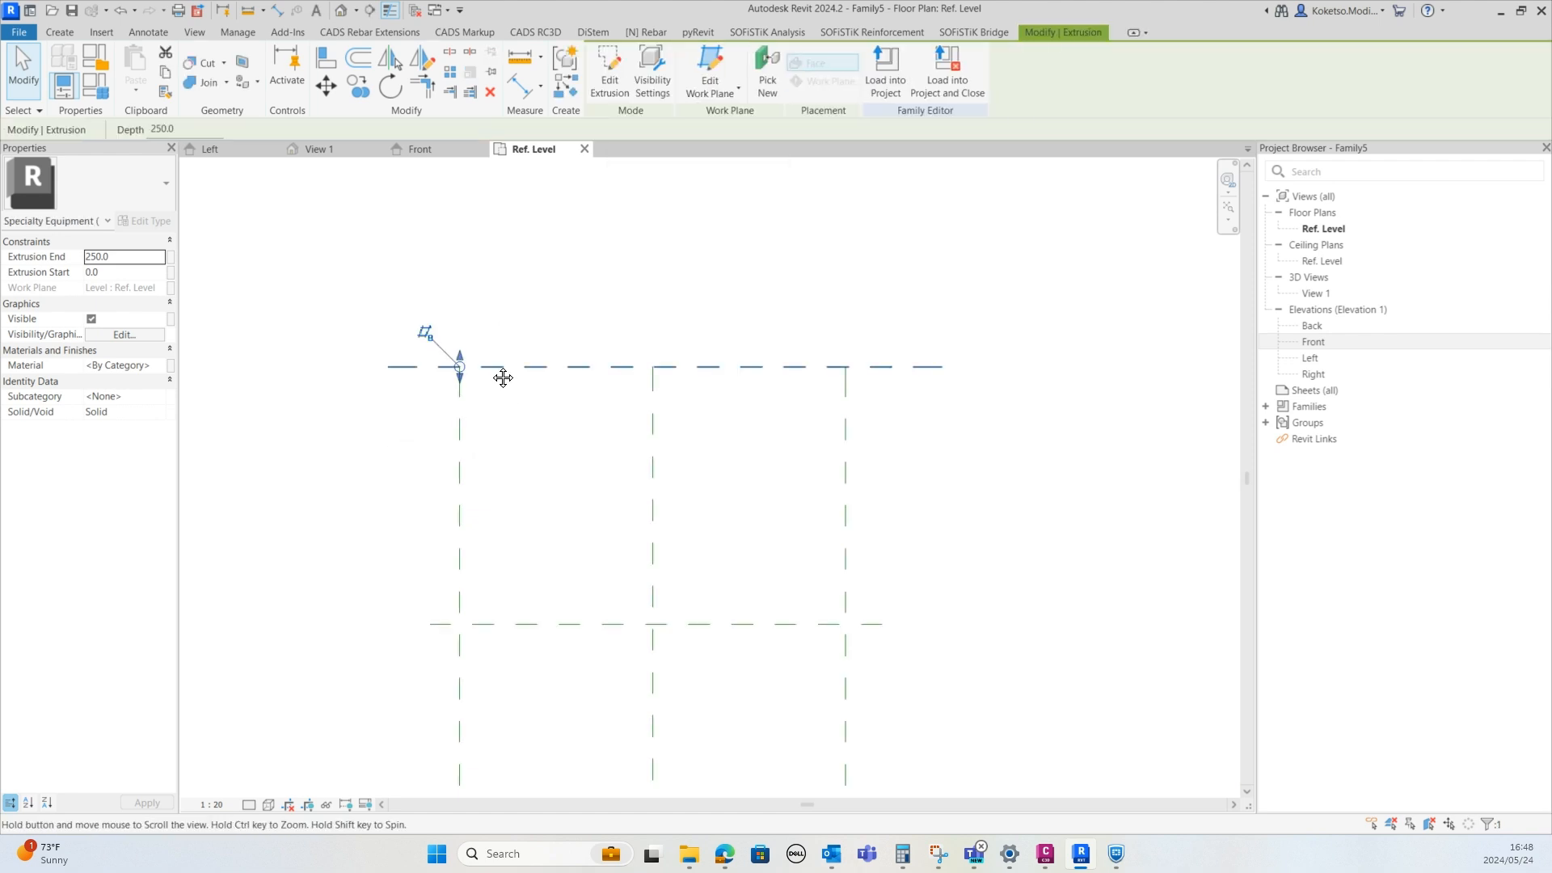
In the Front elevation, drag the extrusion's bottom end up so it starts at 20 mm
click(414, 150)
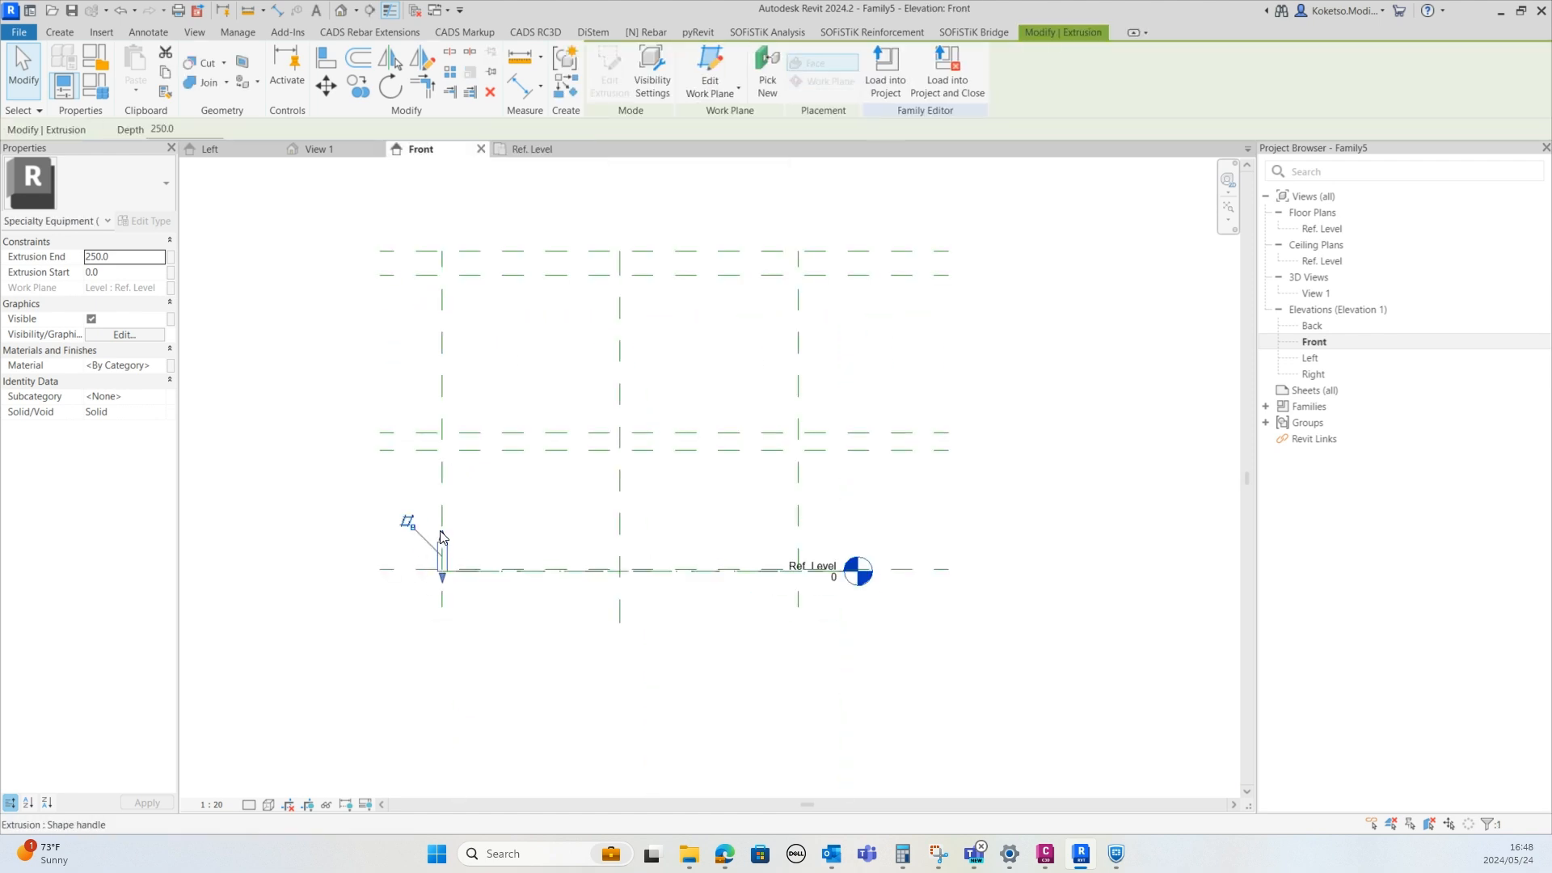
scroll(441, 586, up, 6)
drag(427, 597, 421, 477)
Stretch the extrusion's top end to the upper horizontal reference plane at 2500 mm and lock it there
scroll(519, 665, down, 5)
mouse_move(421, 422)
mouse_down()
mouse_move(430, 405)
mouse_move(408, 445)
mouse_up()
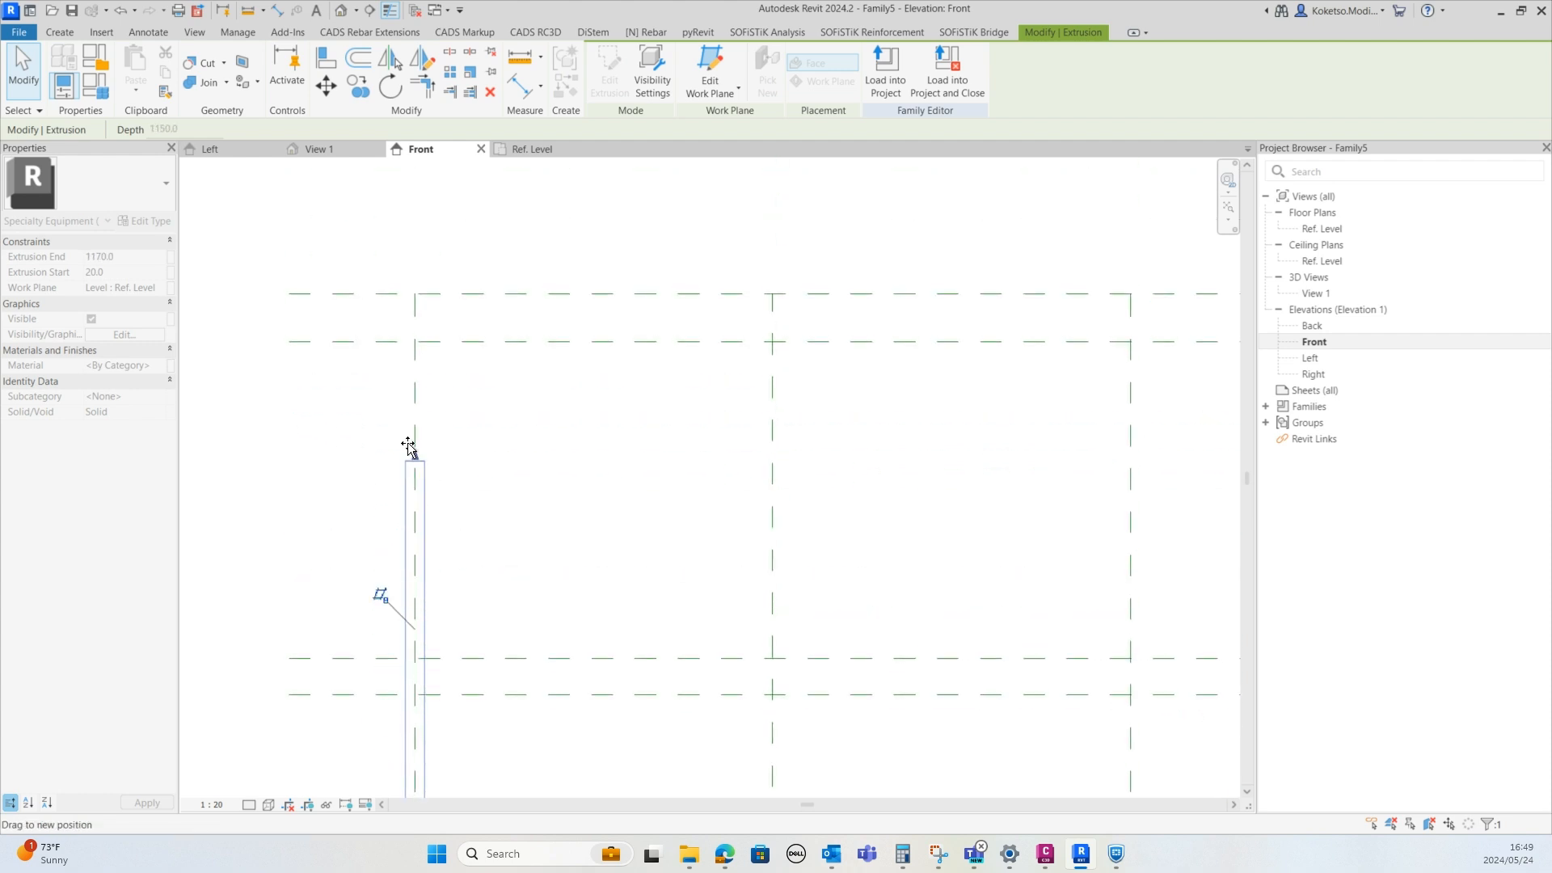
drag(415, 337, 415, 339)
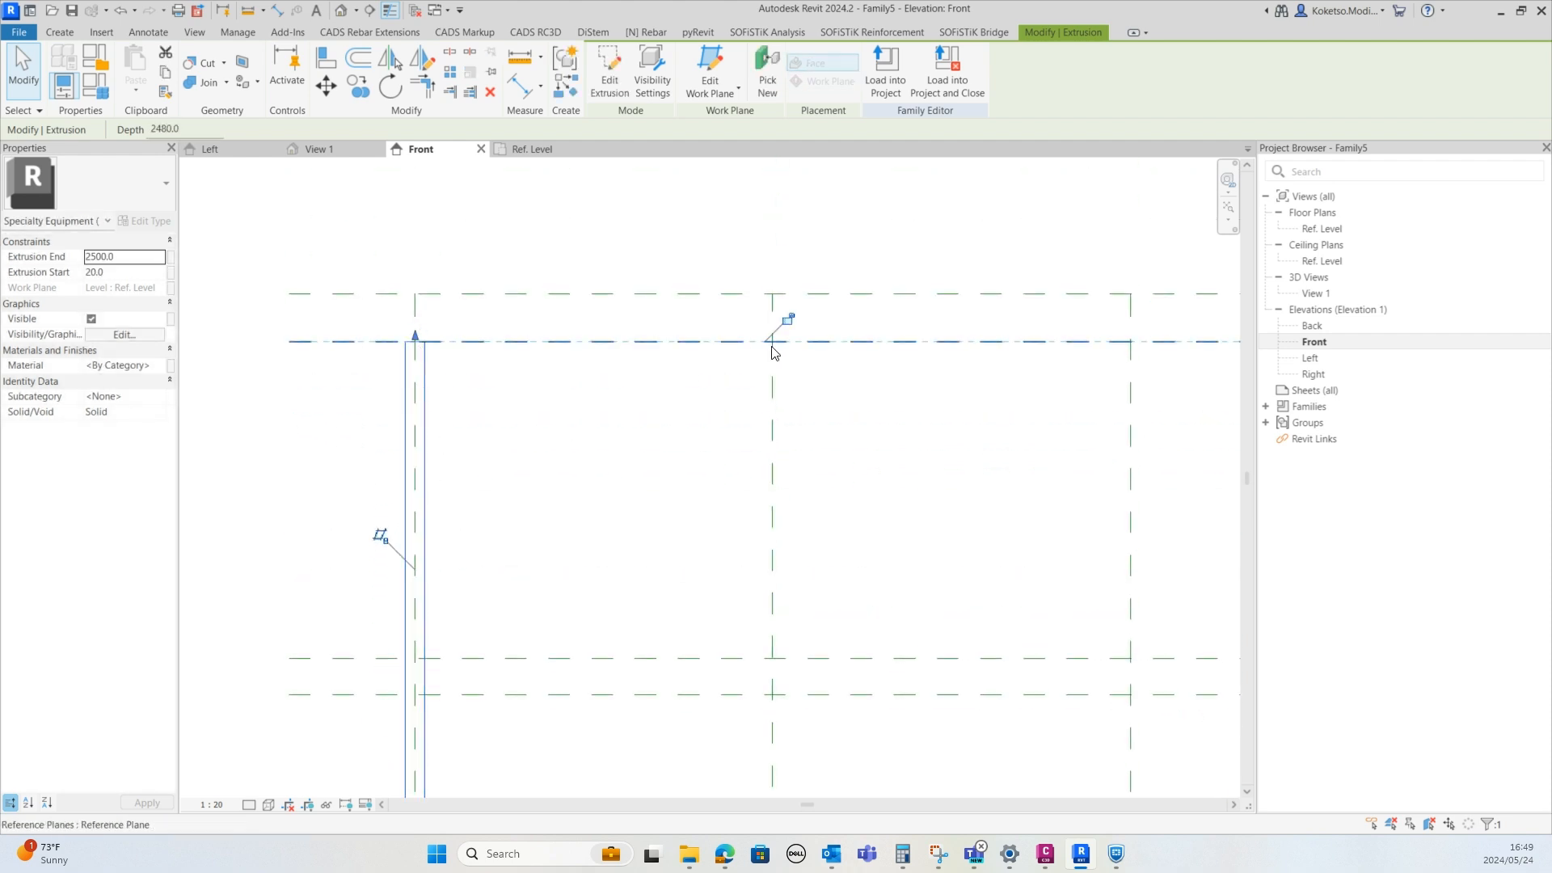
click(790, 321)
scroll(396, 371, down, 4)
key(Escape)
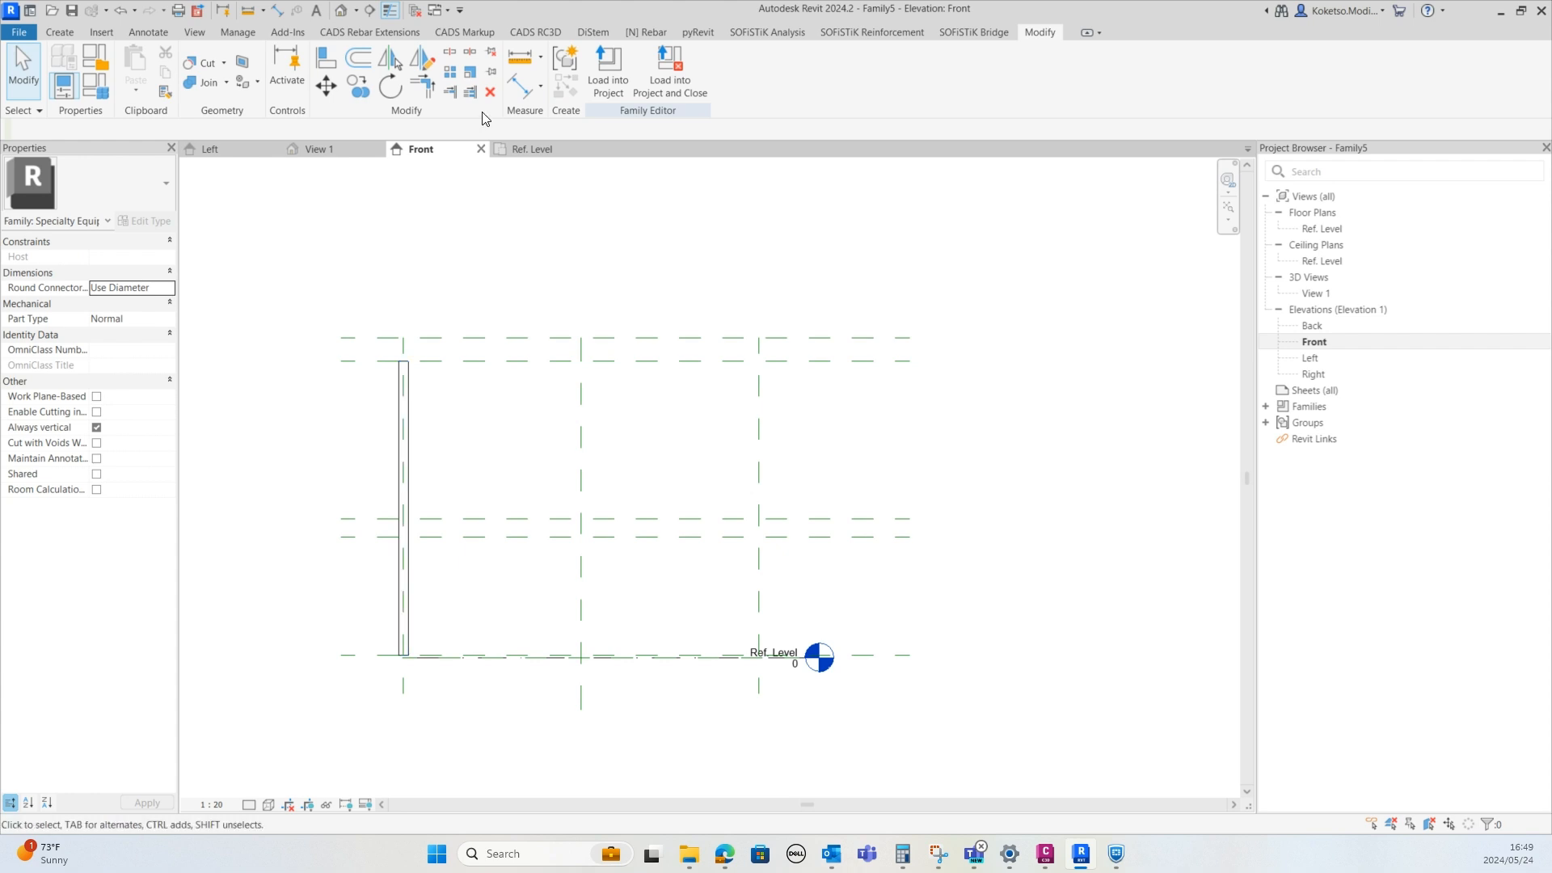
In the plan, copy the corner post down the left reference plane to the middle and lower intersections
click(527, 150)
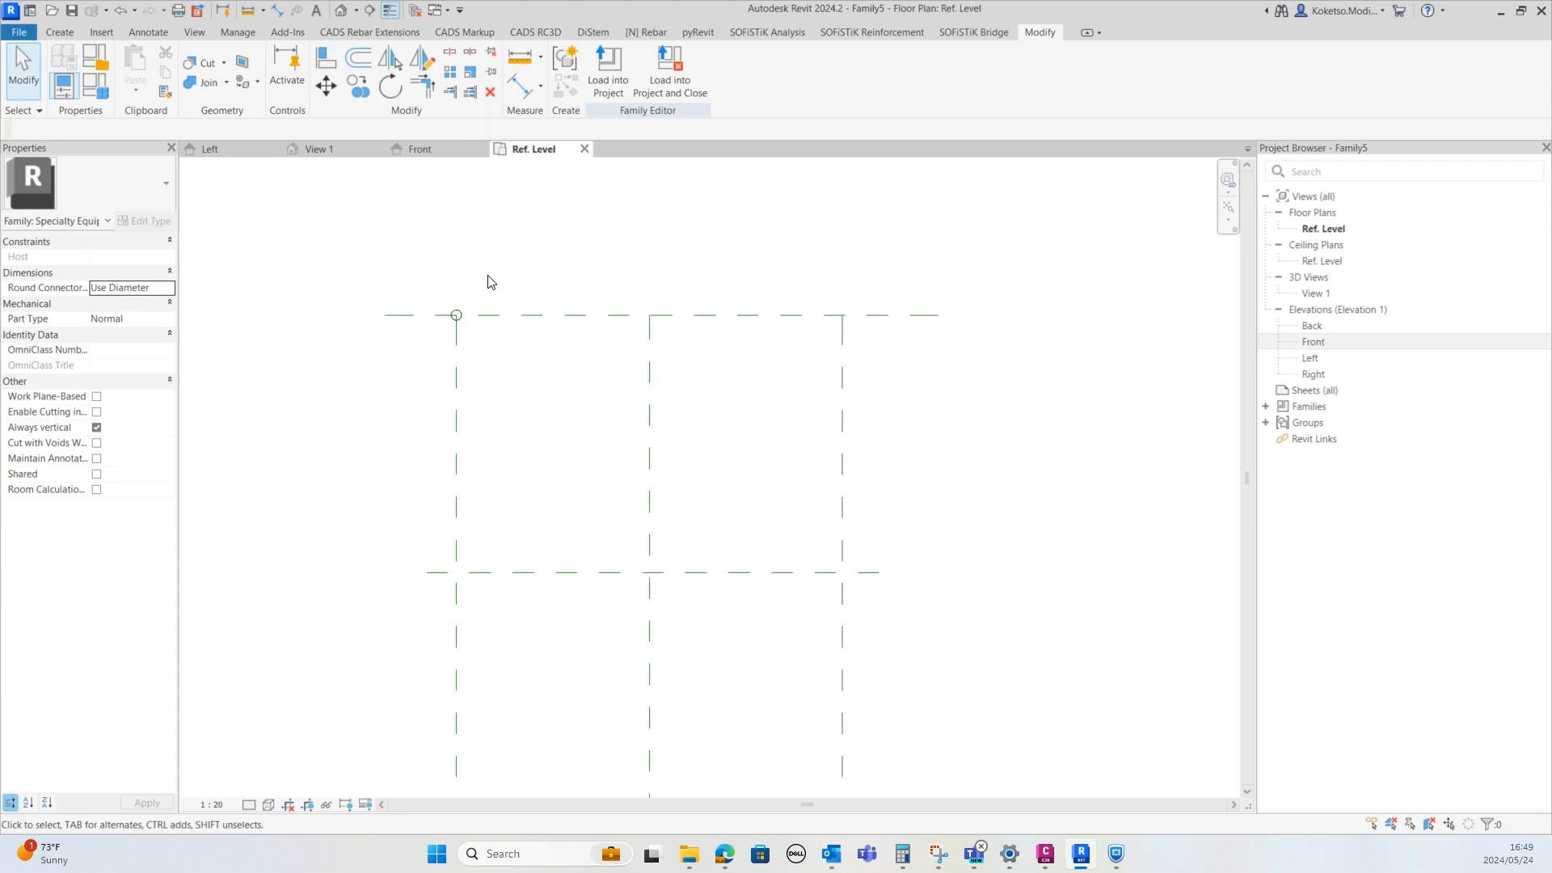
click(459, 331)
scroll(460, 330, up, 2)
click(358, 84)
scroll(529, 330, down, 2)
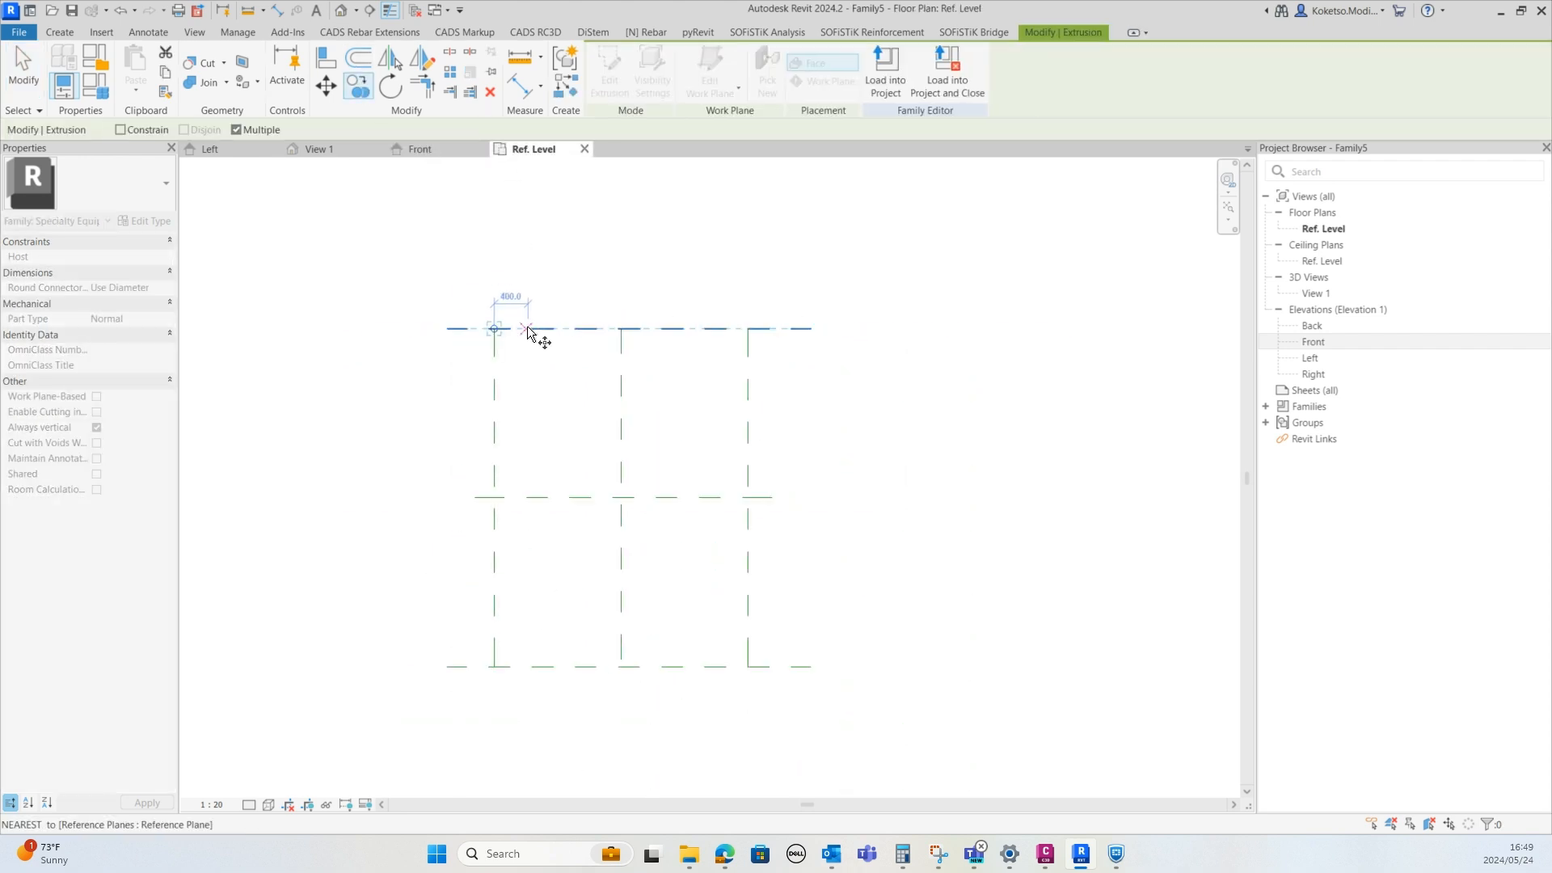
click(531, 497)
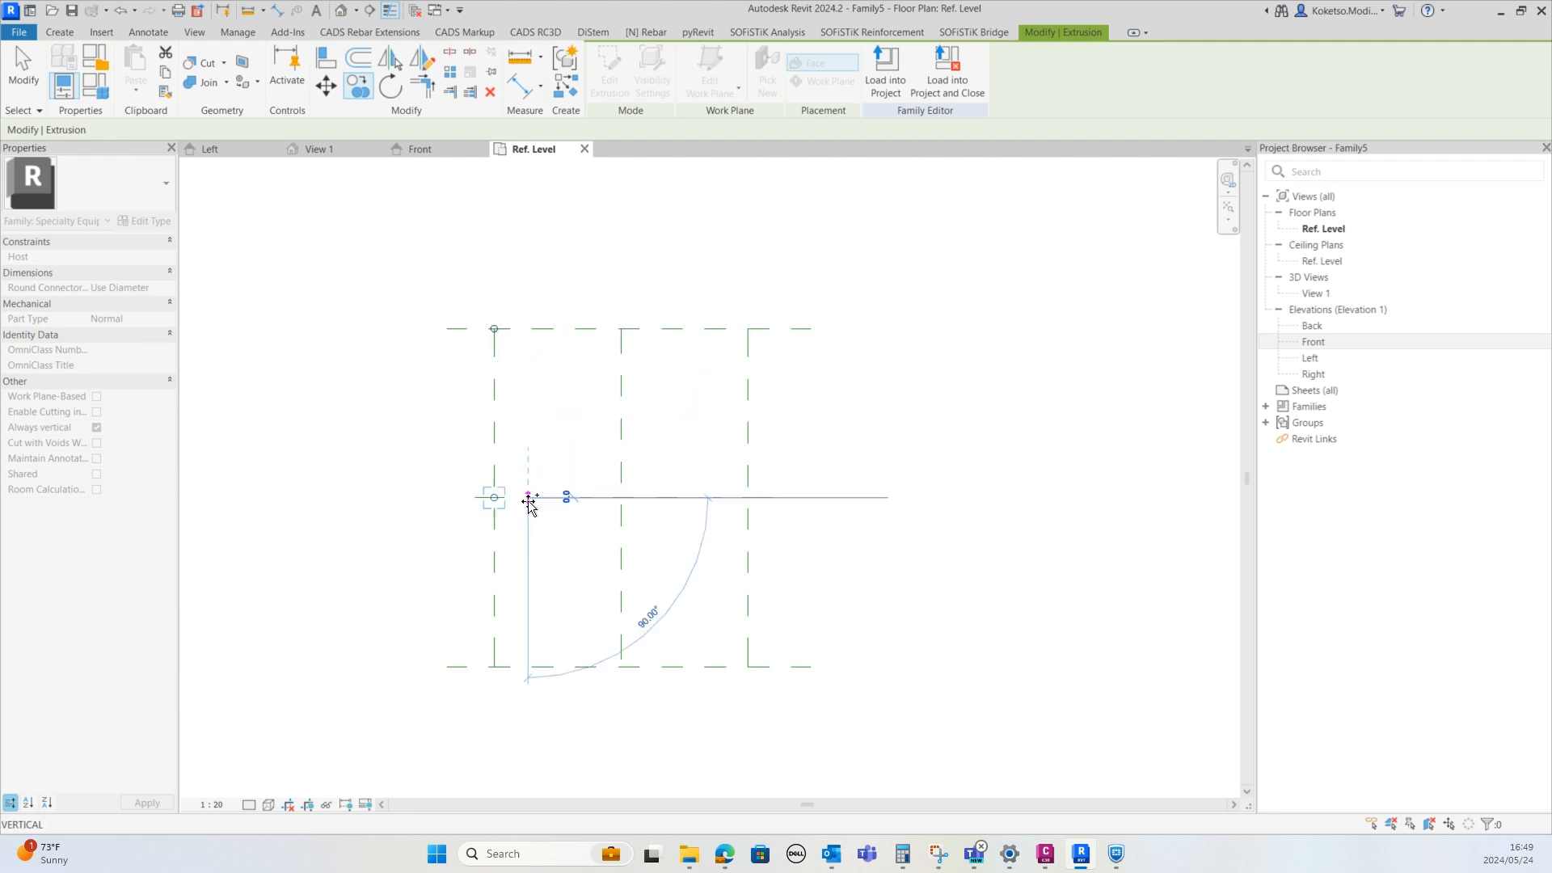
click(531, 667)
key(Escape)
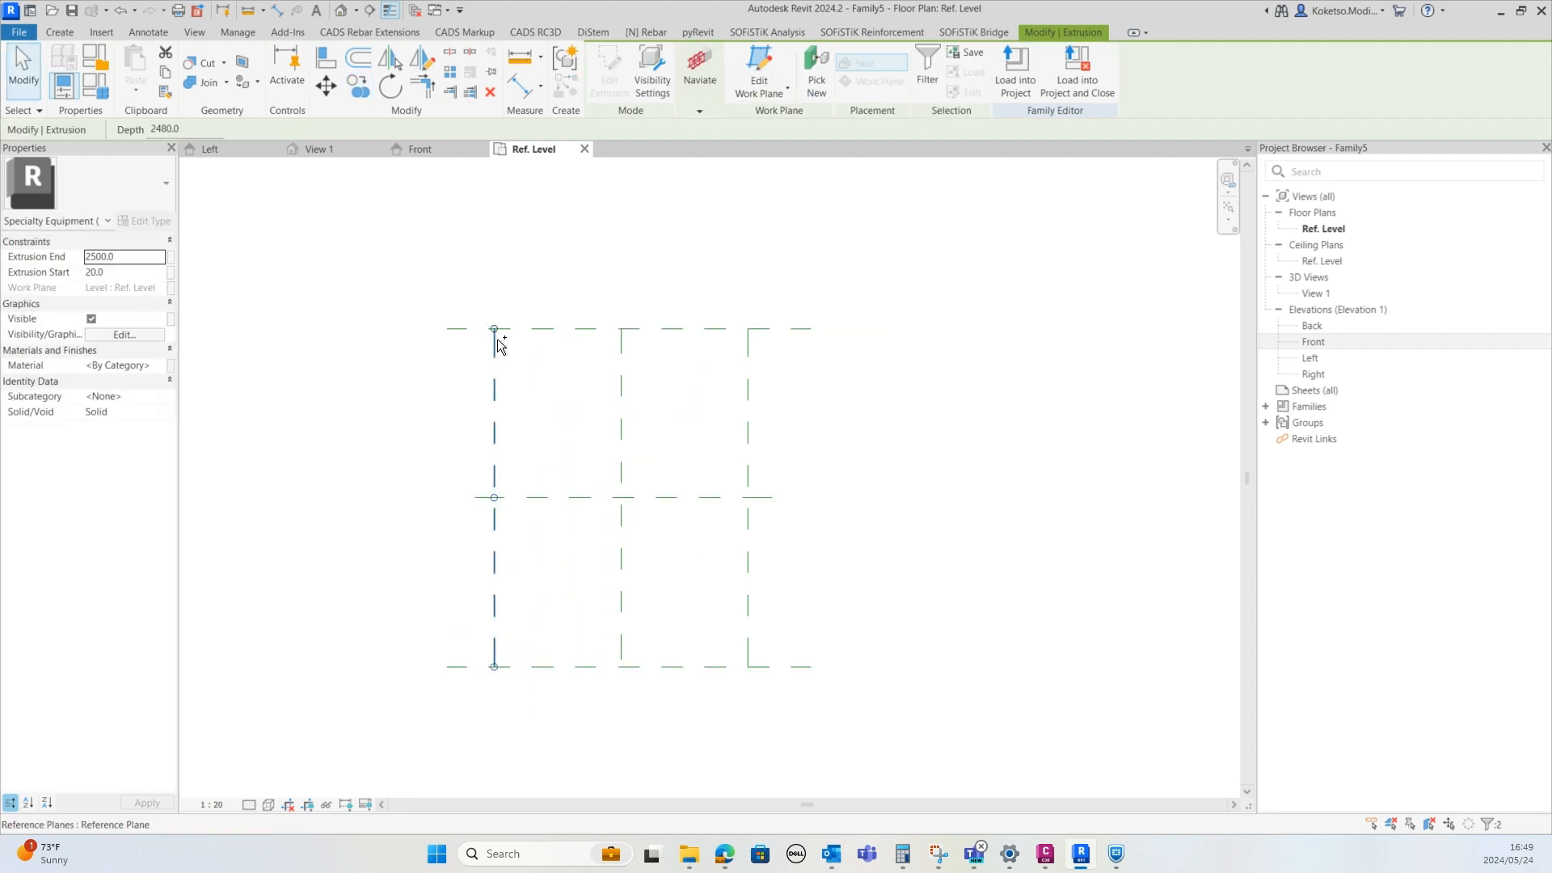
Copy the three left posts across to the centre and right vertical reference planes
key(c)
key(o)
click(494, 397)
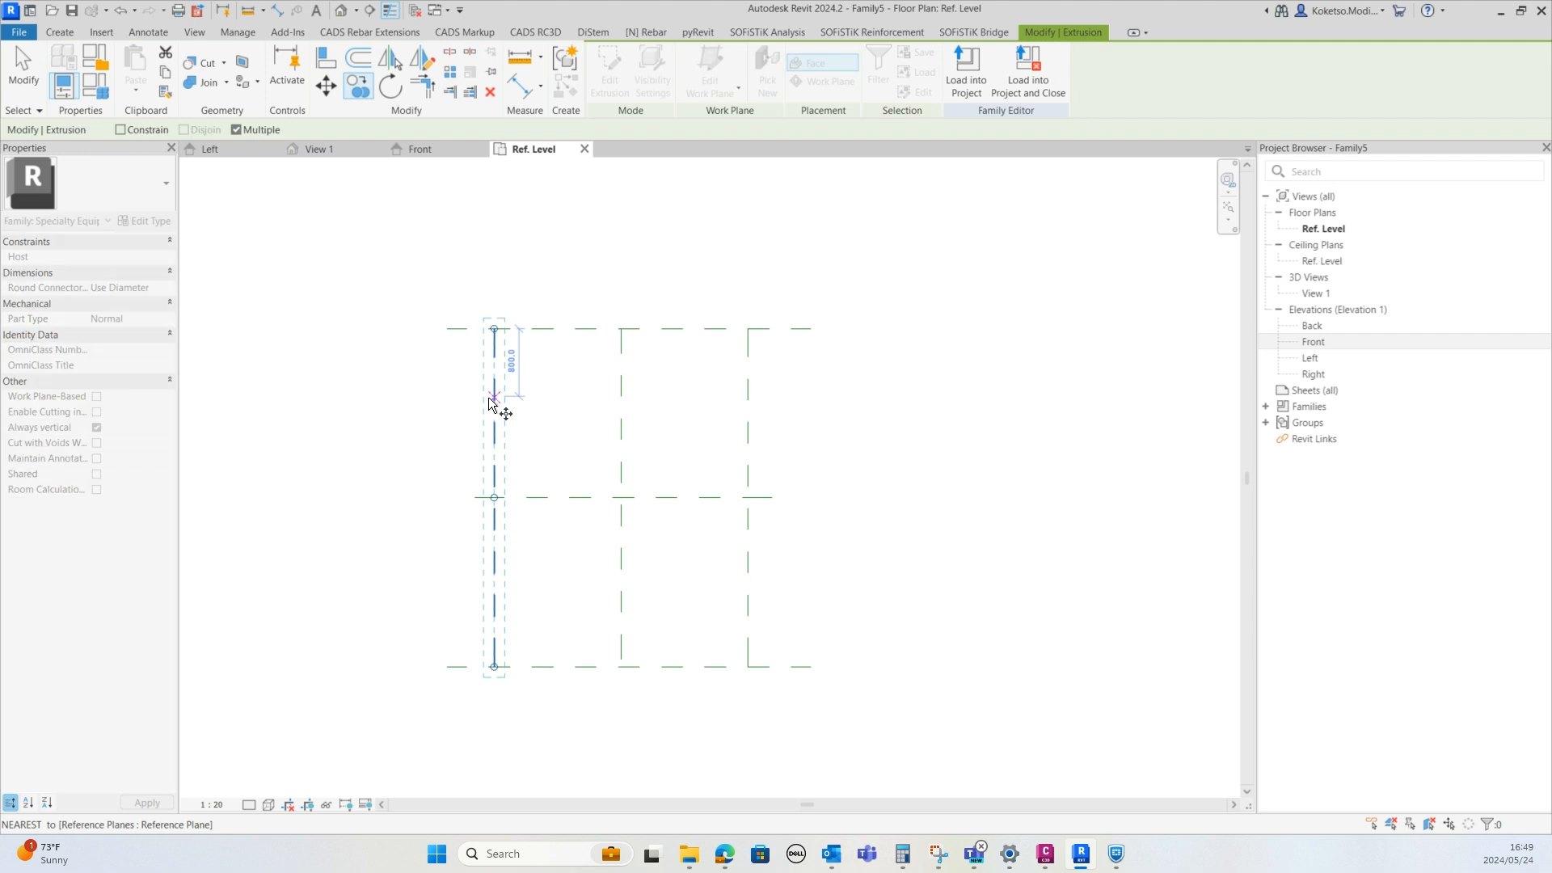
click(627, 397)
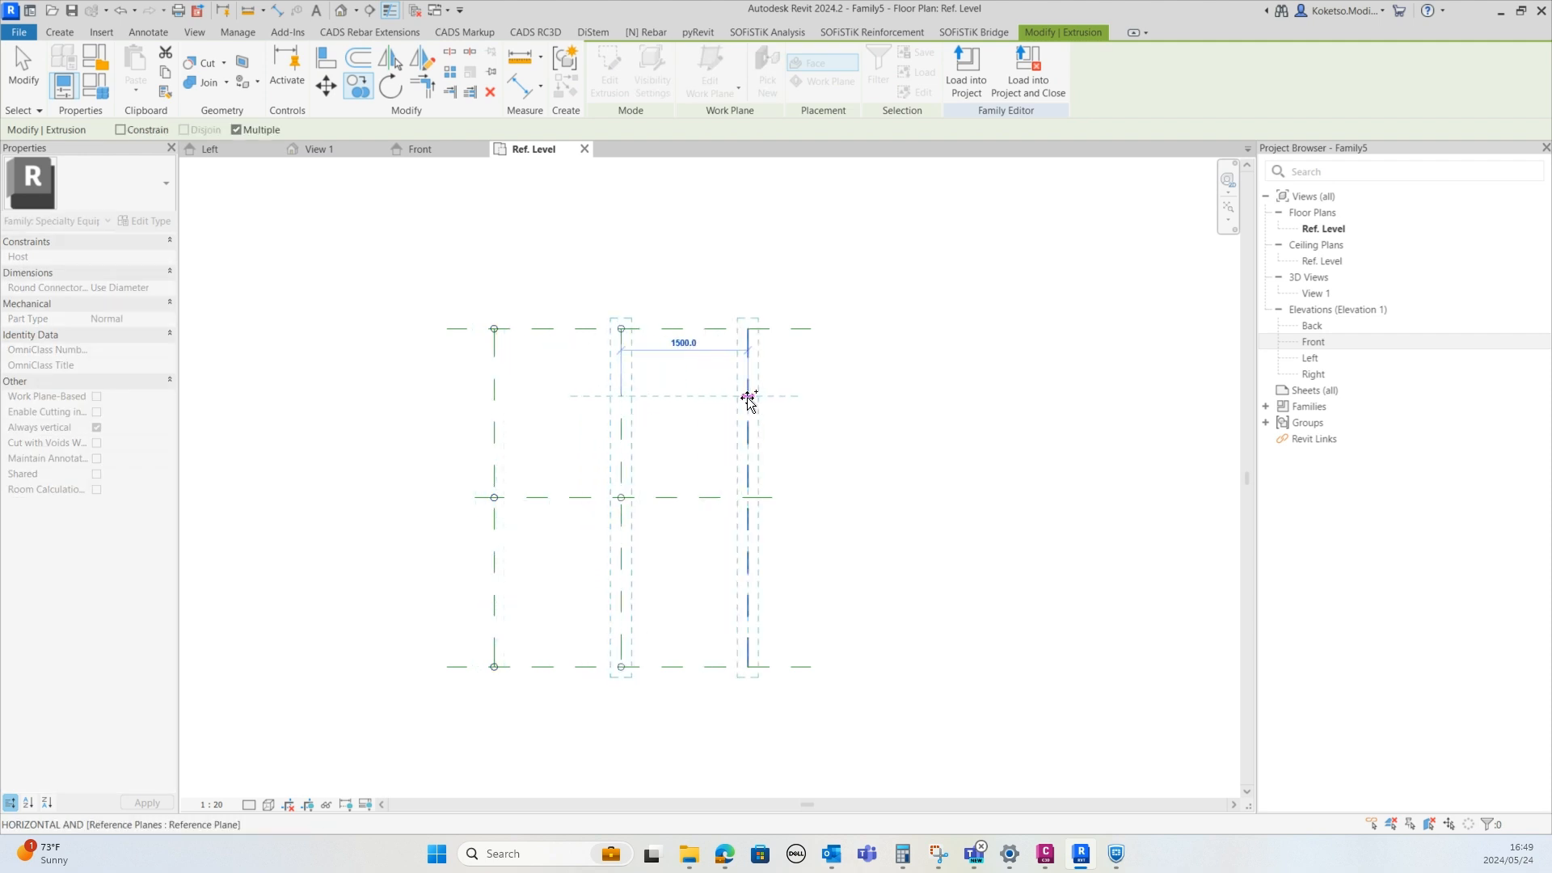
click(745, 396)
key(Escape)
key(Escape)
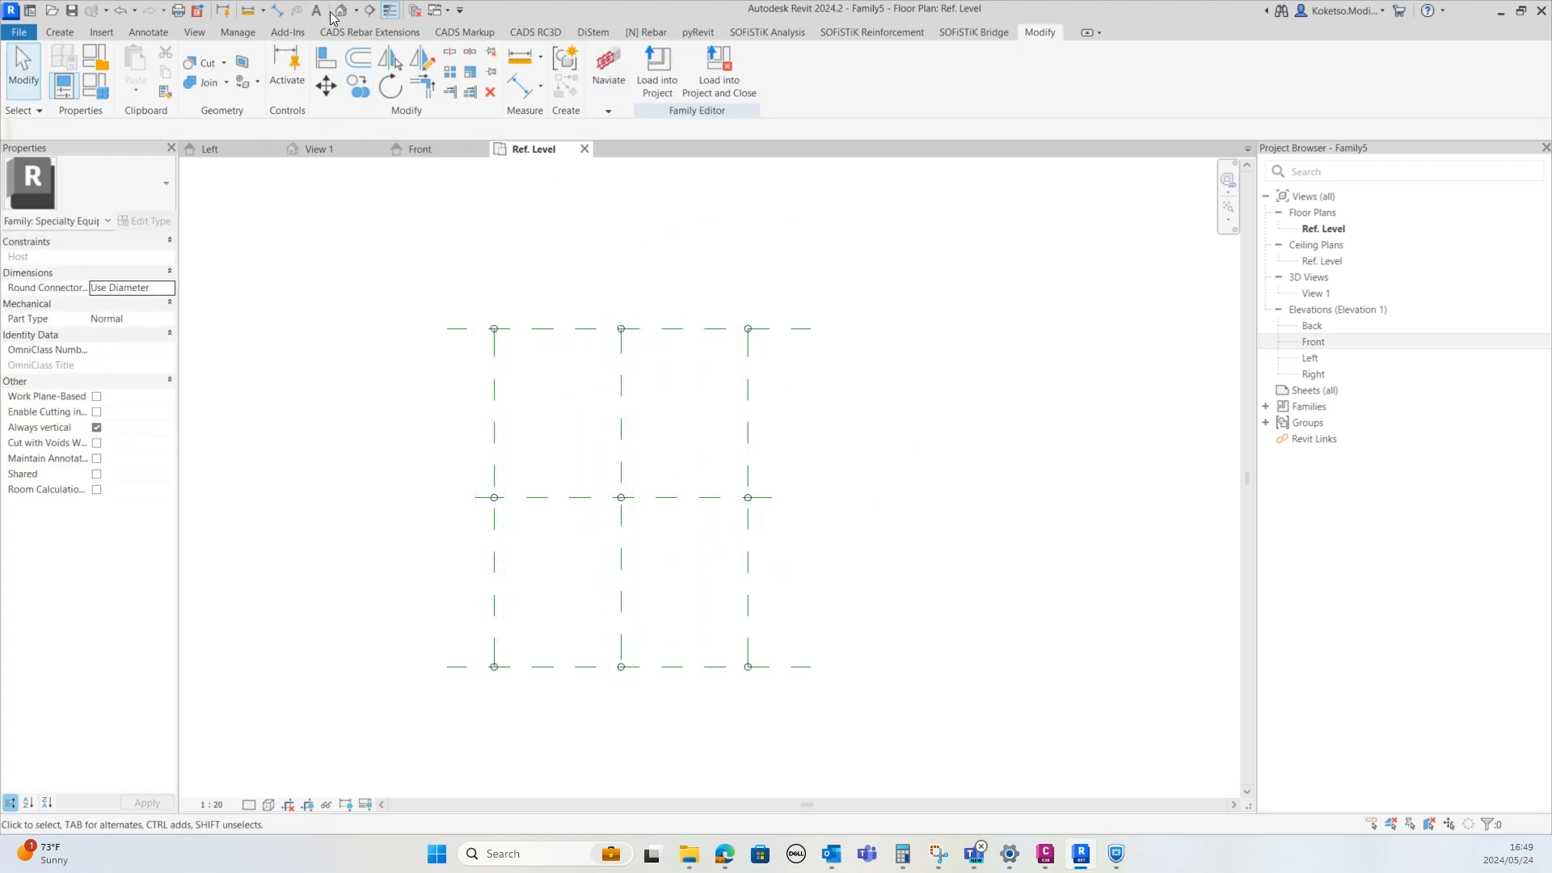
Open the default 3D view and switch it to a shaded visual style
key(3)
key(d)
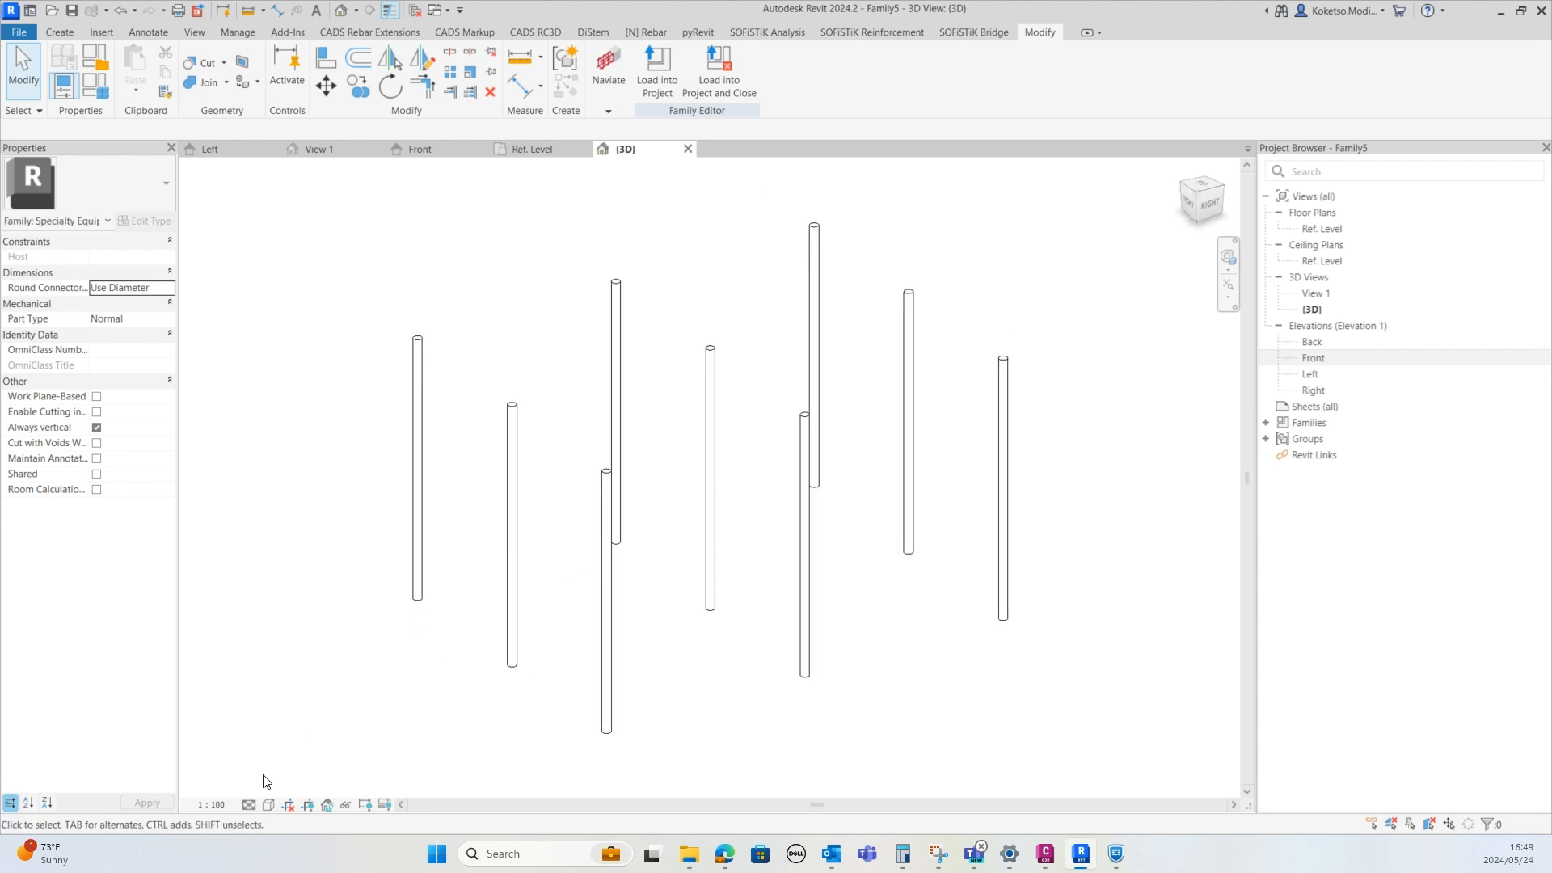
click(269, 806)
click(296, 738)
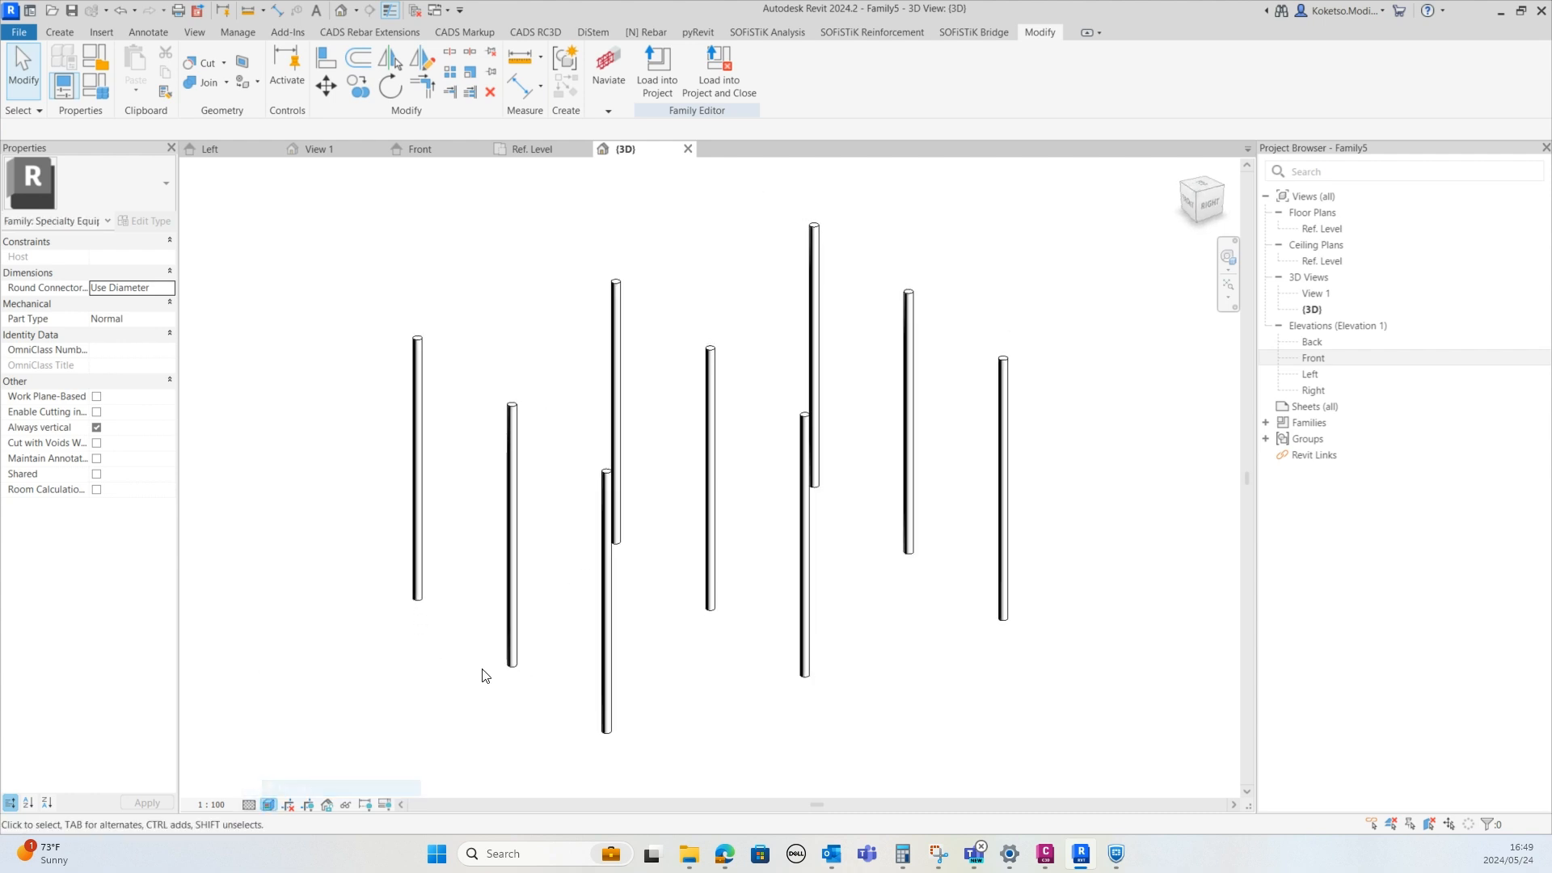
Select all nine posts and assign them the Aluminum material from the library
shift+middle_drag(482, 670, 504, 665)
scroll(471, 599, down, 2)
drag(855, 312, 302, 738)
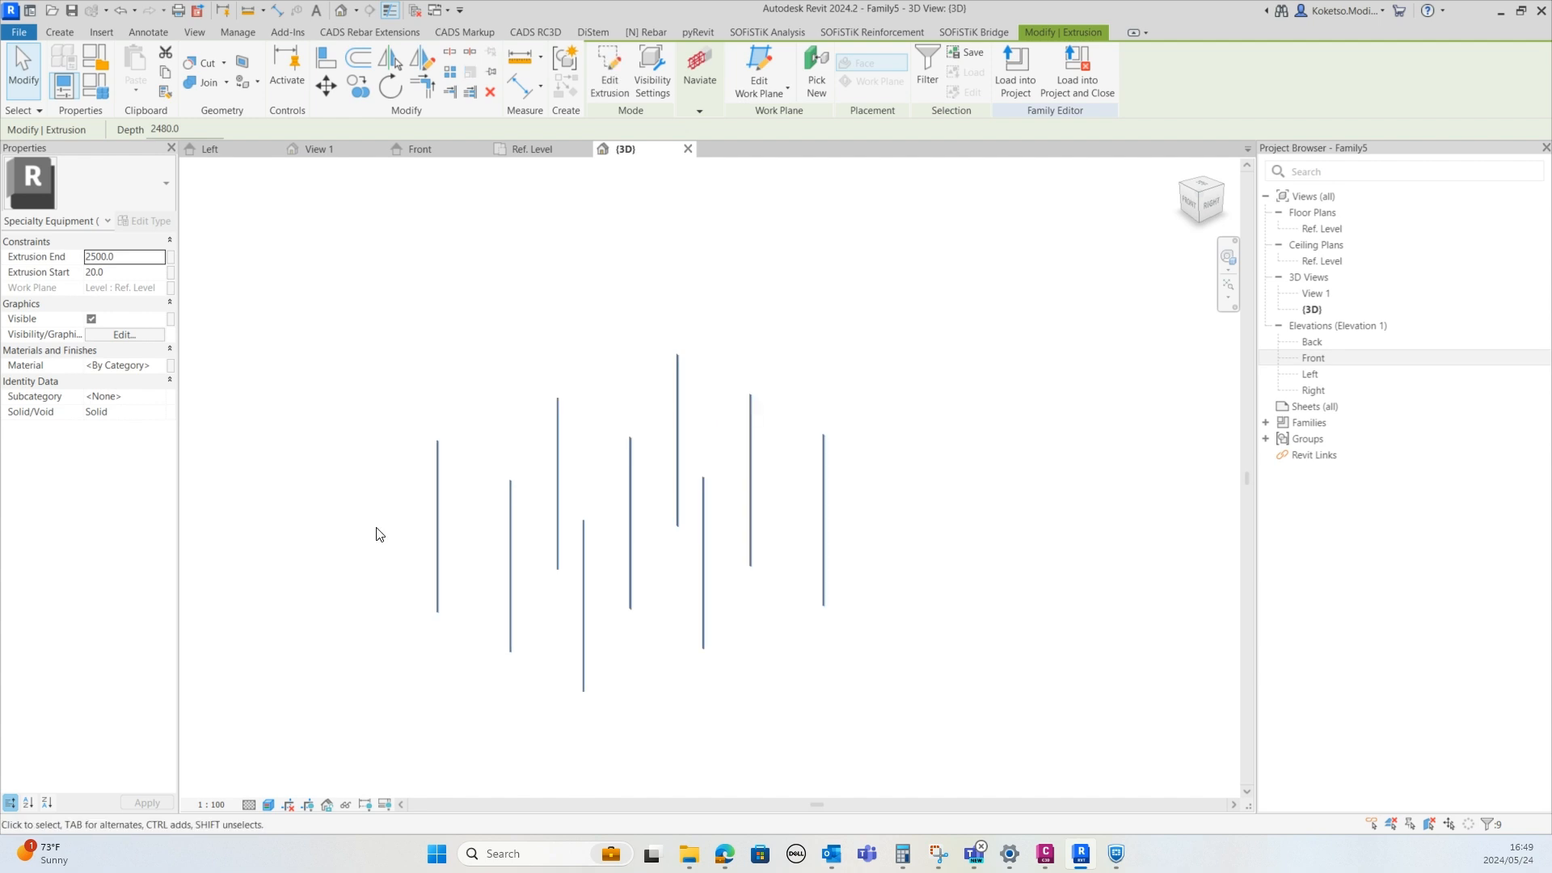
click(165, 367)
click(162, 365)
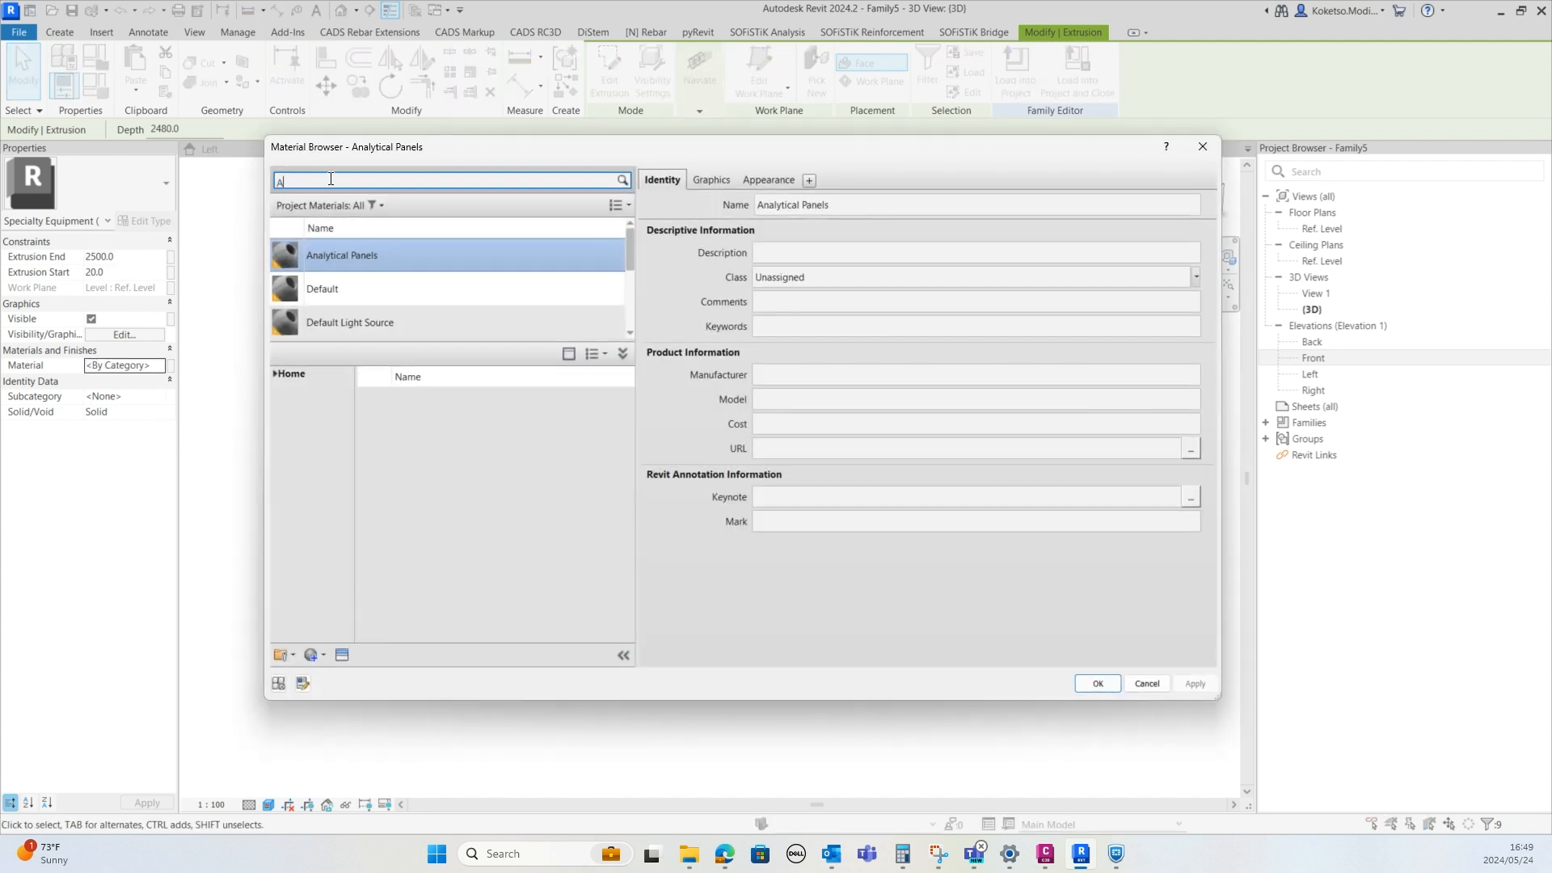
click(330, 179)
text(ALUM)
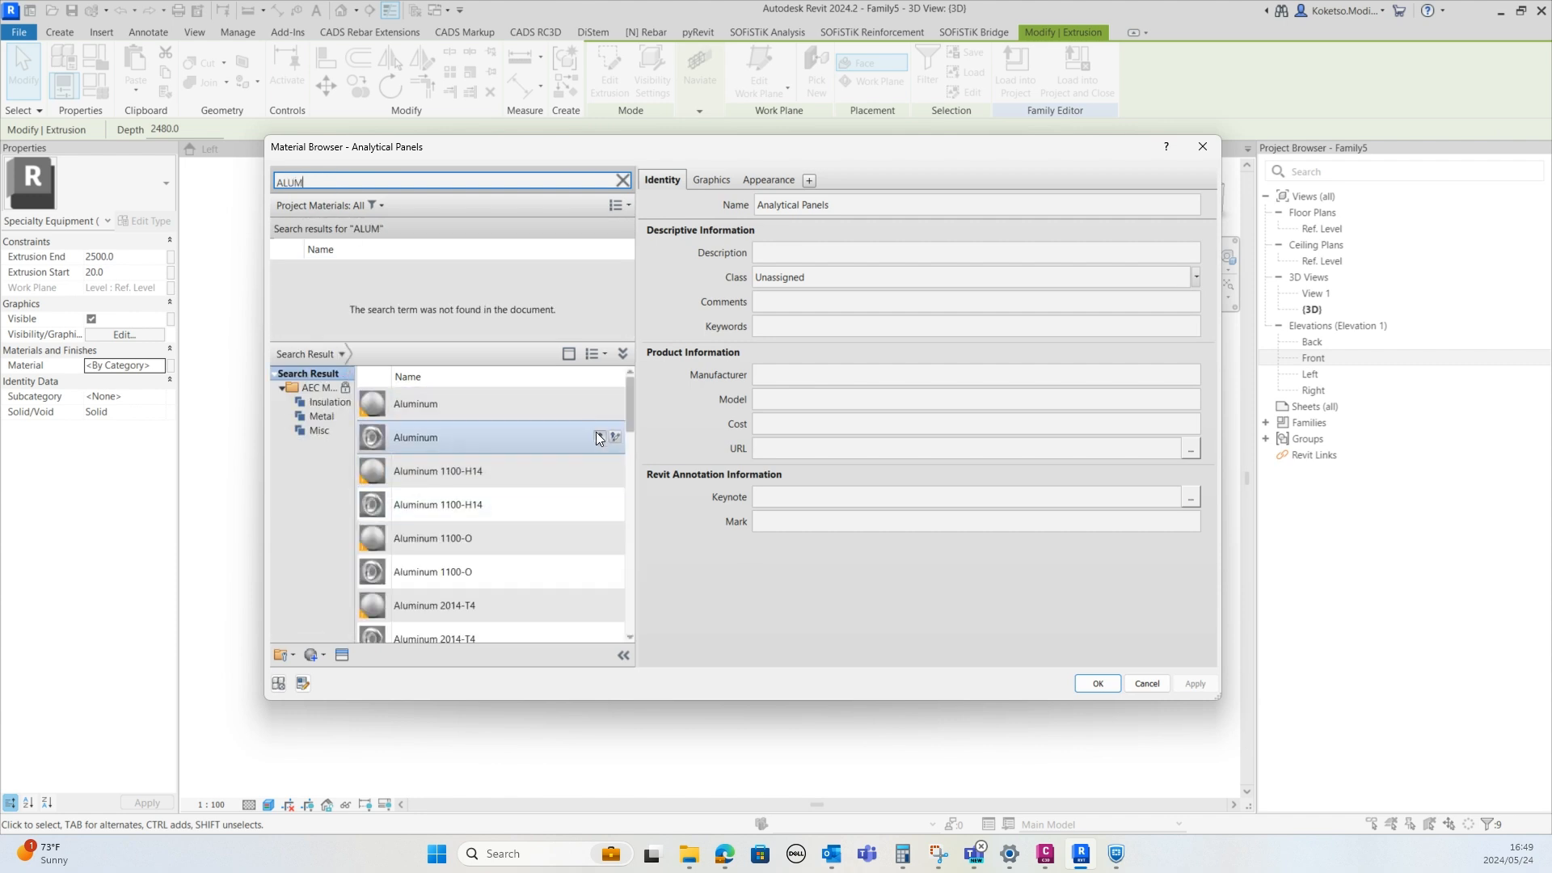
click(599, 403)
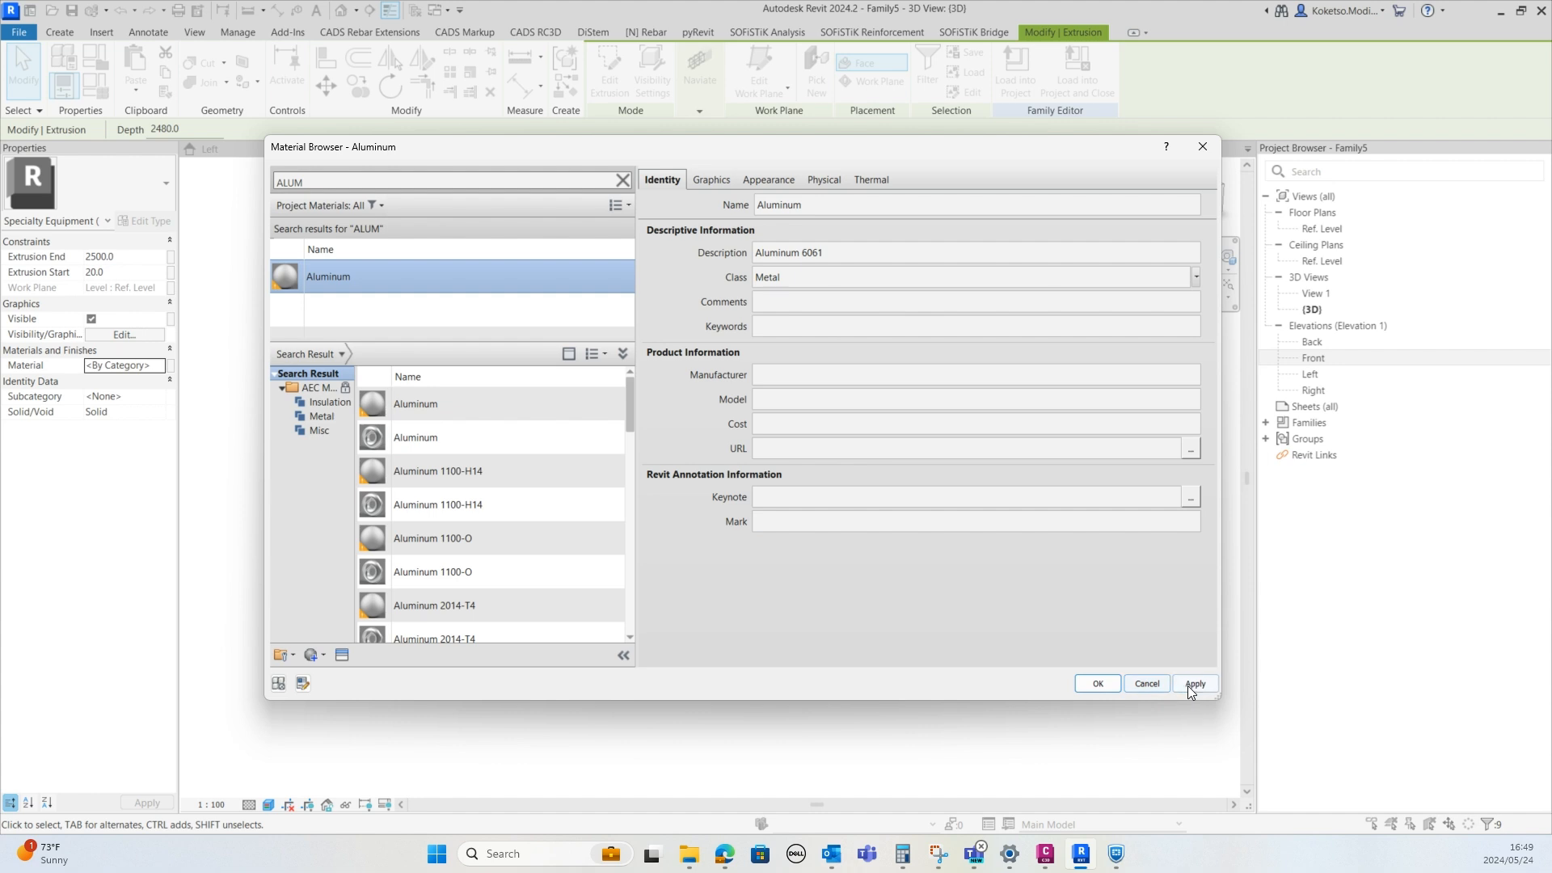
click(1191, 684)
click(1099, 685)
click(537, 738)
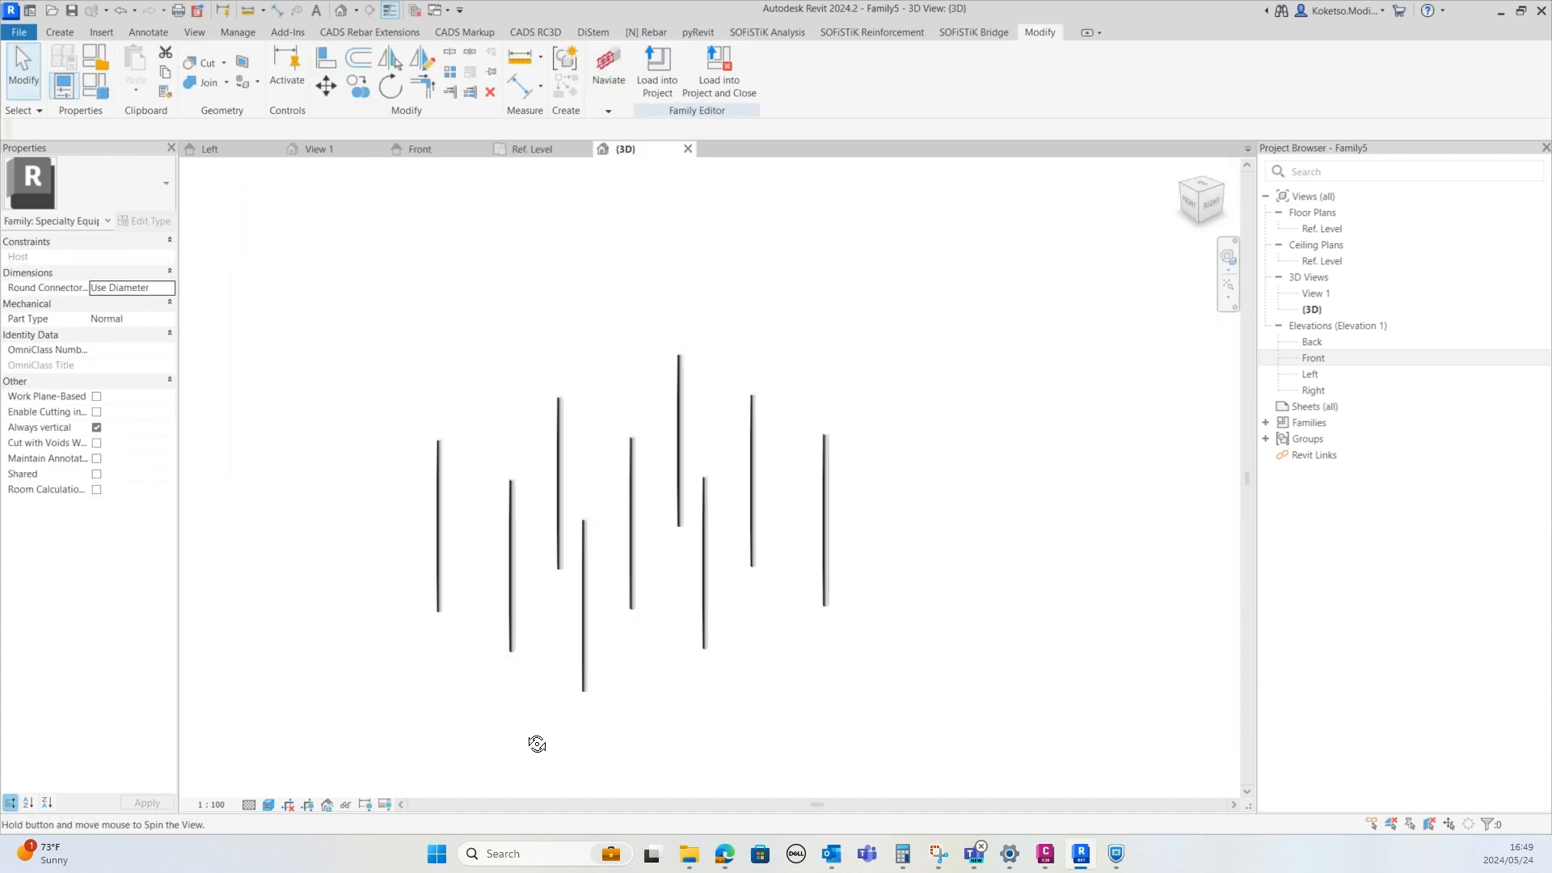
In the plan, start a new extrusion and sketch a rectangle around the upper-left post
click(533, 153)
scroll(499, 380, up, 6)
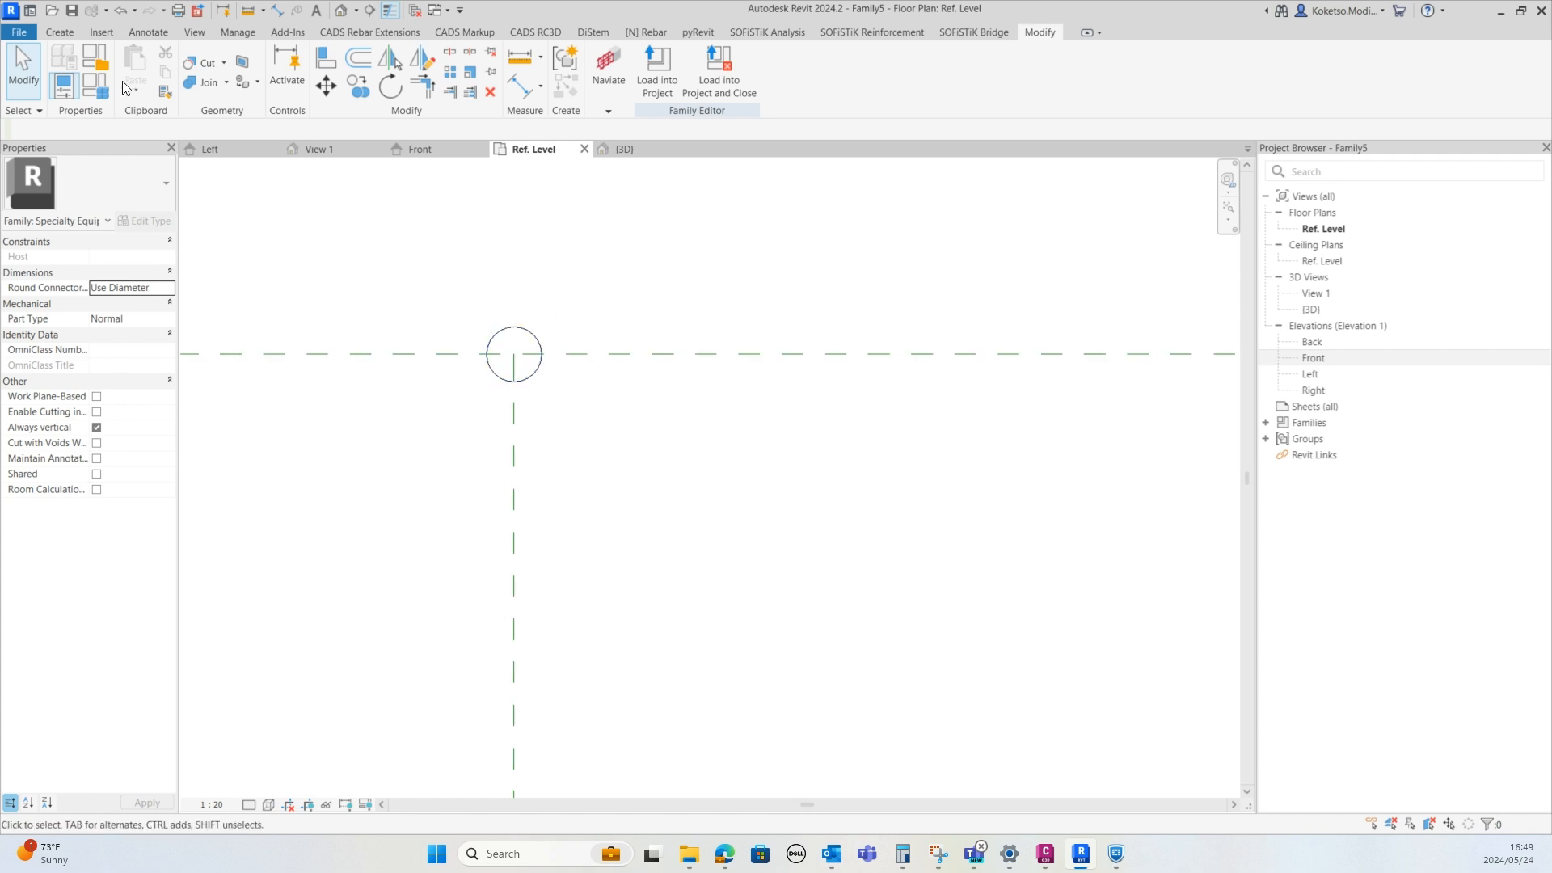
click(66, 32)
click(132, 69)
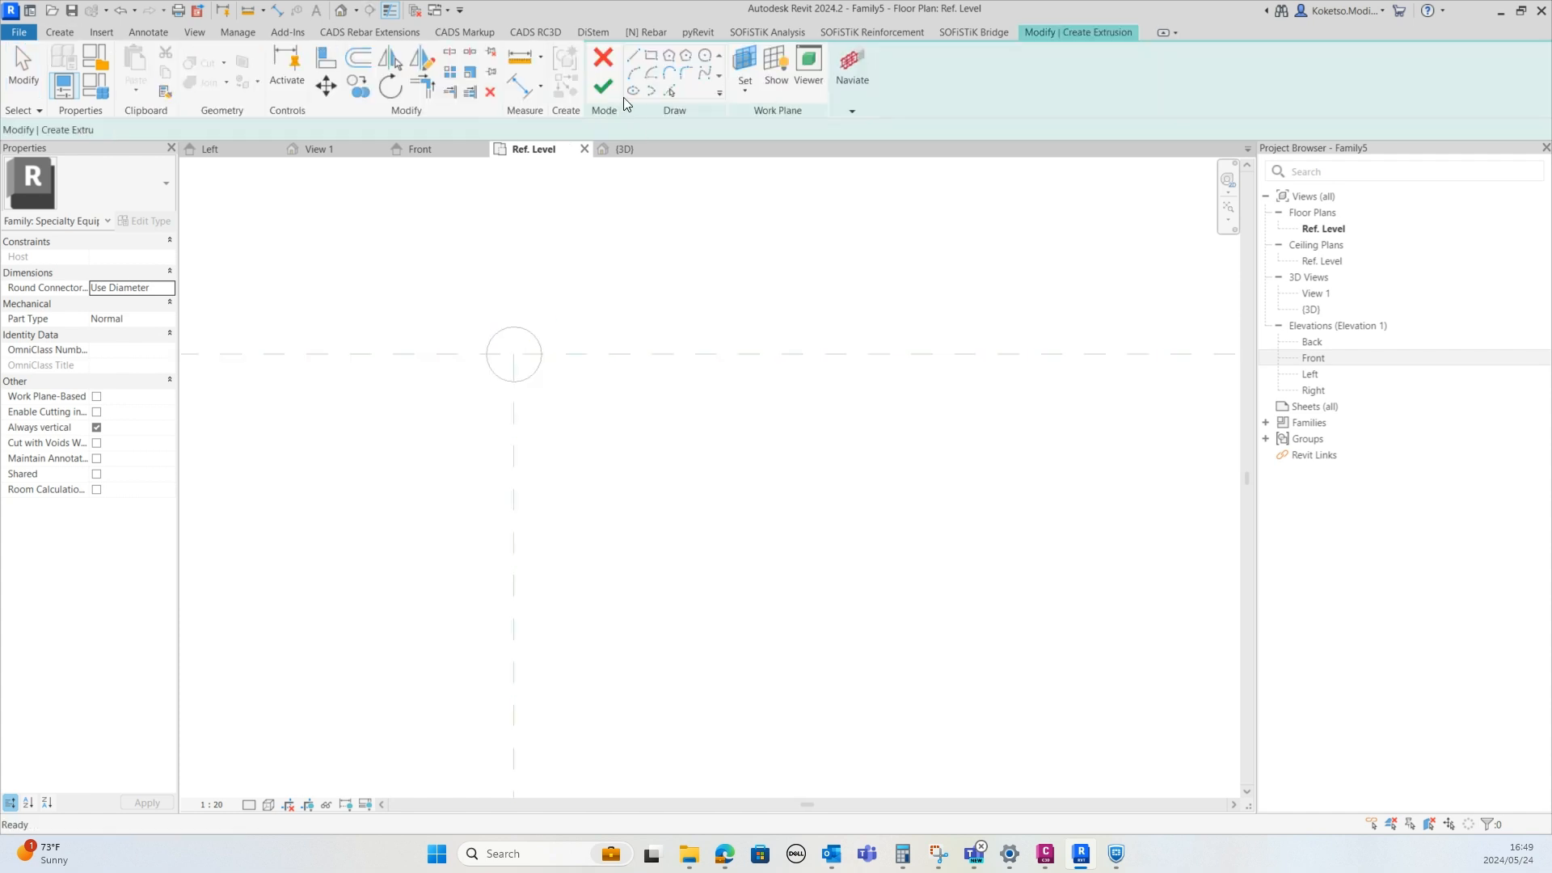
click(651, 55)
click(430, 267)
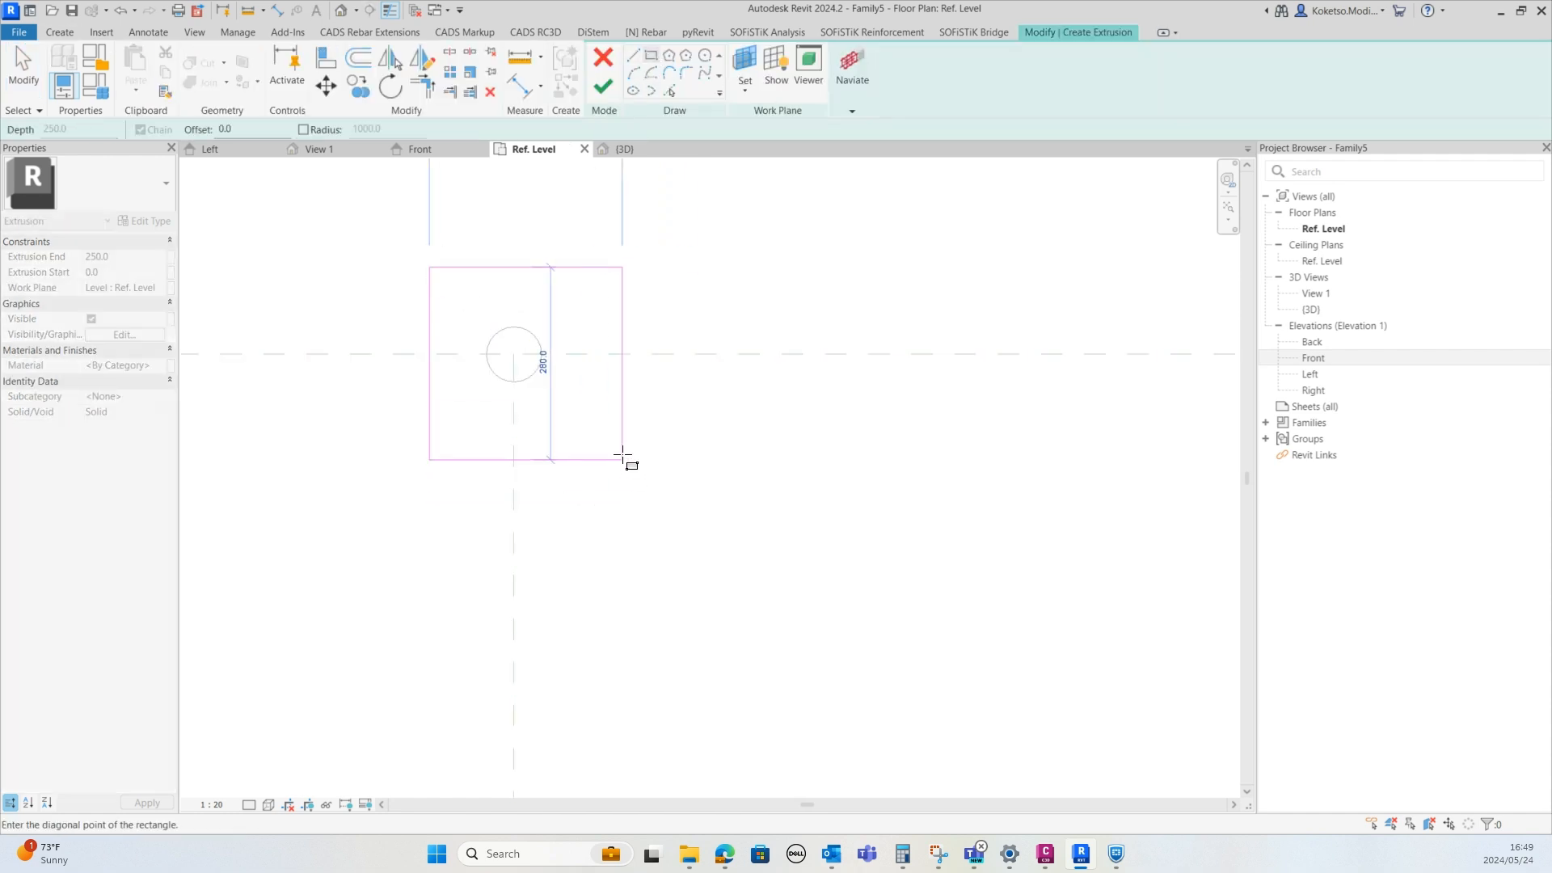
click(595, 432)
Set the rectangle's right edge 100 mm from the post centre and its width to 200 mm
scroll(595, 431, down, 1)
middle_drag(595, 431, 592, 549)
key(Escape)
click(593, 514)
scroll(580, 518, up, 1)
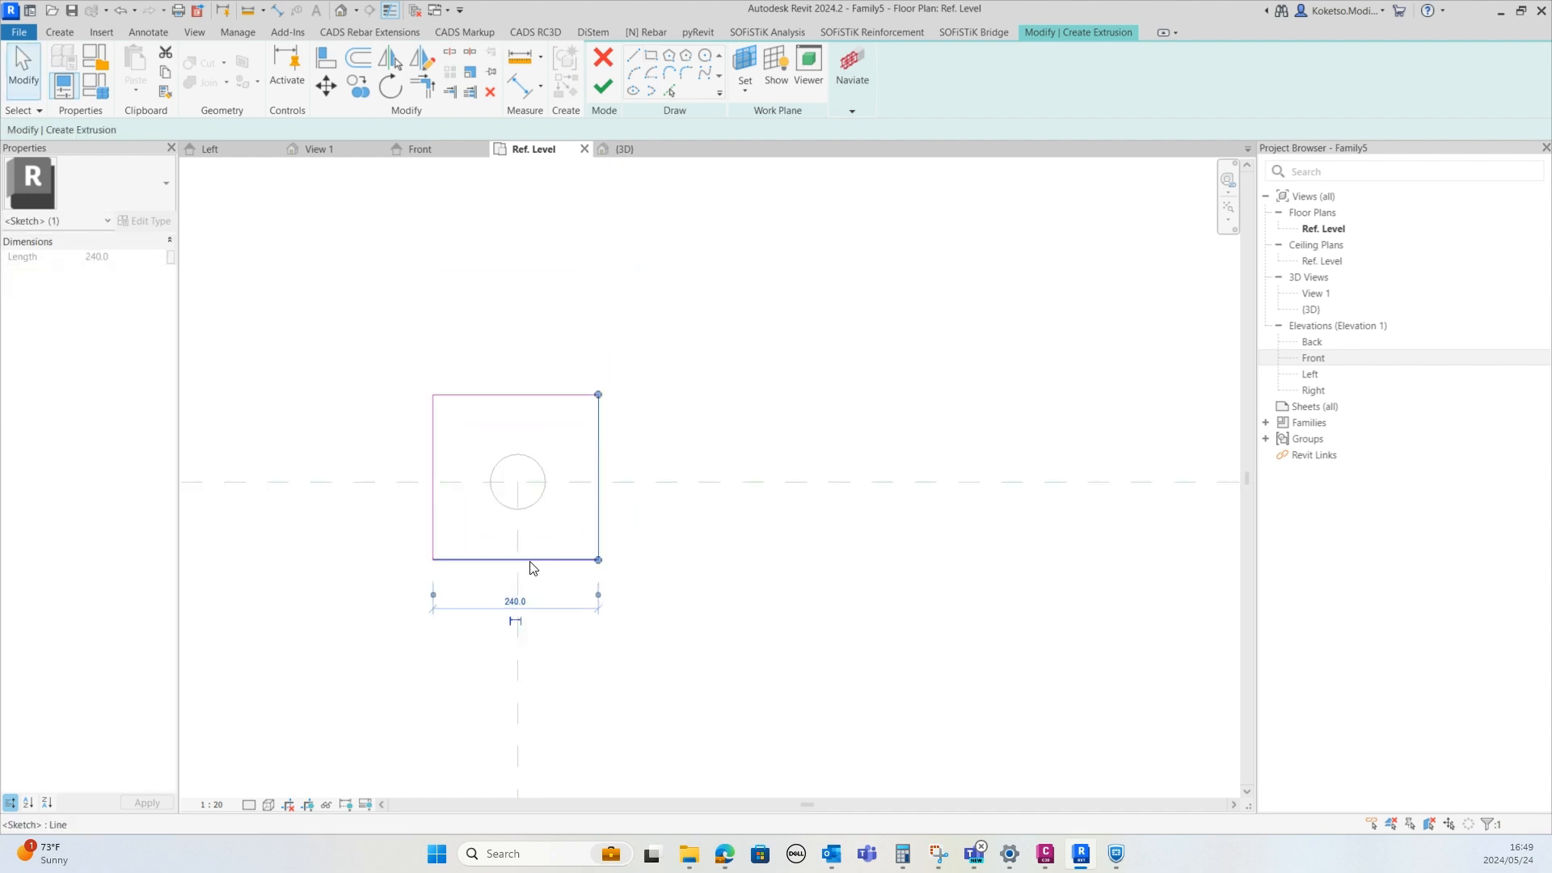
click(521, 547)
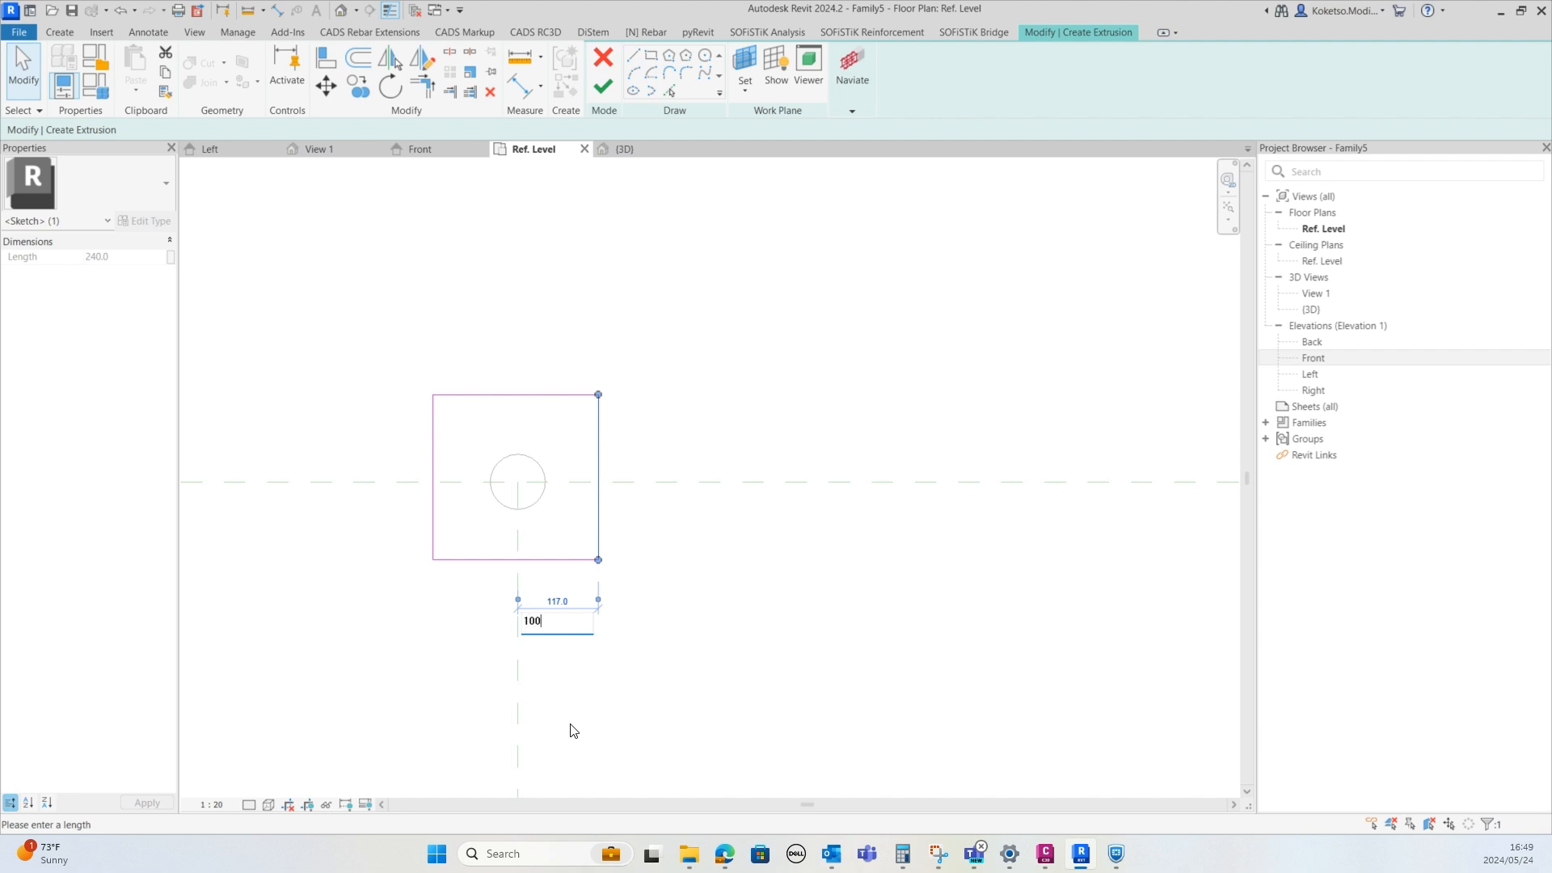
key(Return)
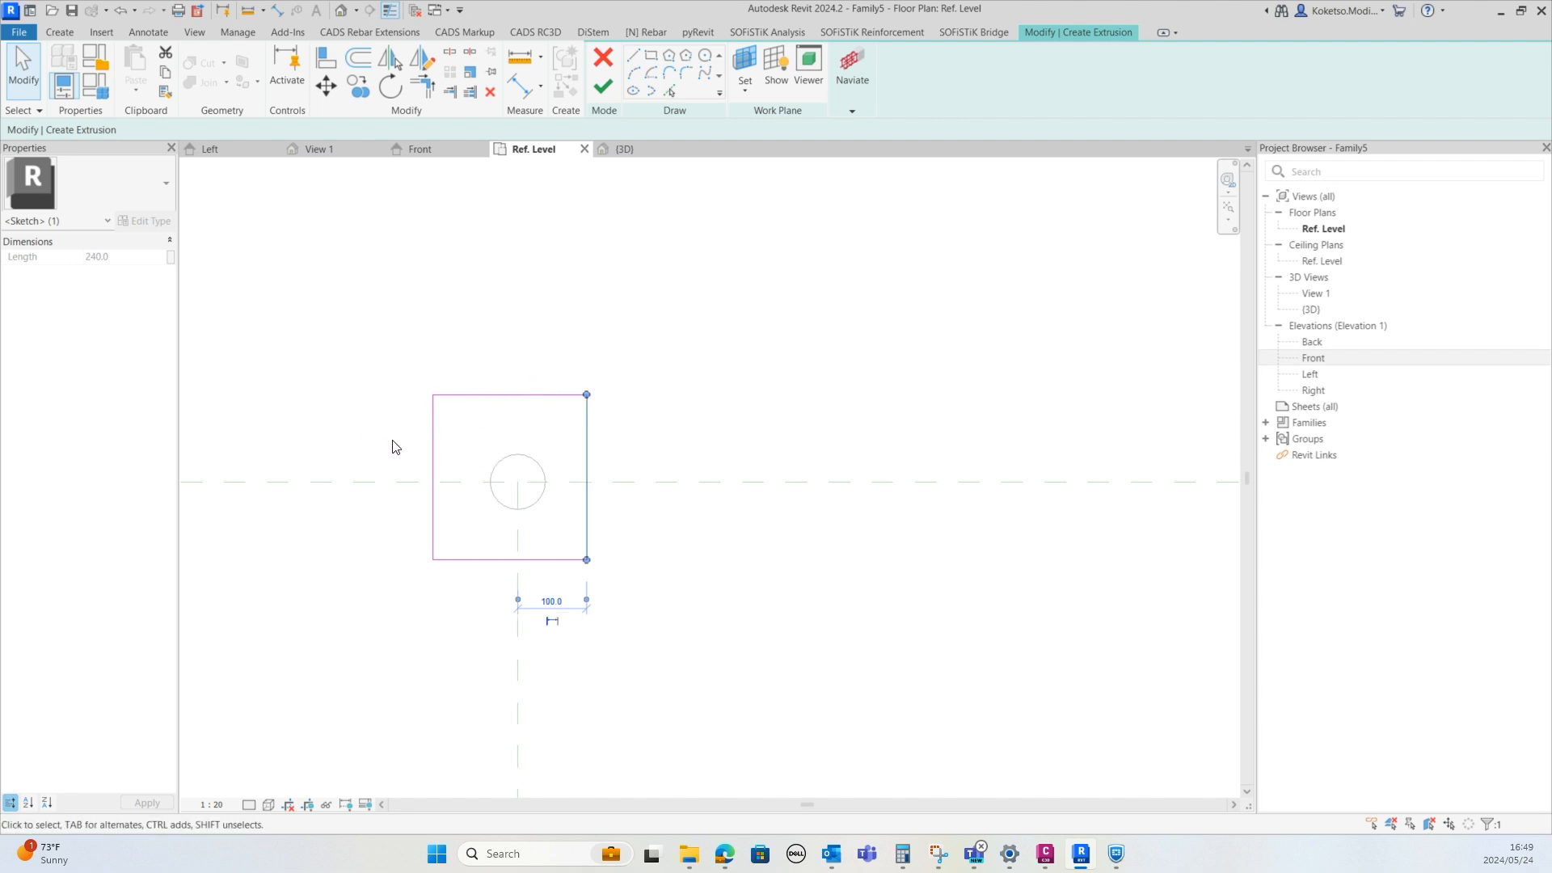
click(434, 459)
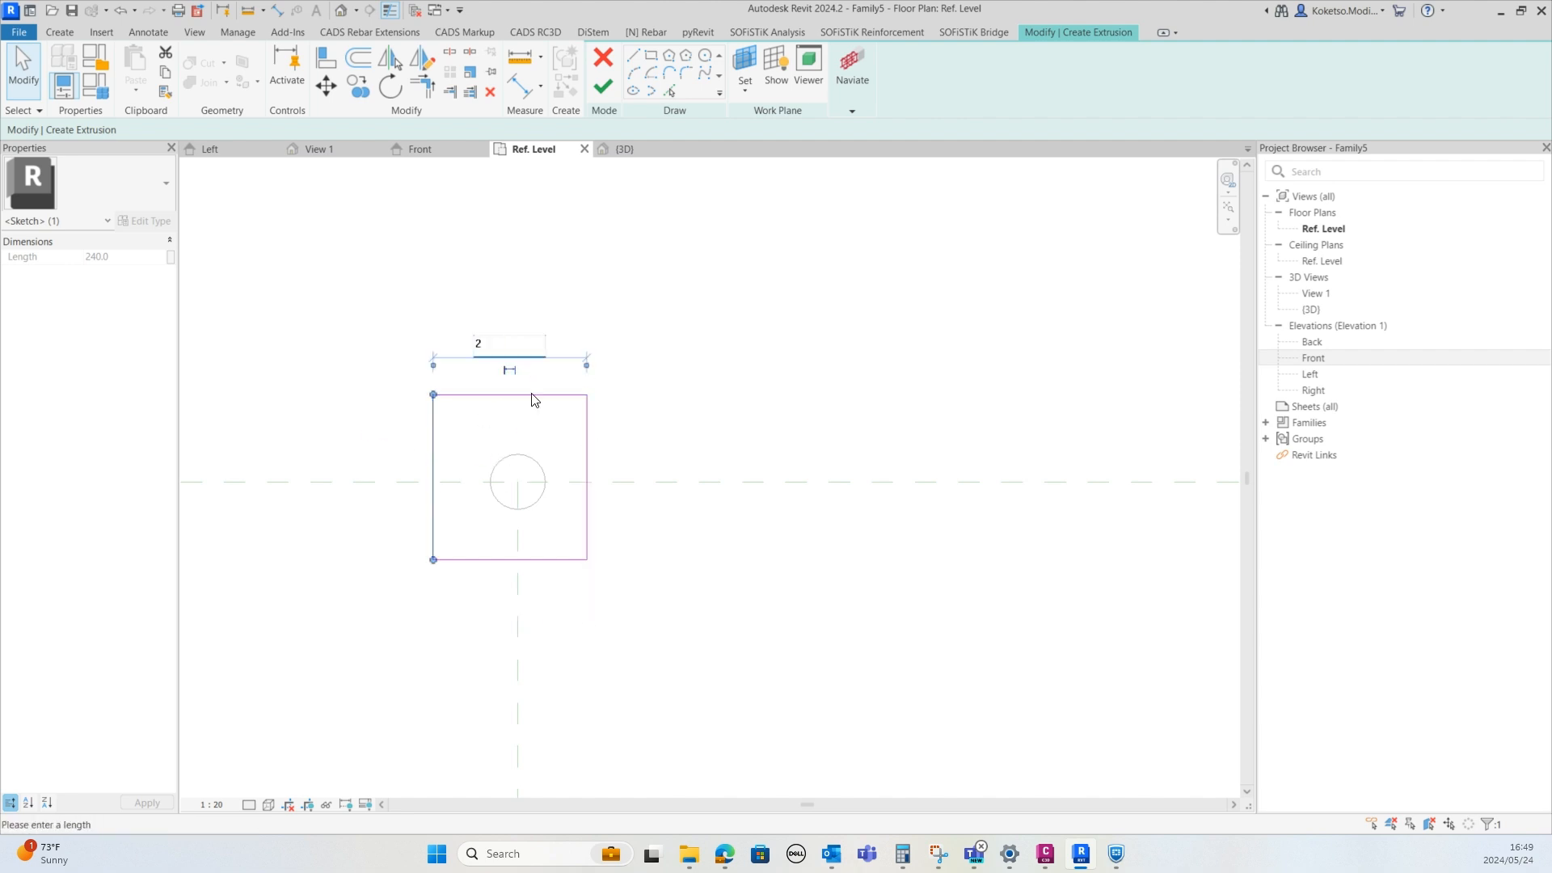
text(200)
key(Return)
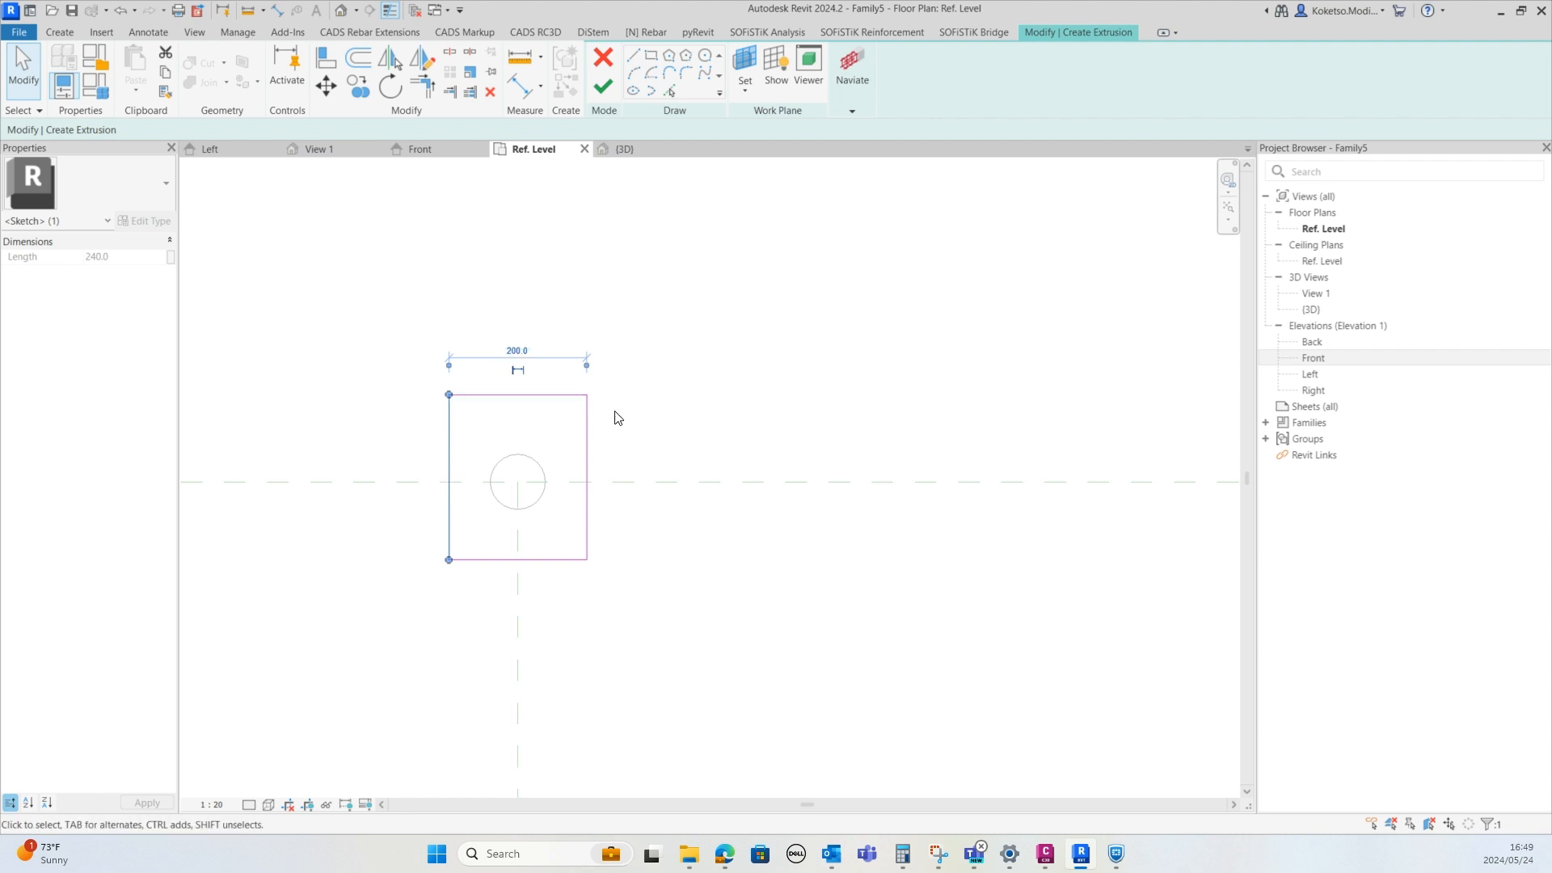
Set the rectangle's top edge 100 mm from the horizontal reference plane
click(537, 395)
drag(586, 495, 586, 482)
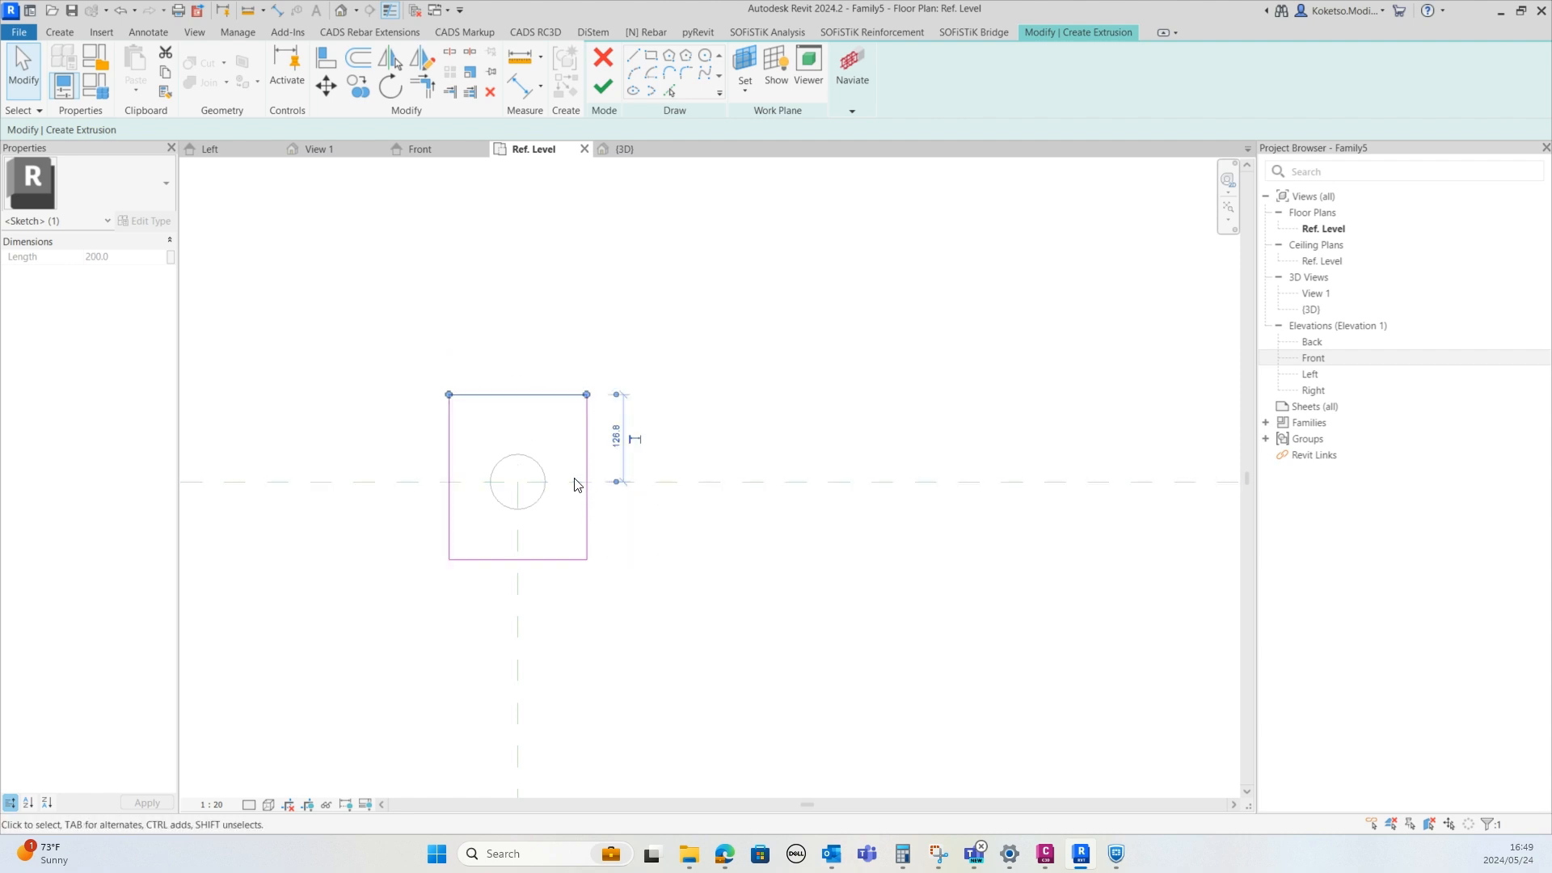
click(616, 437)
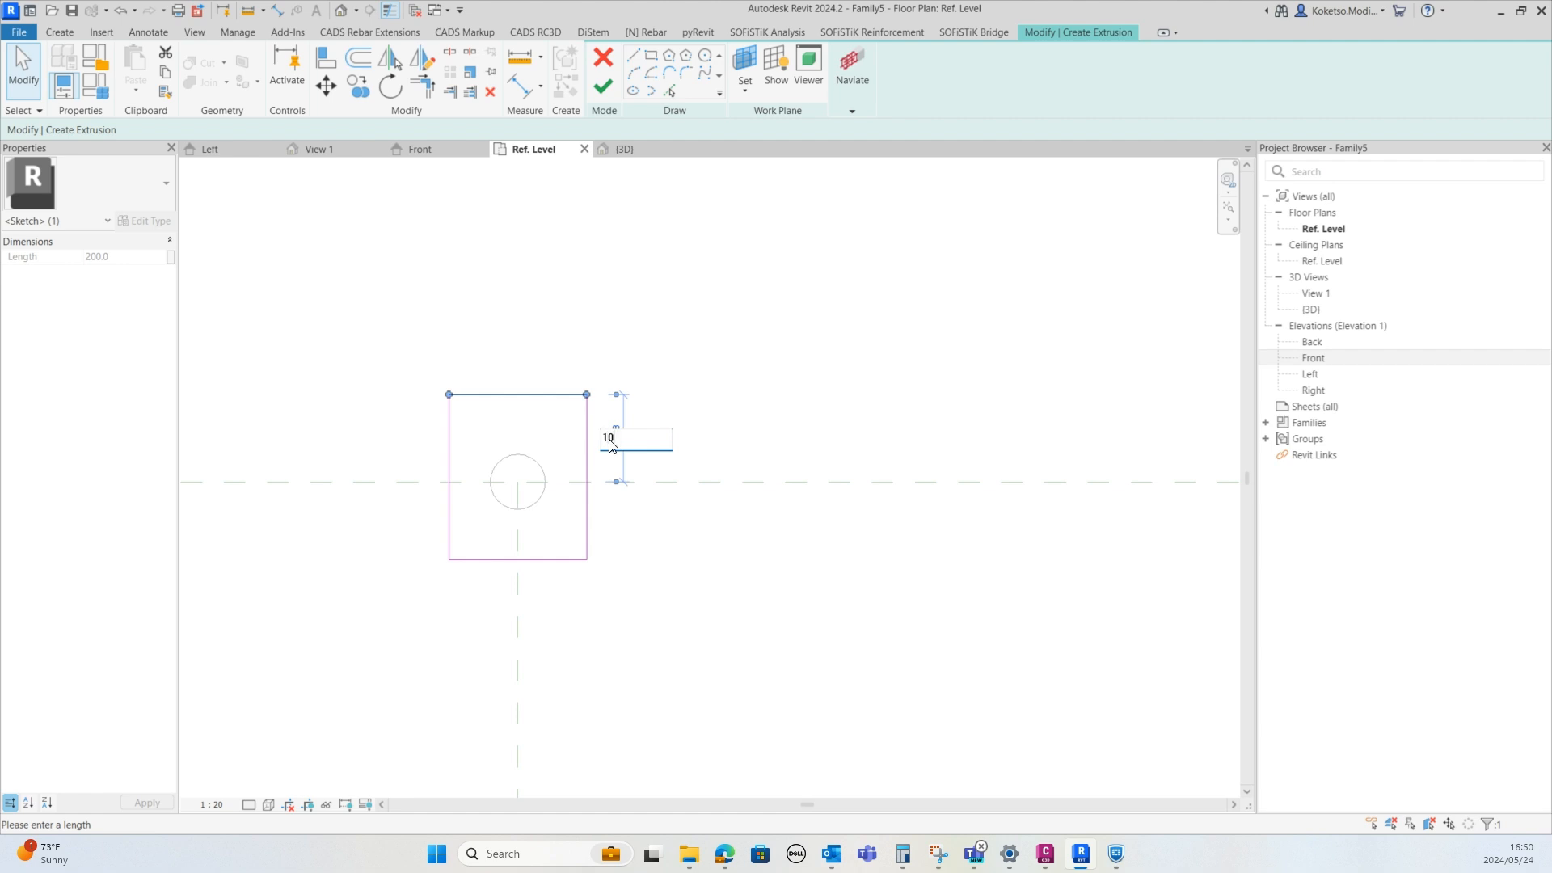
text(100)
key(Return)
Set the rectangle's height to 200 mm and finish the base plate extrusion
click(558, 559)
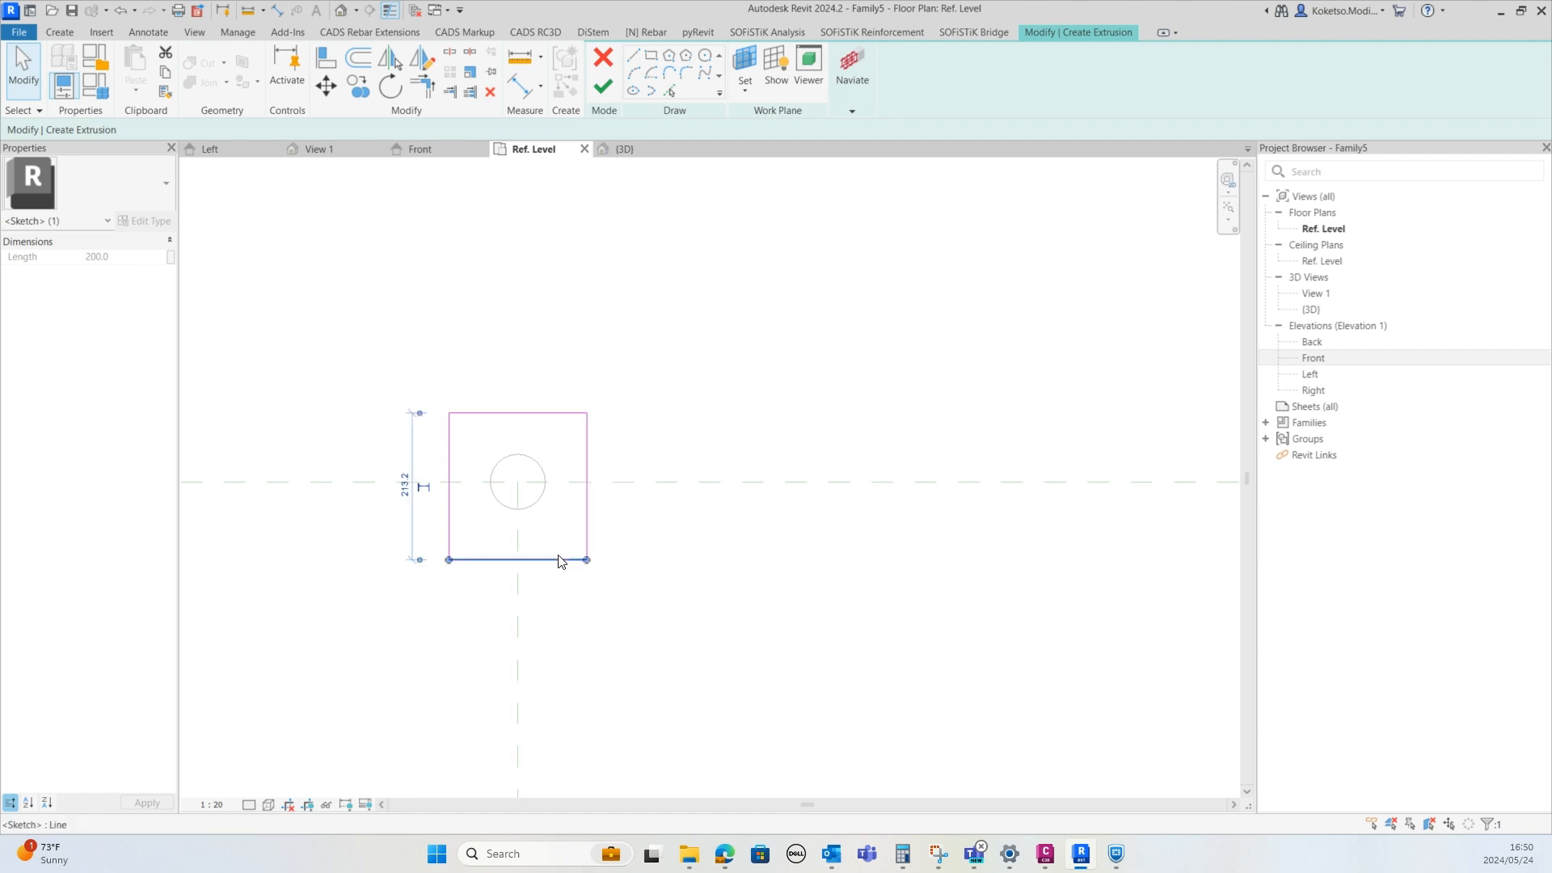
click(405, 499)
text(250.0)
key(Return)
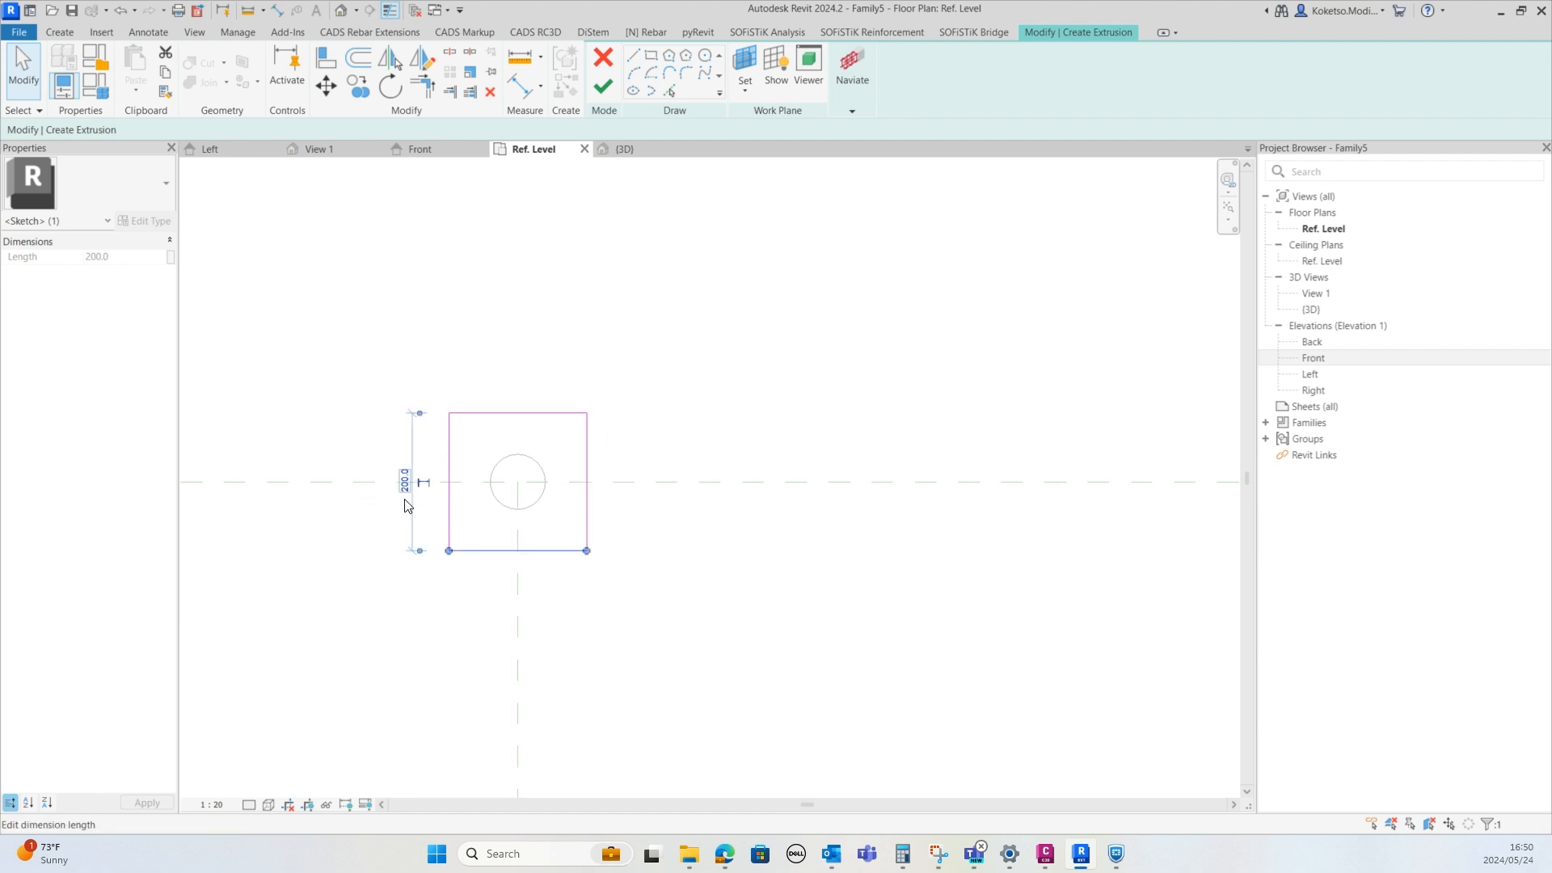
click(601, 84)
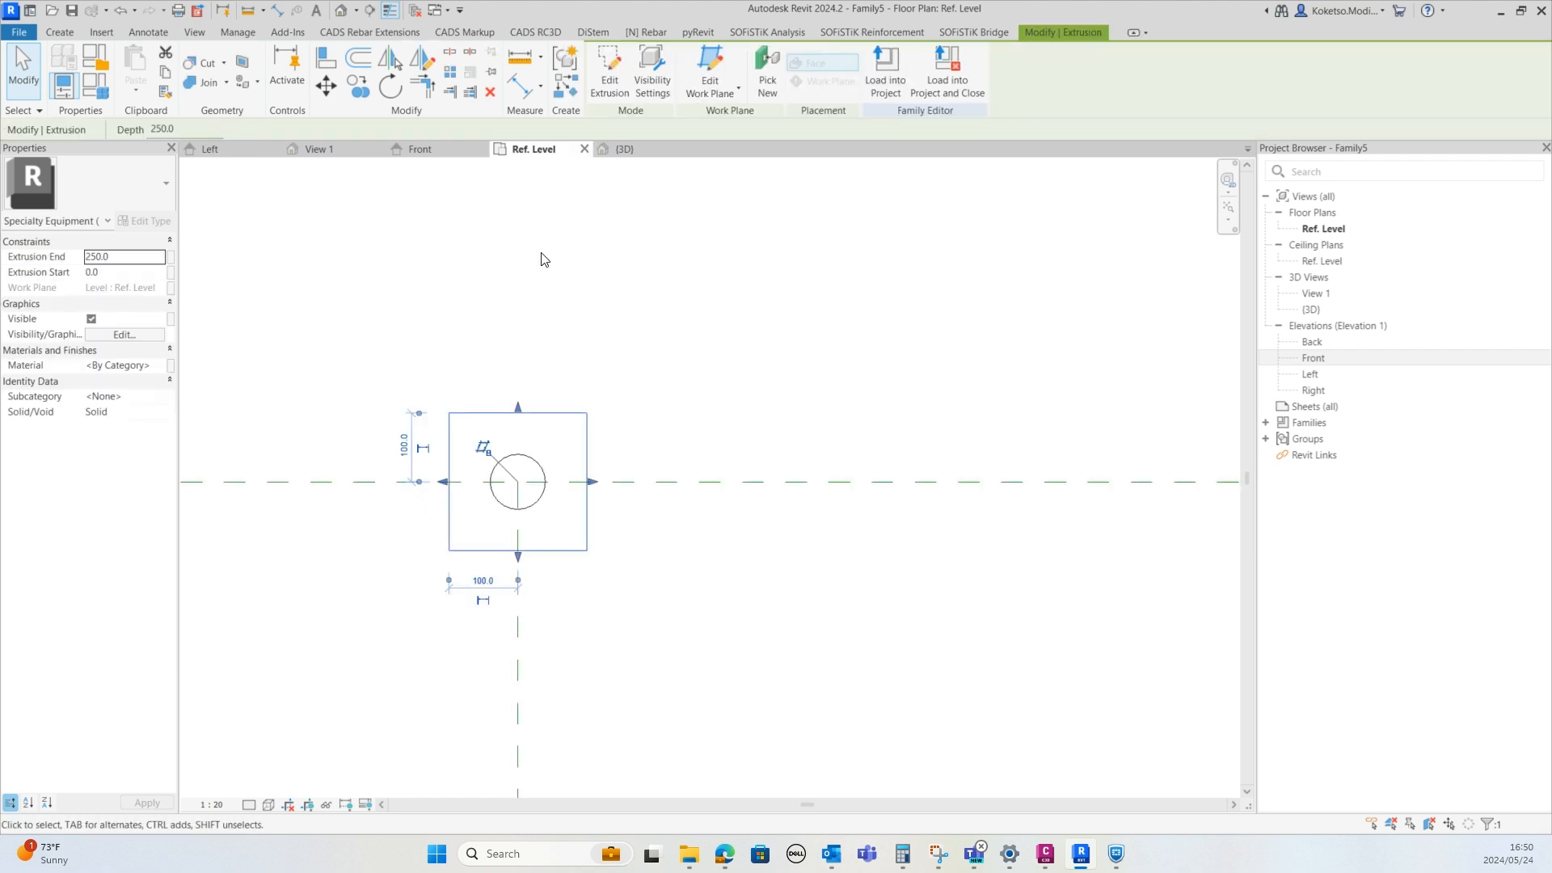
In the Front elevation, set the base plate's extrusion end to 20 mm
click(444, 153)
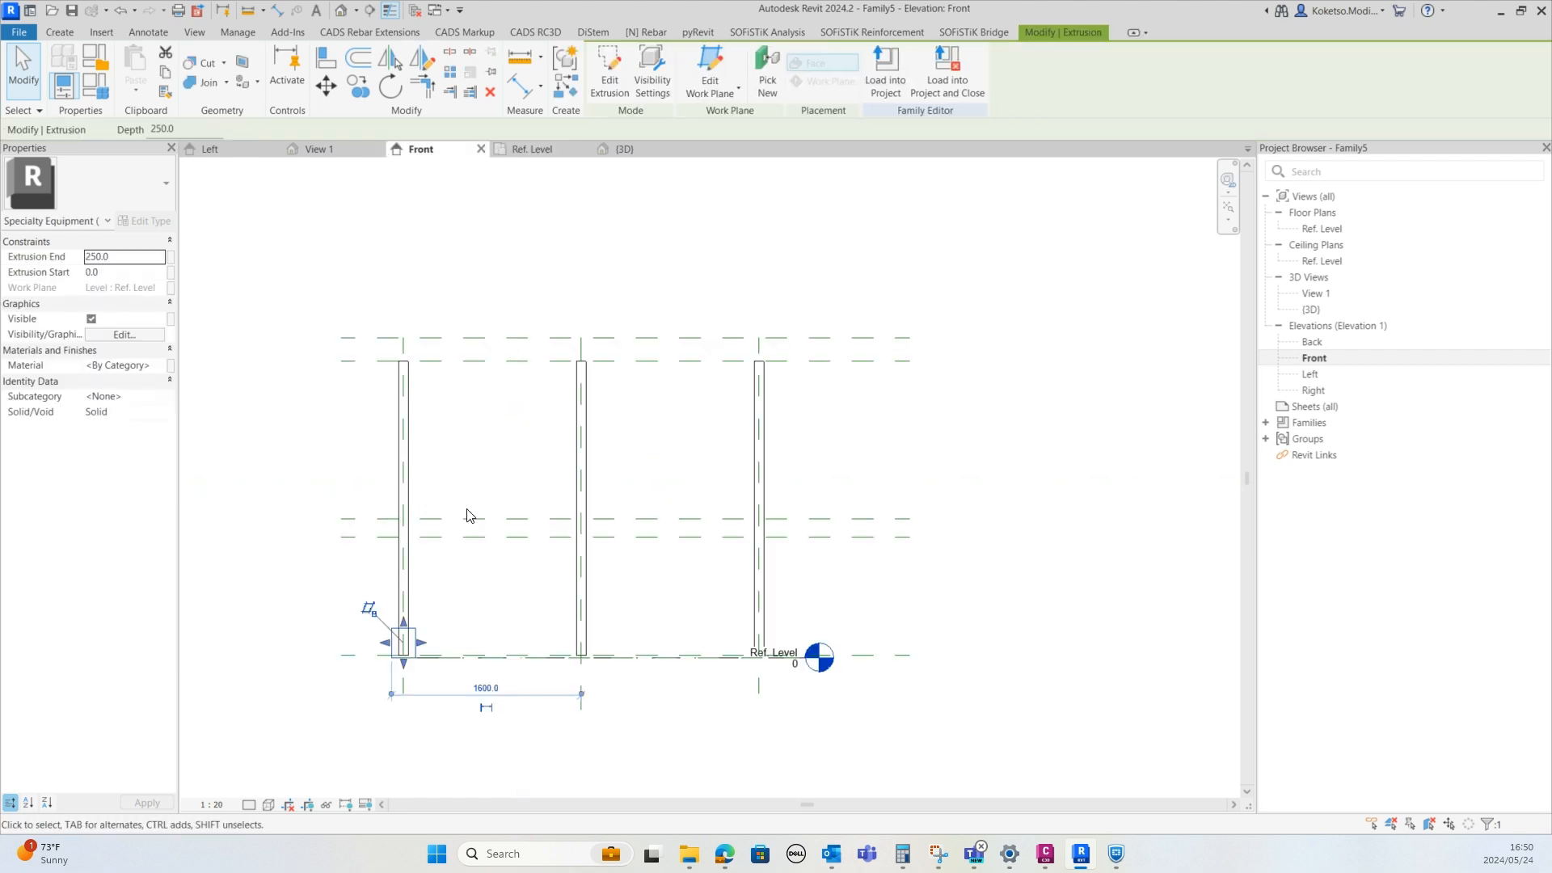
scroll(404, 646, up, 4)
drag(469, 299, 468, 582)
scroll(405, 595, down, 5)
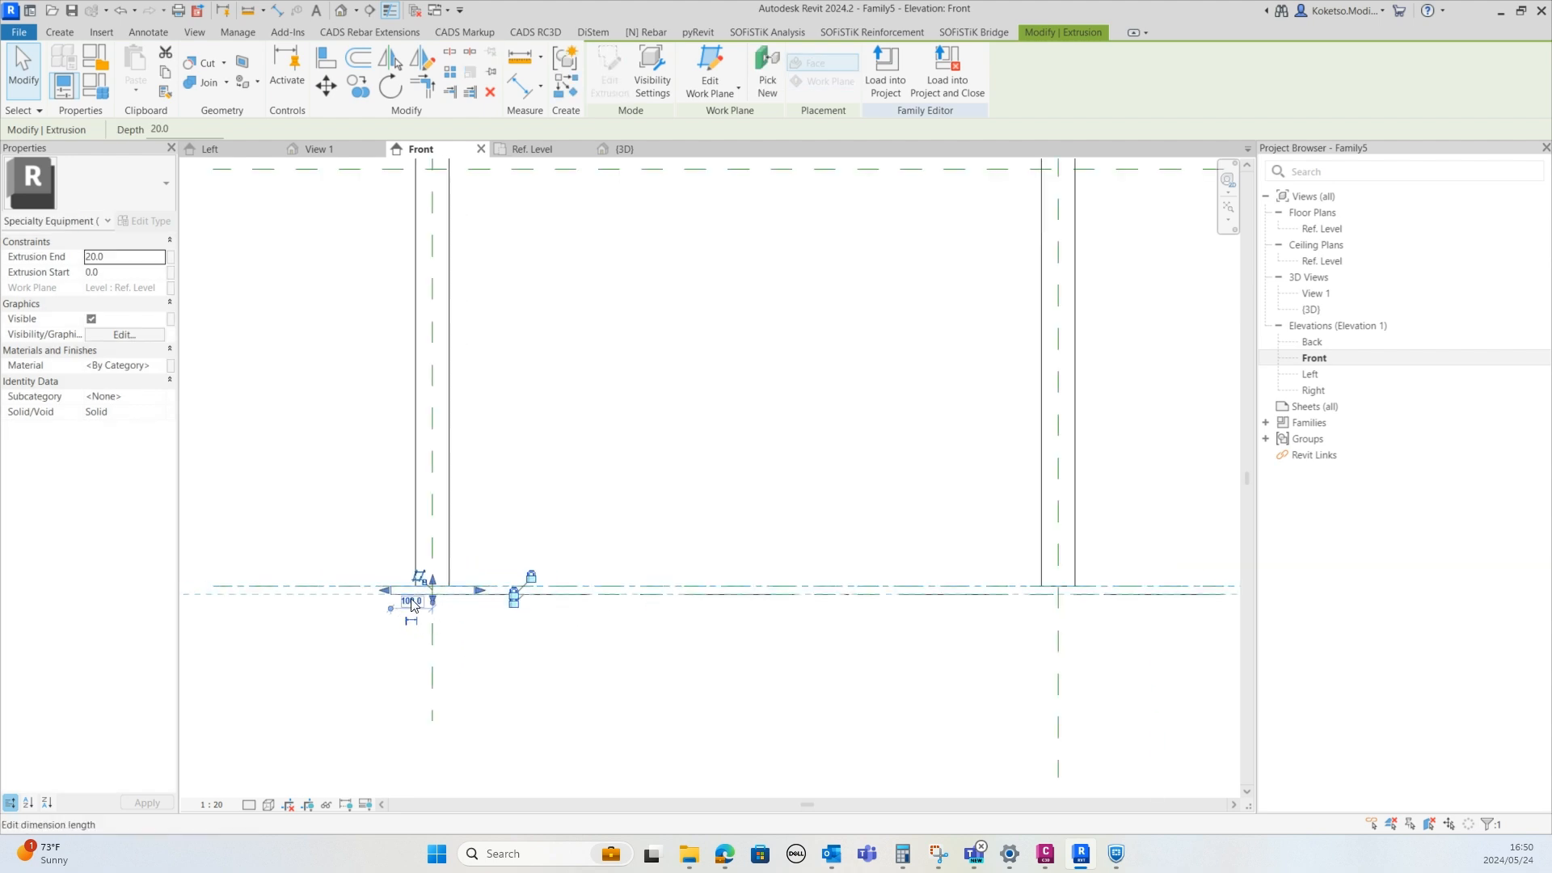
key(Escape)
scroll(413, 604, up, 4)
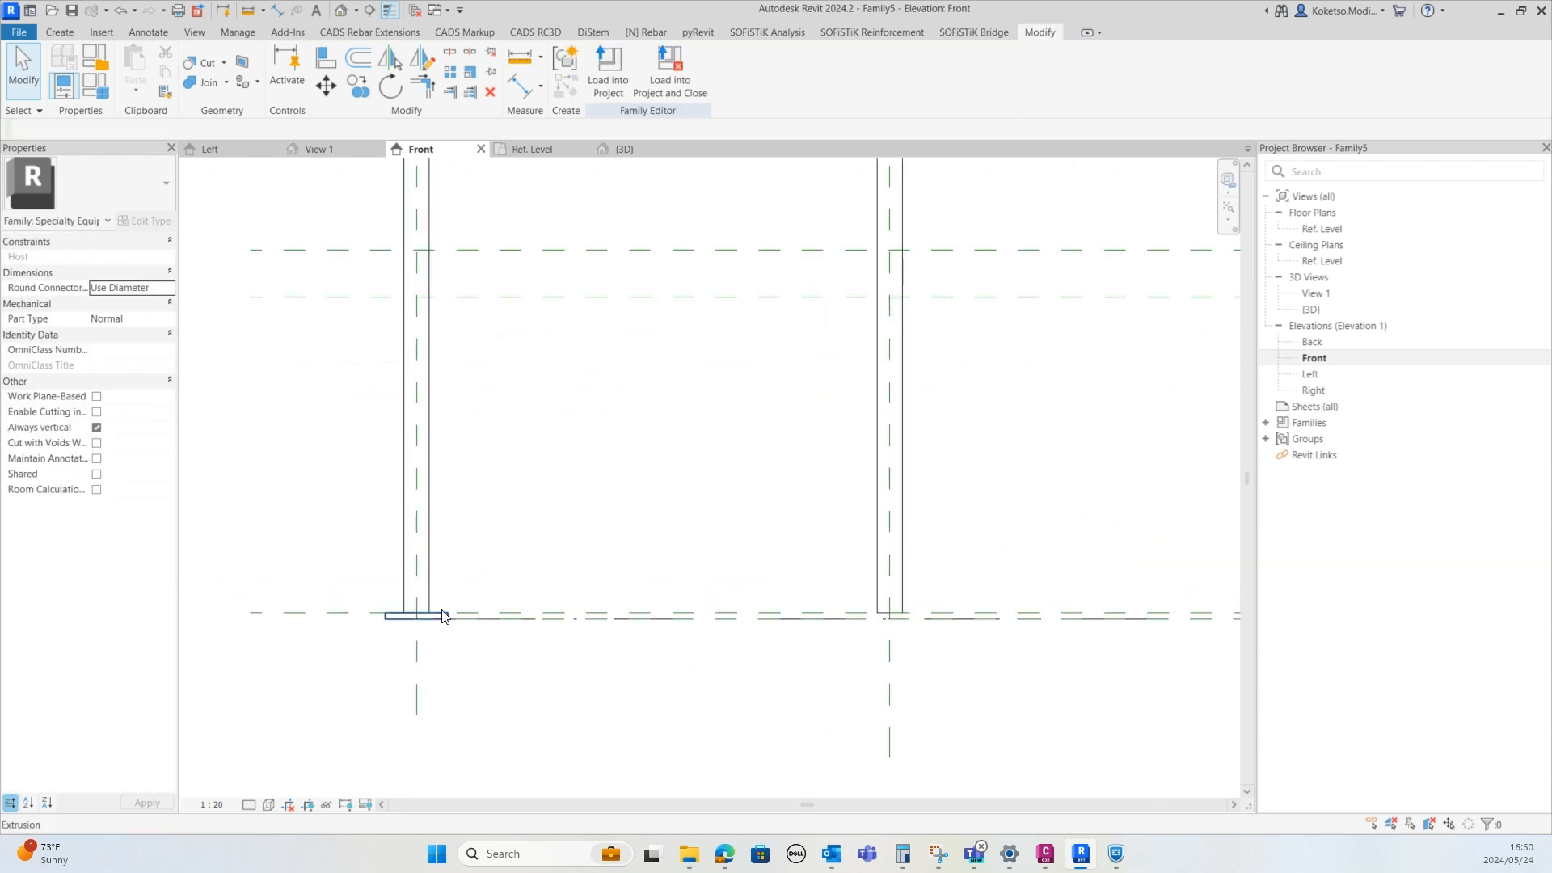
Copy the base plate in the plan to the middle and lower left post positions
click(416, 614)
click(533, 149)
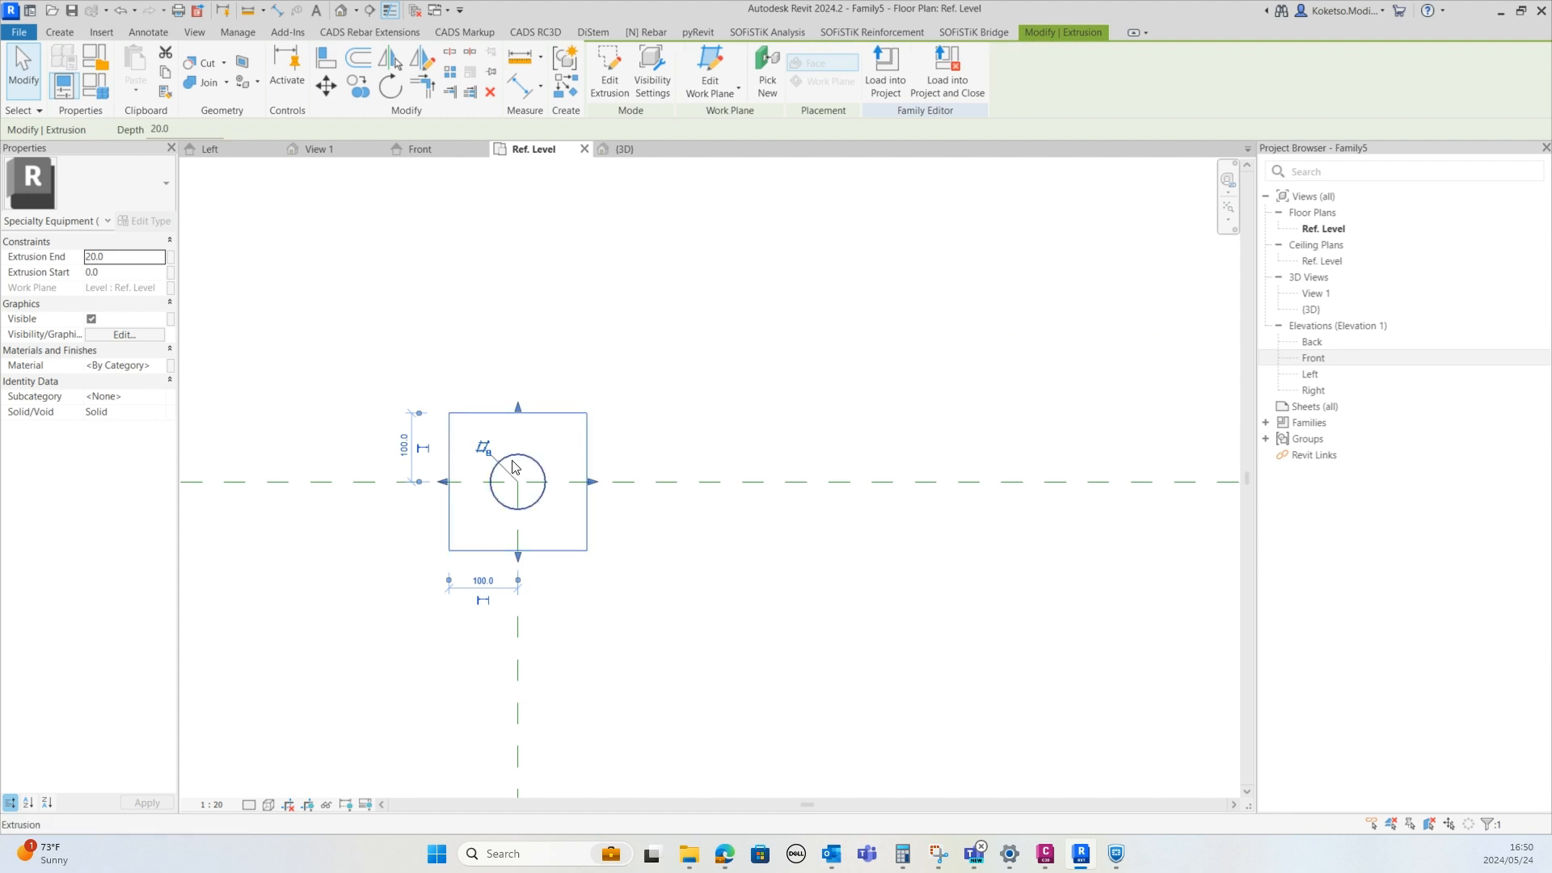
scroll(420, 348, down, 5)
middle_drag(424, 370, 444, 220)
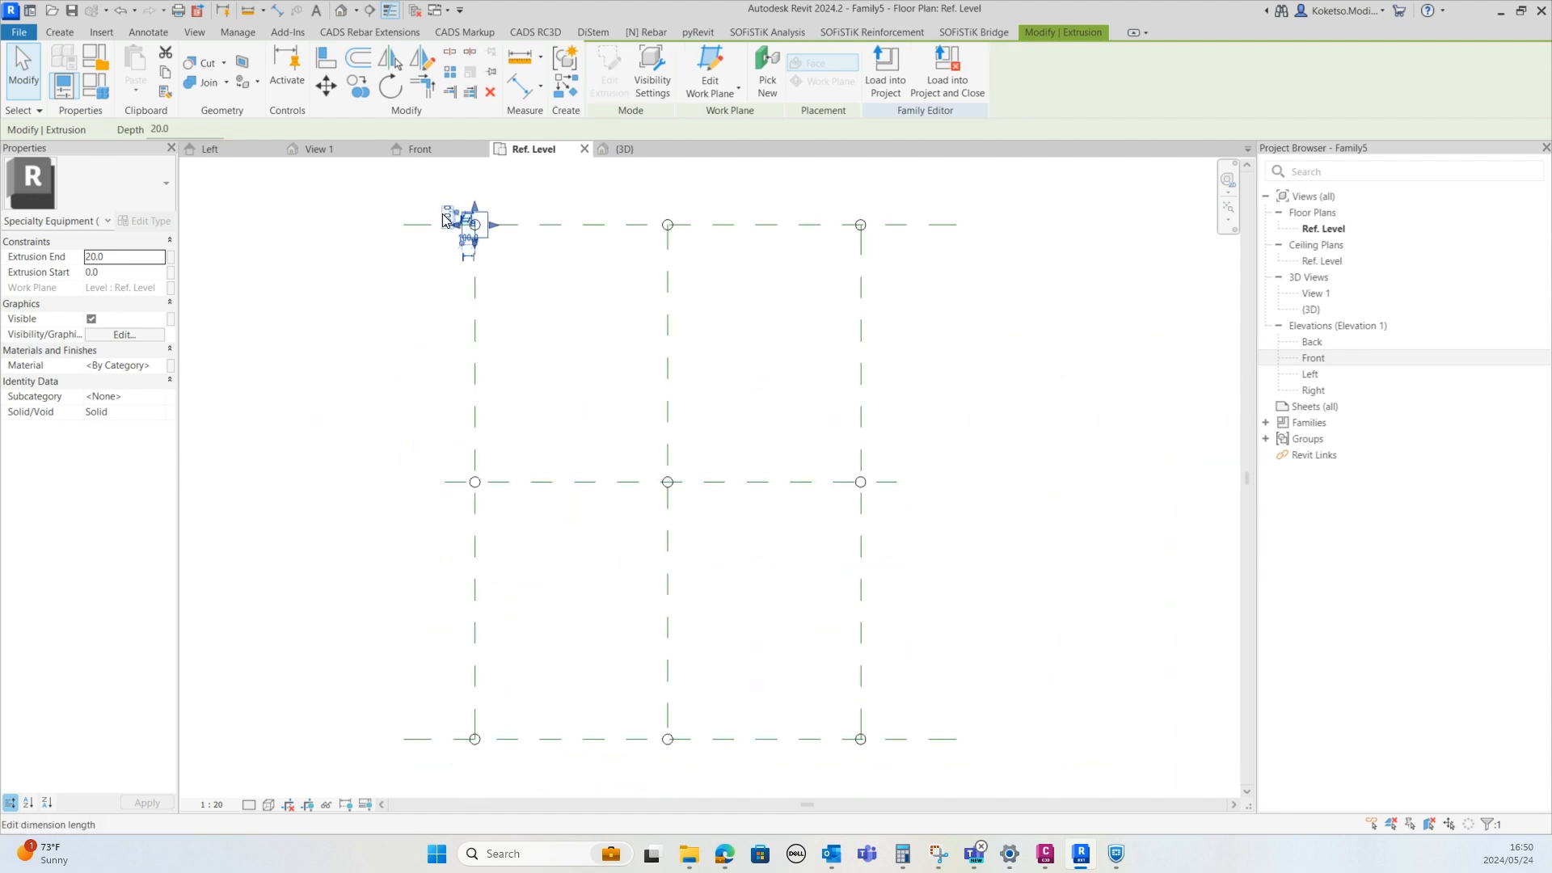
key(c)
key(o)
click(527, 224)
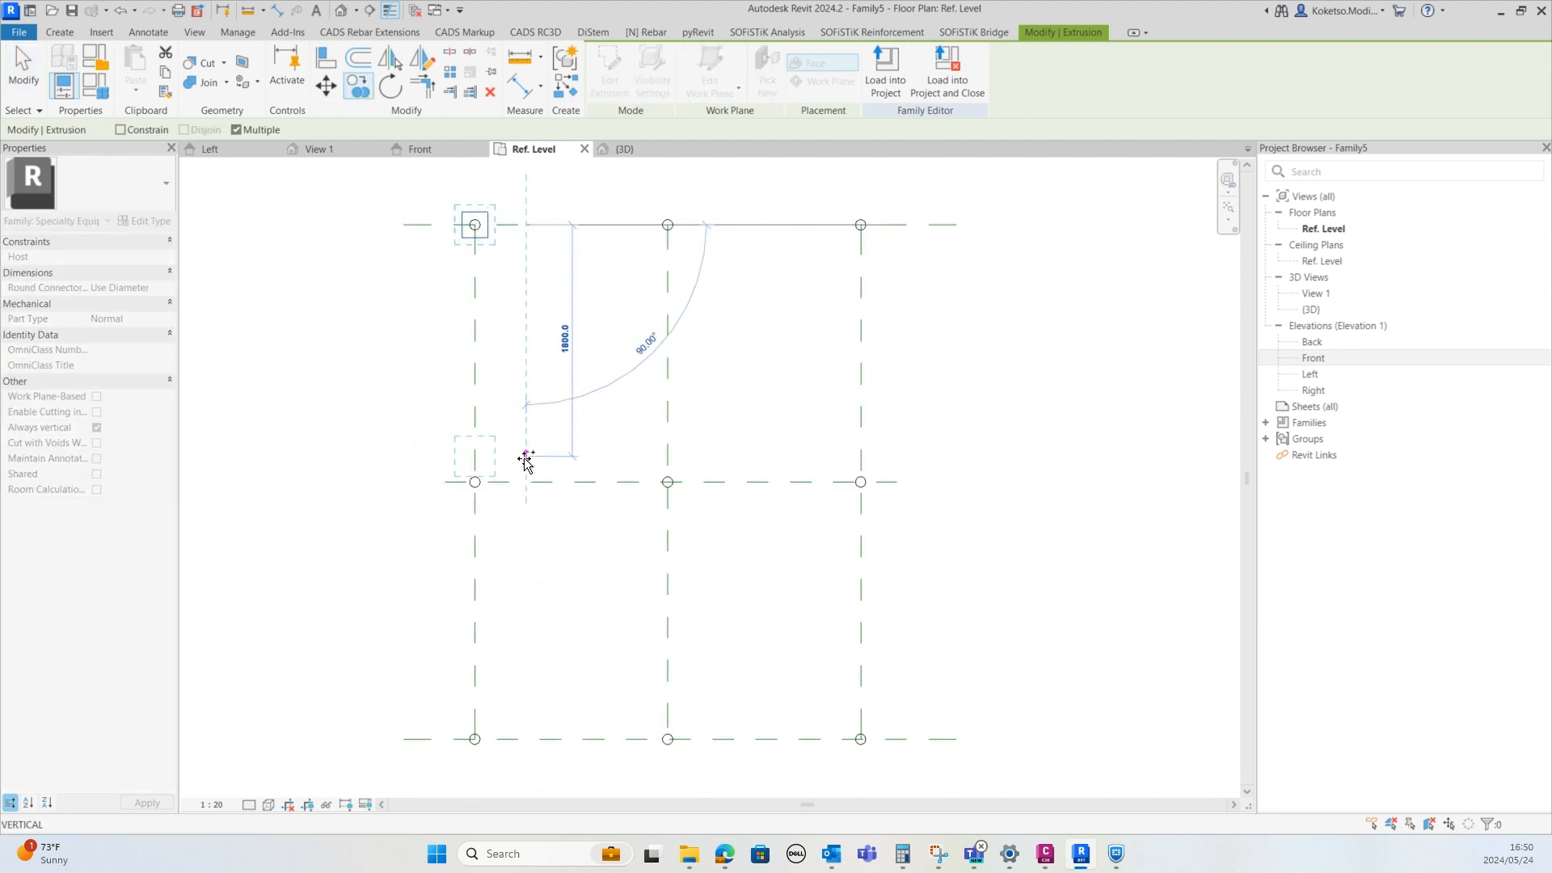
click(527, 482)
click(526, 739)
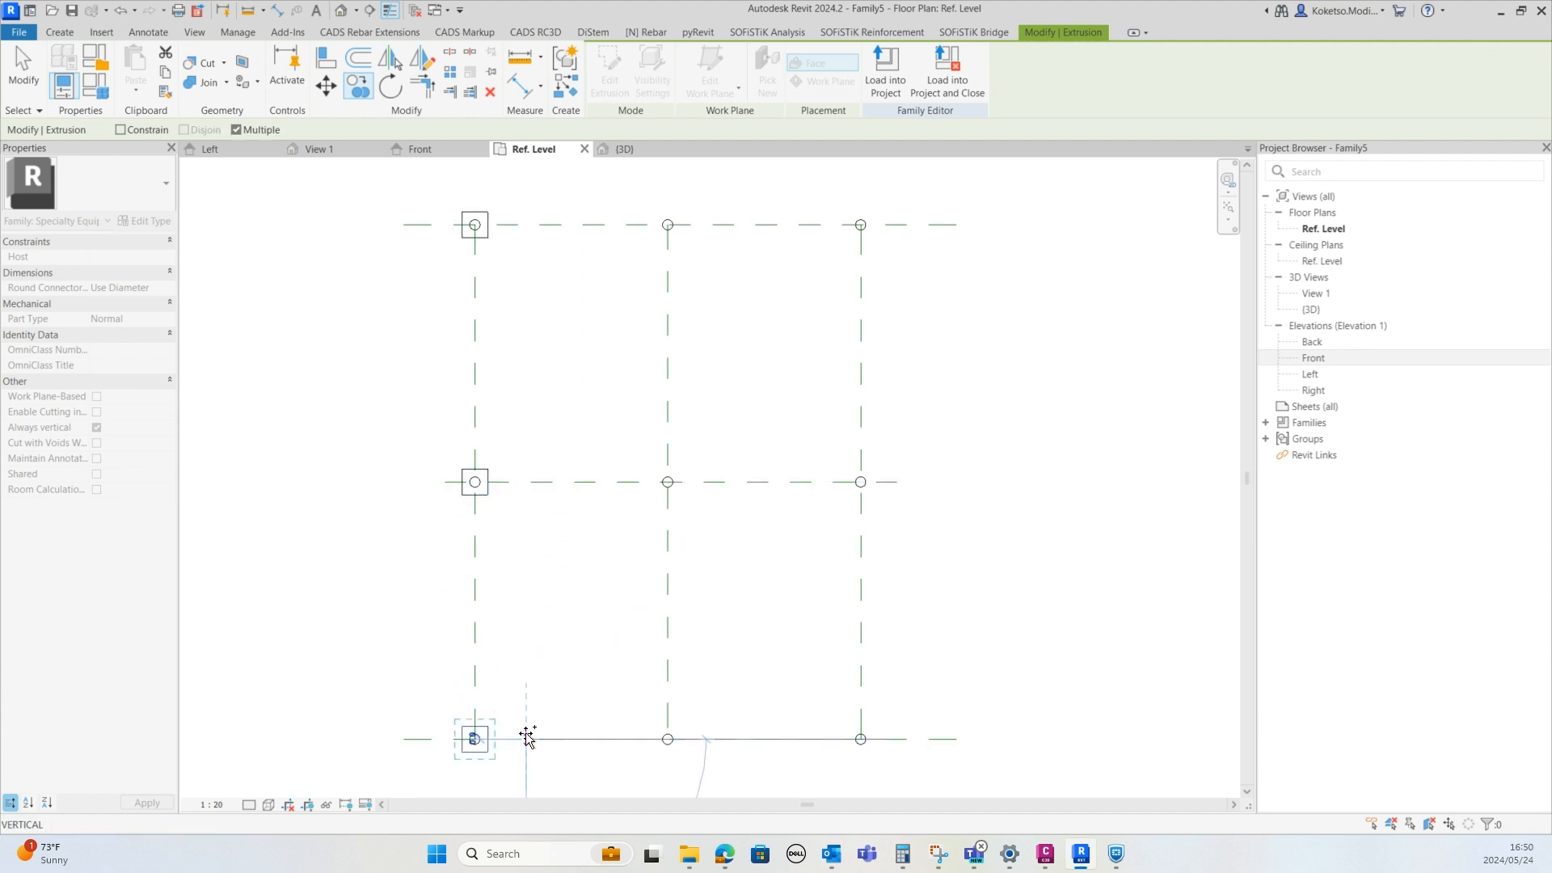
key(Escape)
Copy the left column's base plates 1700 mm across to the middle and right post positions
click(487, 494)
ctrl+click(485, 253)
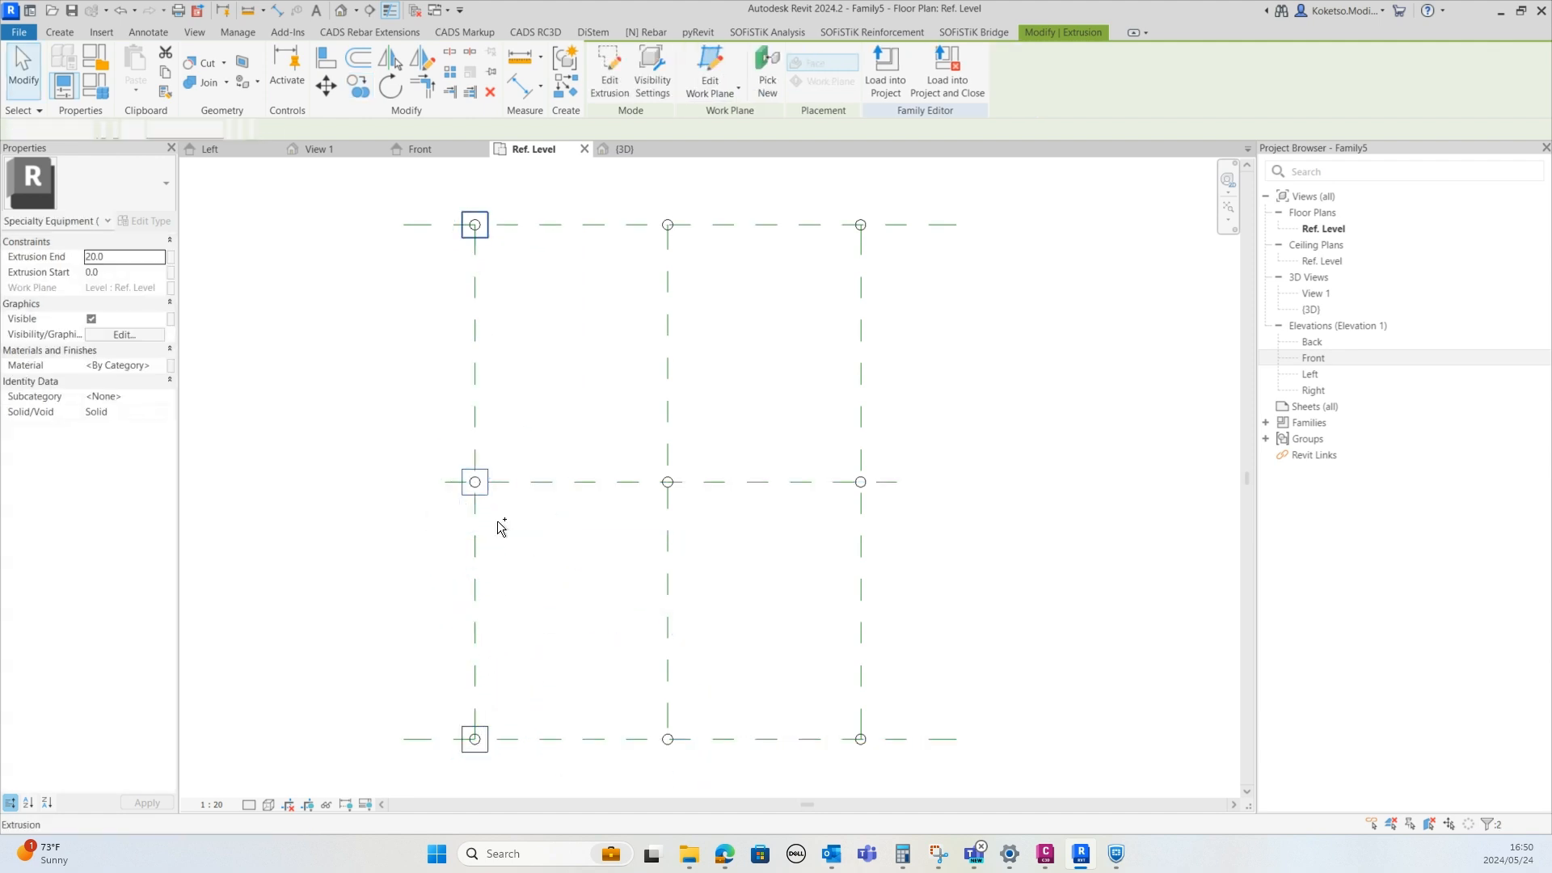
ctrl+click(485, 745)
click(353, 92)
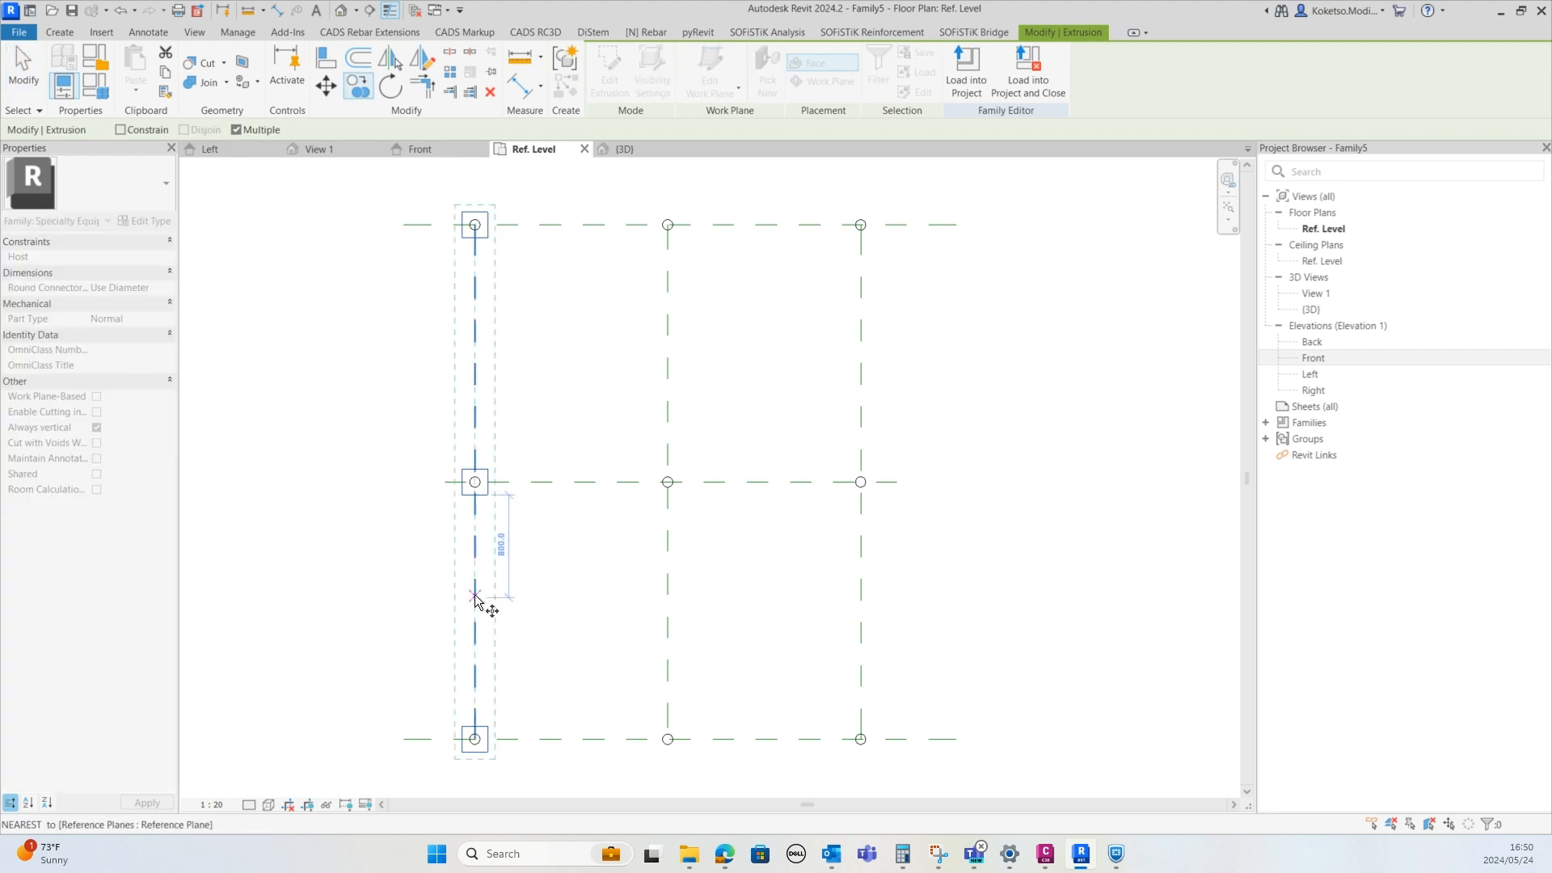
click(484, 595)
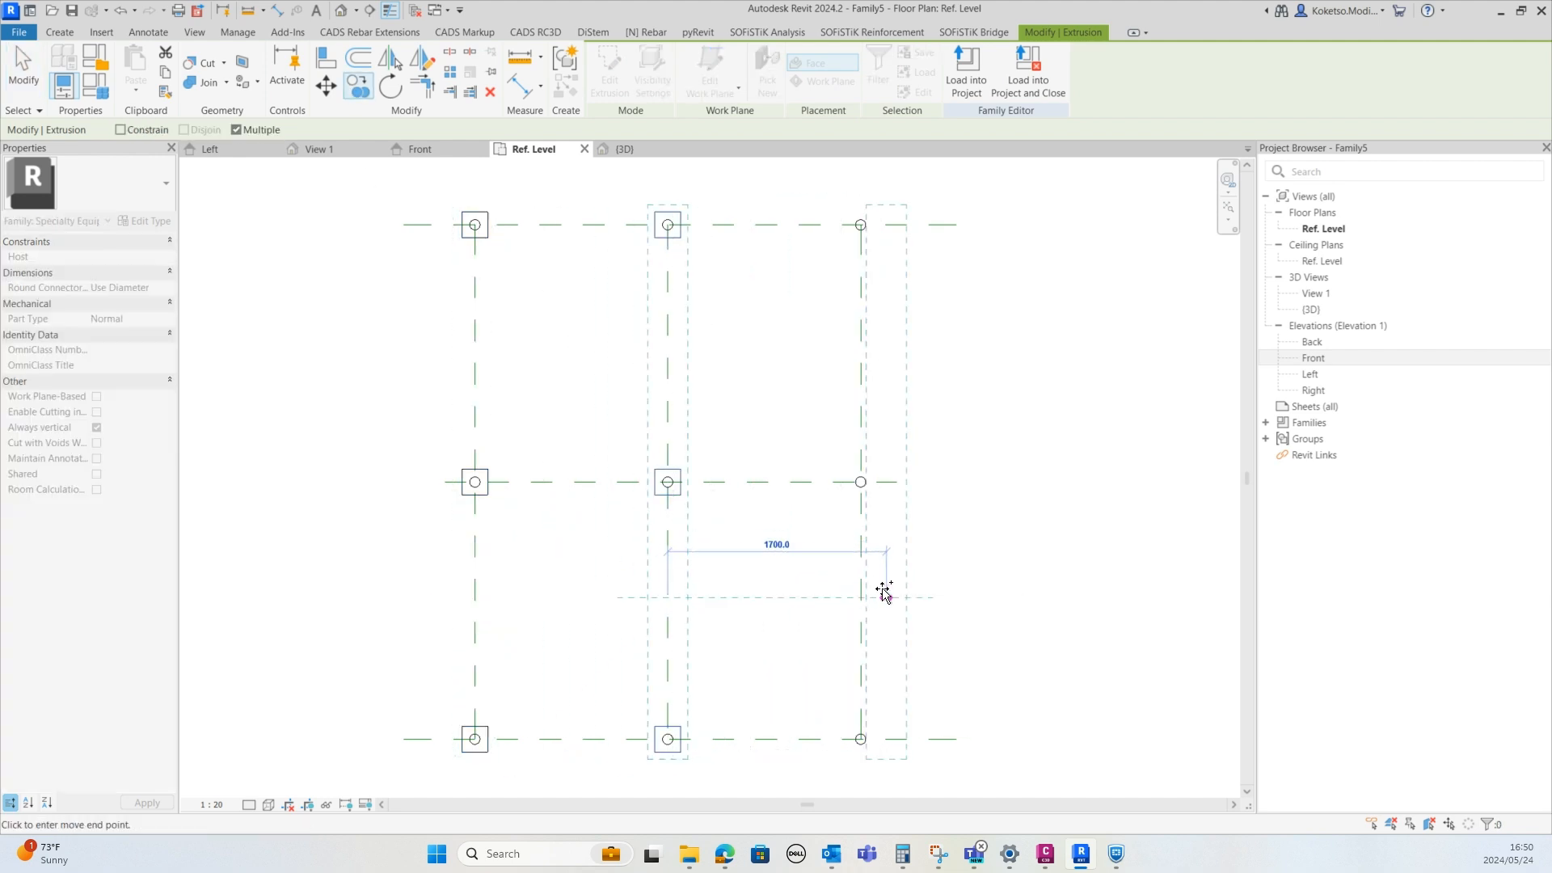
click(850, 608)
key(Escape)
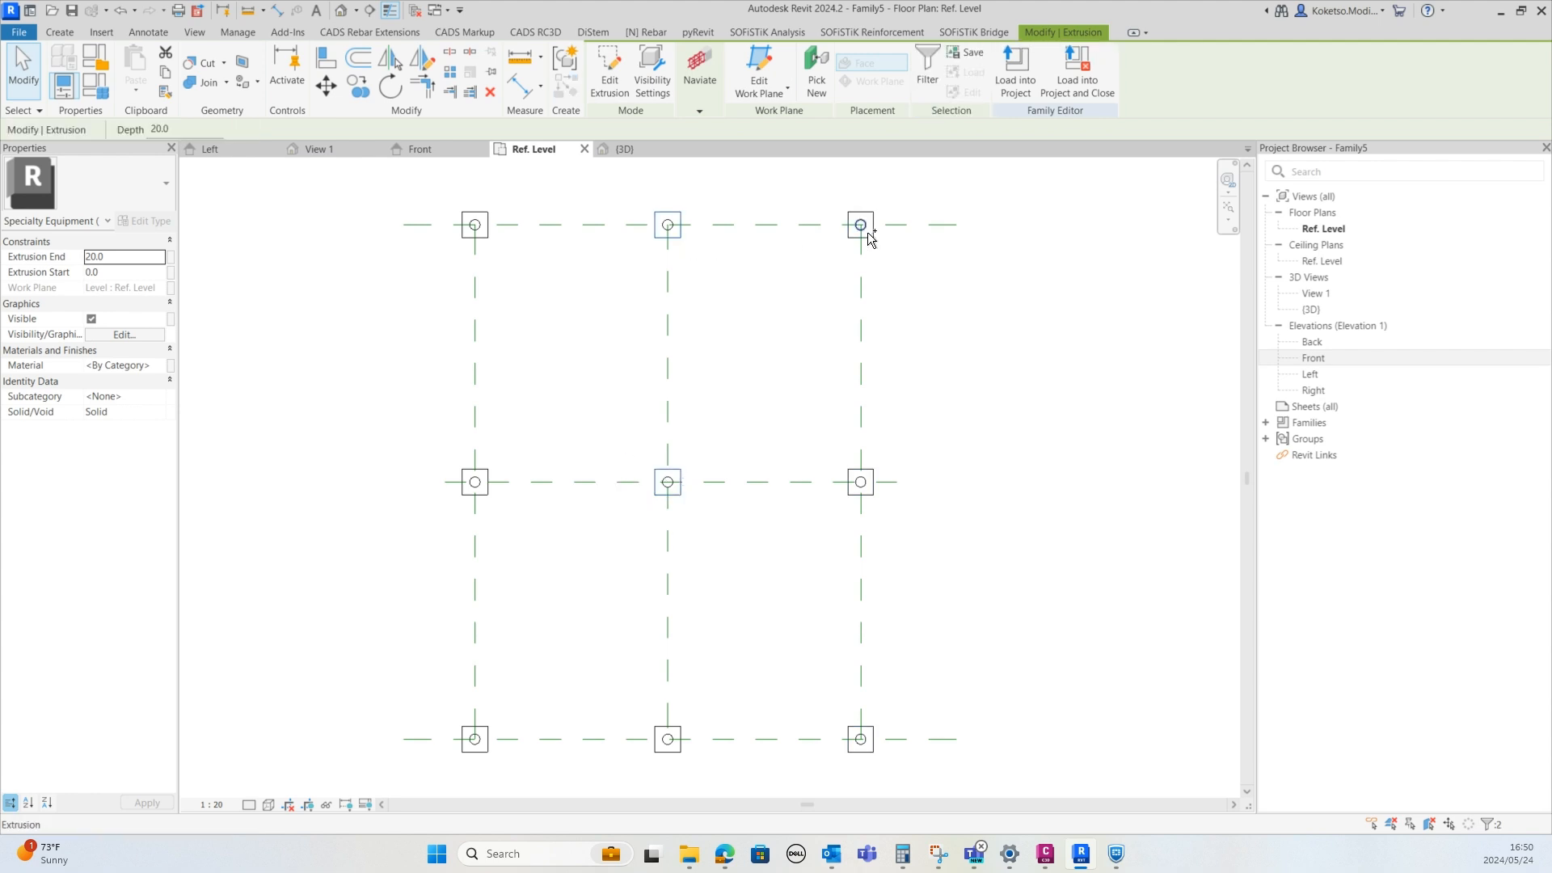
key(Escape)
Select all nine base plates and set their material to Aluminum
click(865, 236)
ctrl+click(864, 495)
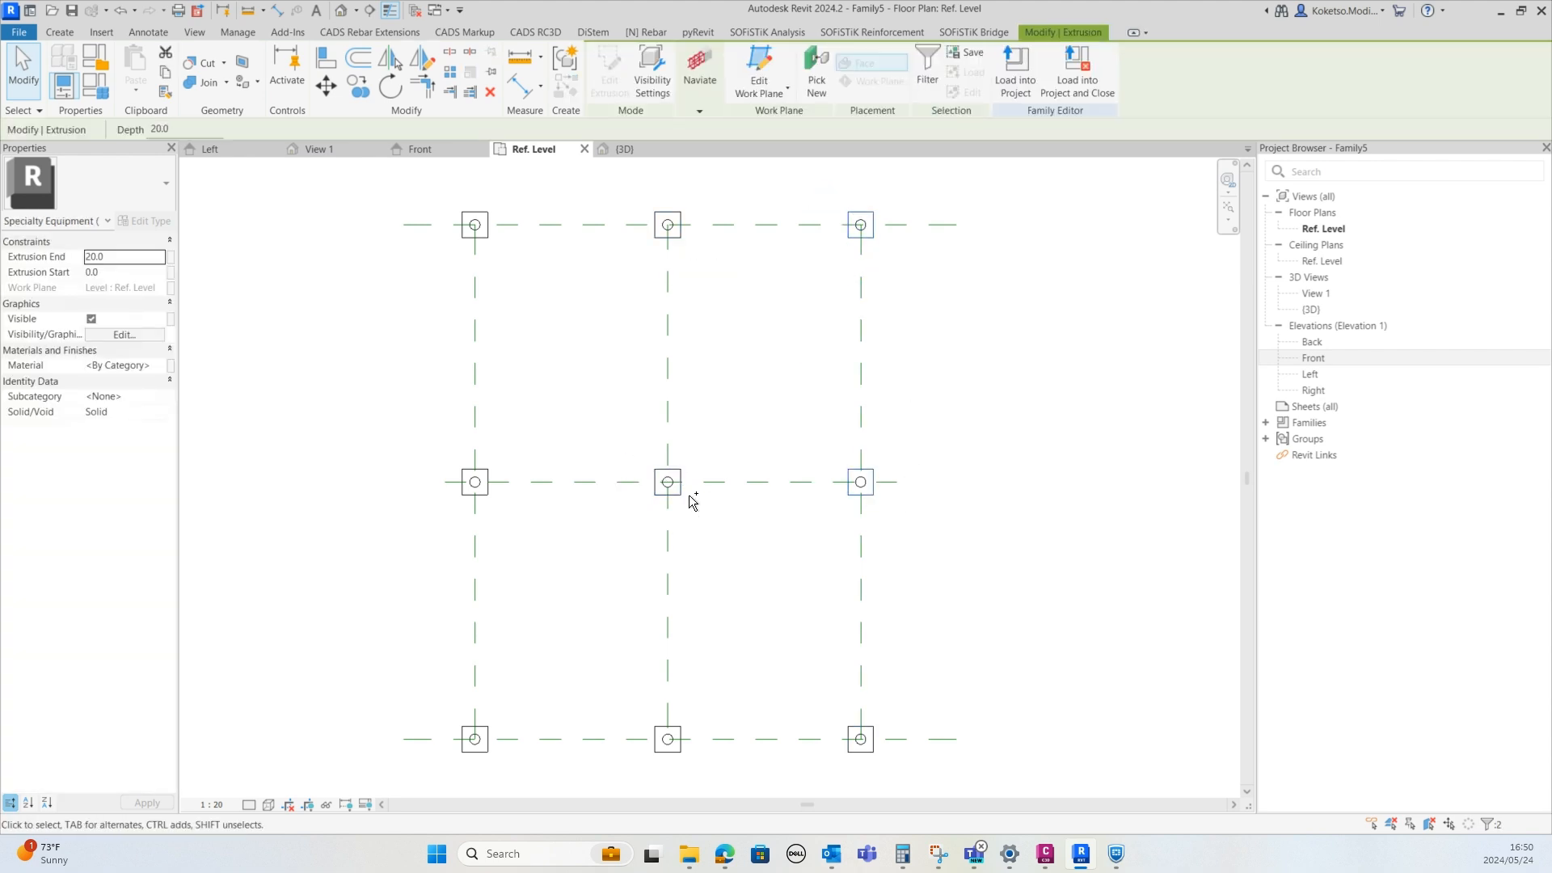
ctrl+click(683, 493)
ctrl+click(687, 239)
ctrl+click(872, 723)
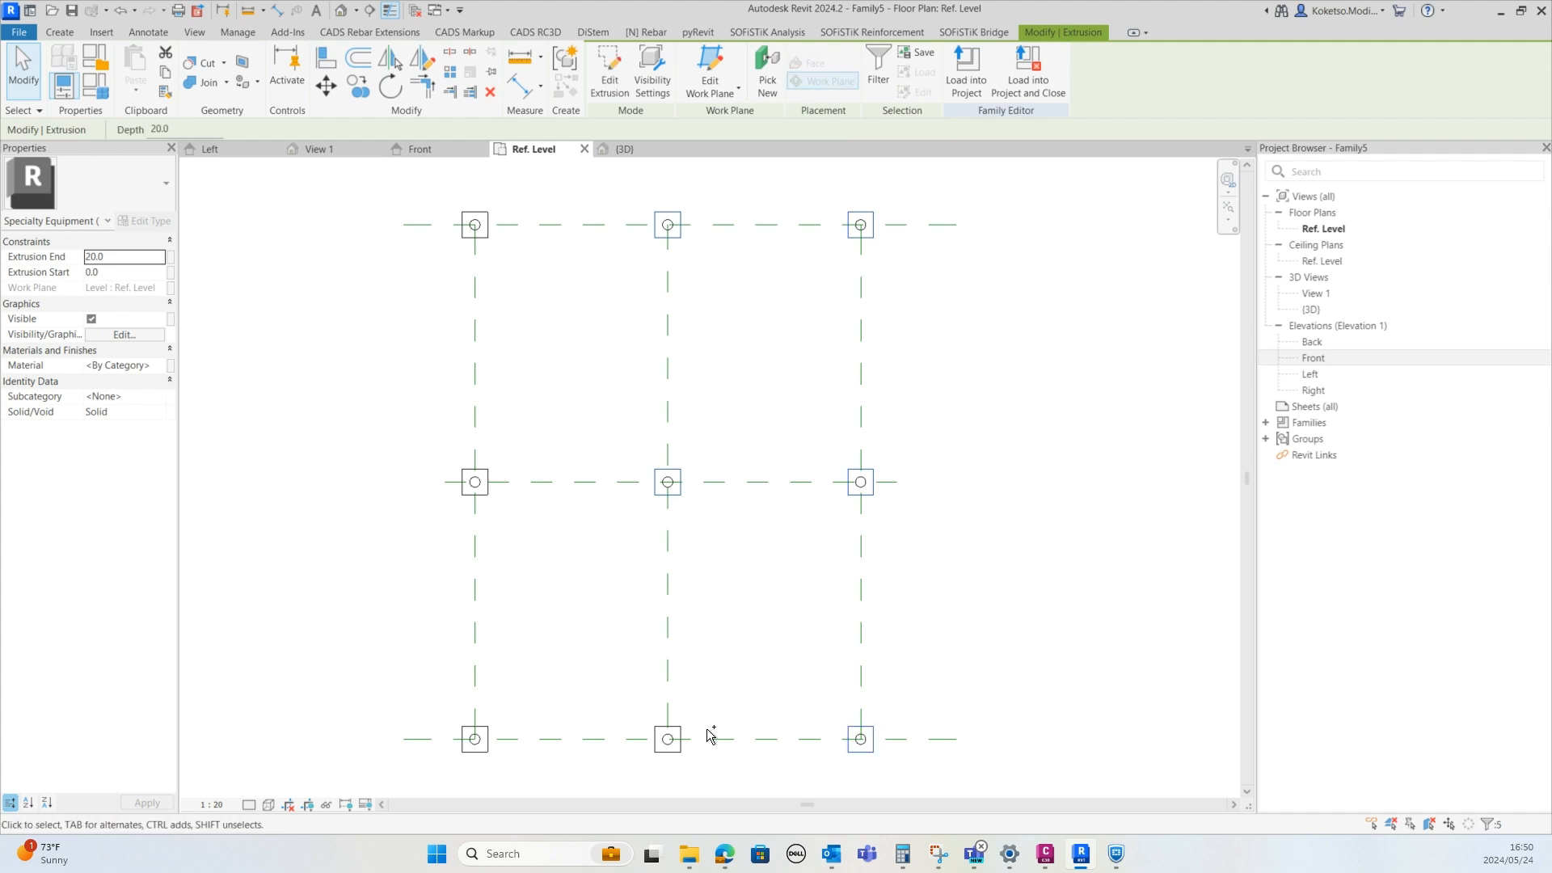
ctrl+click(683, 732)
ctrl+click(488, 727)
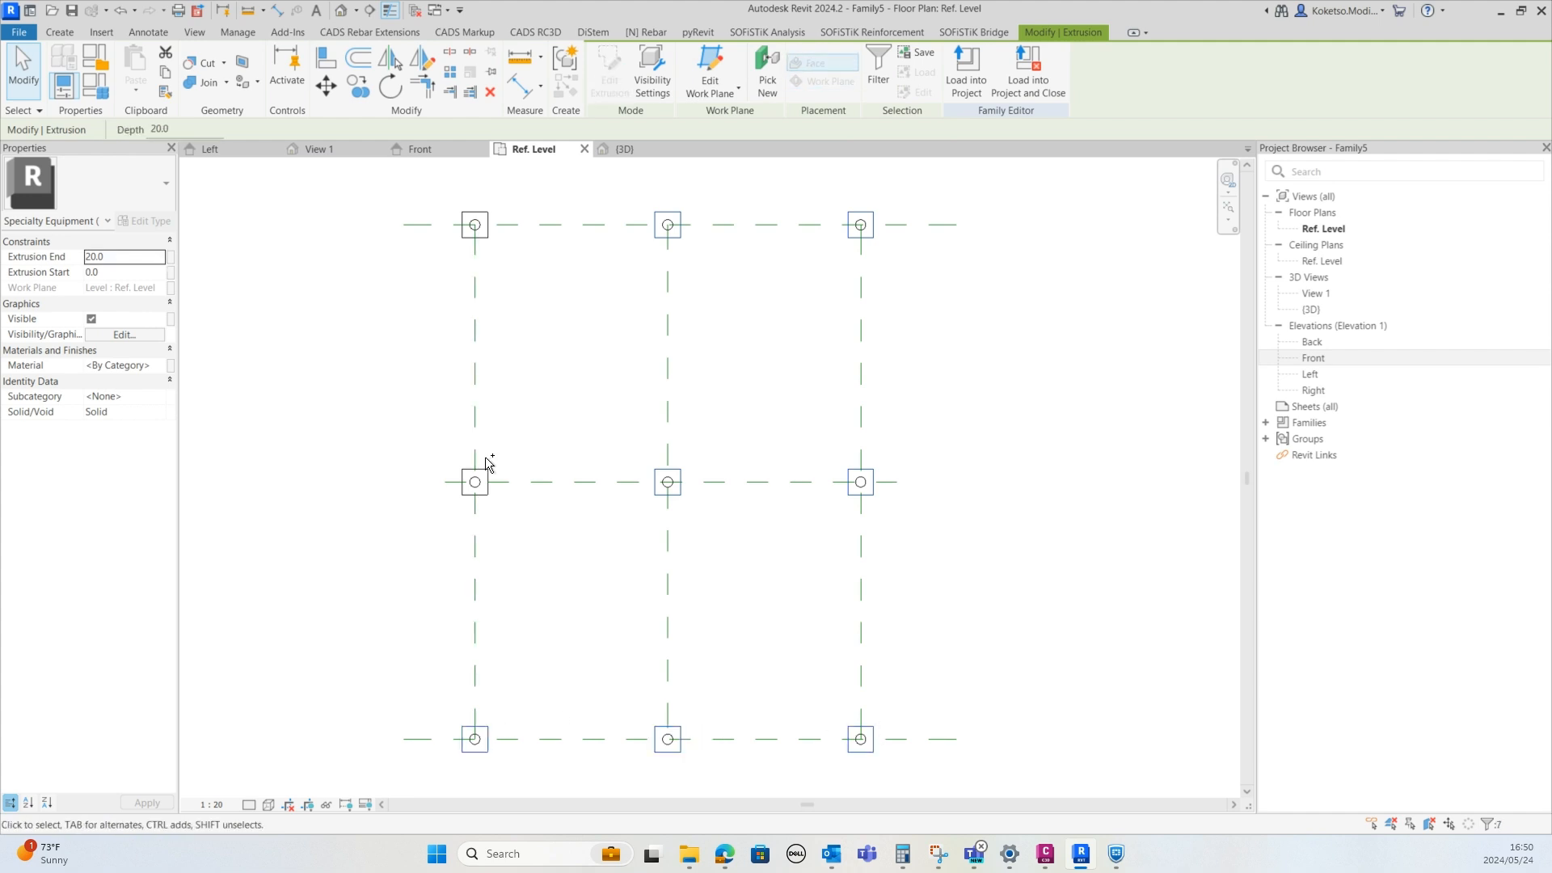
ctrl+click(489, 462)
ctrl+click(480, 214)
click(158, 366)
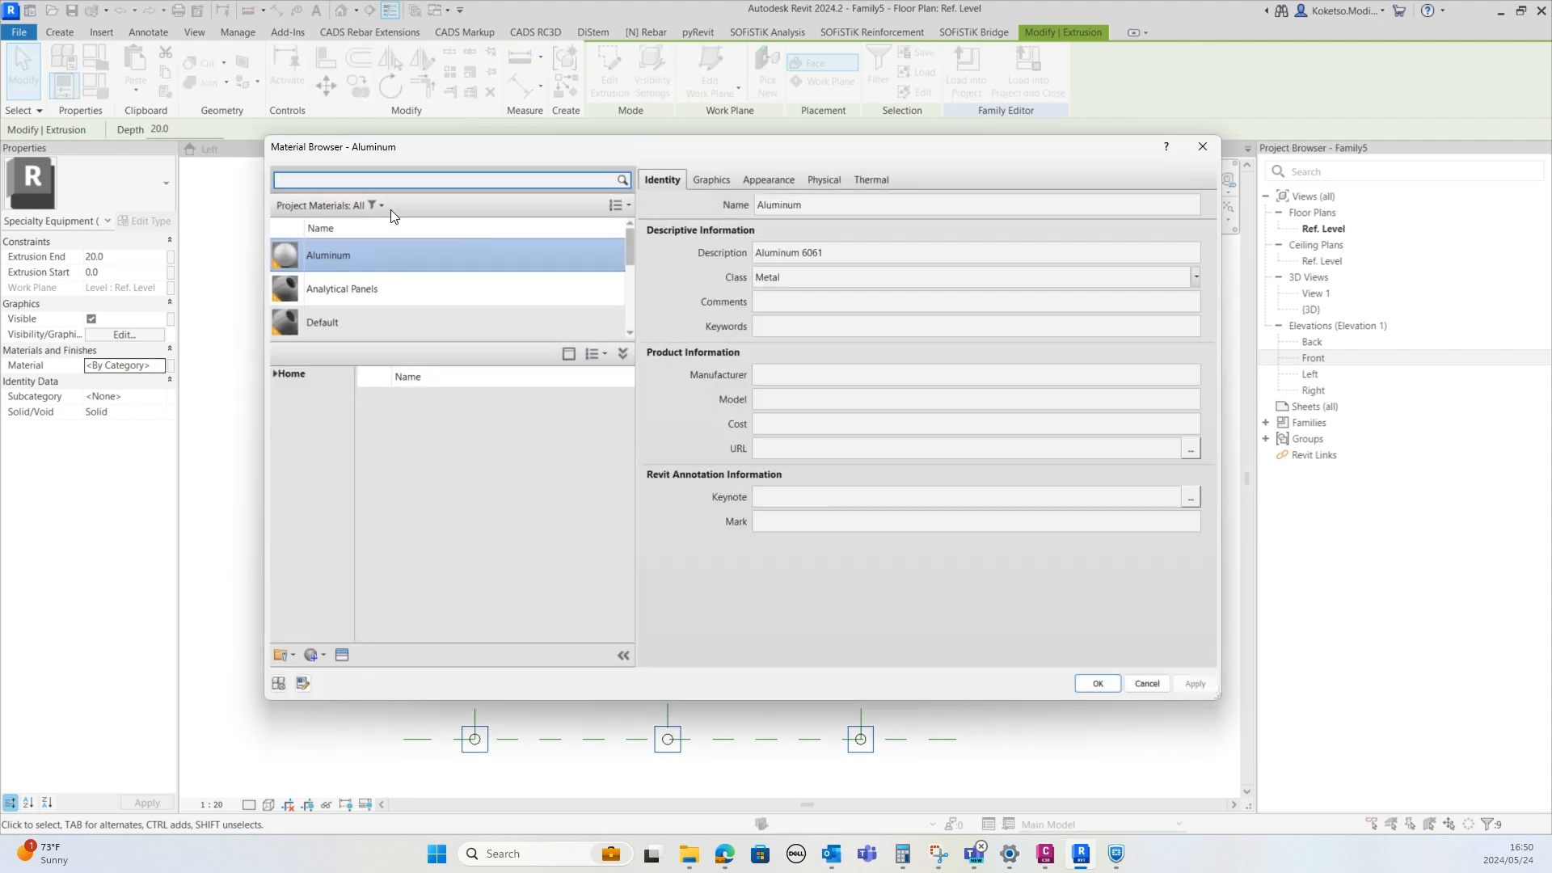
click(1093, 688)
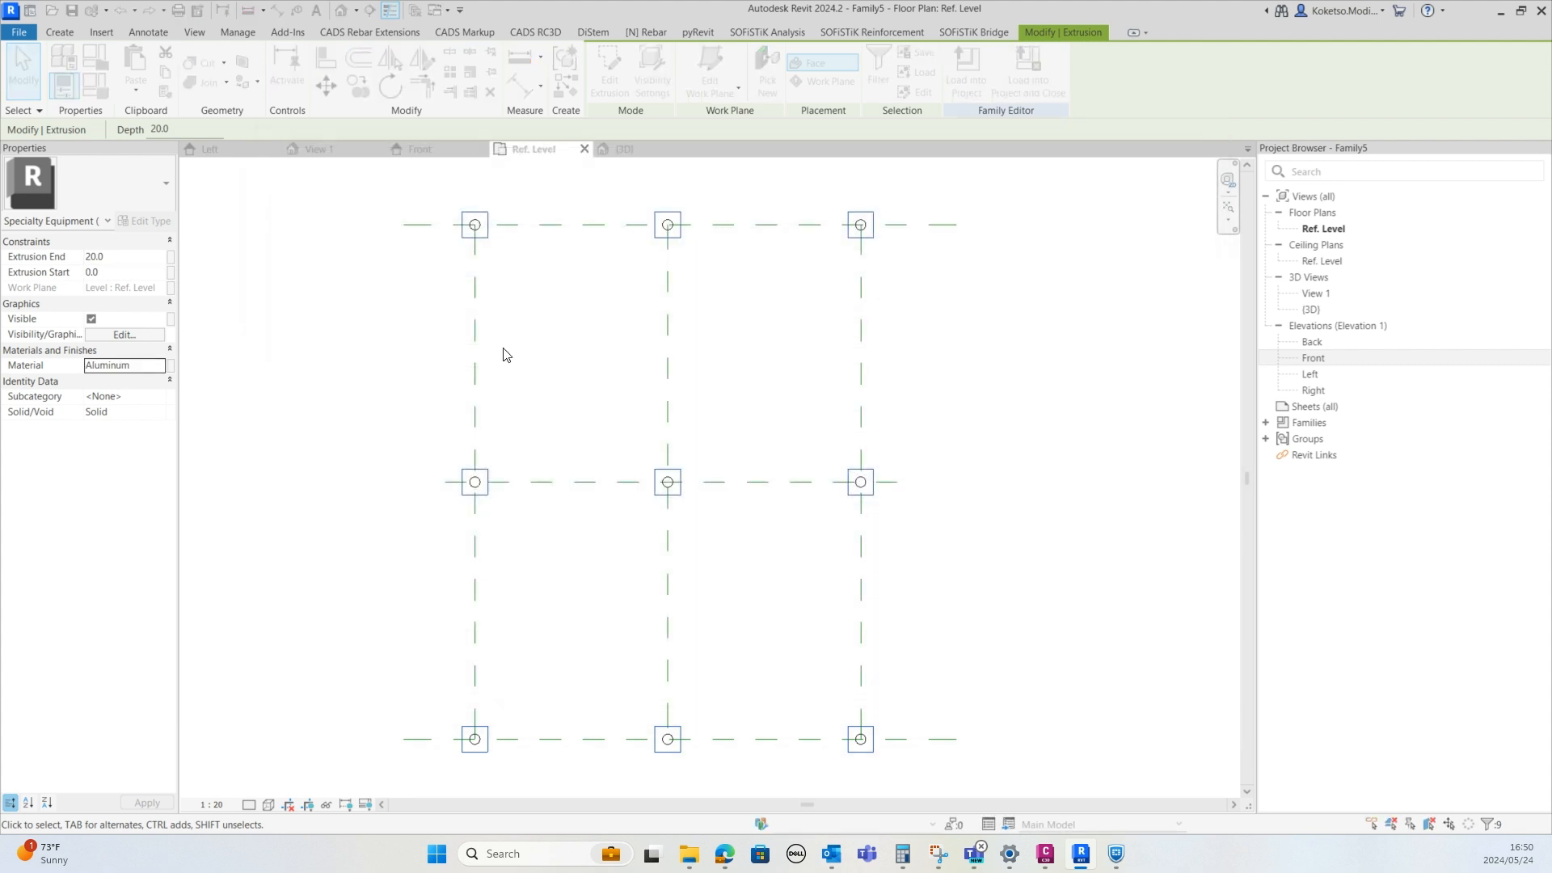
Inspect the posts in the 3D view and the base plate around the top-left post in the plan
click(502, 351)
click(638, 152)
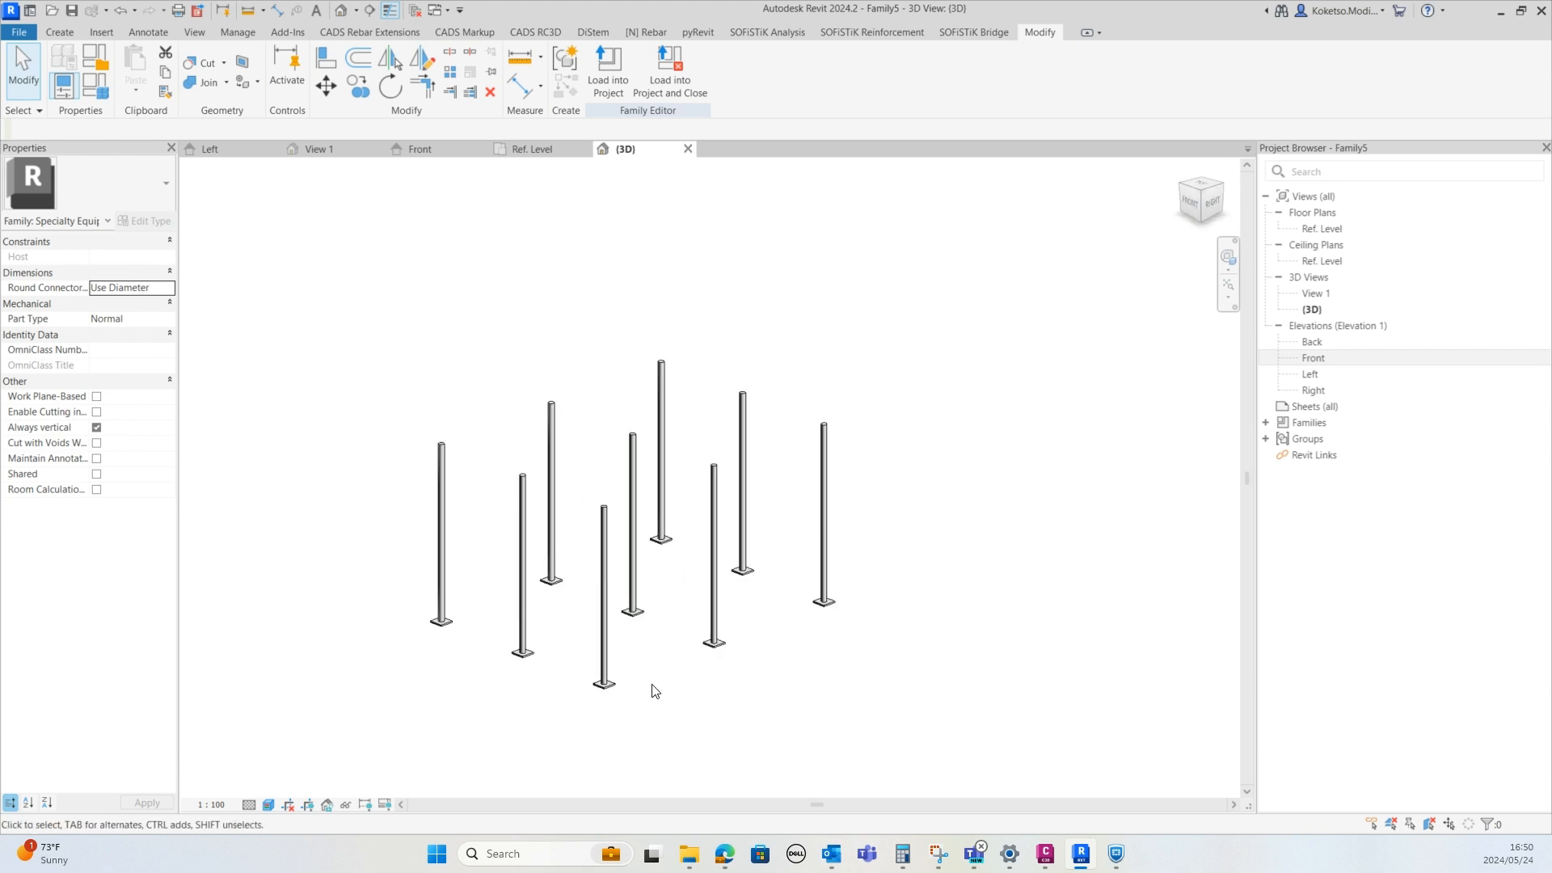
scroll(628, 697, up, 3)
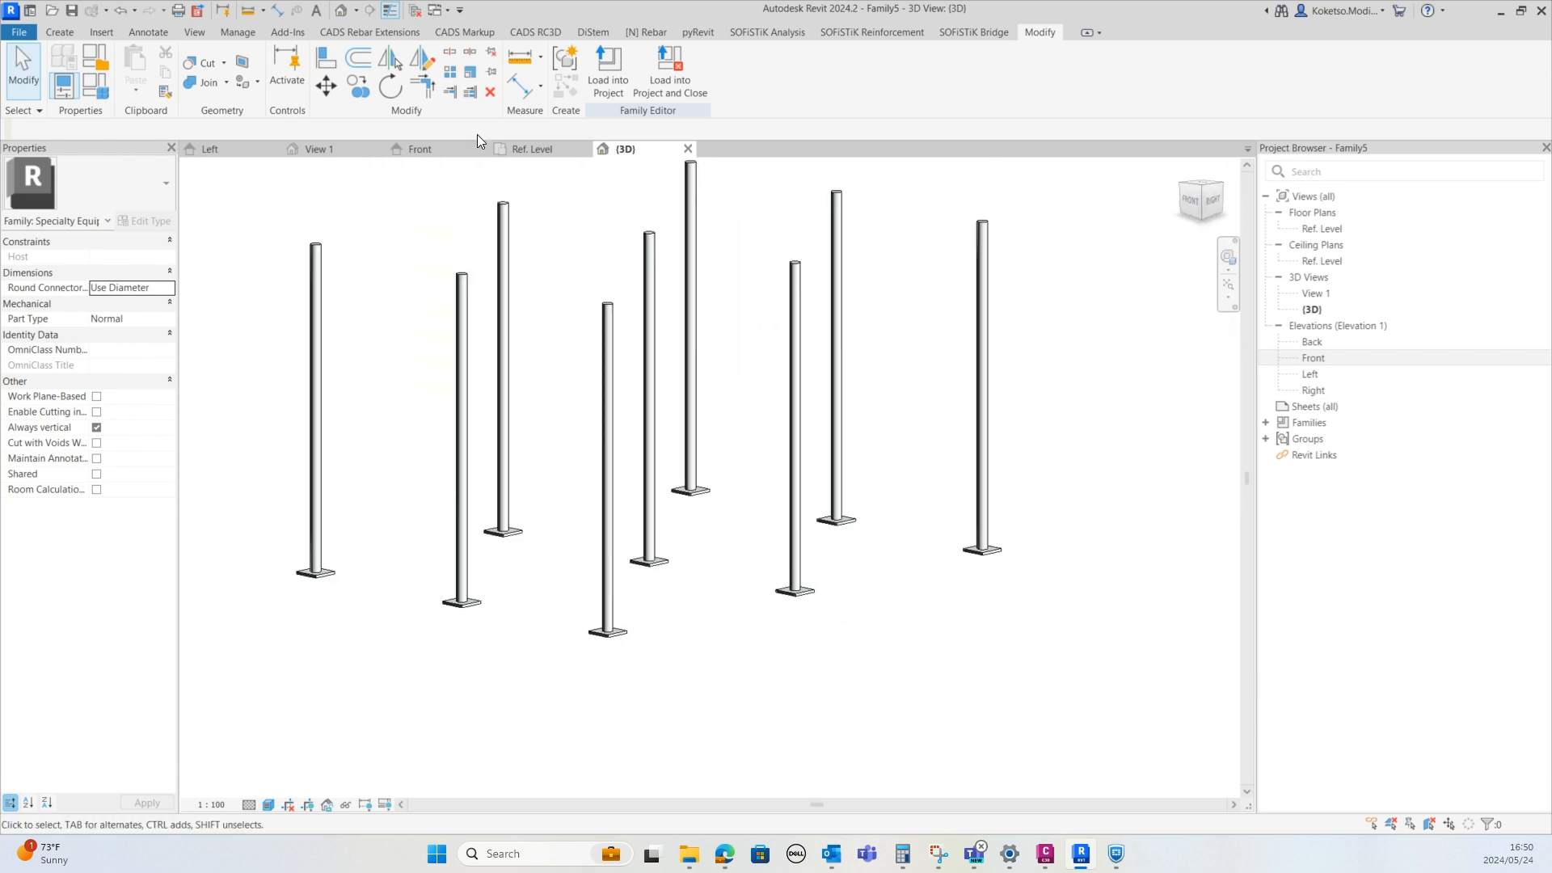
click(527, 151)
scroll(470, 482, up, 5)
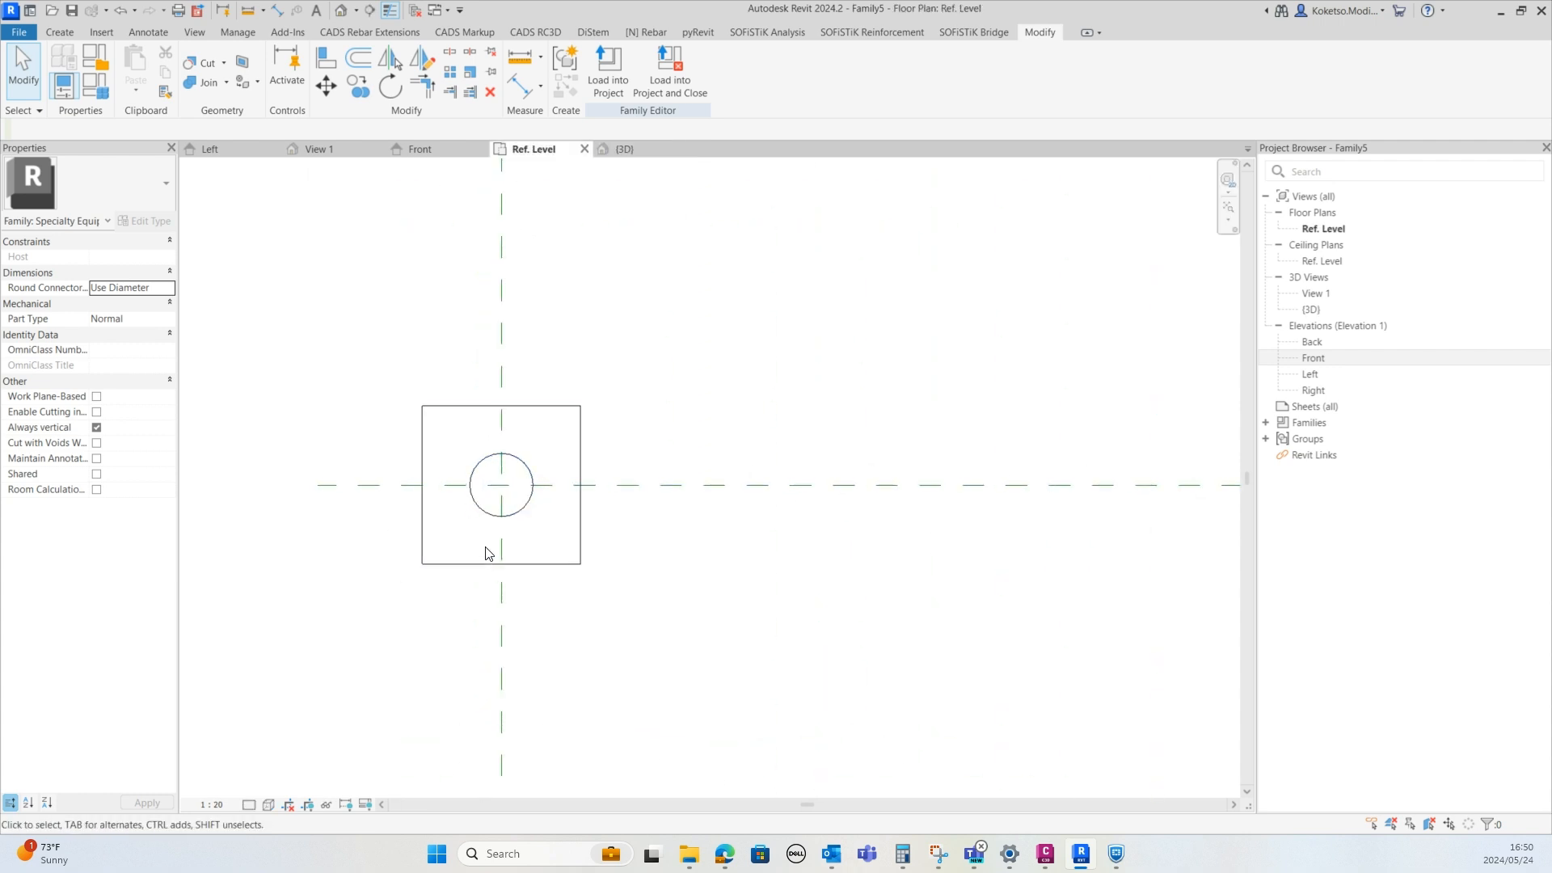
scroll(495, 493, down, 2)
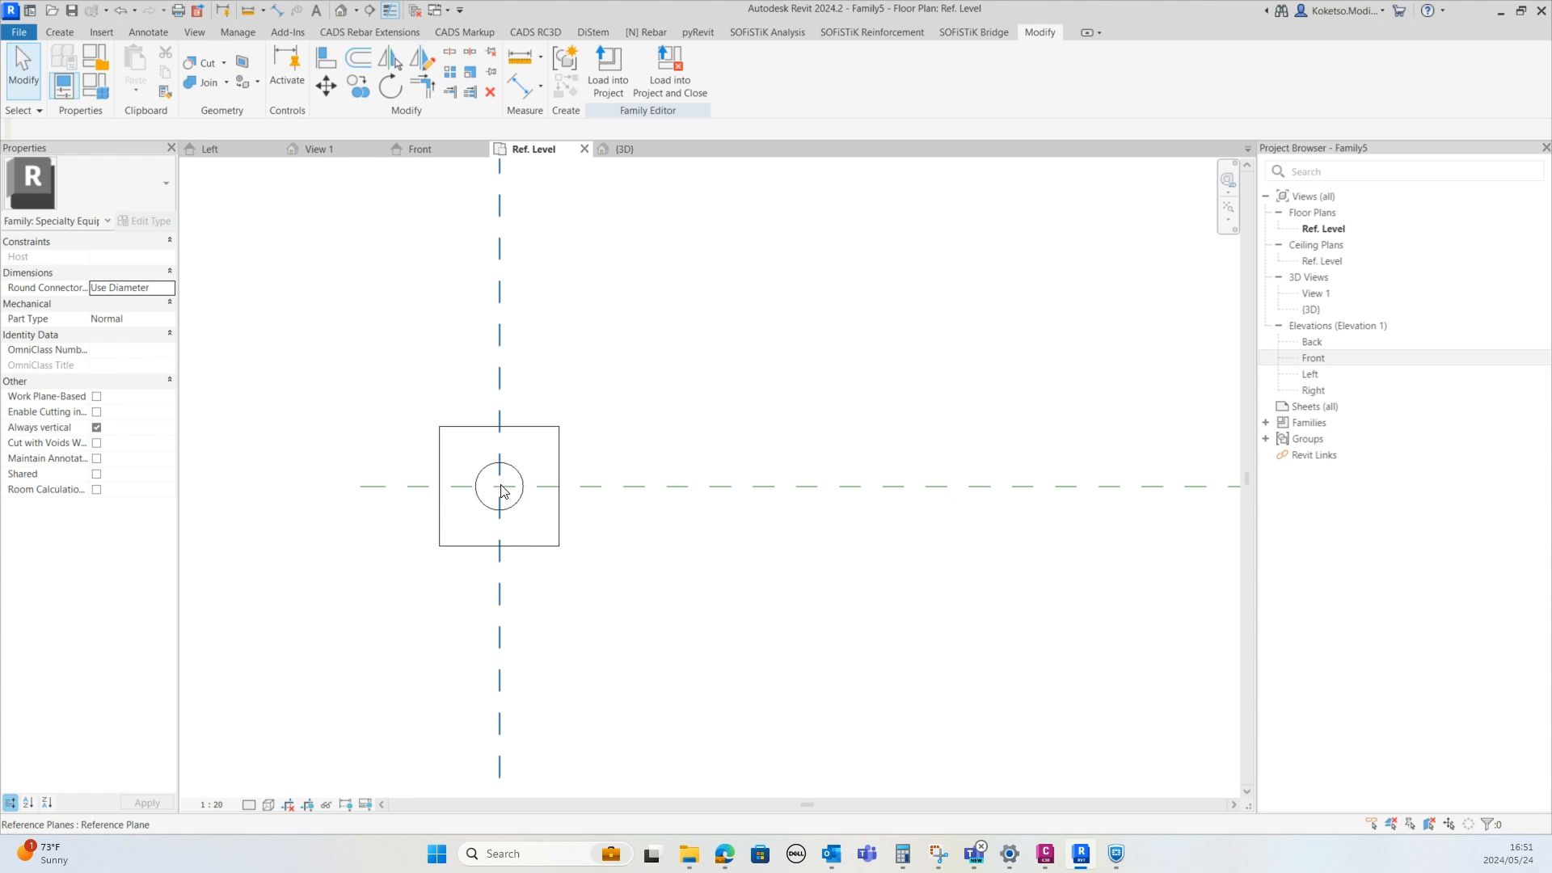
scroll(528, 471, up, 2)
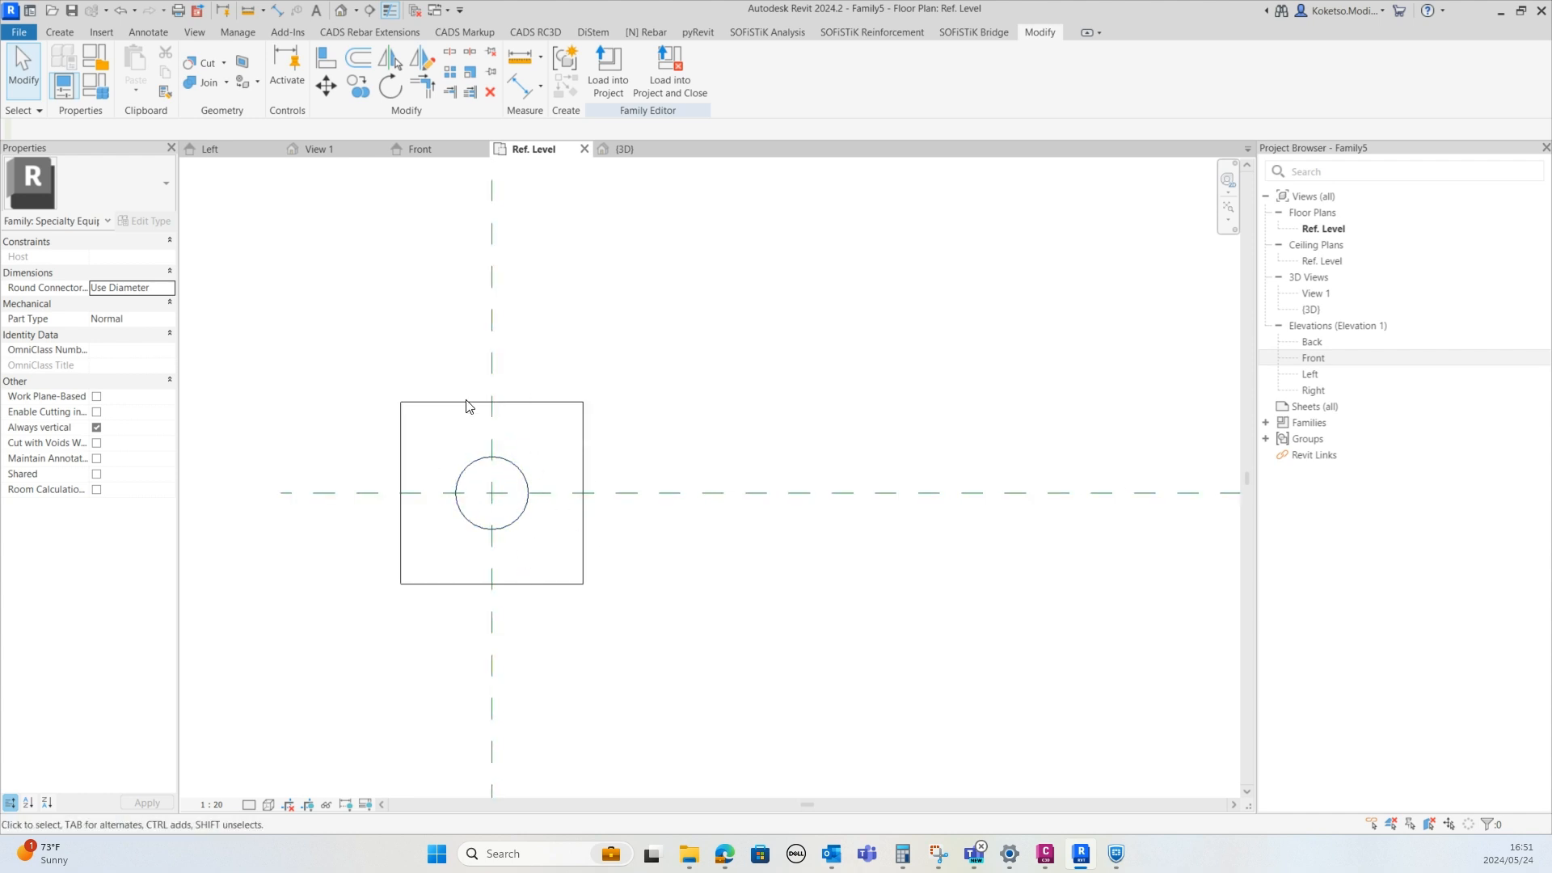
scroll(515, 476, down, 2)
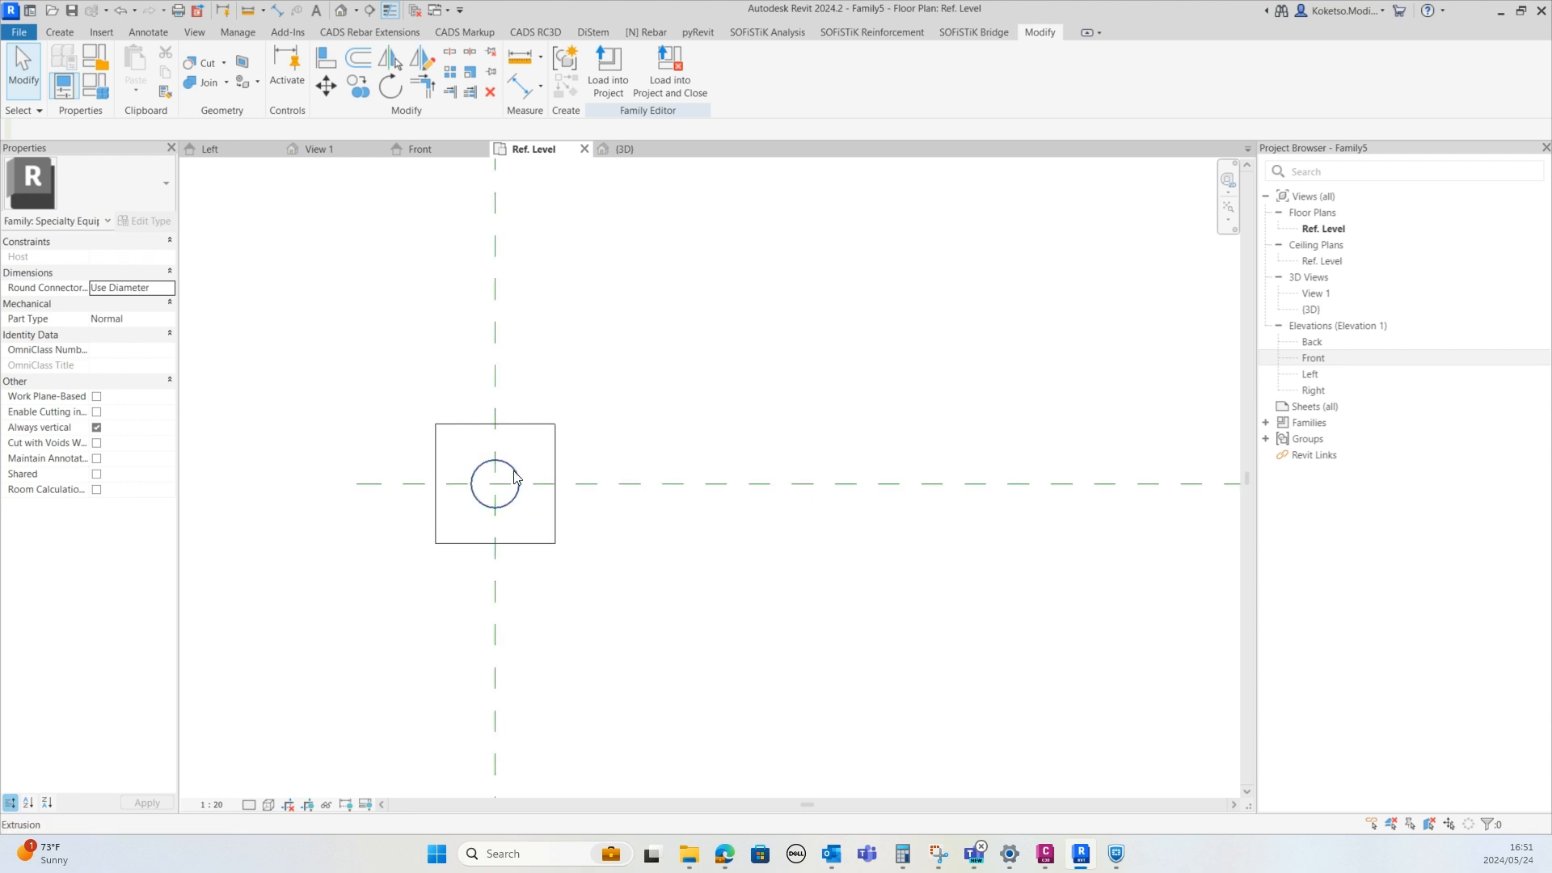
scroll(453, 401, up, 1)
scroll(453, 499, down, 5)
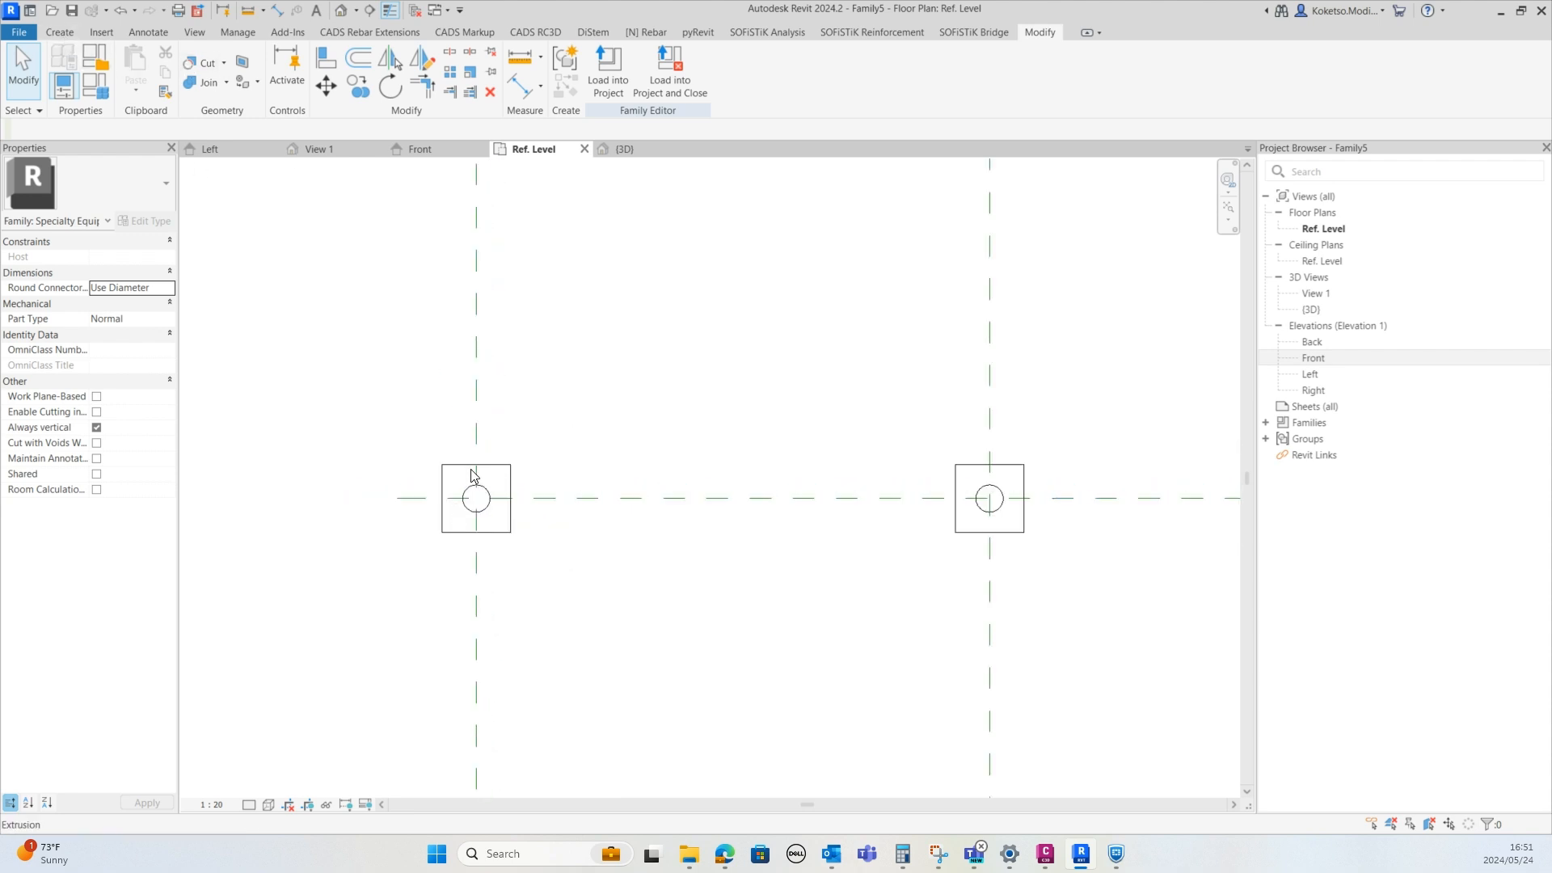
scroll(517, 386, down, 3)
middle_drag(515, 368, 520, 669)
scroll(487, 297, up, 6)
scroll(404, 230, up, 2)
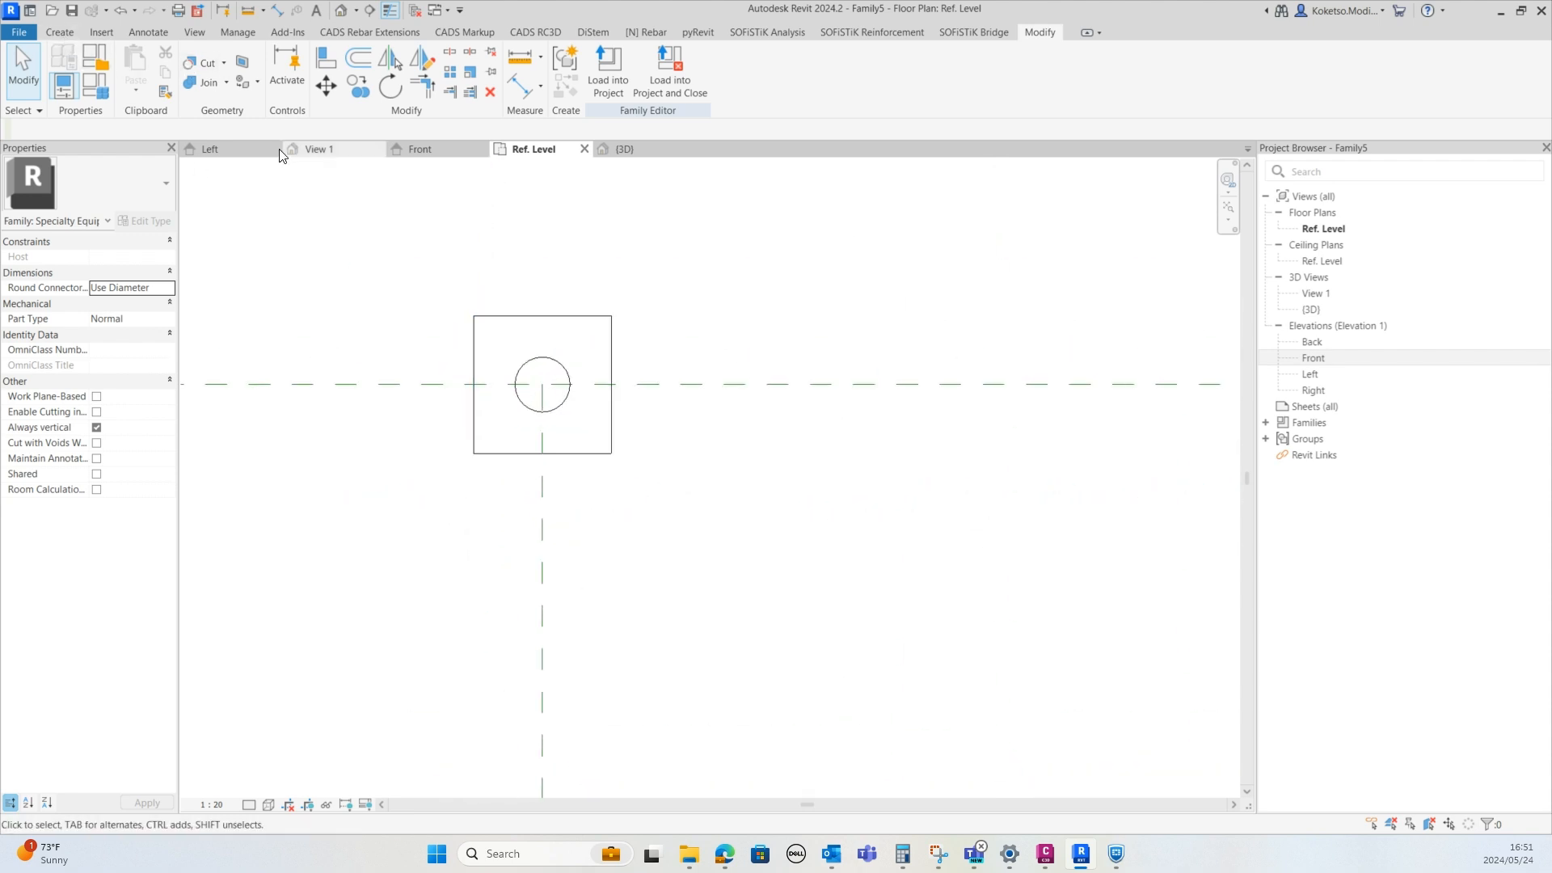
Create an extrusion from a 60 mm radius circle centred on the top-left post and finish it
click(69, 31)
click(138, 69)
scroll(489, 262, up, 3)
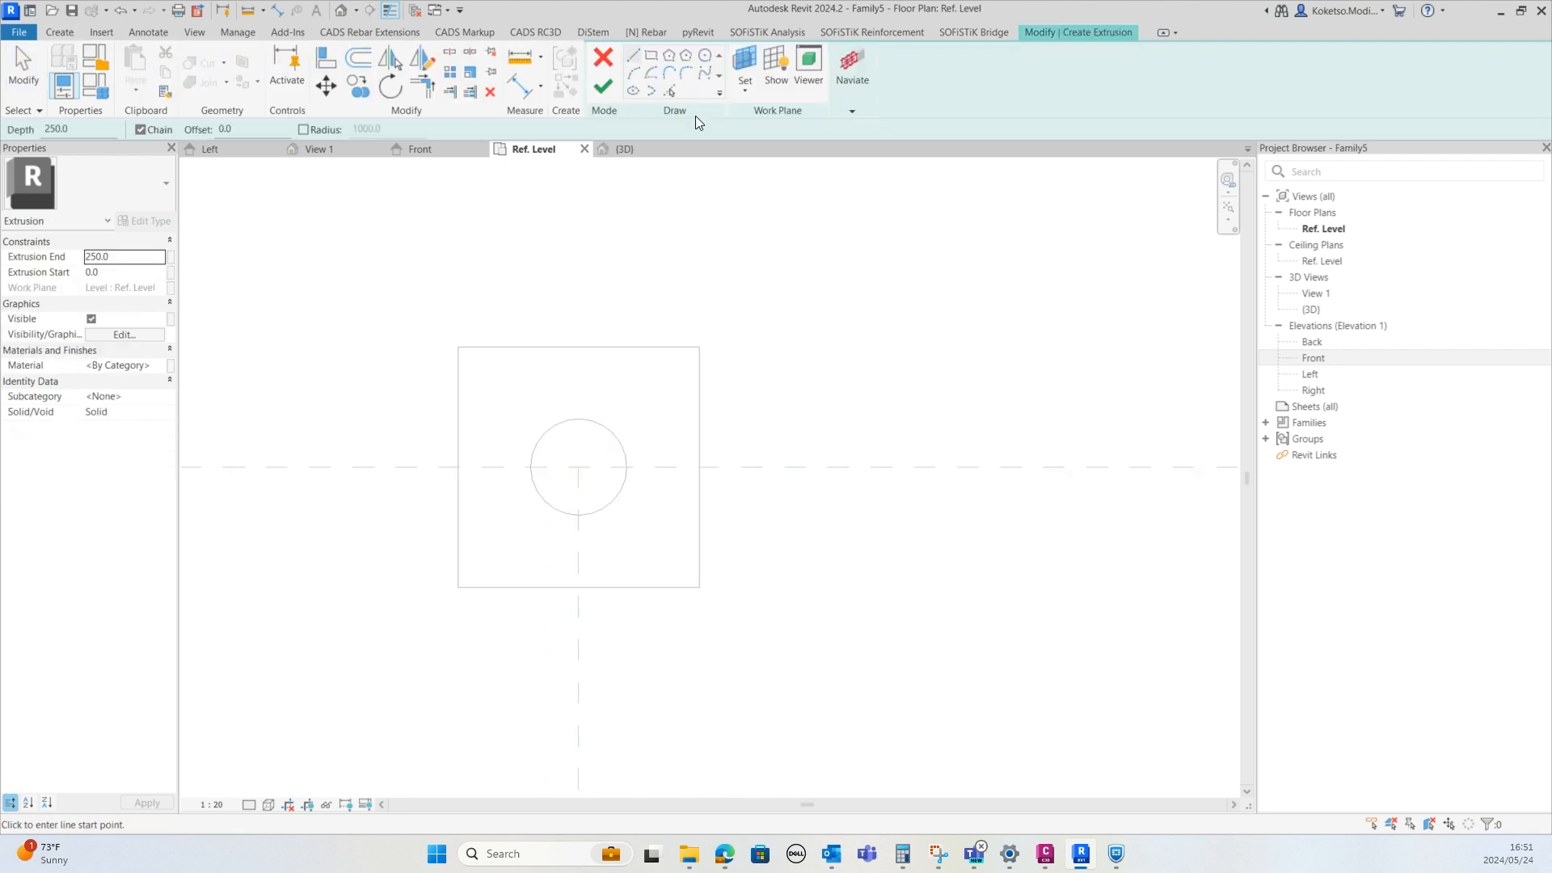
click(673, 85)
scroll(624, 409, up, 1)
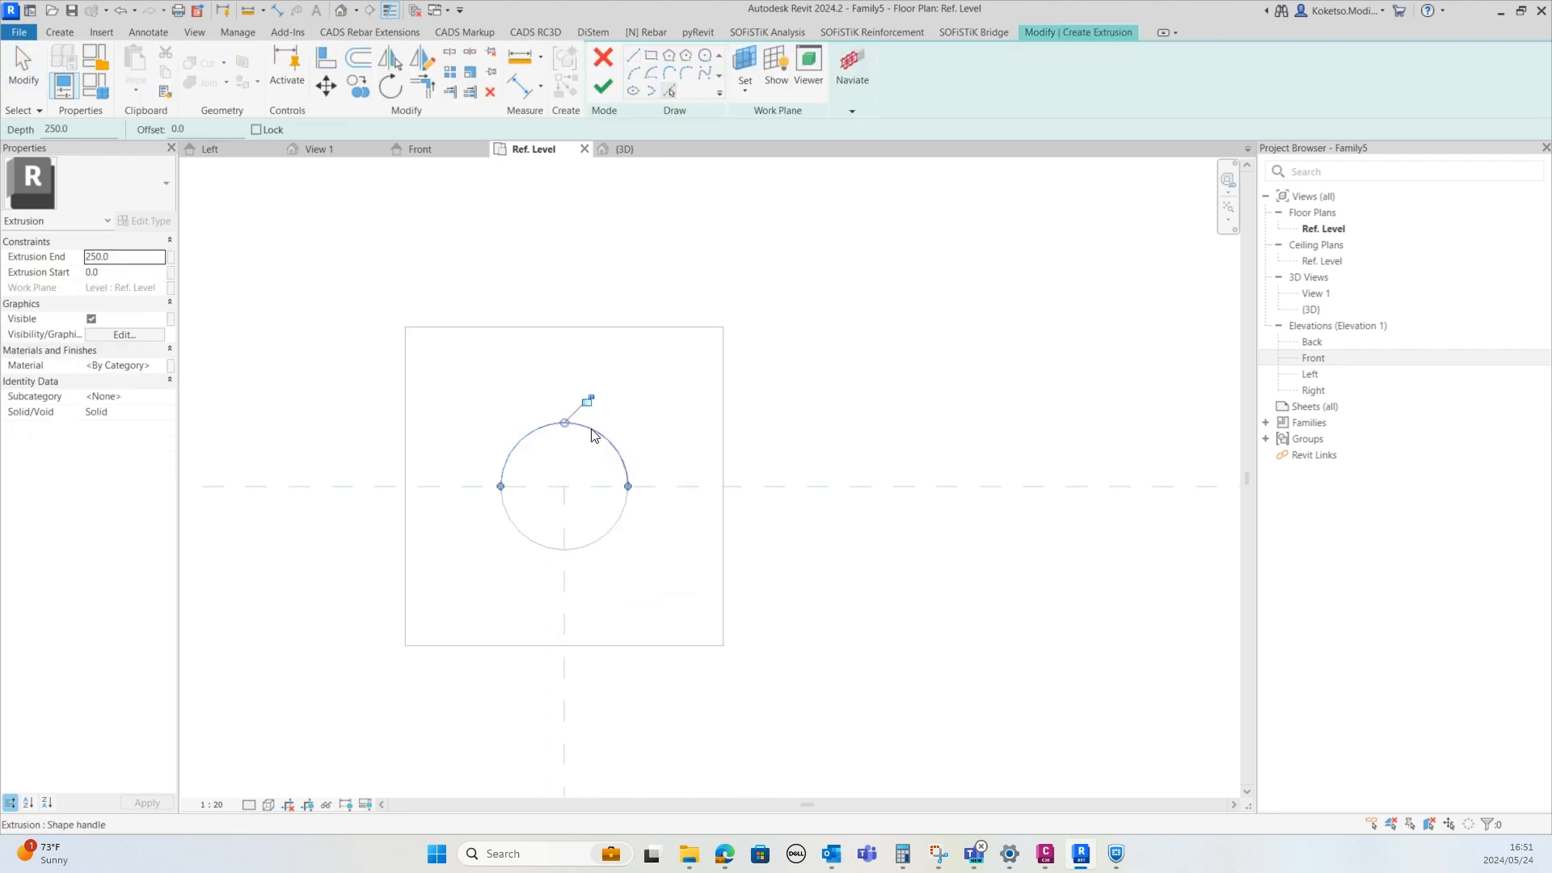
click(705, 56)
click(564, 486)
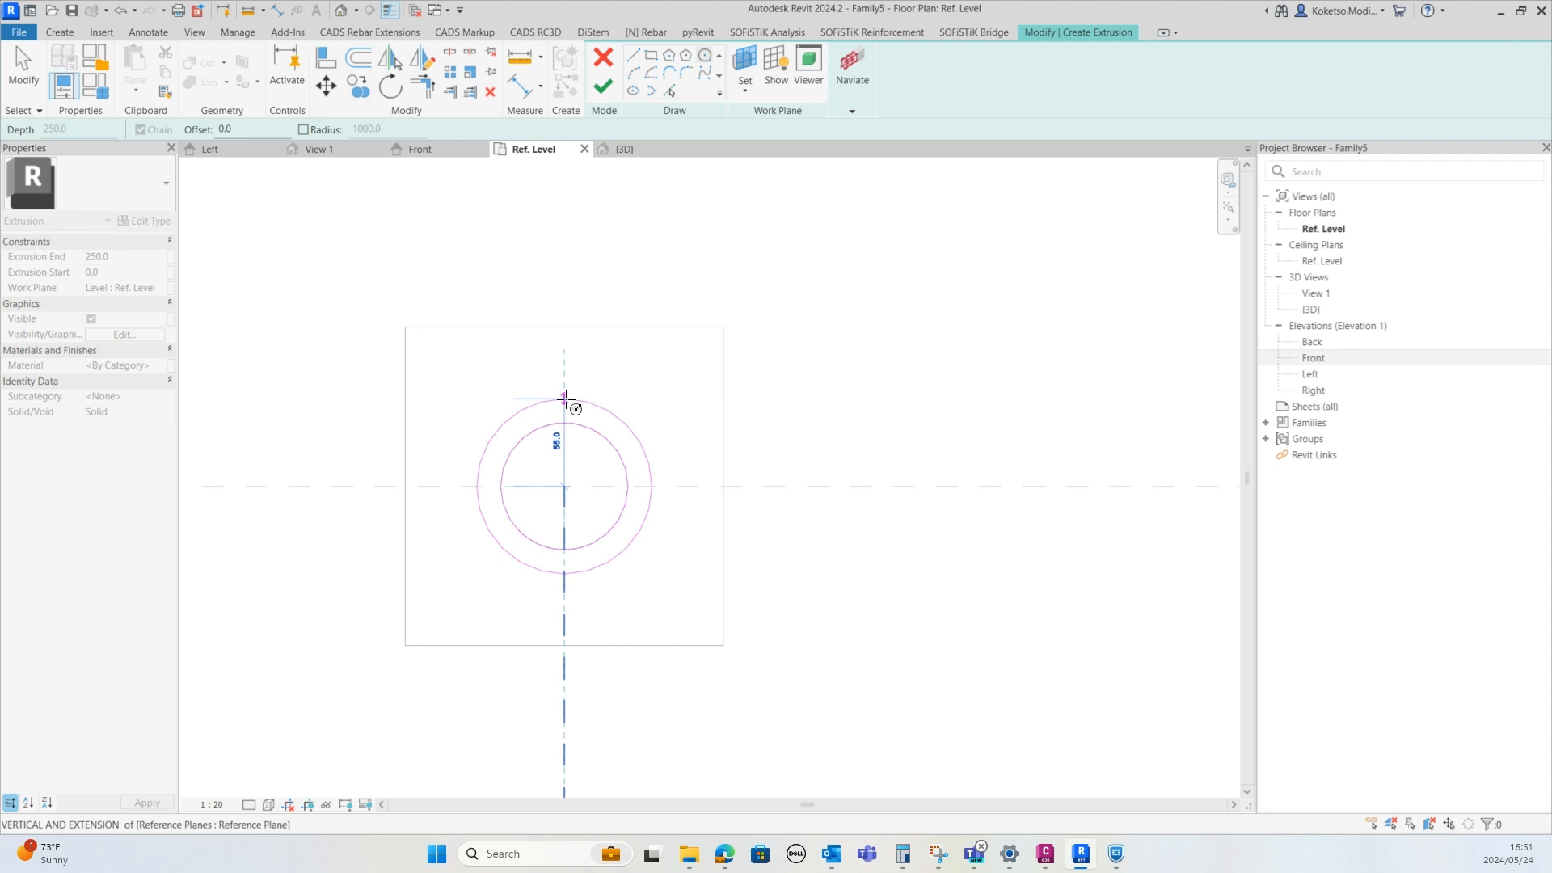
scroll(564, 398, up, 2)
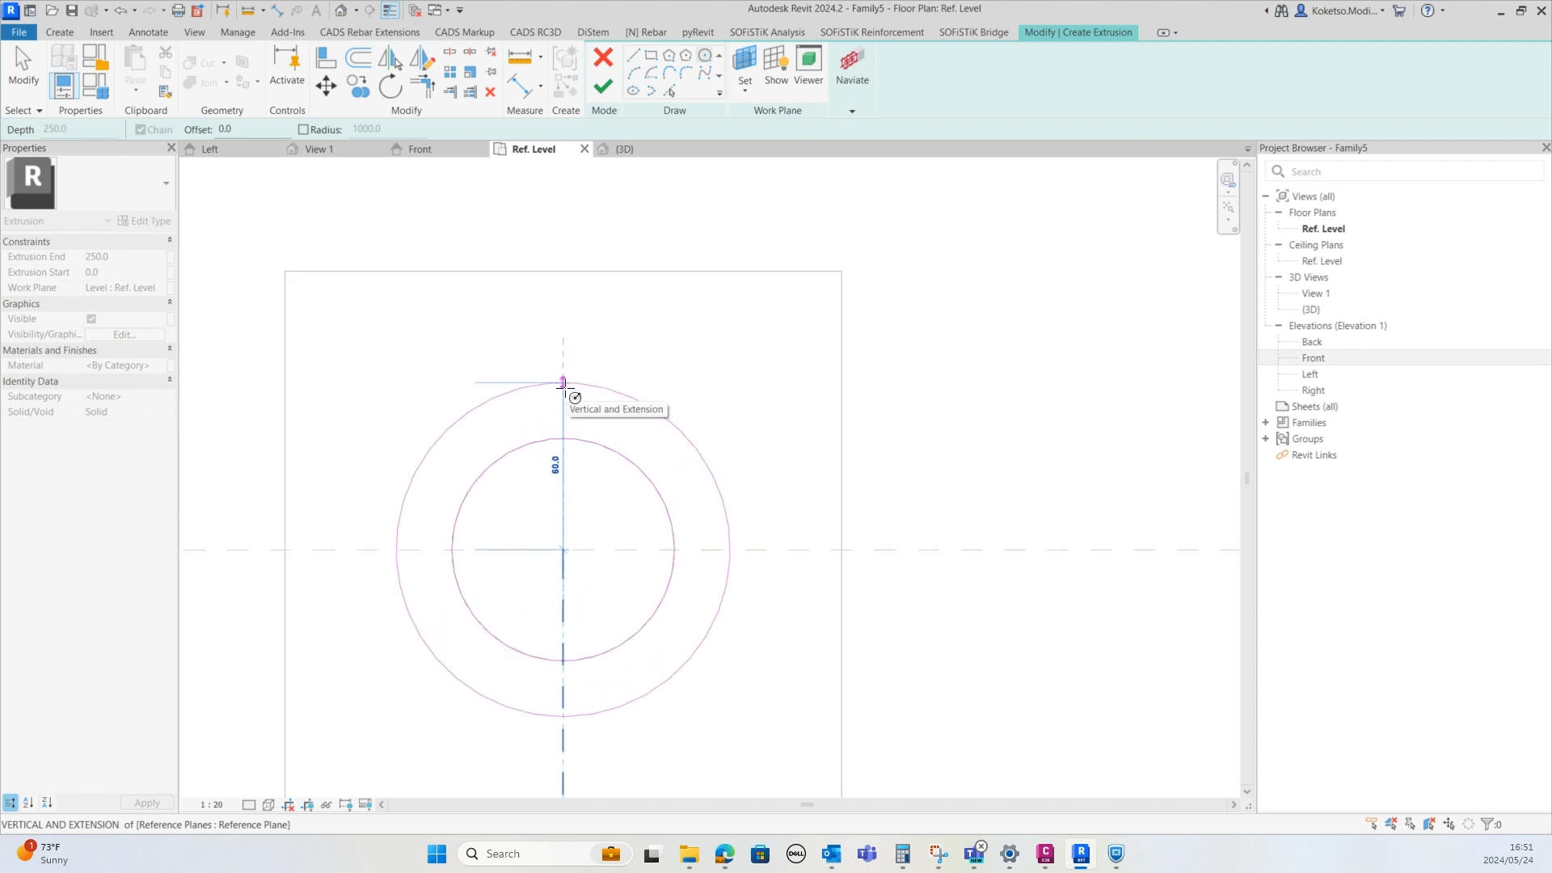
click(564, 383)
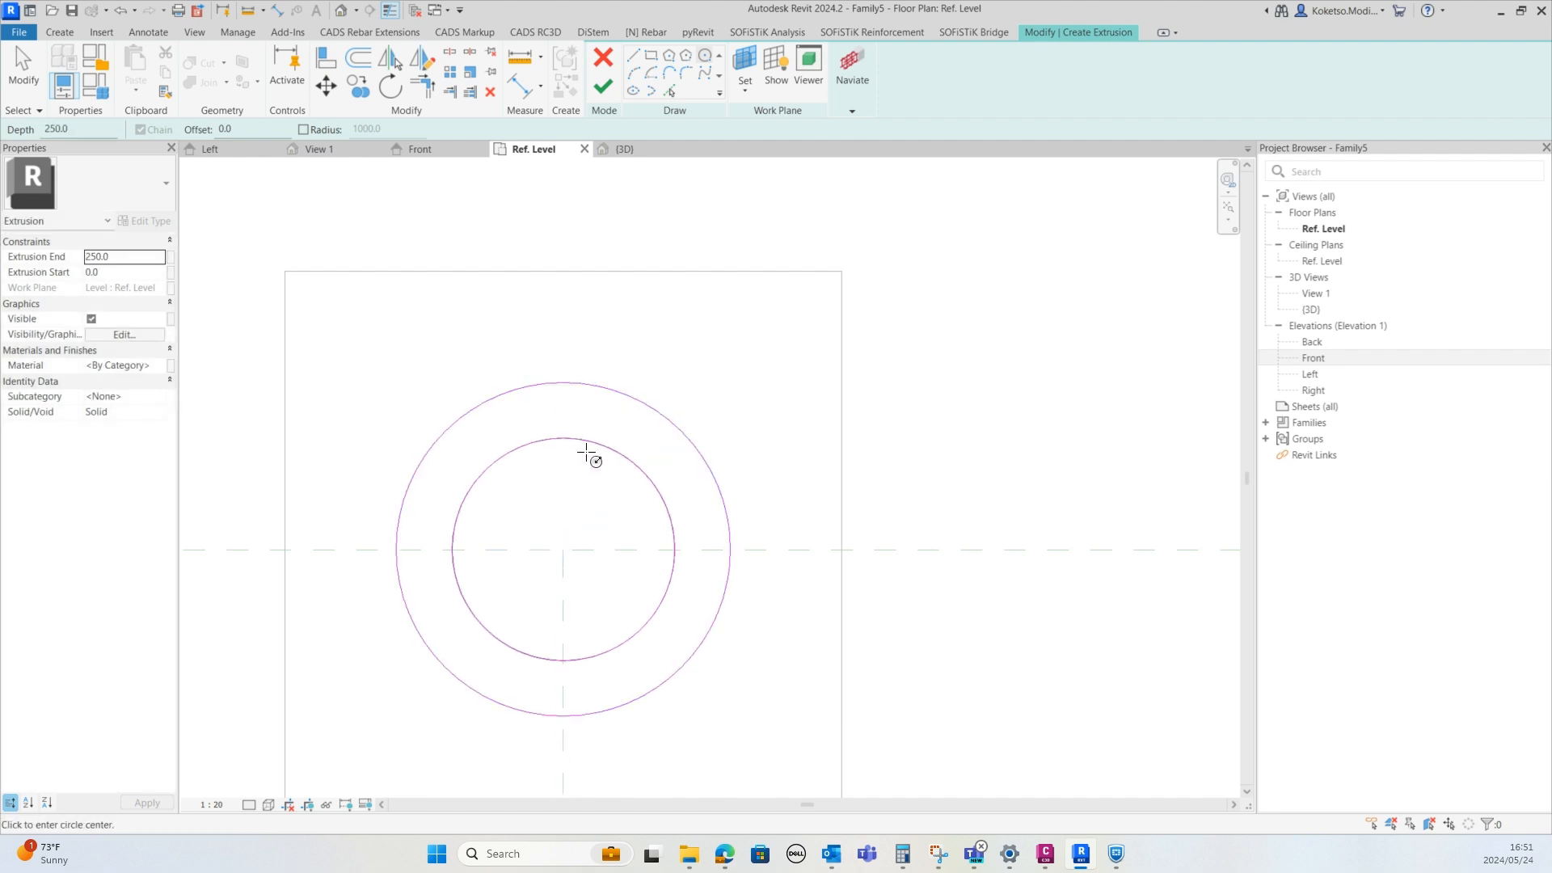
key(Escape)
key(Escape)
click(558, 550)
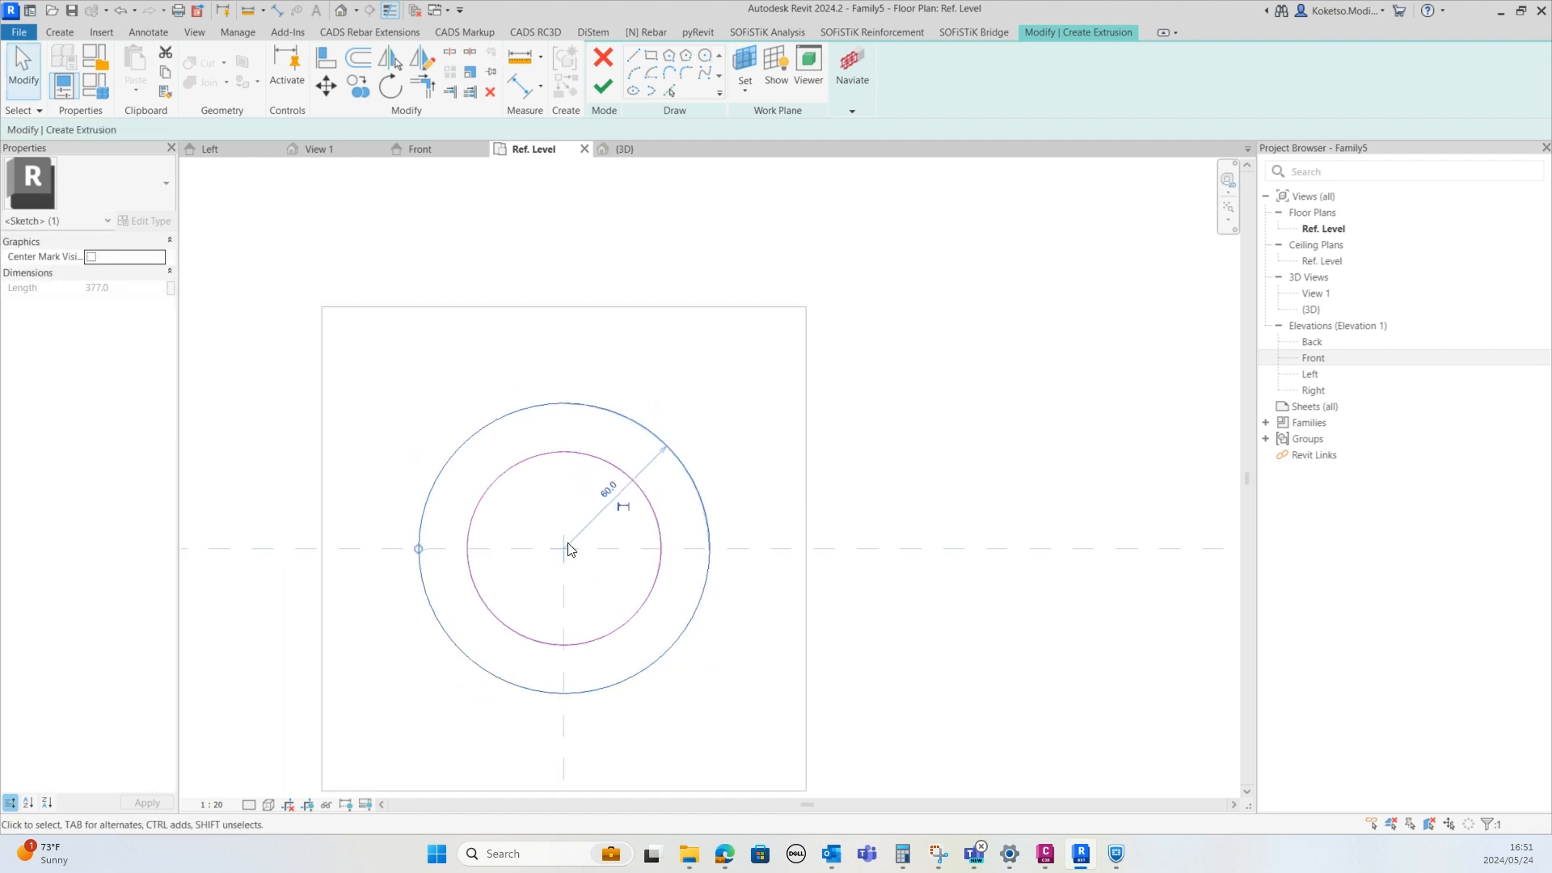
scroll(518, 558, down, 2)
scroll(538, 534, down, 2)
scroll(538, 472, down, 1)
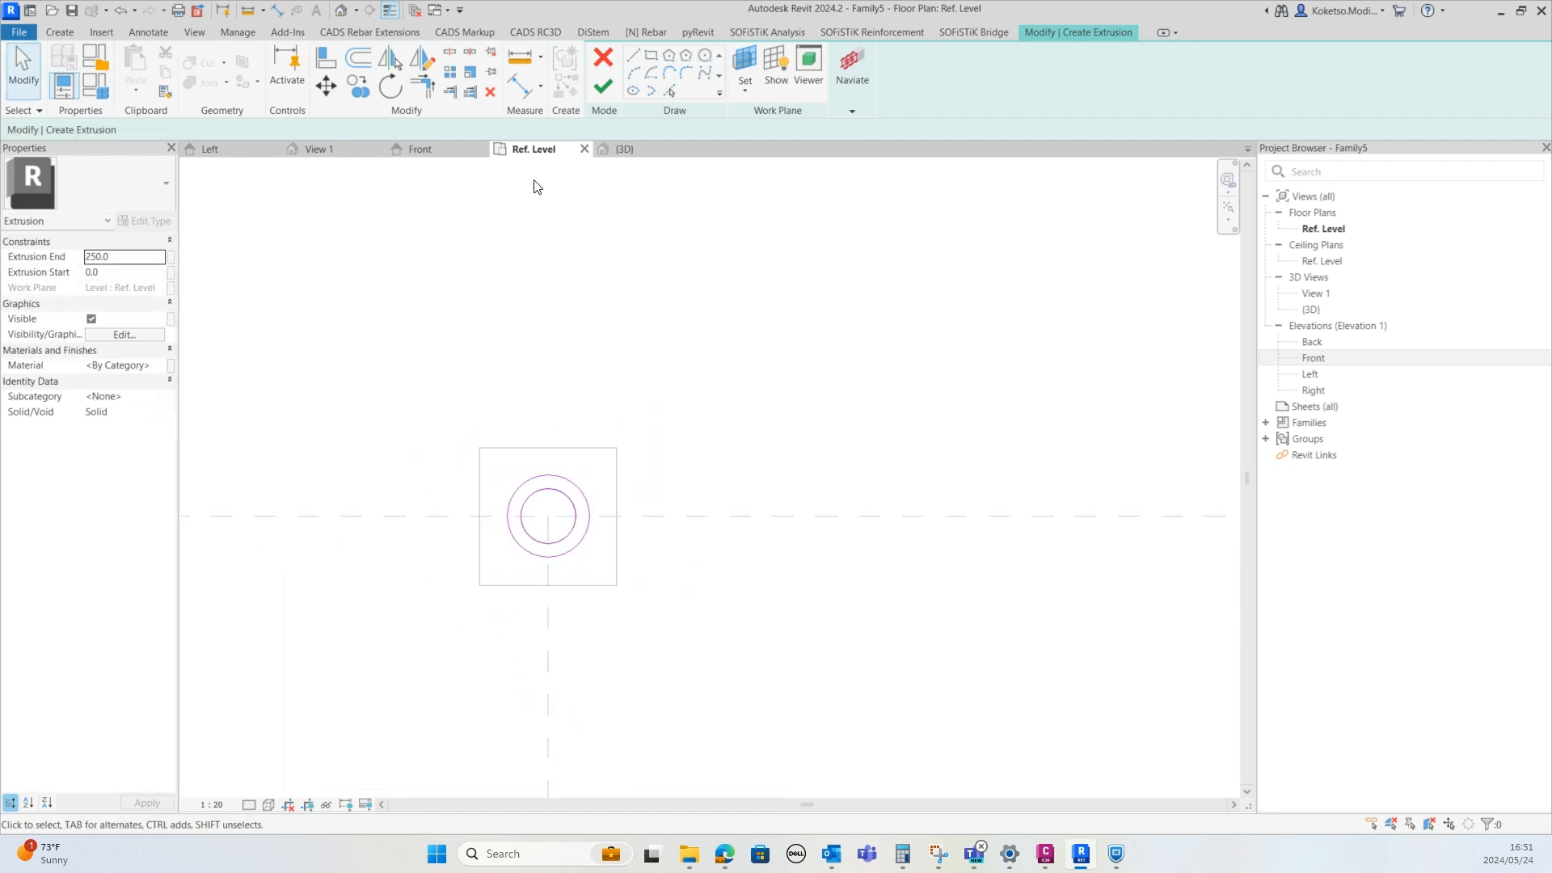
click(602, 86)
In the Front elevation, stretch the collar's top to the upper horizontal reference plane, 1170 mm, and lock it
click(424, 150)
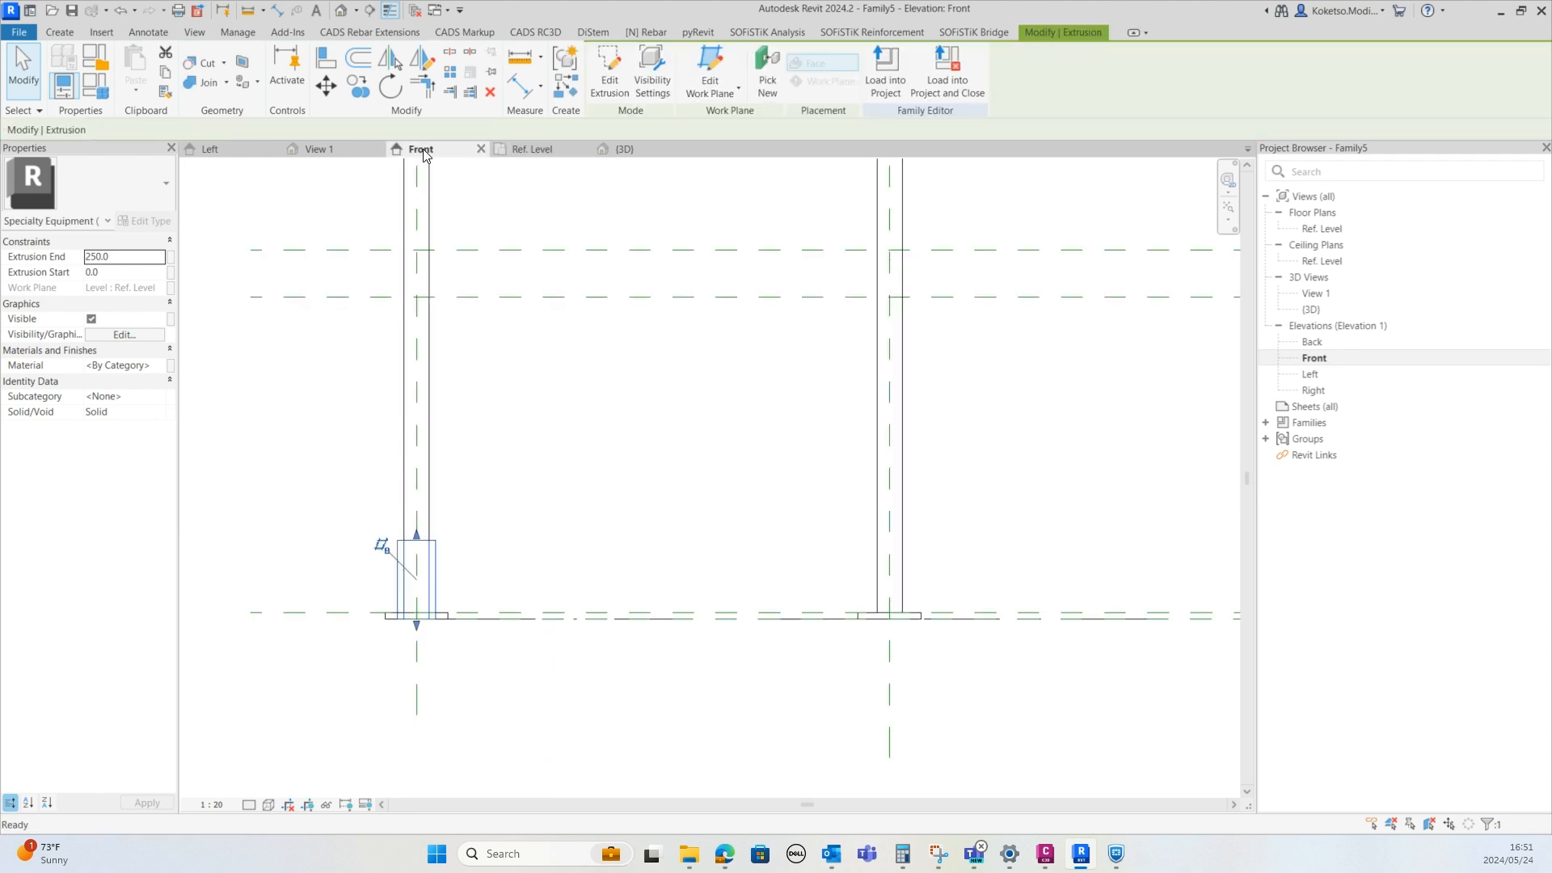
scroll(485, 461, down, 2)
scroll(457, 582, up, 1)
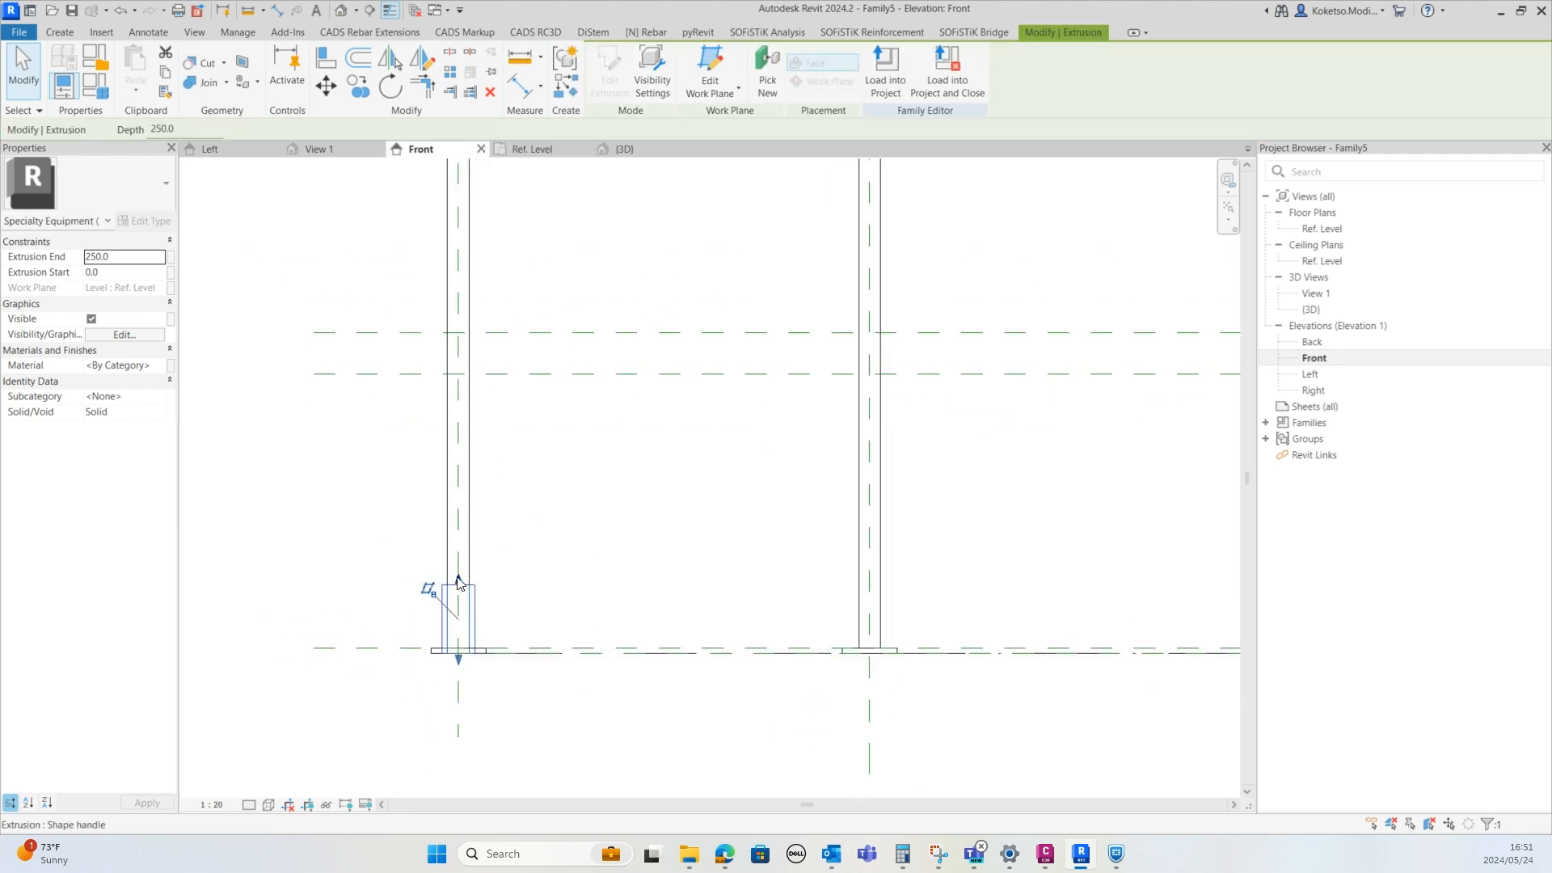
drag(457, 580, 457, 333)
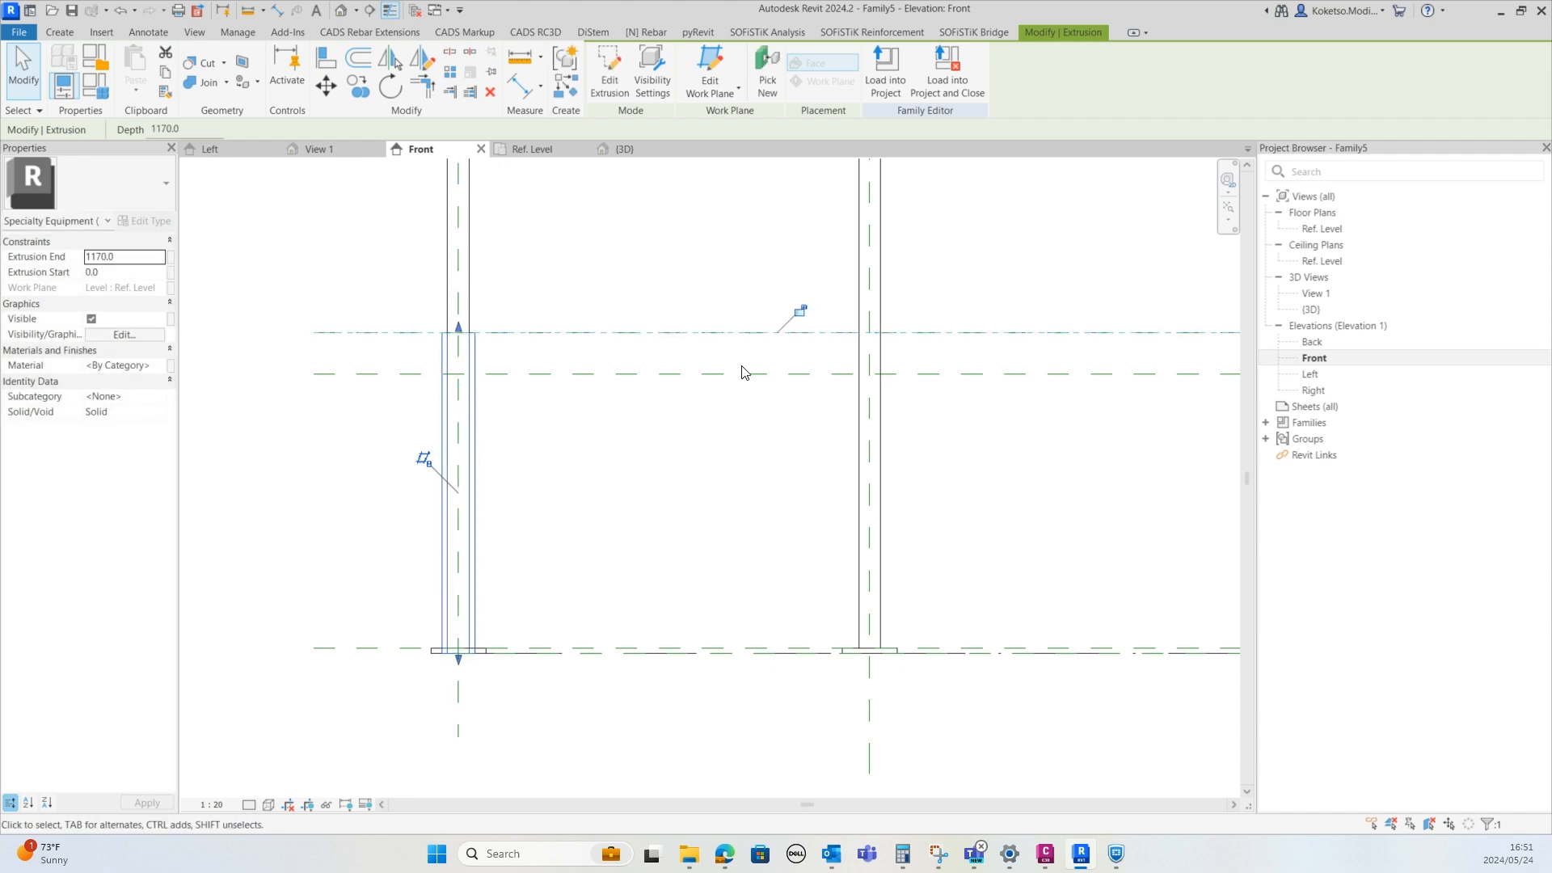
click(799, 312)
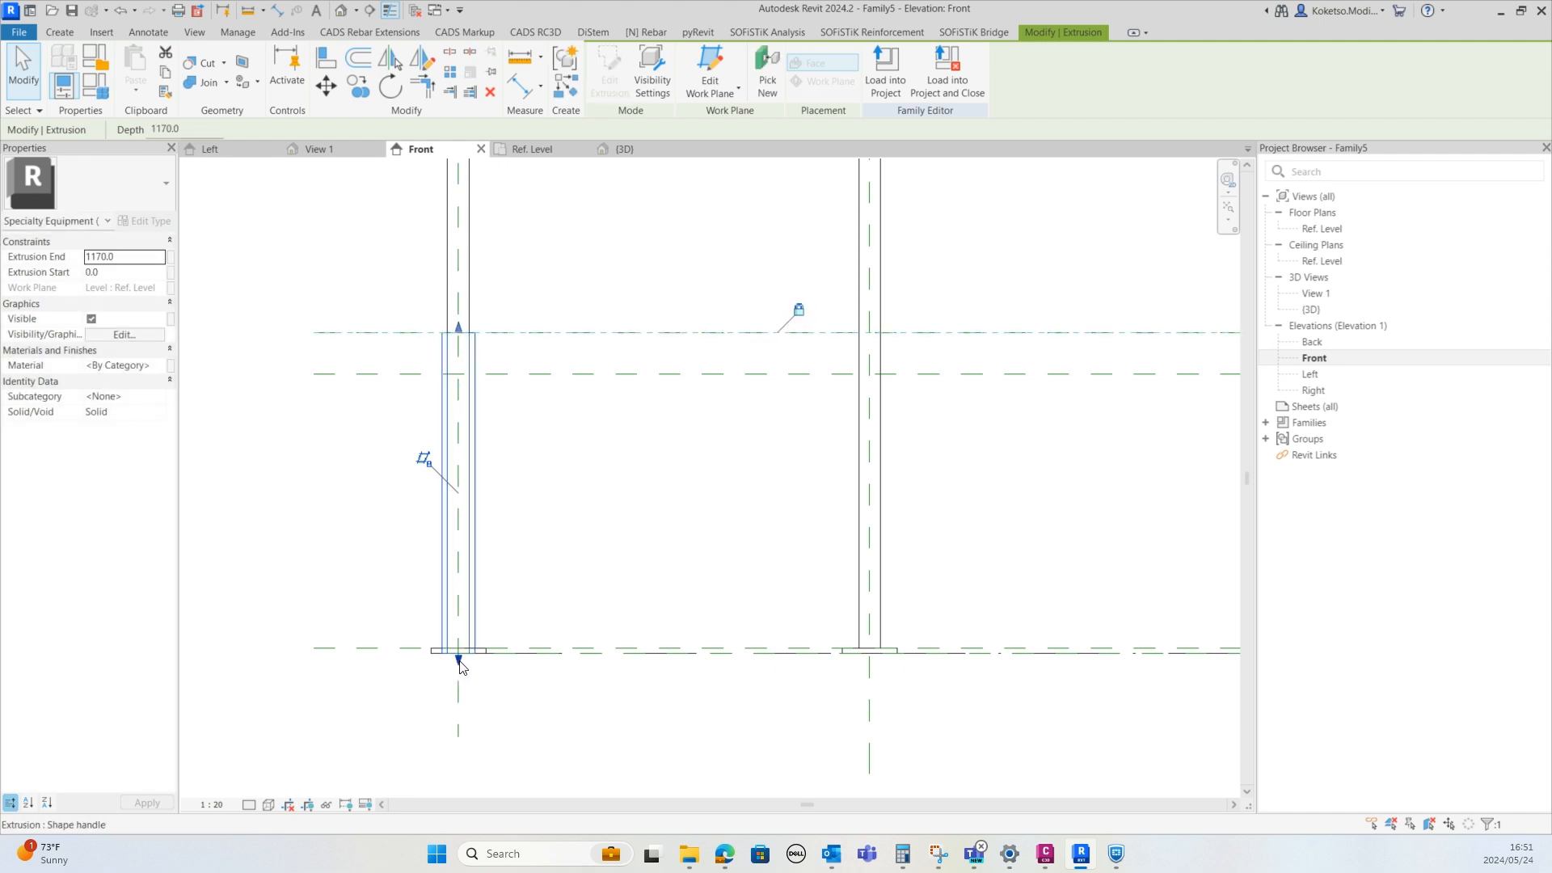
Raise the collar's bottom to the lower reference plane, 1020 mm, and lock it there
drag(459, 661, 461, 374)
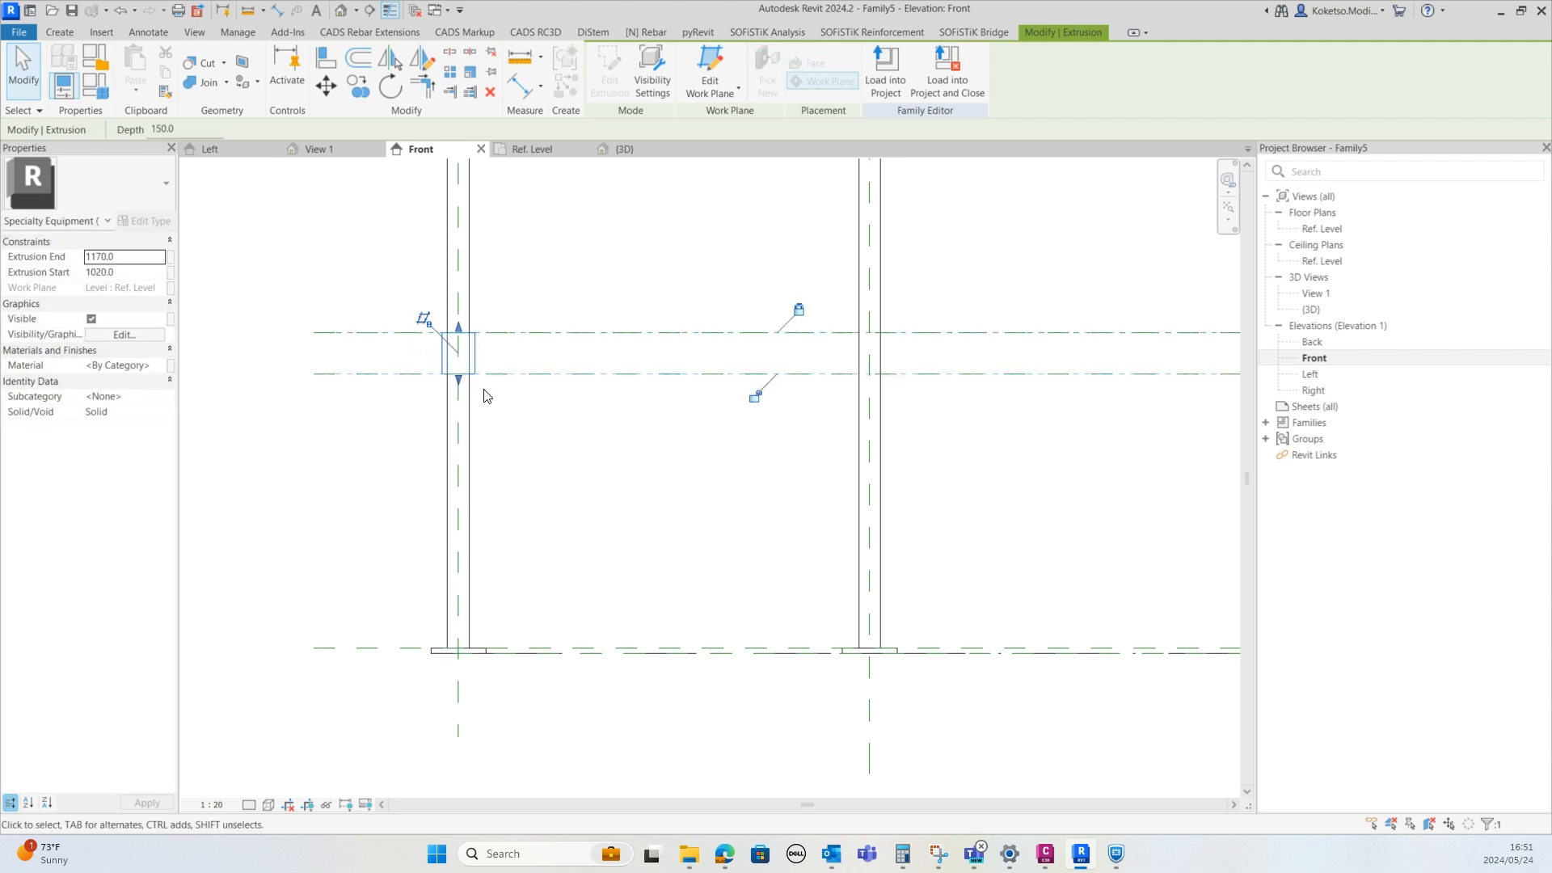
click(754, 398)
scroll(417, 561, down, 2)
click(426, 561)
scroll(462, 429, up, 2)
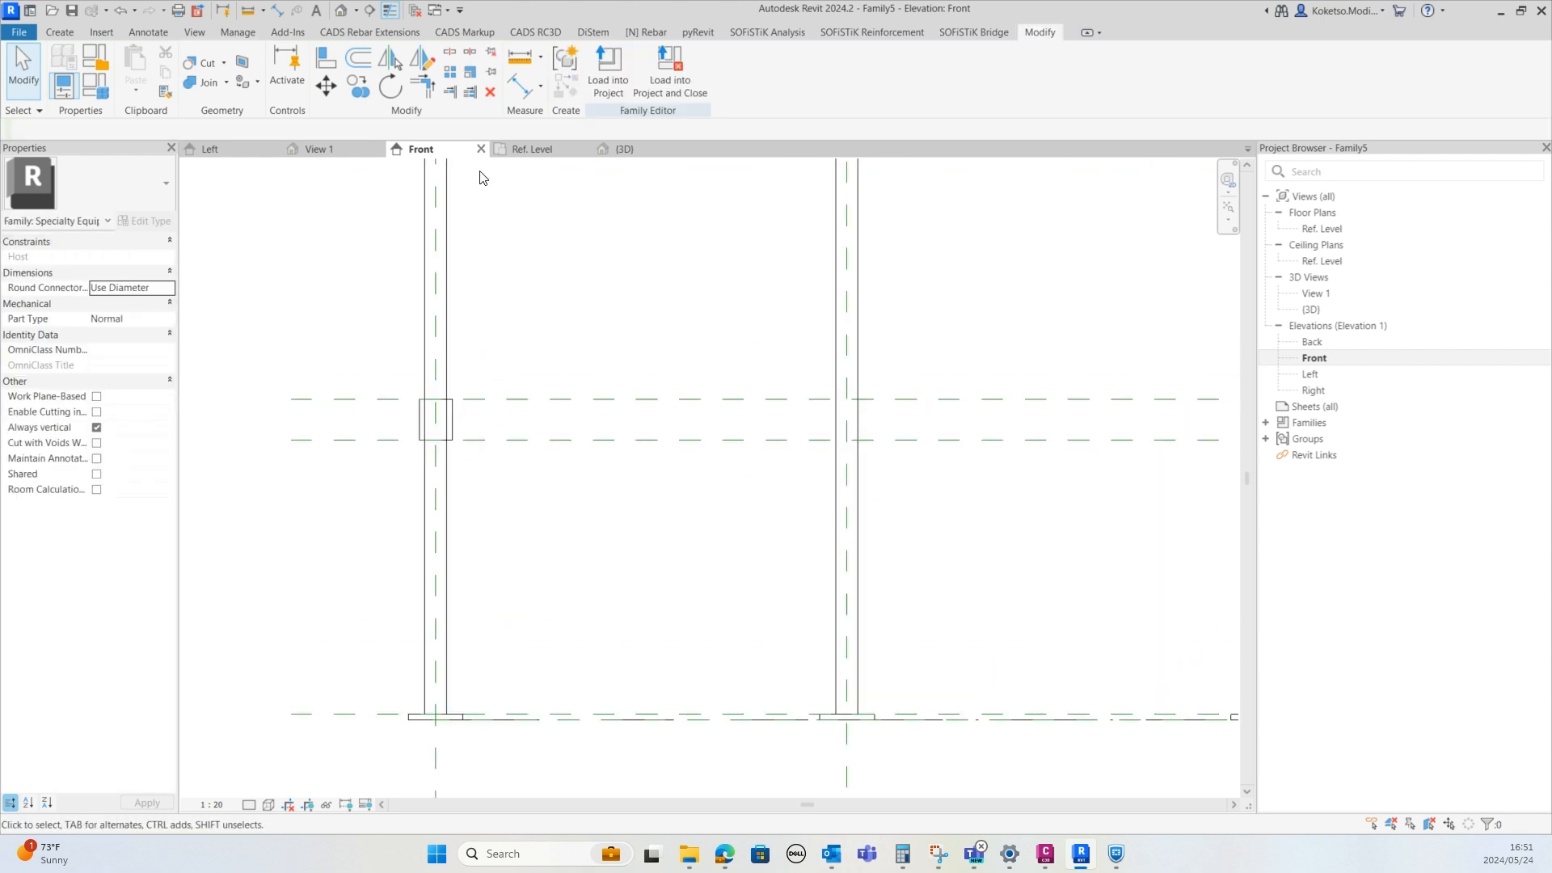
Copy the collar from the top-left post to the middle-left and lower-left posts in the plan
click(624, 149)
scroll(711, 364, up, 5)
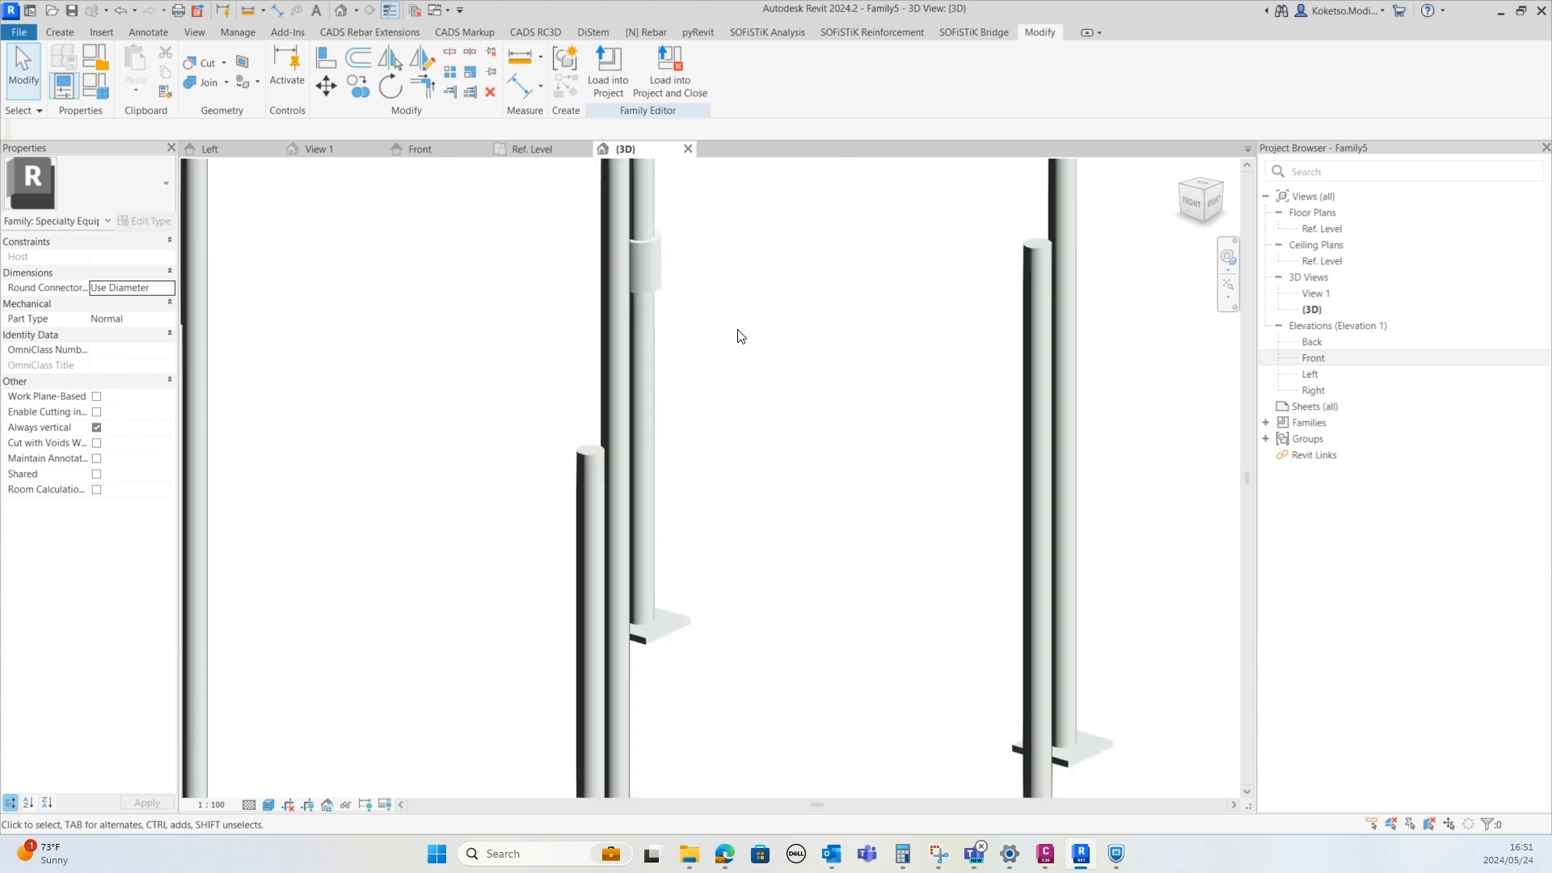
shift+middle_drag(740, 336, 886, 291)
click(919, 237)
scroll(395, 242, down, 3)
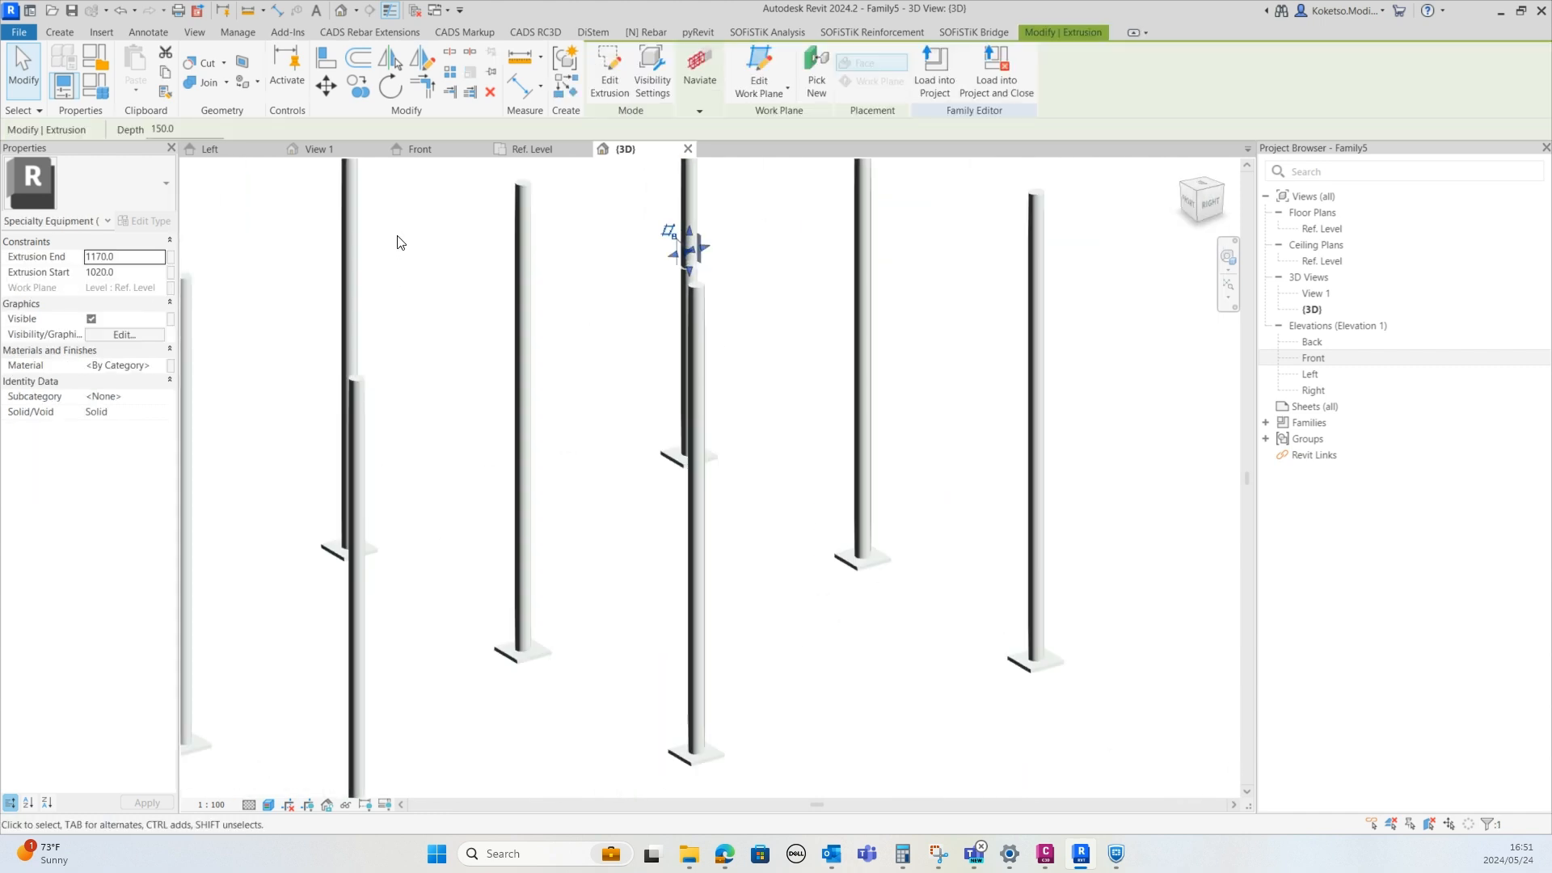
click(532, 149)
scroll(466, 475, up, 3)
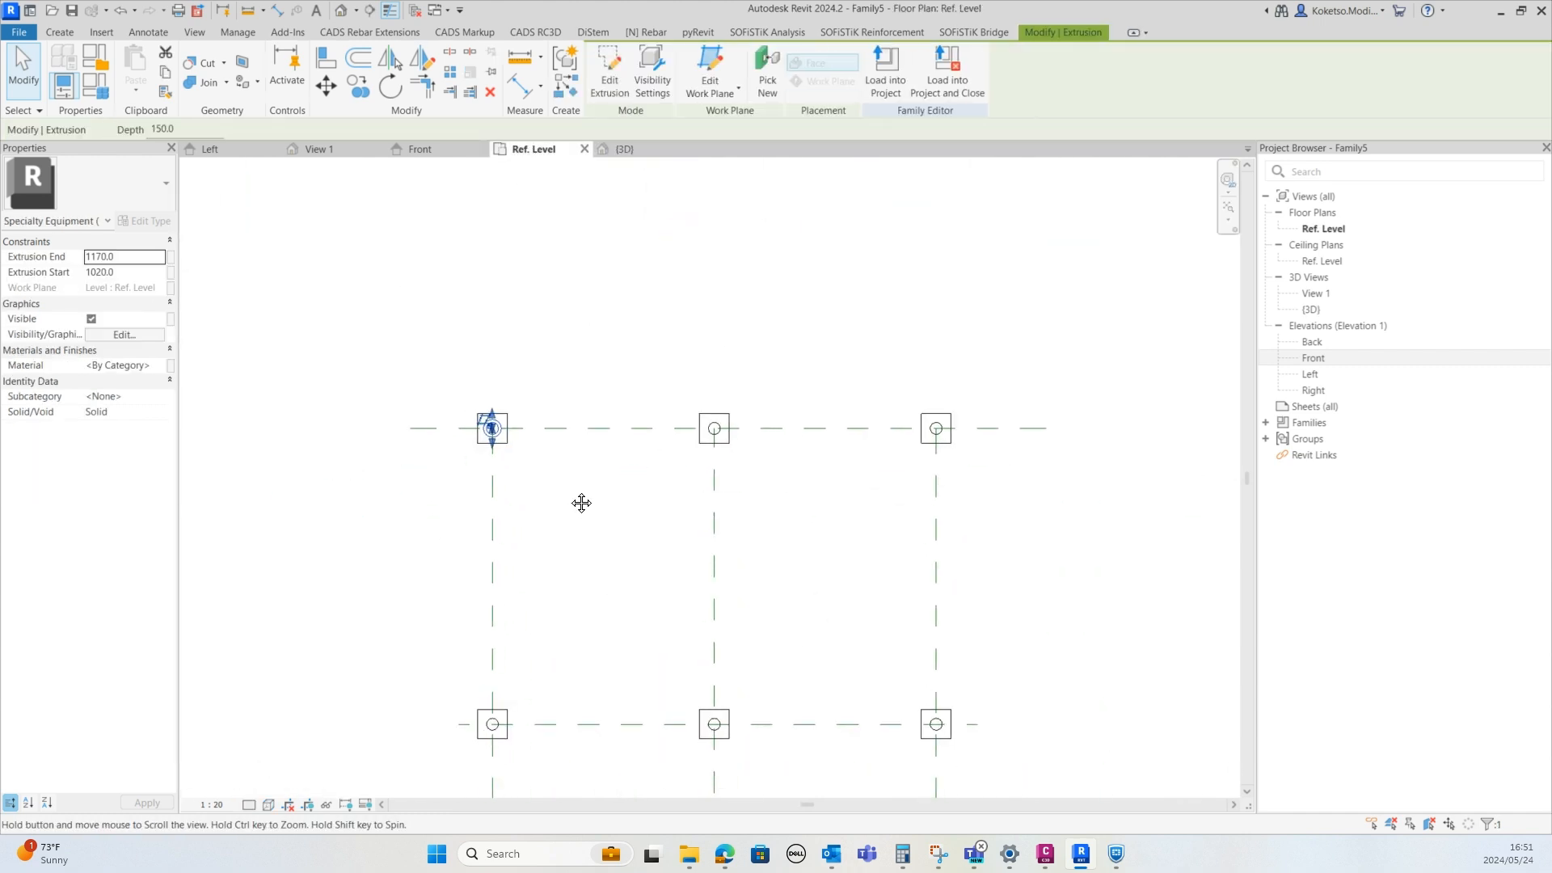
scroll(576, 453, down, 2)
click(358, 85)
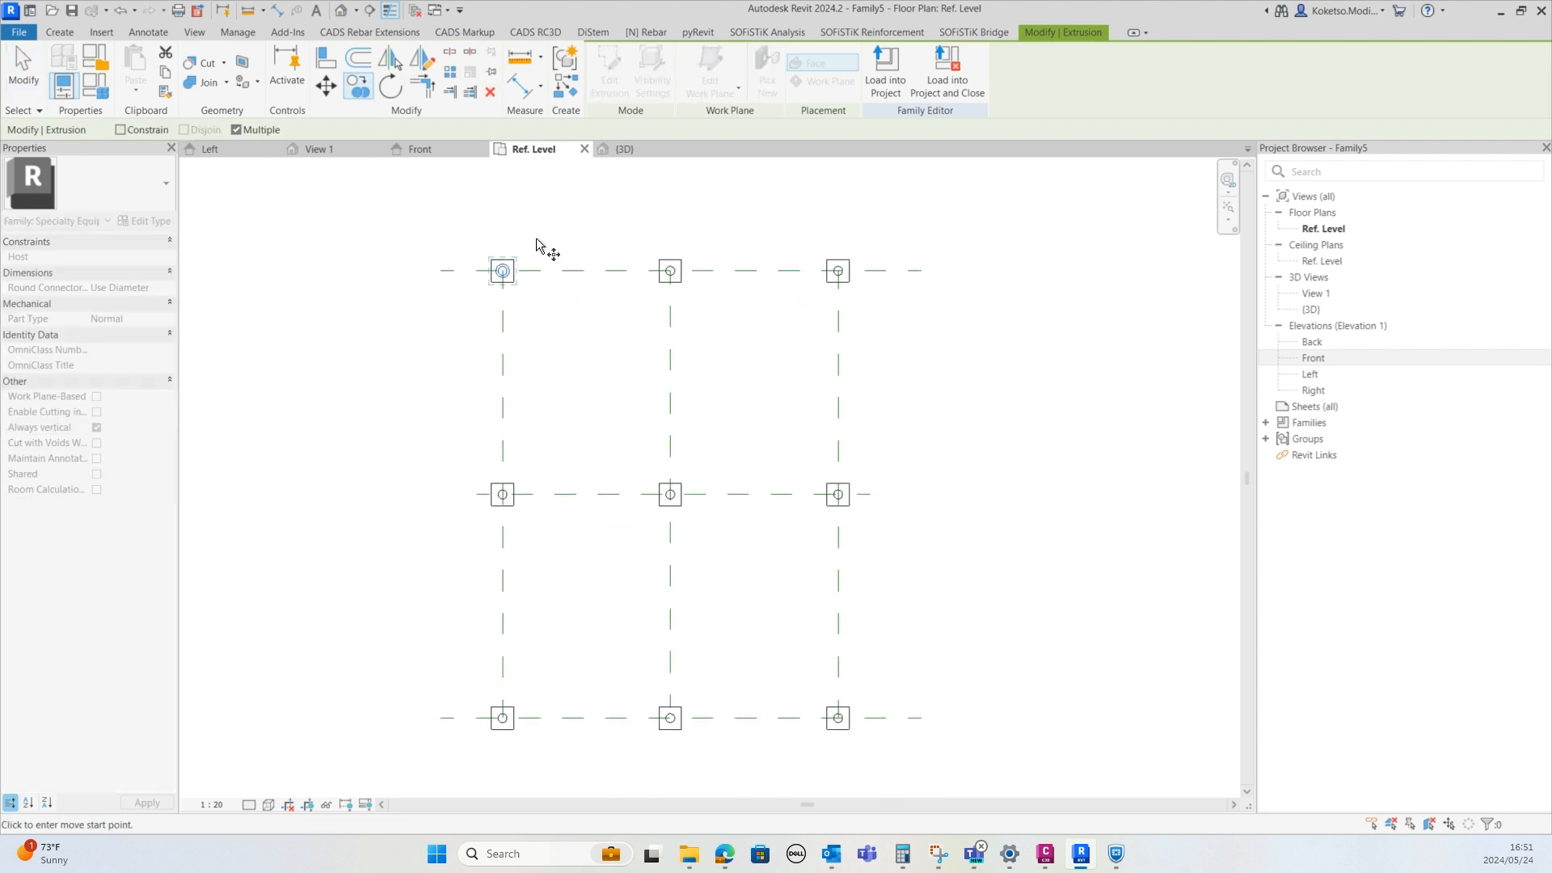
click(547, 273)
click(547, 495)
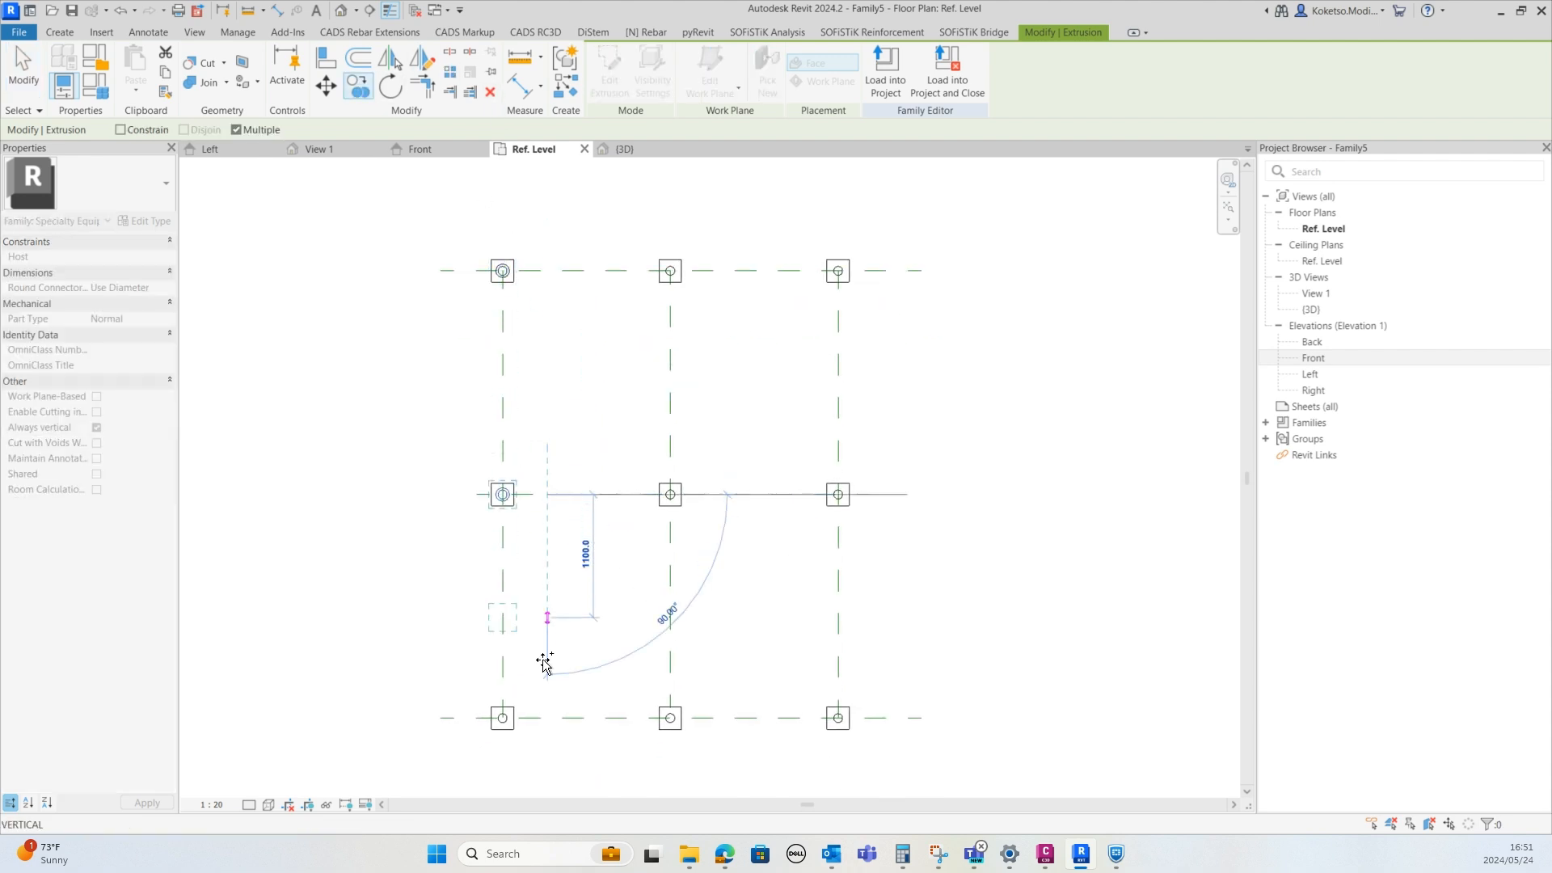
click(546, 718)
key(Escape)
key(Escape)
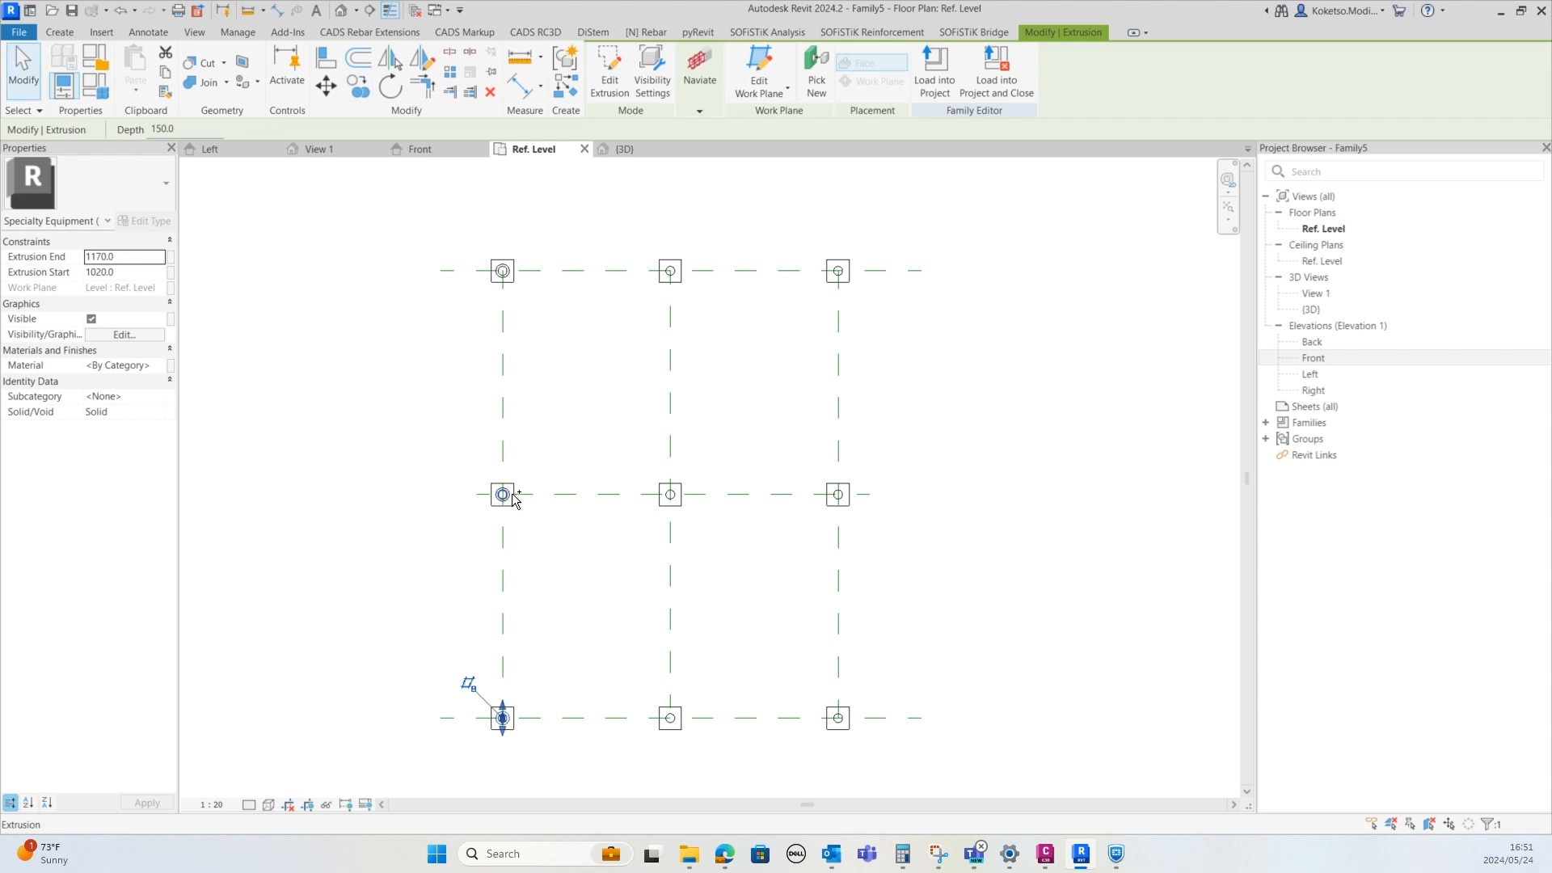
Copy the three collars of the left column of posts to the middle and right posts, 800 mm and 1500 mm across
scroll(512, 491, up, 3)
ctrl+click(511, 492)
middle_drag(509, 565, 500, 621)
scroll(499, 620, down, 2)
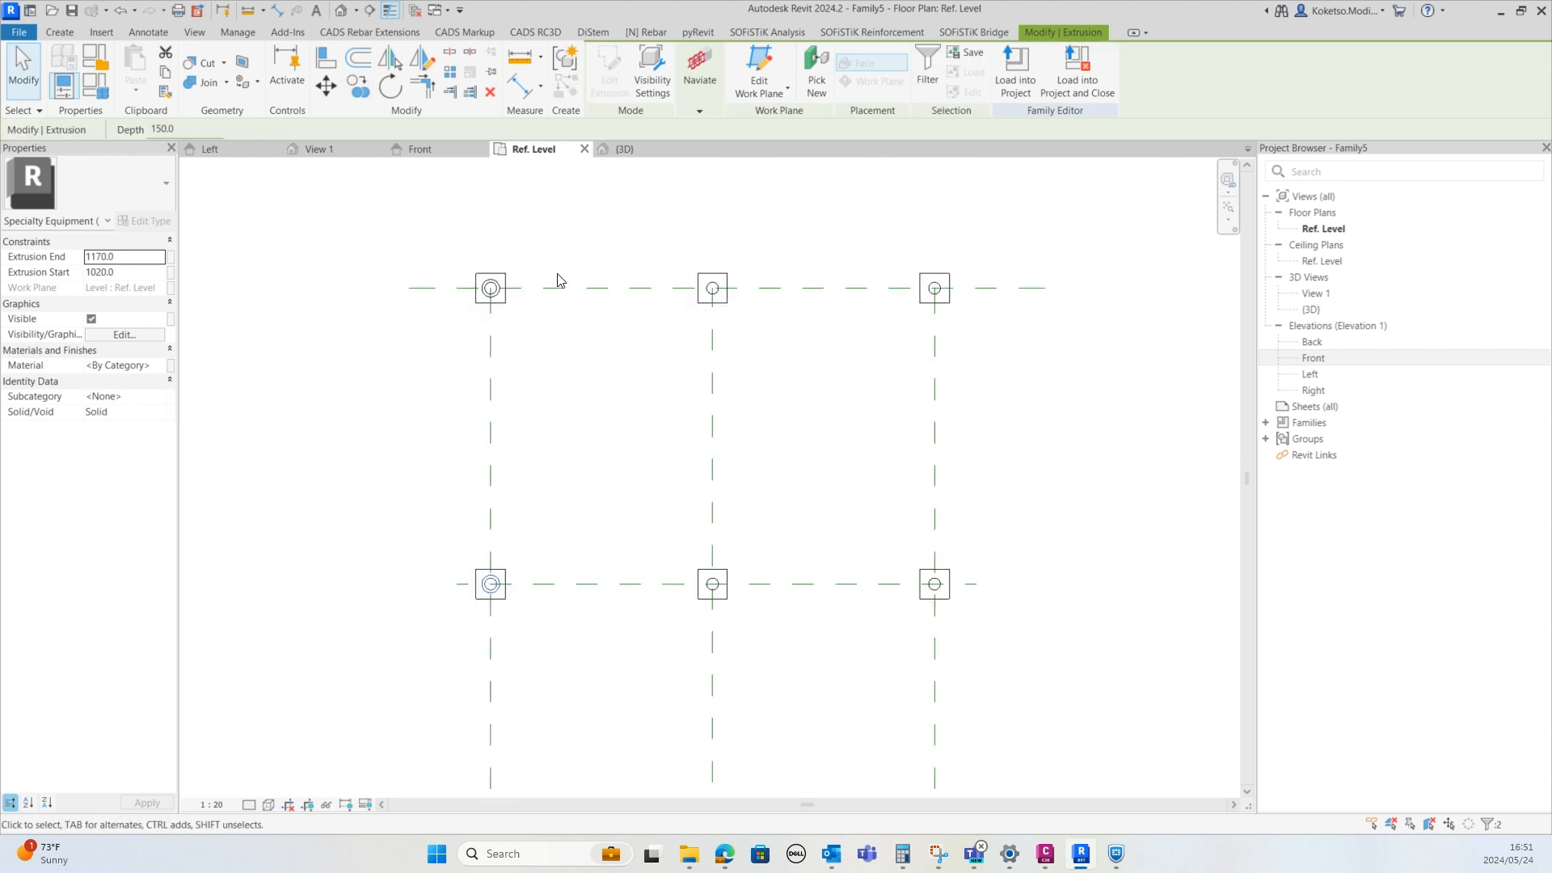
scroll(530, 272, up, 2)
scroll(491, 289, down, 3)
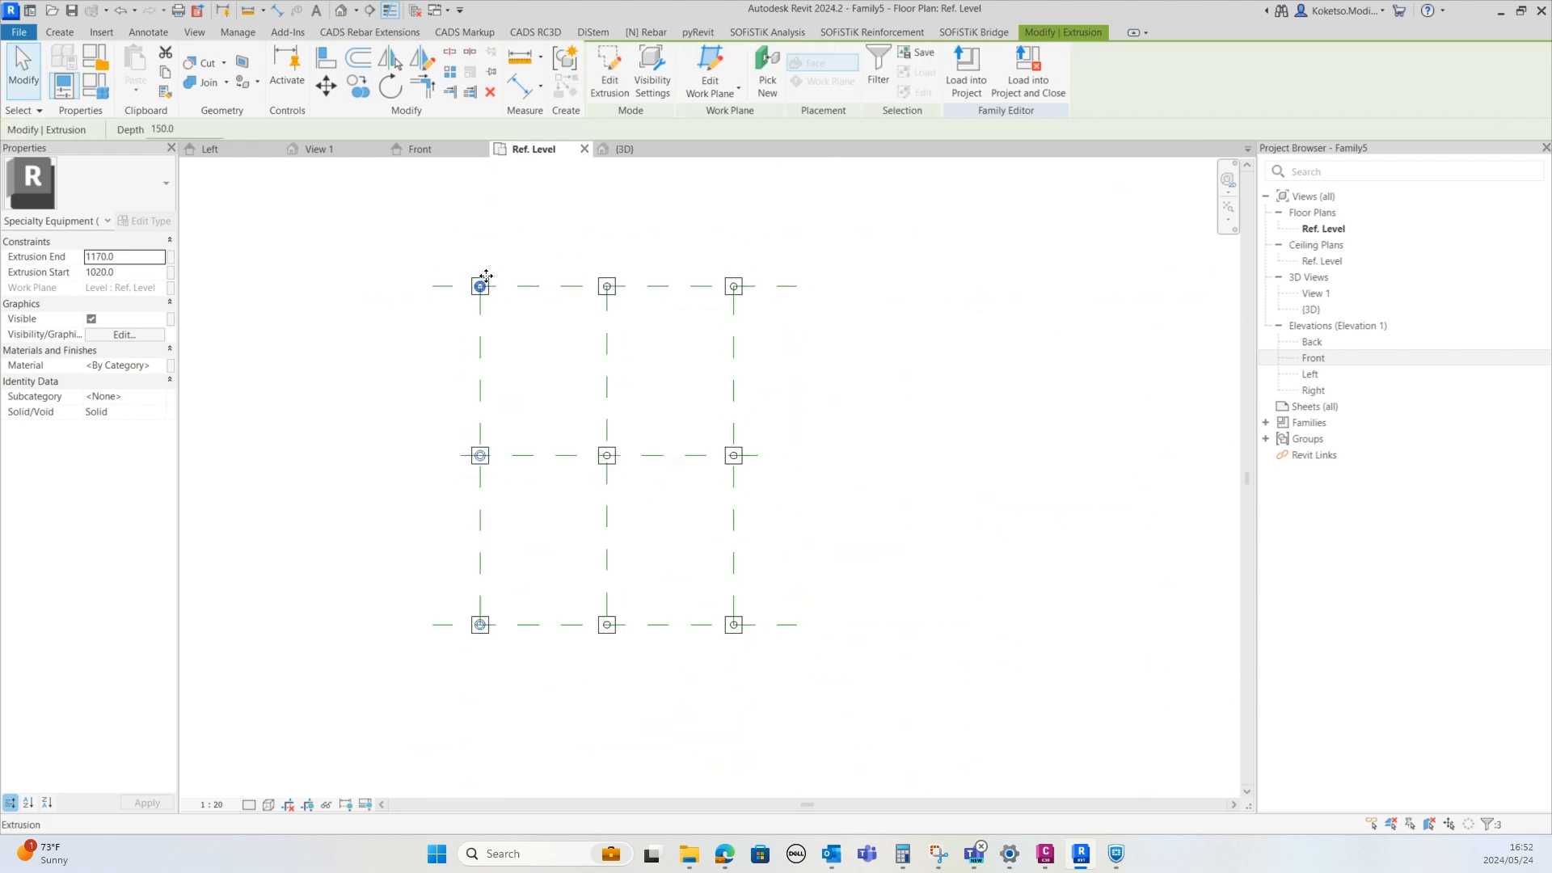
click(358, 85)
click(480, 398)
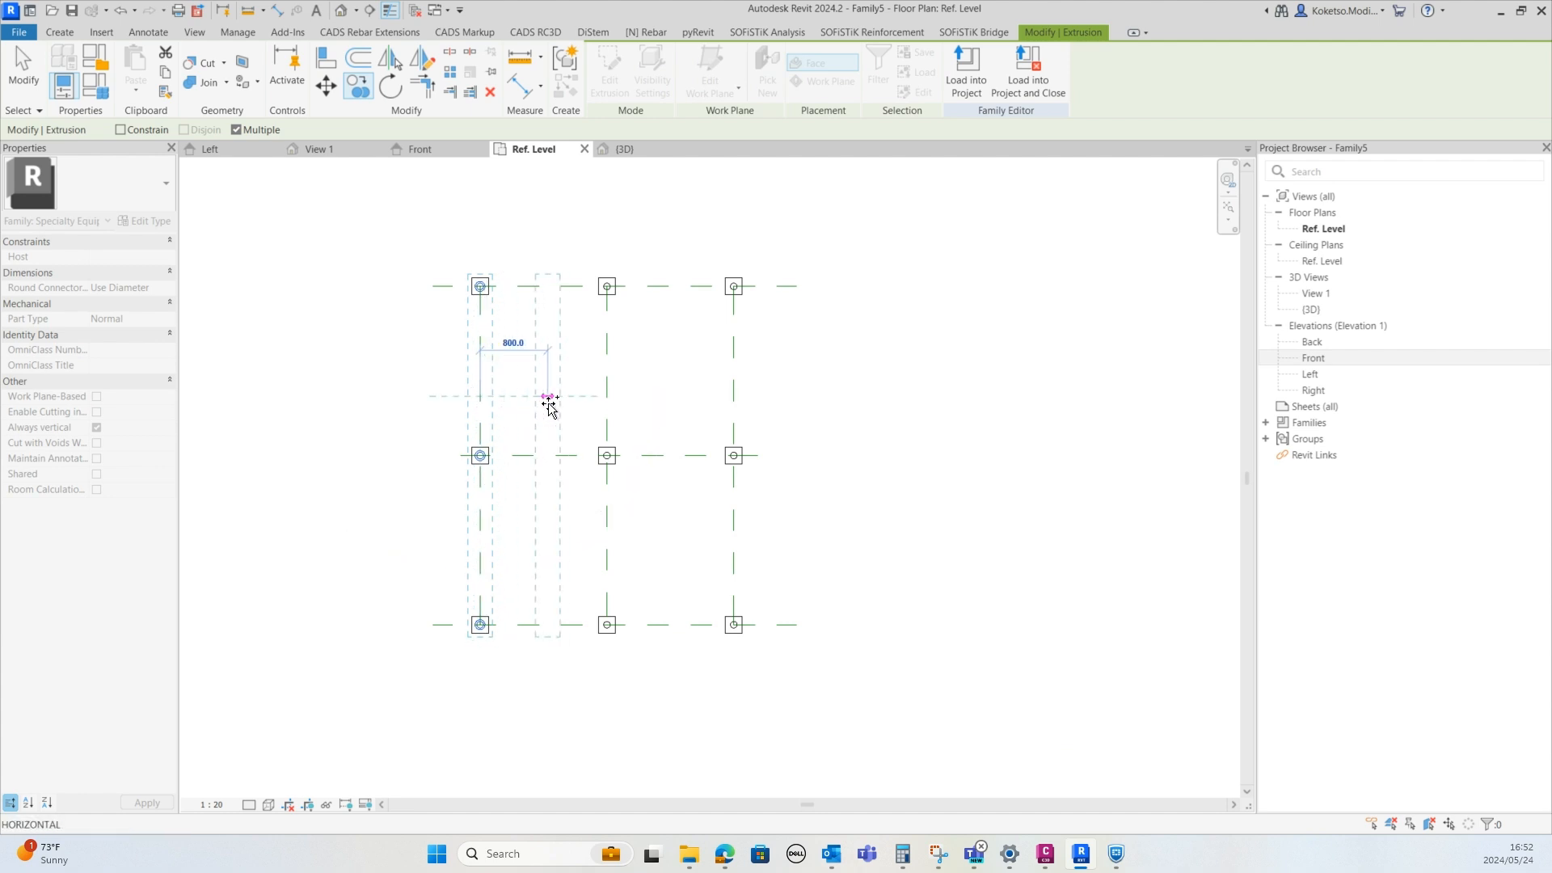
click(607, 397)
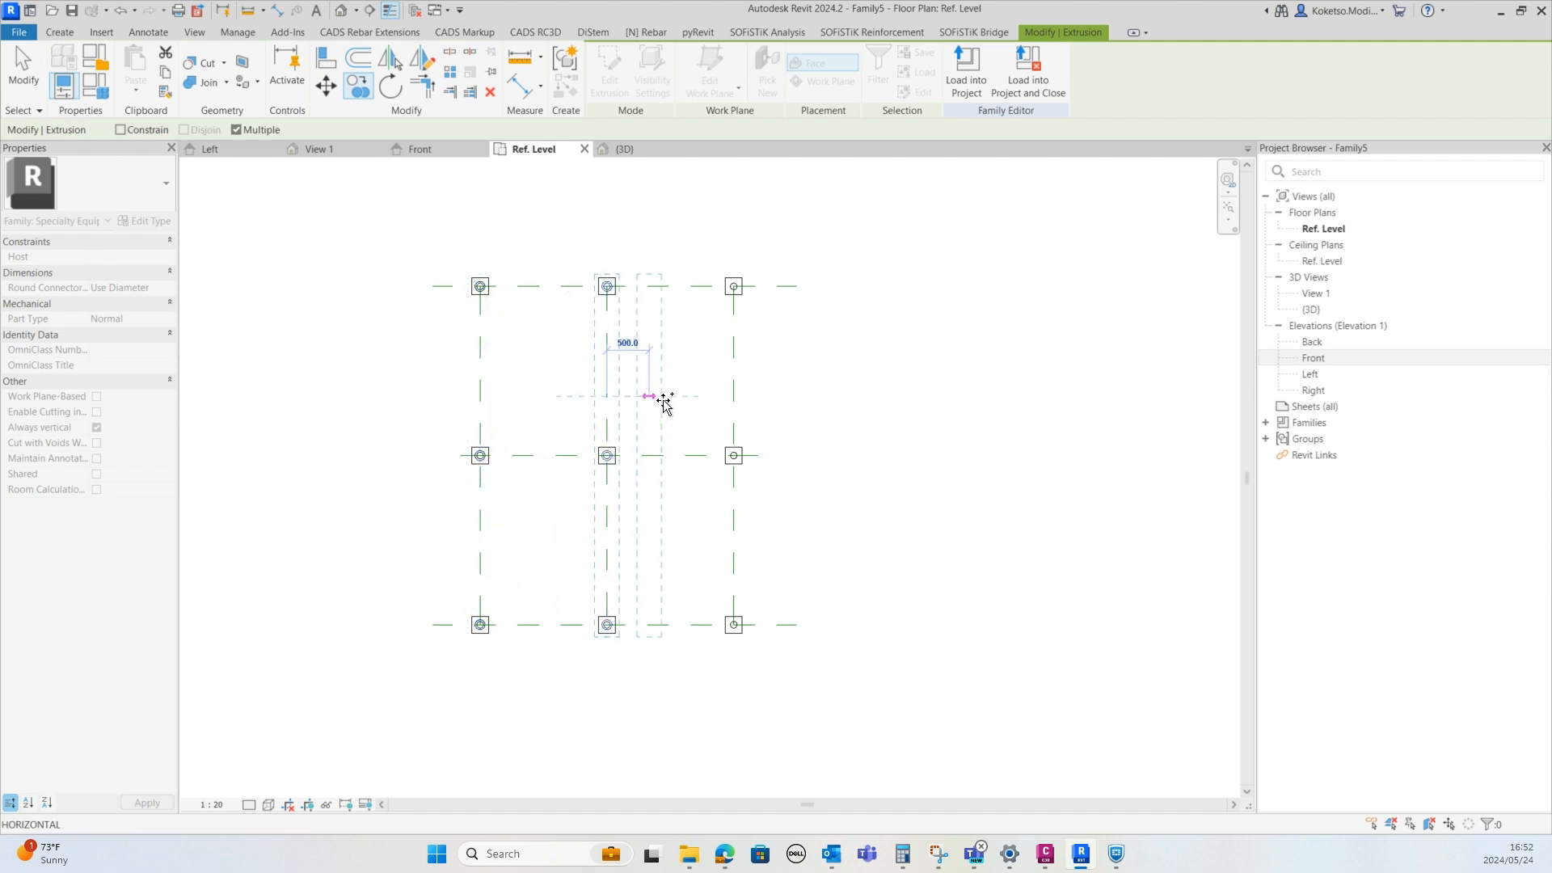
click(734, 396)
key(Escape)
Inspect the posts and collars from several angles in the 3D view
click(623, 149)
mouse_move(580, 476)
shift+middle_down()
mouse_move(724, 617)
mouse_move(838, 603)
mouse_move(530, 617)
mouse_move(548, 629)
mouse_move(489, 662)
shift+middle_up()
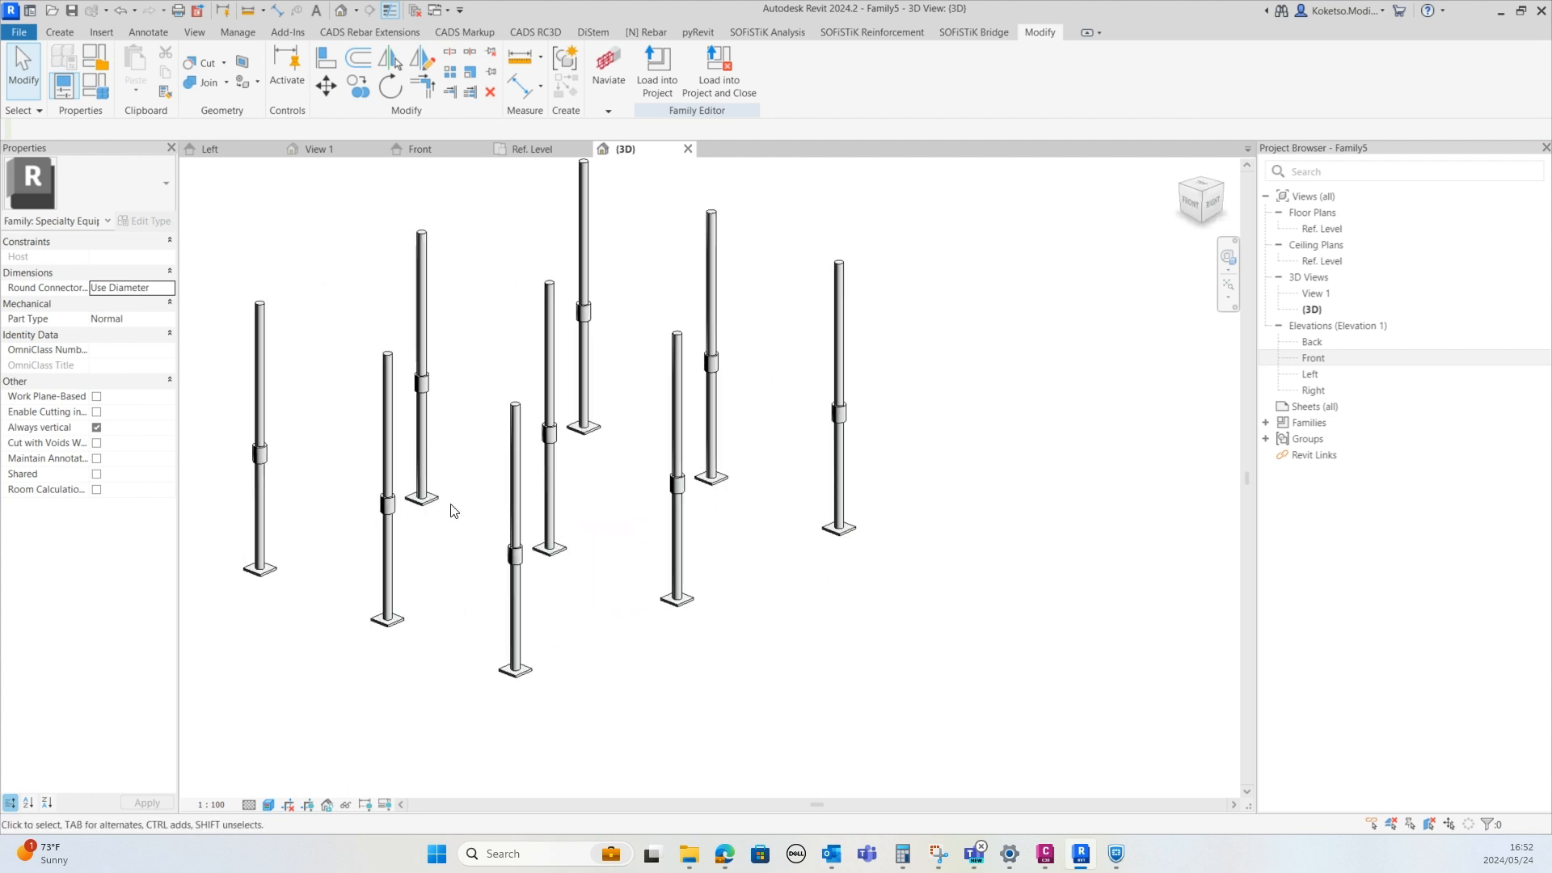
middle_drag(451, 511, 524, 596)
scroll(523, 598, down, 2)
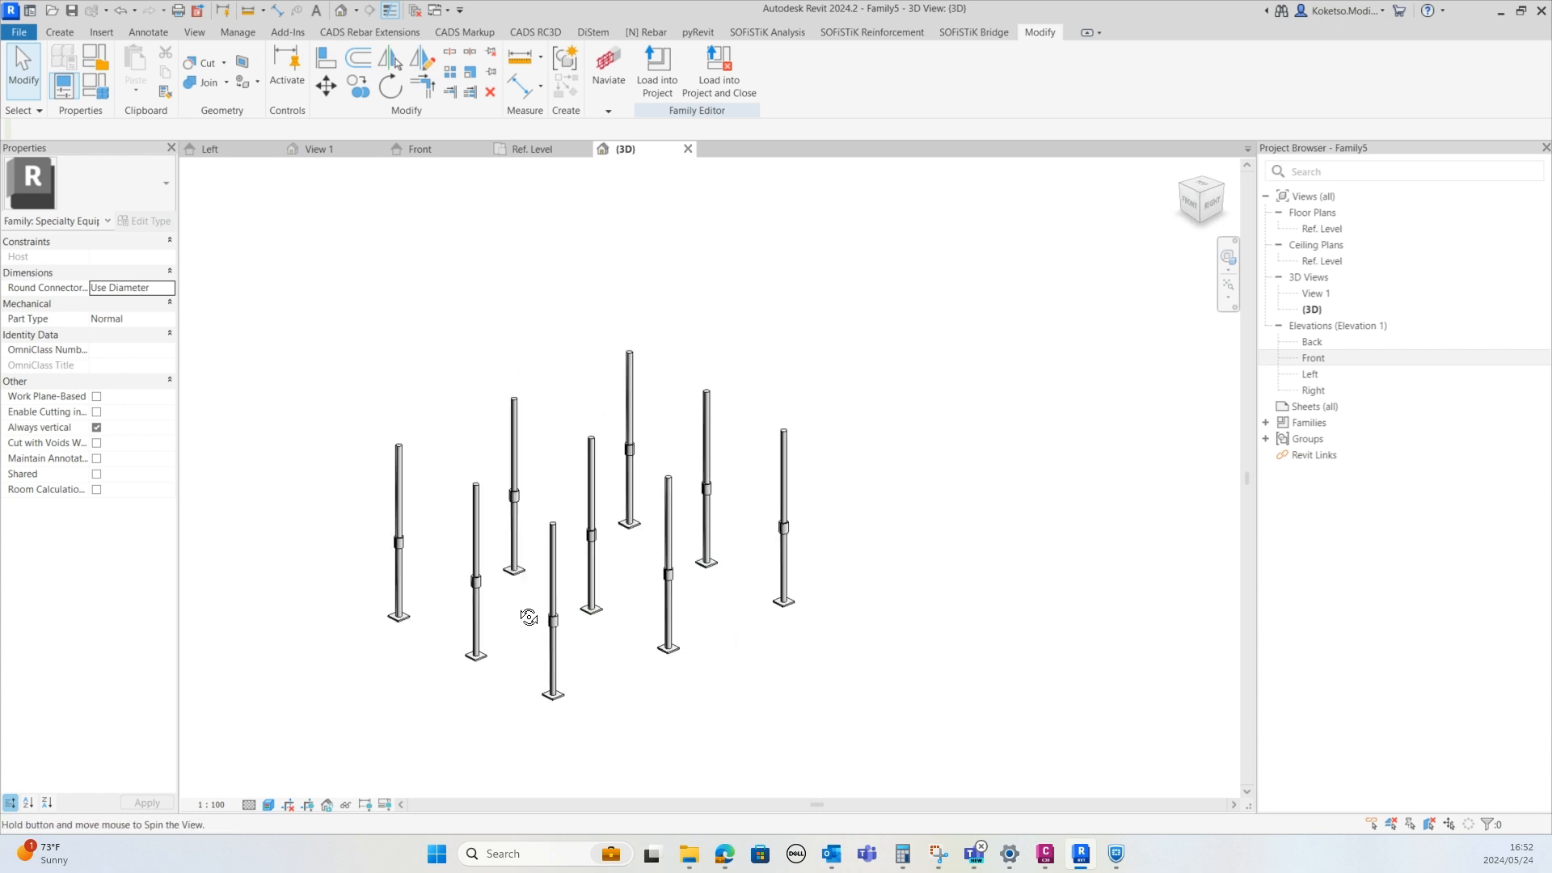
scroll(471, 485, up, 2)
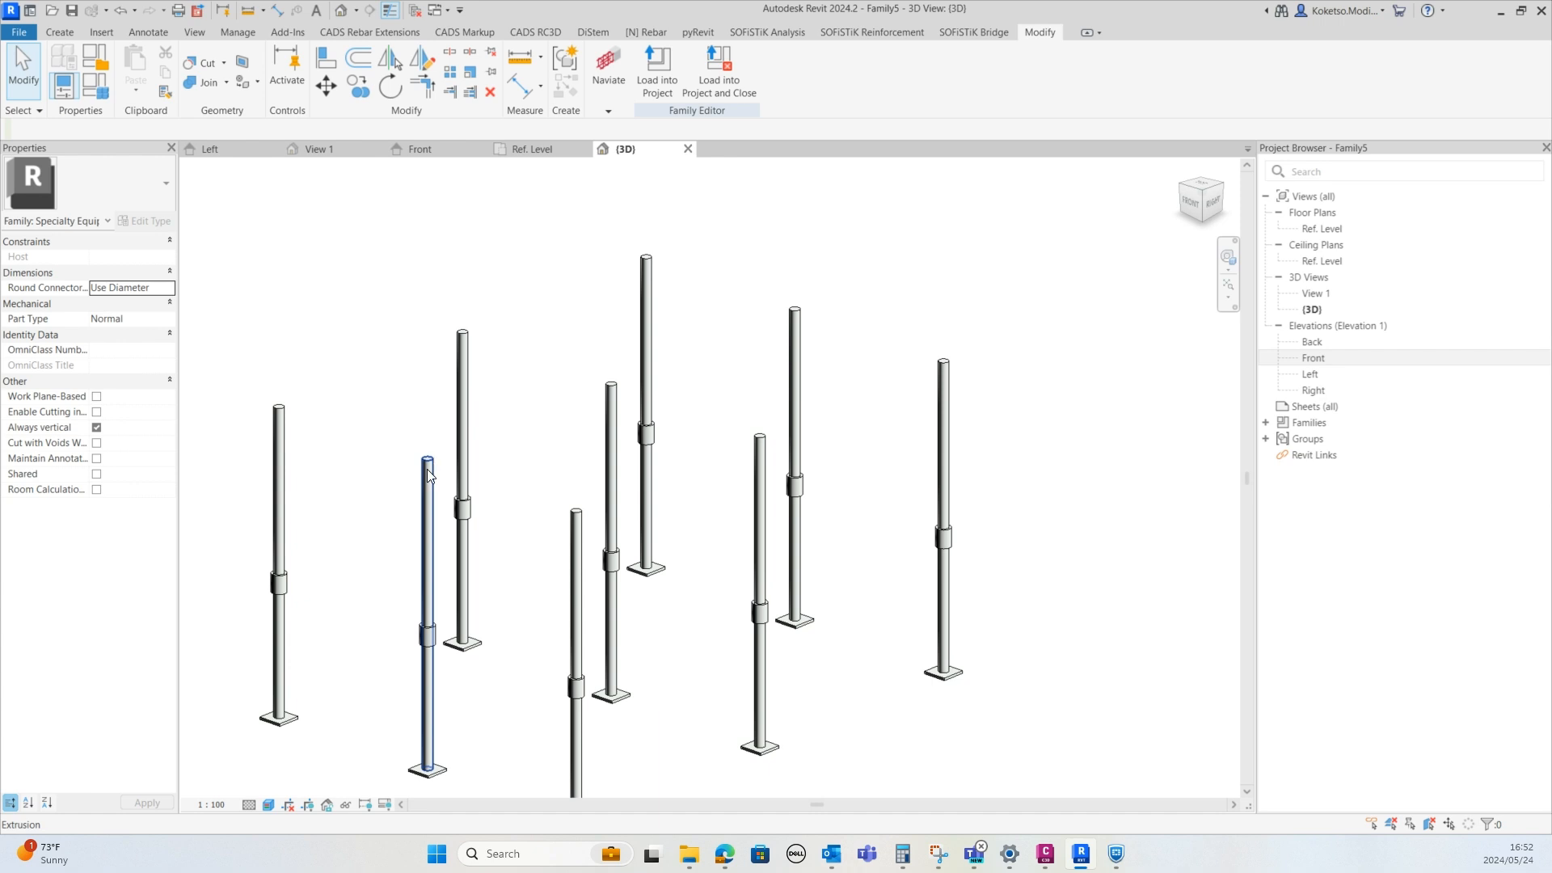
shift+middle_drag(419, 547, 531, 495)
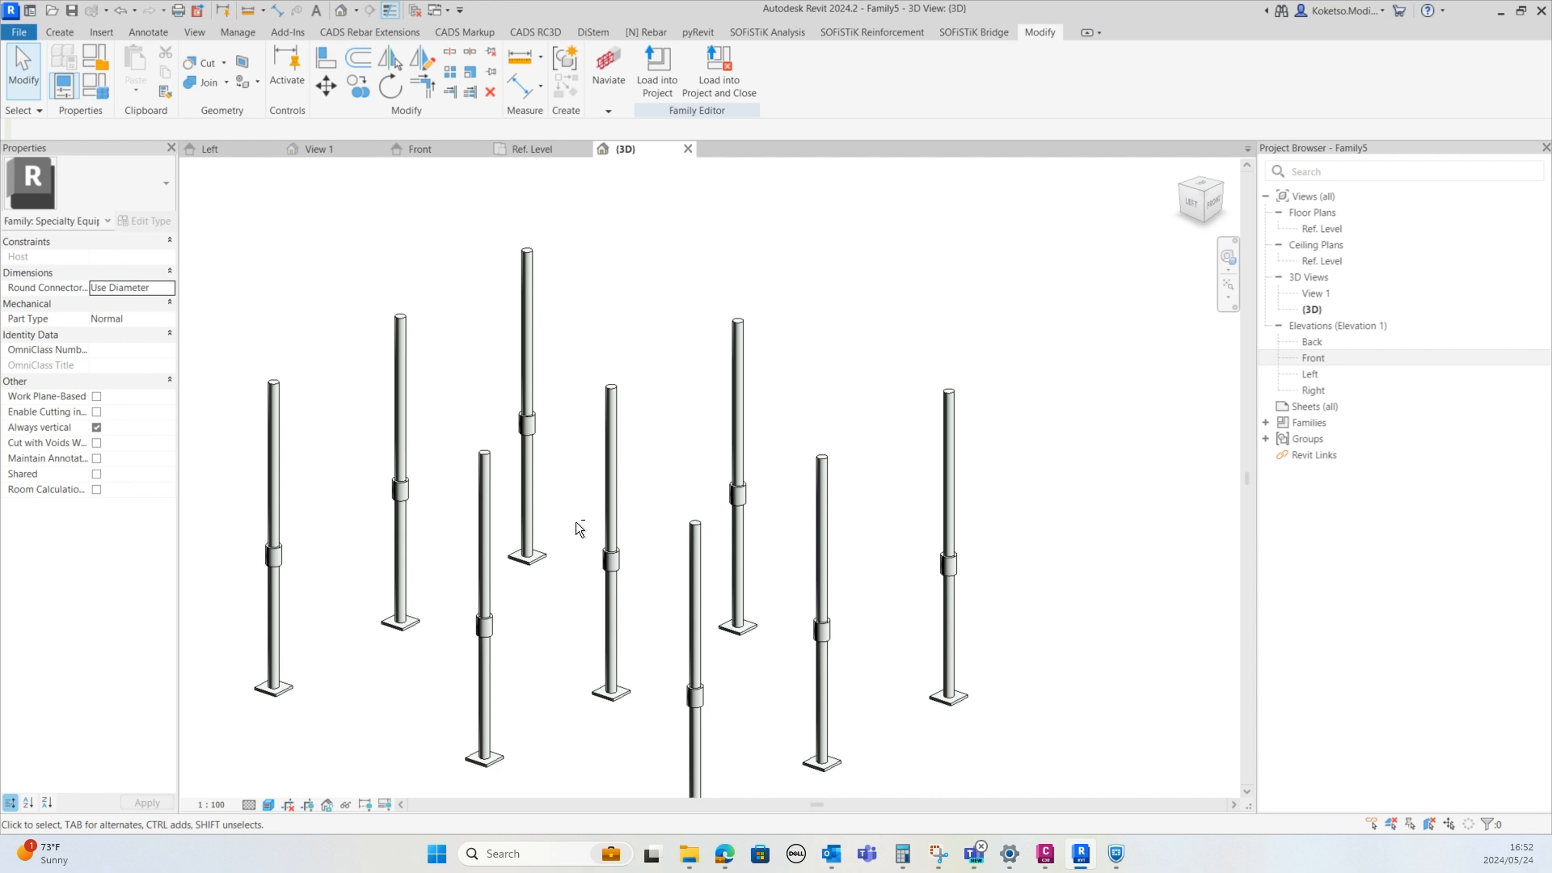
shift+middle_drag(576, 523, 460, 389)
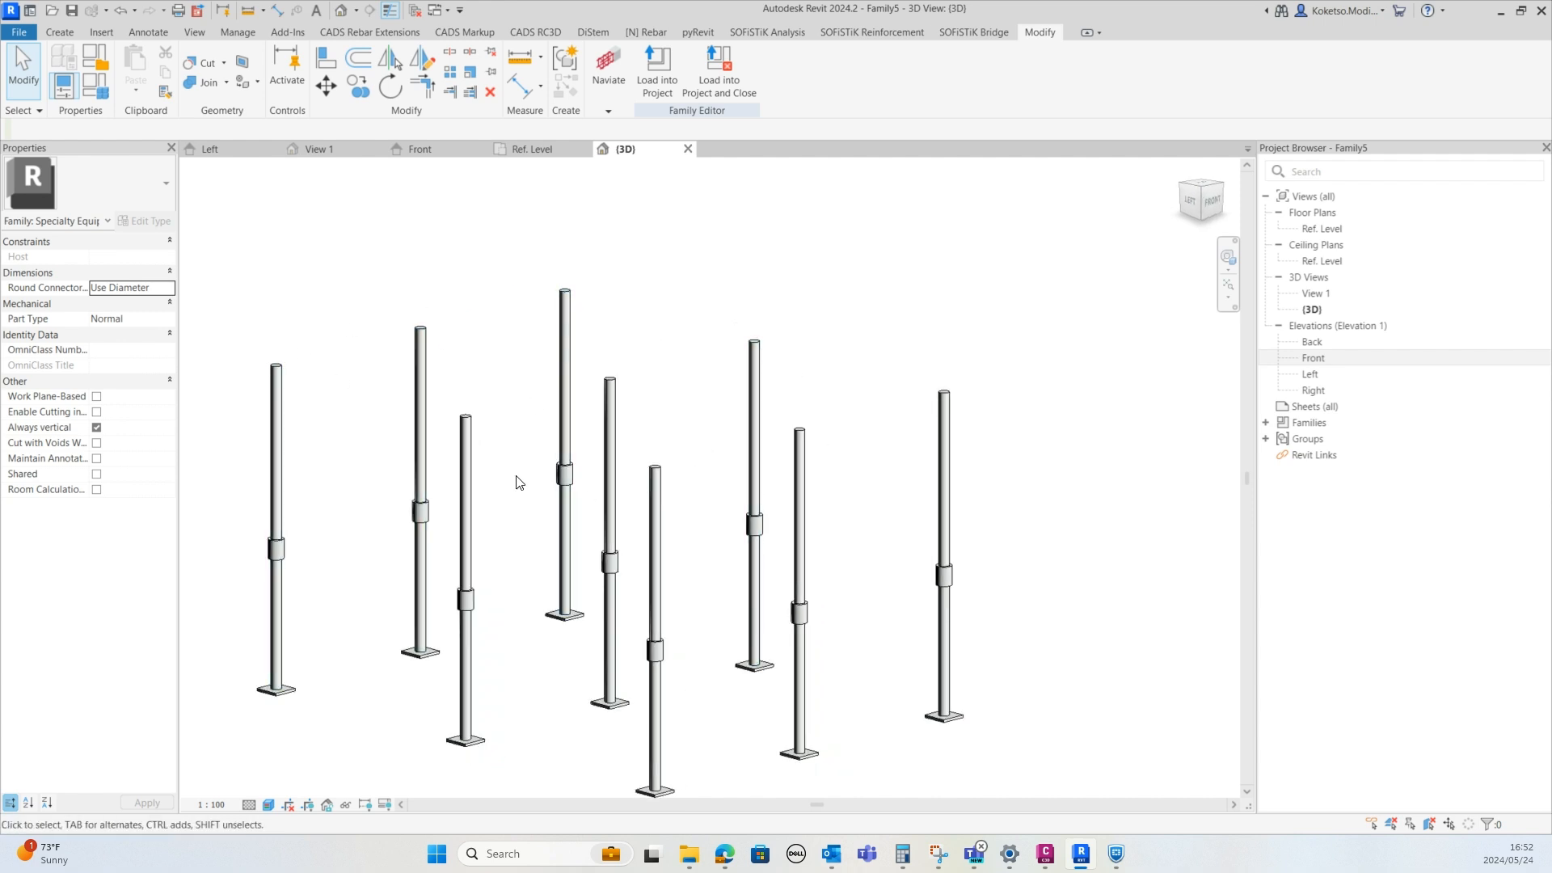
scroll(515, 367, down, 1)
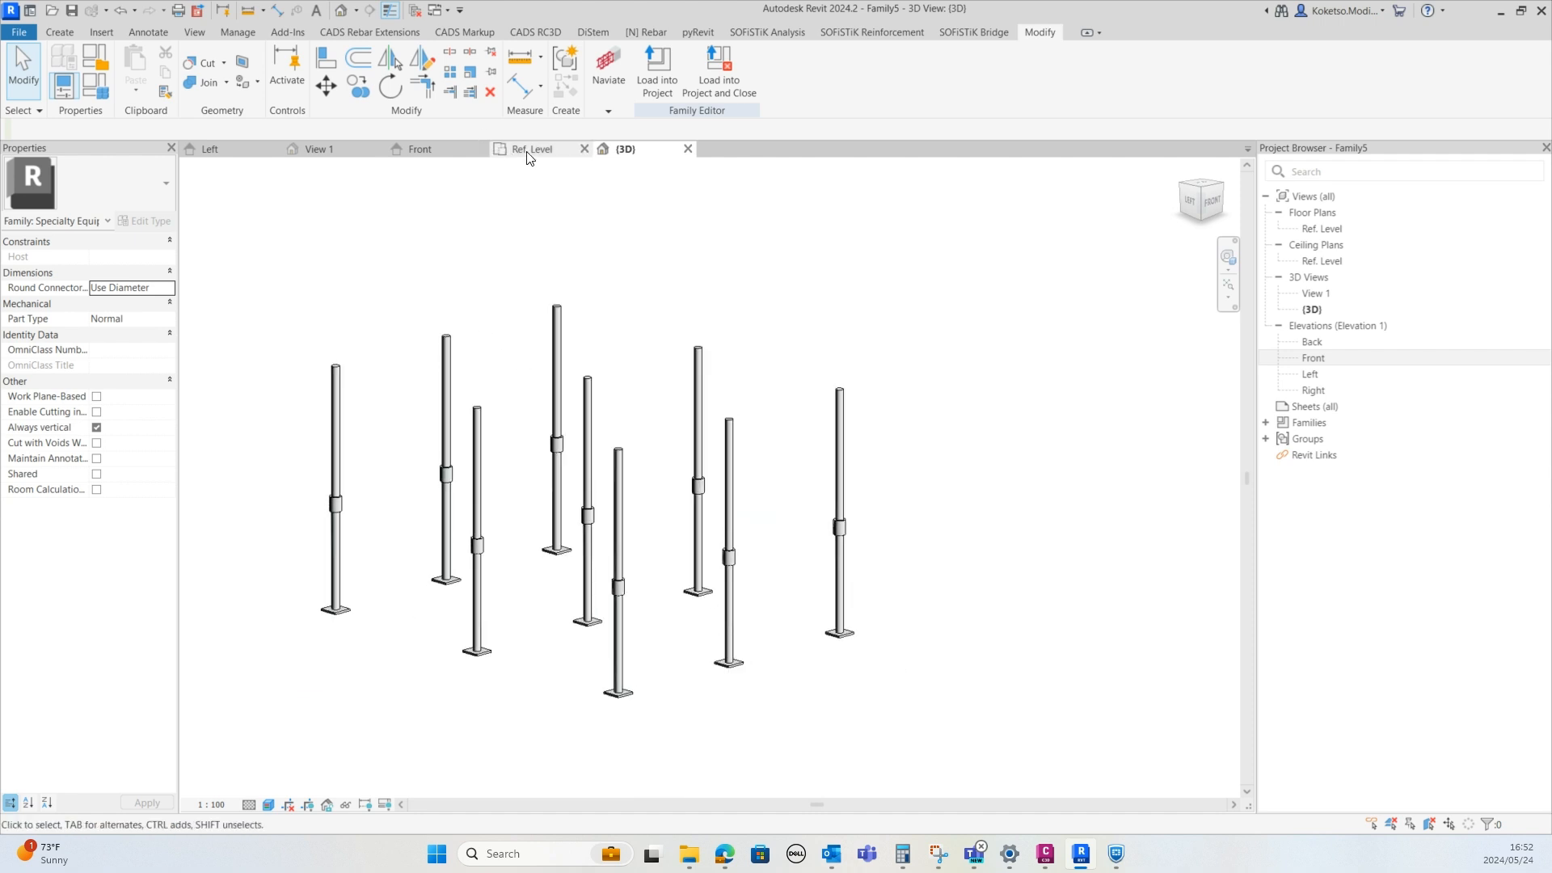
Start a new extrusion in the Front elevation and draw a 100 mm horizontal line from the left post's top centre
click(444, 156)
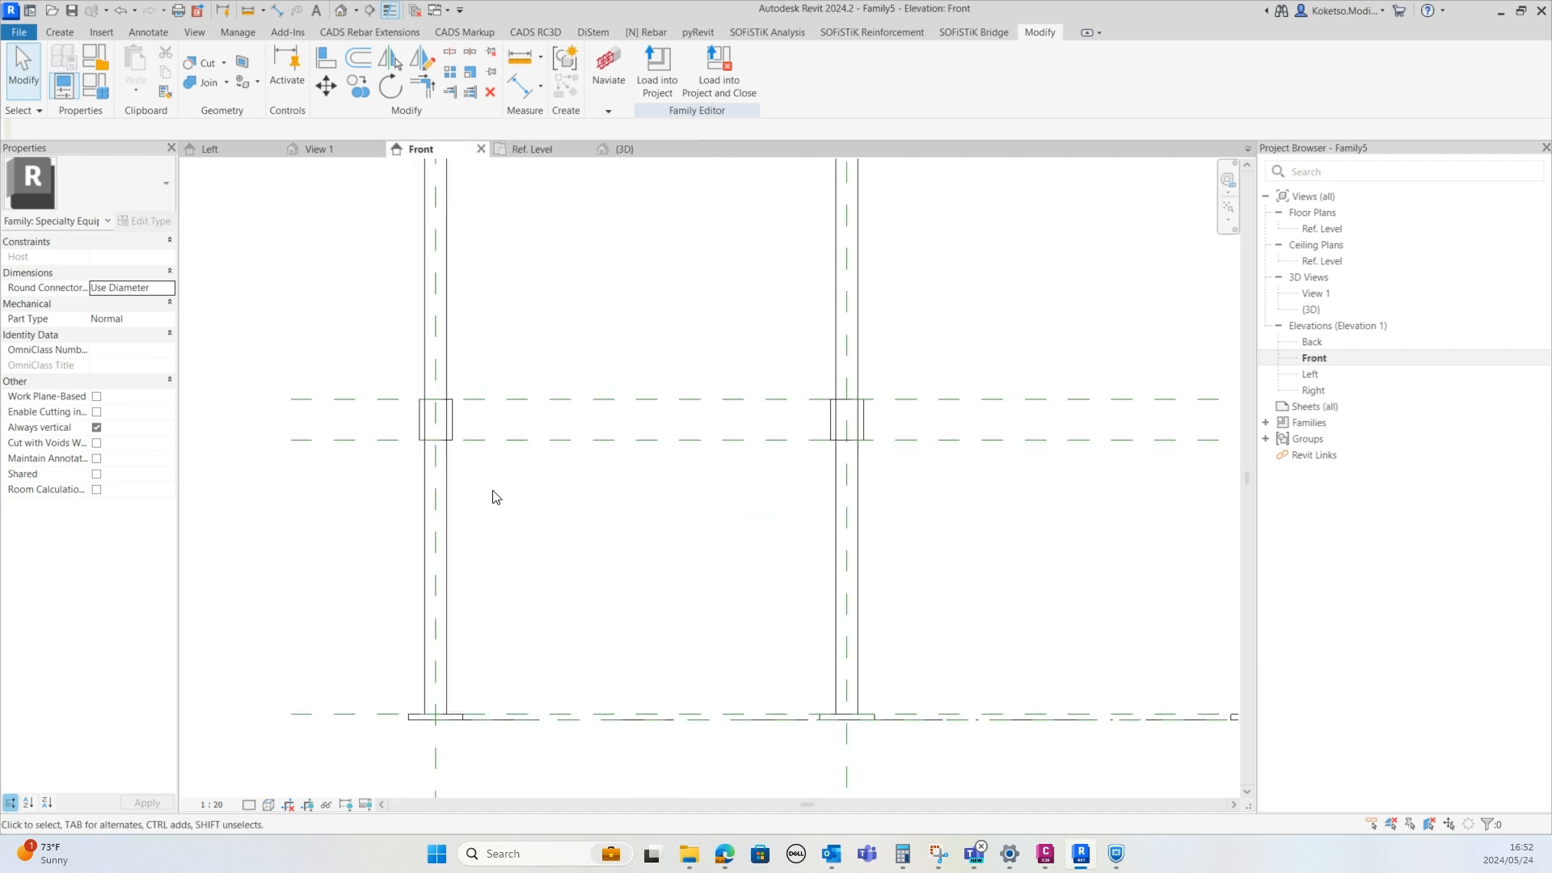
scroll(493, 495, down, 3)
scroll(450, 305, up, 4)
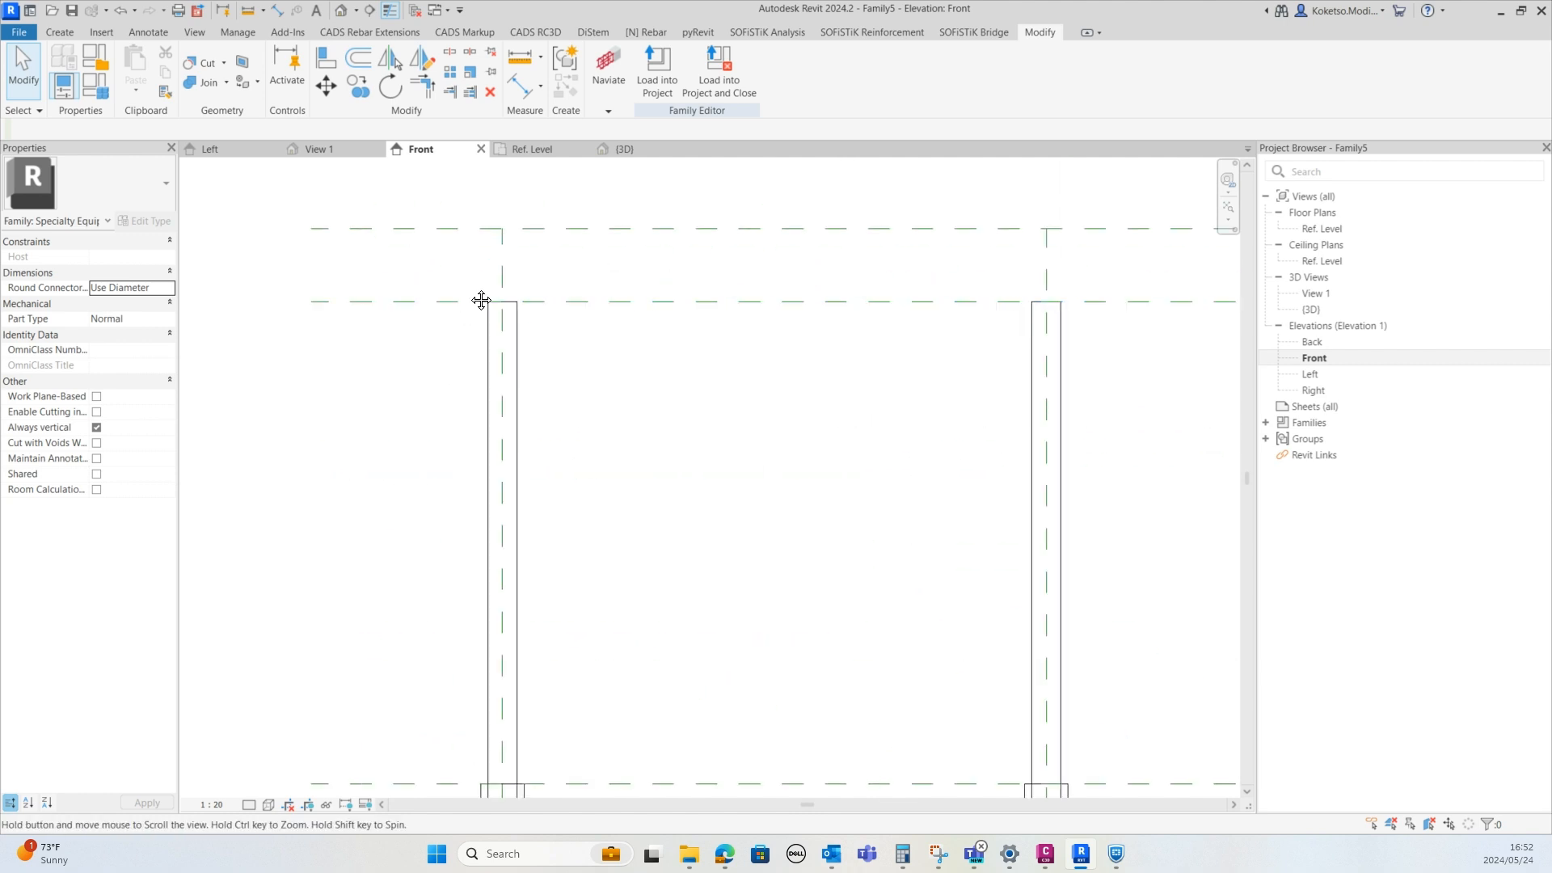
scroll(473, 333, up, 4)
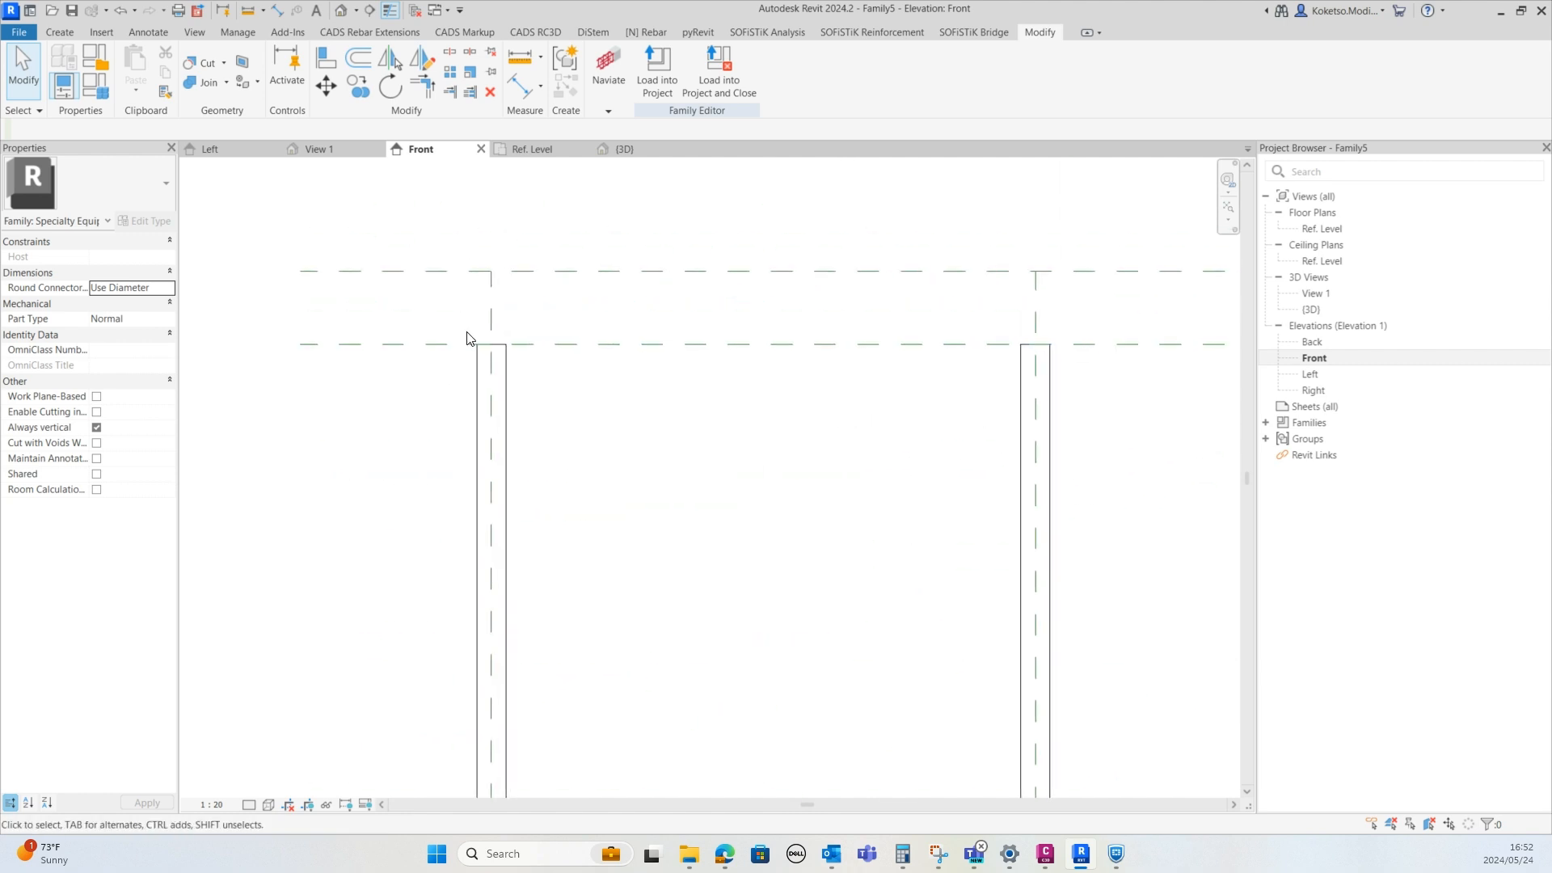
click(60, 32)
click(138, 67)
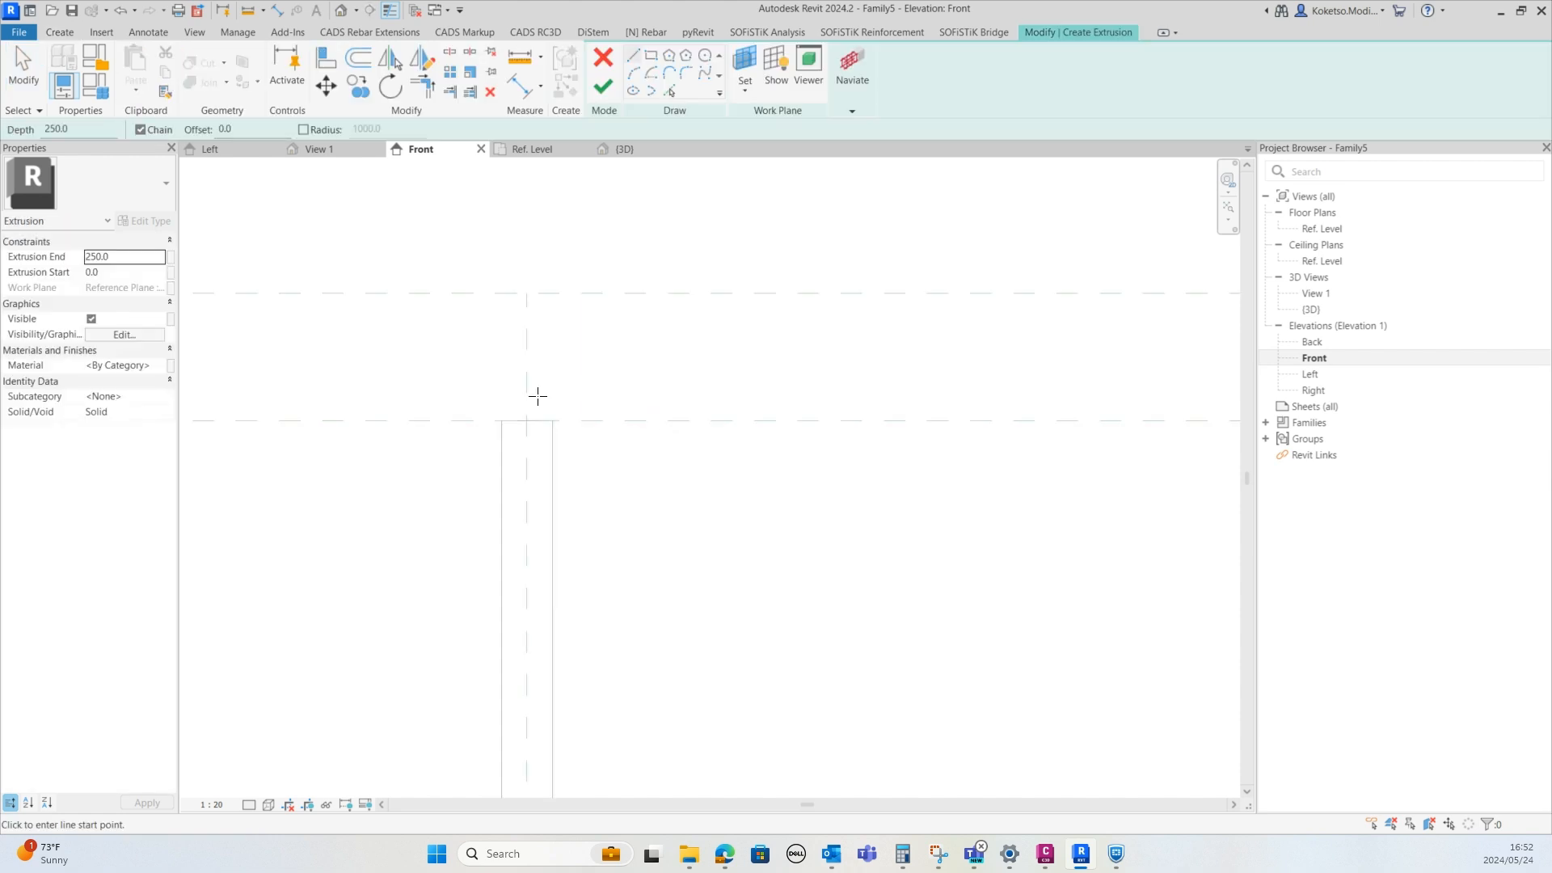
scroll(538, 396, up, 2)
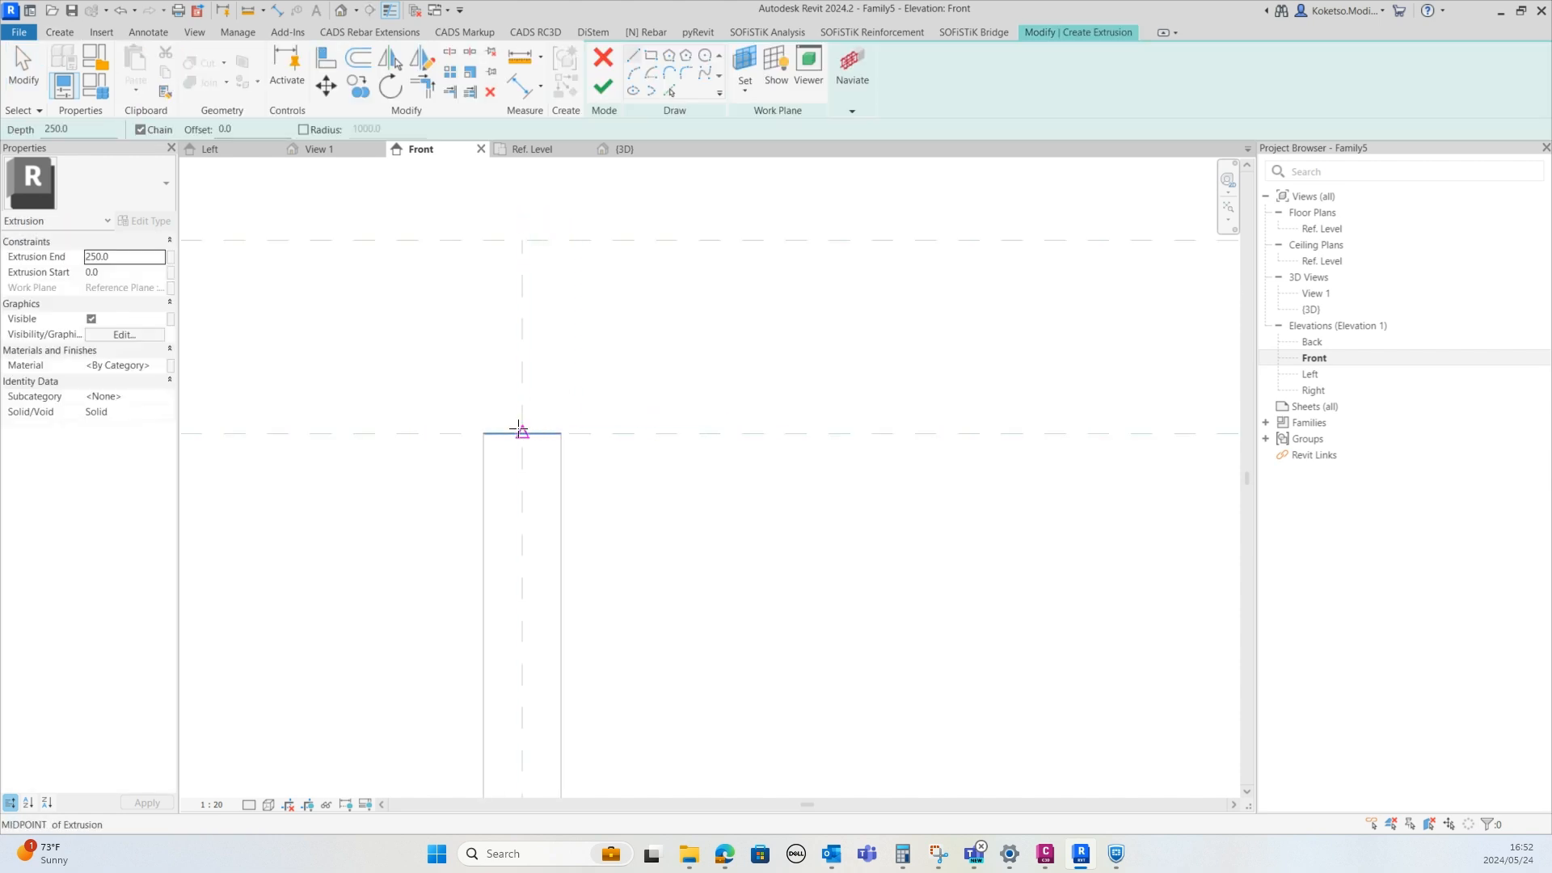
click(522, 434)
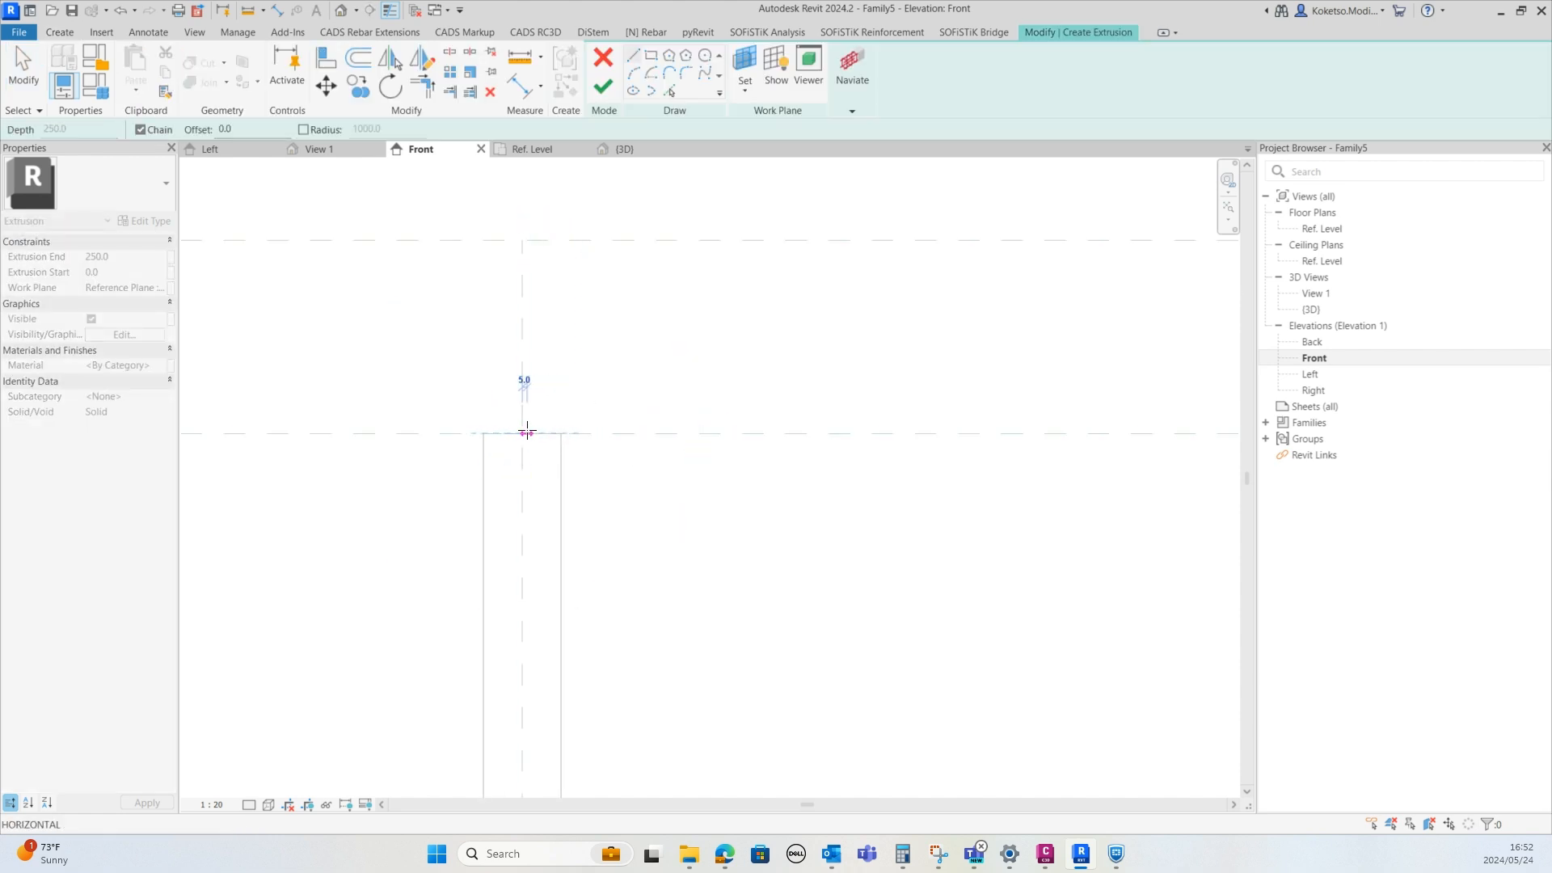
mouse_move(578, 454)
middle_down()
mouse_move(551, 489)
mouse_move(577, 495)
middle_up()
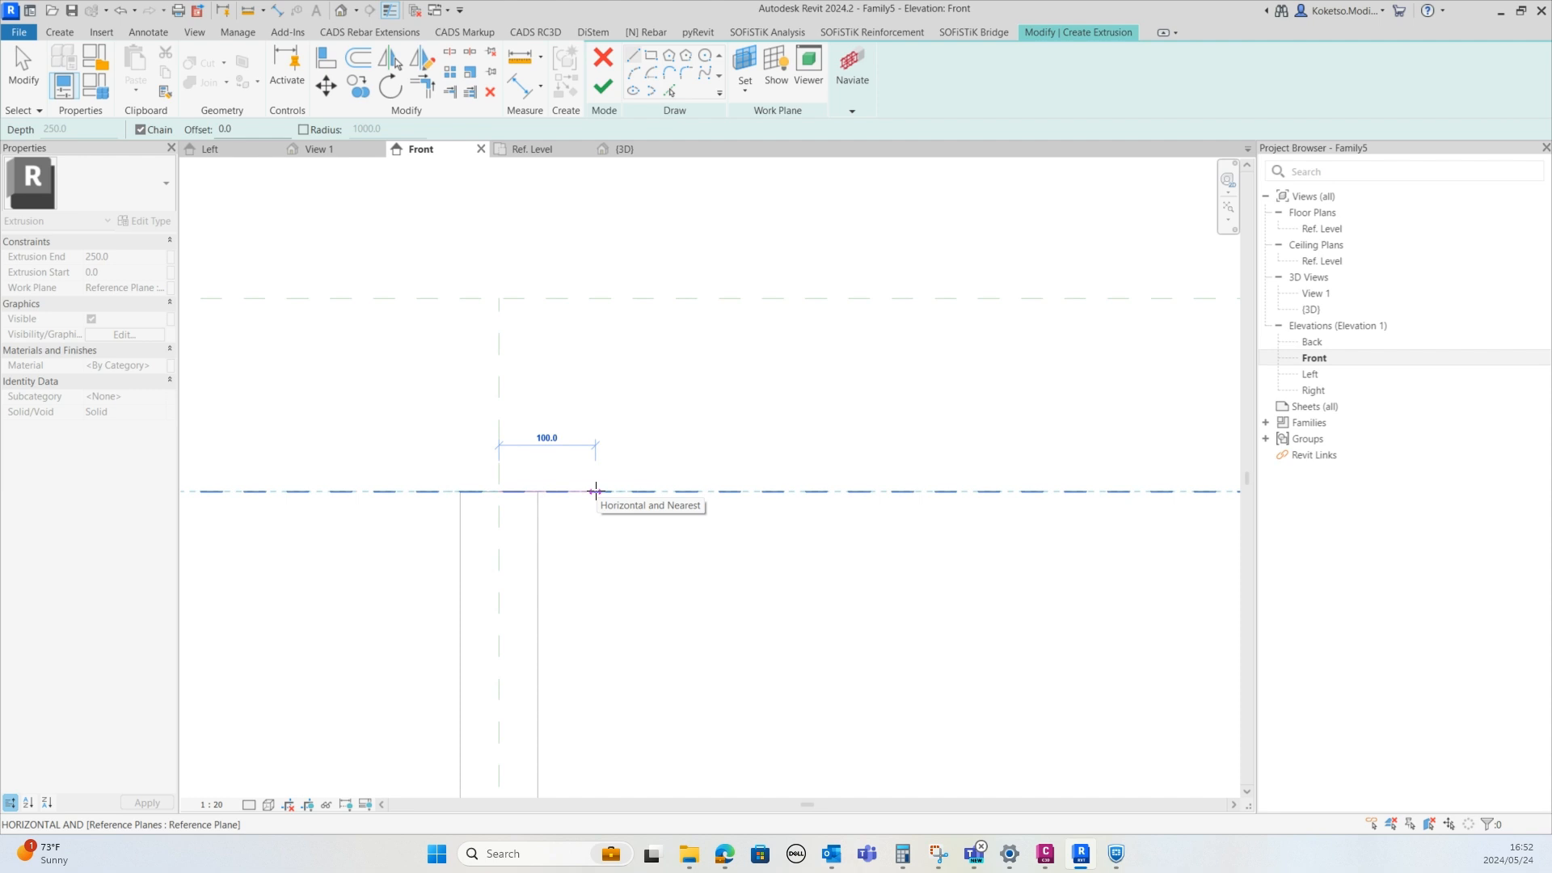
click(596, 490)
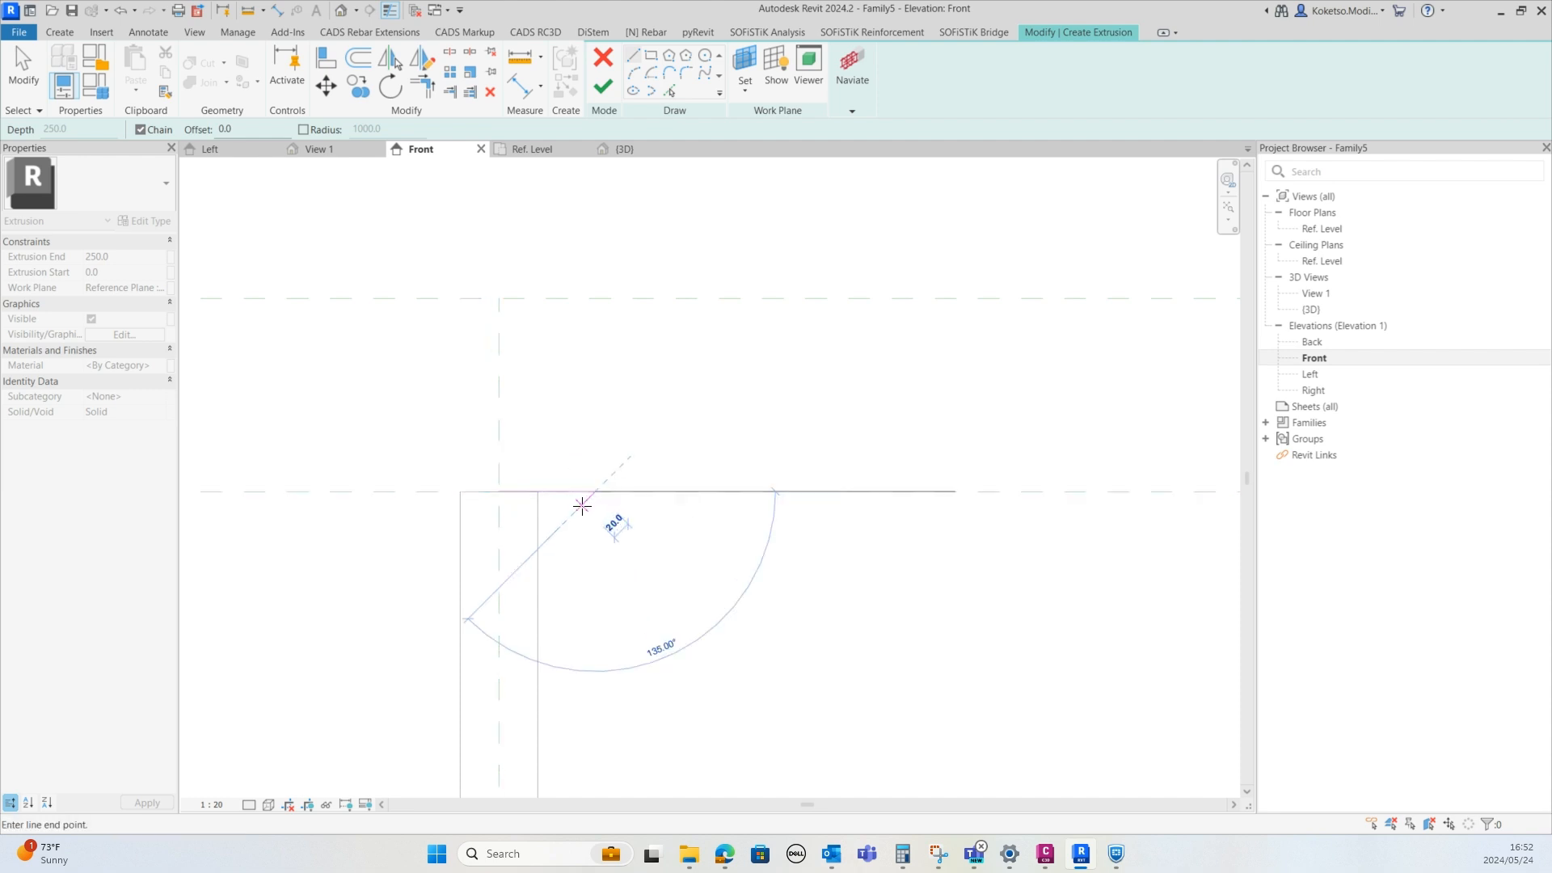
key(Escape)
Draw an 80 mm top edge from the centre line on the upper reference plane and a sloped side down to the base line's end
scroll(499, 297, up, 2)
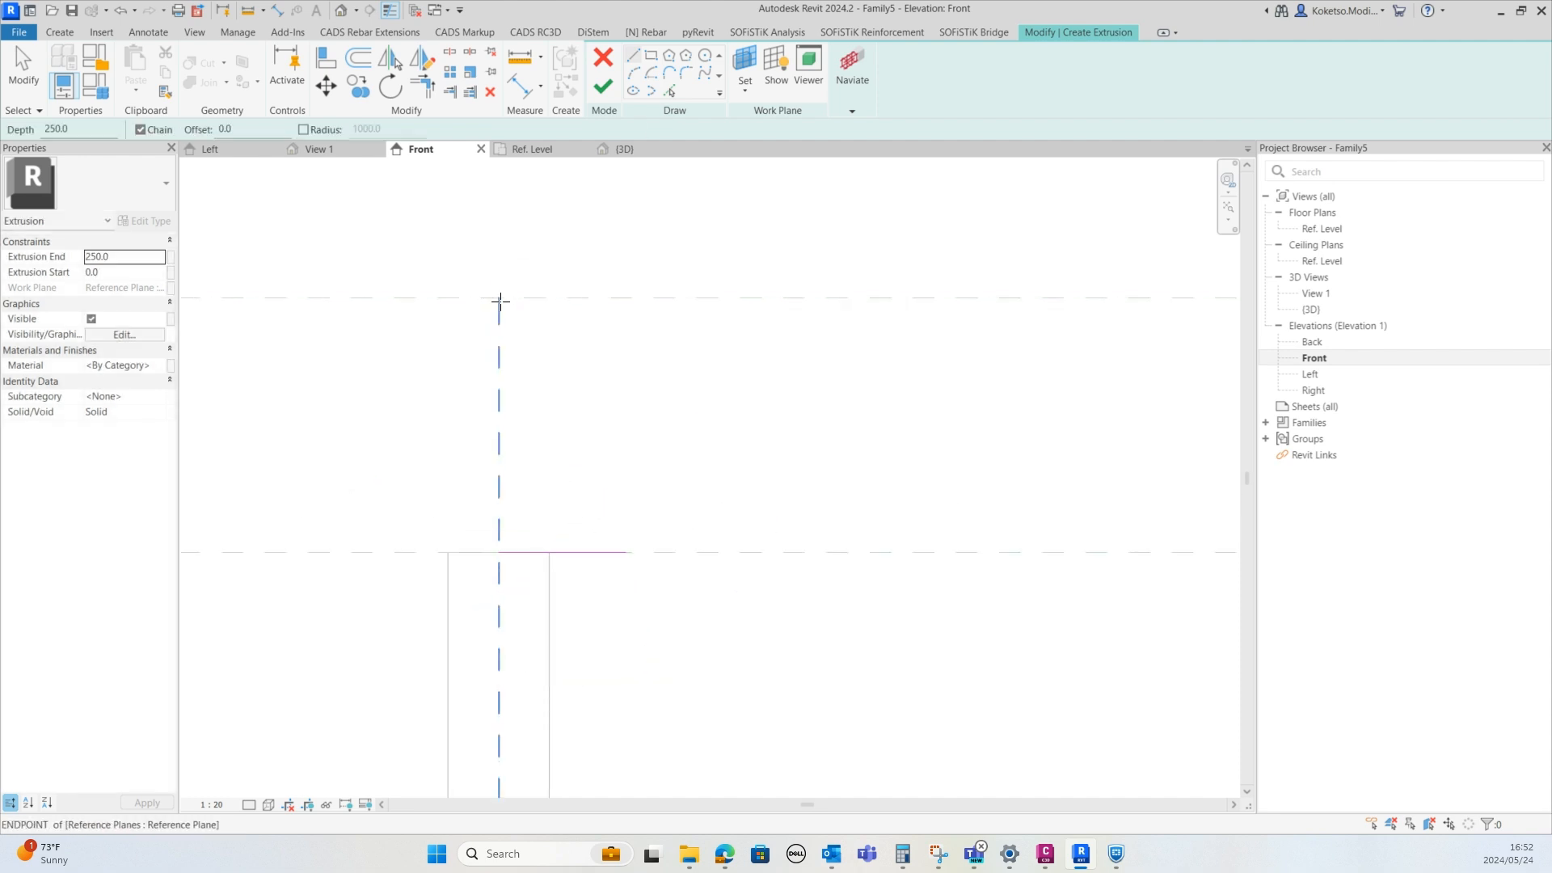
click(498, 297)
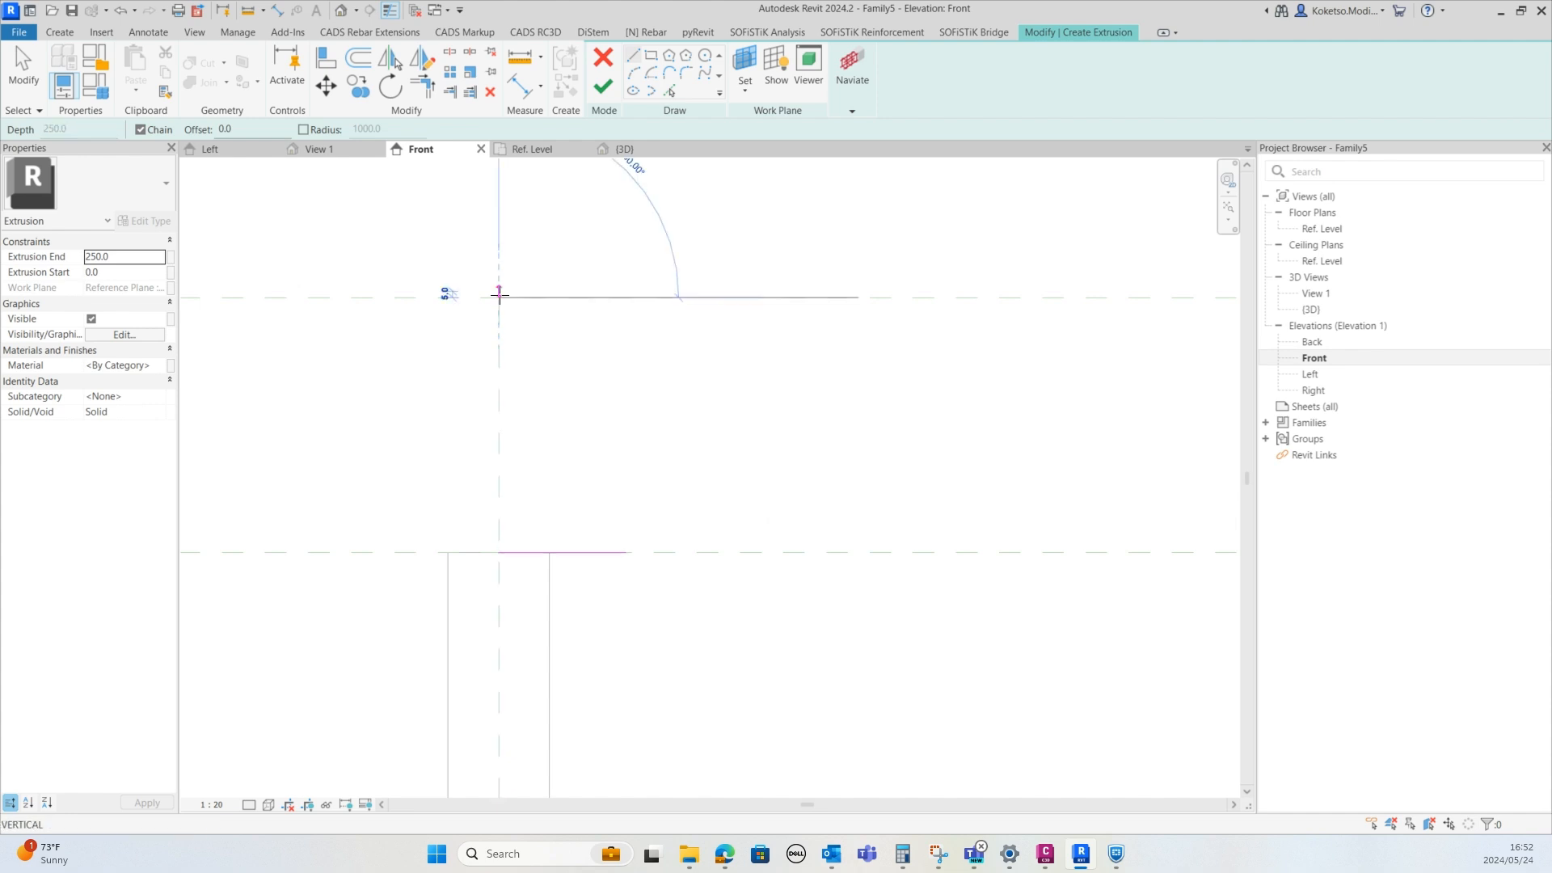
scroll(692, 397, down, 3)
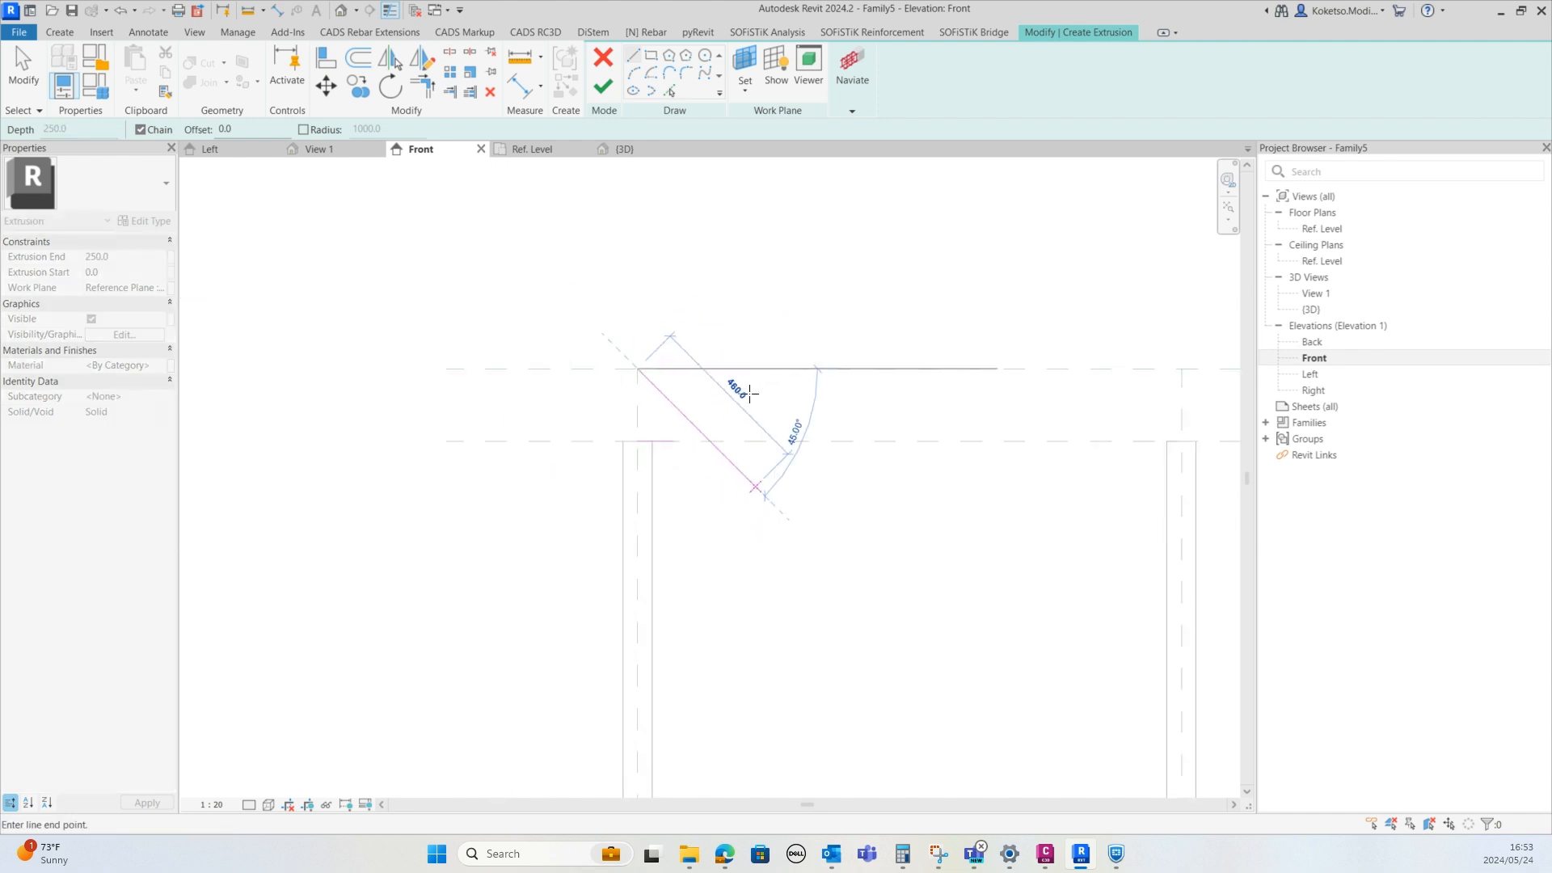
scroll(688, 396, up, 3)
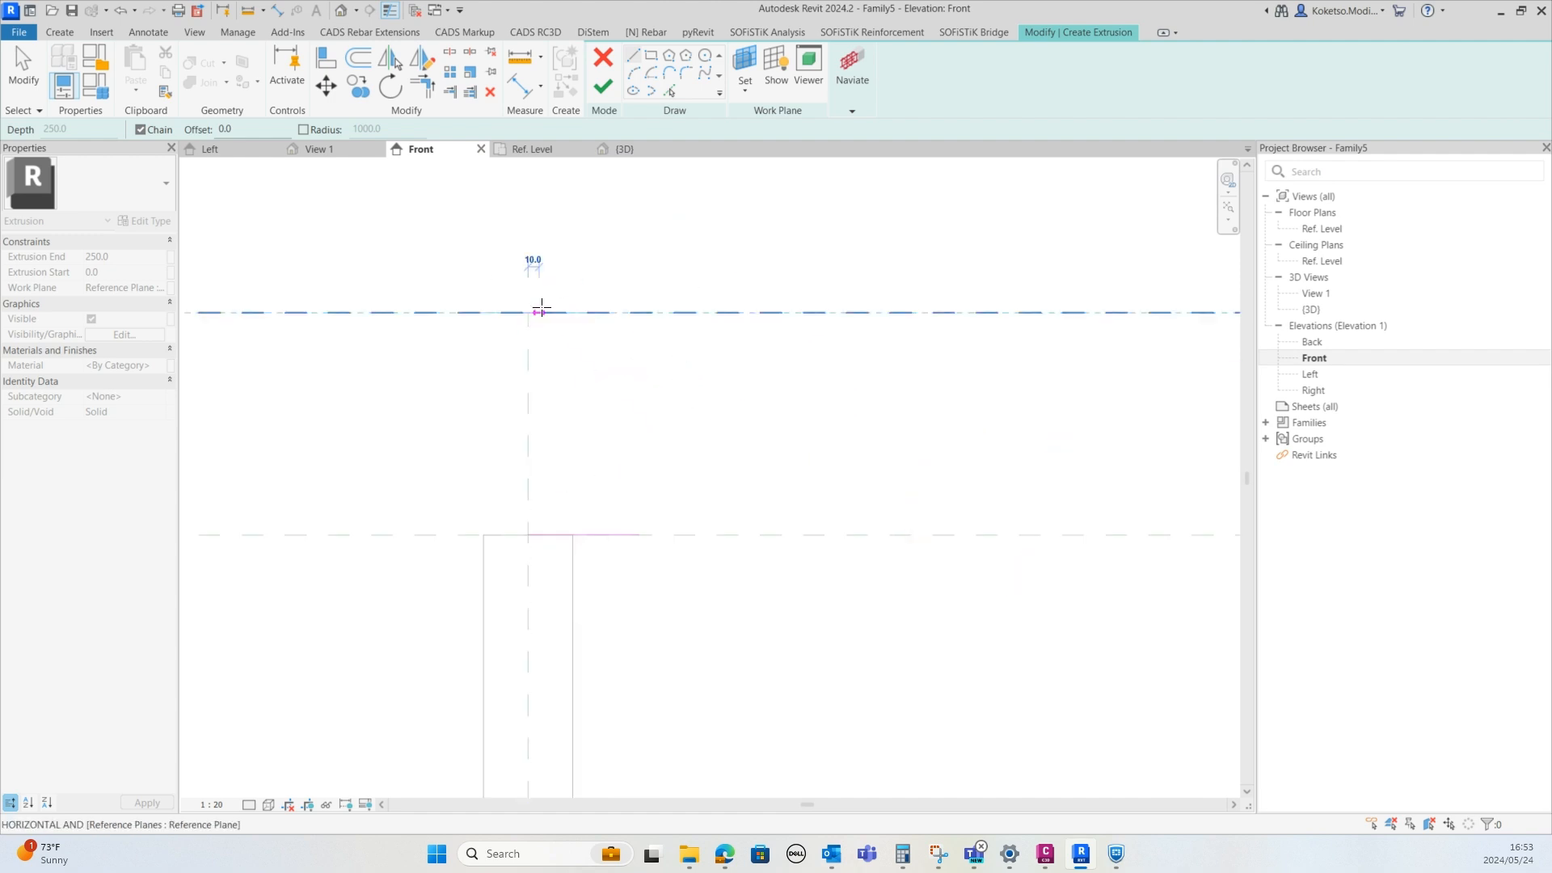
click(617, 312)
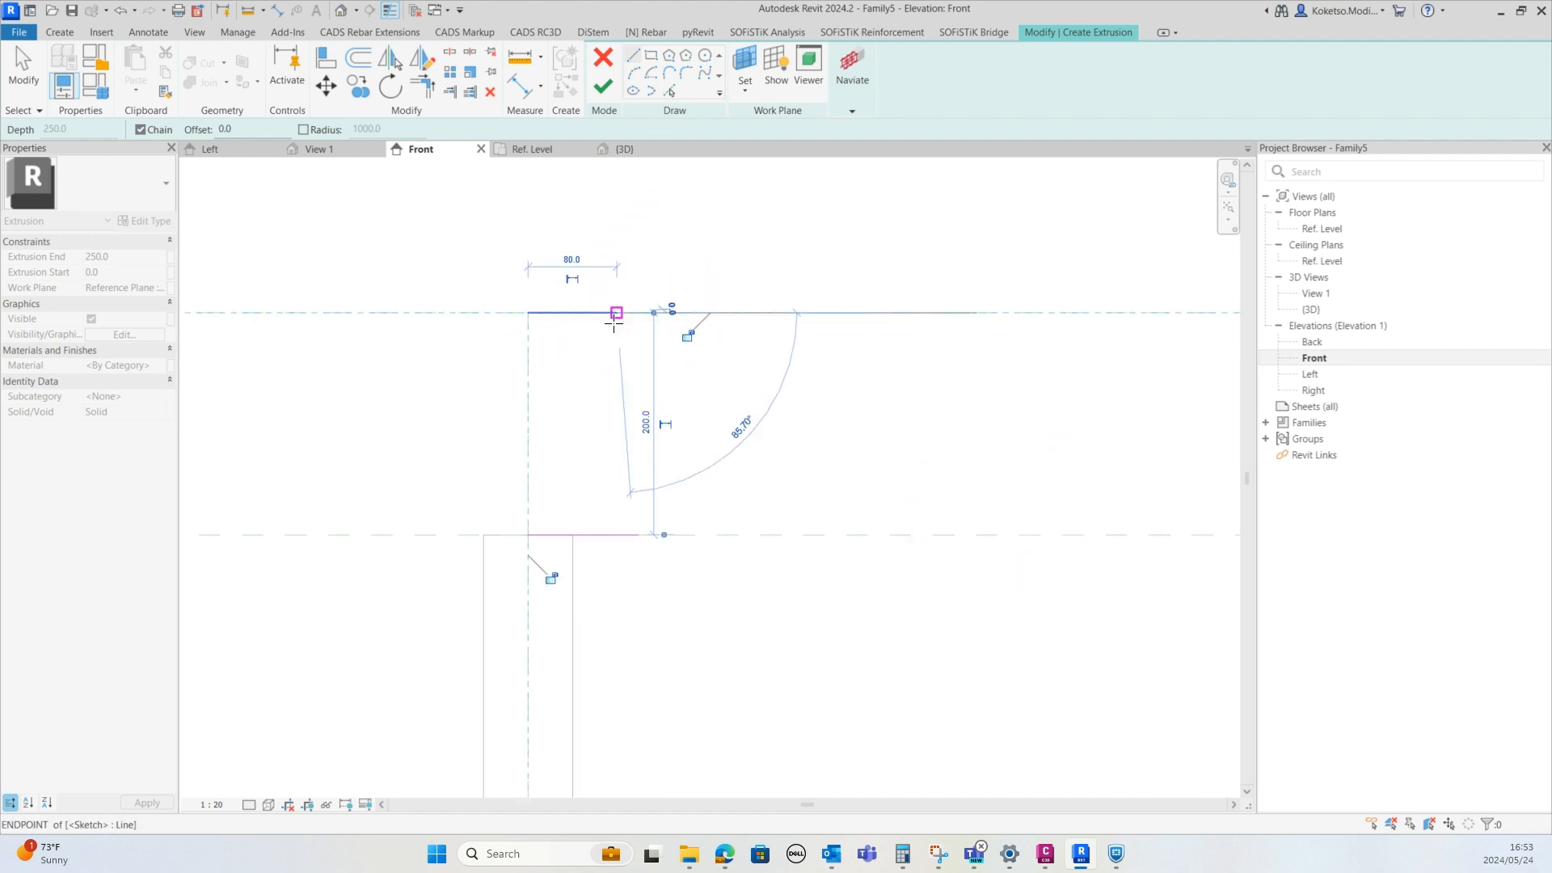
click(638, 535)
key(Escape)
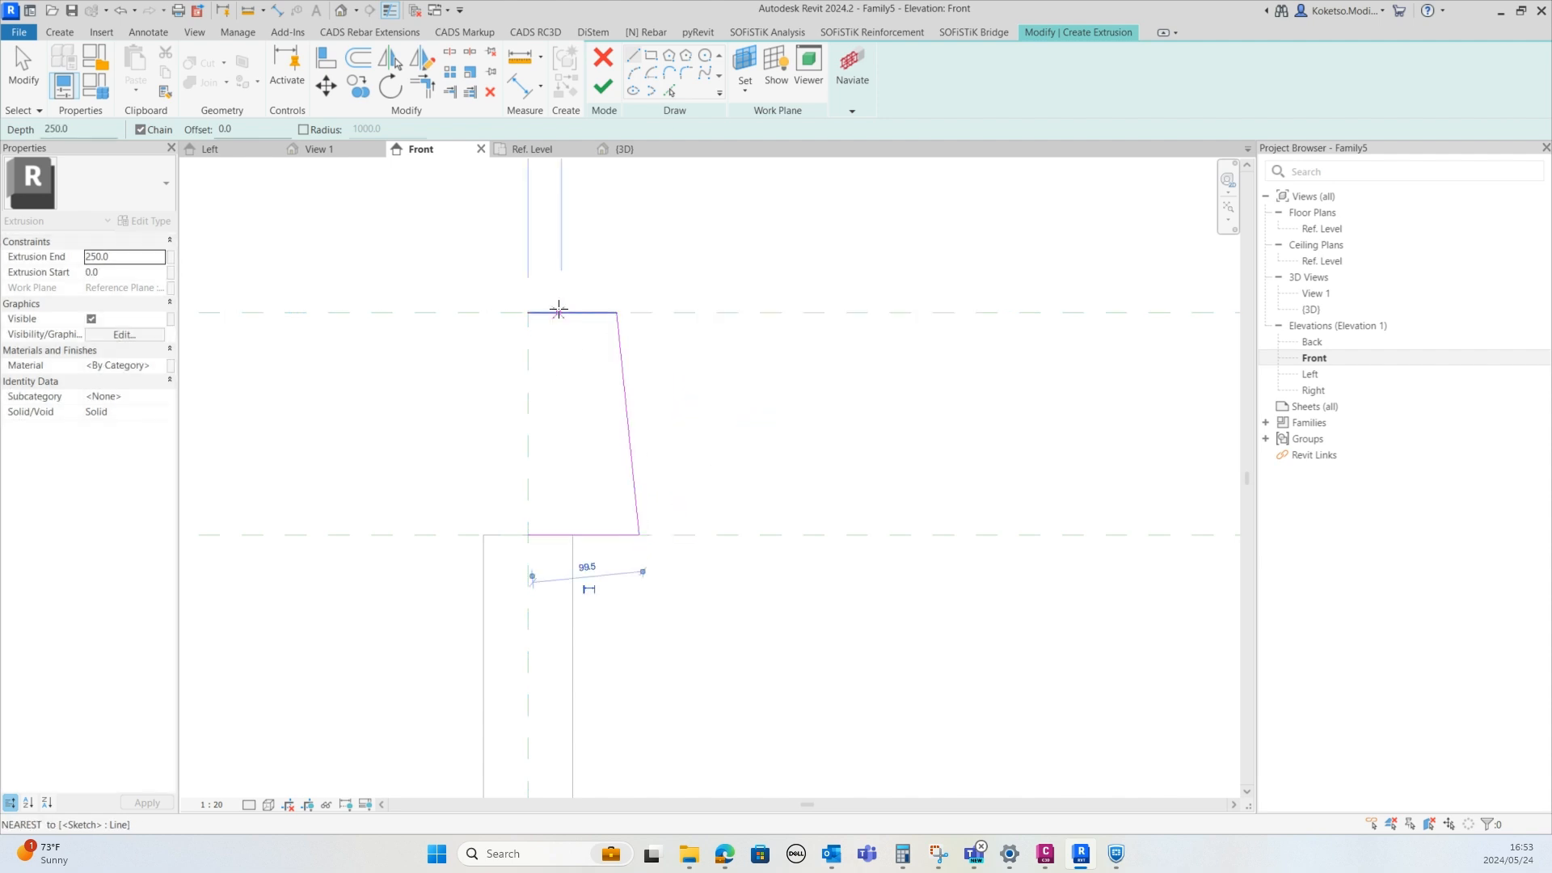
key(Escape)
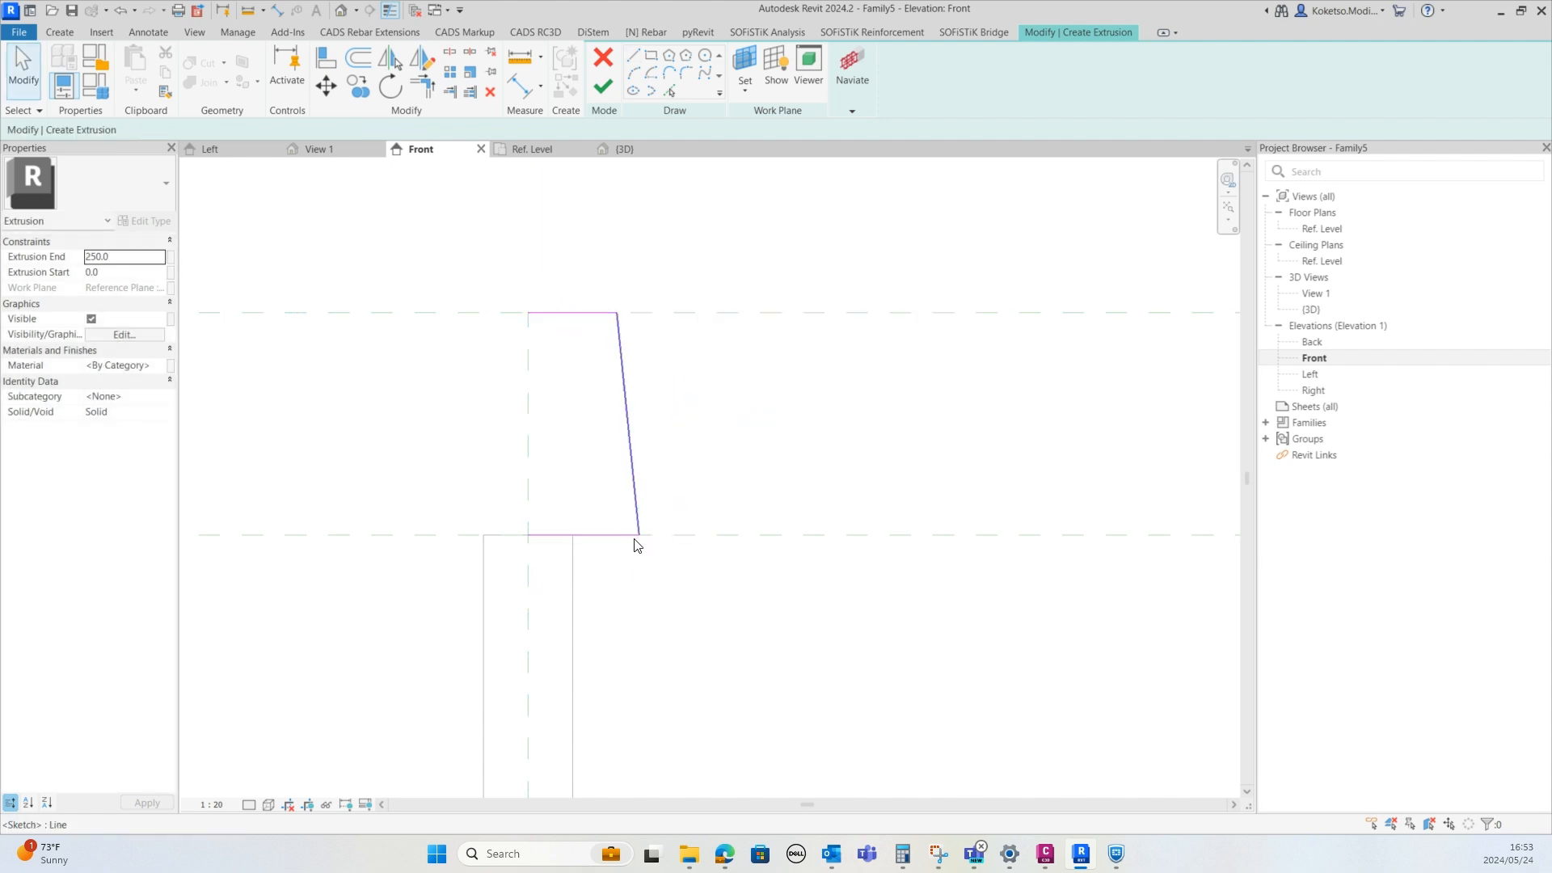
Mirror the three half-profile lines about the post's vertical centre reference plane
key(Tab)
click(629, 371)
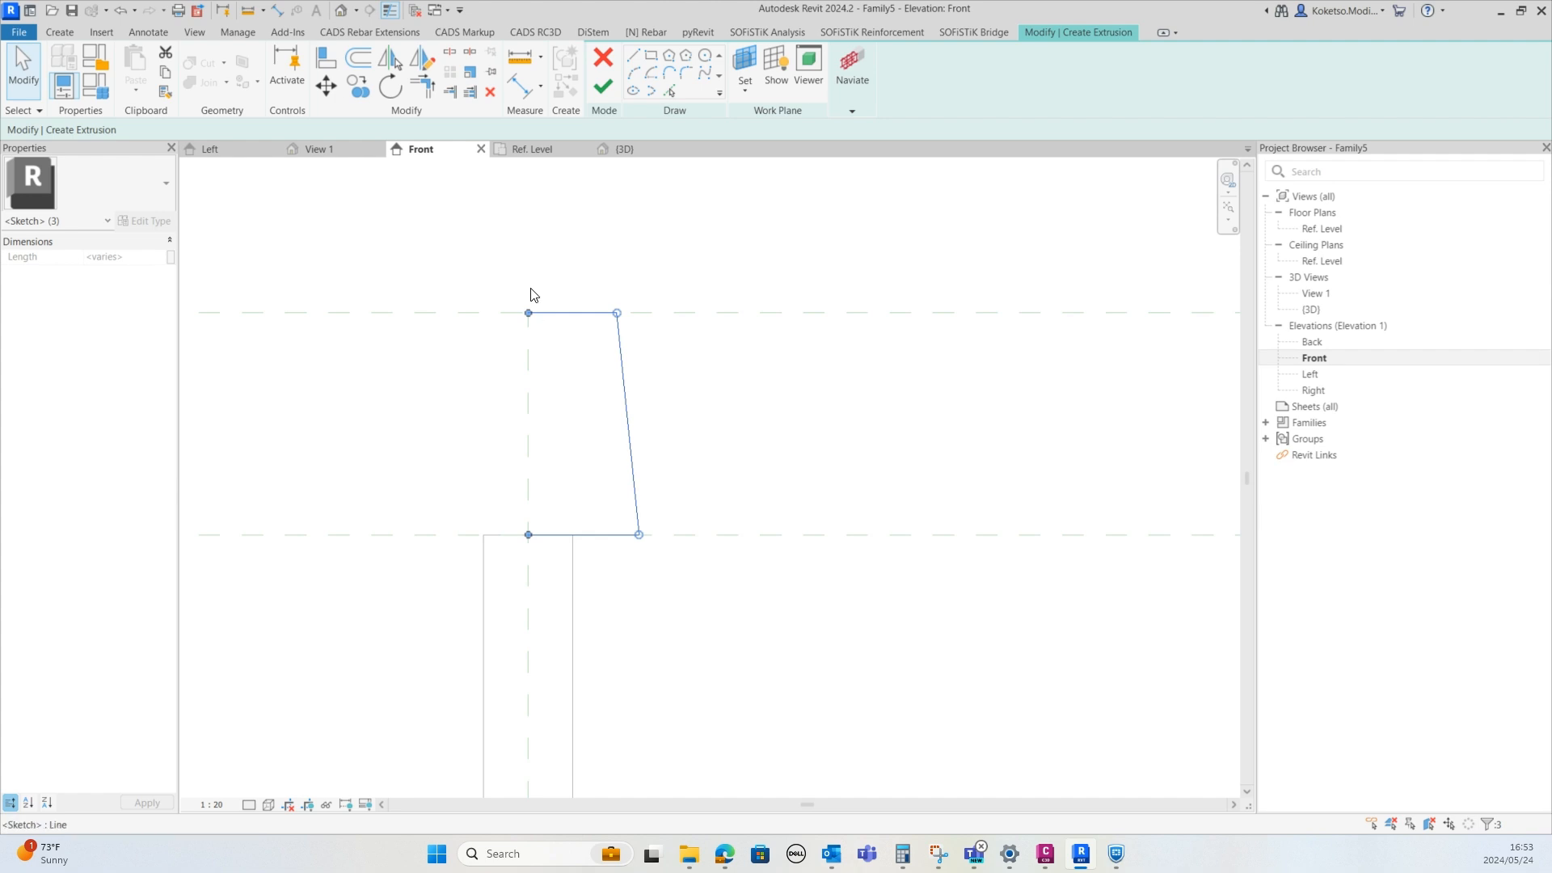
click(394, 65)
click(529, 404)
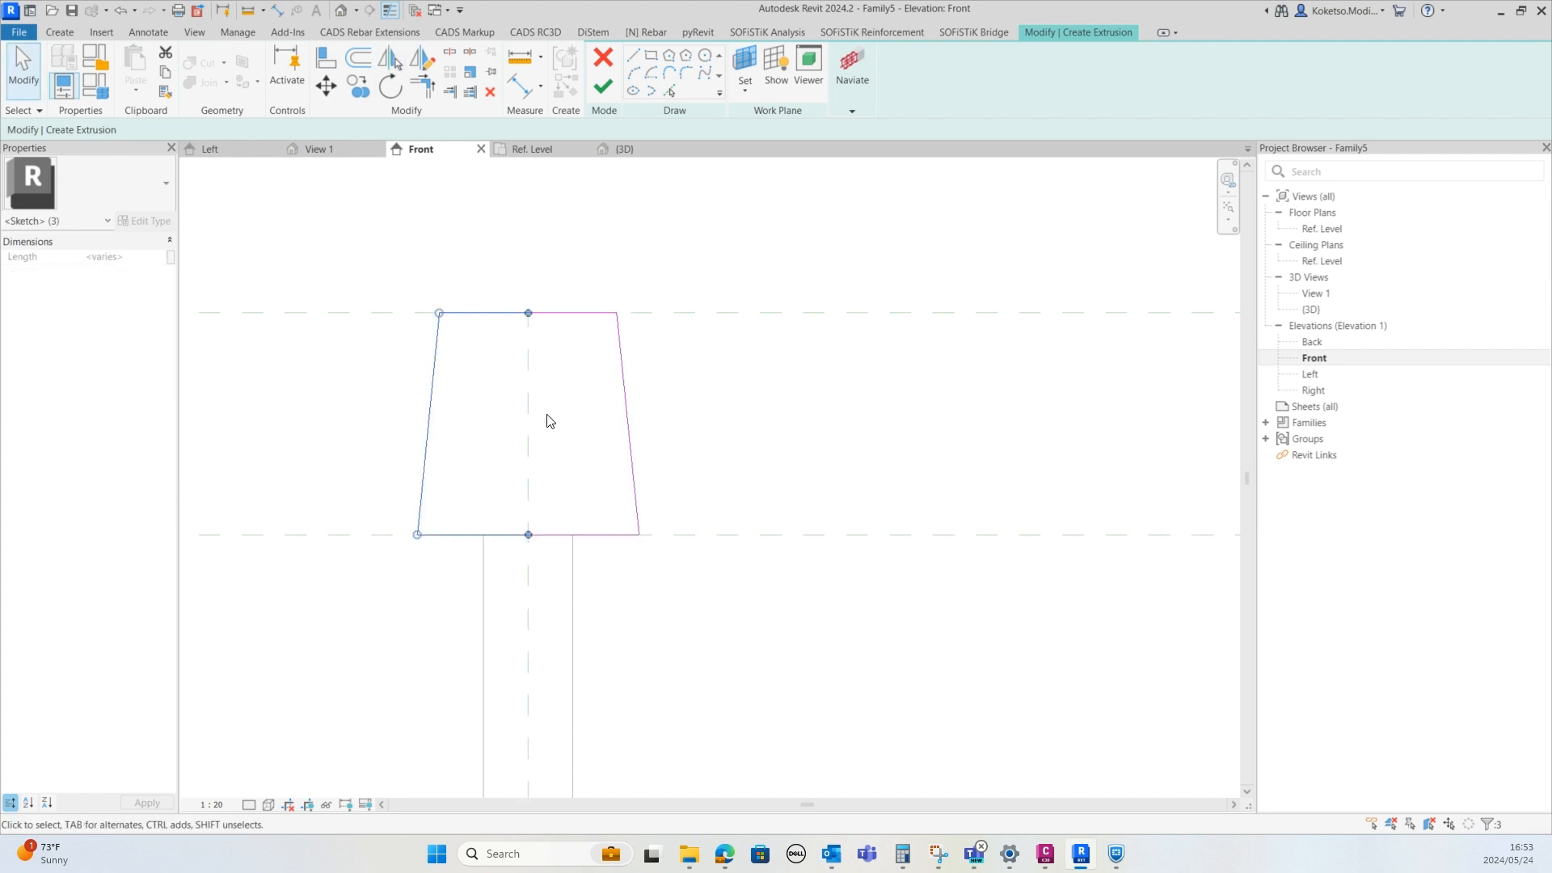
key(Escape)
Delete the left top and bottom half-lines and extend the right ones to close the trapezoid with single edges
scroll(518, 331, up, 2)
drag(473, 247, 450, 720)
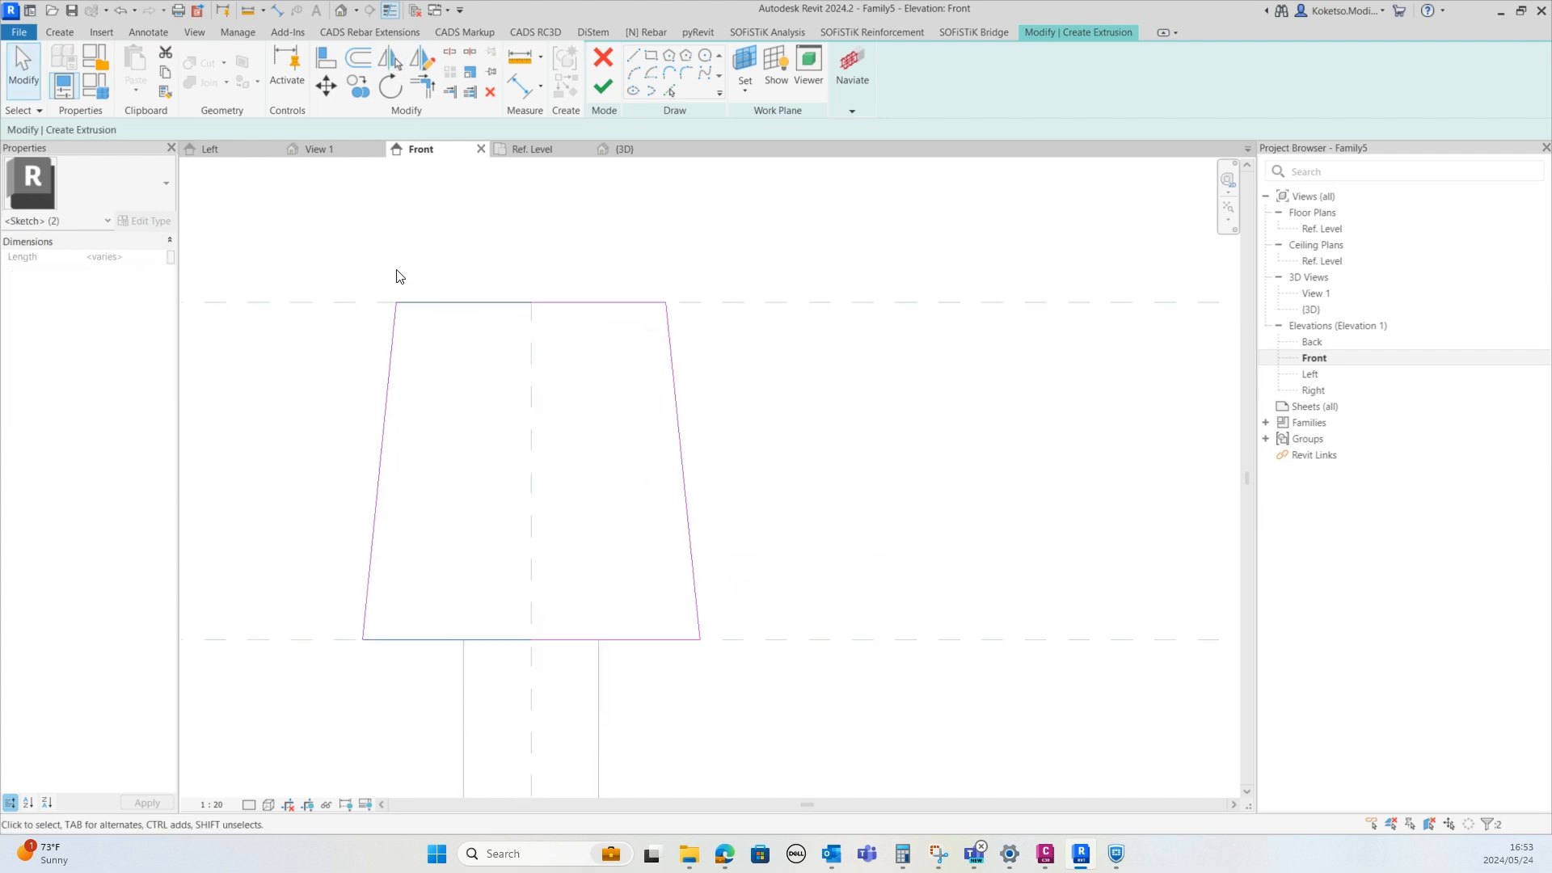
click(488, 96)
click(537, 303)
drag(531, 302, 395, 302)
click(537, 640)
drag(531, 639, 362, 639)
click(568, 214)
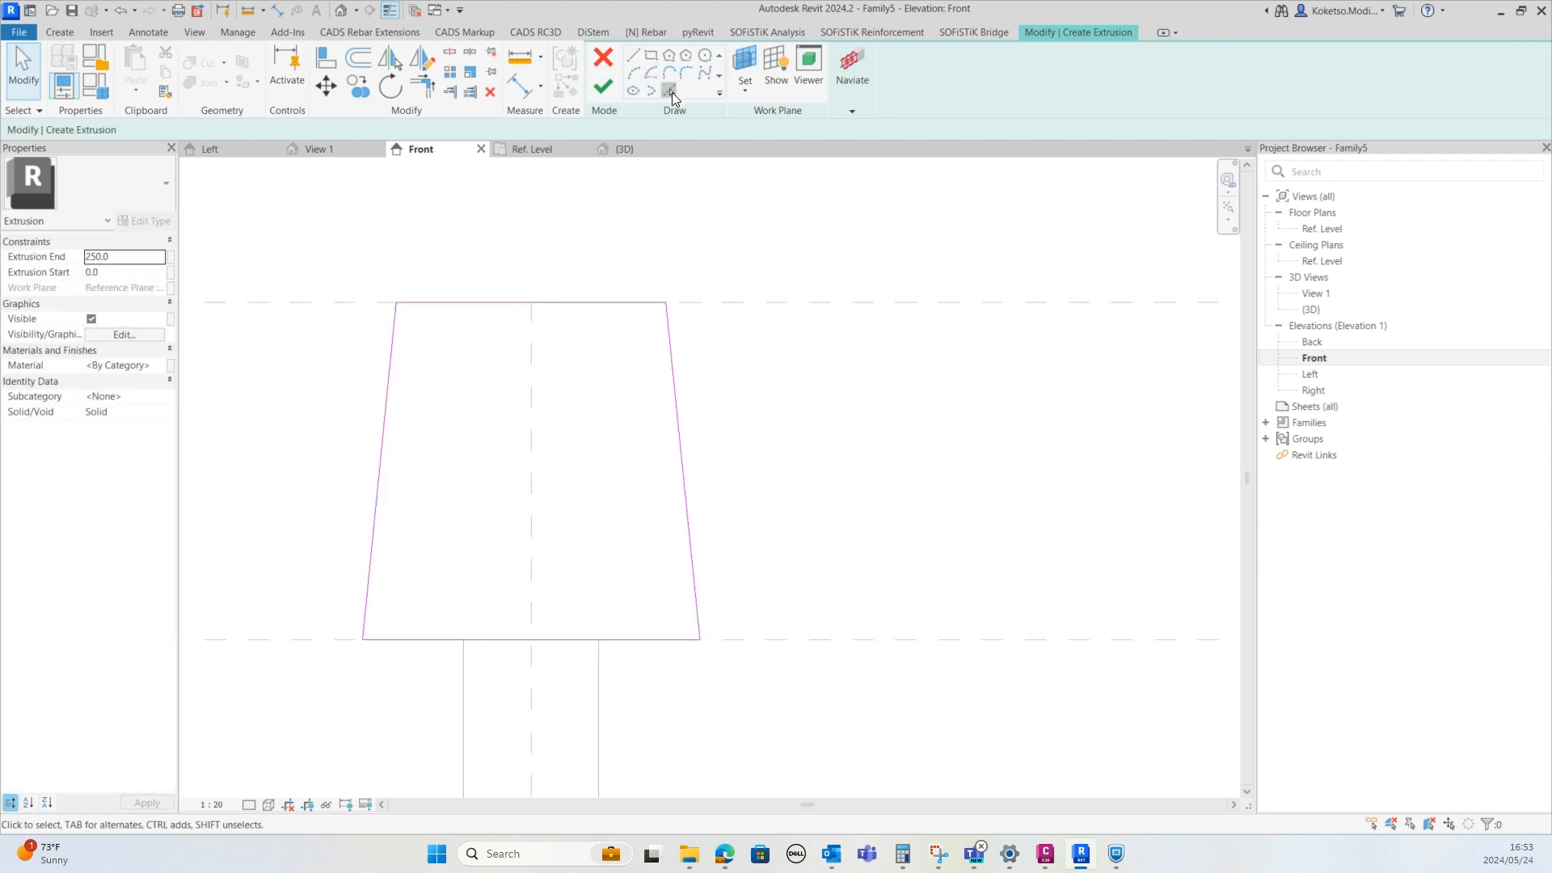
Offset the trapezoid's sides and bottom 20 mm inward to form an inner outline
click(670, 91)
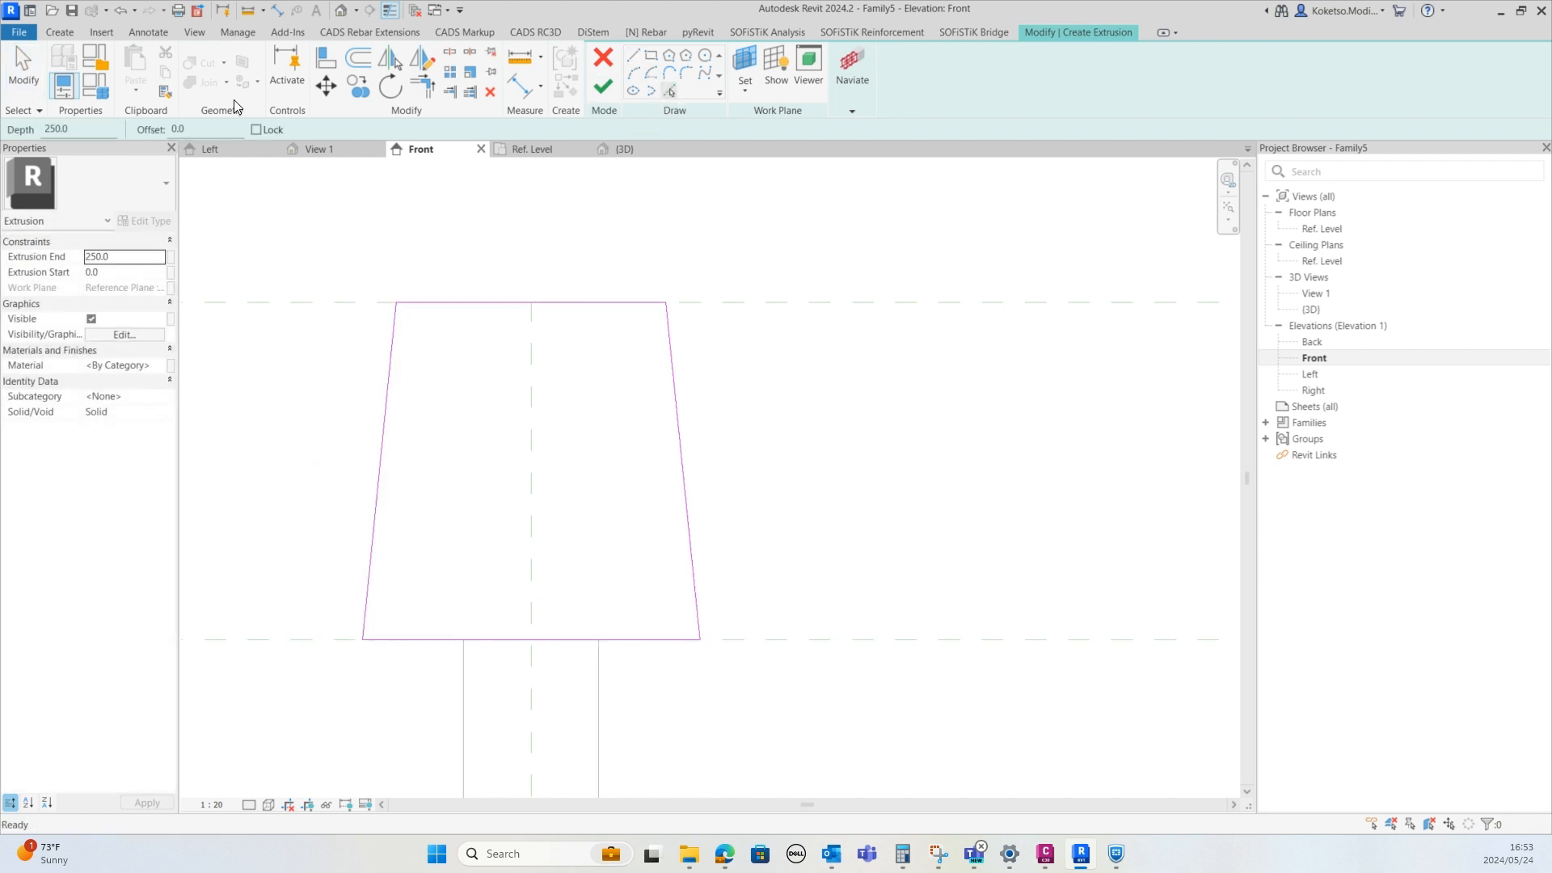
click(186, 129)
text(20)
click(392, 389)
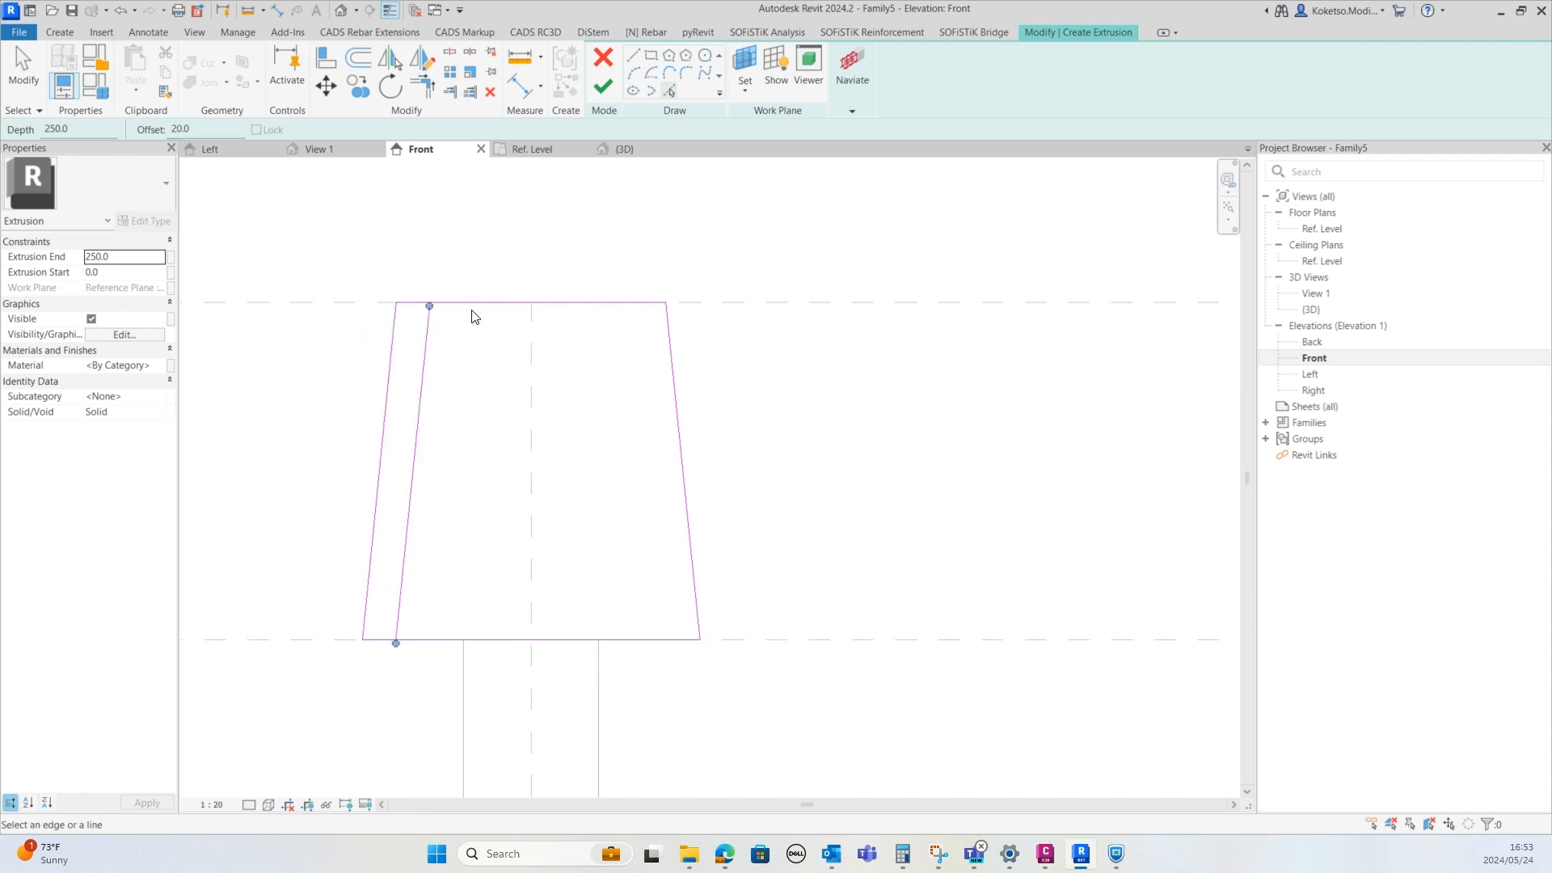
click(668, 401)
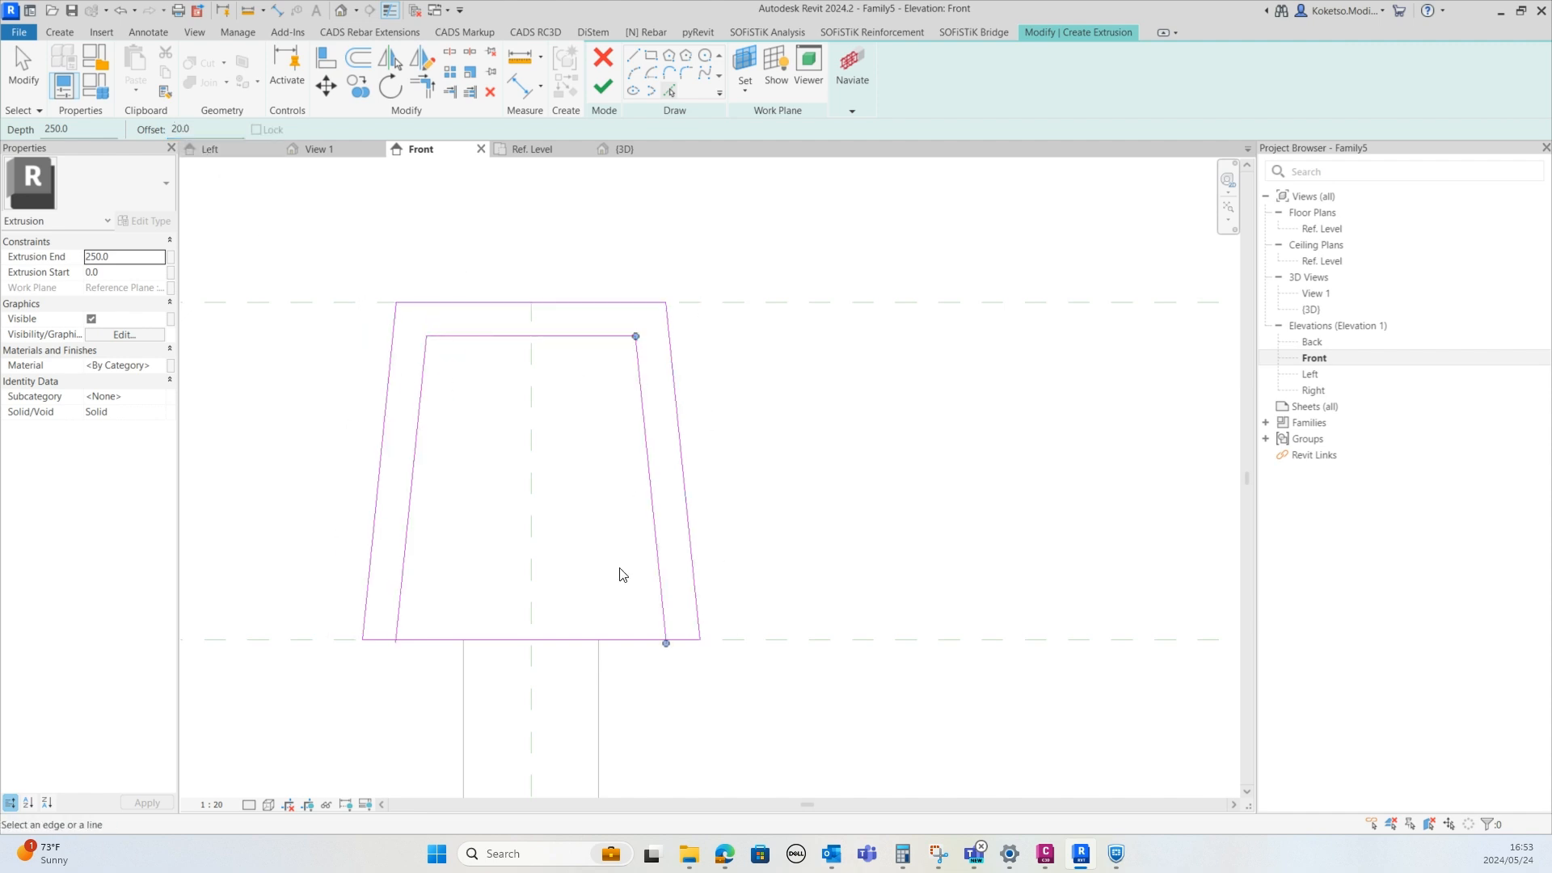
click(623, 641)
middle_drag(510, 466, 518, 406)
scroll(517, 406, down, 2)
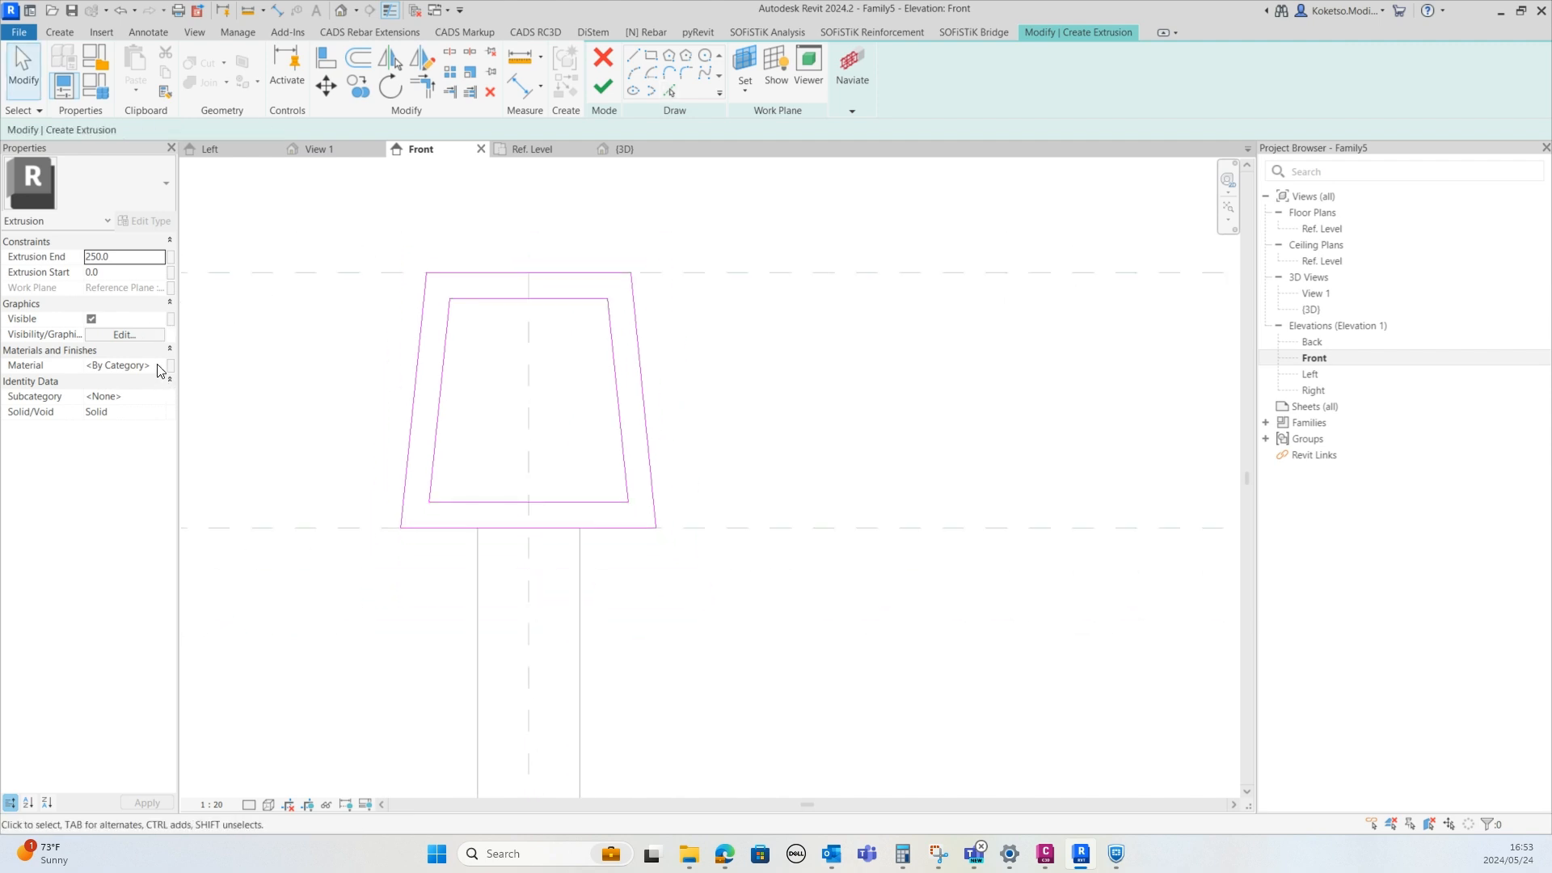
Set the extrusion's material to Aluminum
click(160, 368)
click(159, 366)
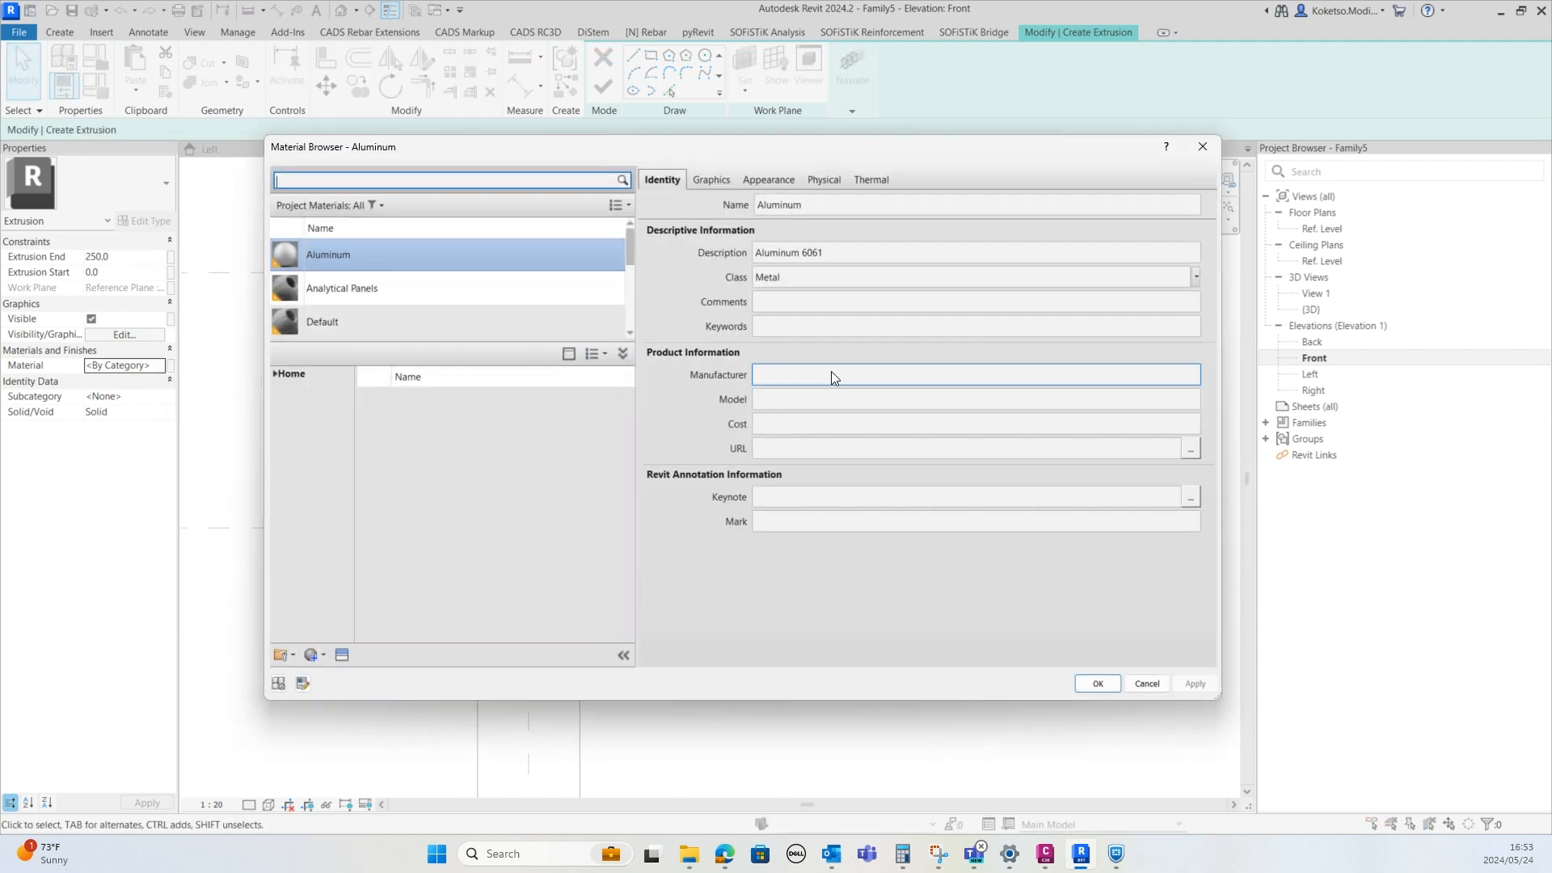
click(1098, 684)
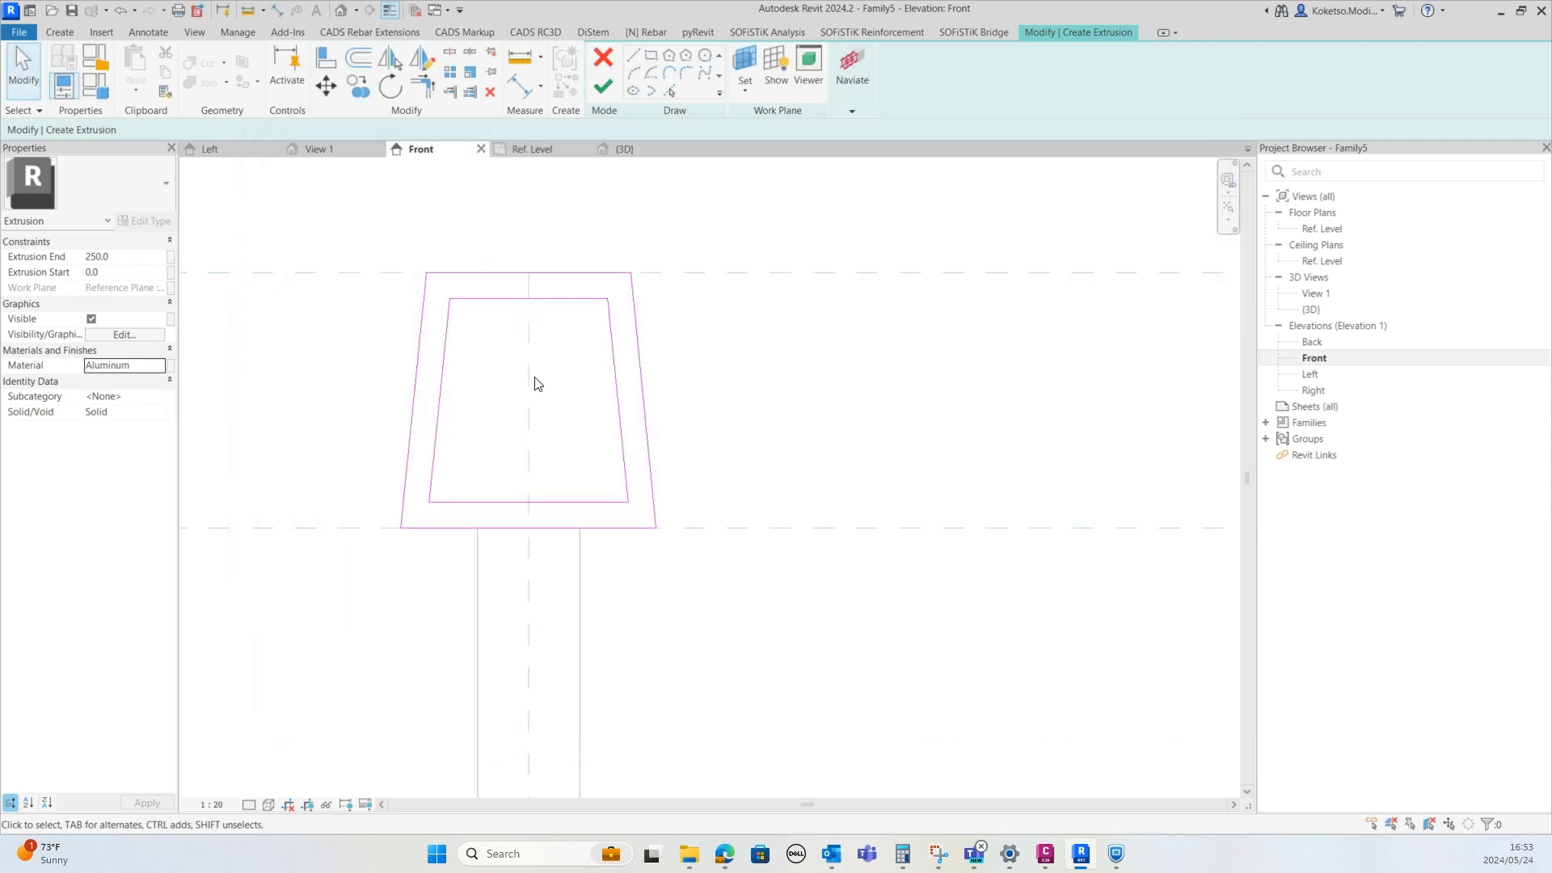
Finish the top cap extrusion and stretch its back face outward in the floor plan
click(604, 87)
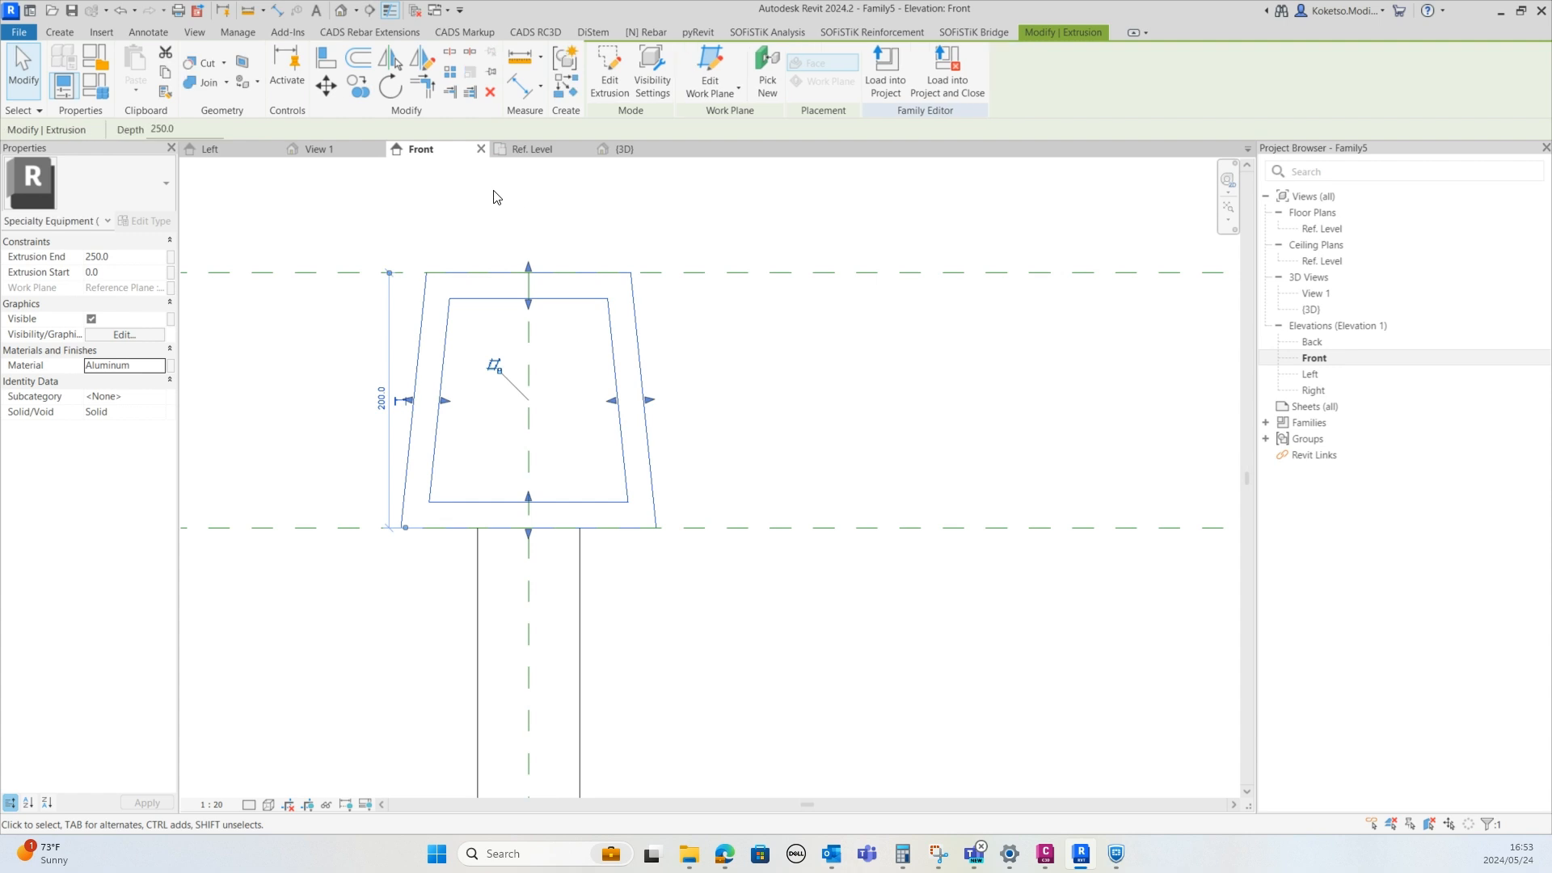
click(532, 149)
scroll(482, 453, up, 6)
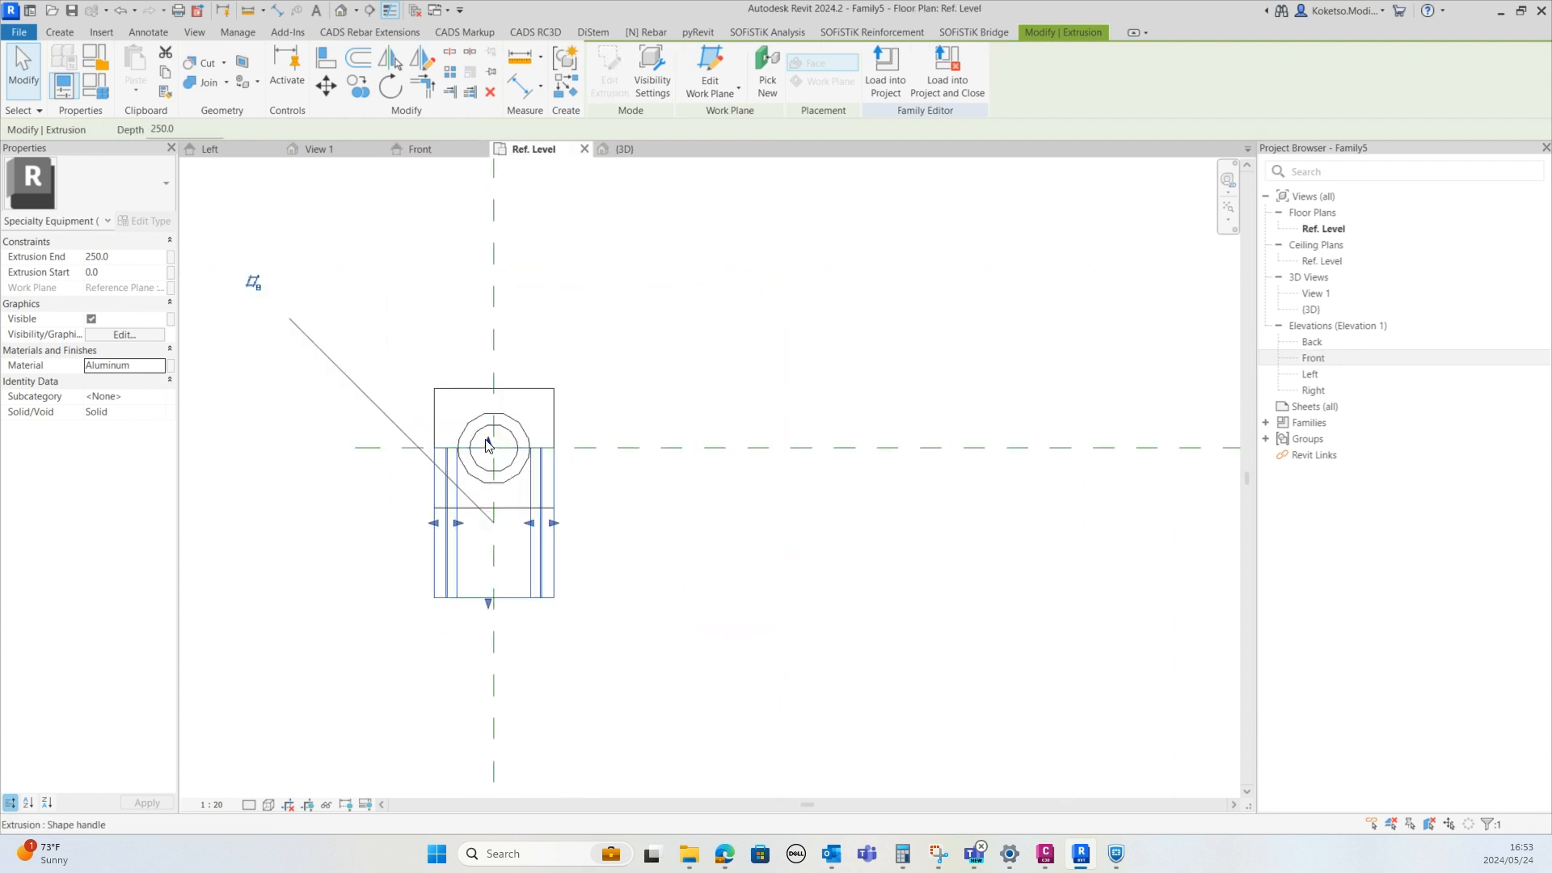
drag(488, 385, 487, 310)
key(Escape)
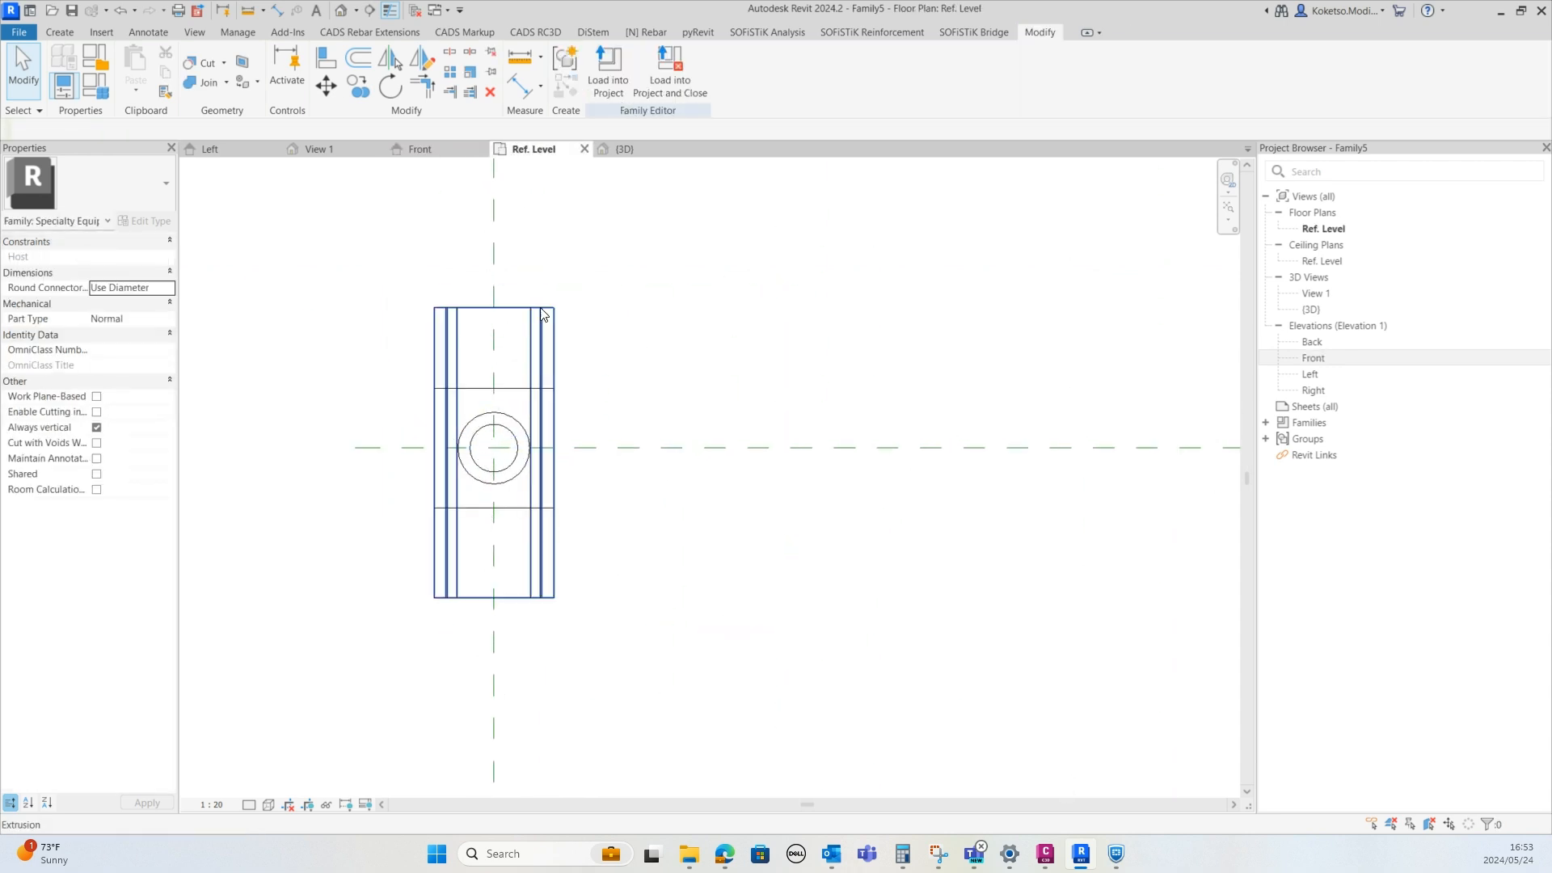
Dimension the cap's back and front faces to the centre front/back reference plane
key(d)
key(i)
click(524, 308)
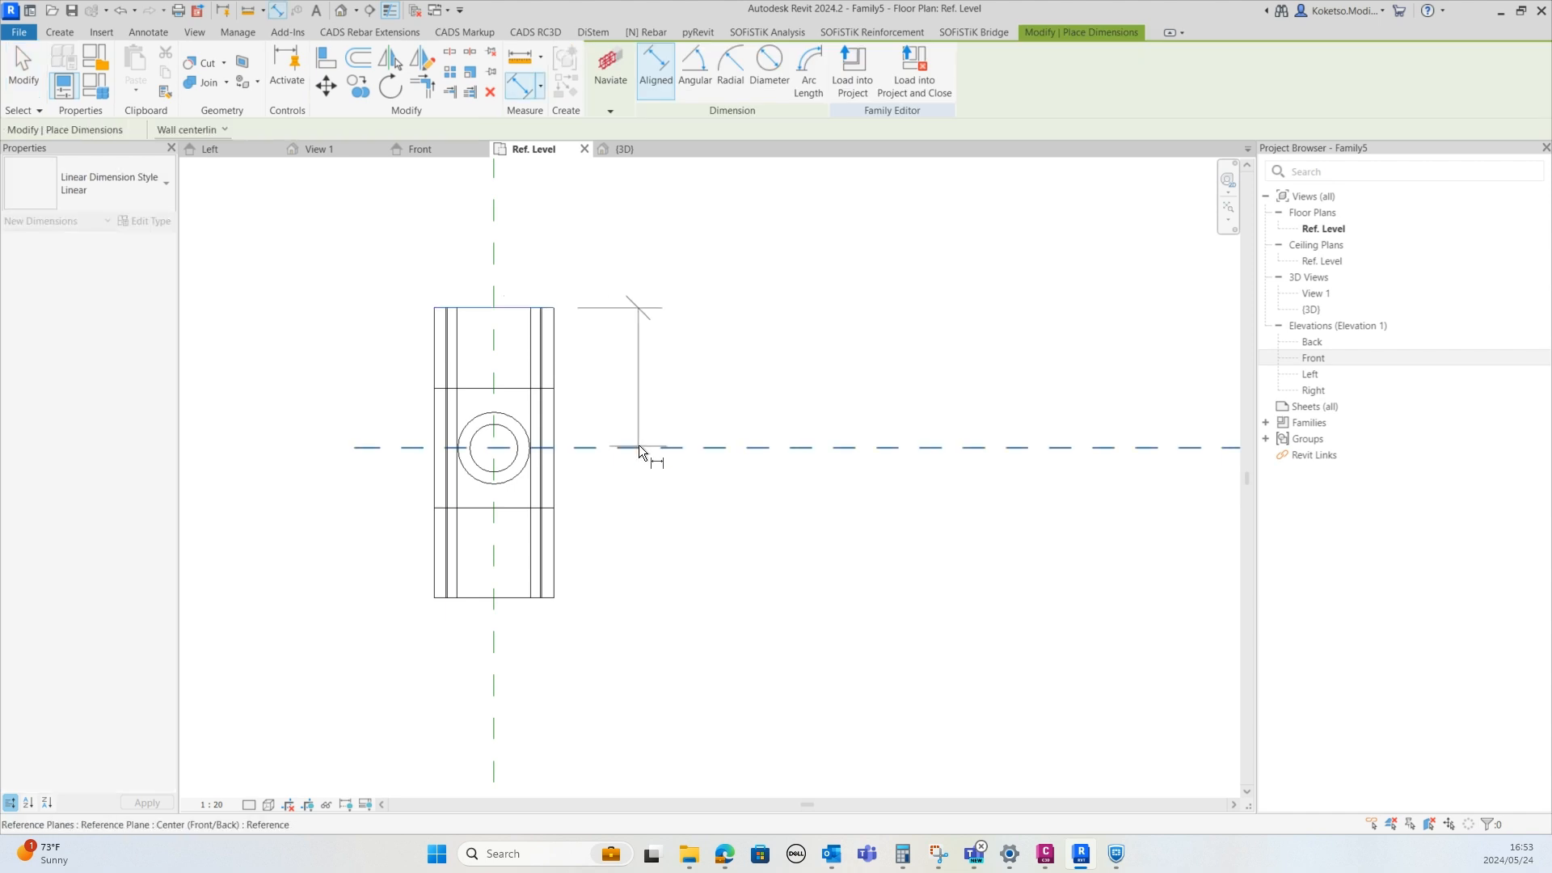
click(637, 447)
click(549, 598)
click(721, 375)
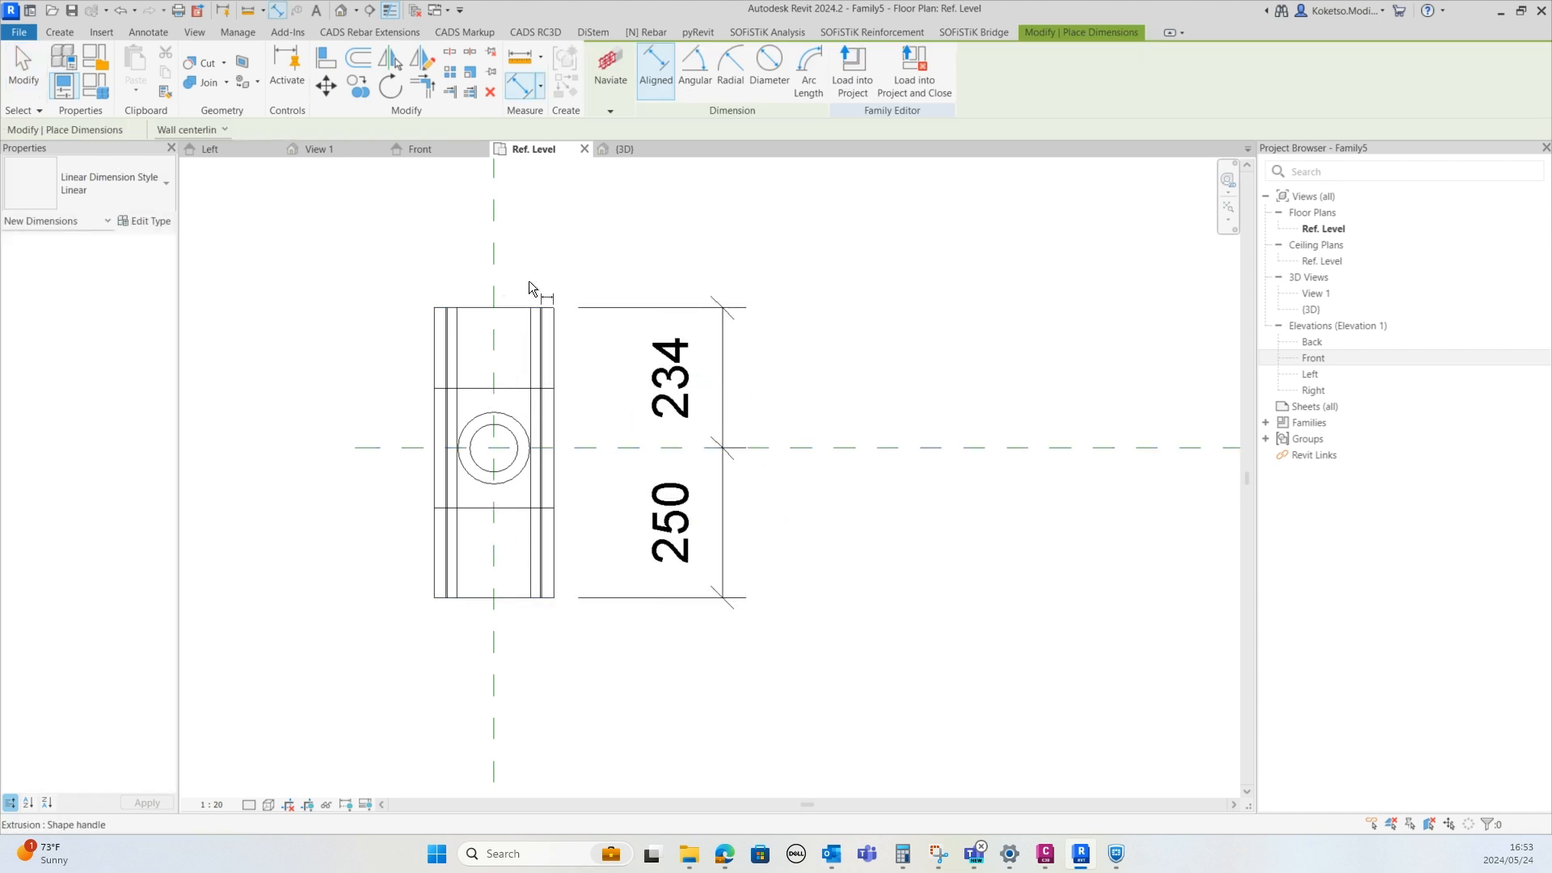
key(Escape)
key(Escape)
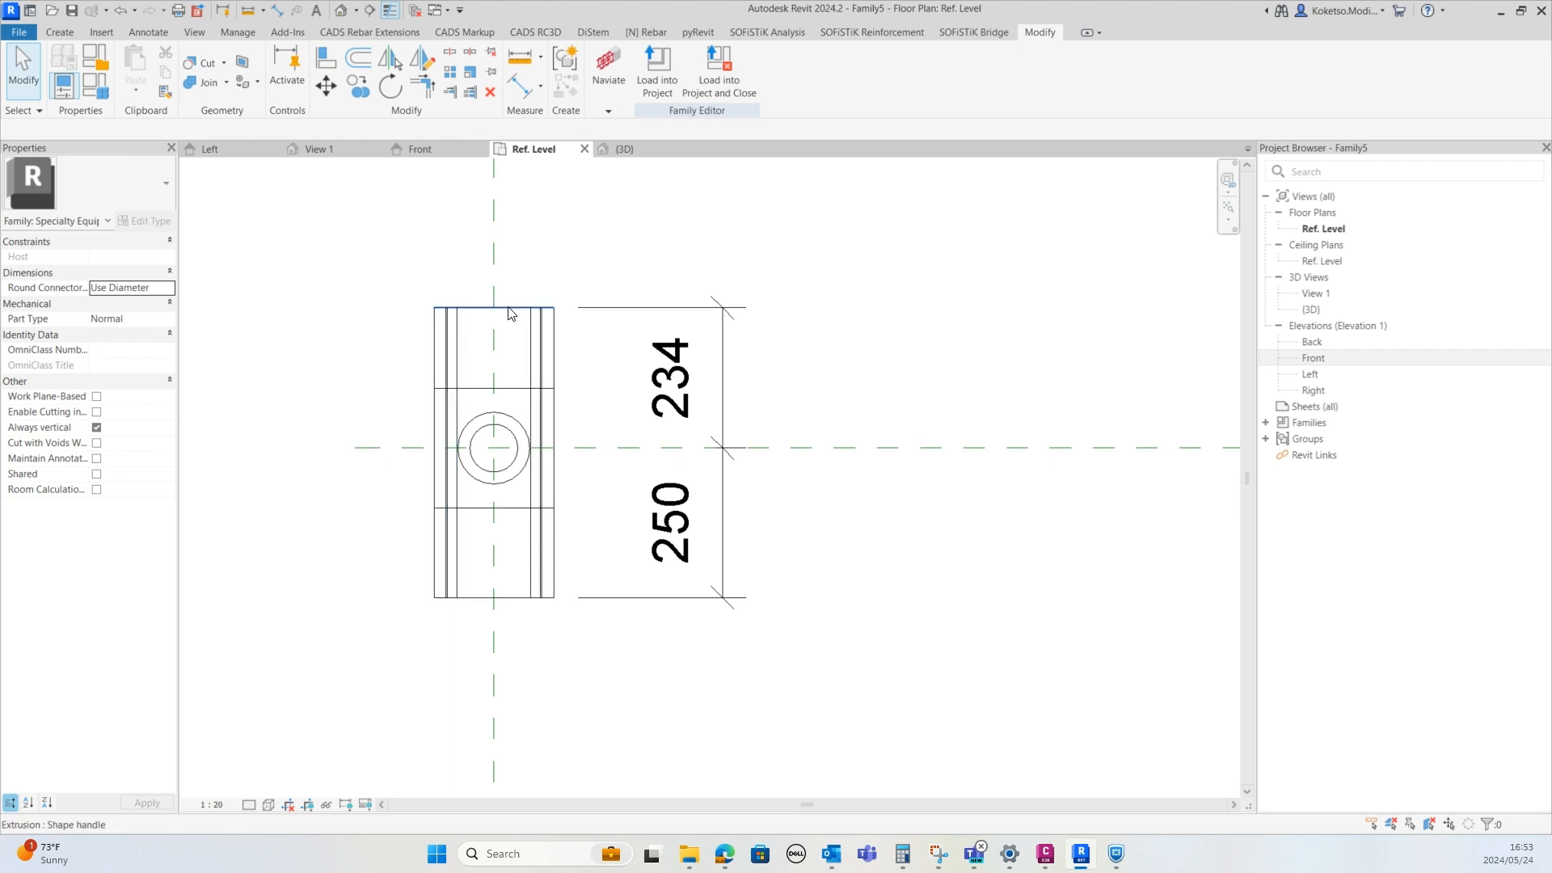
Set both the cap's back and front distances from the centre plane to 200 mm
click(513, 323)
click(693, 376)
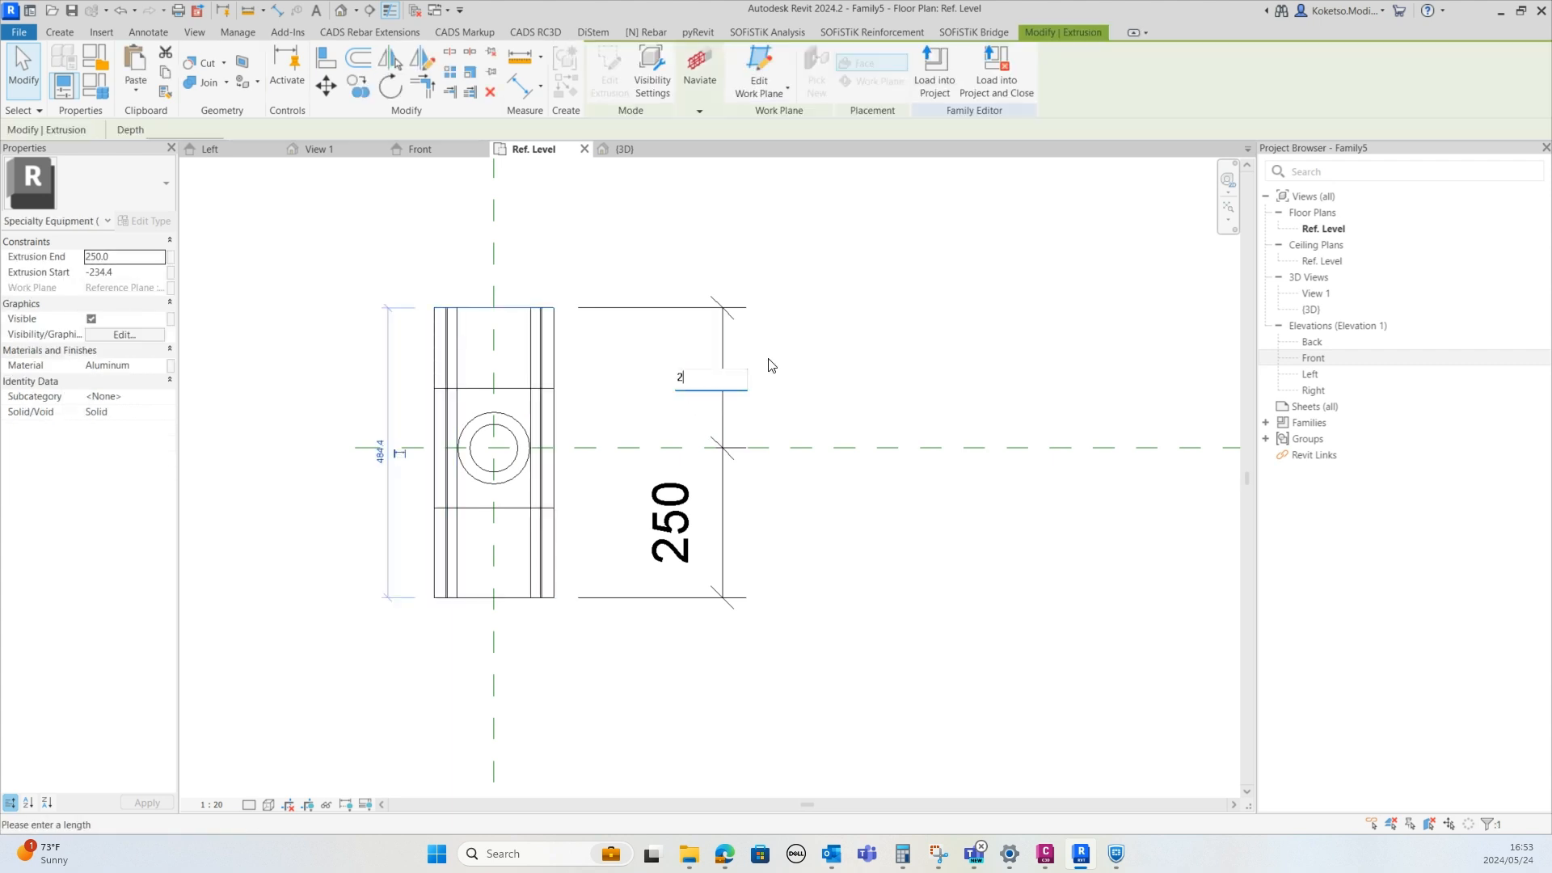
key(Return)
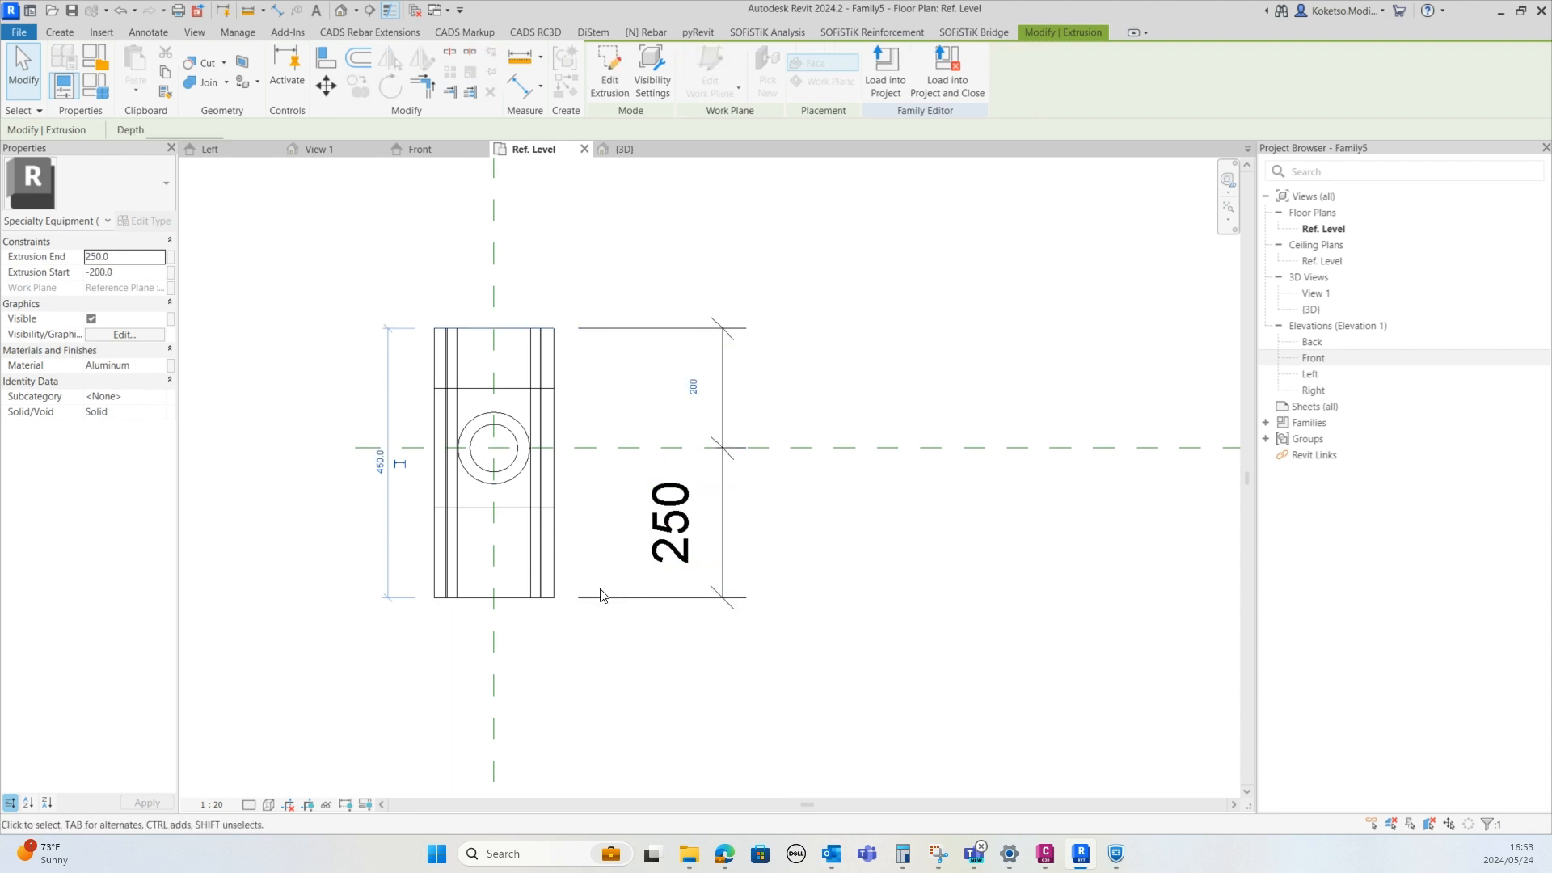
key(Escape)
key(Tab)
click(515, 598)
click(689, 524)
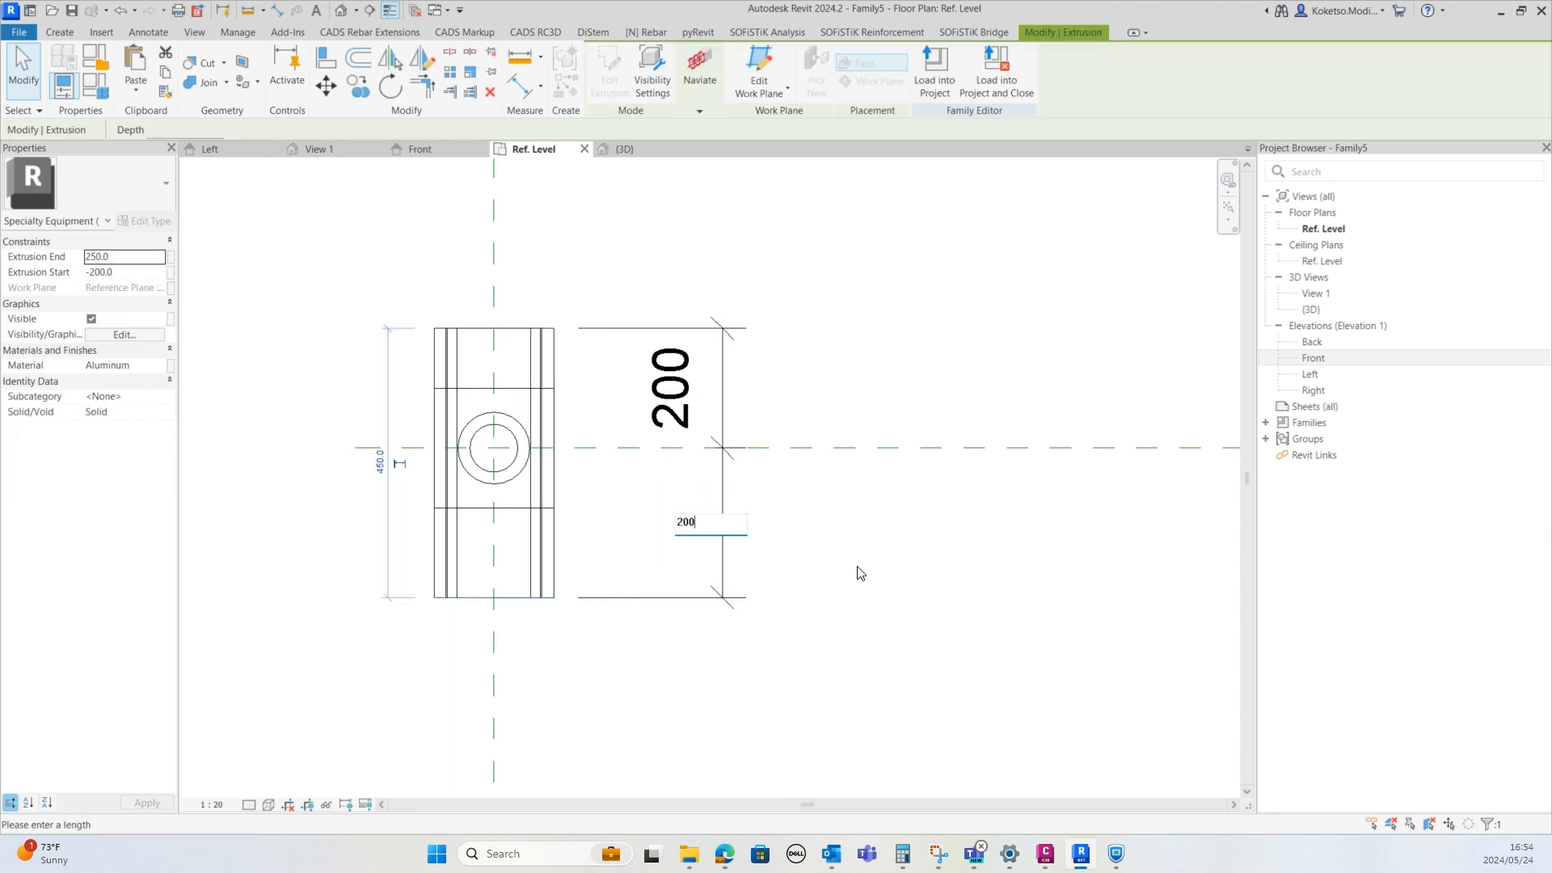
text(200)
key(Return)
Delete the cap's plan dimensions
click(745, 517)
click(729, 505)
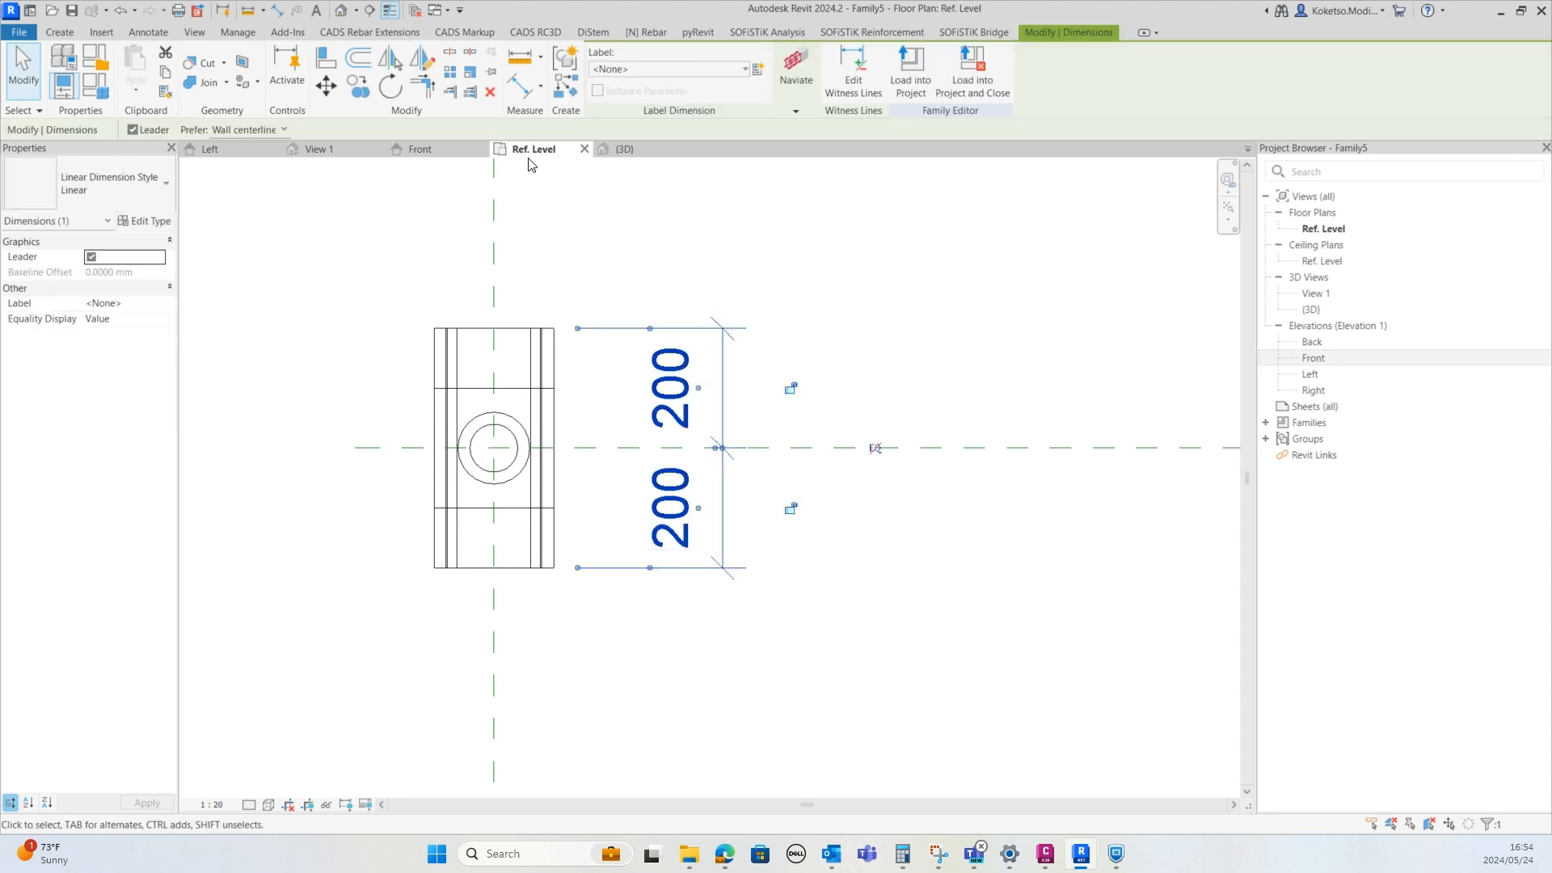
click(490, 91)
Copy the top cap to the posts above and below it in the first column, with Constrain turned off
click(624, 148)
scroll(572, 599, up, 5)
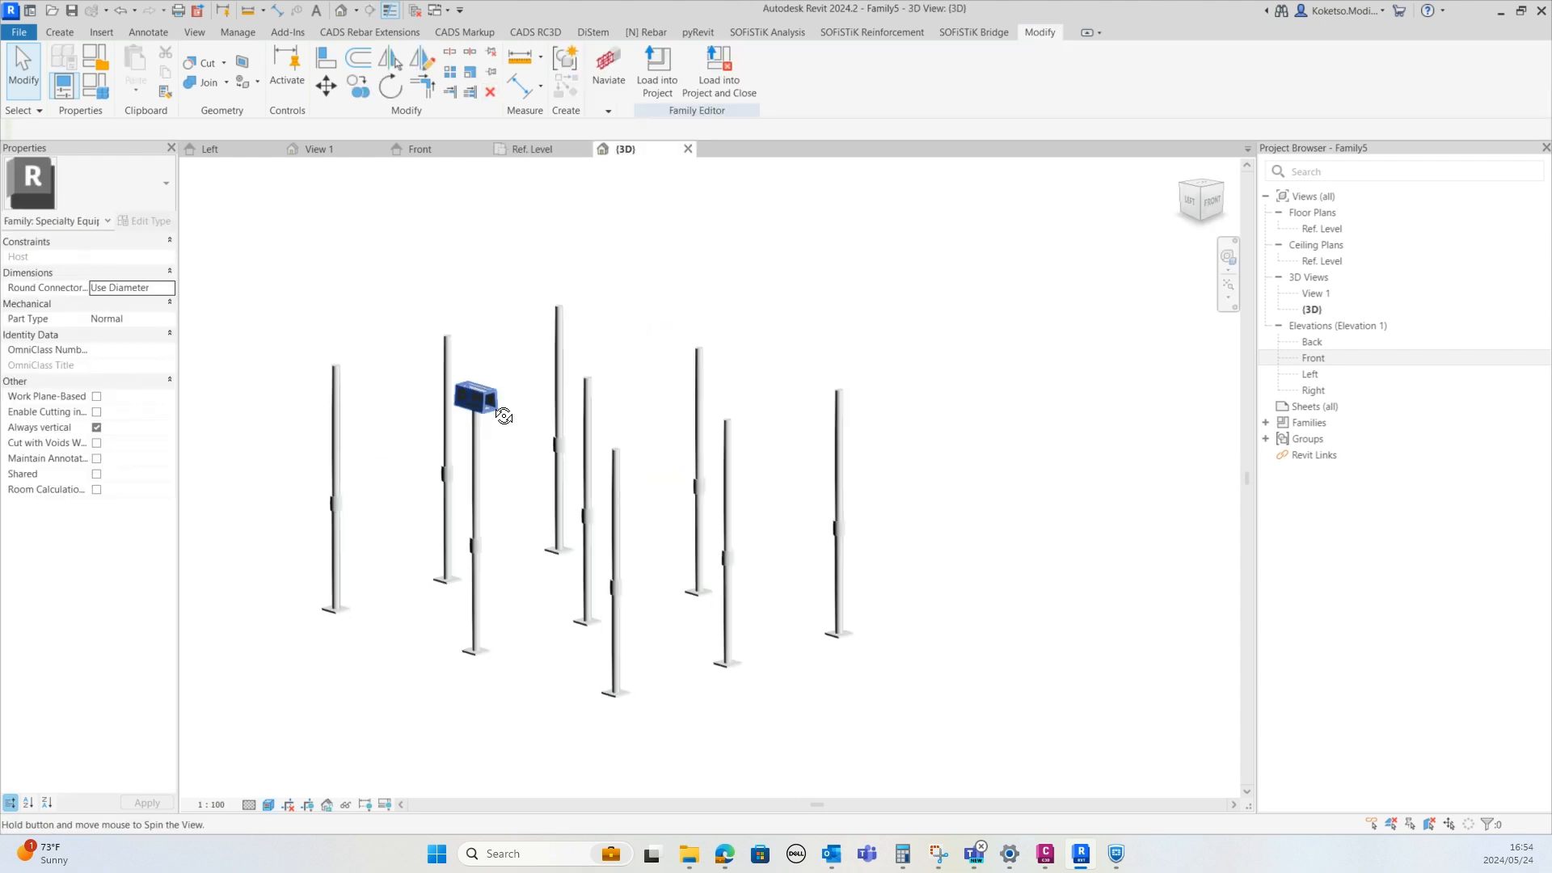
scroll(573, 599, down, 4)
click(497, 412)
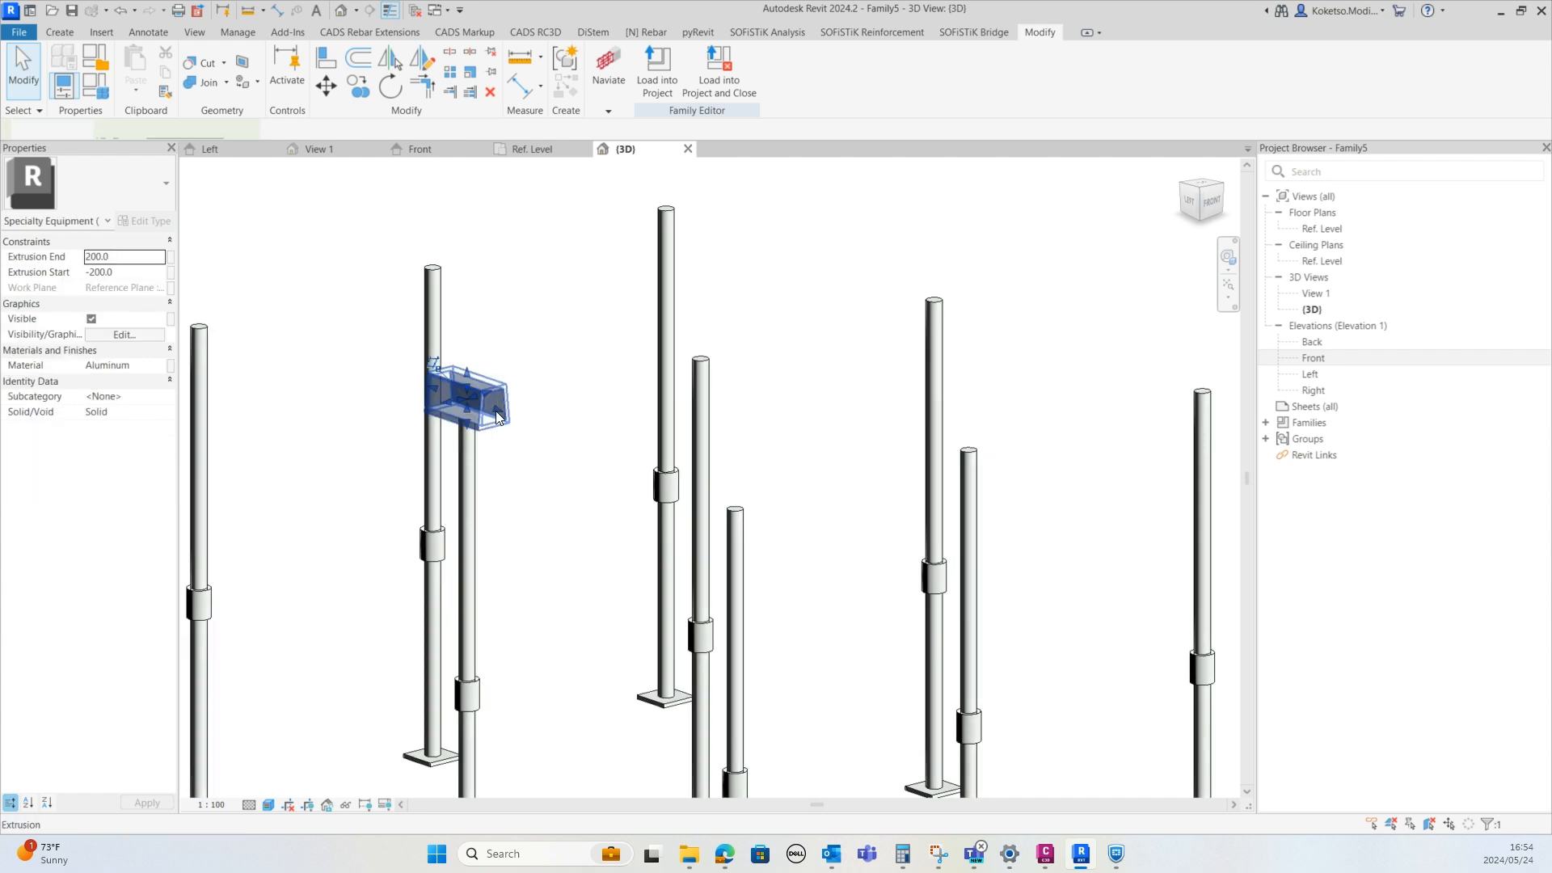
click(524, 150)
scroll(501, 485, down, 6)
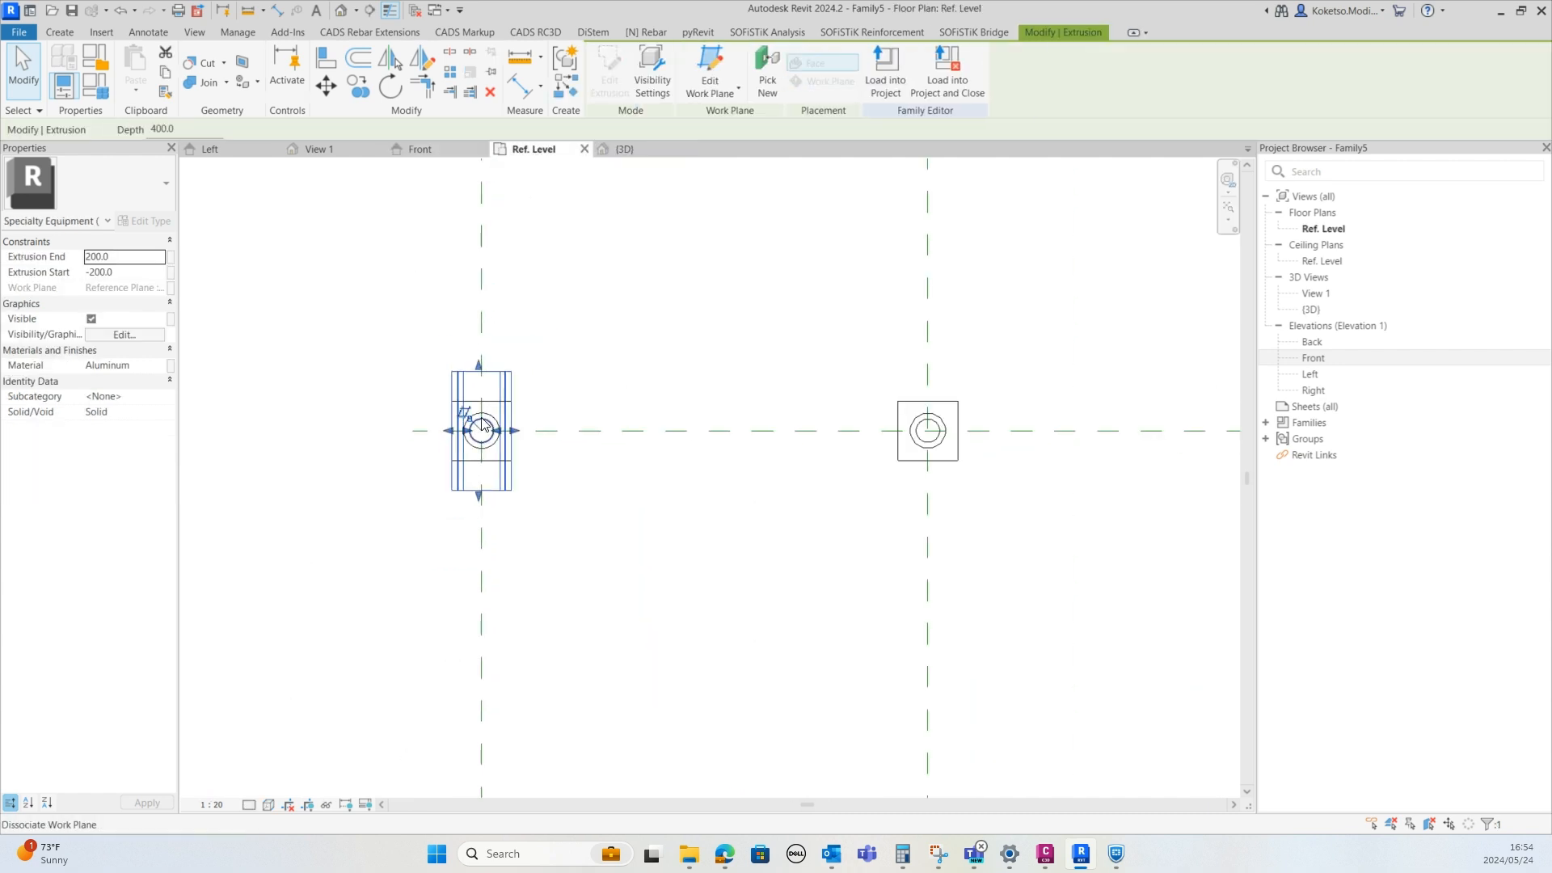
middle_drag(502, 506, 509, 499)
click(362, 89)
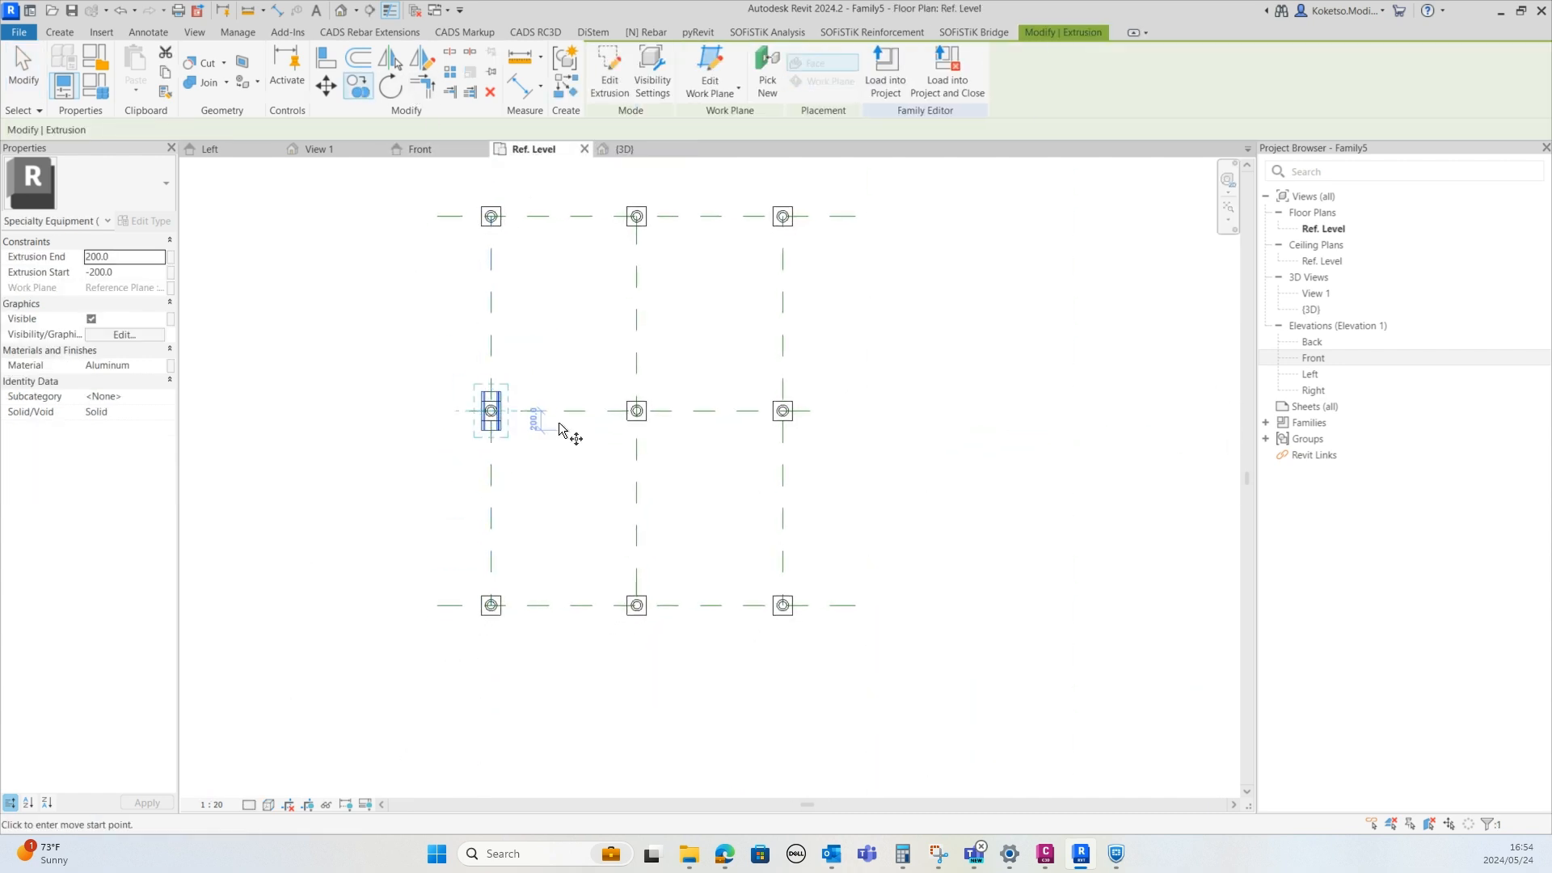
click(530, 411)
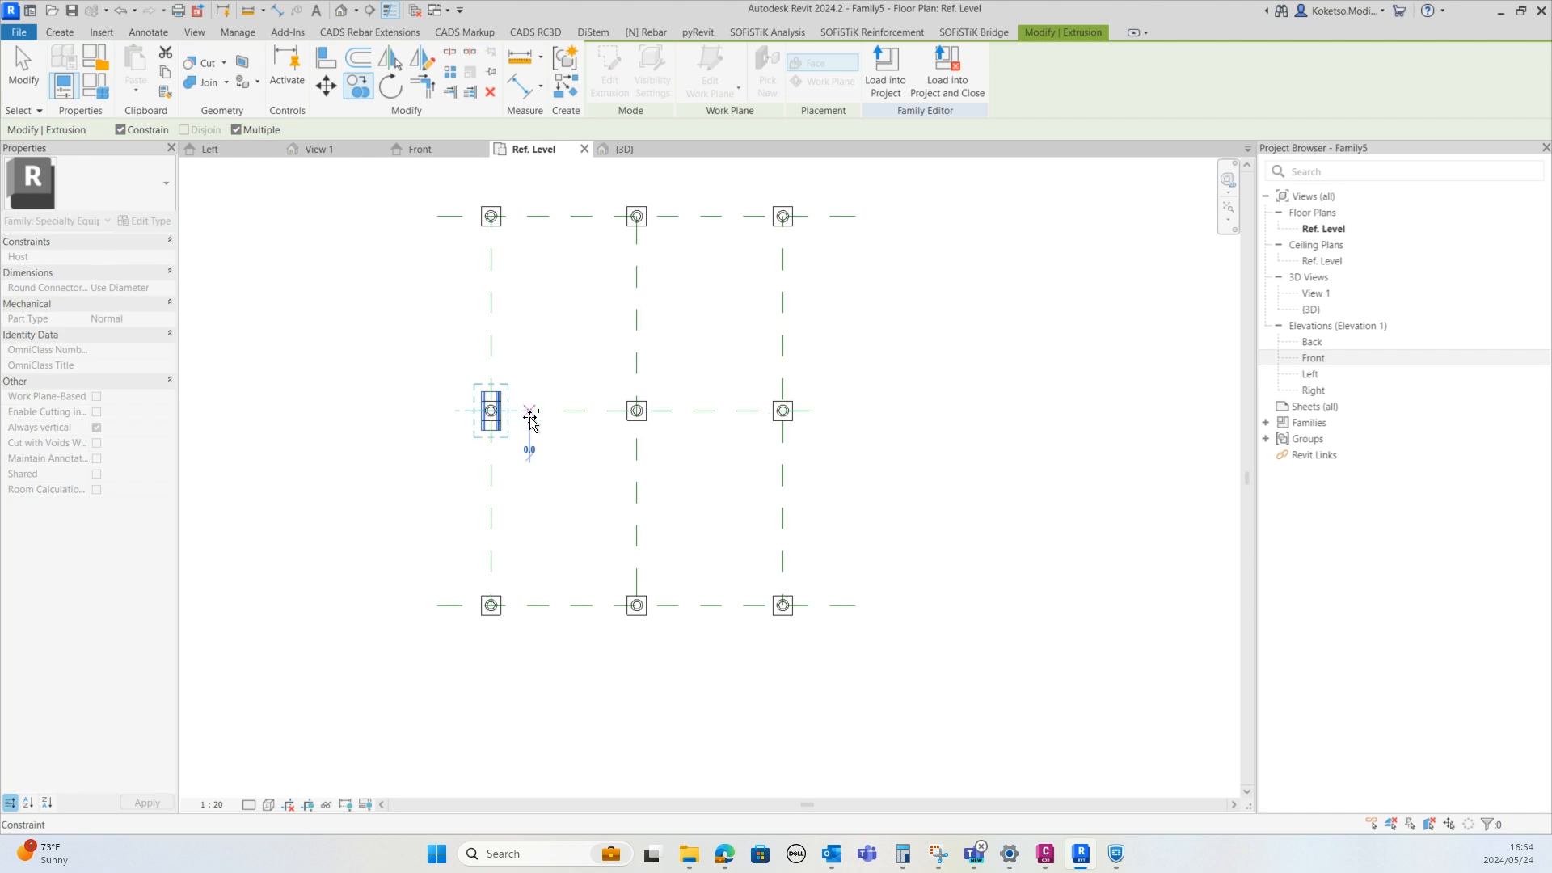
click(121, 130)
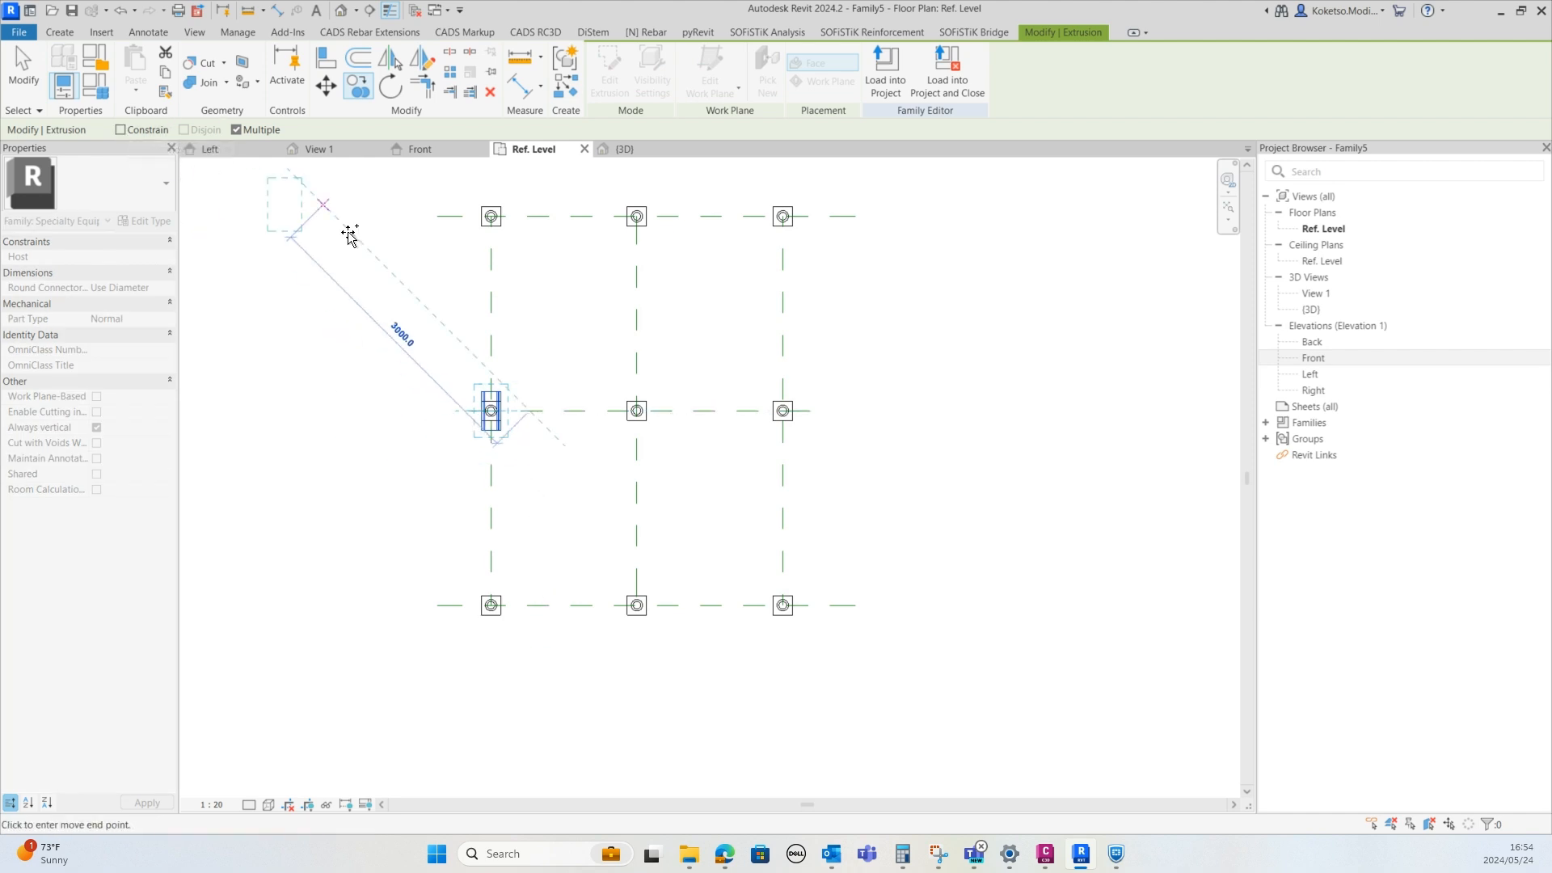
click(528, 595)
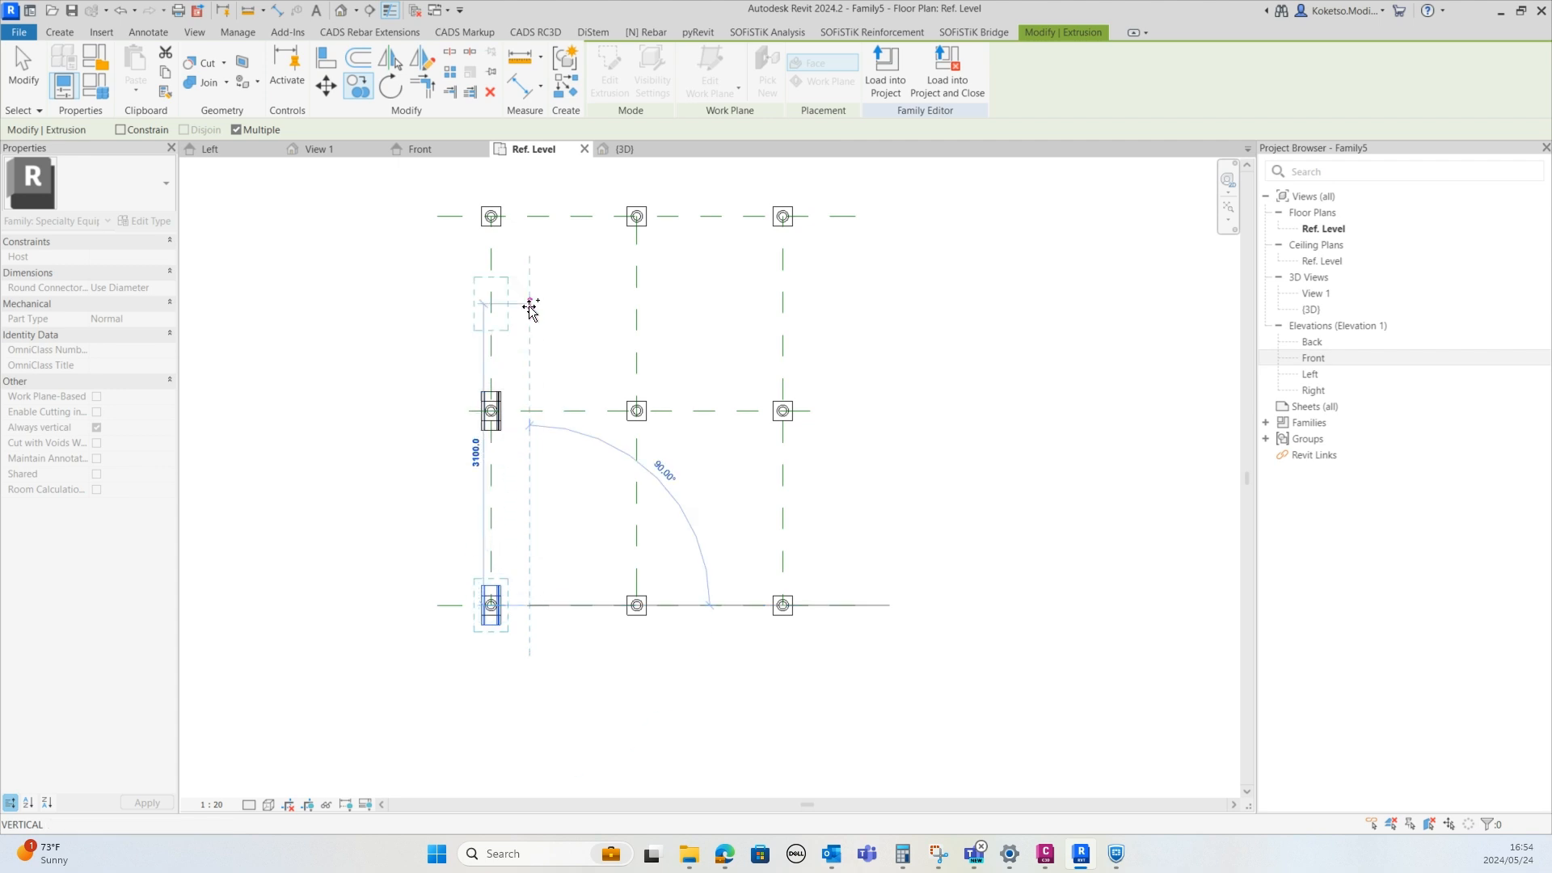
click(529, 217)
key(Escape)
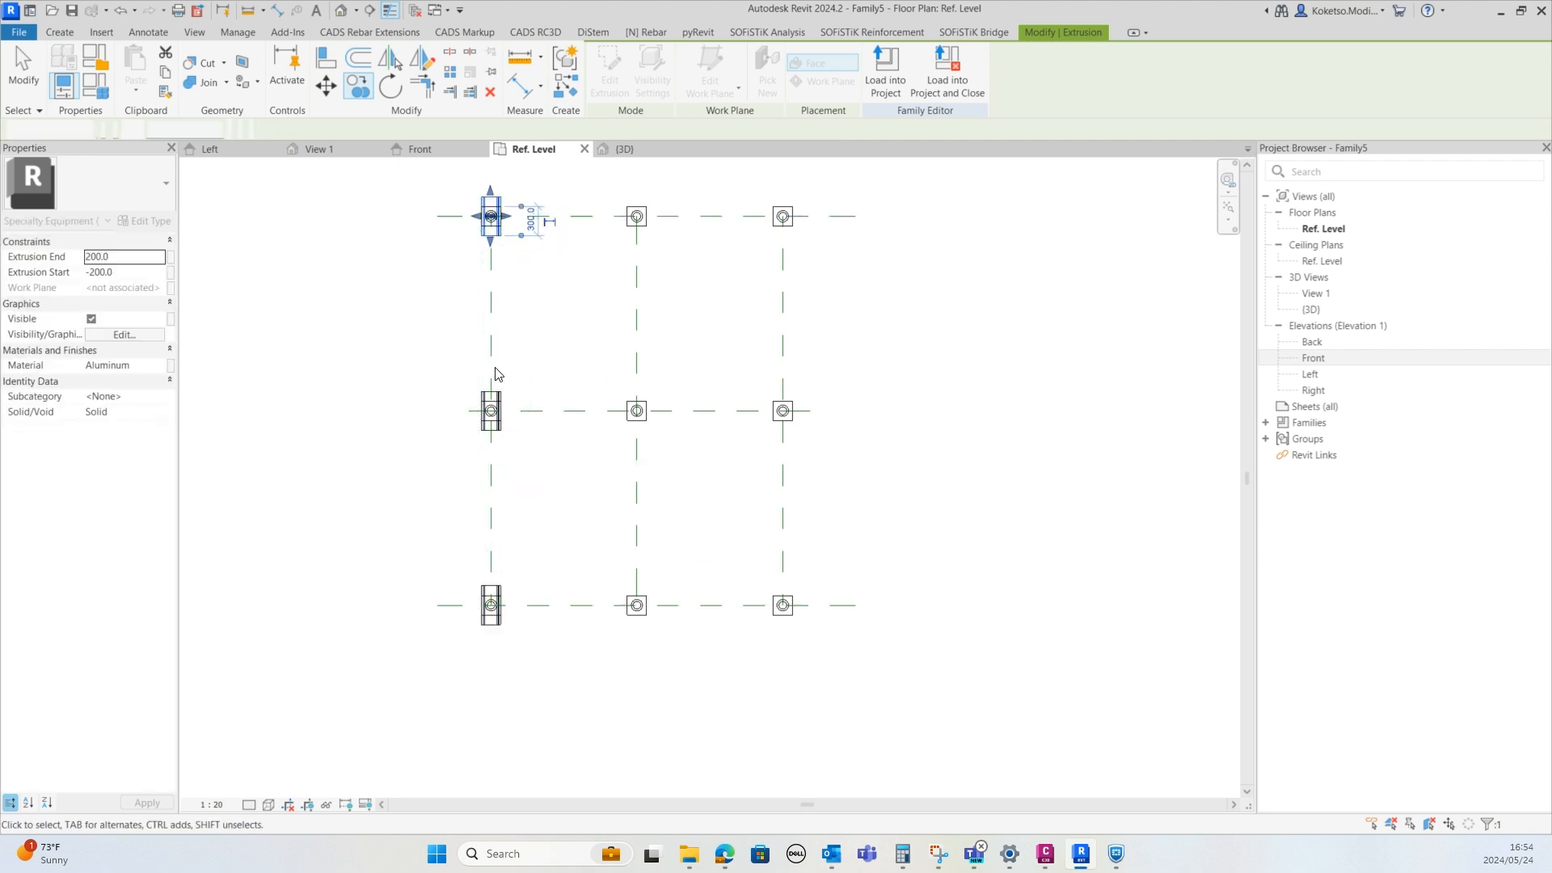
Copy the three caps of the first column onto the second and third columns of posts
click(501, 596)
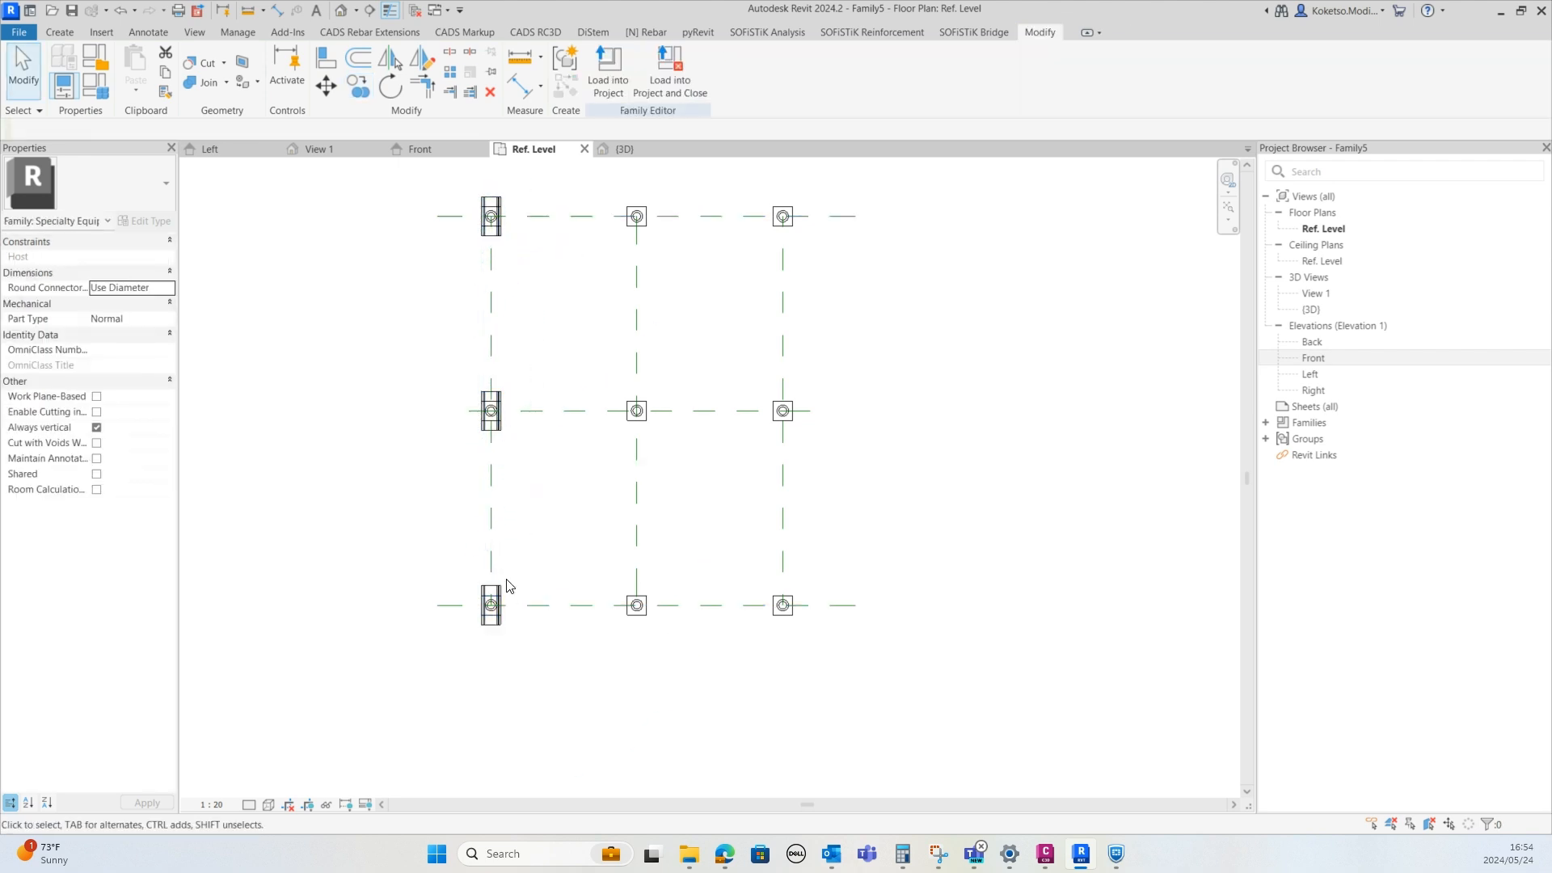
ctrl+click(494, 408)
ctrl+click(503, 217)
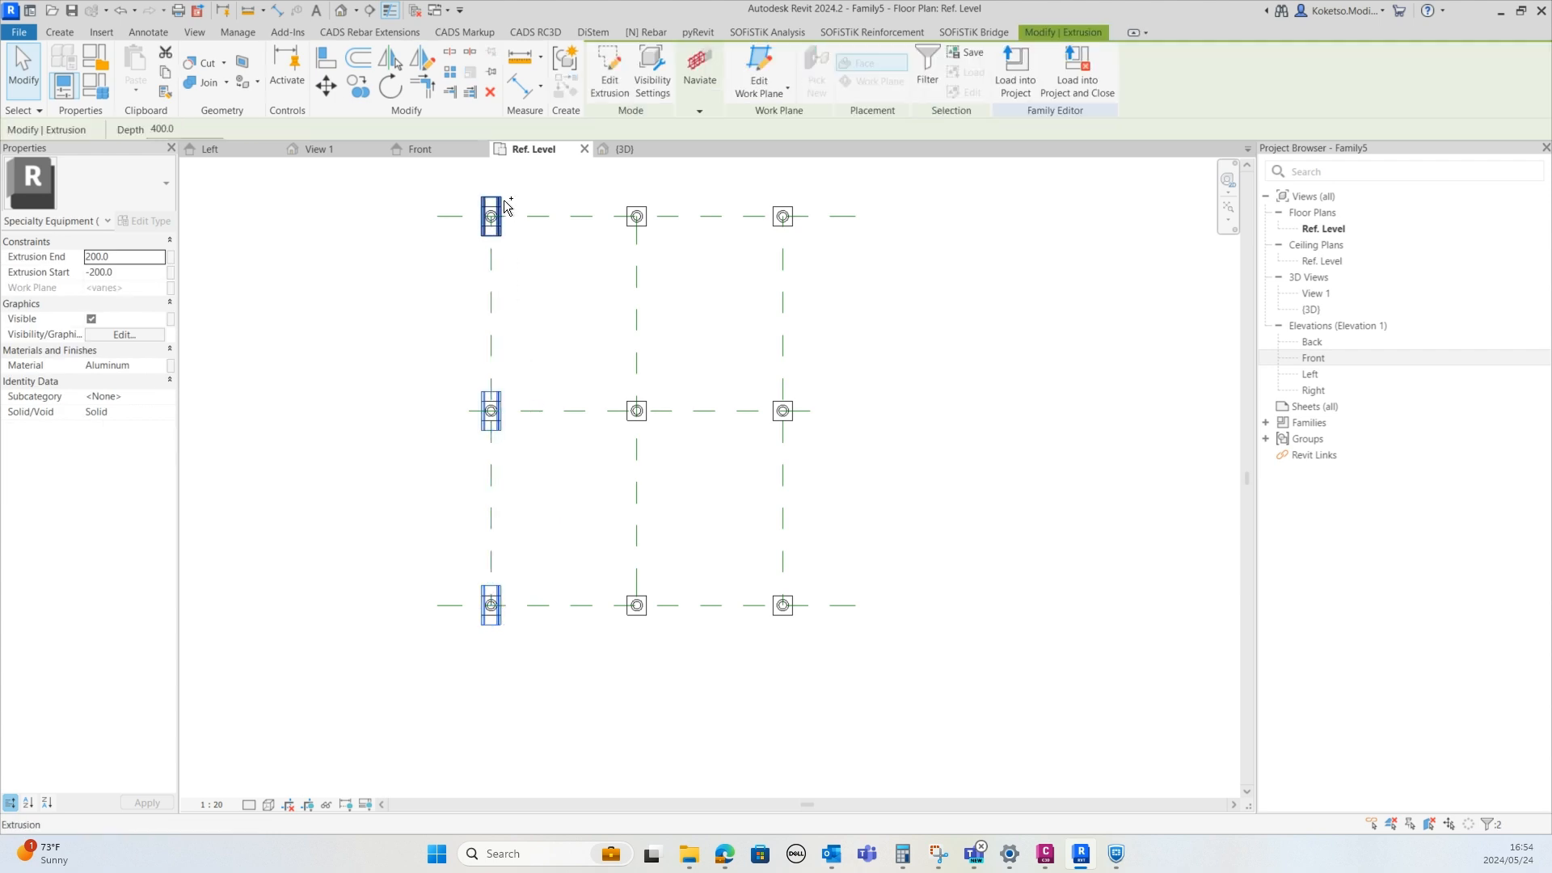
click(364, 92)
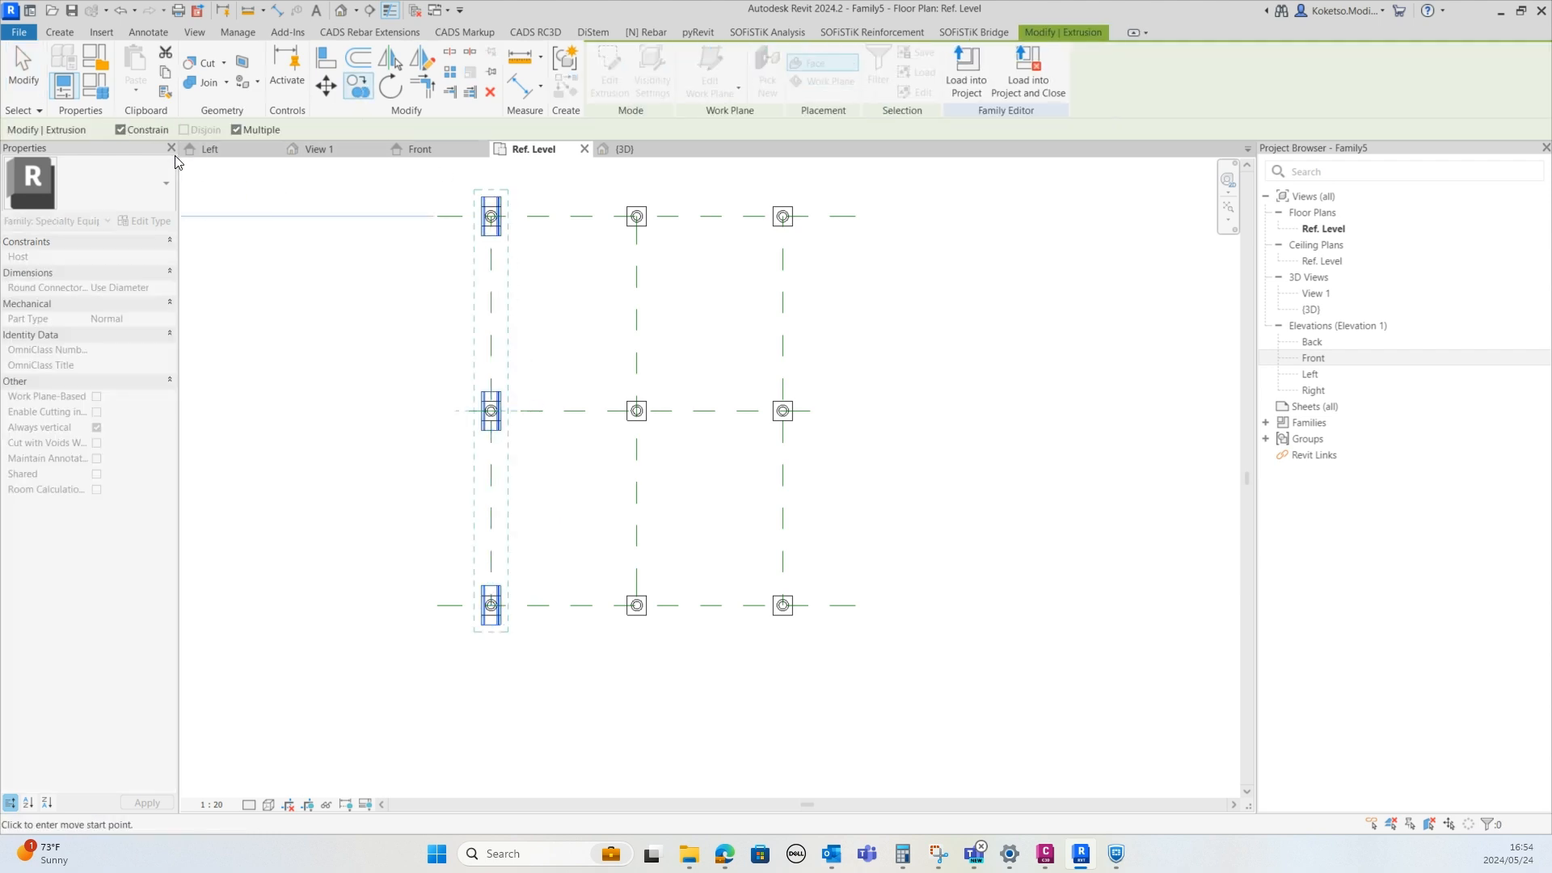
click(121, 130)
click(492, 304)
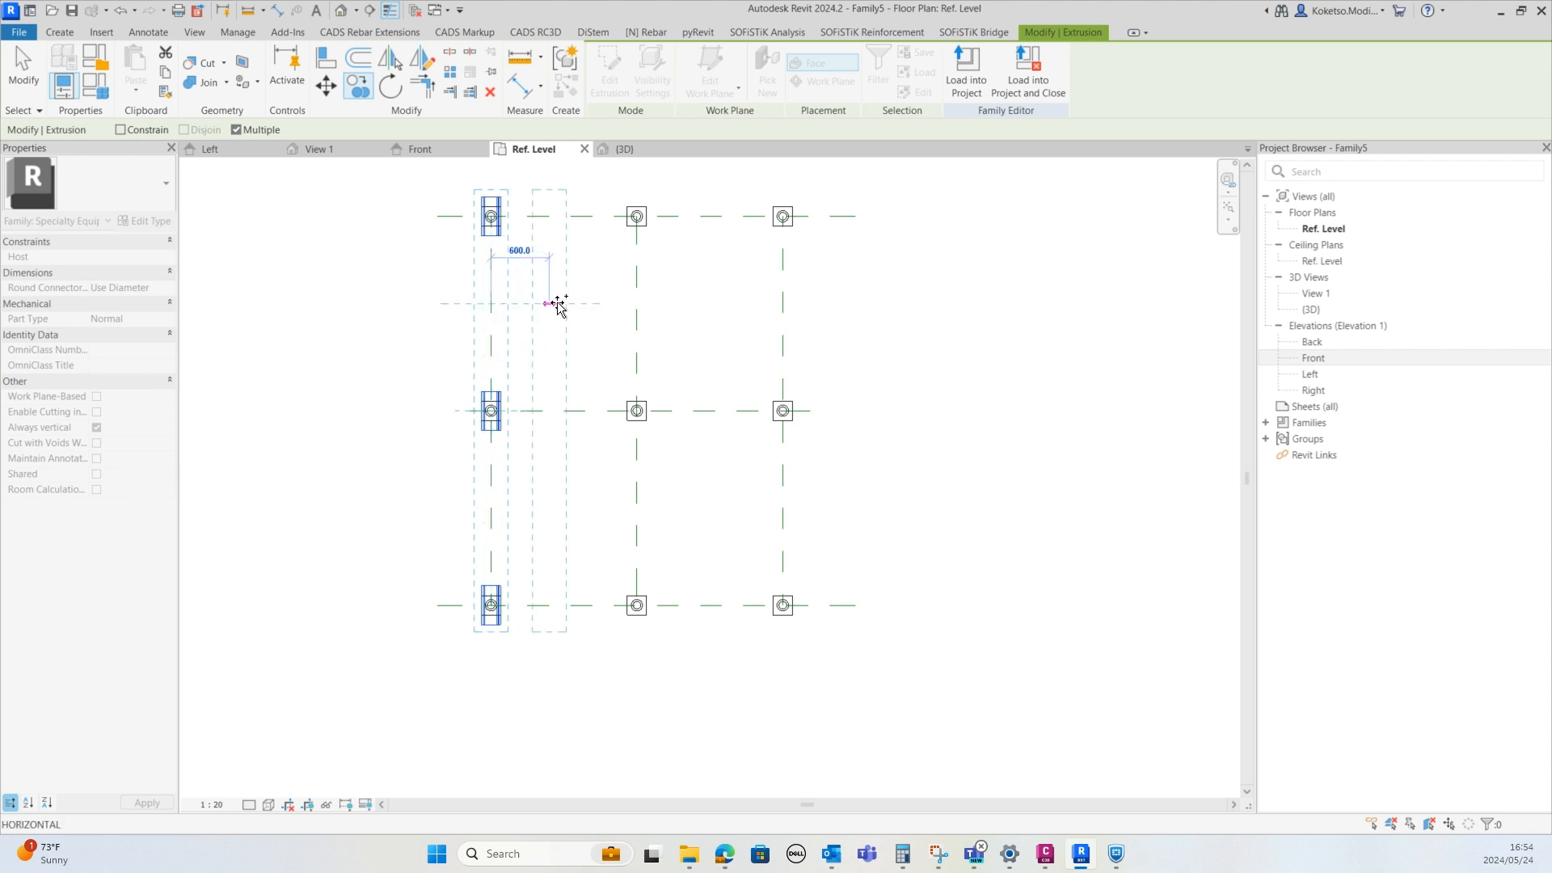
click(637, 304)
key(shift)
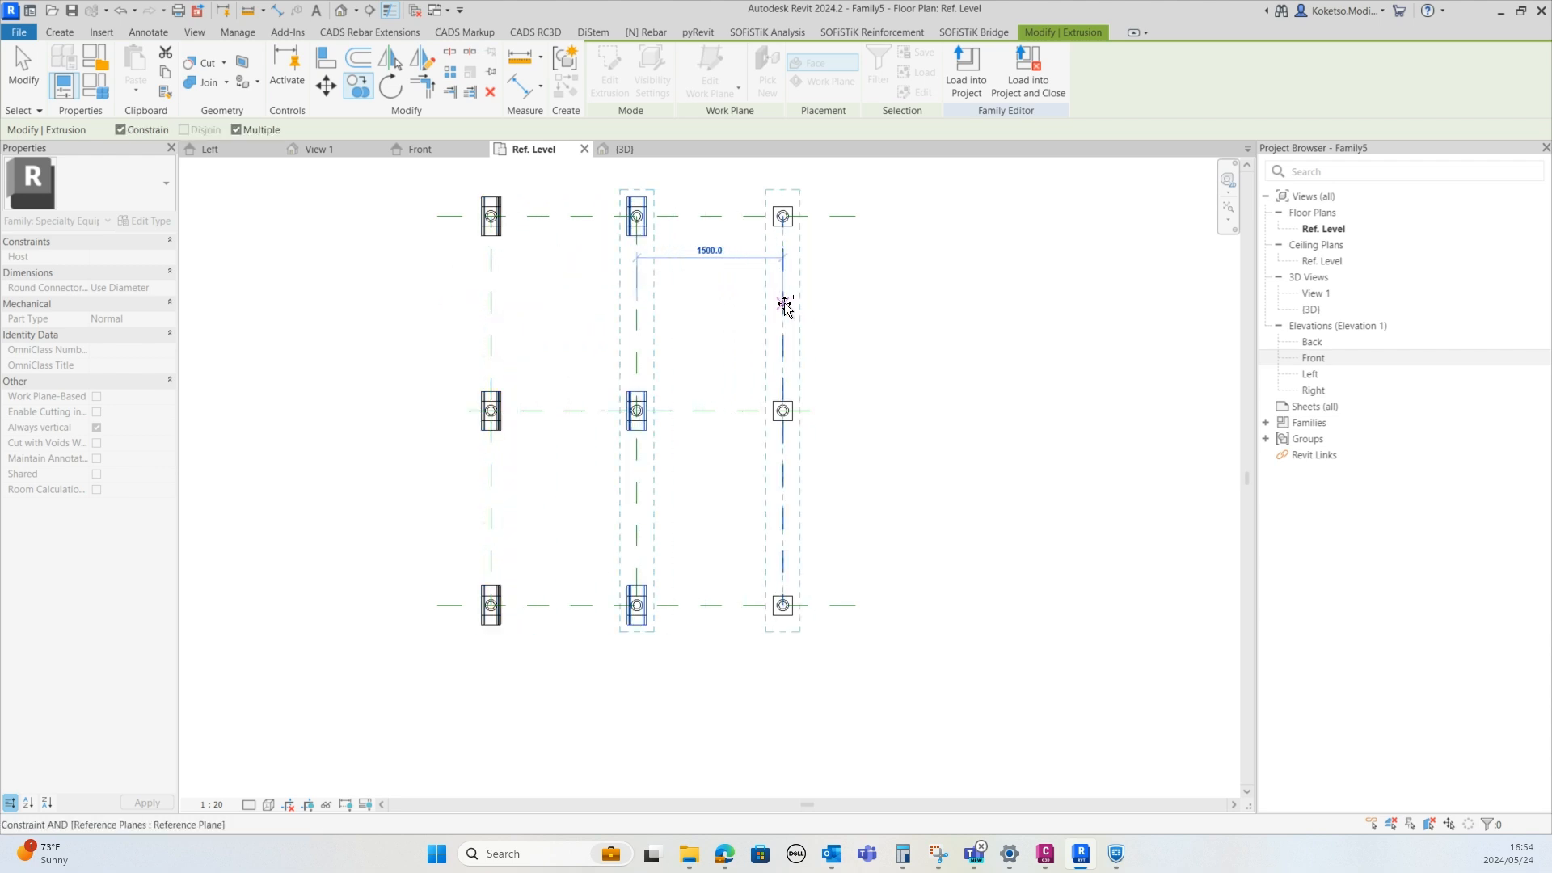
click(783, 304)
Examine all nine capped posts in the 3D view
click(624, 149)
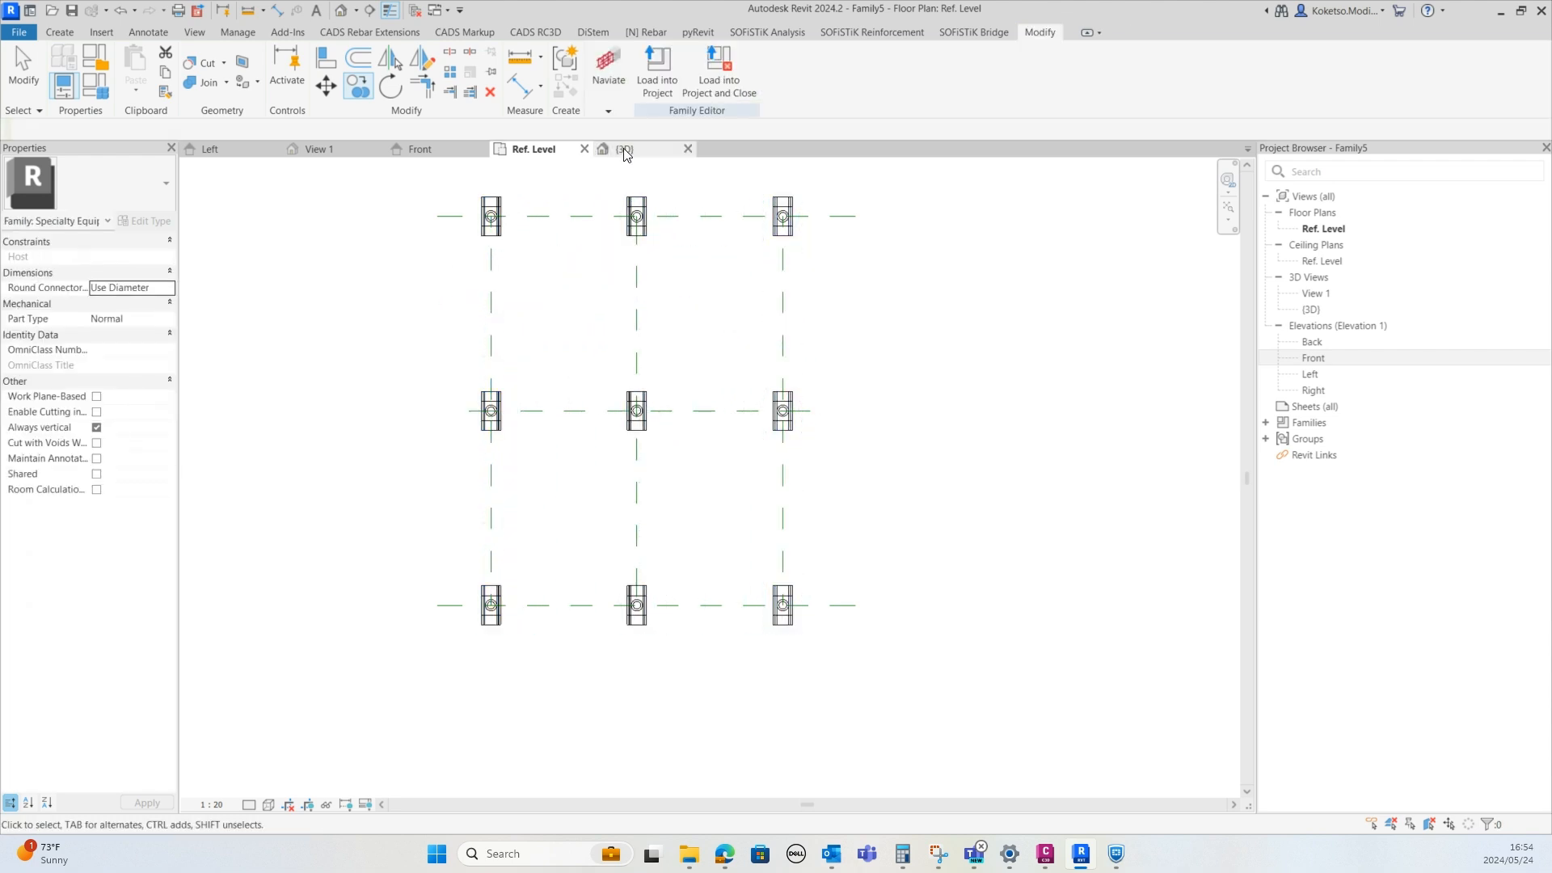
shift+middle_drag(647, 458, 840, 628)
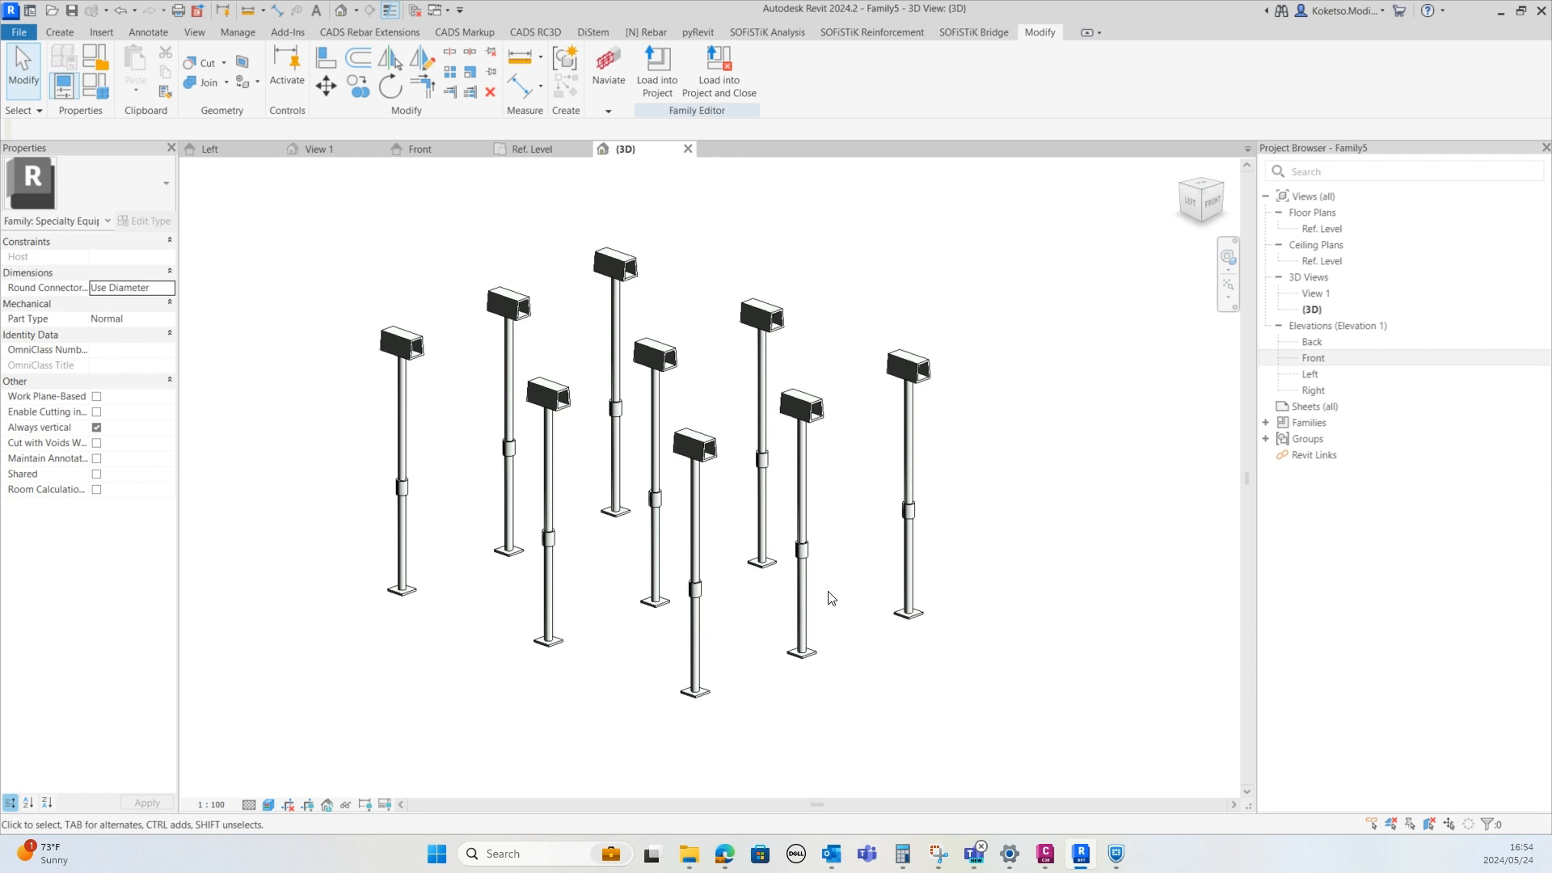
shift+middle_drag(858, 591, 741, 630)
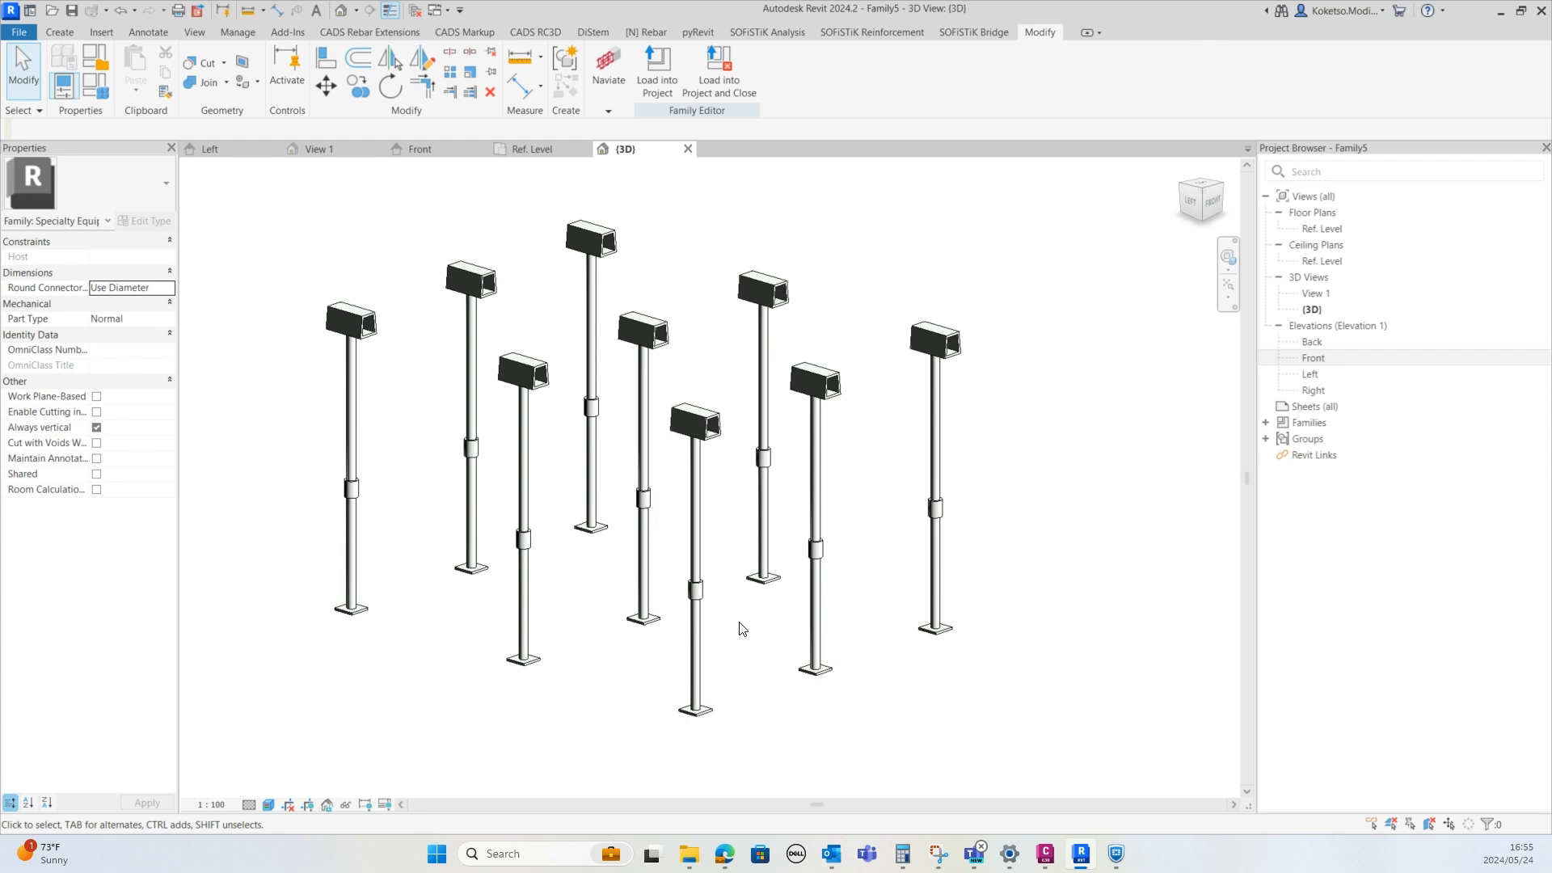
shift+middle_drag(714, 598, 695, 719)
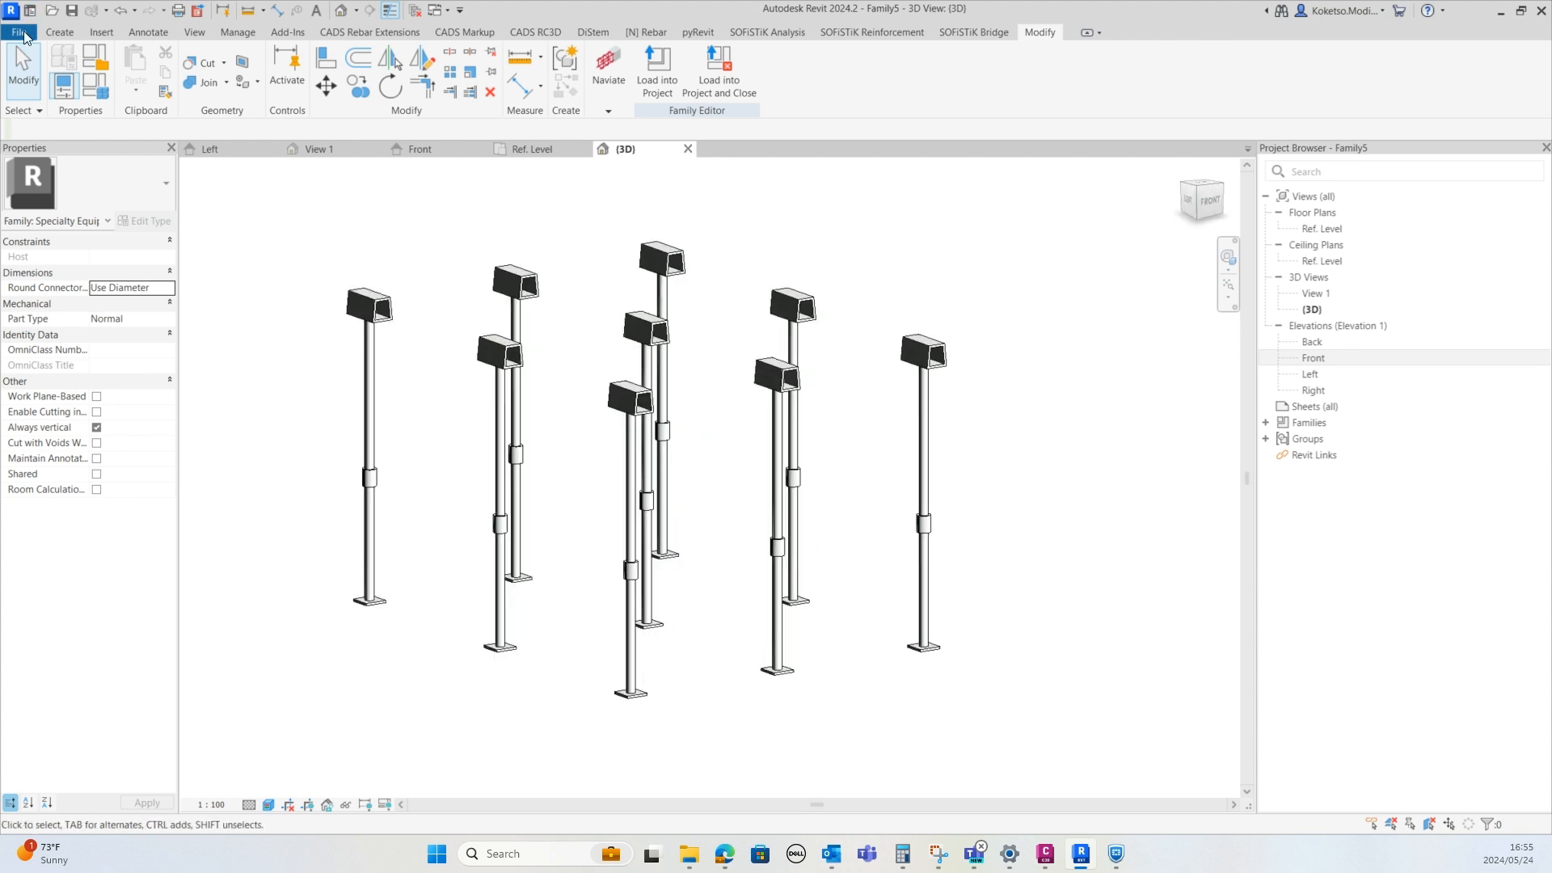
Create a new family from the Metric Specialty Equipment template
click(33, 35)
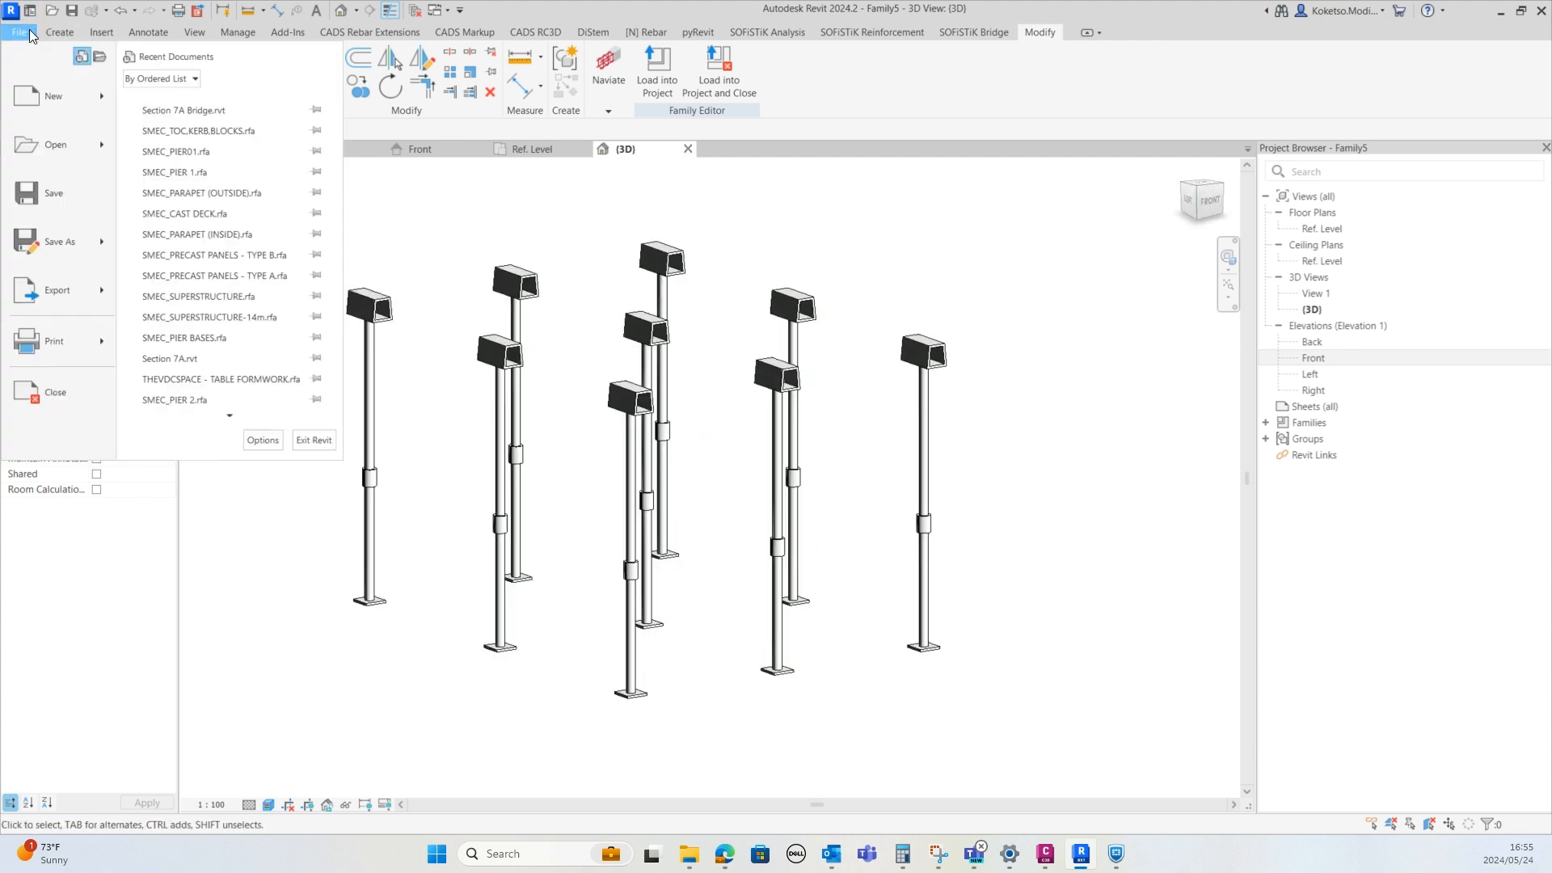
mouse_move(41, 100)
click(191, 168)
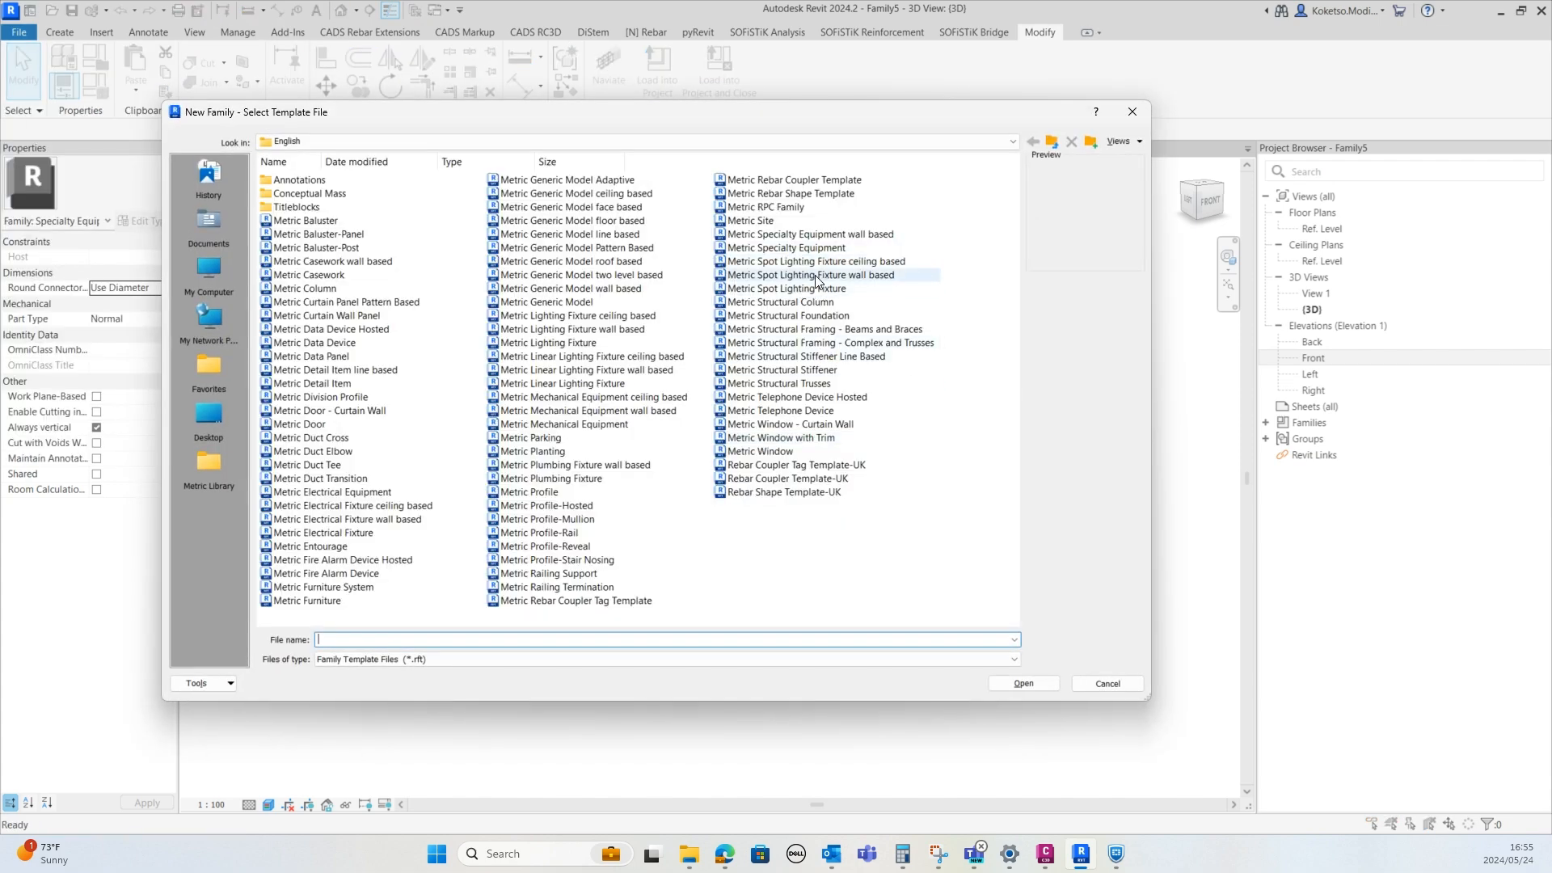
click(785, 248)
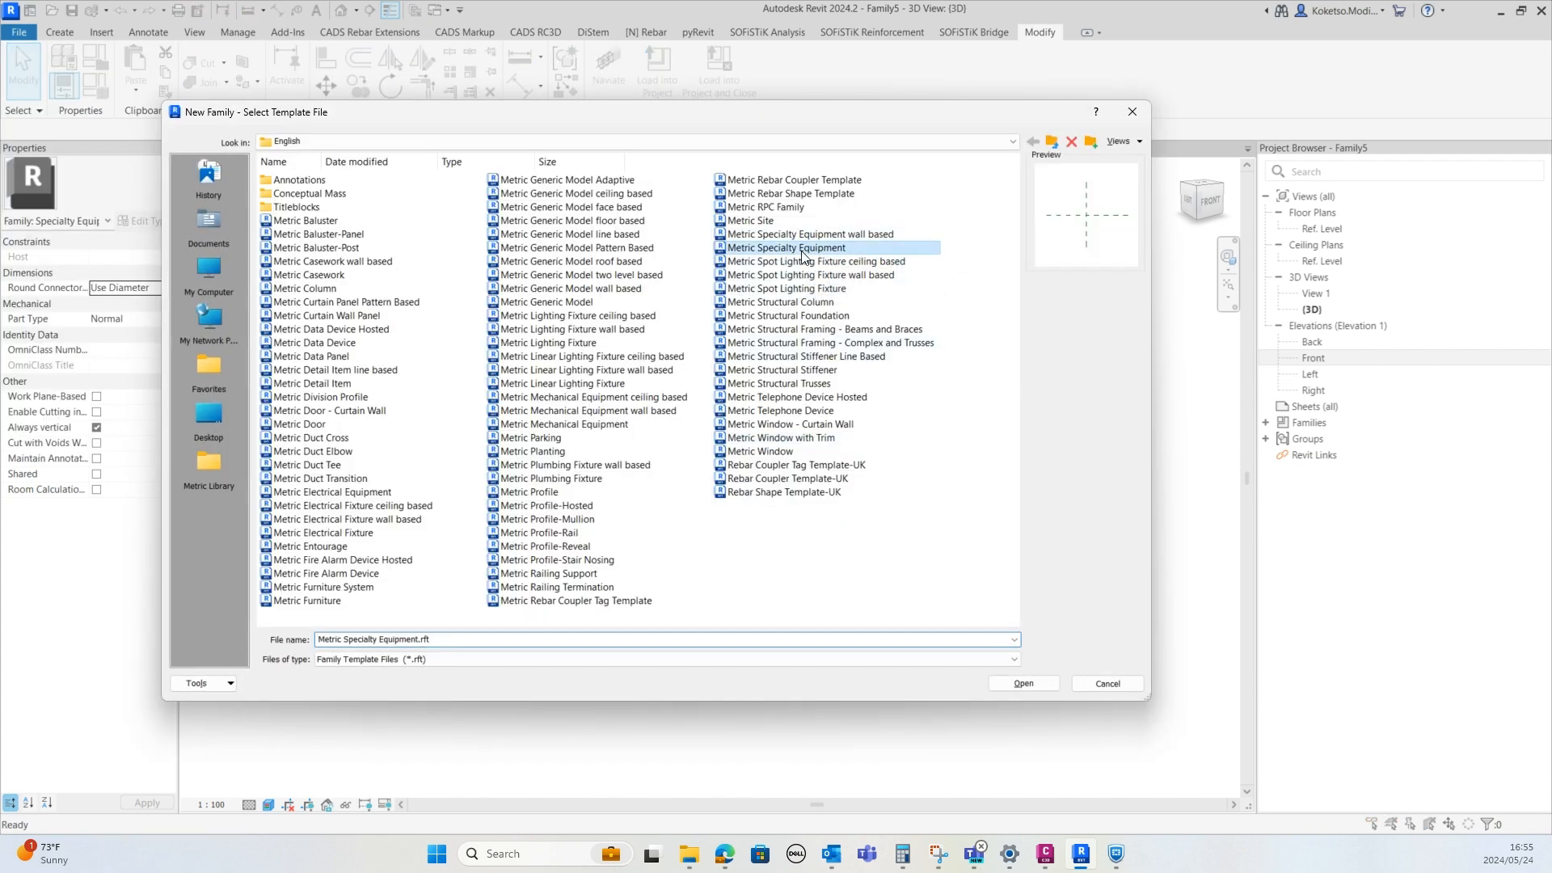
click(1023, 684)
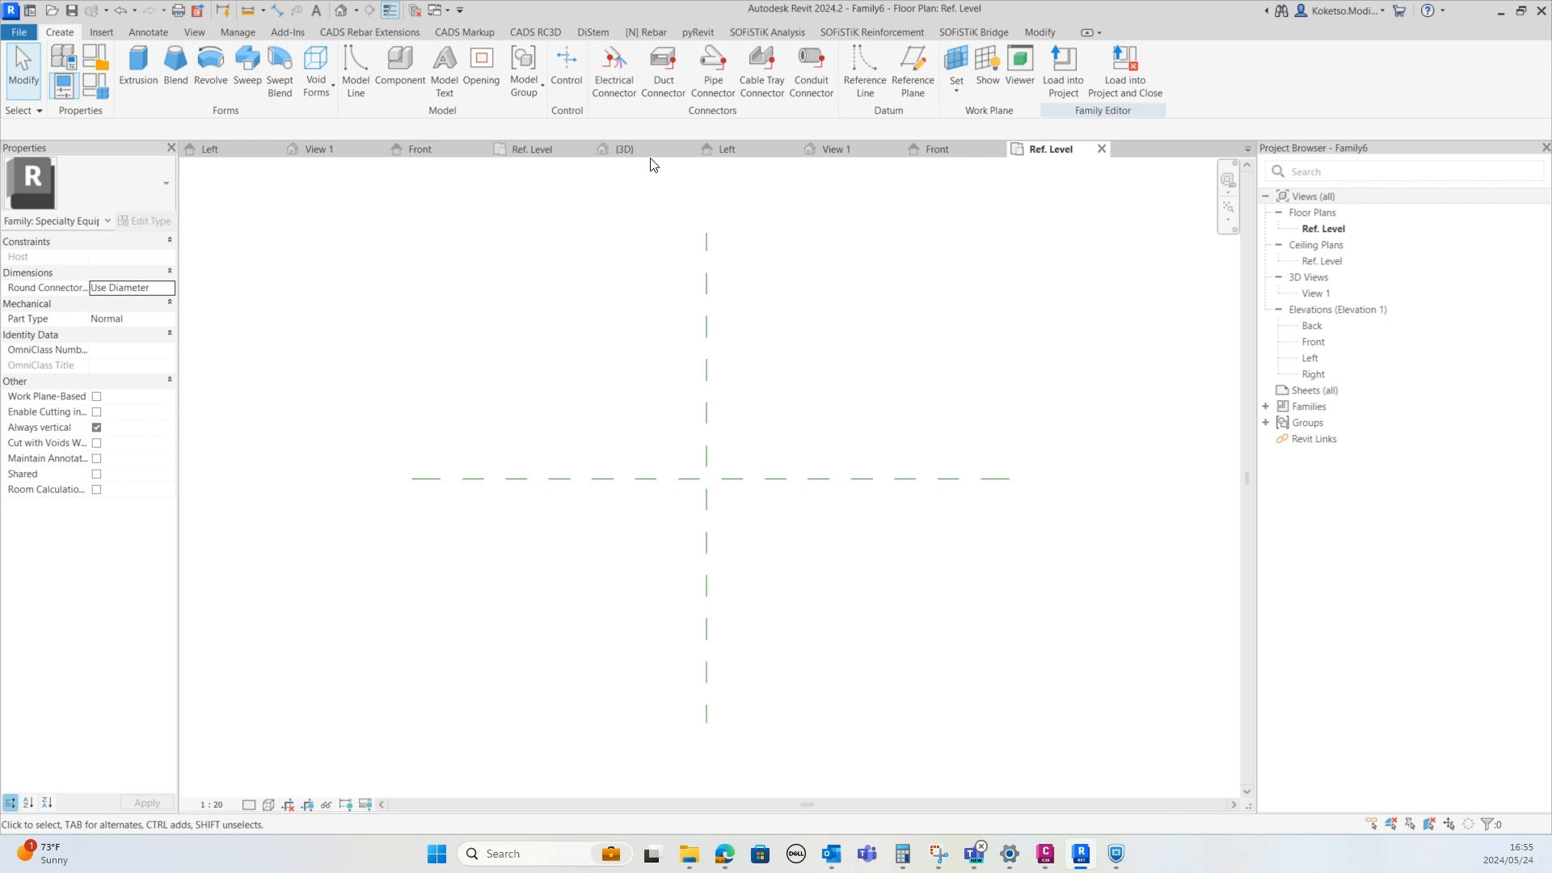
Load the post family into the new family and place an instance at the reference planes' intersection
click(833, 150)
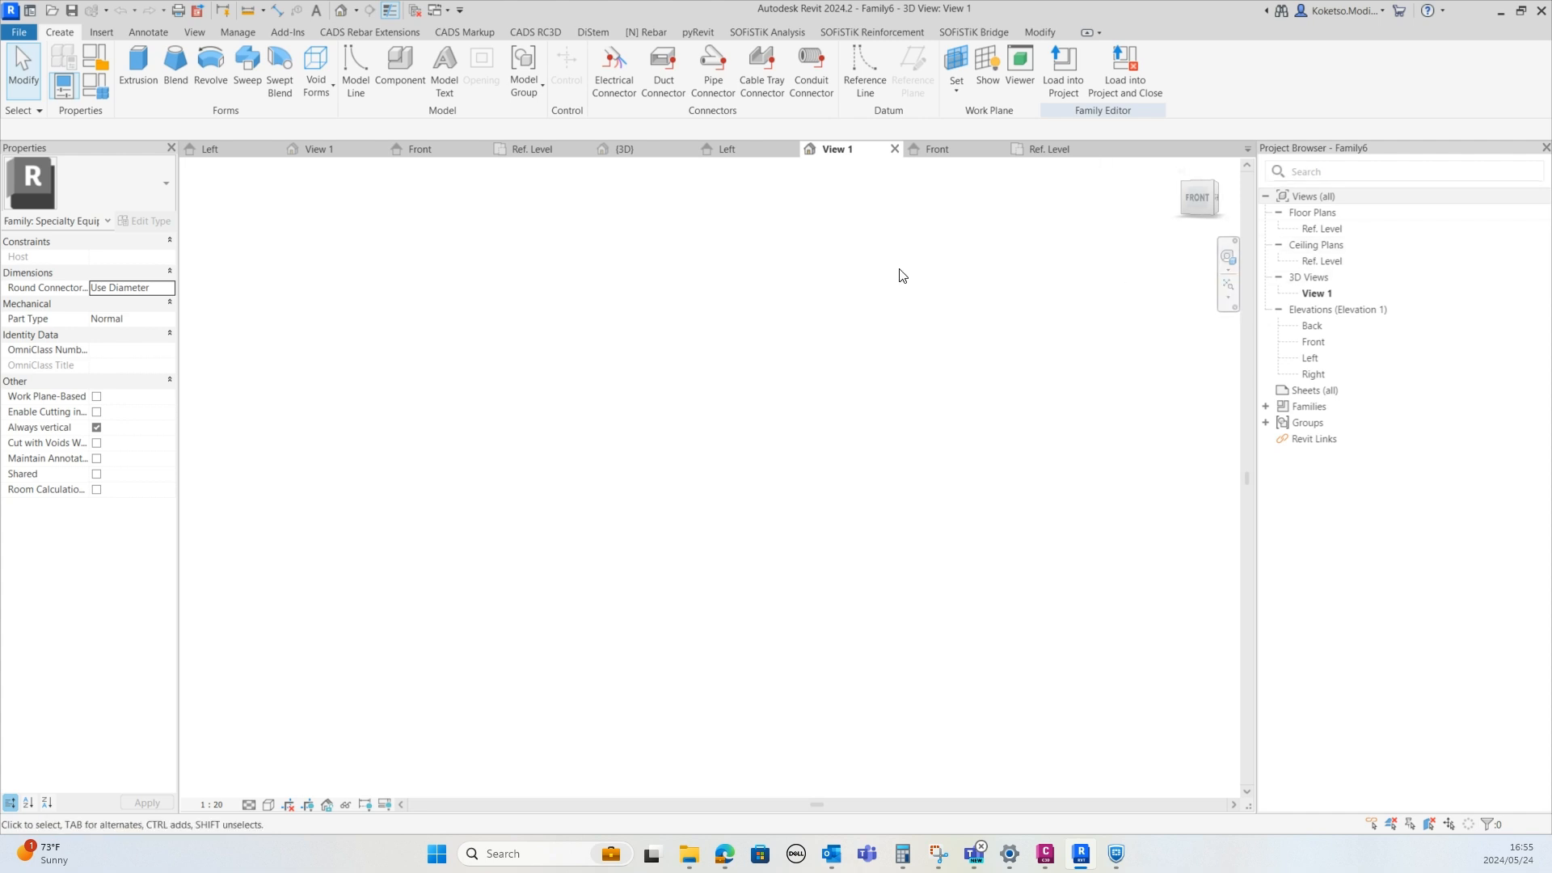
click(648, 145)
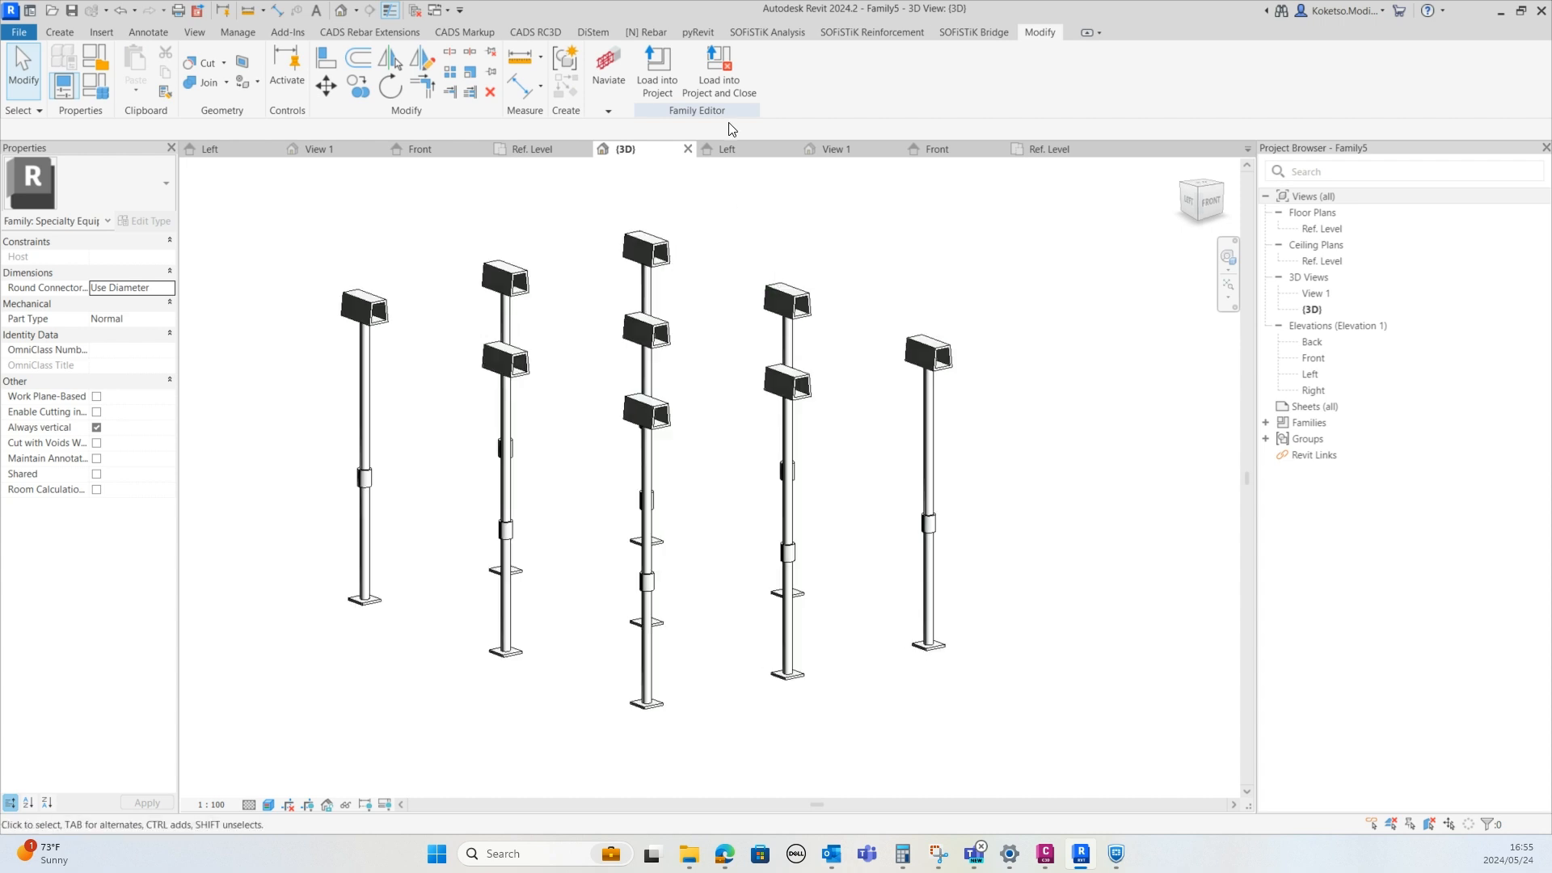
click(658, 73)
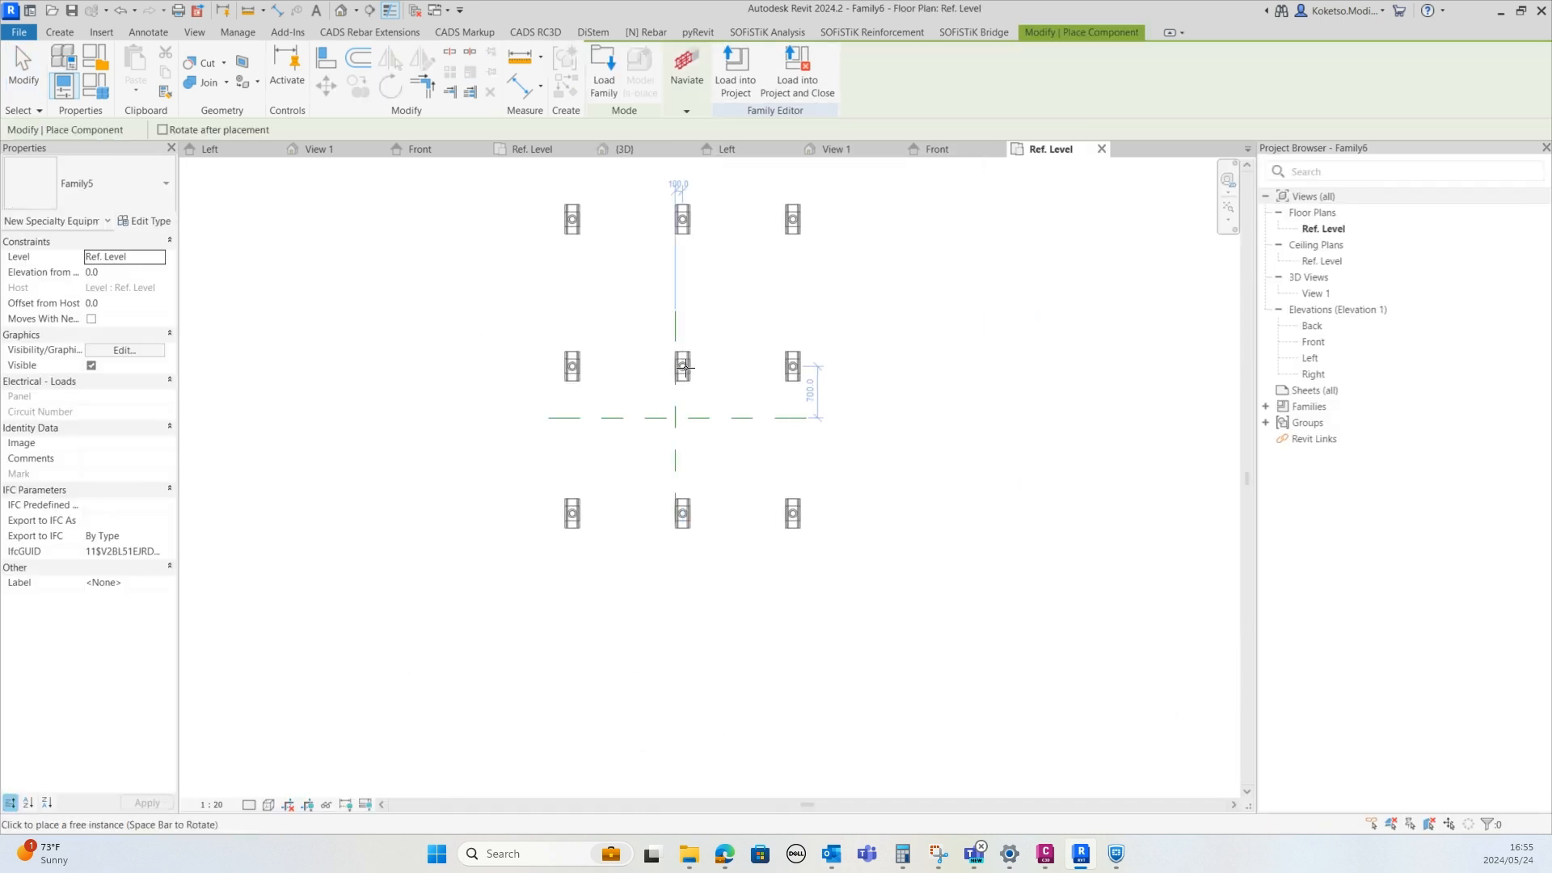
click(677, 422)
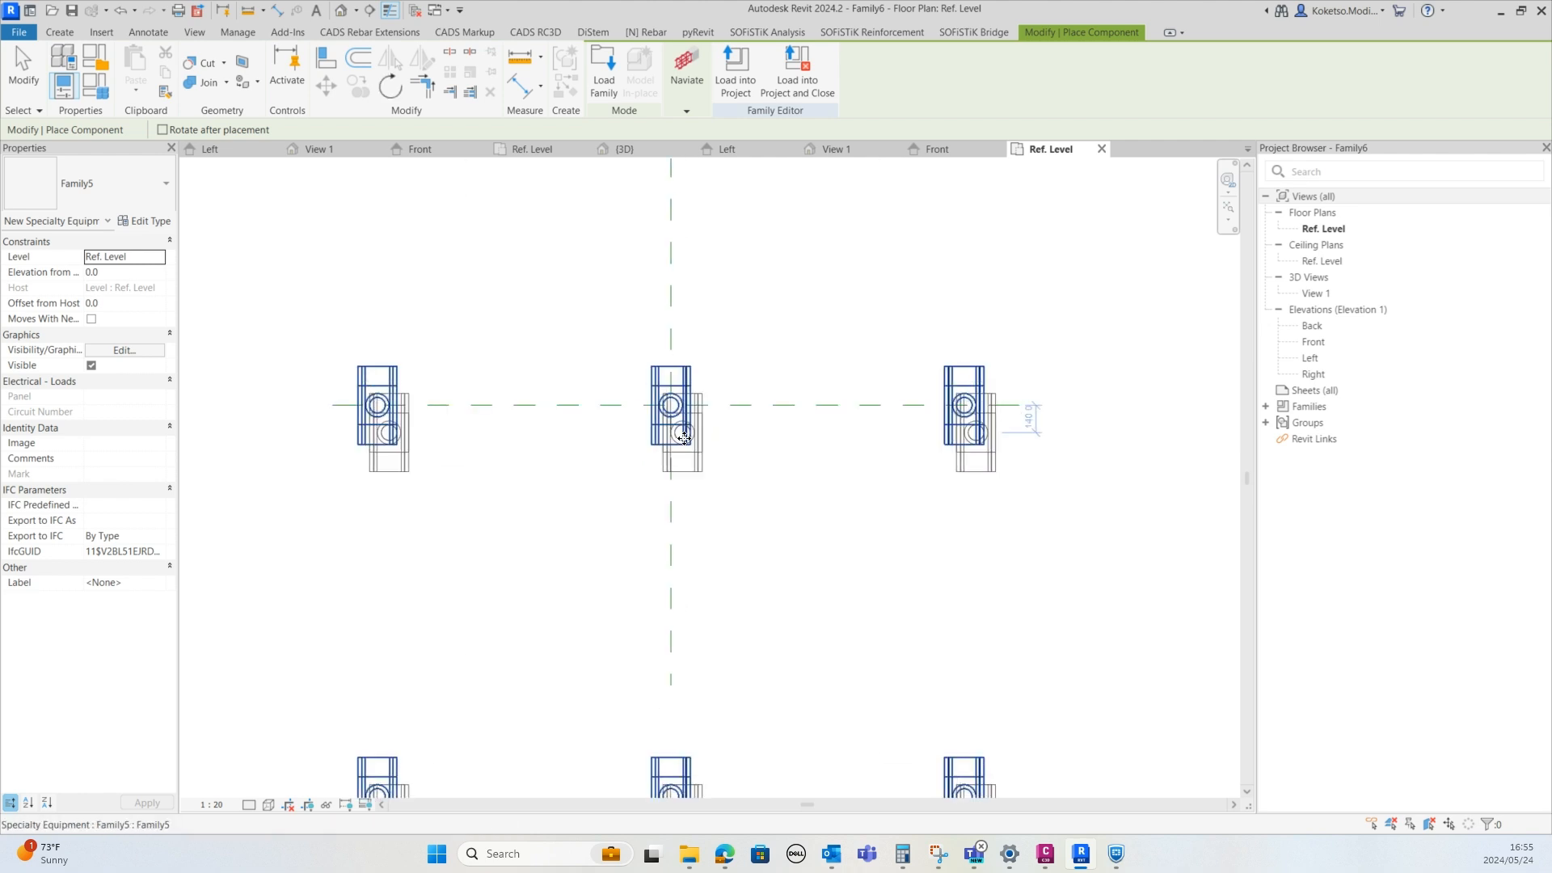
Examine the first post's tapered top cap in the Front elevation
key(Escape)
key(Escape)
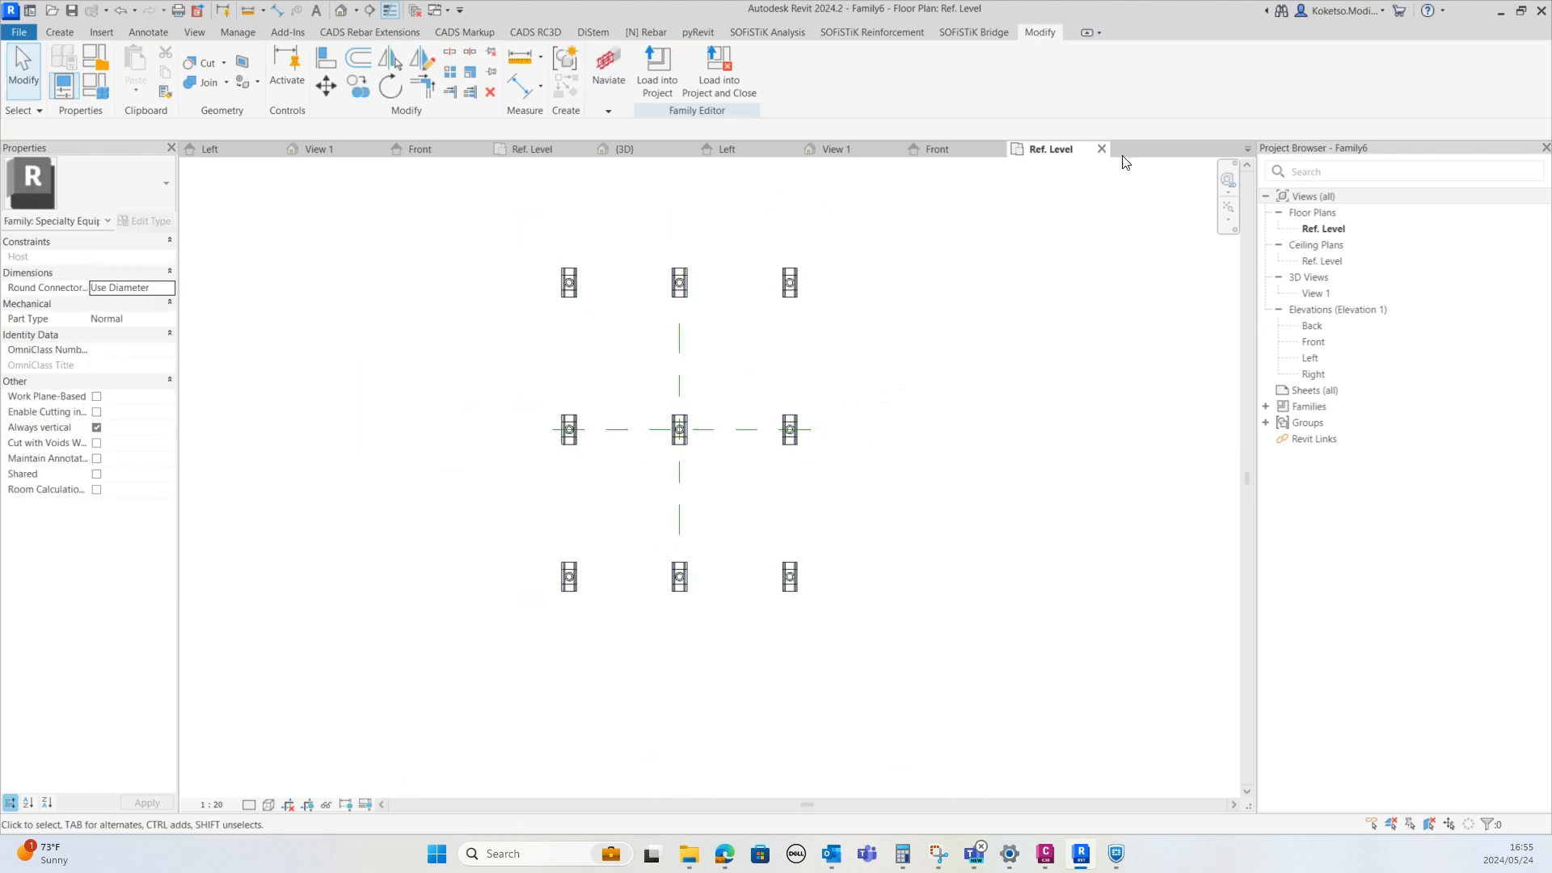
click(1324, 343)
double_click(1323, 343)
scroll(566, 364, up, 1)
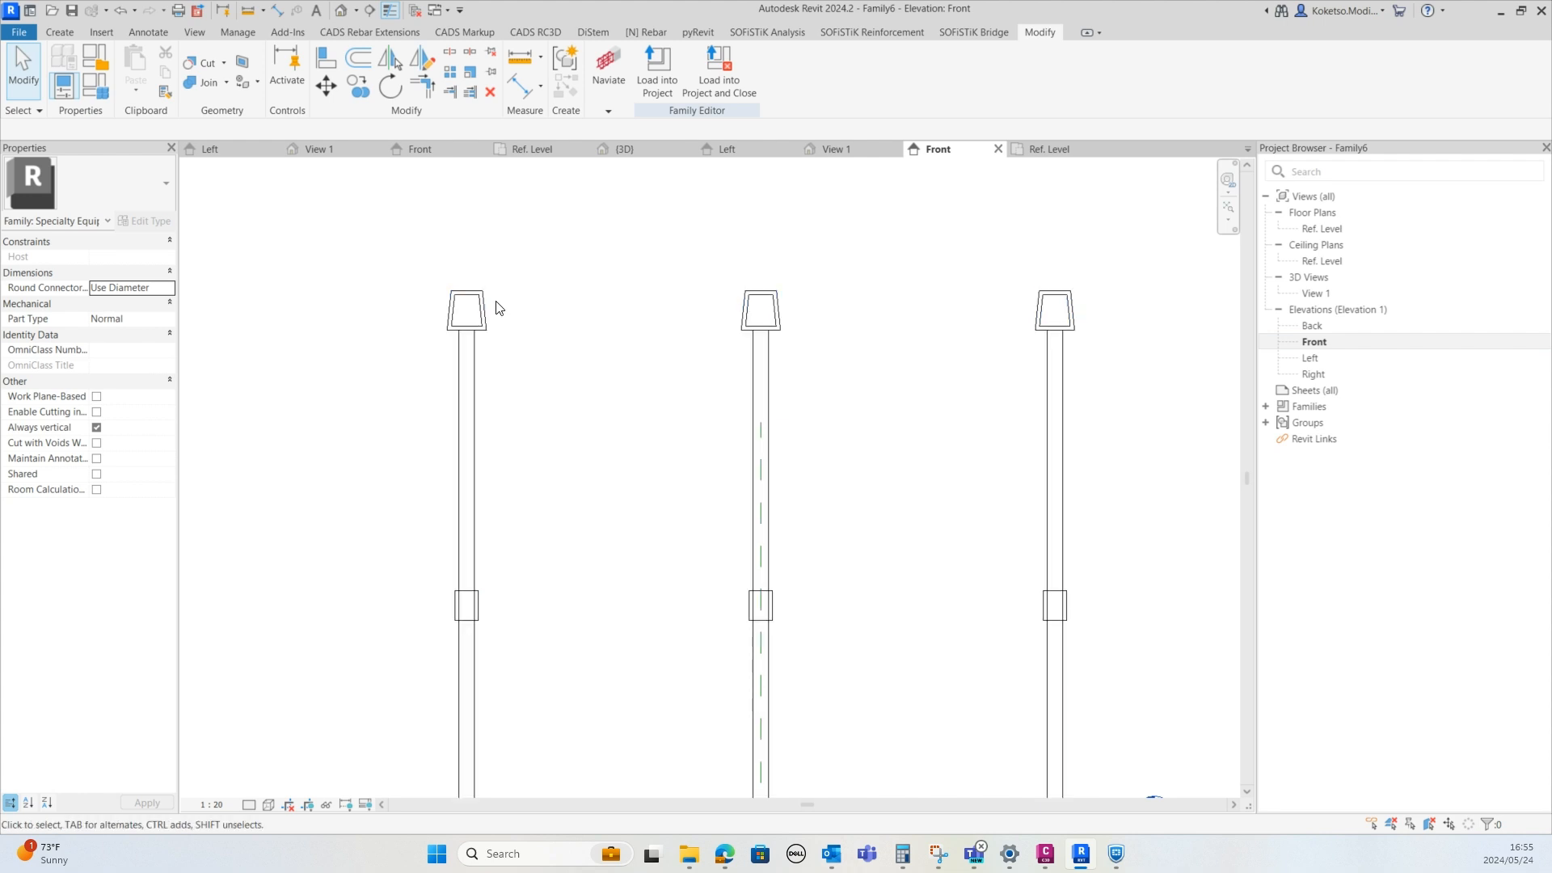
scroll(496, 353, up, 4)
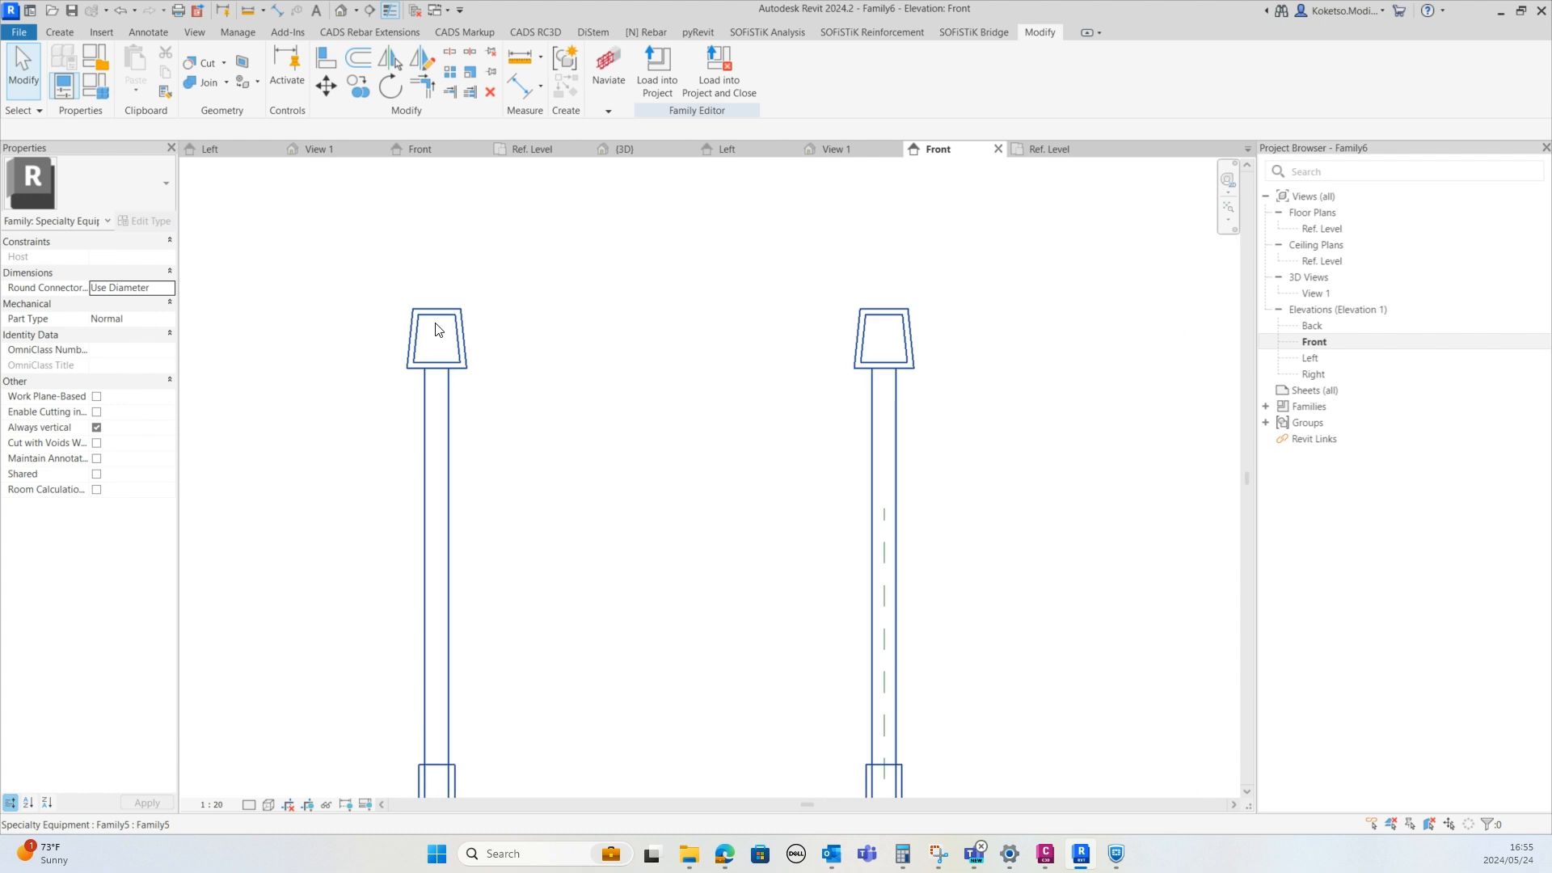
scroll(445, 335, up, 2)
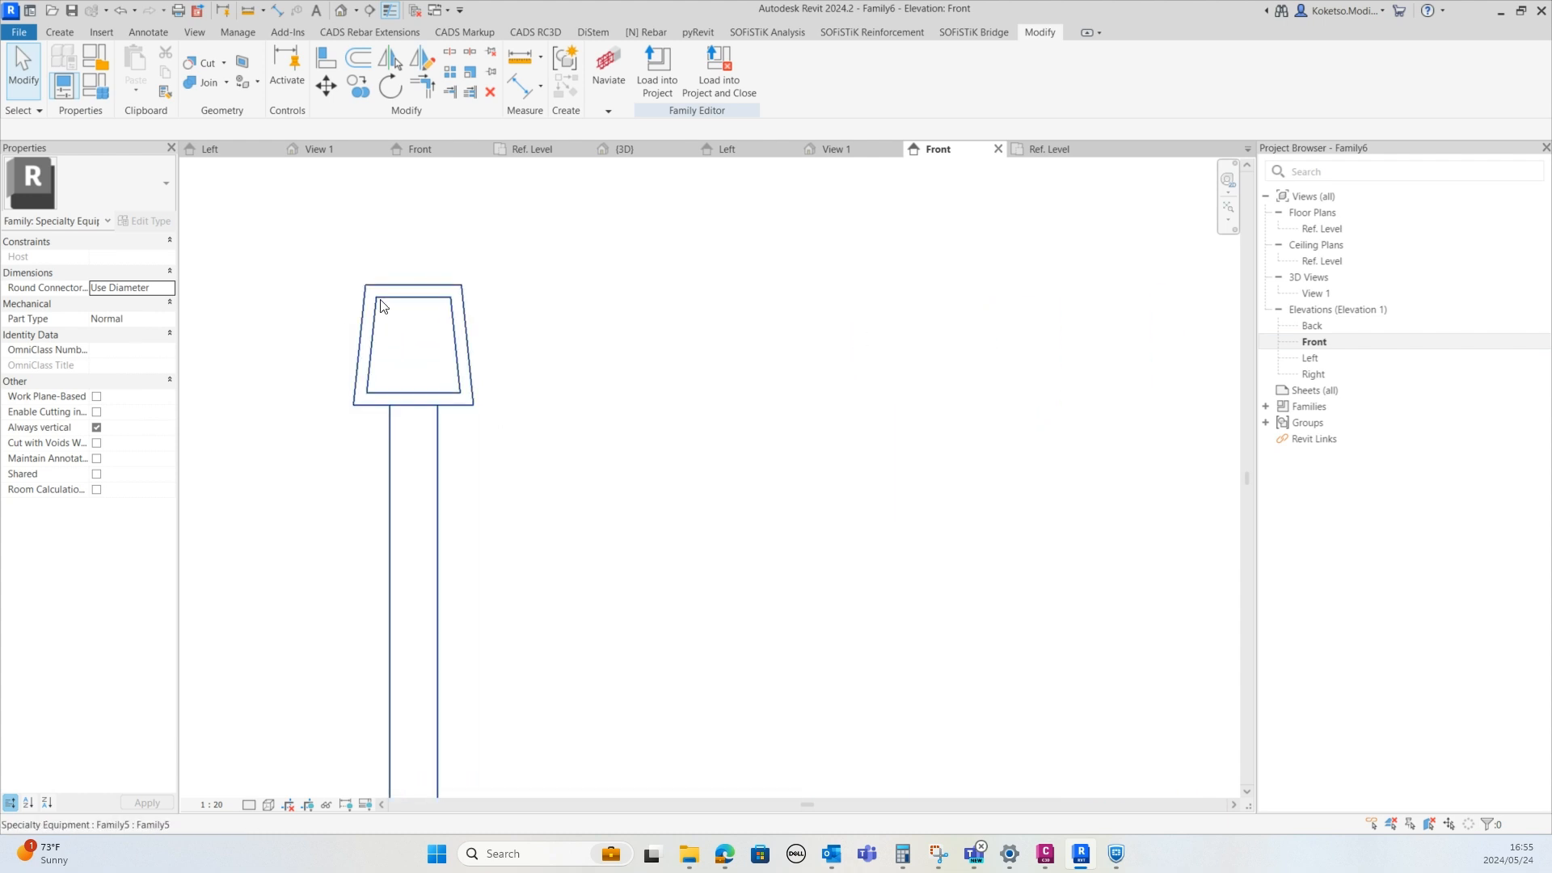
scroll(416, 323, up, 2)
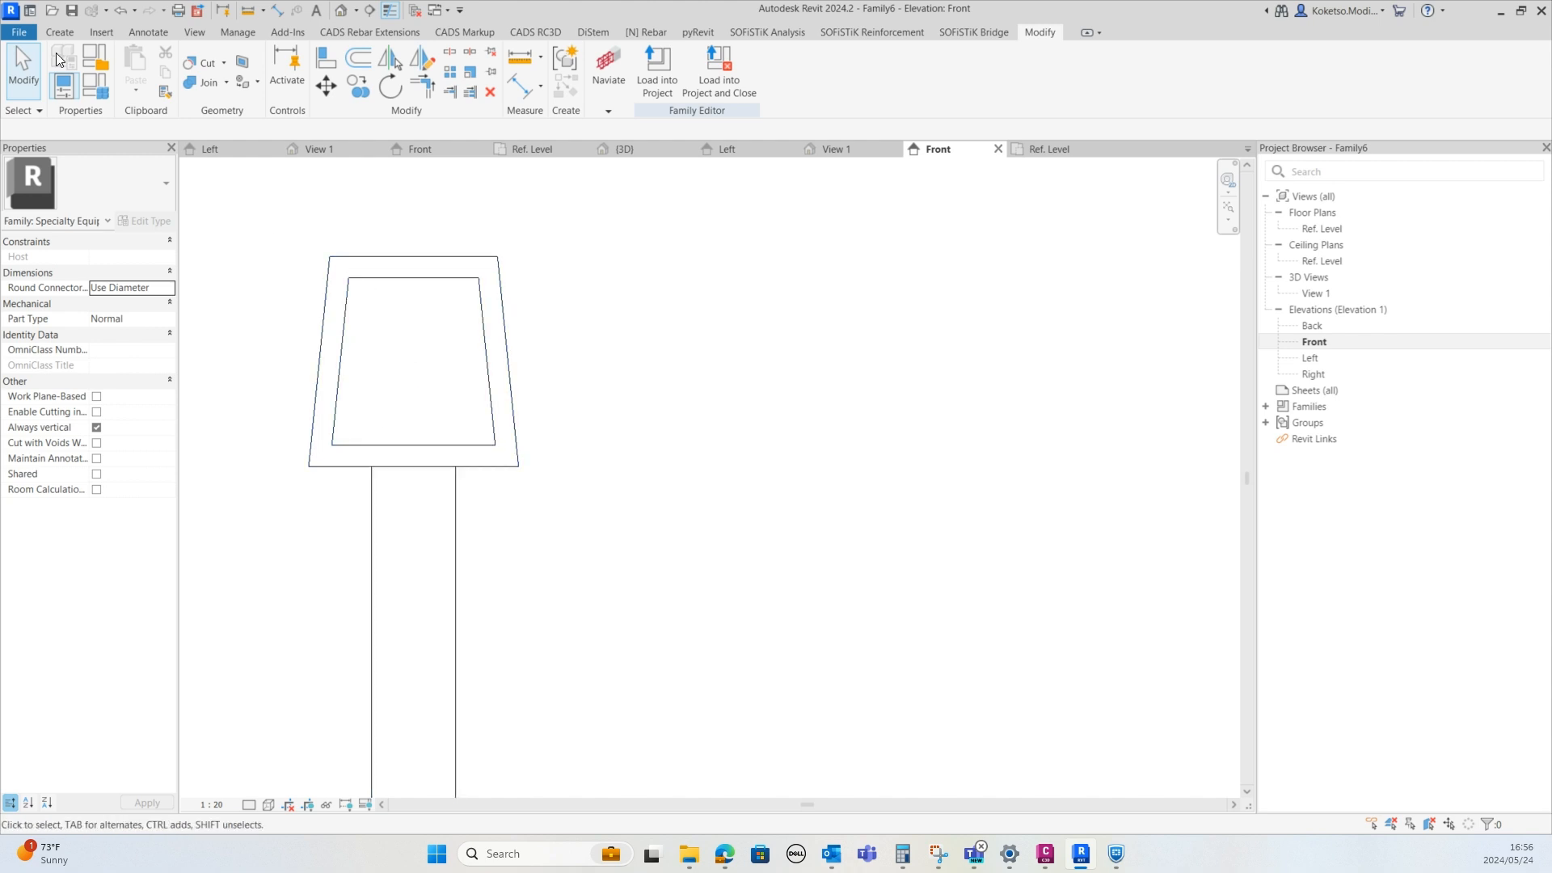
Start an Extrusion and sketch the top flange of an I-shaped profile inside the cap, about 124 mm wide and 40 mm deep
click(60, 31)
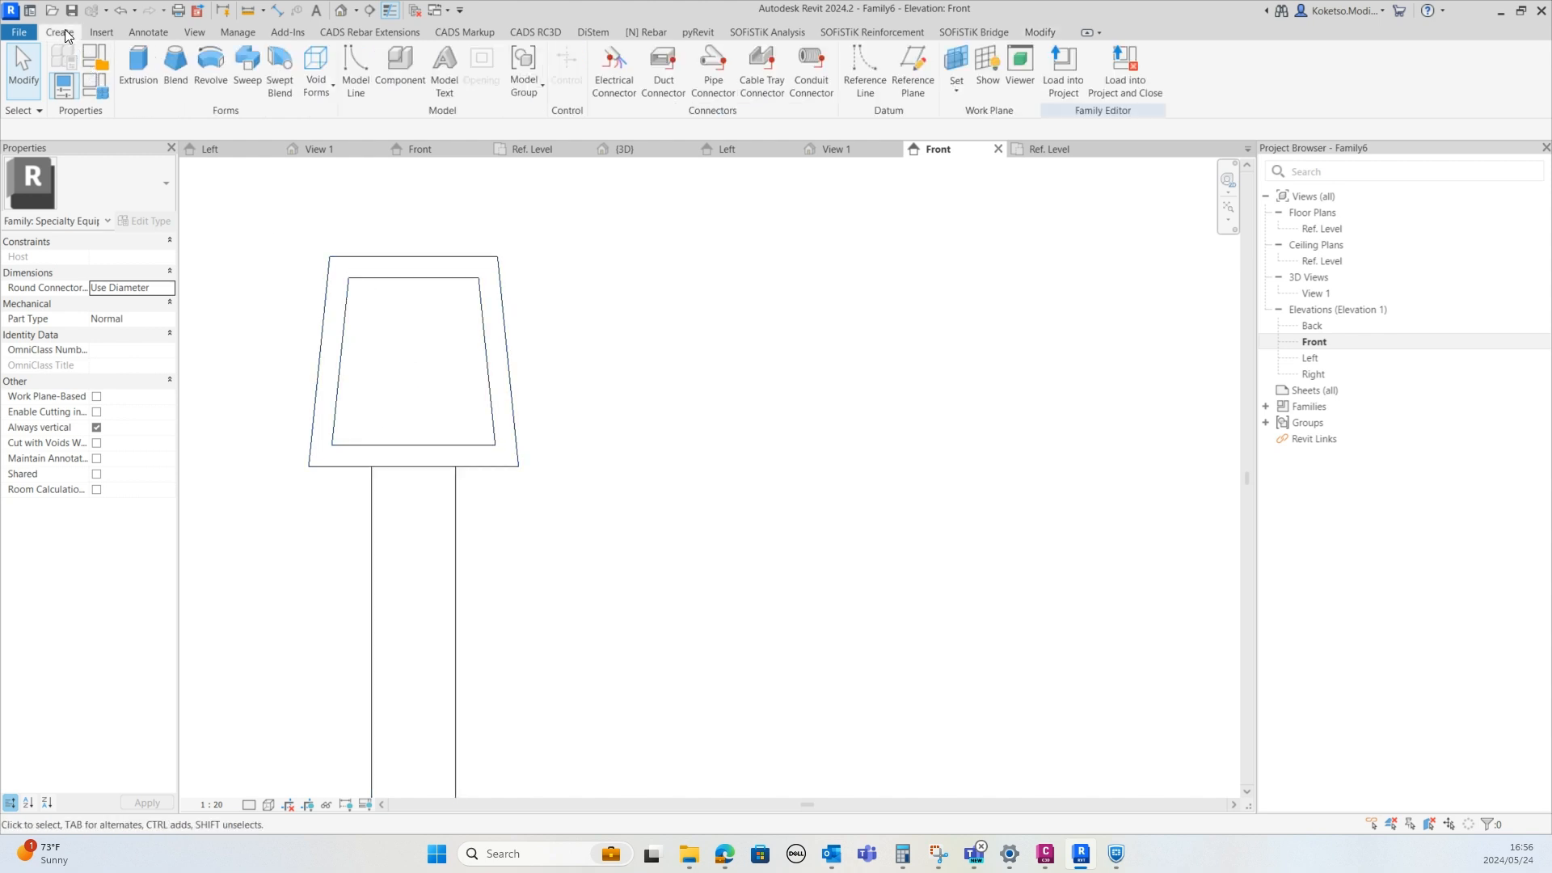
click(121, 66)
scroll(364, 312, up, 2)
click(337, 247)
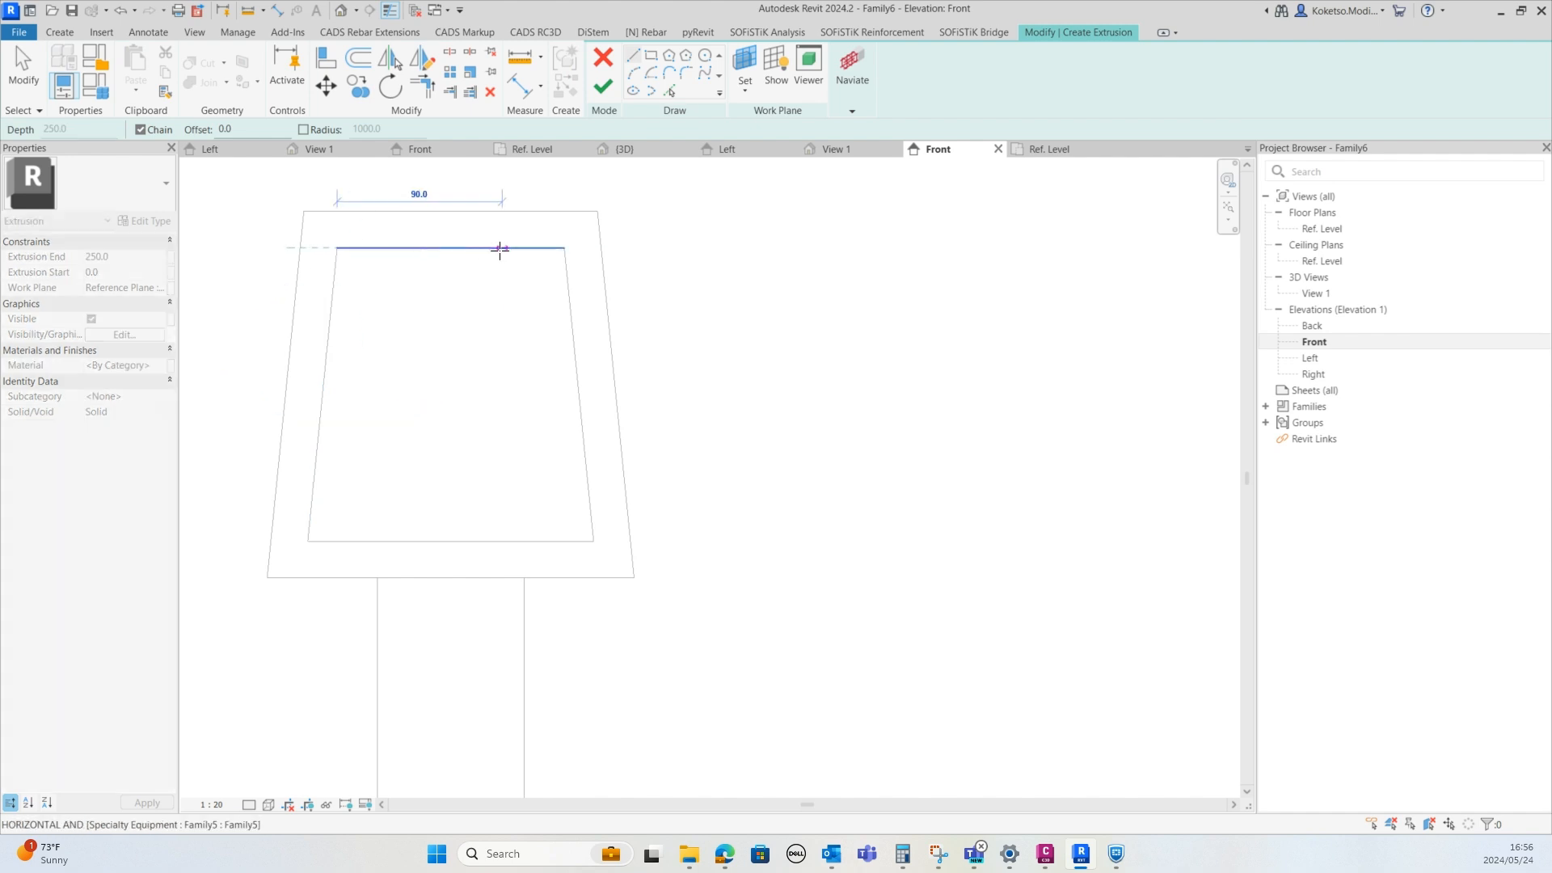
click(564, 248)
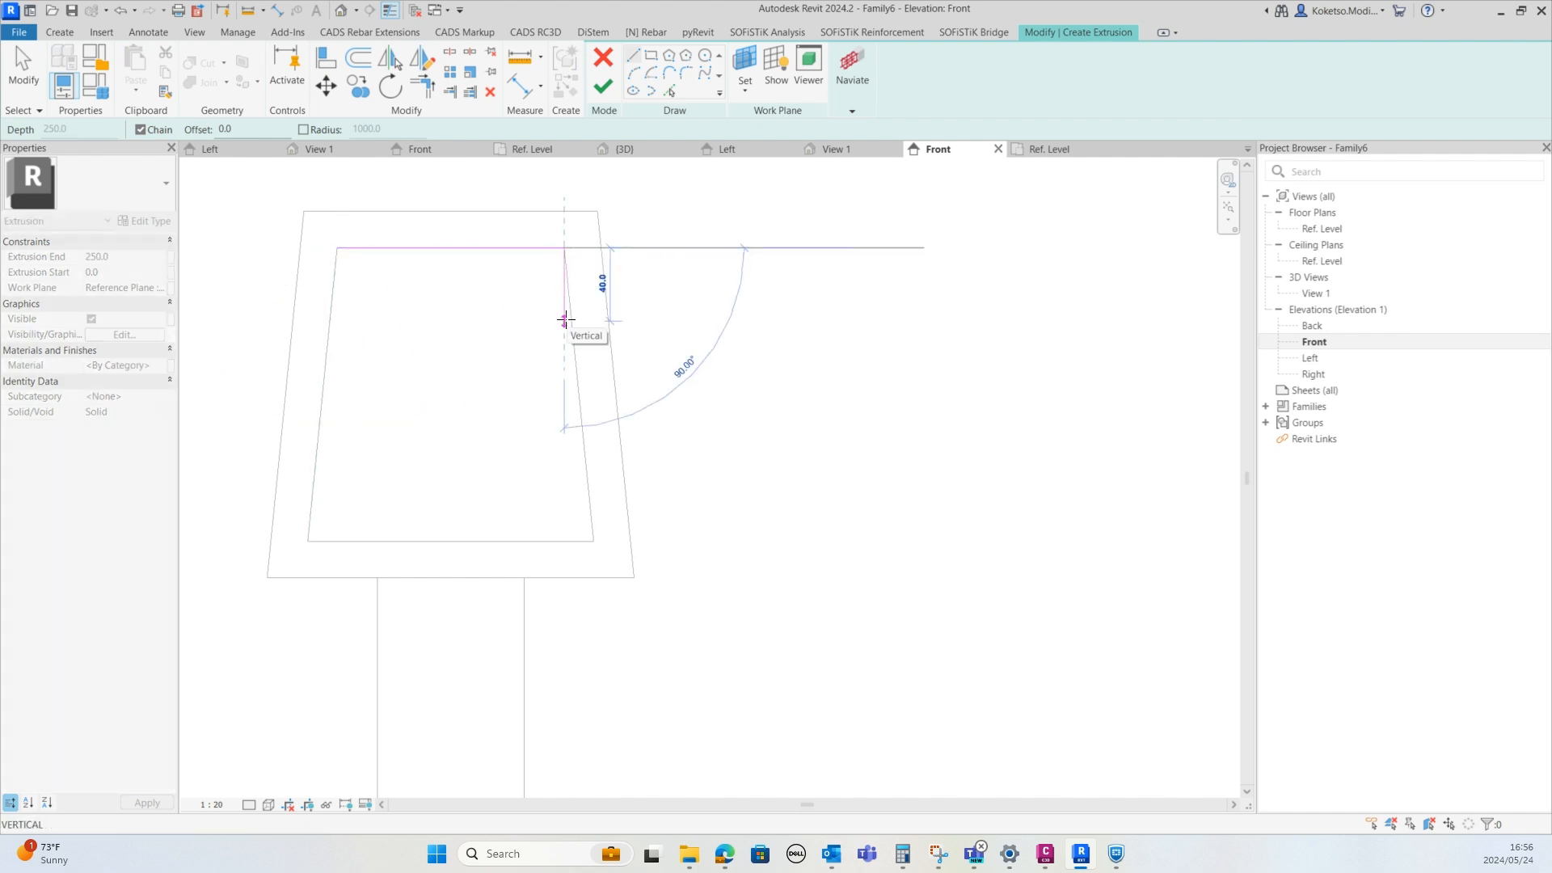
click(565, 321)
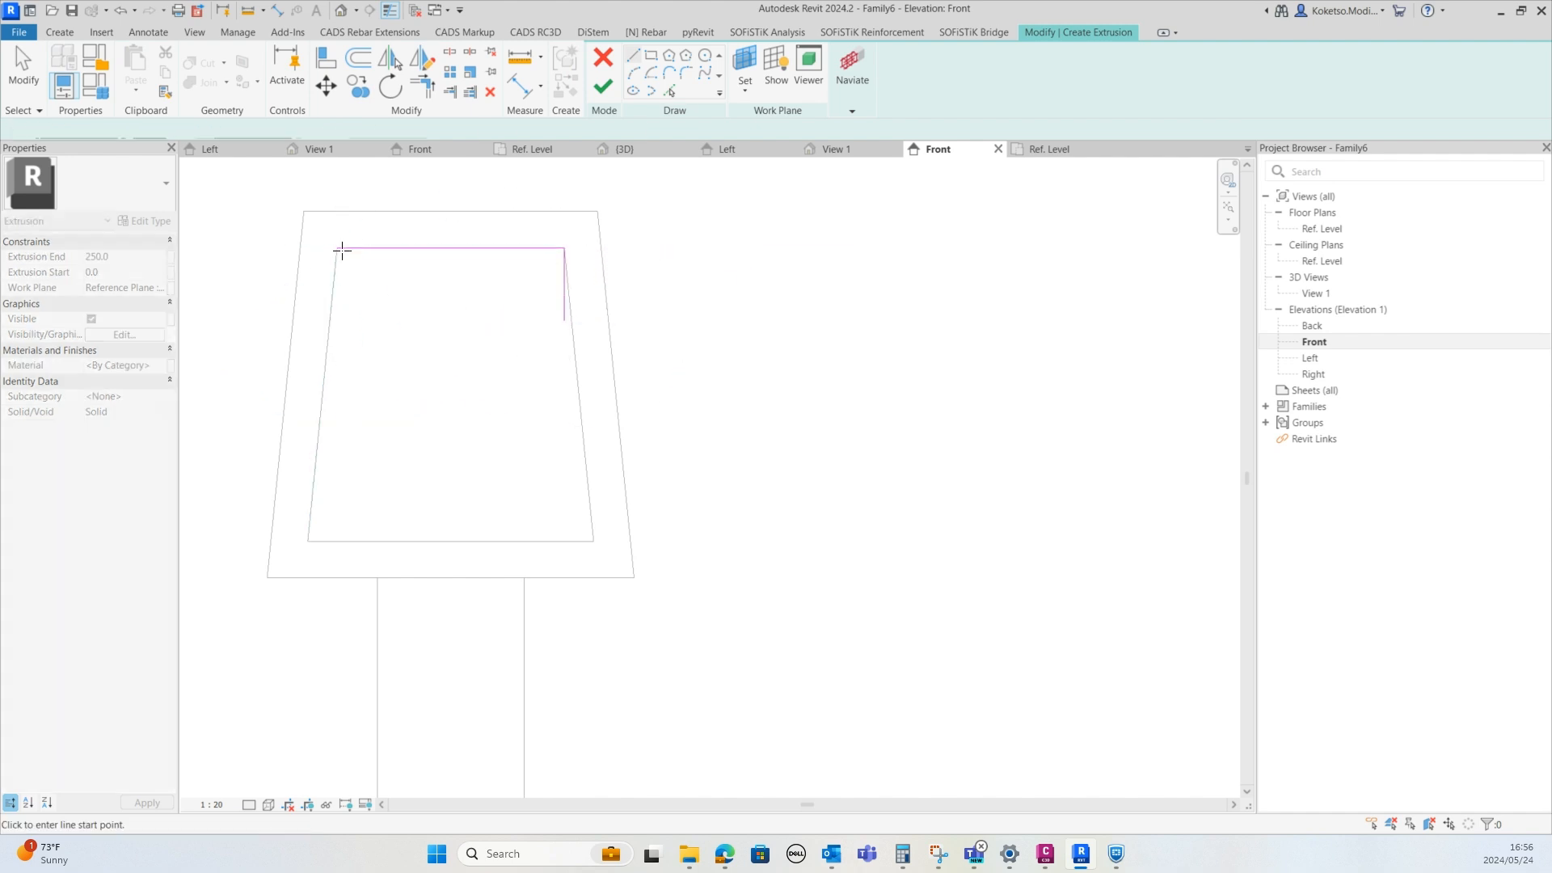
click(337, 321)
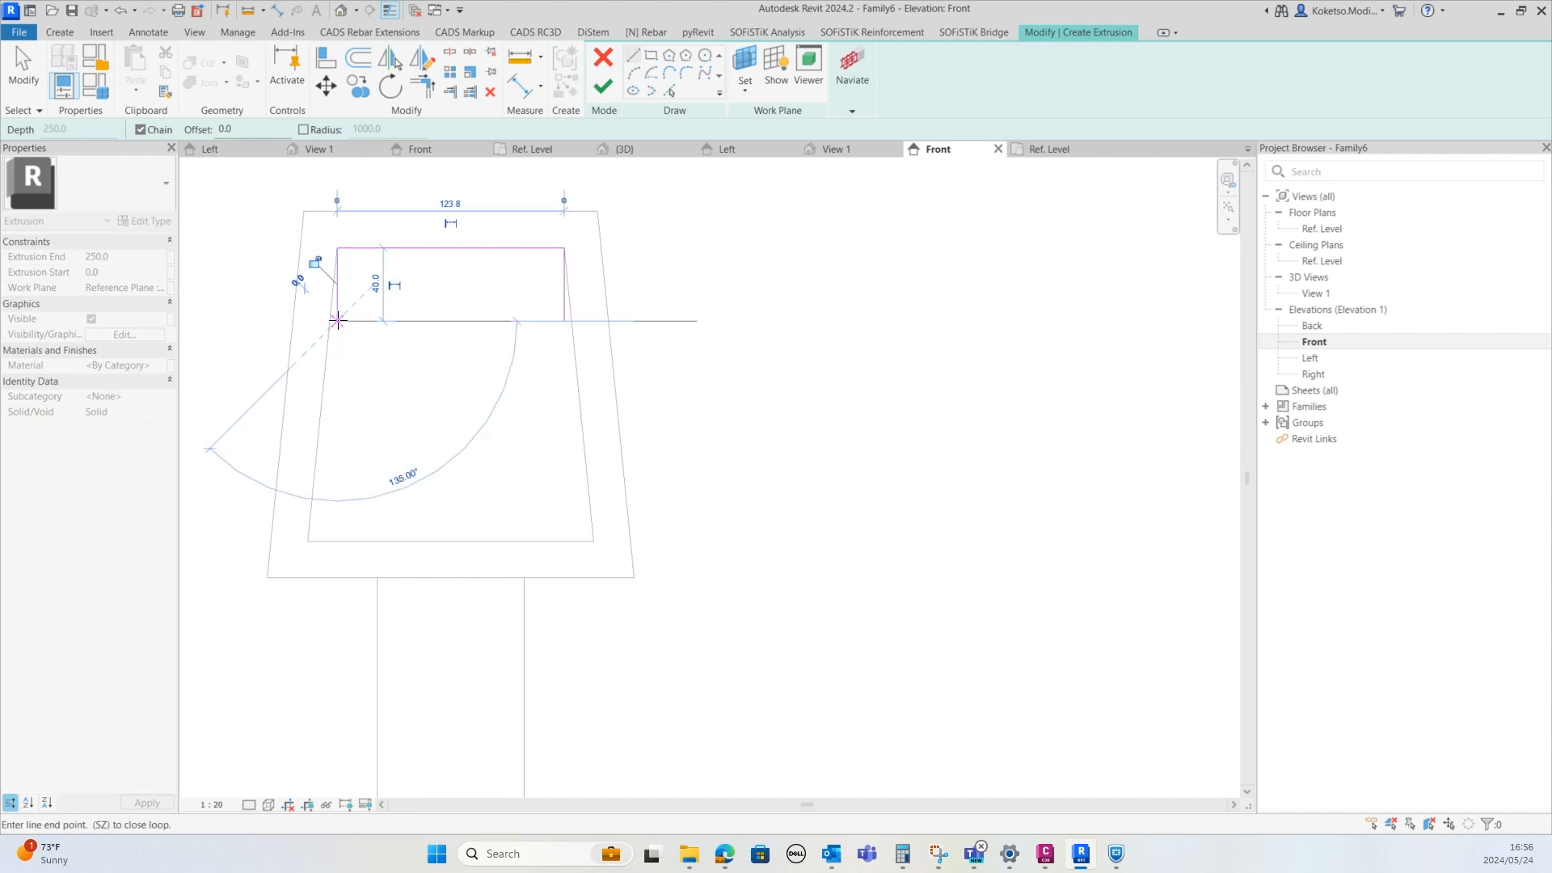
key(Escape)
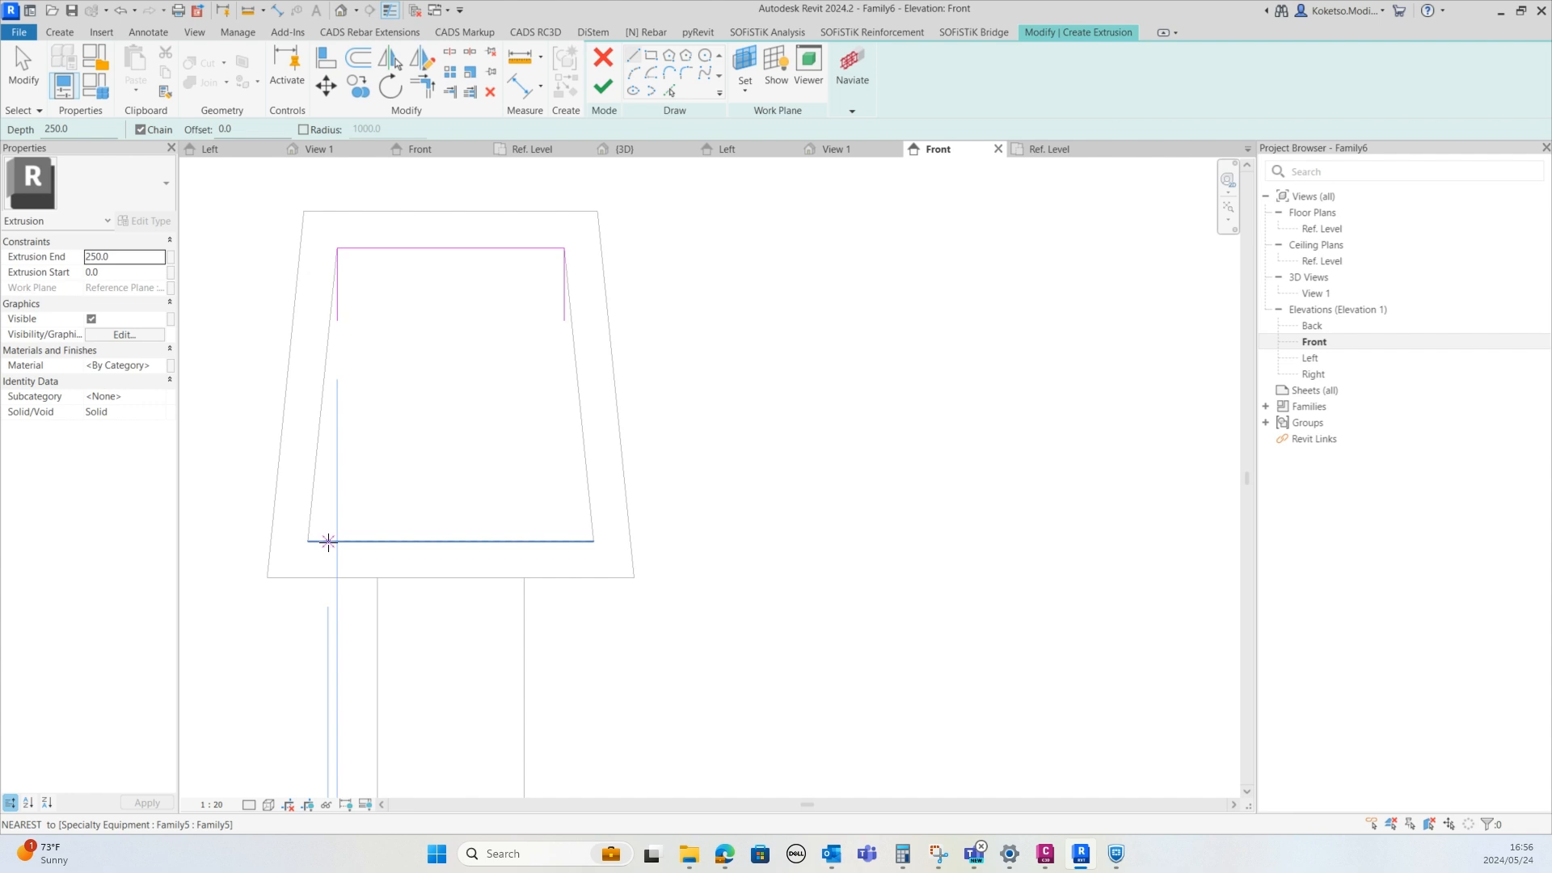
click(337, 321)
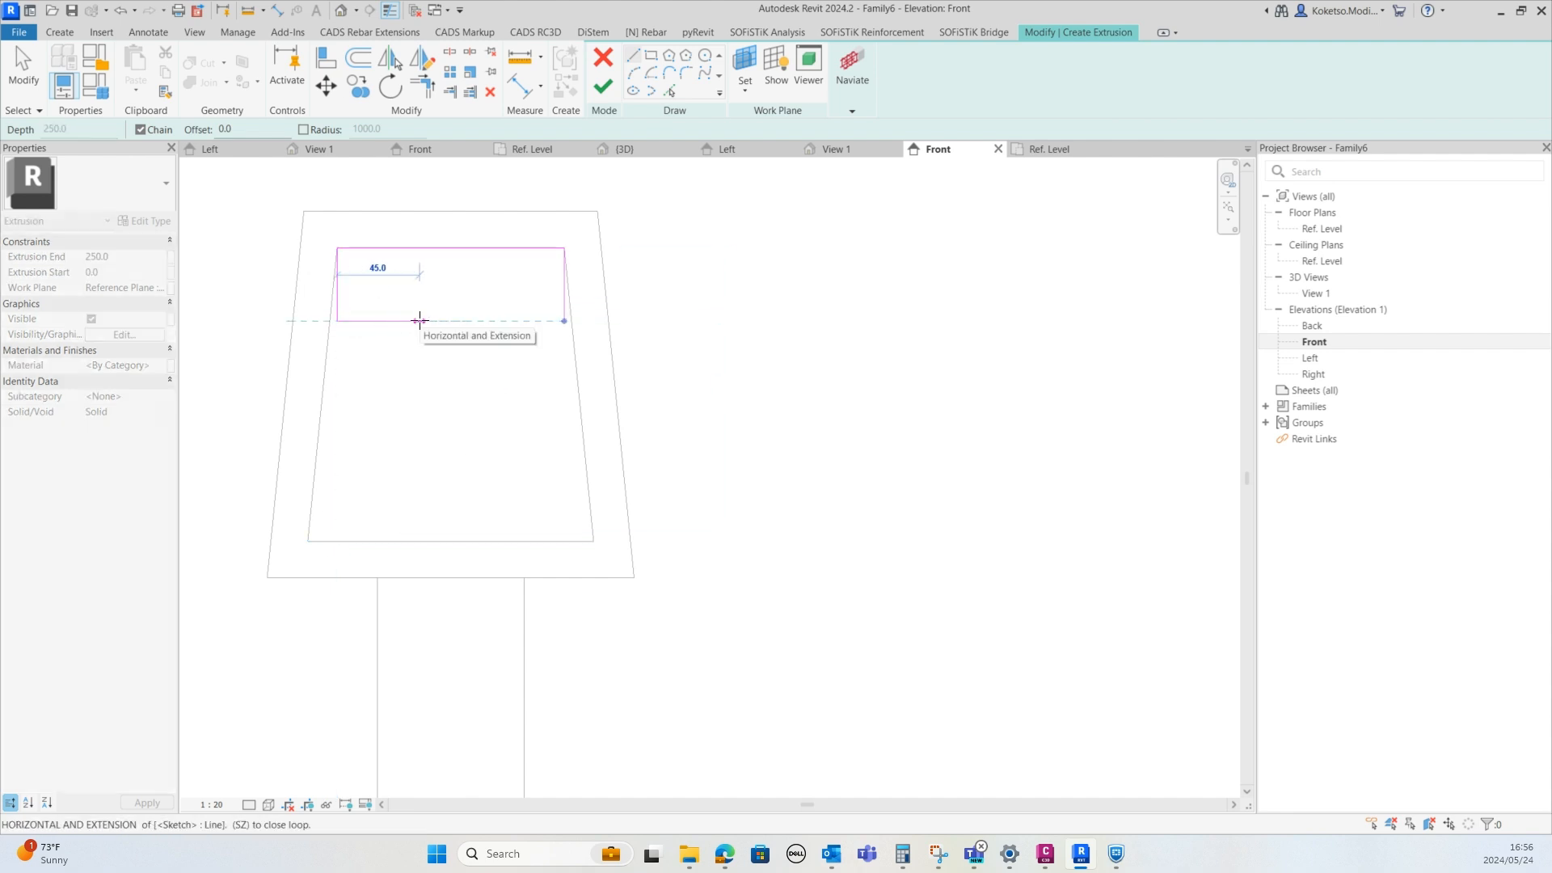
click(411, 321)
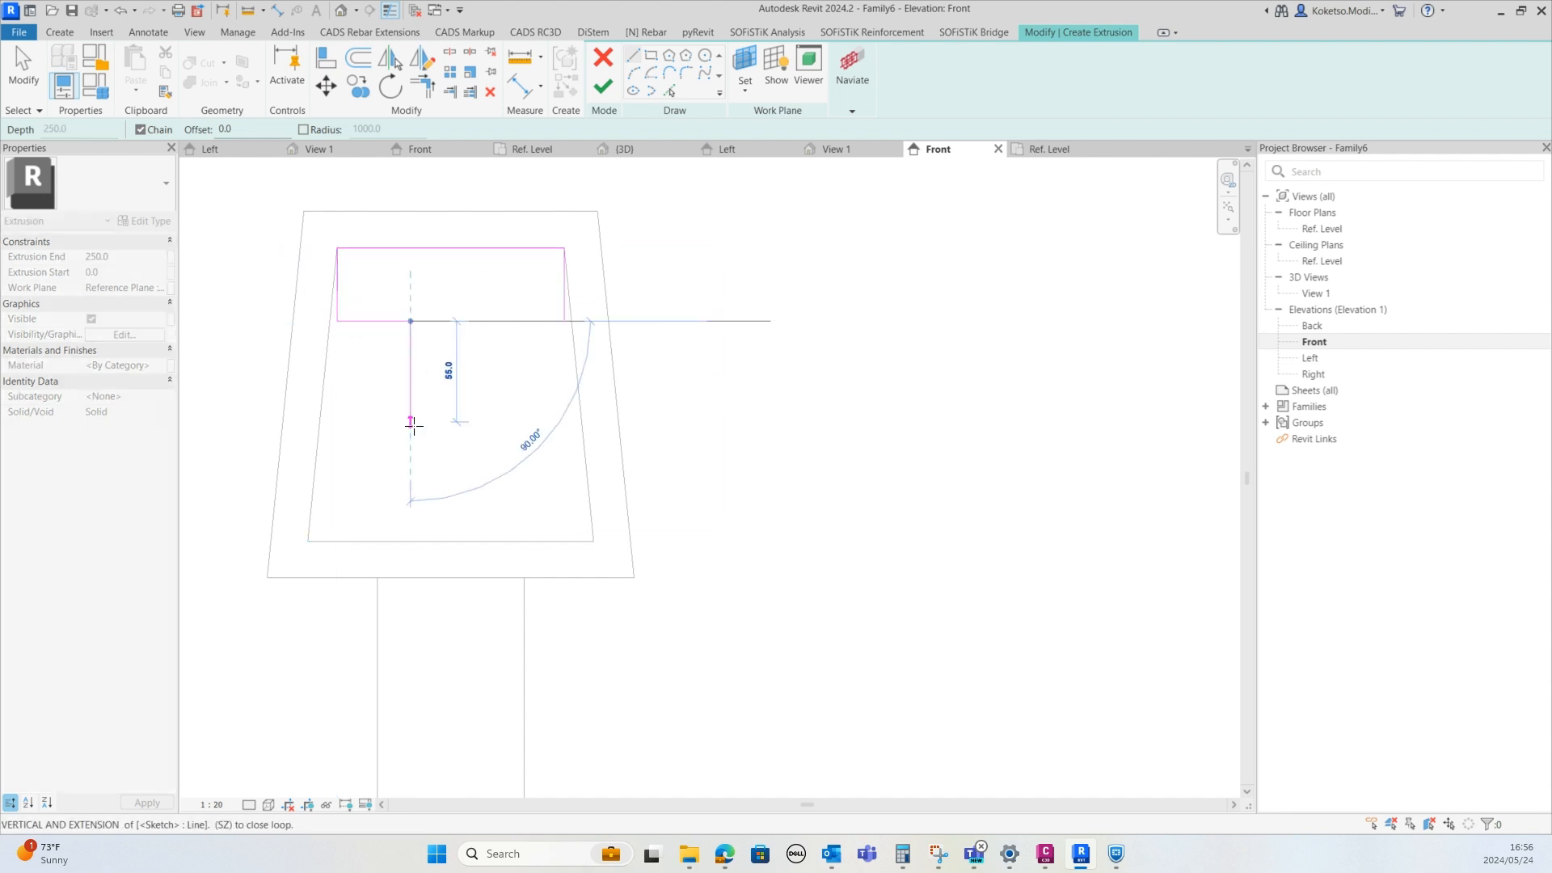
click(489, 321)
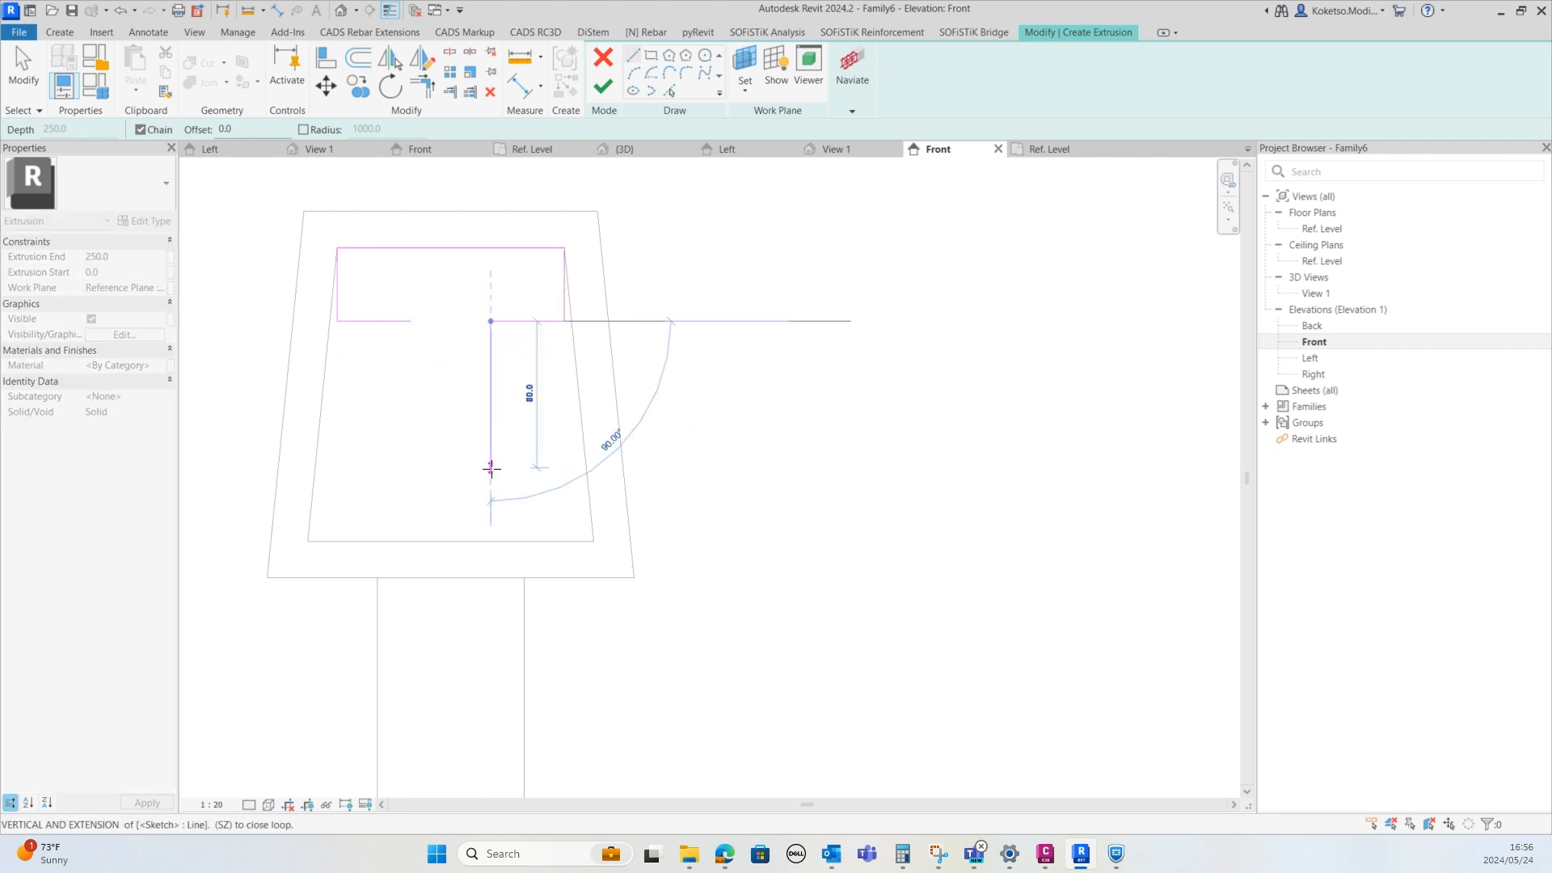
key(Escape)
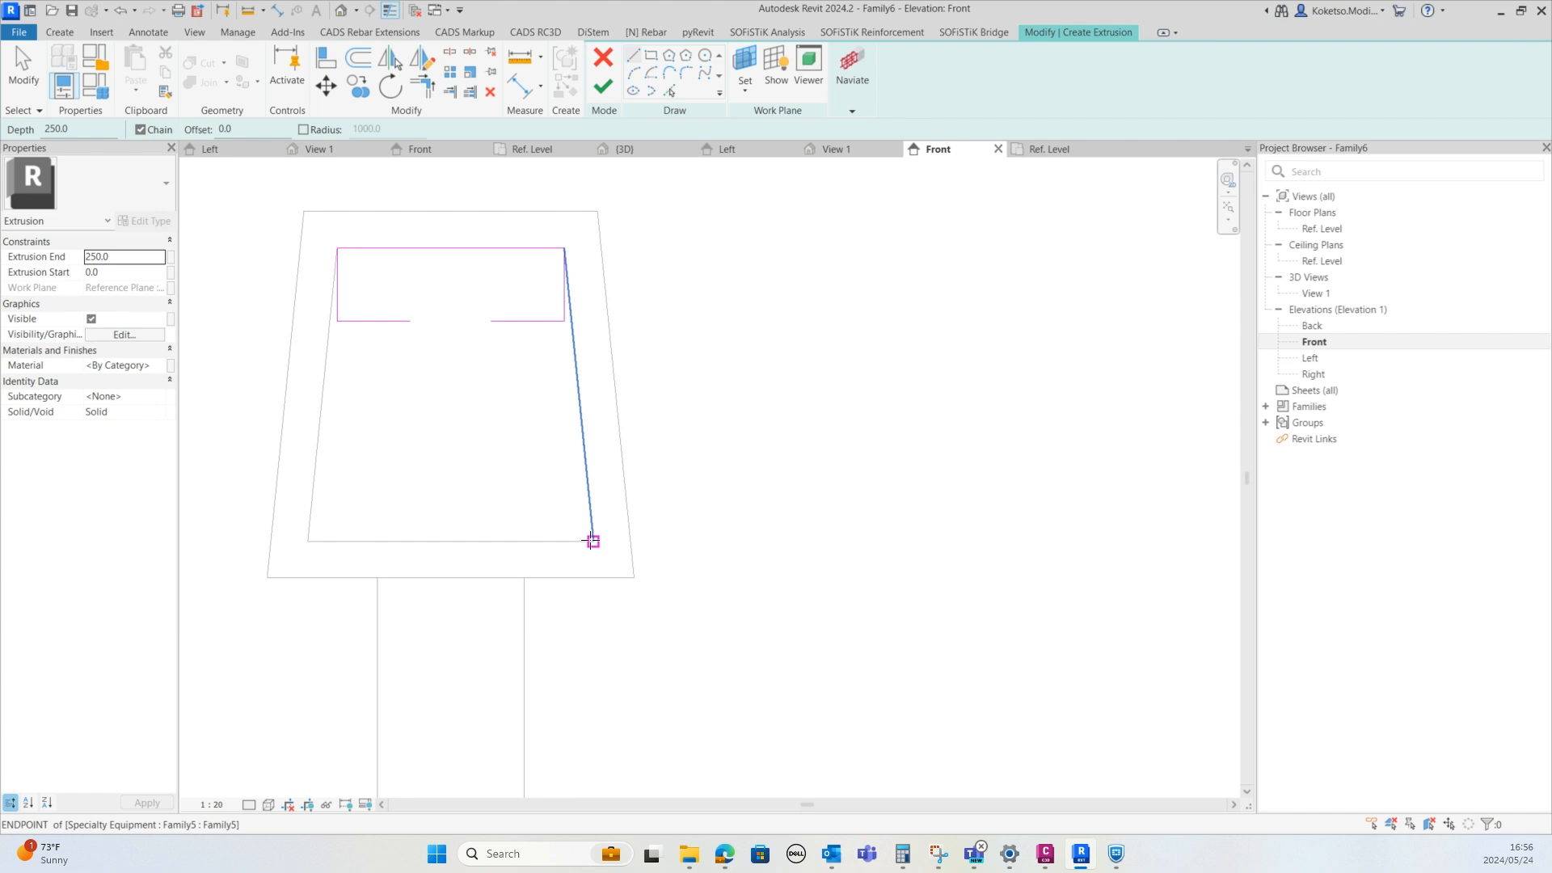
Sketch the bottom flange of the profile, about 156 mm wide with 40 mm high sides
click(592, 541)
key(Escape)
click(592, 541)
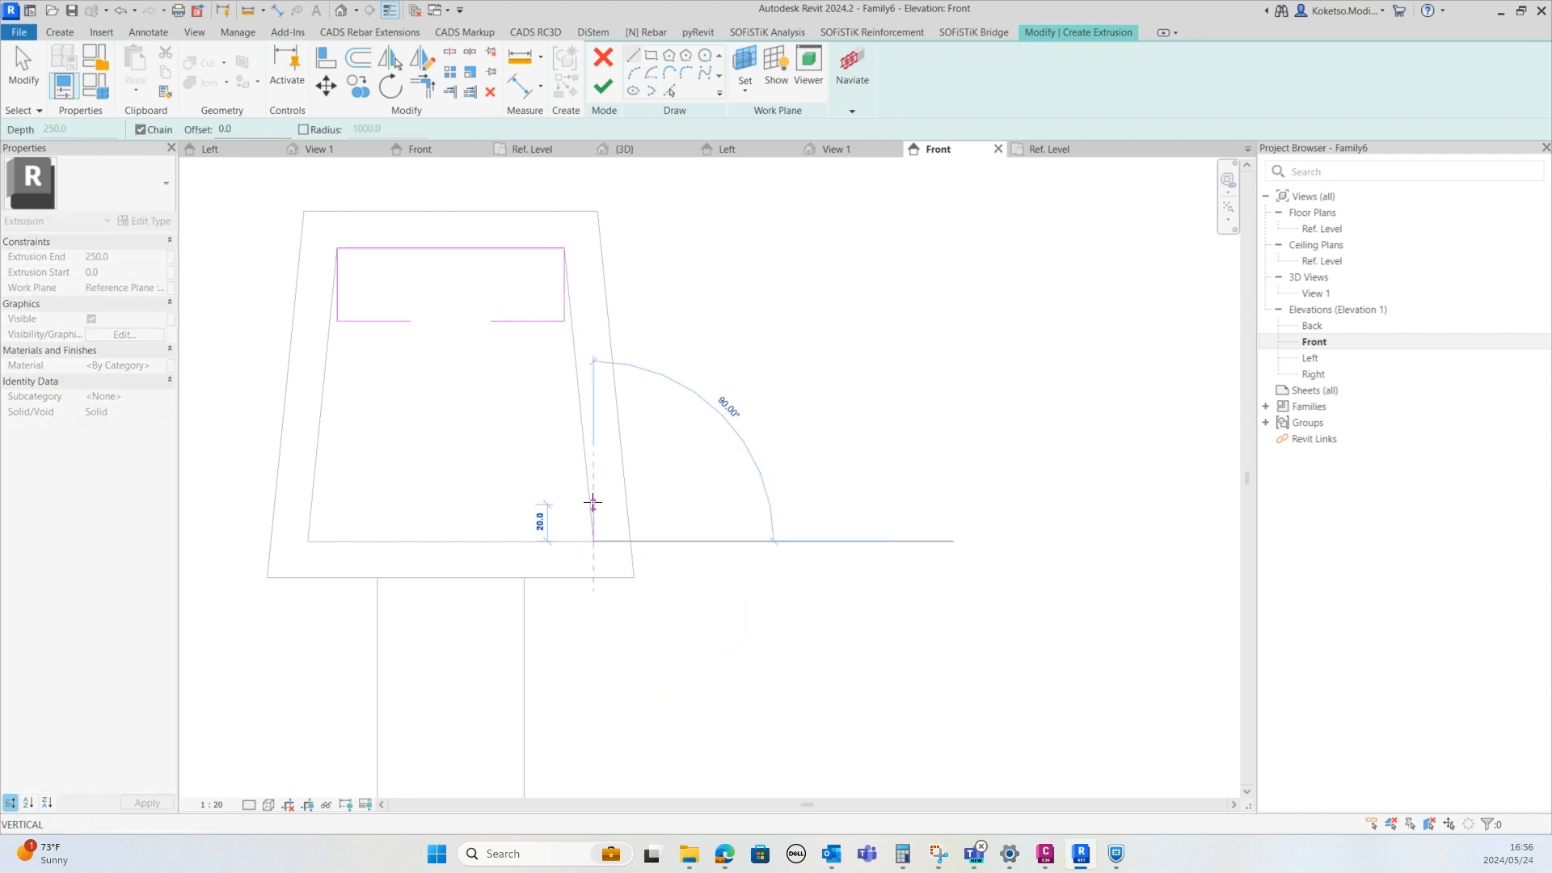
click(591, 468)
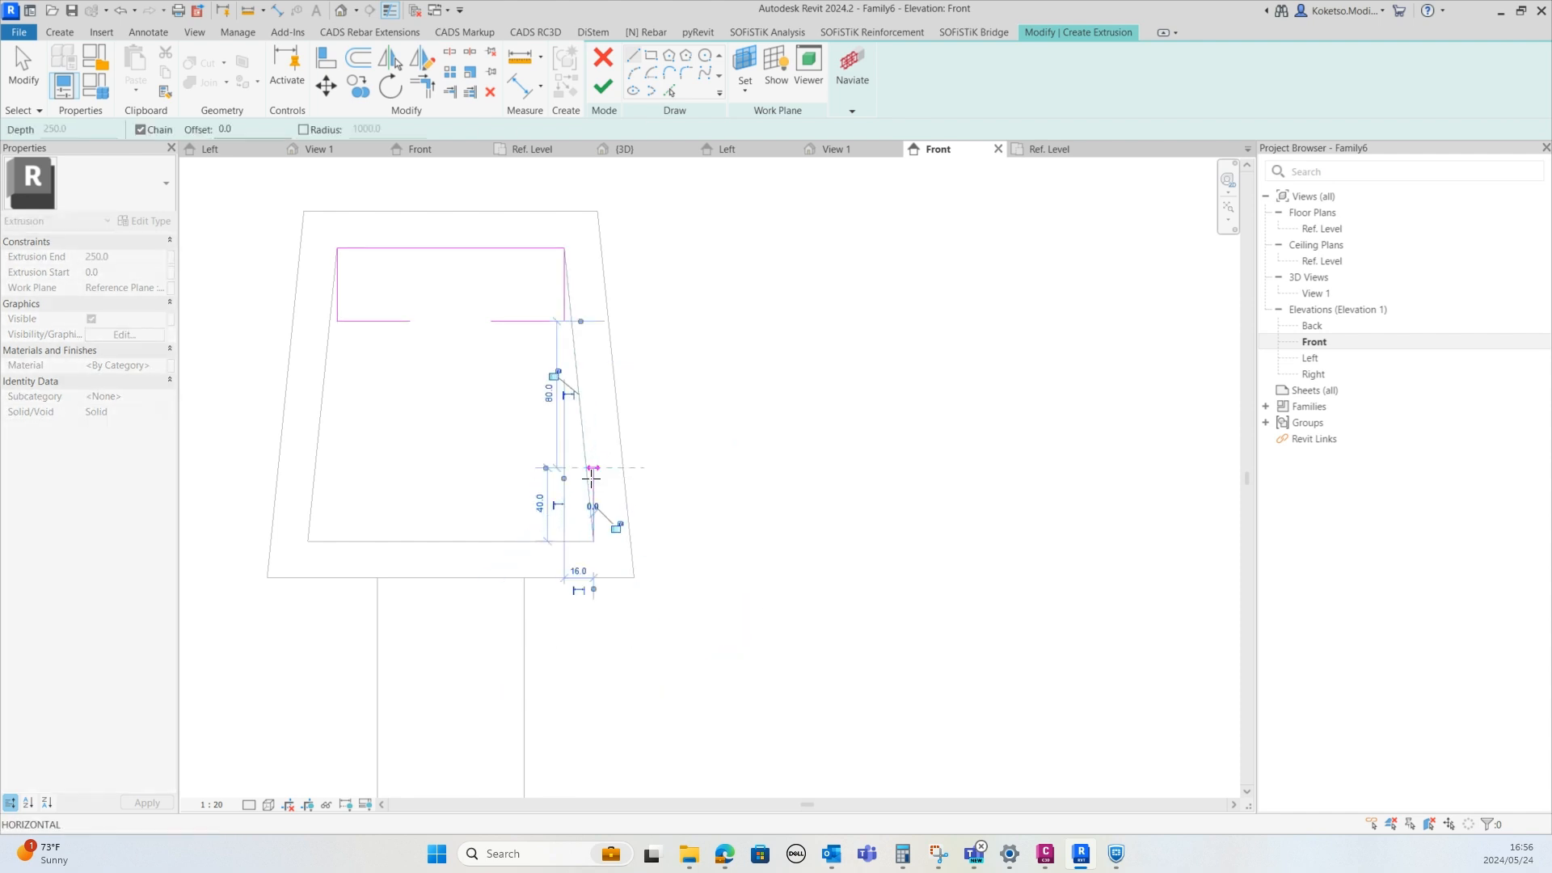
key(Escape)
click(308, 541)
click(307, 467)
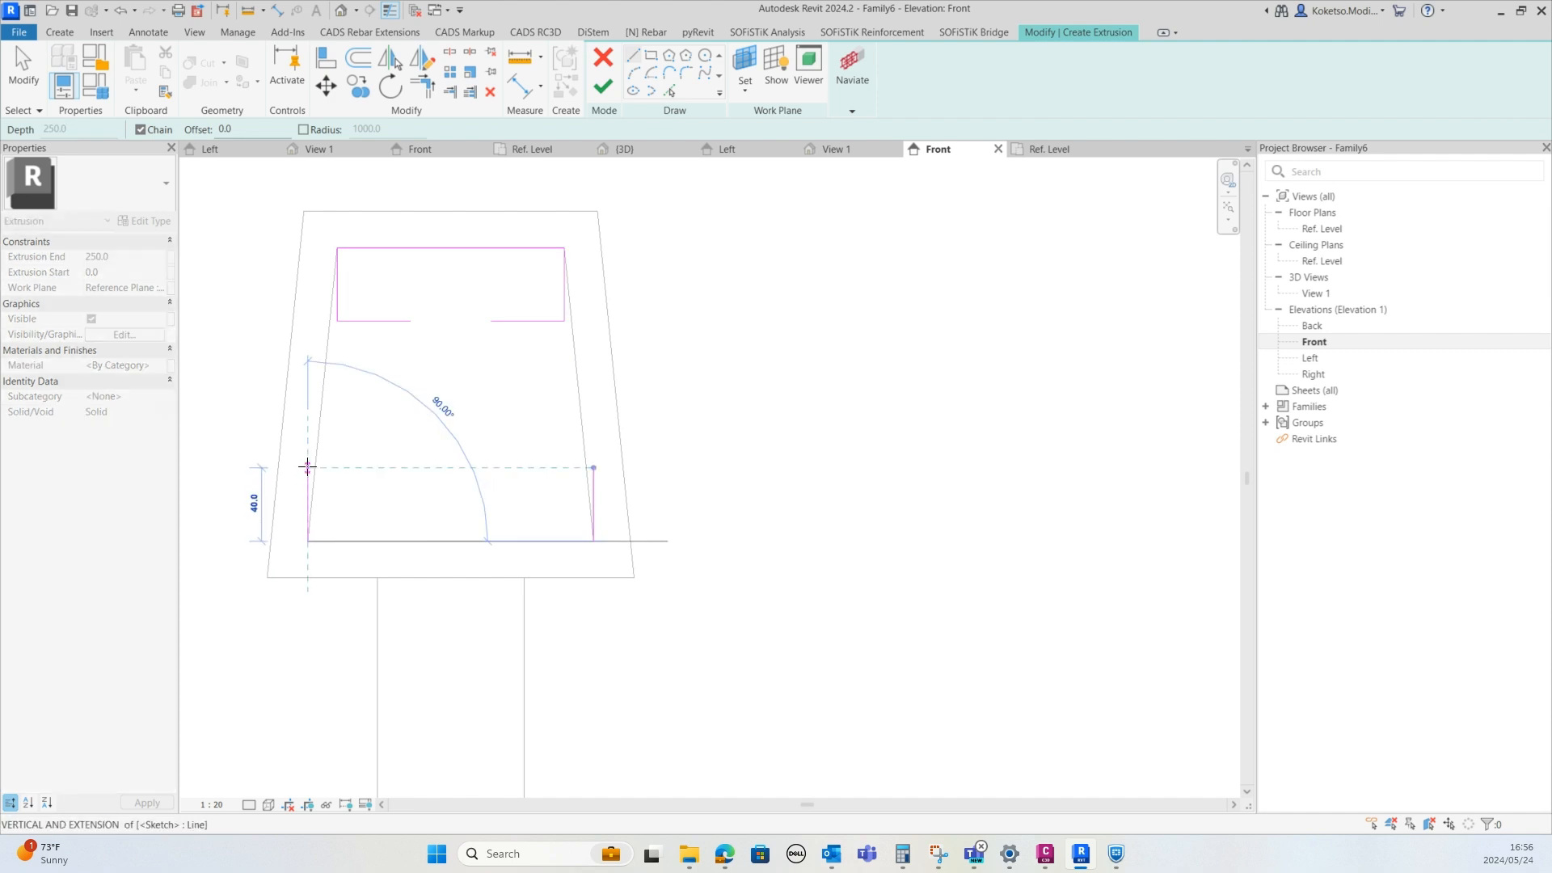
key(Escape)
click(307, 540)
click(592, 541)
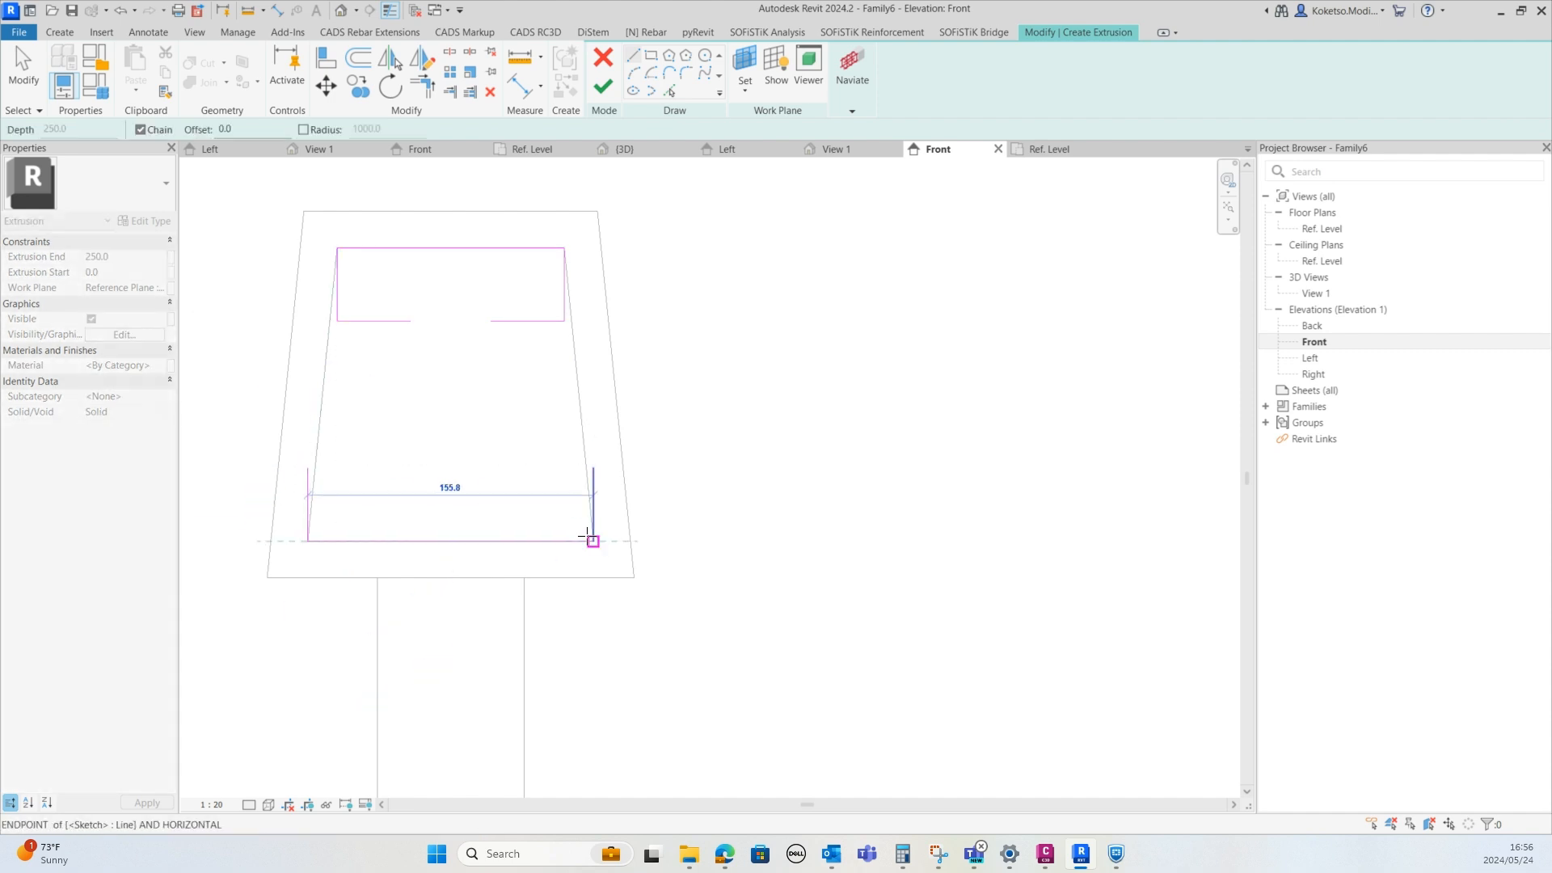
key(Escape)
key(Escape)
Drag the bottom flange's two side lines inward to line up with the top flange's edges
scroll(527, 509, up, 2)
scroll(594, 490, up, 1)
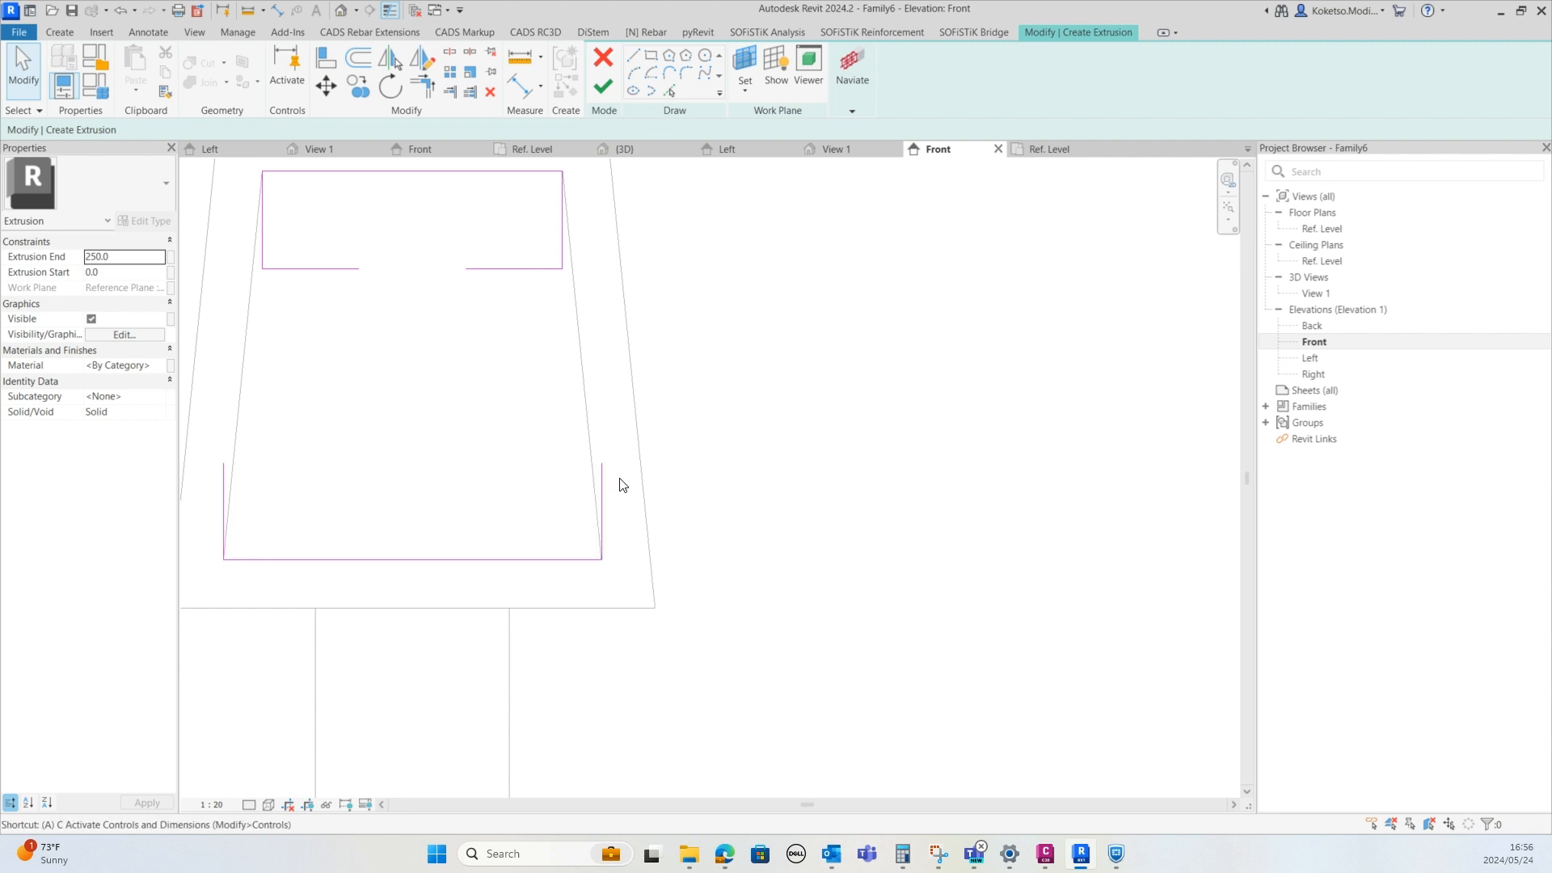
click(601, 509)
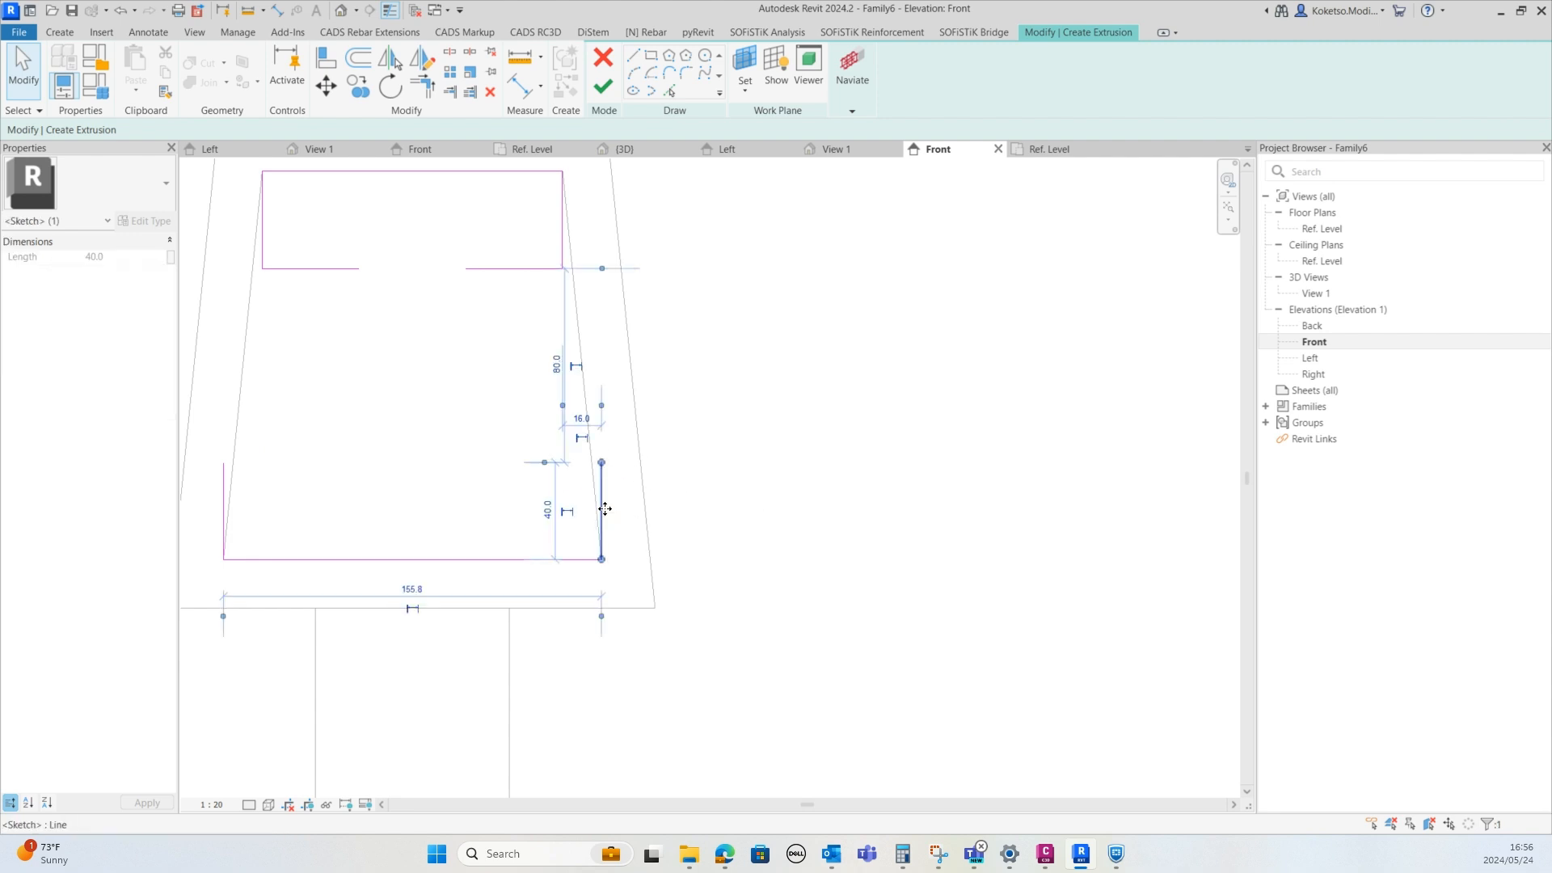
drag(603, 510, 563, 492)
click(224, 513)
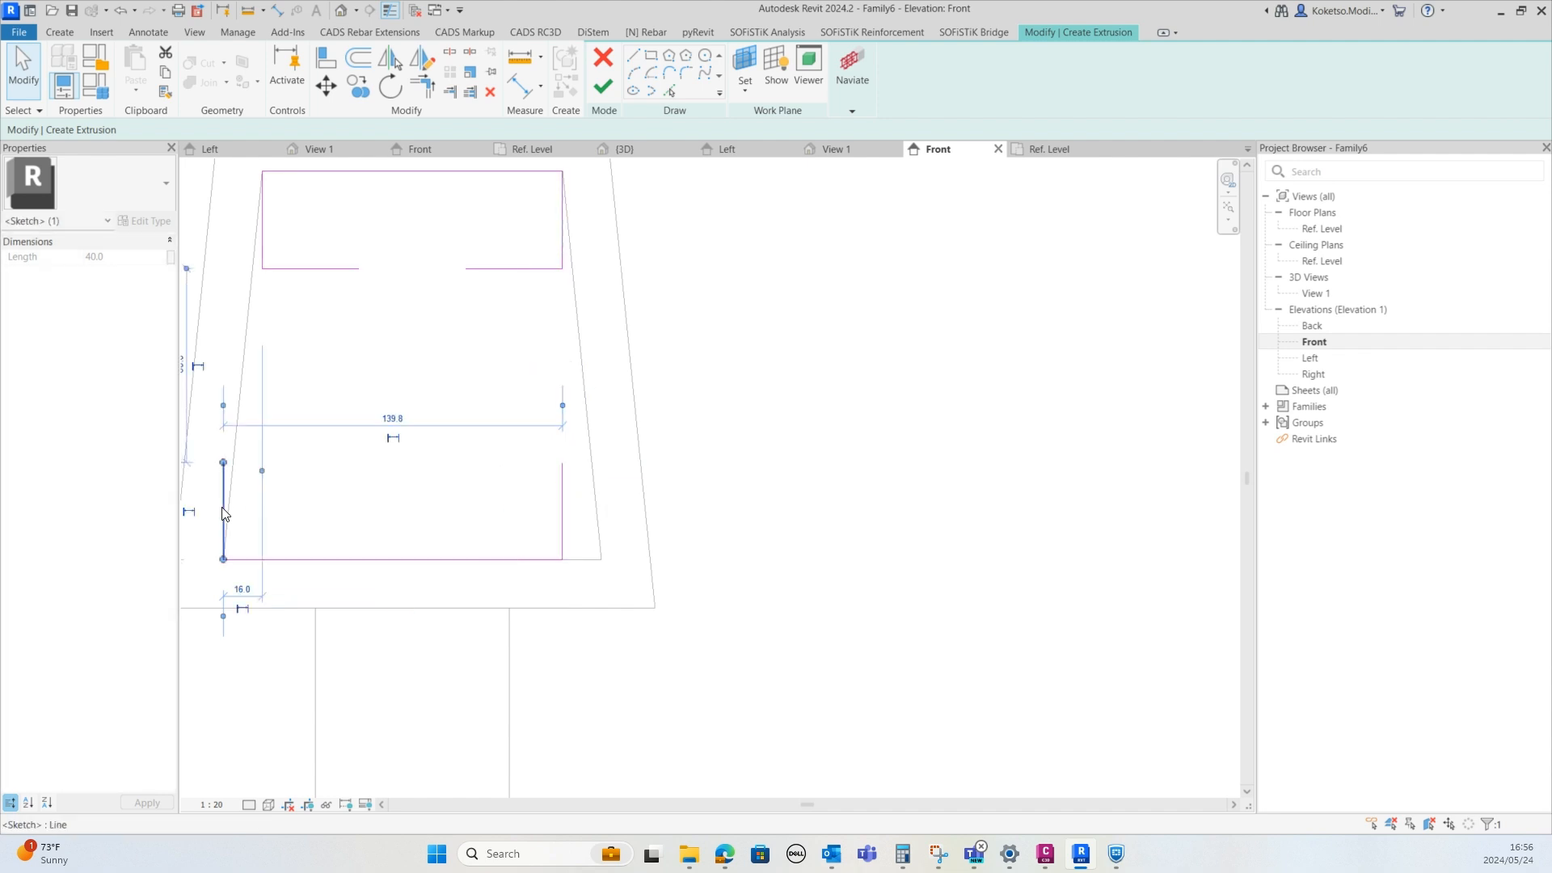
drag(241, 506, 260, 509)
click(298, 468)
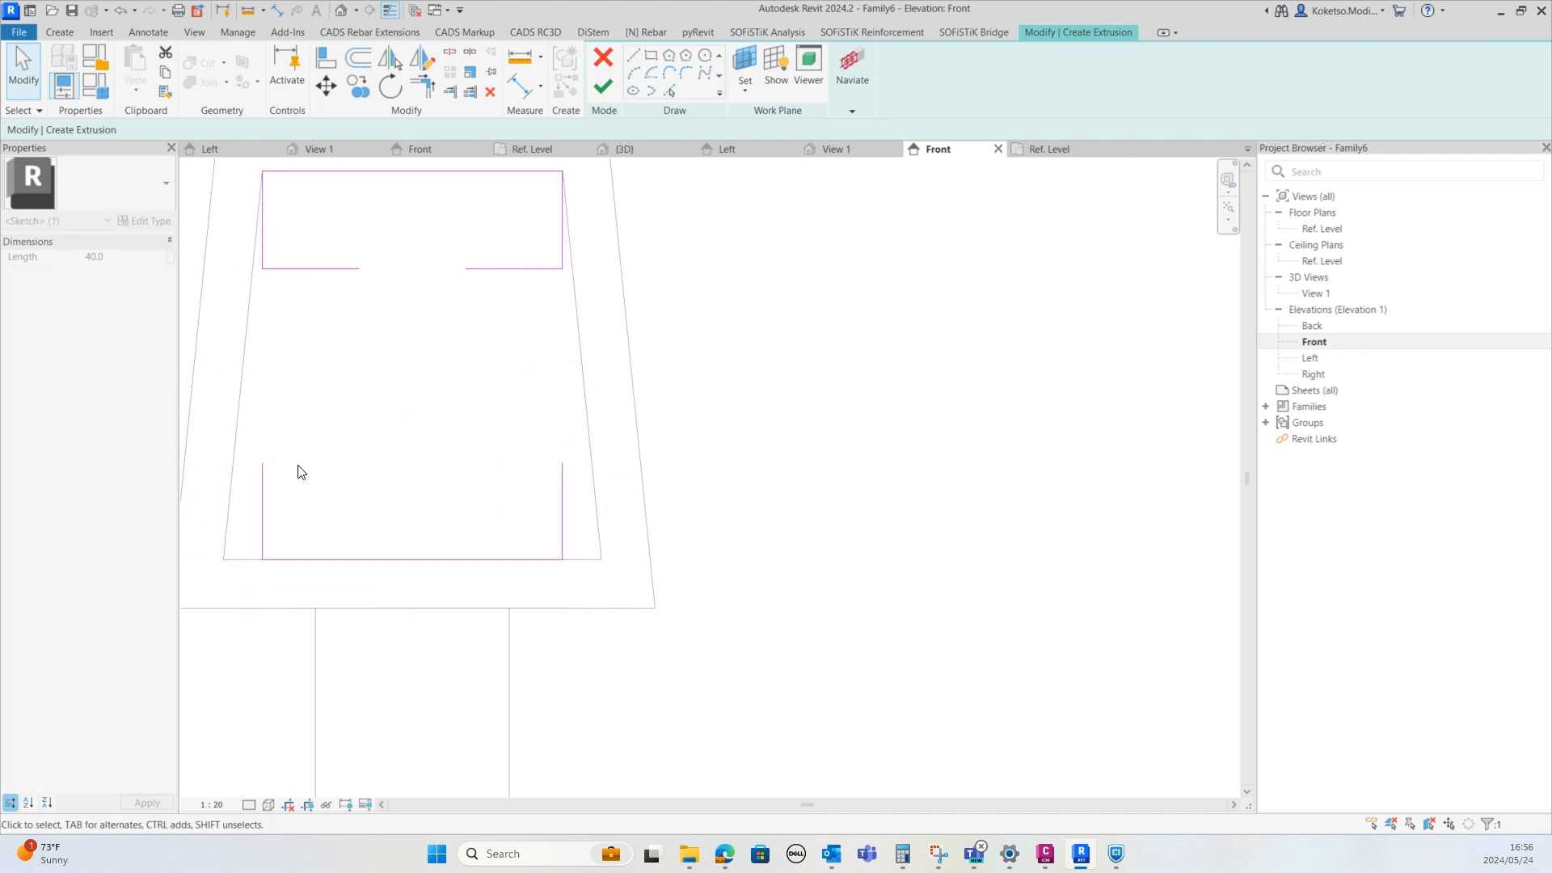
Draw the web lines, about 70 mm tall, joining the top and bottom flanges of the profile
click(632, 58)
click(359, 269)
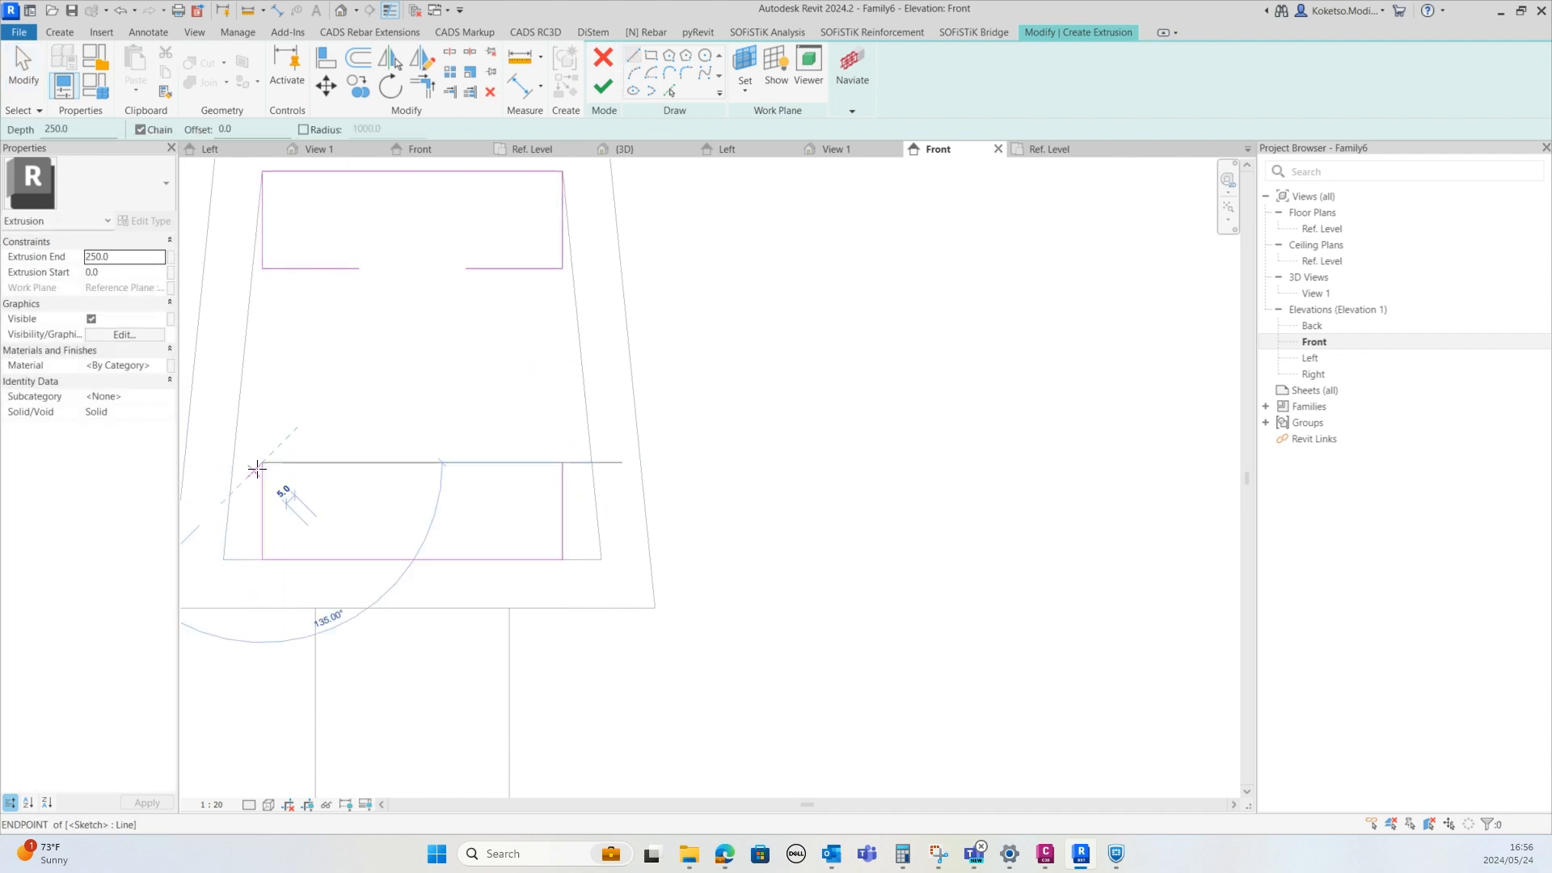
click(357, 465)
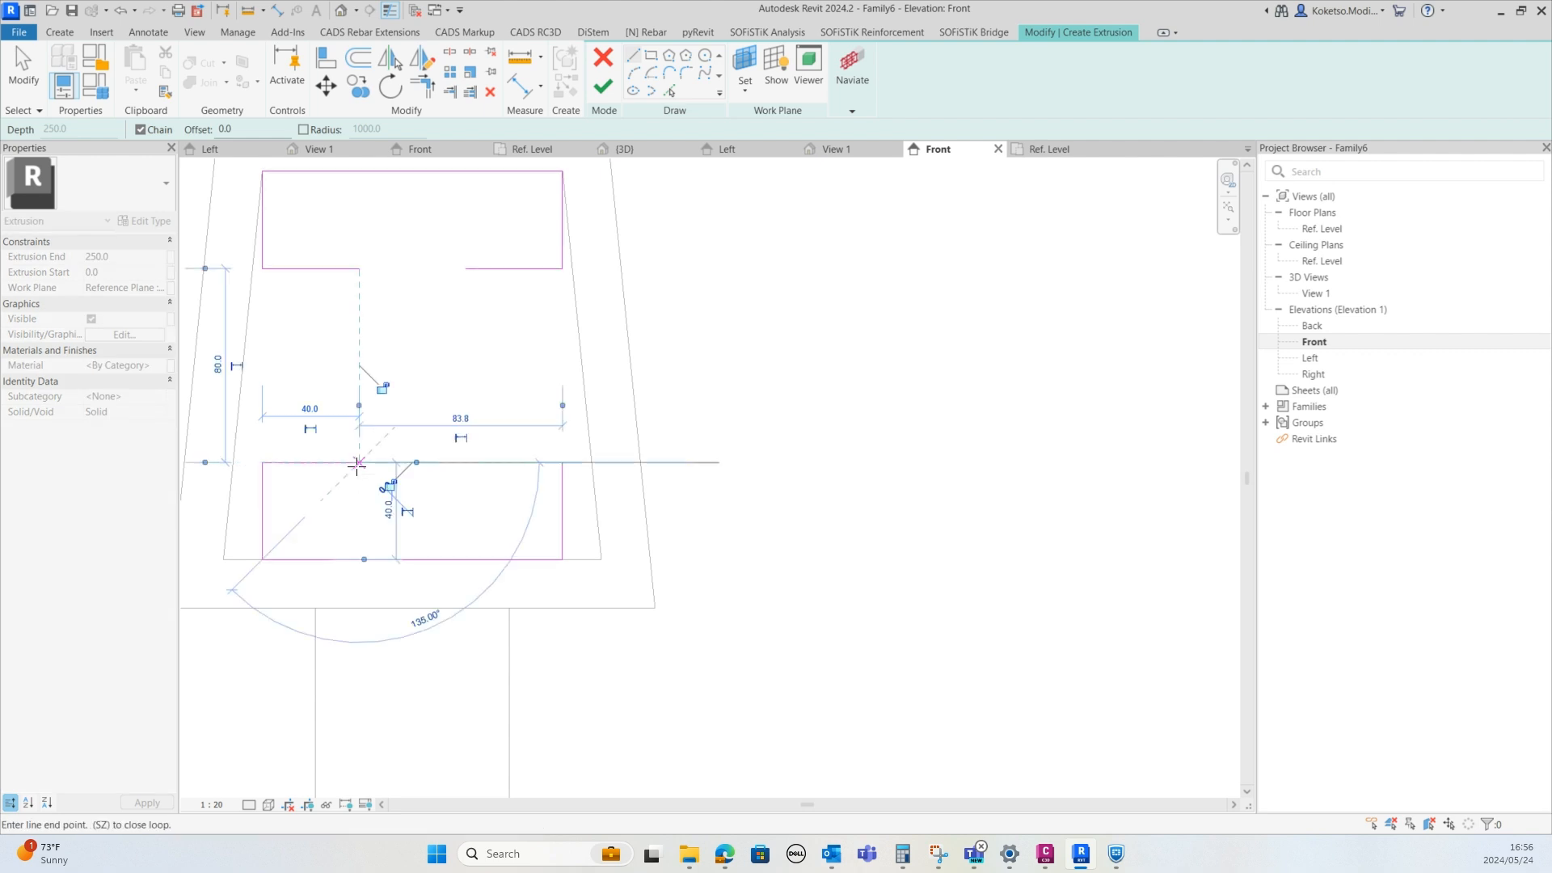
click(359, 269)
click(562, 462)
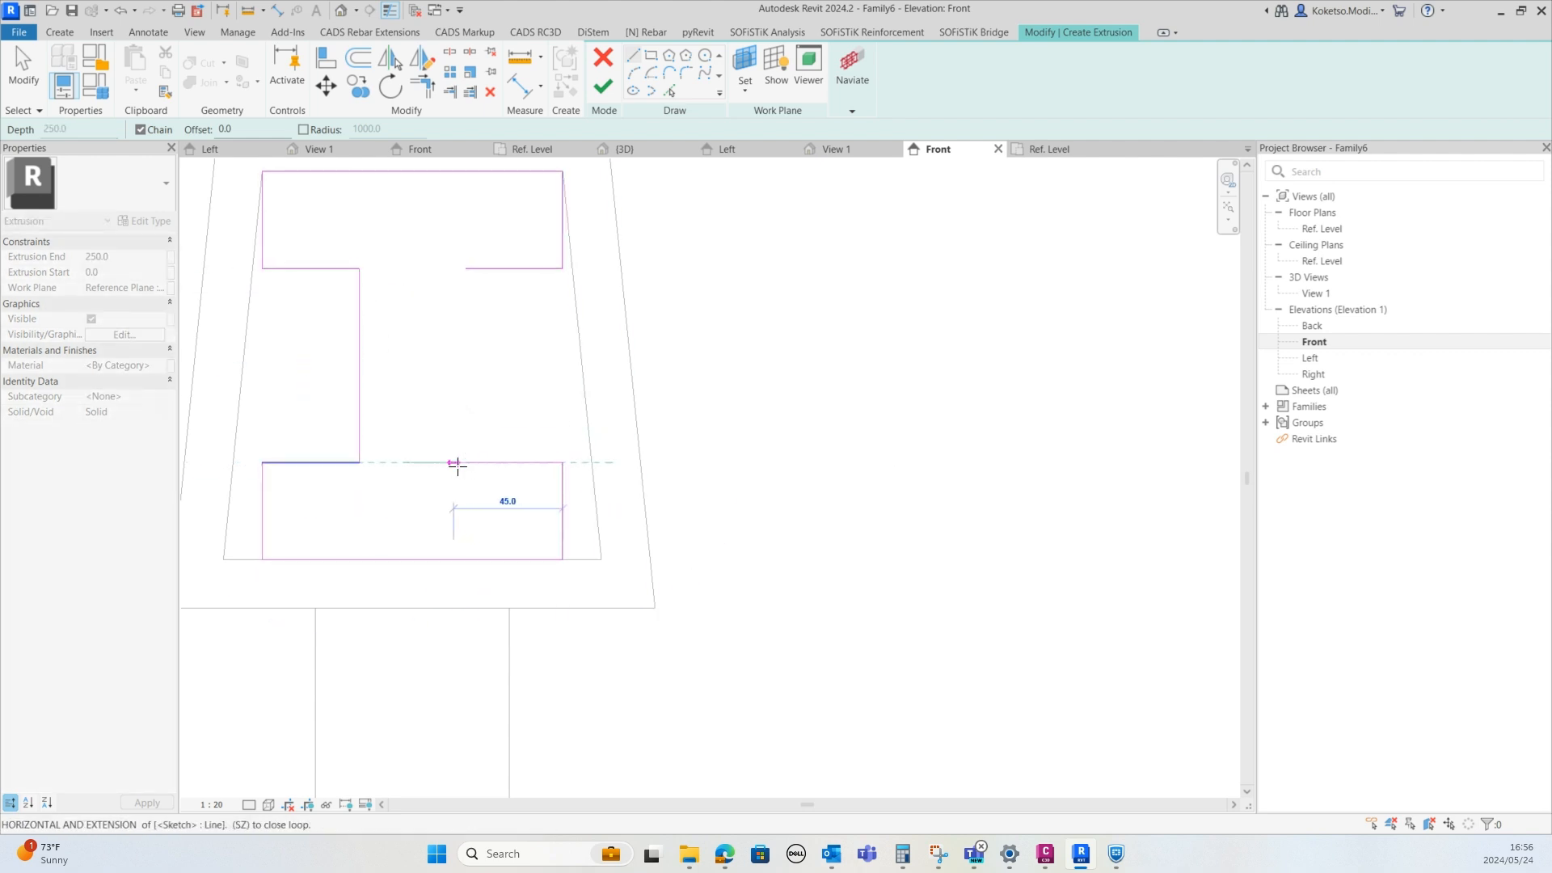
click(465, 462)
click(465, 269)
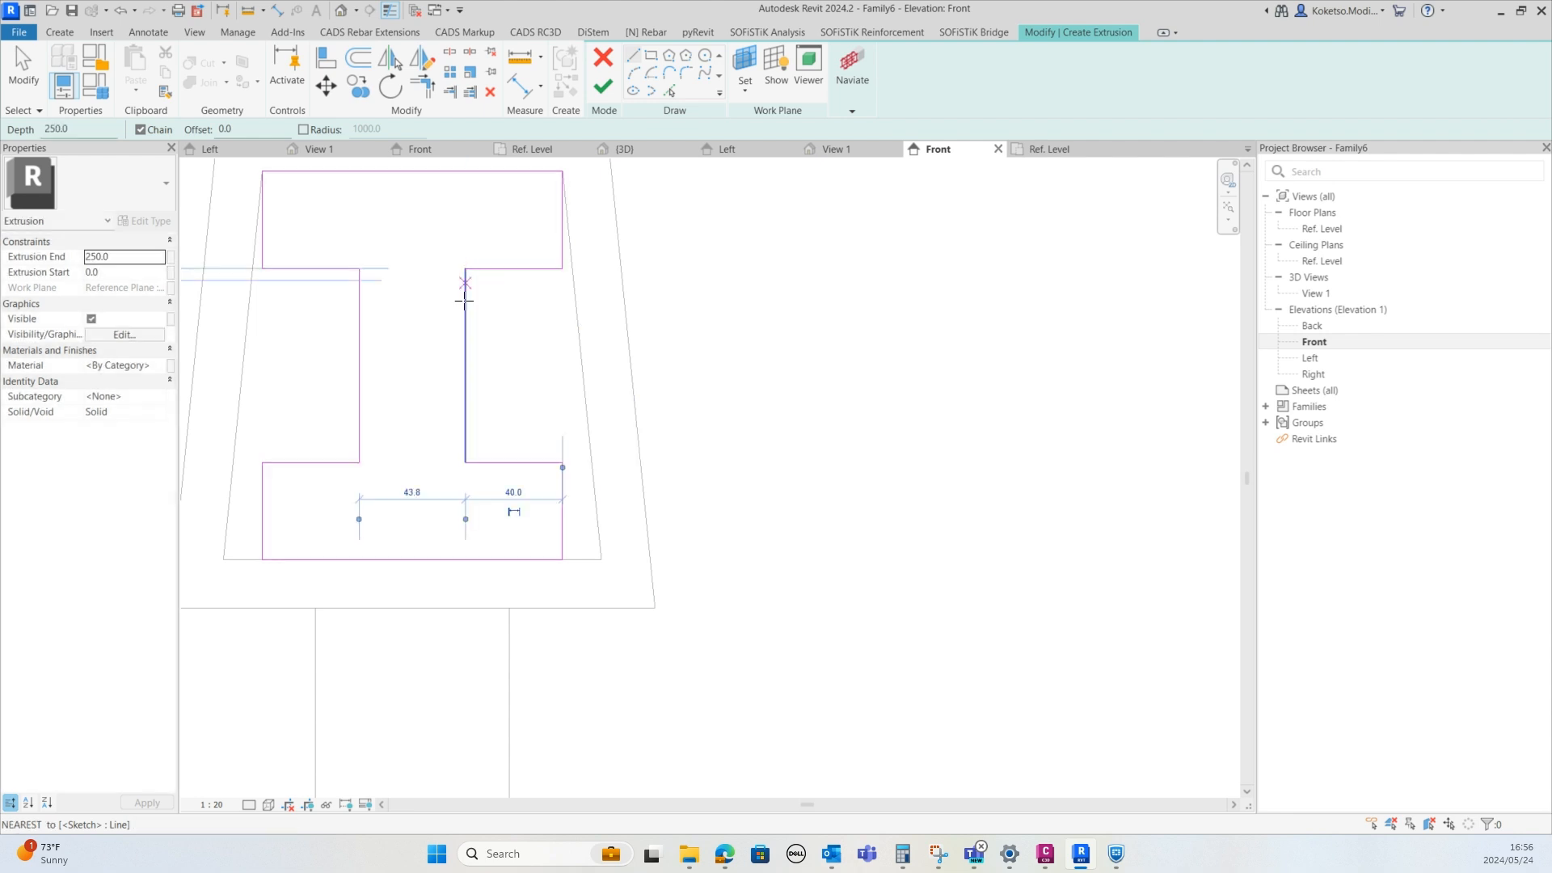
scroll(481, 414, down, 3)
key(Escape)
Inspect the lower corners of the sketched I-shaped profile
scroll(390, 469, up, 2)
scroll(349, 459, up, 1)
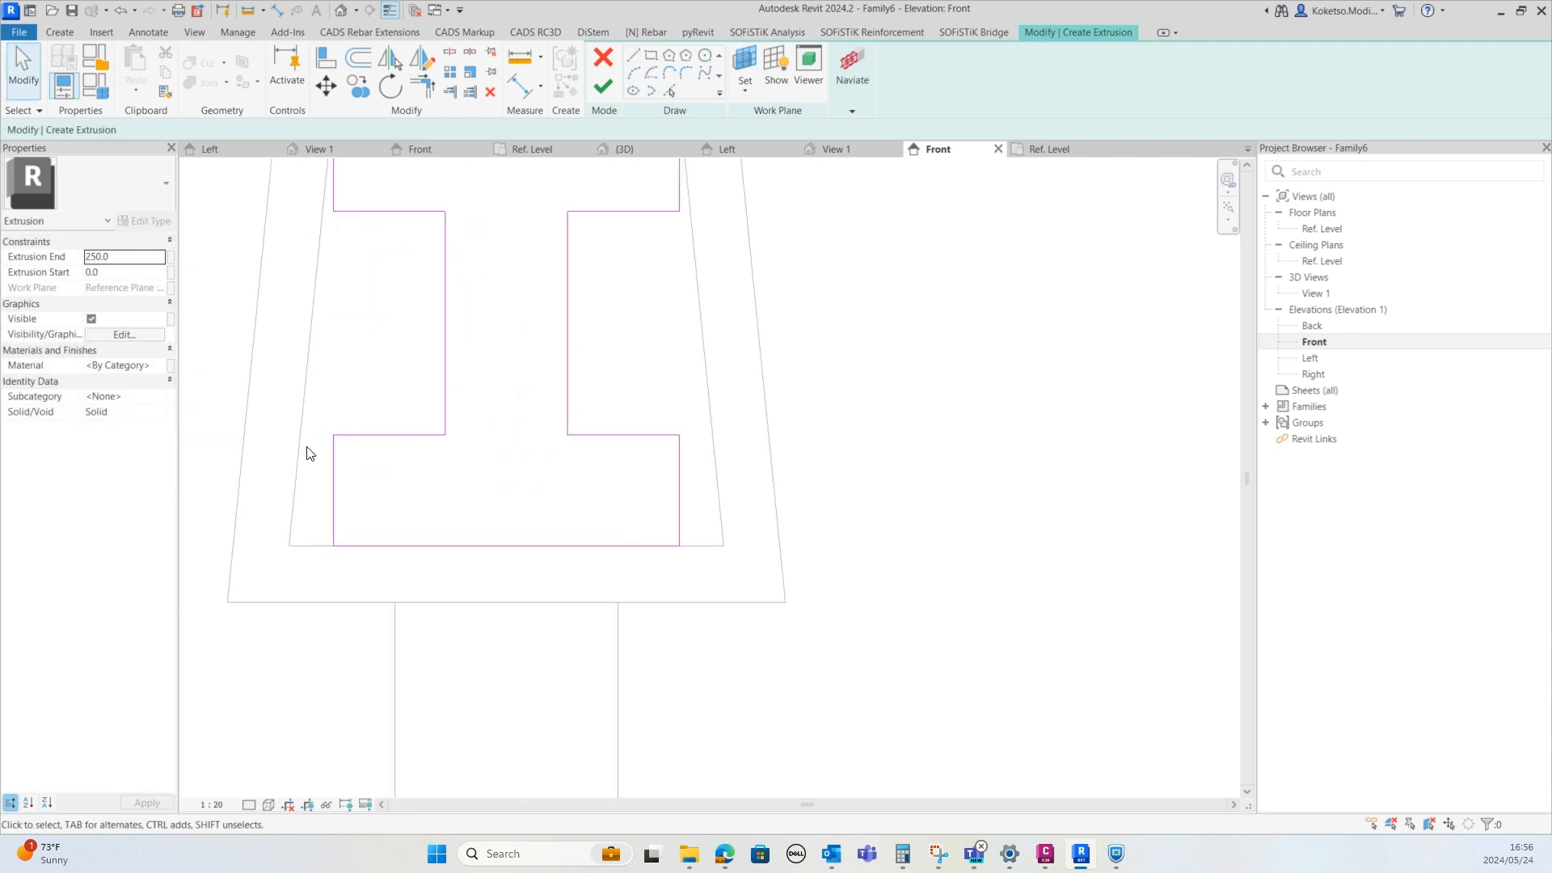
scroll(312, 446, up, 2)
scroll(307, 435, up, 1)
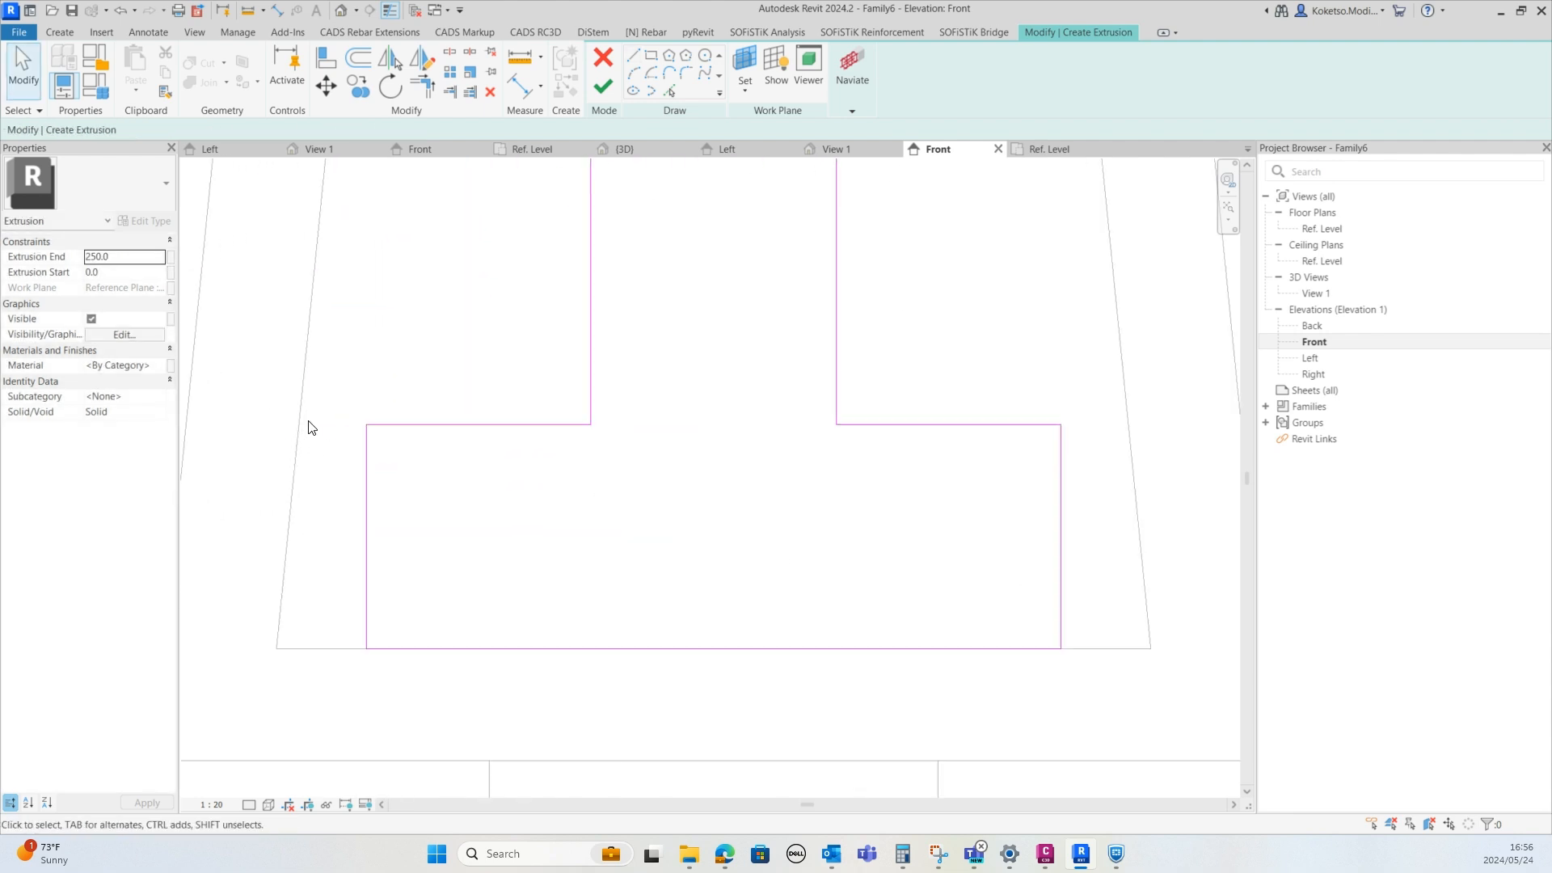
scroll(411, 483, down, 3)
scroll(384, 465, up, 1)
middle_drag(398, 475, 368, 471)
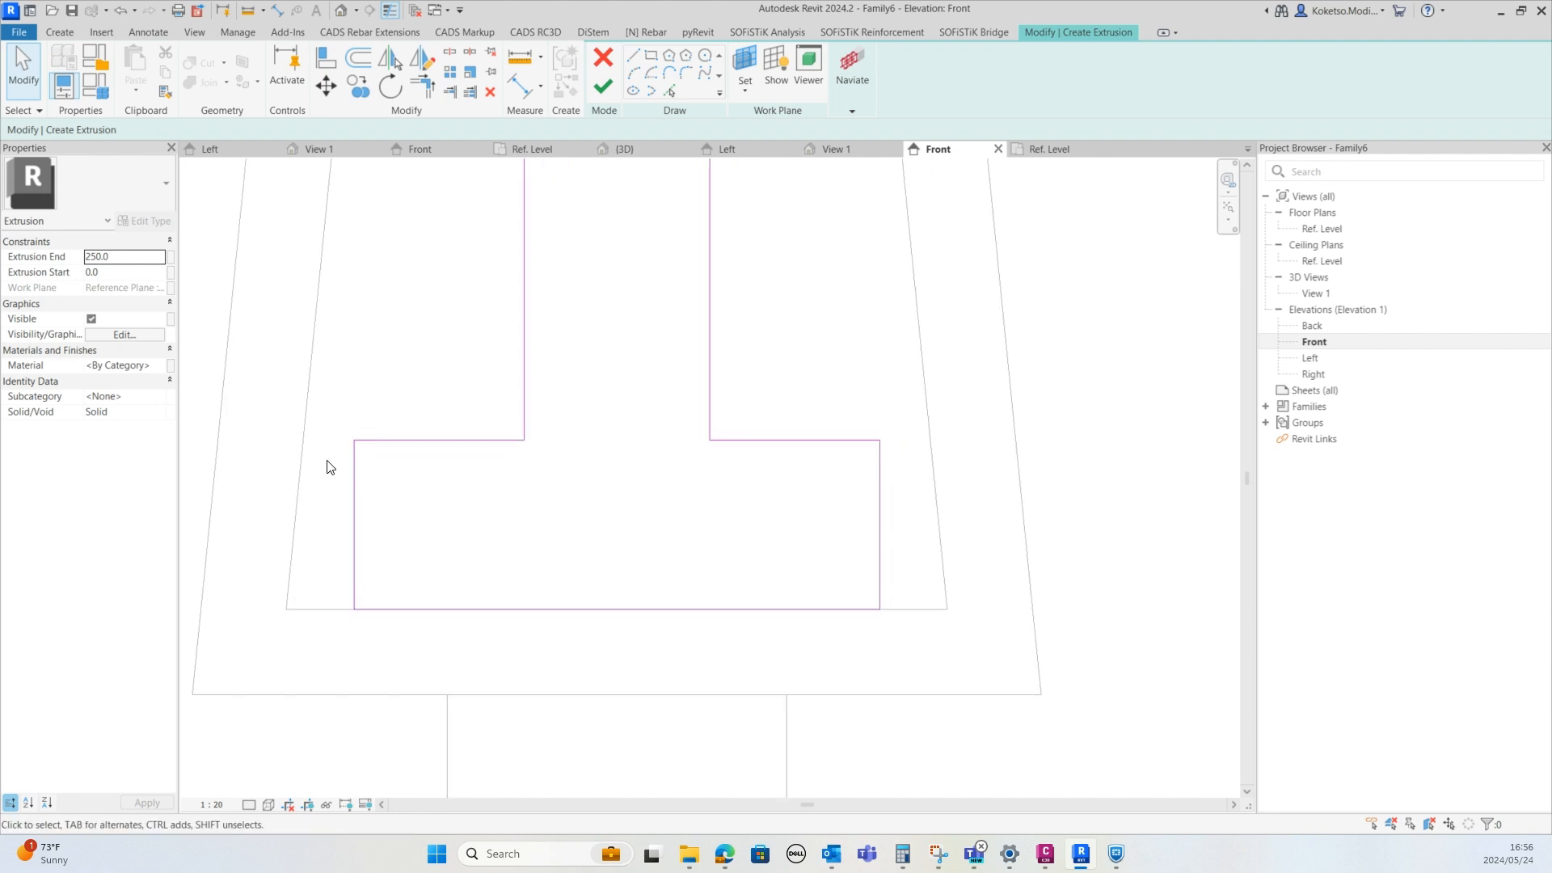
scroll(328, 466, up, 1)
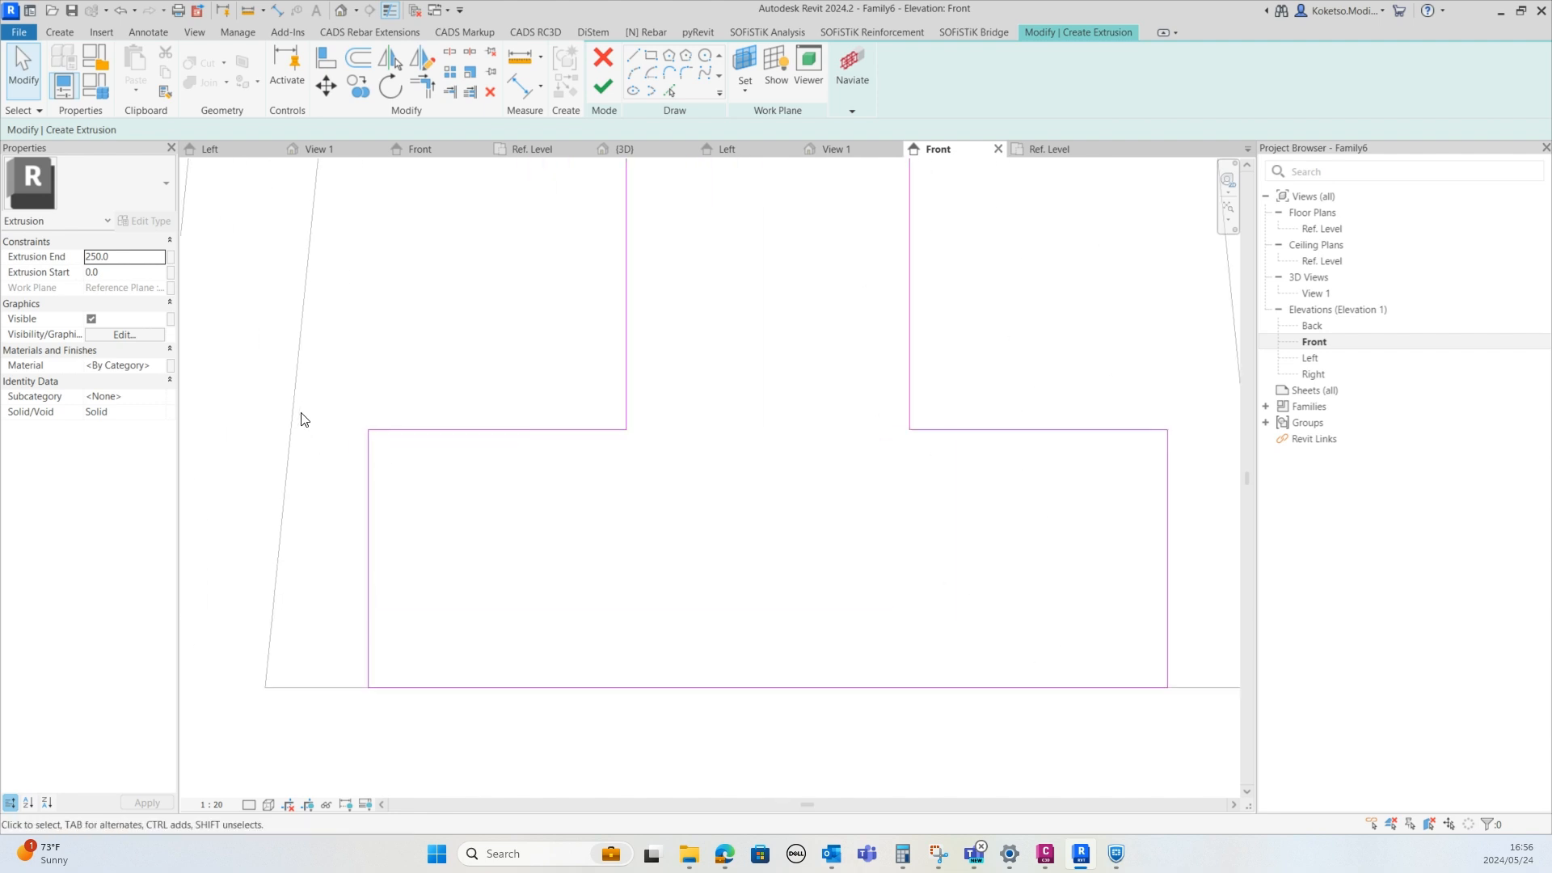
Move the bottom flange's left side line outward with the Move tool
click(370, 454)
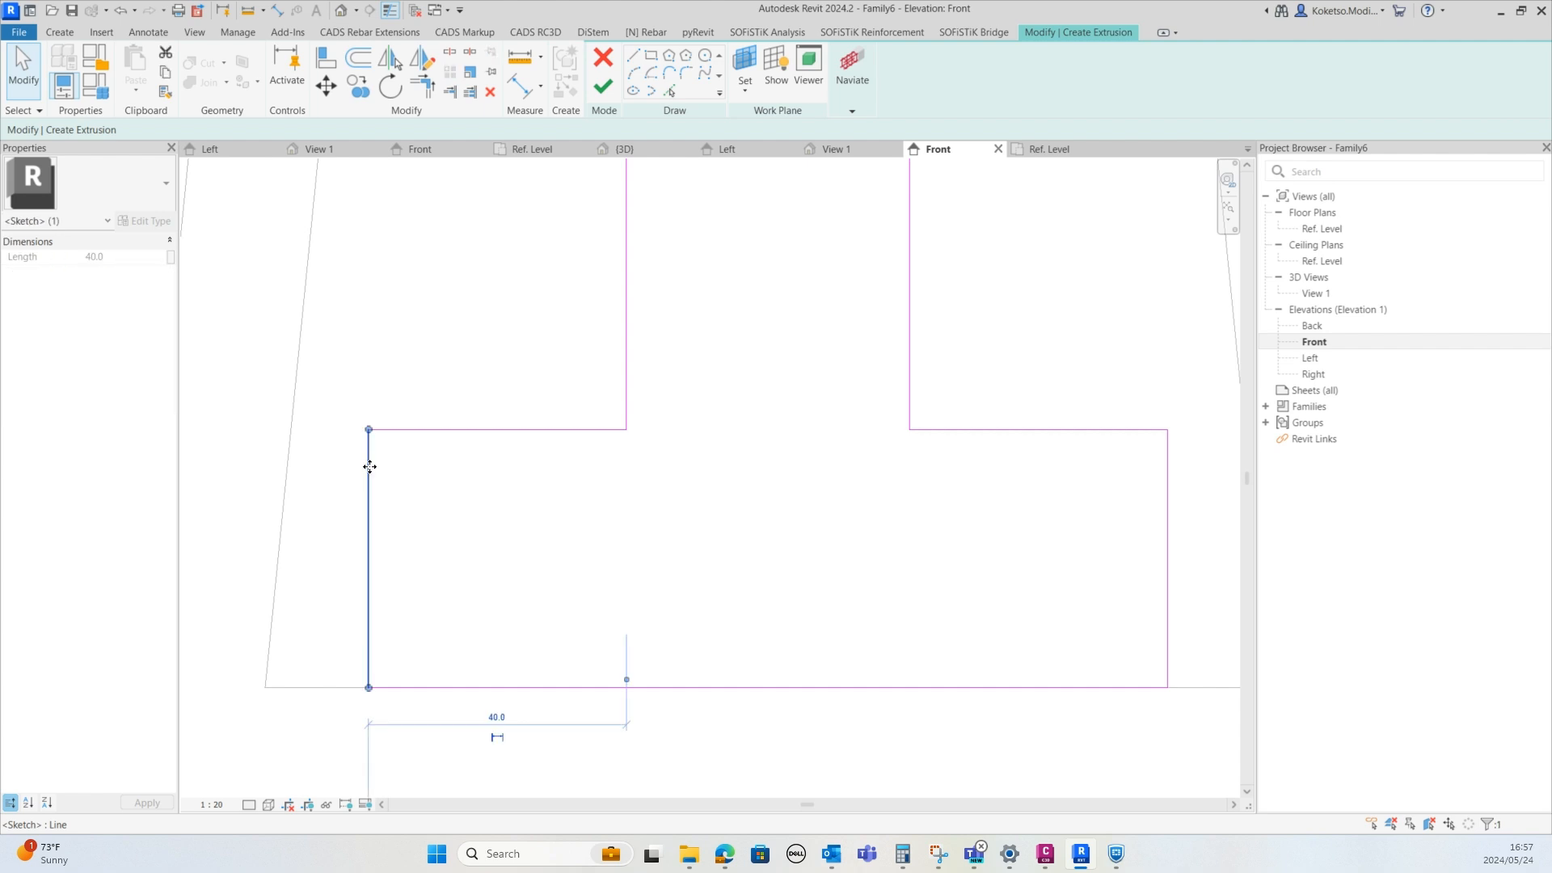
click(326, 85)
click(368, 430)
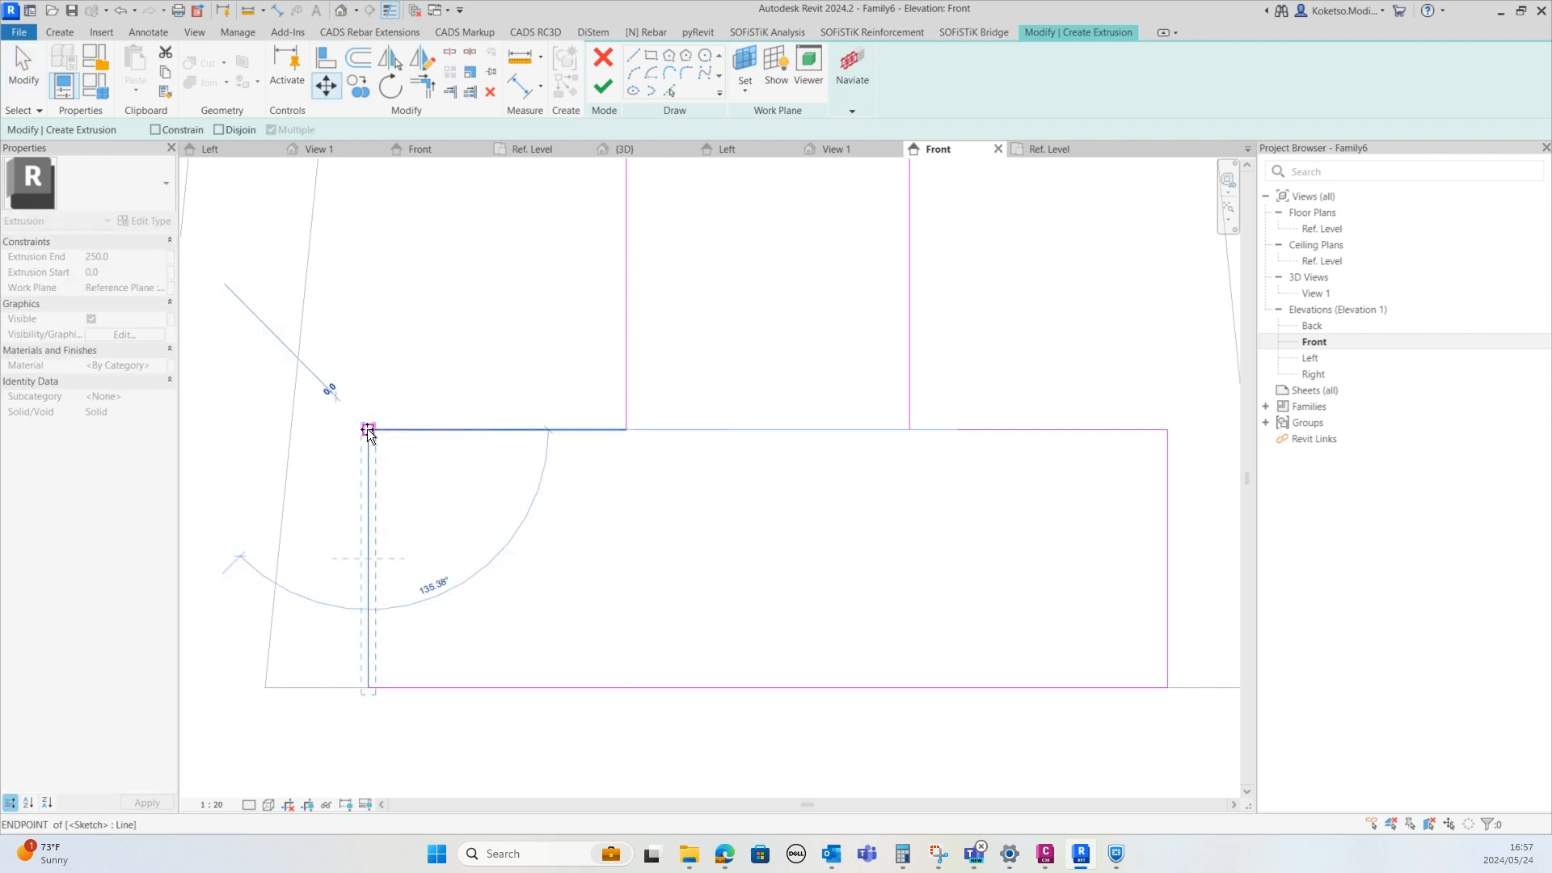
click(291, 429)
scroll(325, 471, down, 2)
click(325, 477)
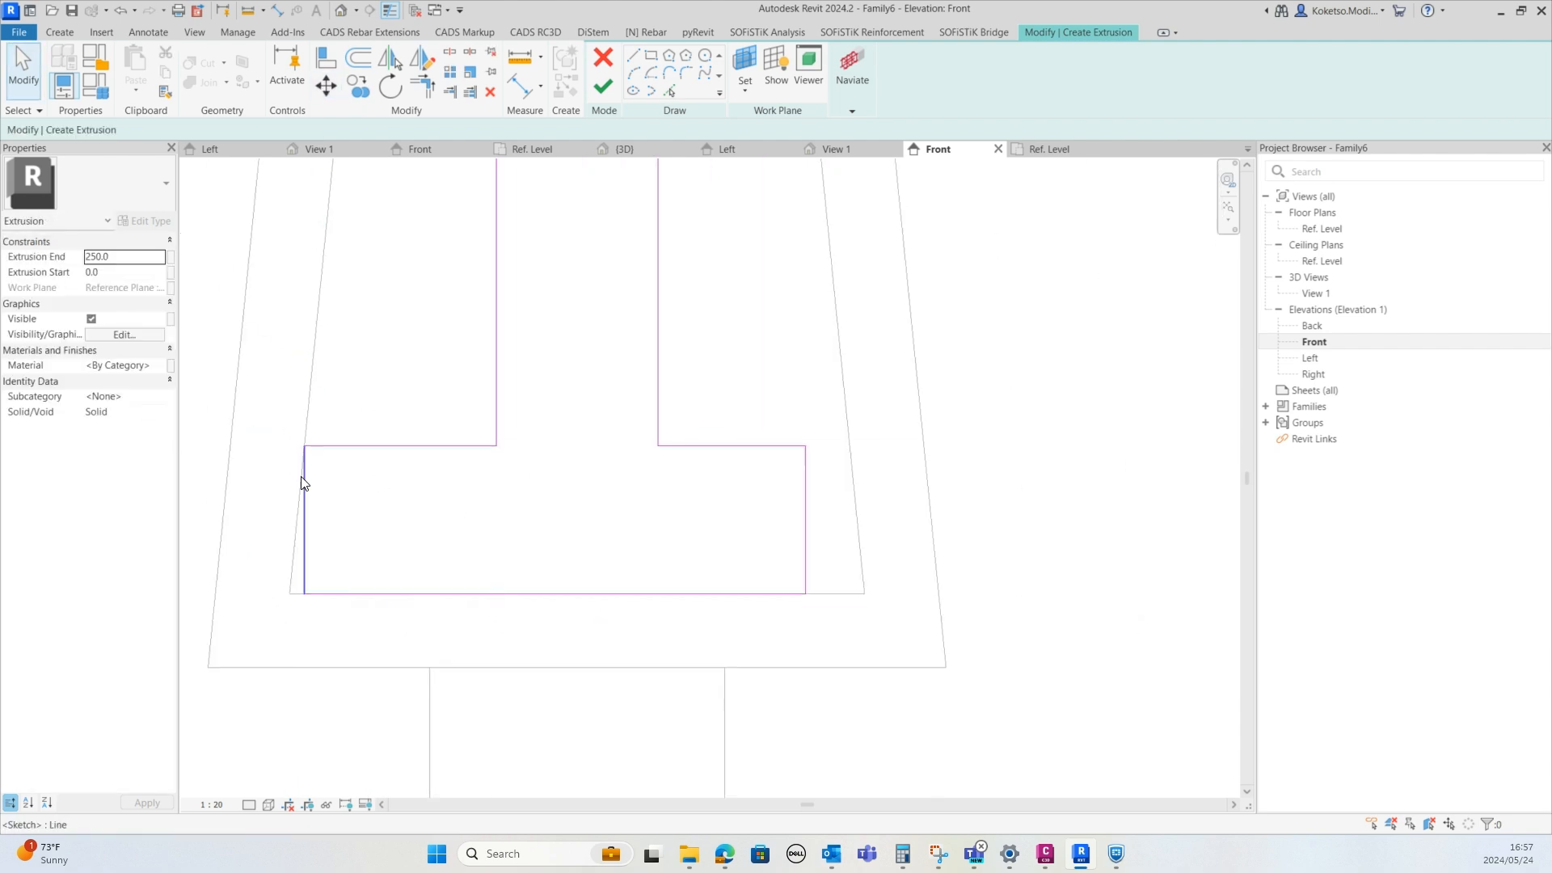
scroll(570, 540, down, 2)
scroll(531, 467, up, 1)
scroll(711, 372, up, 2)
scroll(651, 360, down, 1)
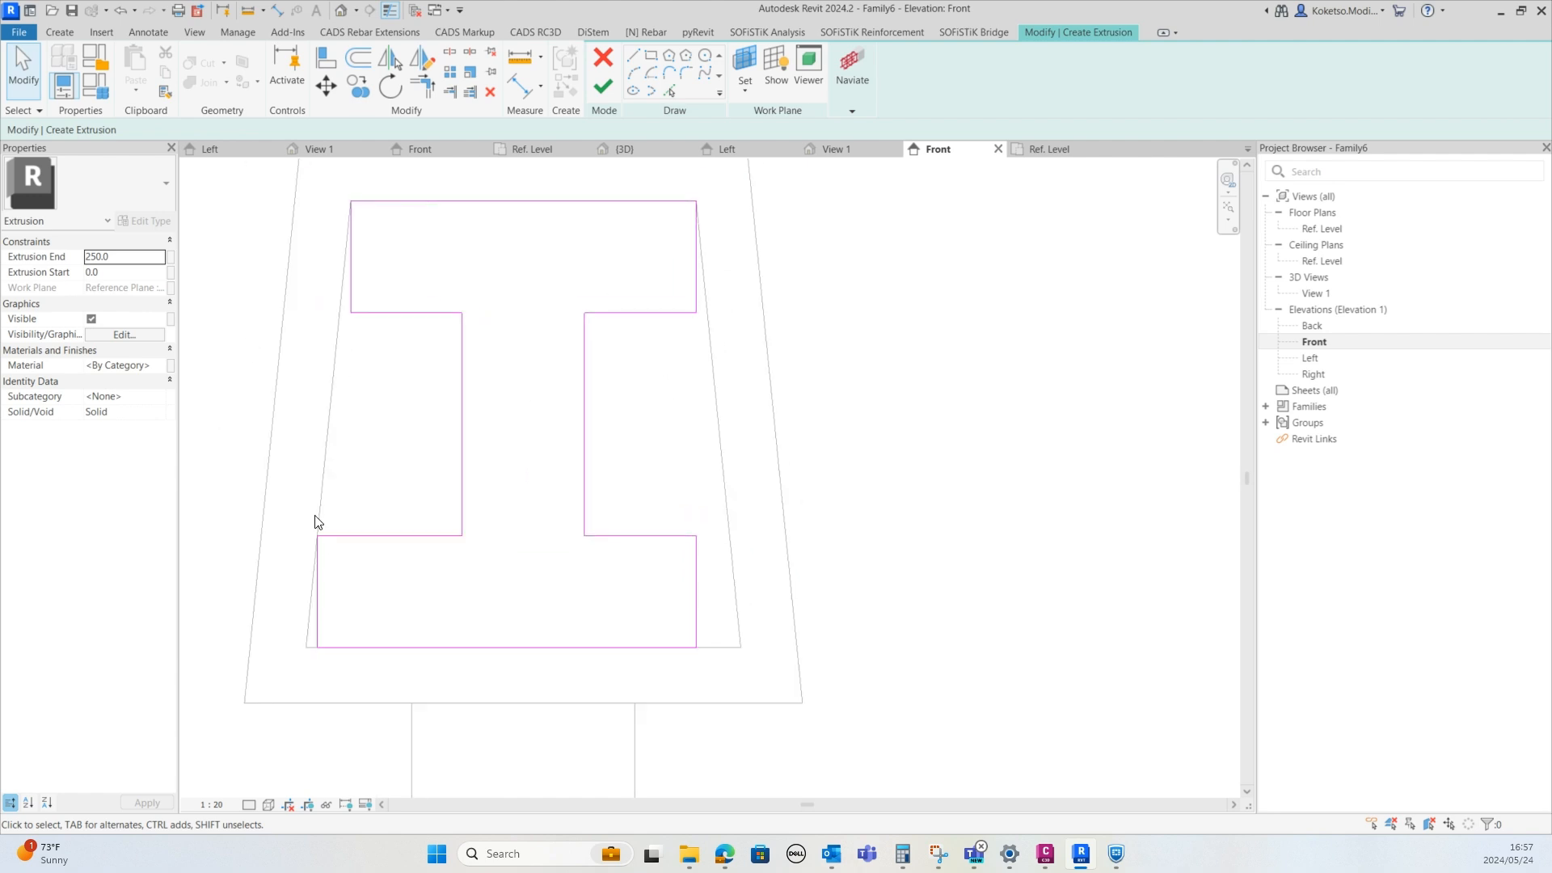
Move the bottom flange's right side line outward with the Move tool to match the top flange edge
scroll(568, 367, down, 1)
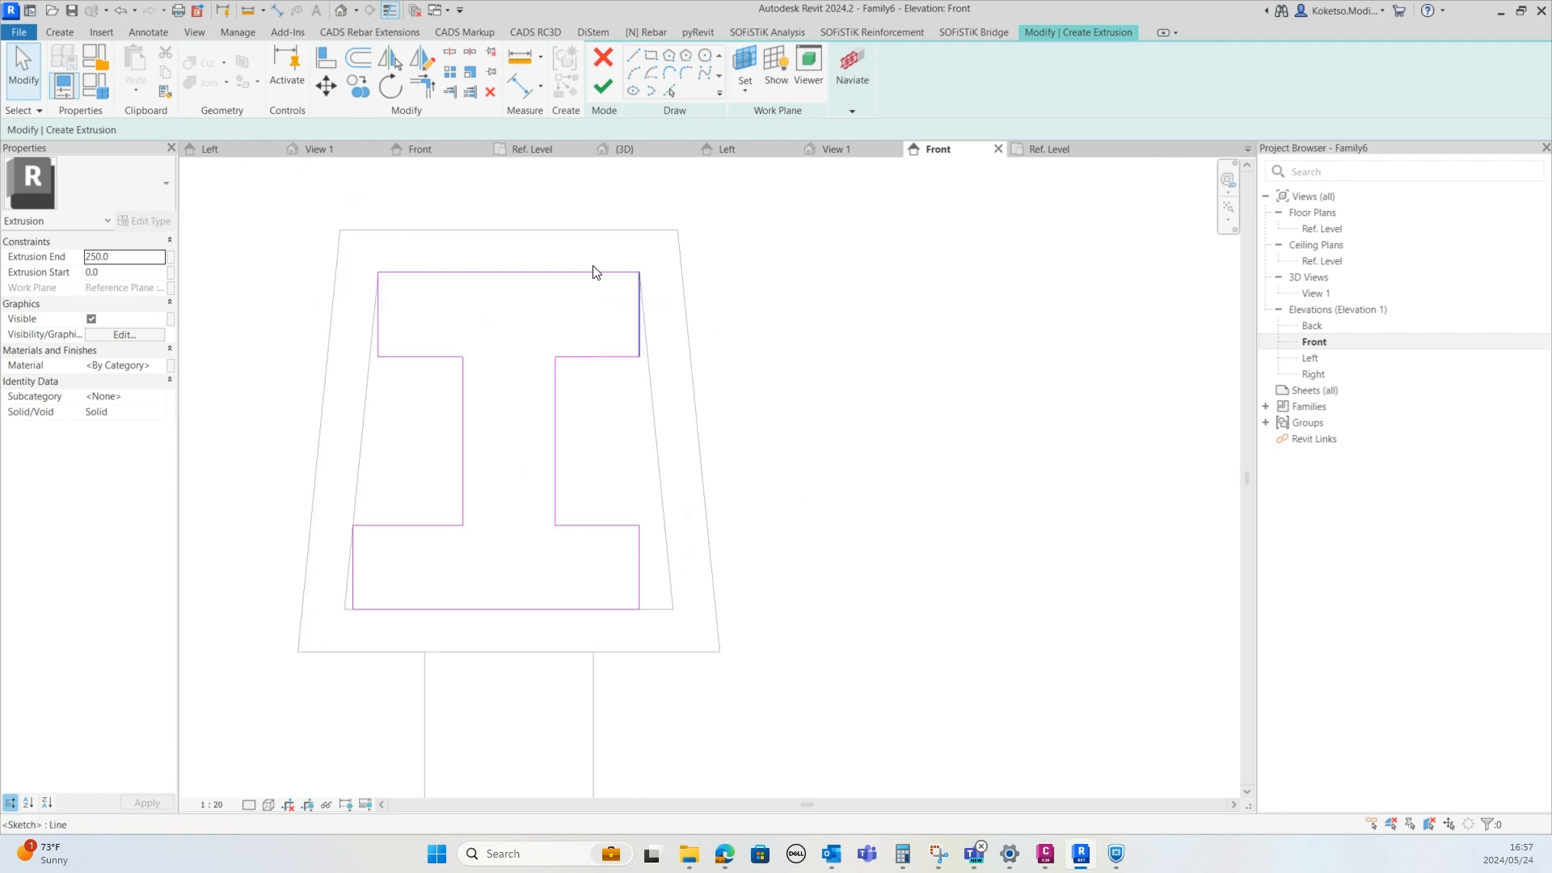
scroll(683, 548, up, 1)
scroll(609, 536, up, 2)
click(609, 537)
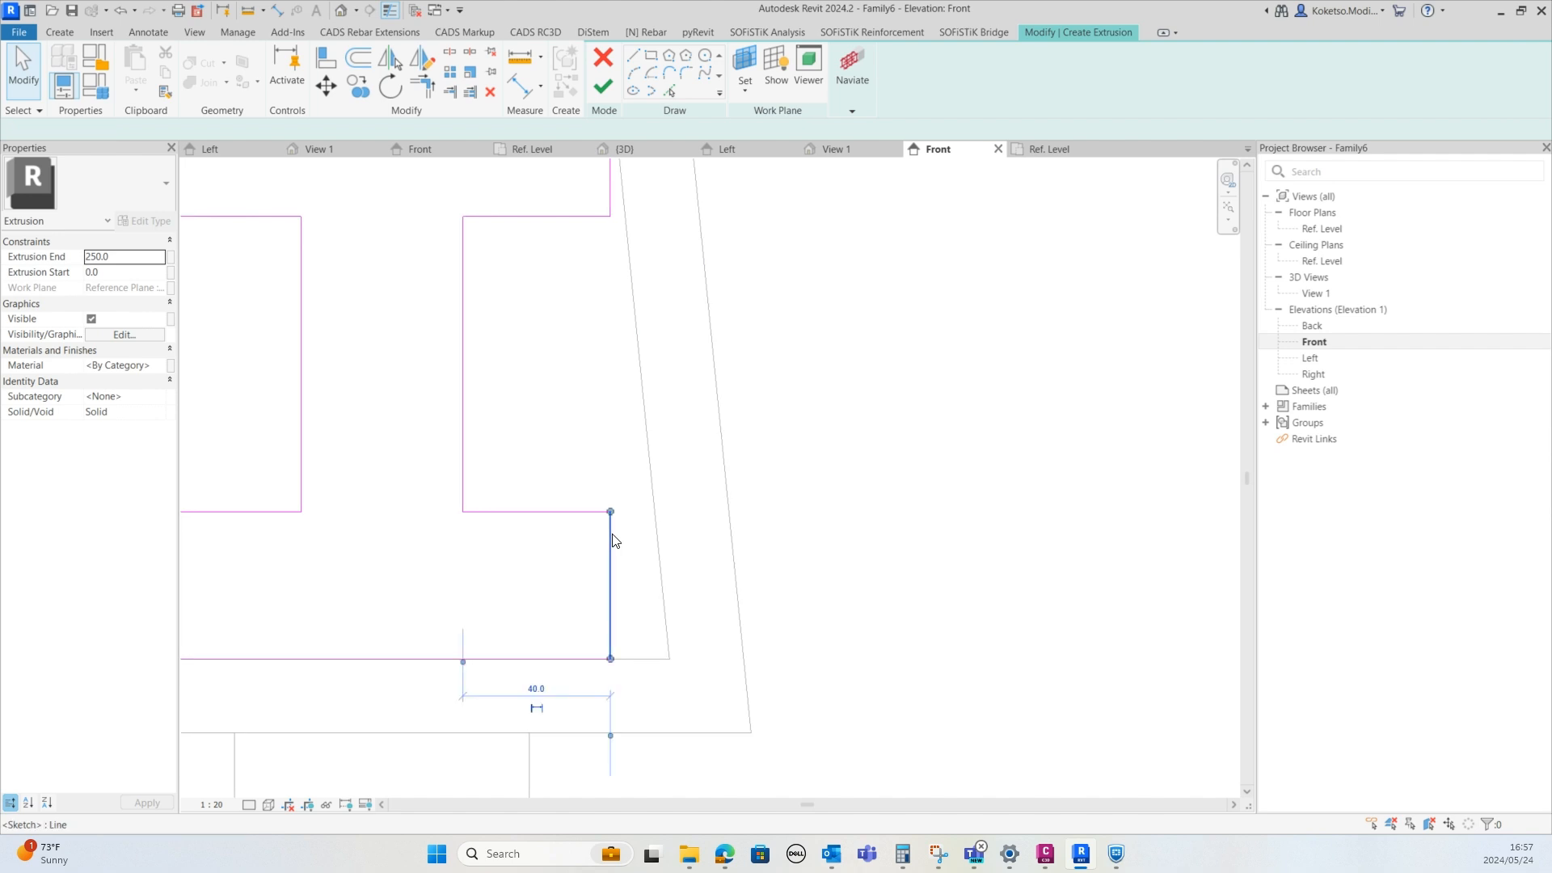
scroll(634, 558, up, 2)
click(326, 86)
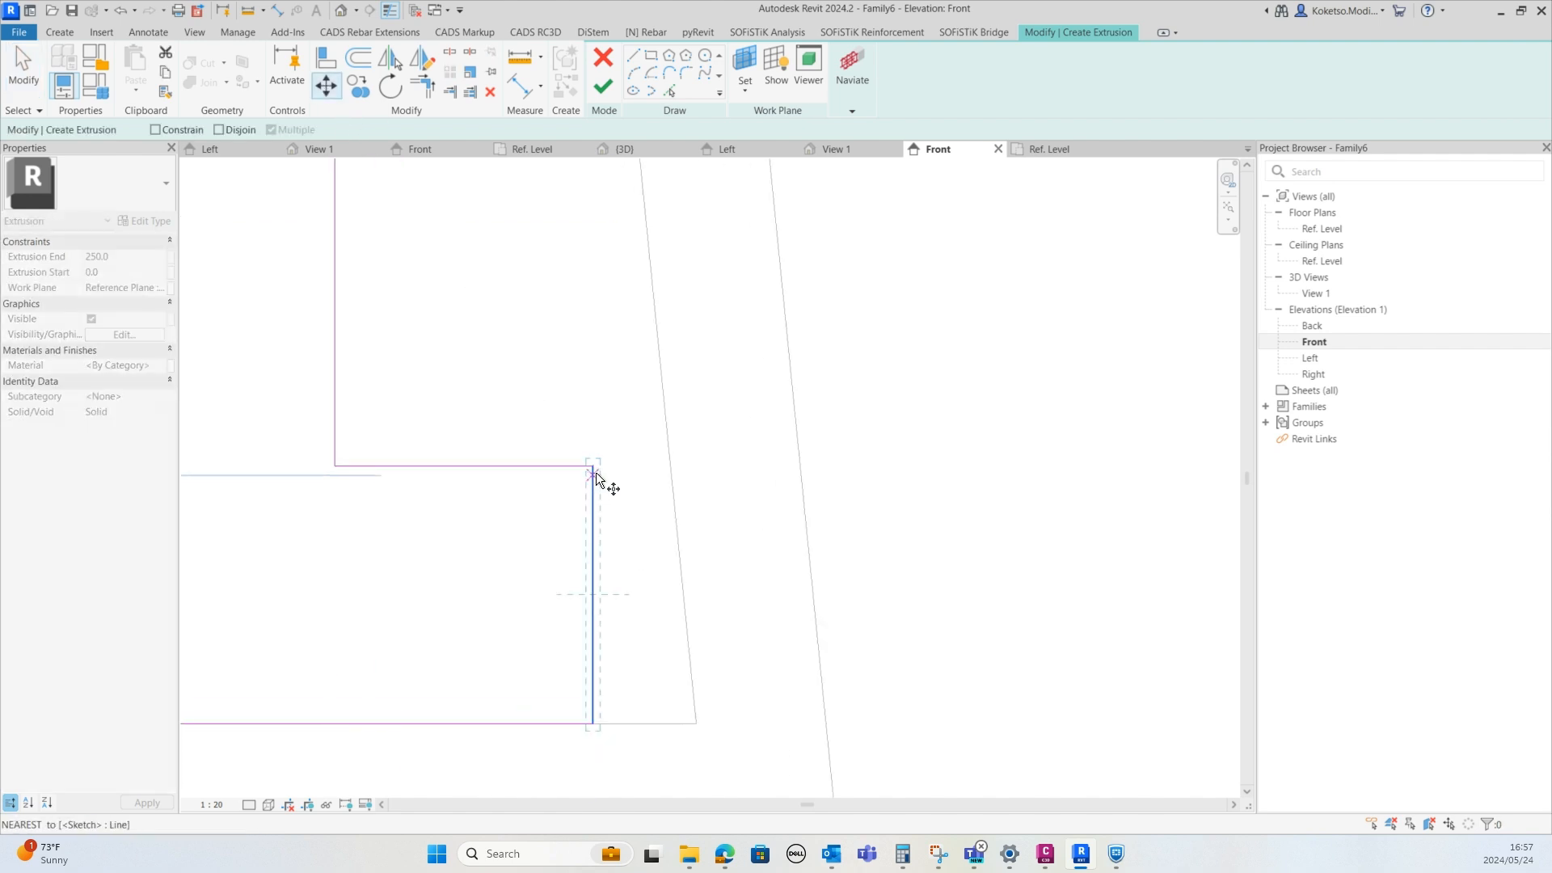
click(593, 465)
click(667, 466)
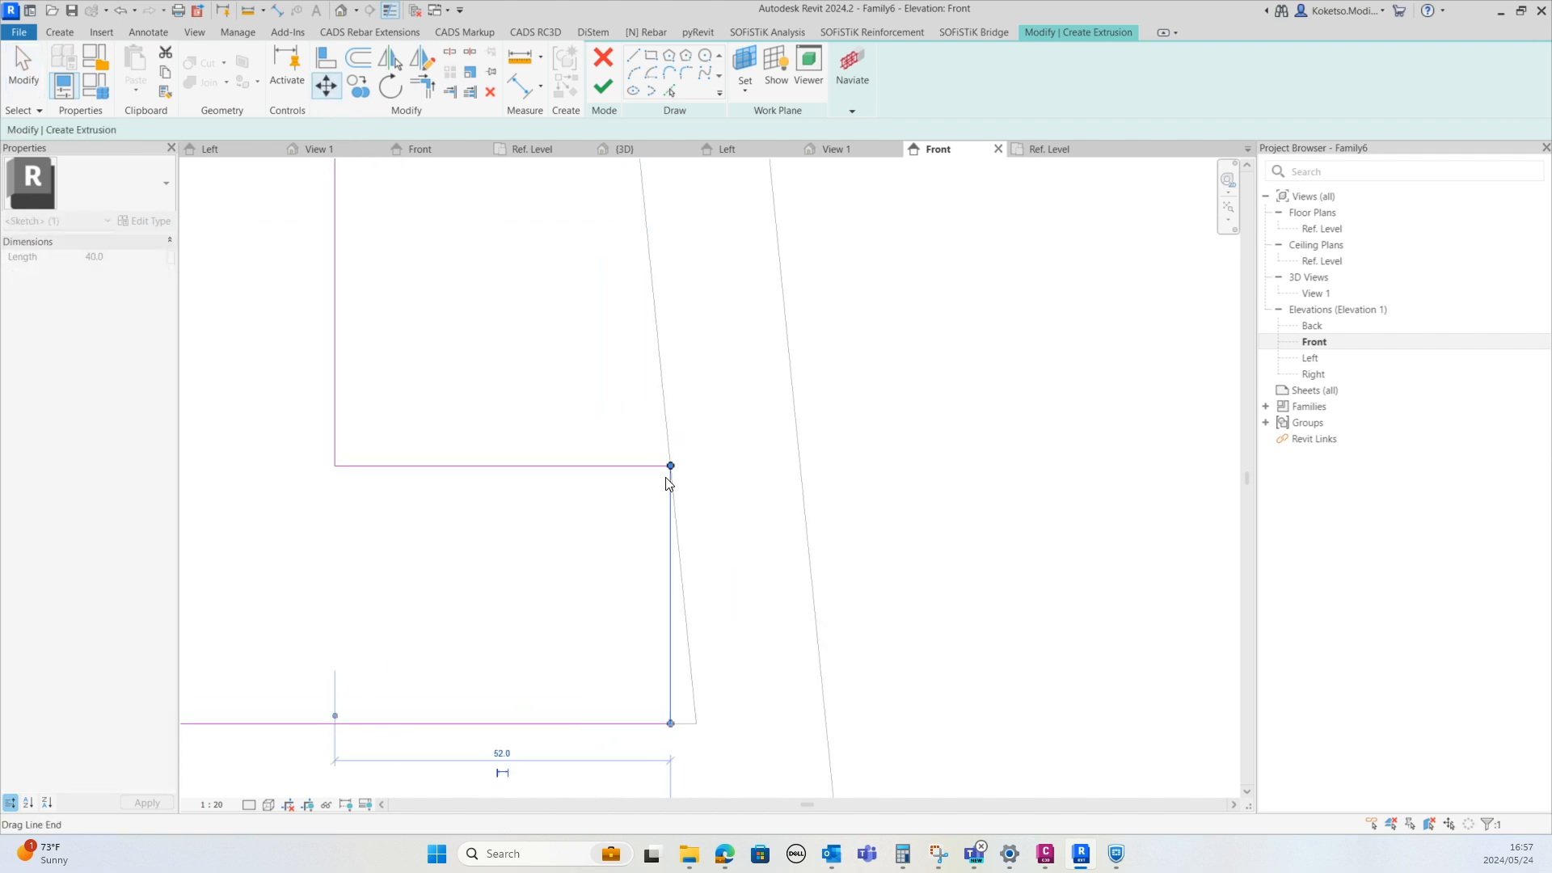
Finish the I-shaped profile sketch to create the extrusion
scroll(731, 544, down, 4)
key(Escape)
scroll(716, 559, down, 1)
scroll(574, 360, up, 1)
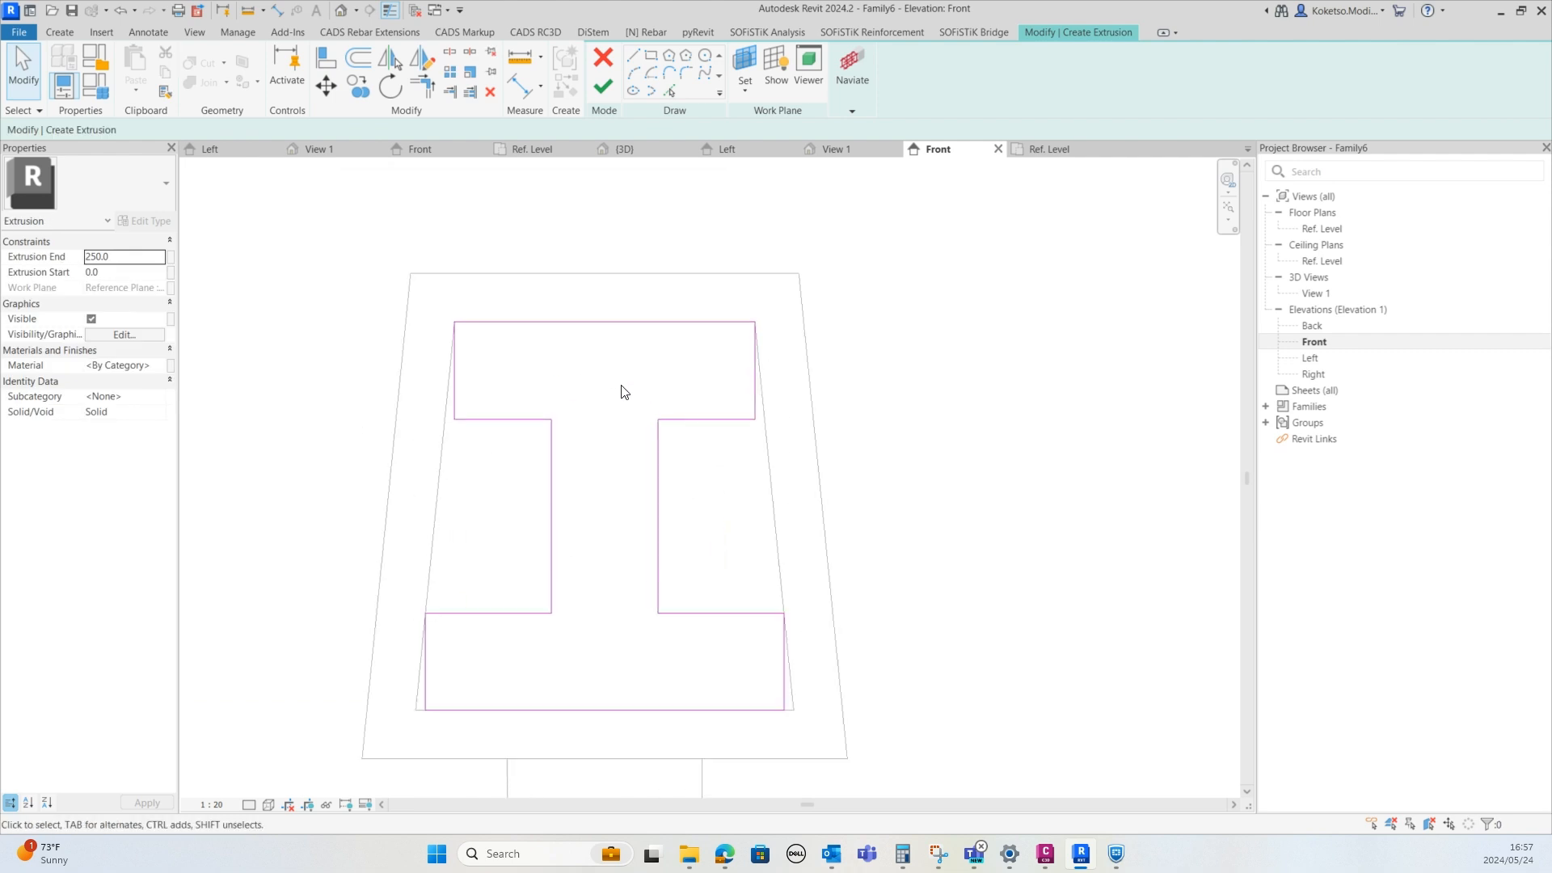
middle_drag(691, 423, 618, 393)
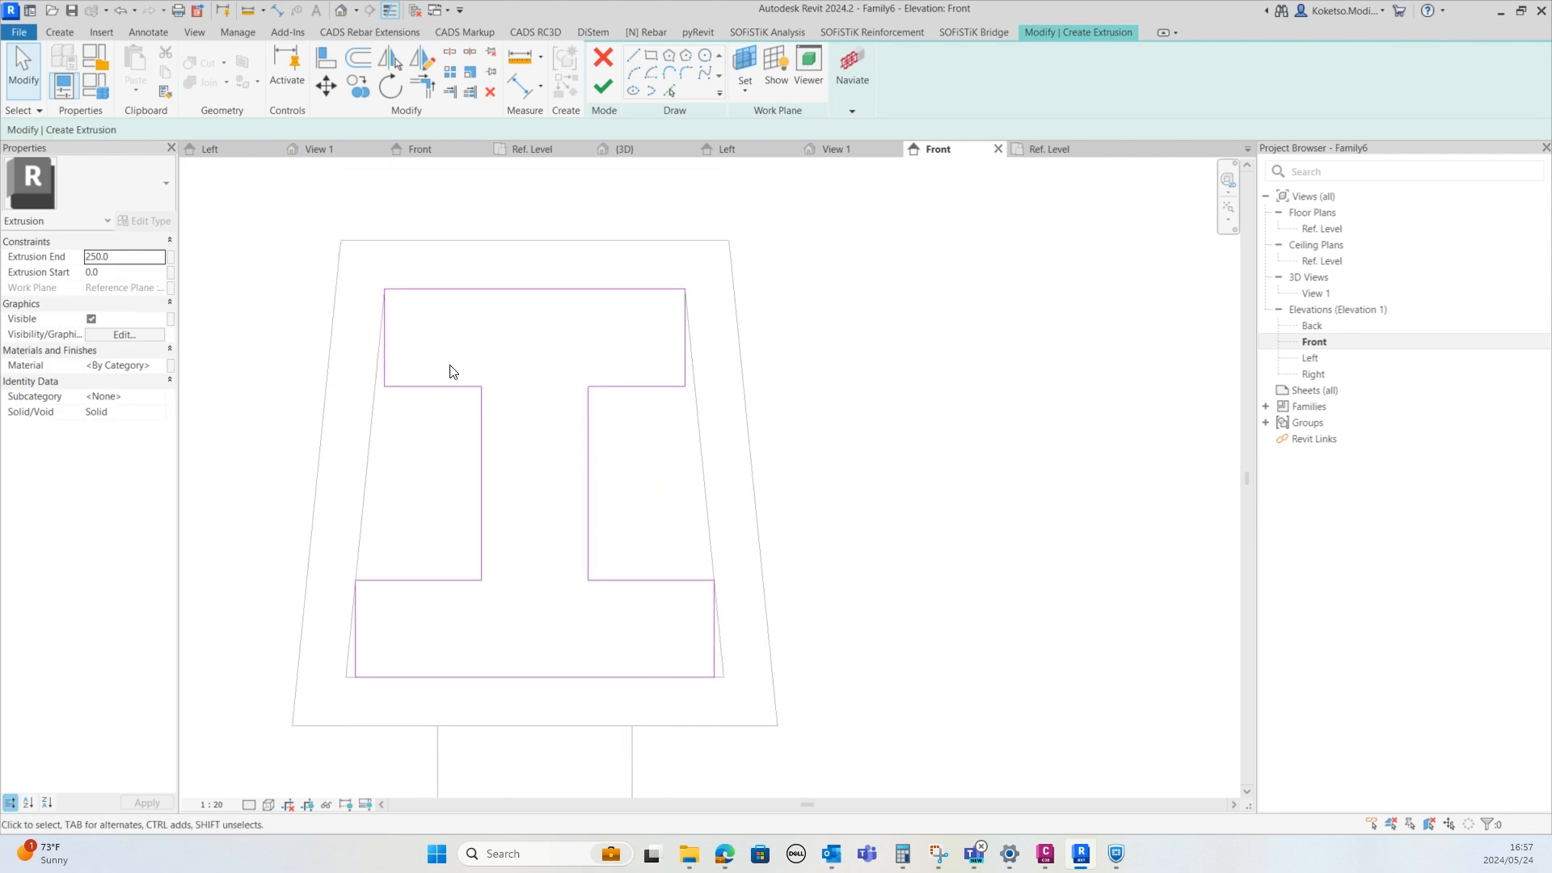
scroll(450, 371, down, 2)
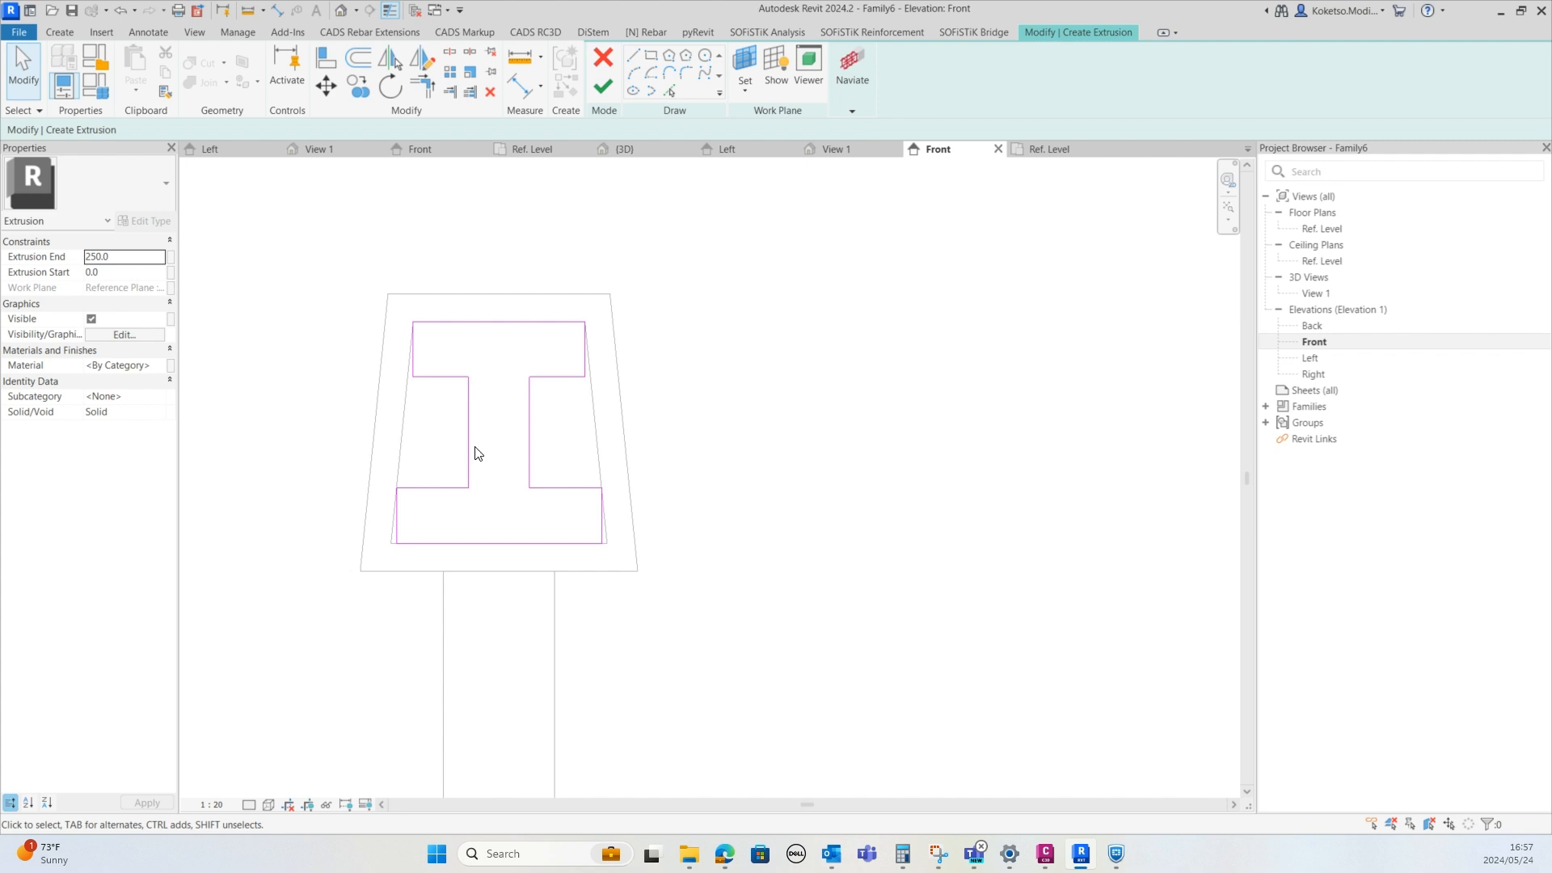
scroll(509, 450, up, 3)
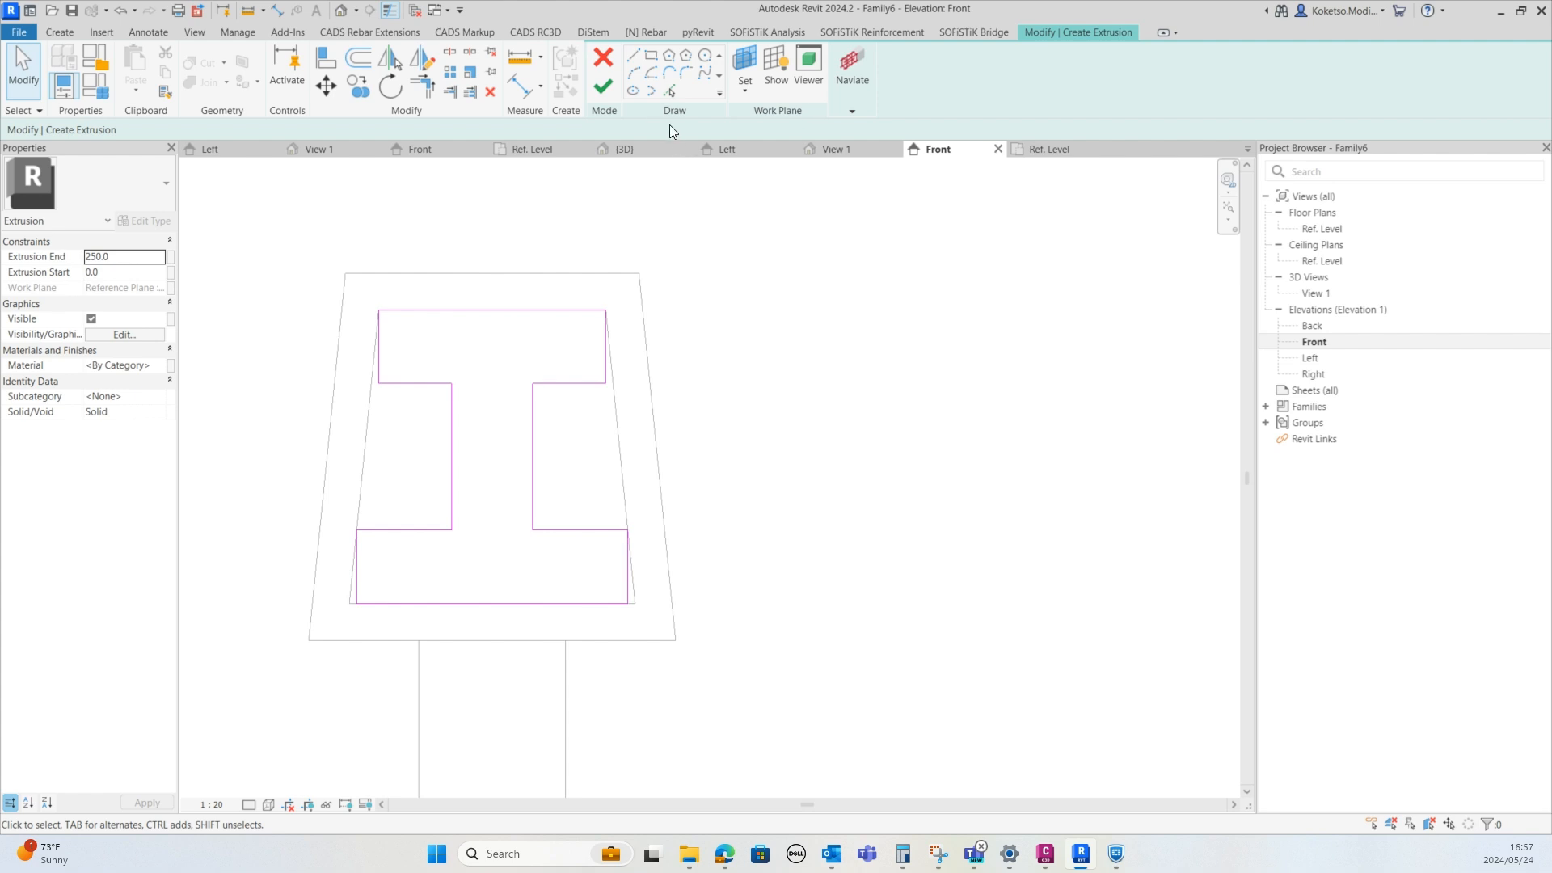
click(608, 85)
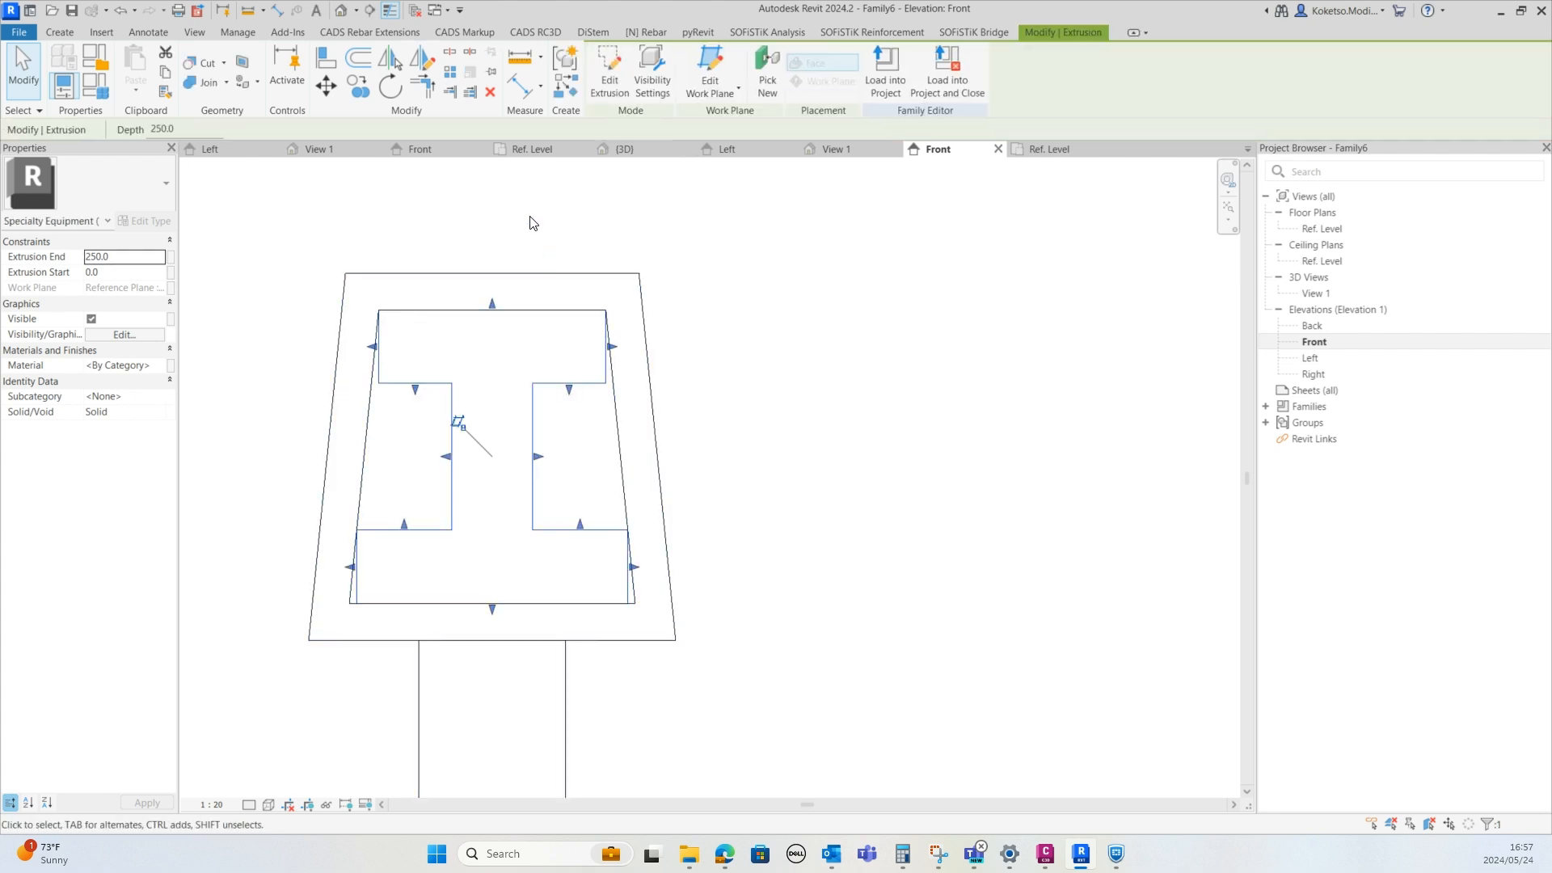
In the reference level plan, stretch the extrusion along the posts to an end of 2200 and a start of -2200
click(1049, 150)
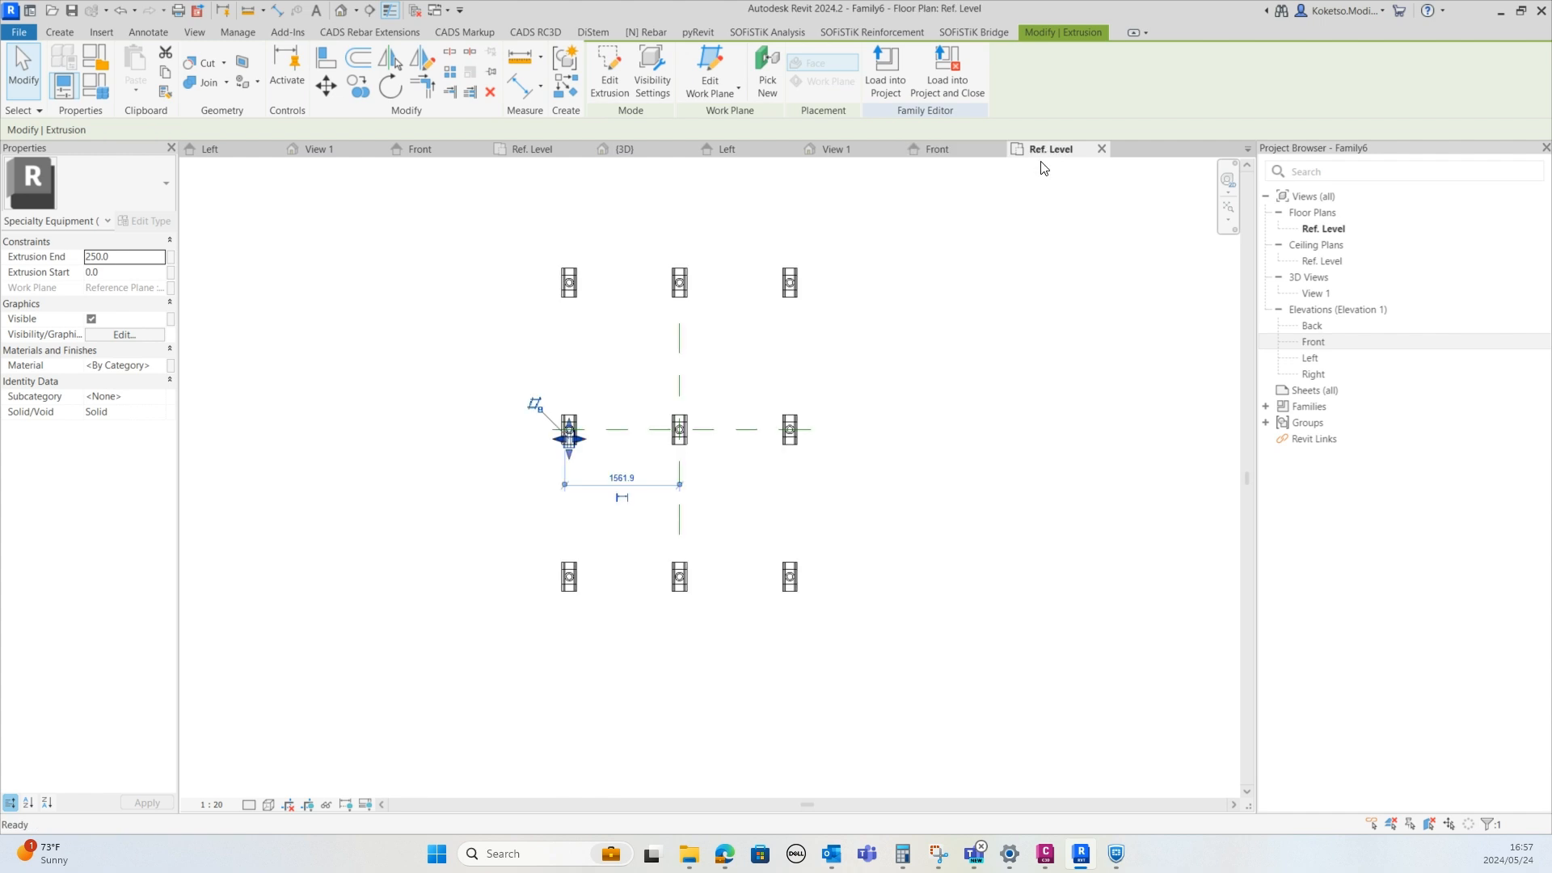
scroll(585, 502, up, 4)
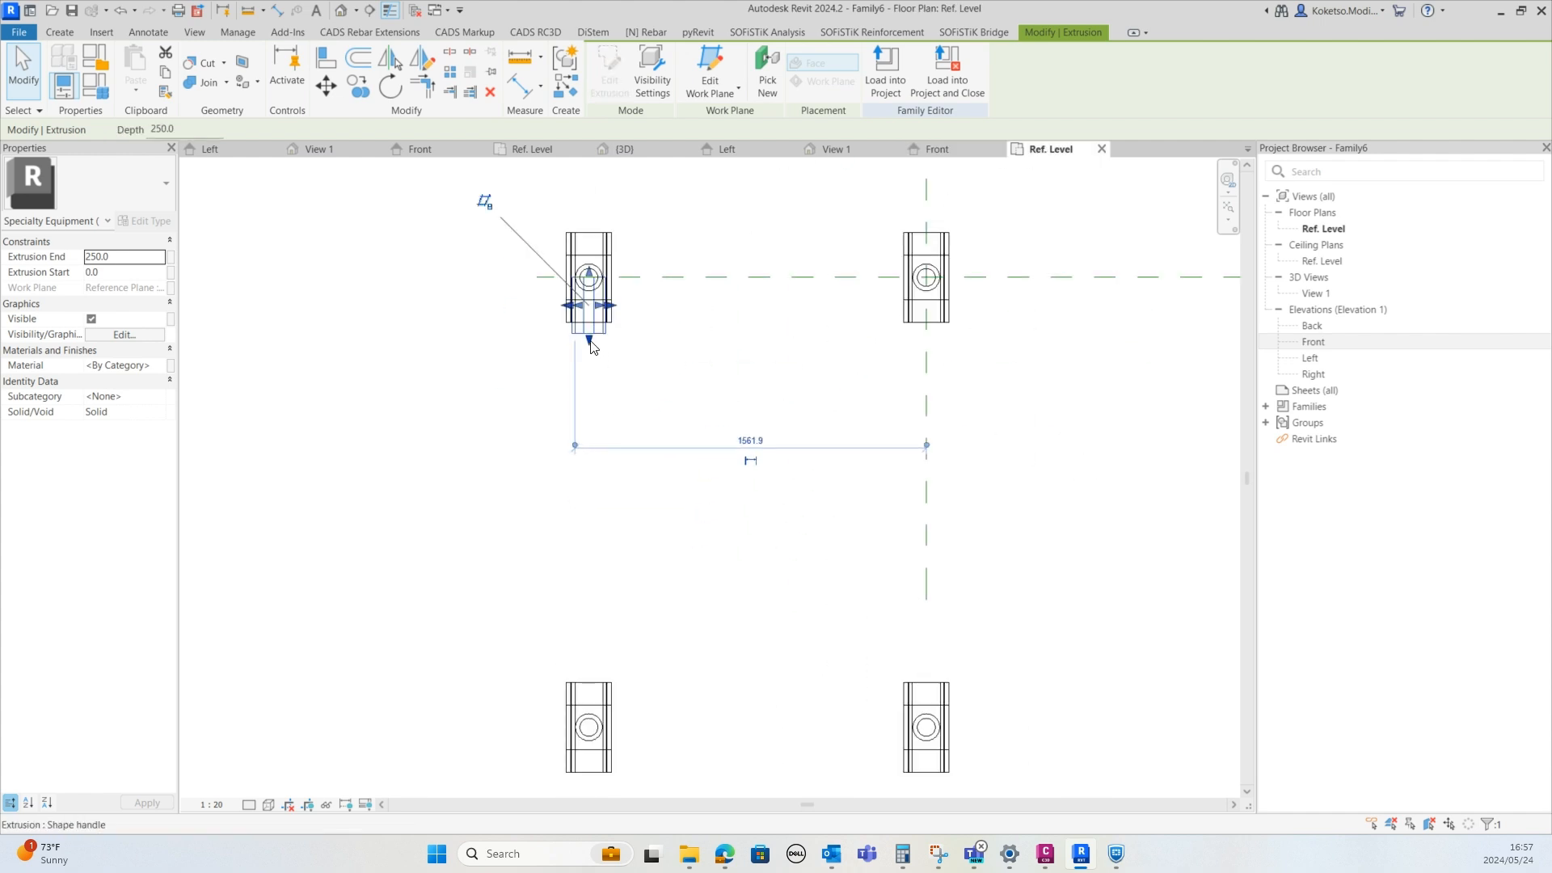
drag(593, 336, 581, 661)
scroll(614, 426, up, 2)
scroll(592, 615, up, 1)
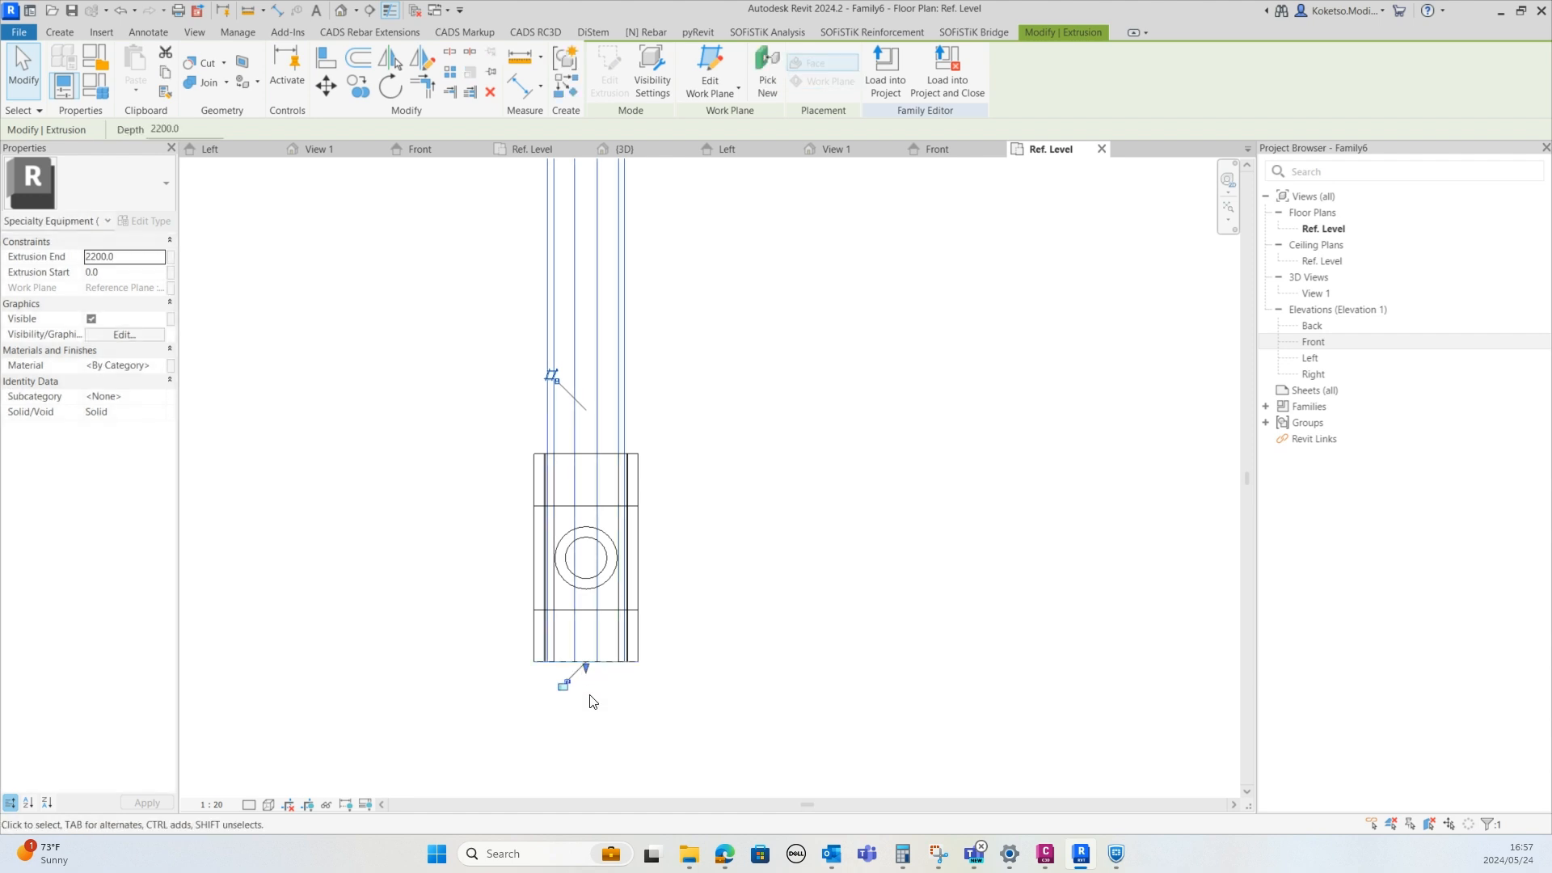
scroll(571, 698, down, 9)
scroll(571, 396, up, 5)
drag(555, 550, 557, 325)
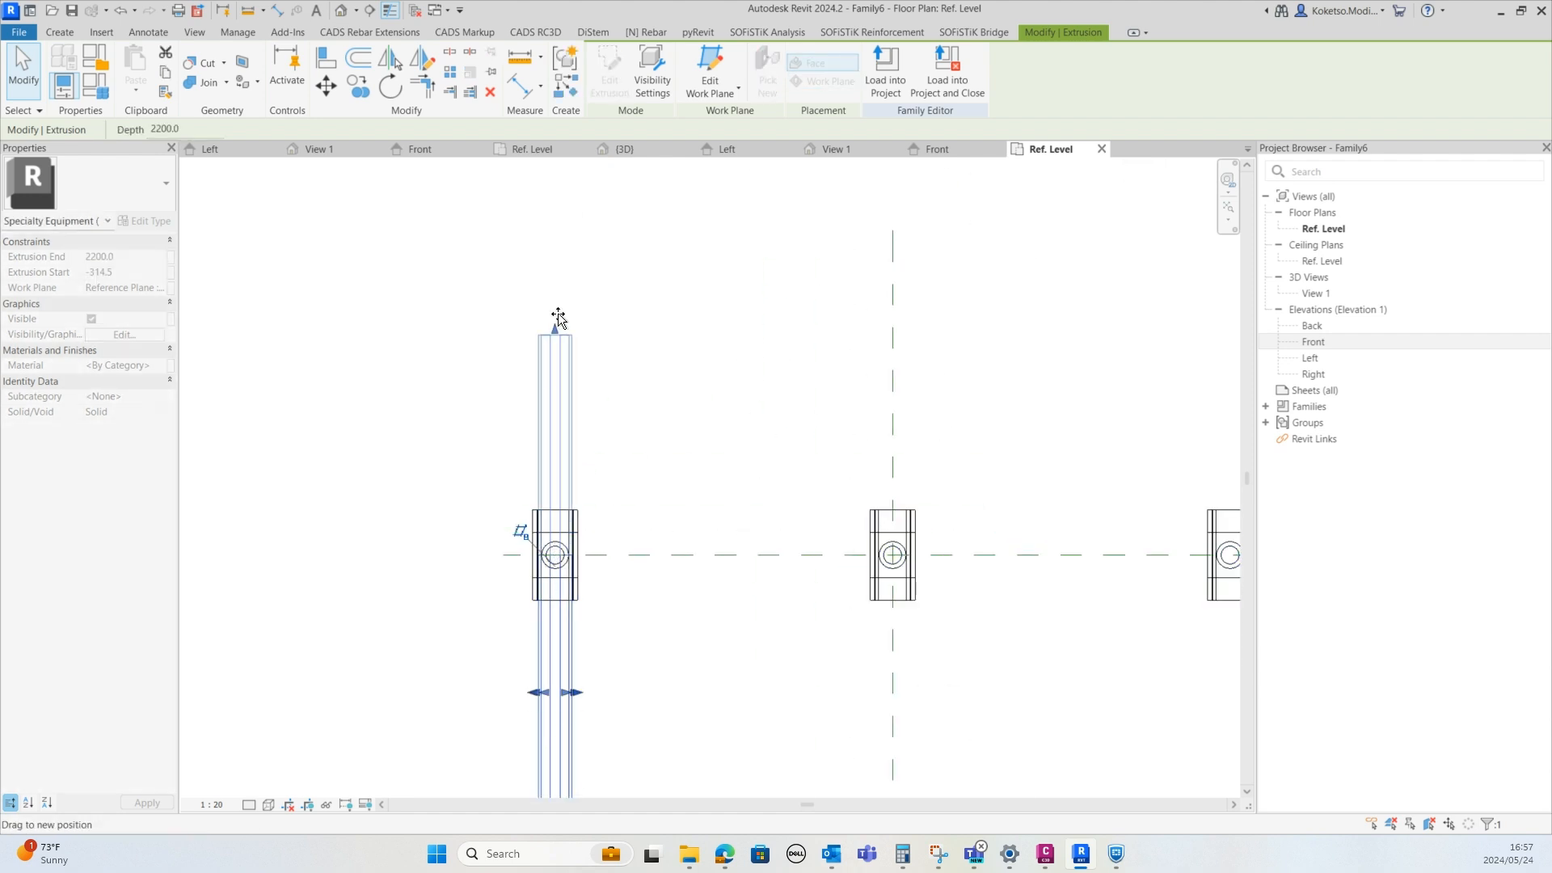
scroll(559, 326, up, 1)
middle_drag(569, 335, 606, 623)
drag(558, 325, 587, 310)
scroll(606, 634, down, 1)
scroll(597, 395, up, 6)
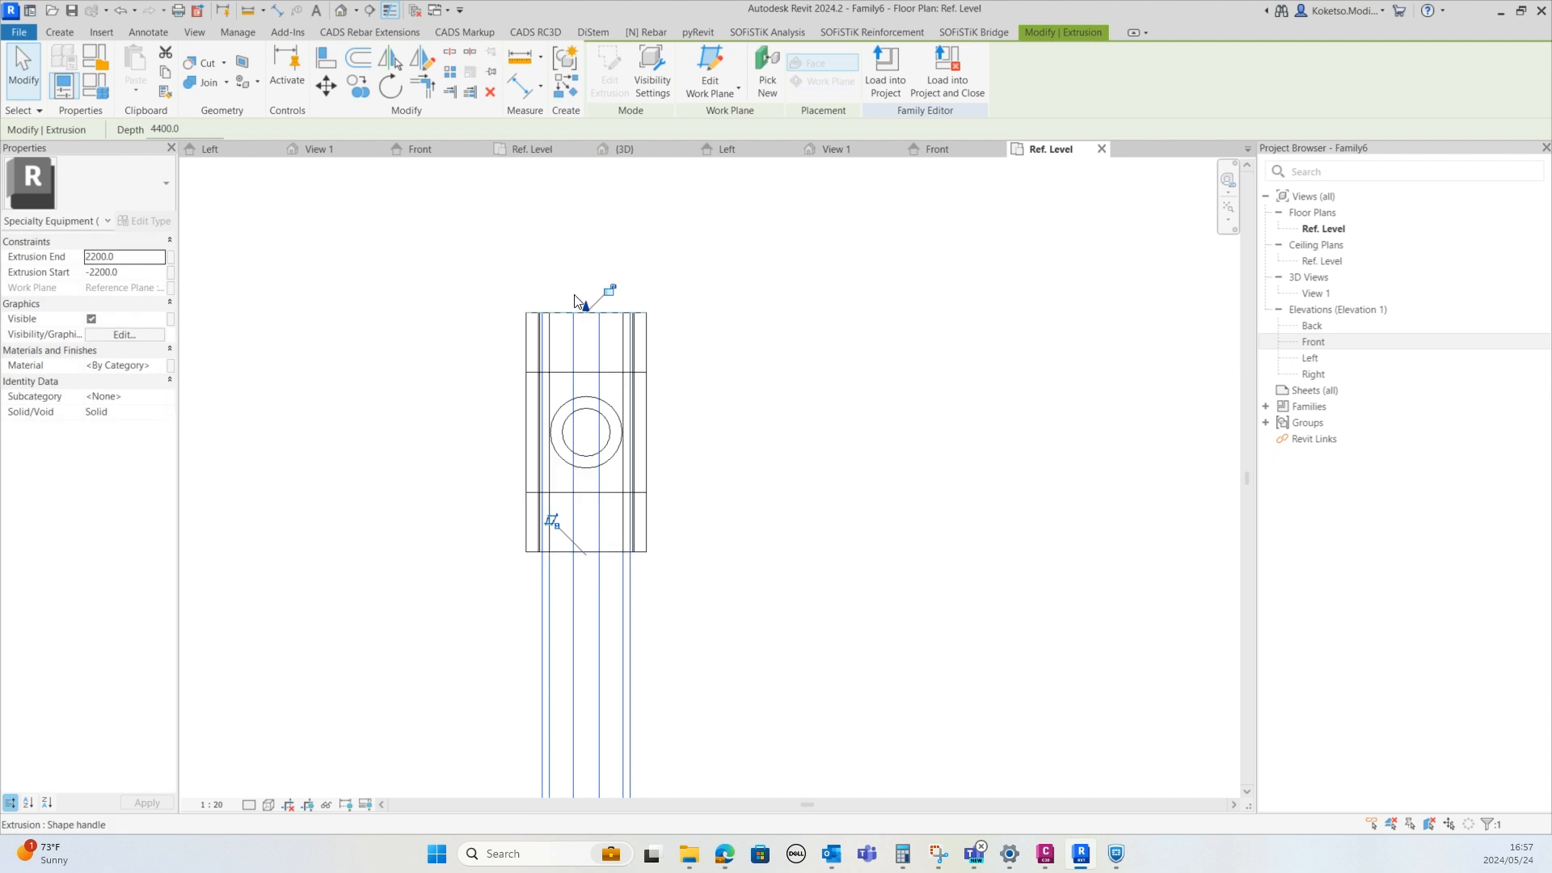
scroll(533, 323, down, 5)
Copy the I-beam extrusion onto the other rows of posts
click(358, 85)
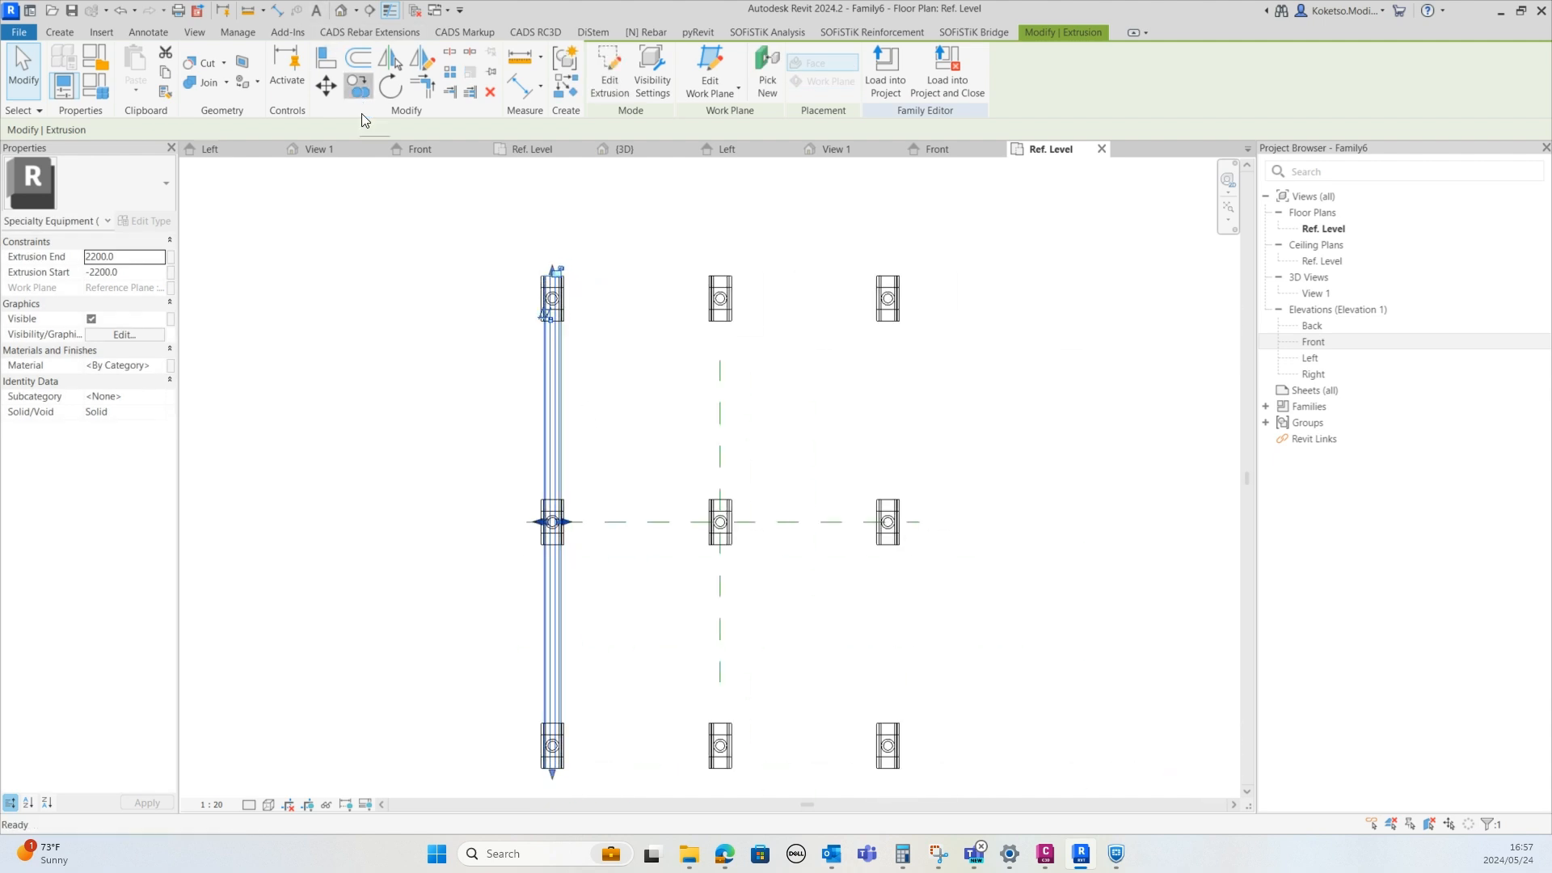
scroll(553, 526, up, 4)
click(534, 538)
scroll(804, 520, down, 4)
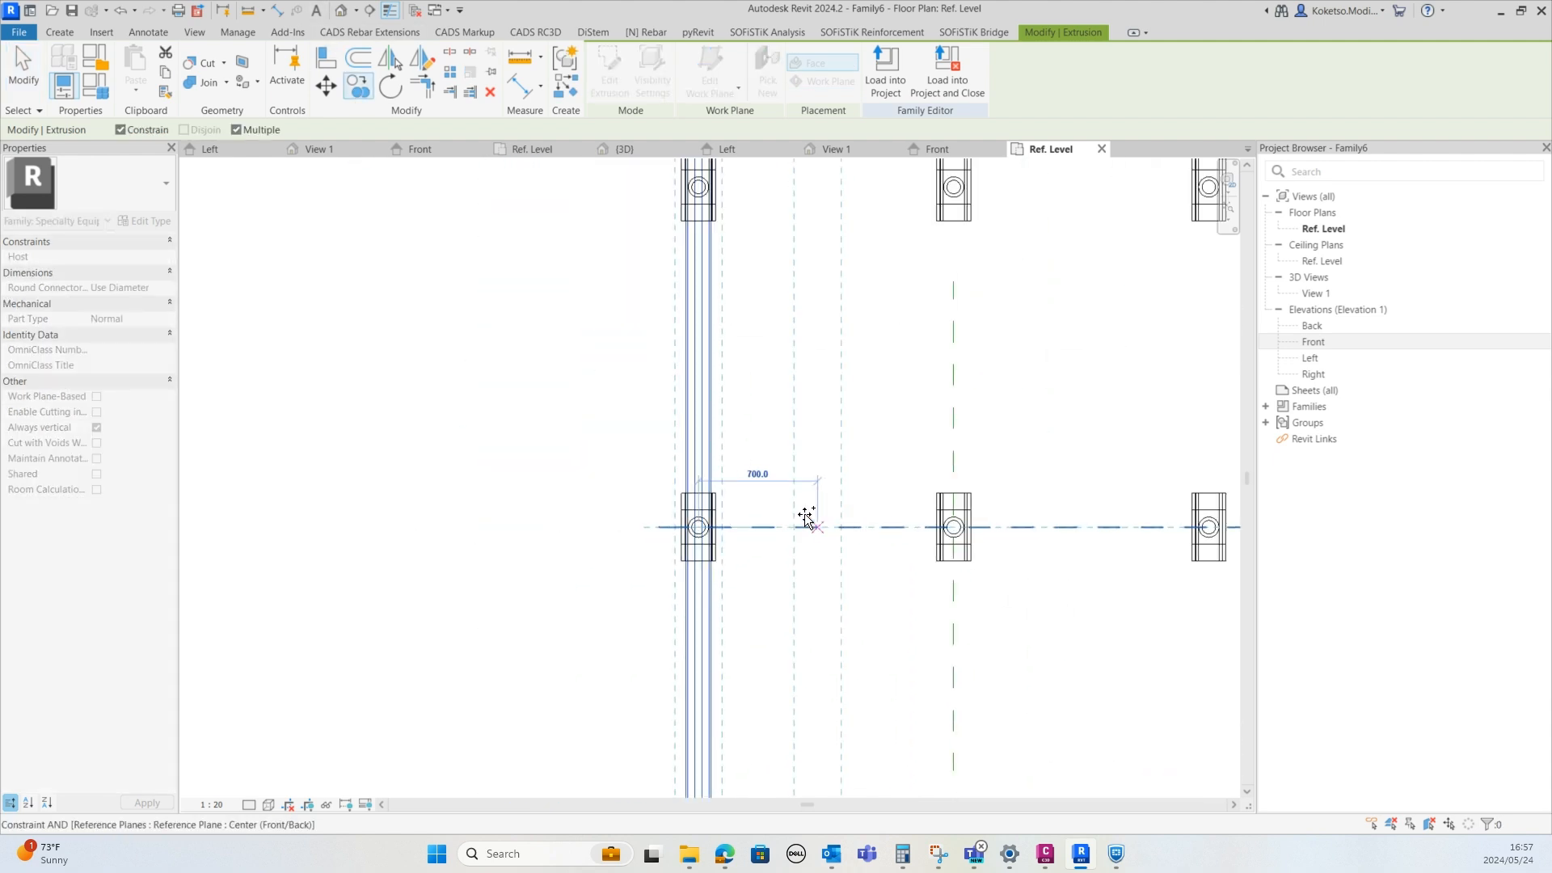
scroll(894, 512, up, 4)
scroll(1011, 506, down, 1)
middle_drag(1017, 501, 458, 515)
scroll(459, 515, down, 3)
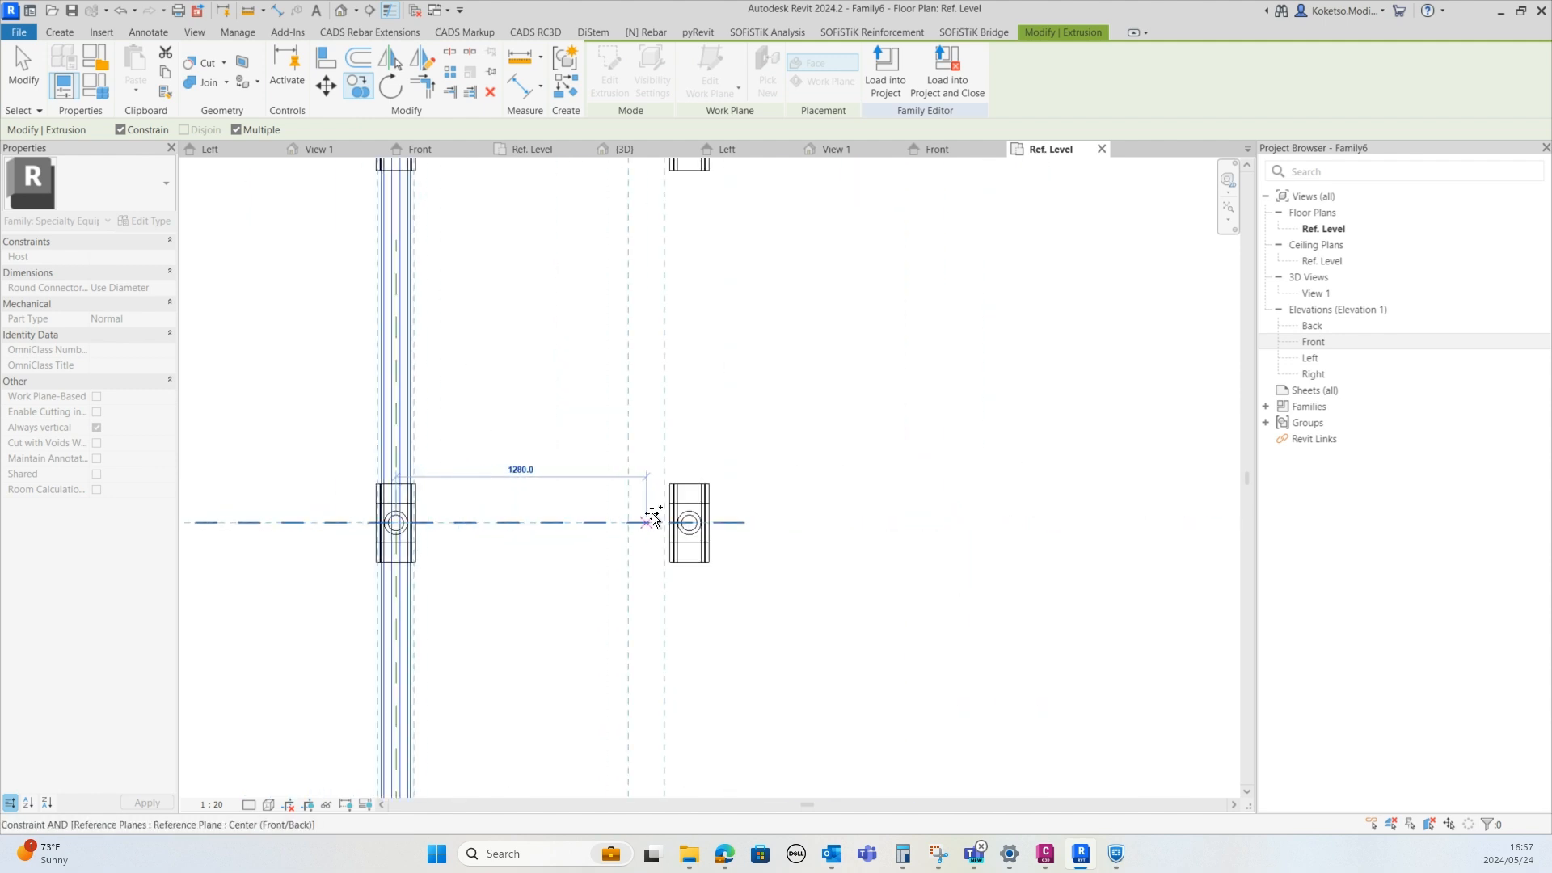
scroll(698, 520, up, 4)
click(681, 529)
key(Escape)
key(Escape)
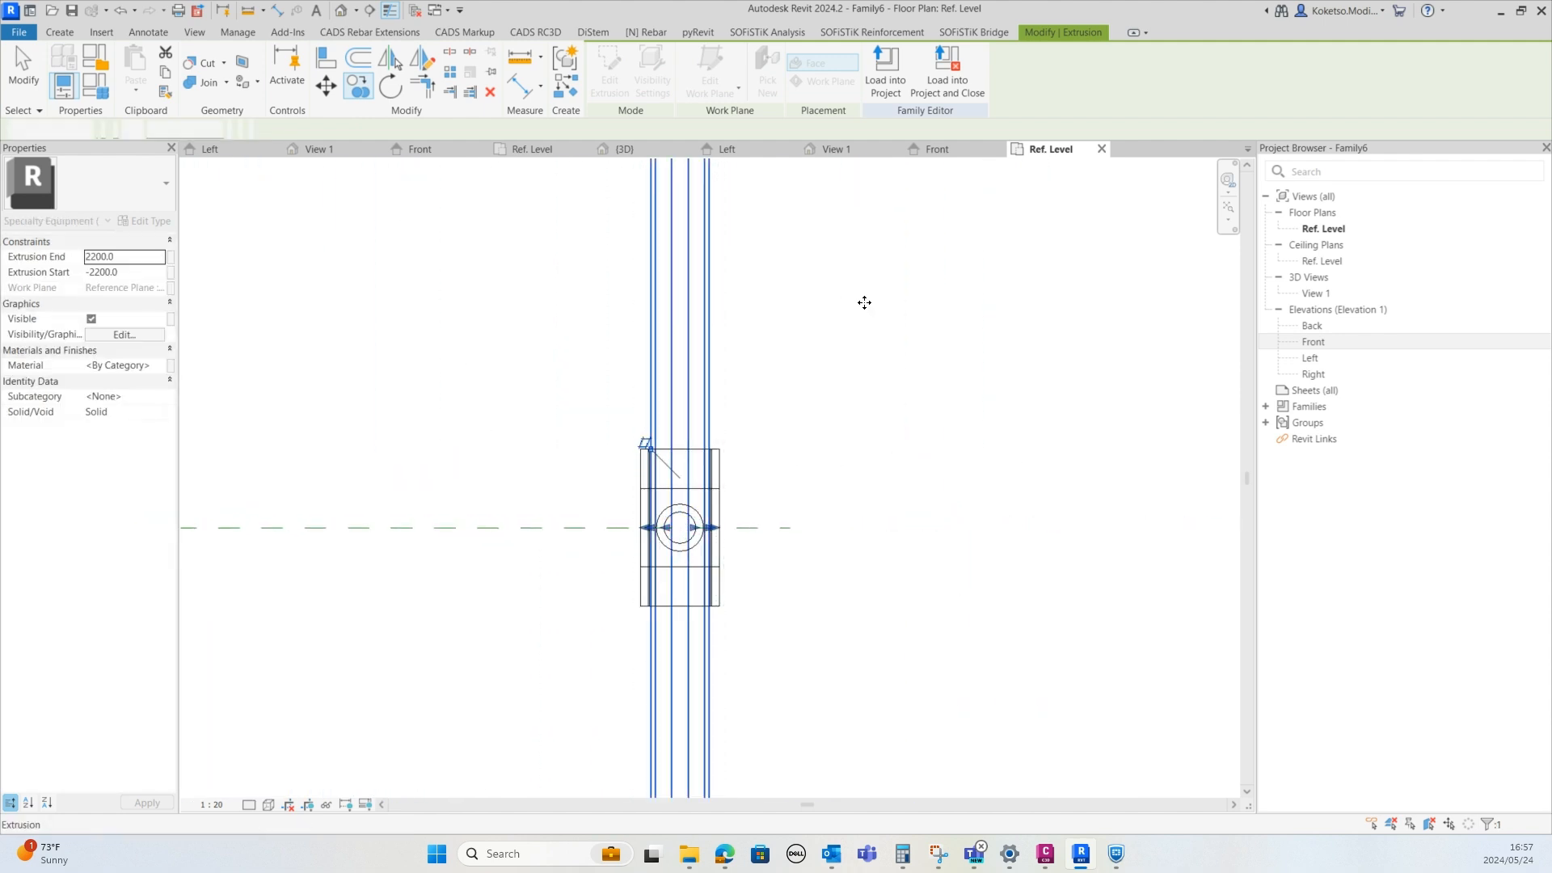
Inspect the posts and beams in the 3D view using a shaded visual style
scroll(865, 302, down, 3)
click(875, 153)
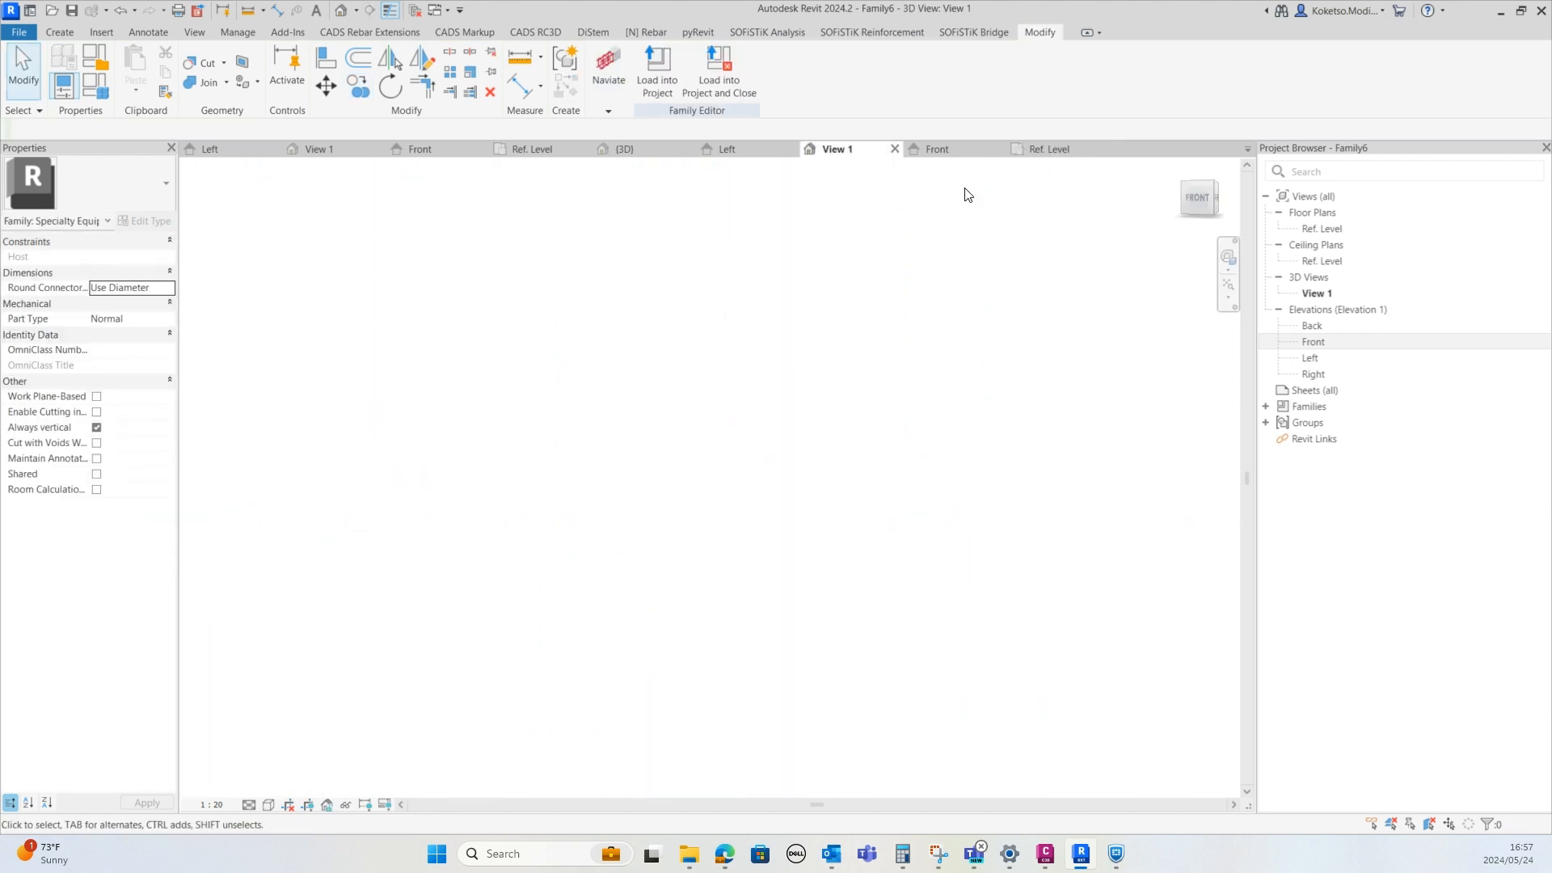
click(1227, 285)
scroll(721, 303, down, 3)
shift+middle_drag(693, 321, 836, 402)
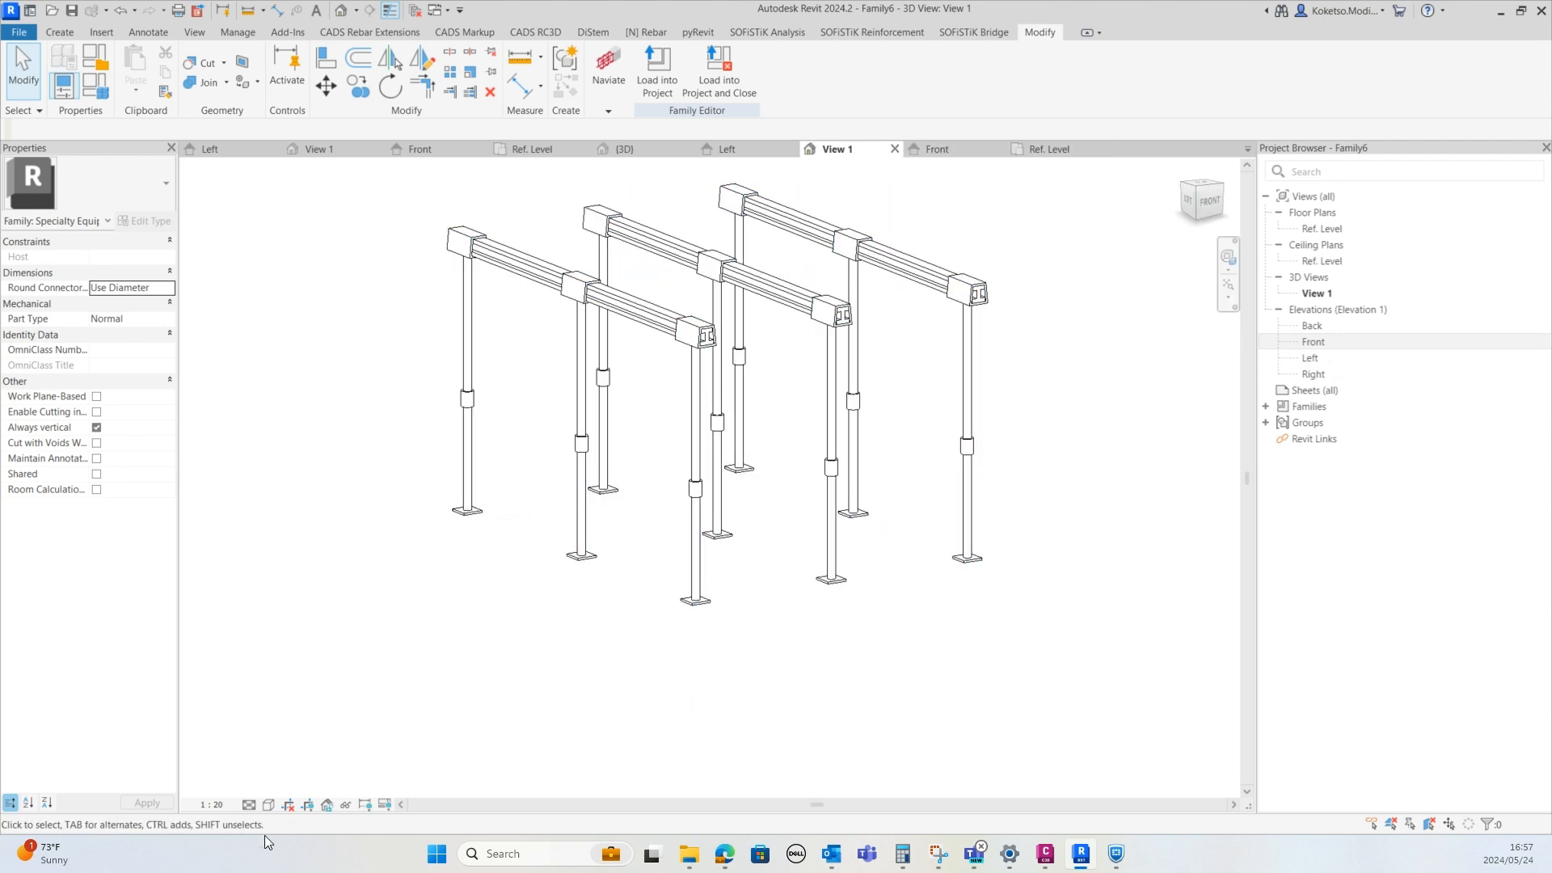
click(265, 794)
shift+middle_drag(616, 534, 592, 638)
click(273, 804)
click(284, 787)
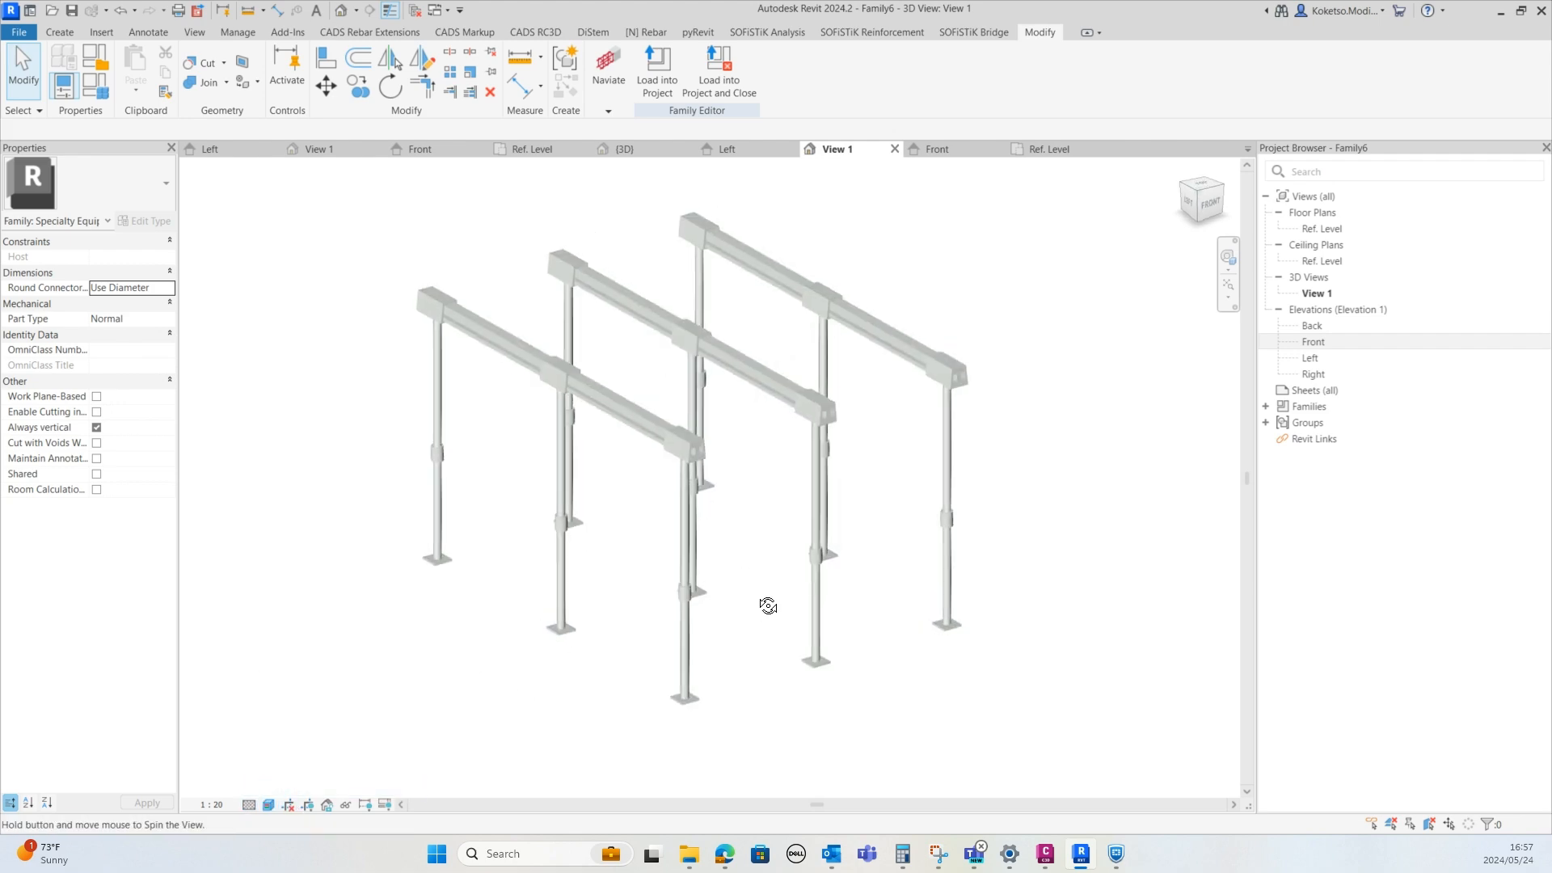
Select the three beam extrusions and open the material browser for their material
scroll(752, 517, up, 5)
click(561, 356)
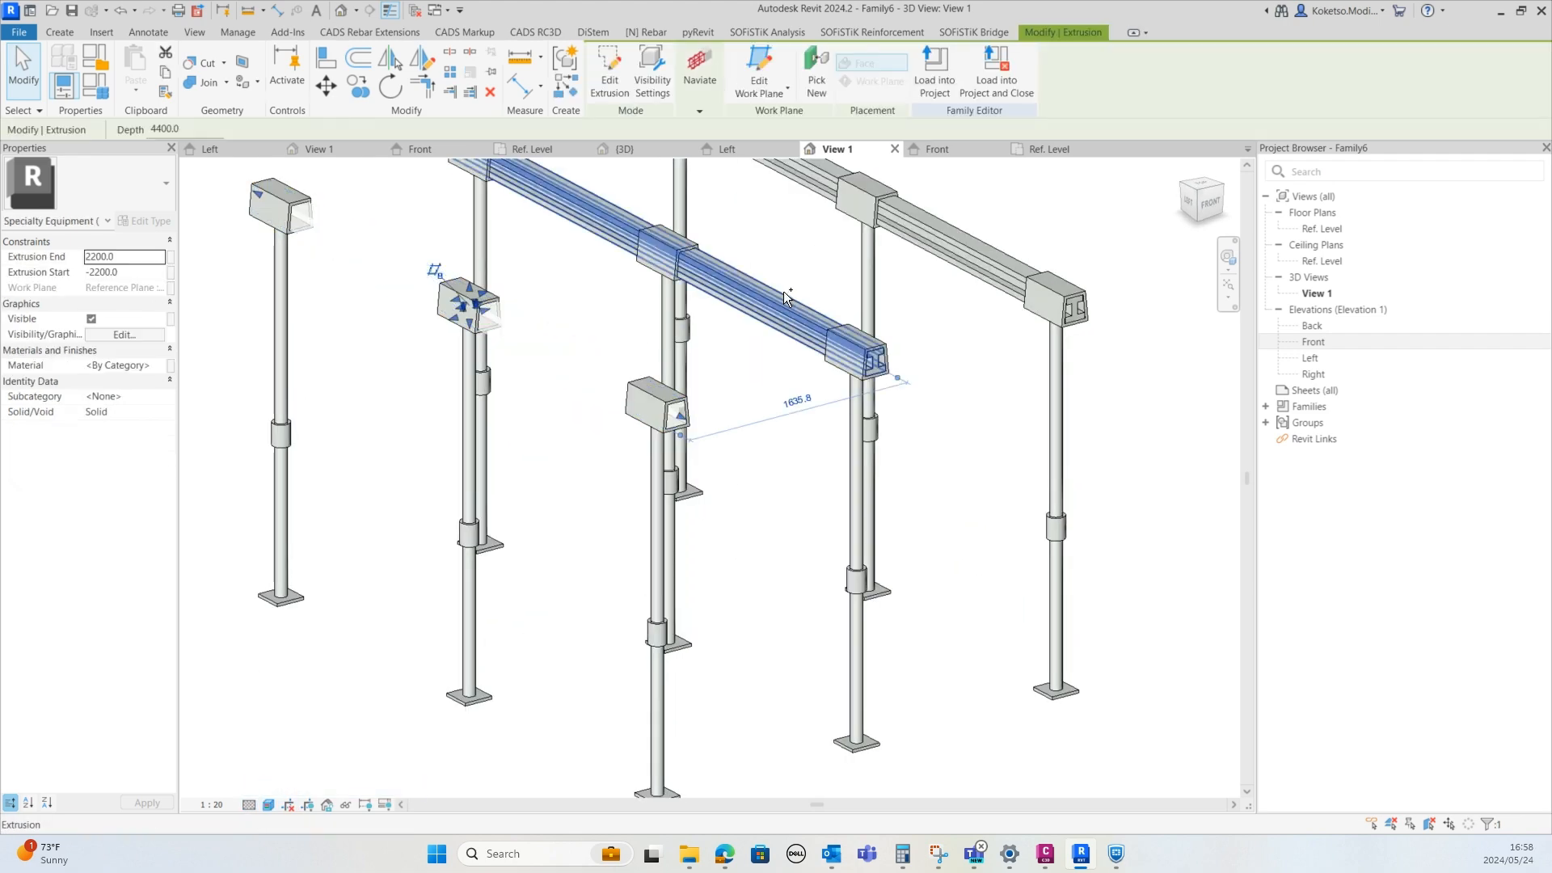
ctrl+click(784, 291)
ctrl+click(941, 236)
click(164, 365)
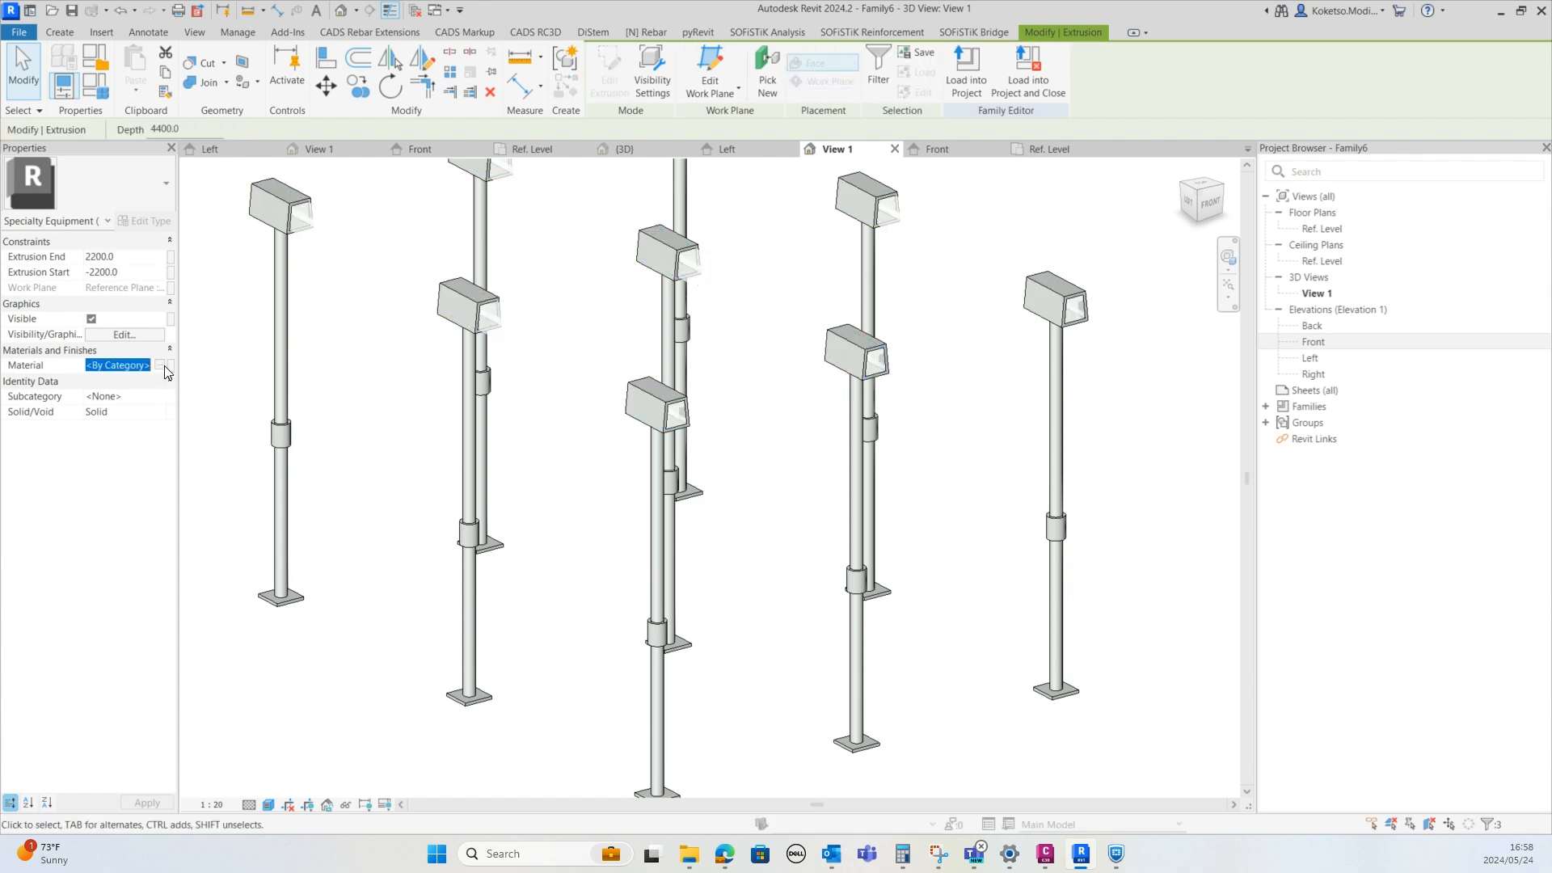
click(160, 365)
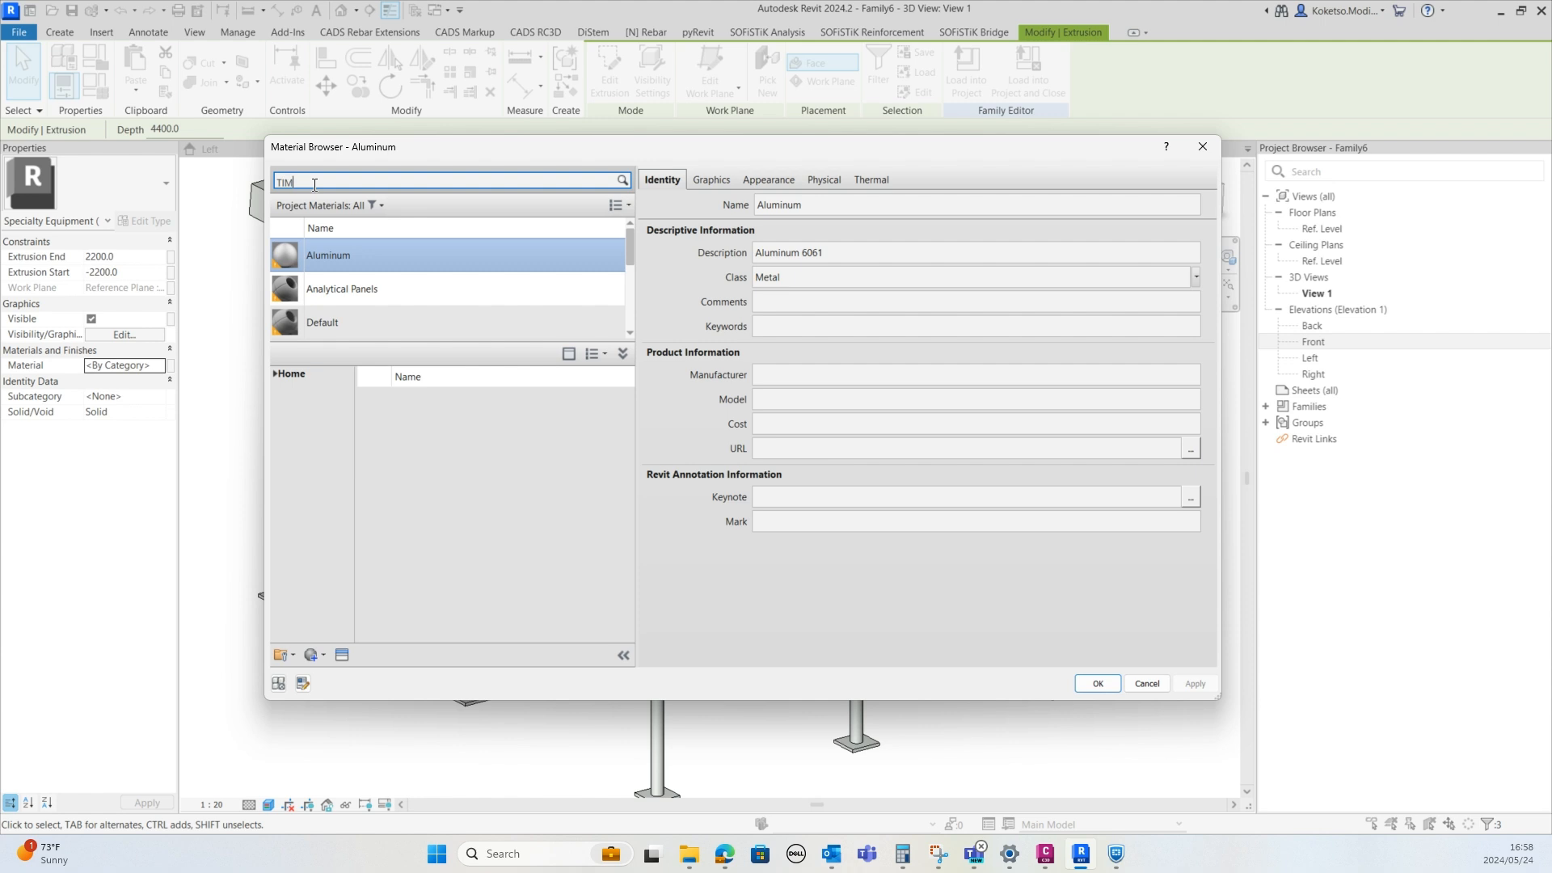
Search the material library for TIMBER and assign Timber, C24 to the selected beams
text(ER)
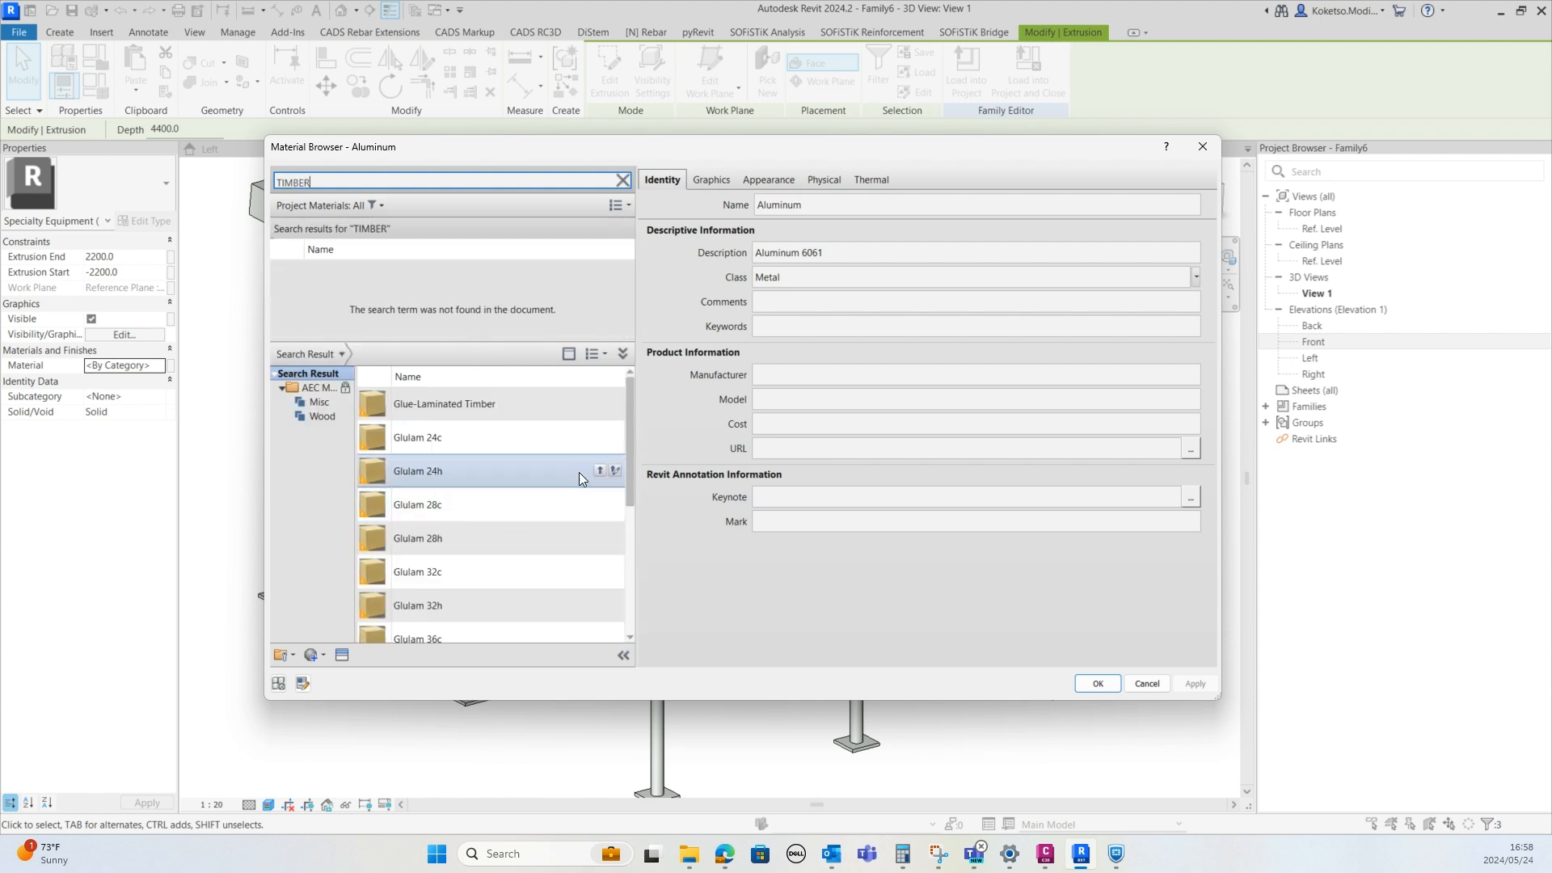
drag(629, 414, 629, 574)
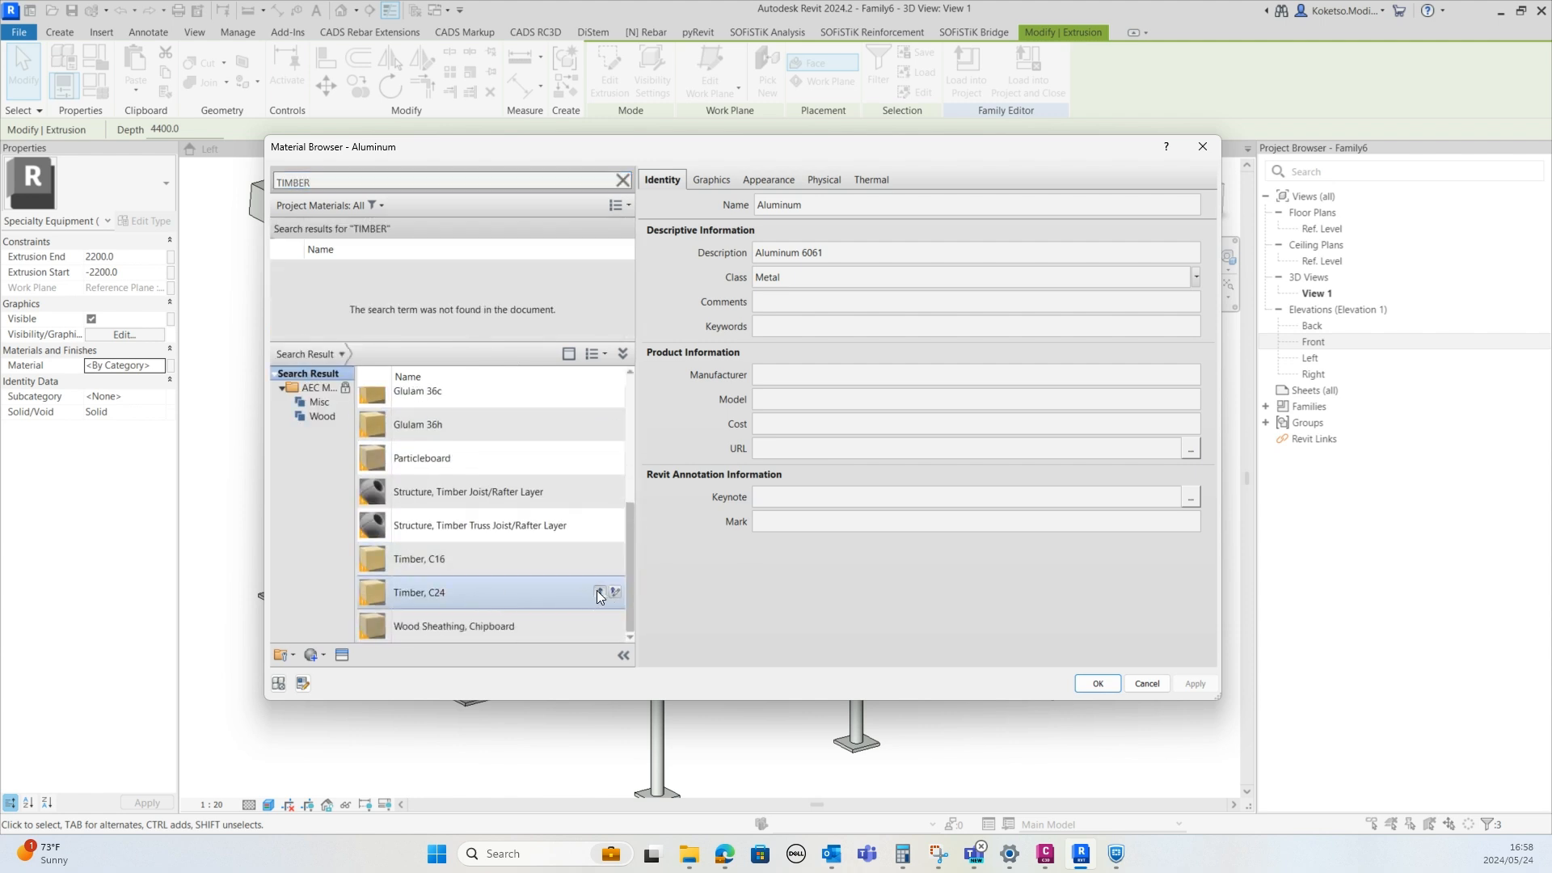
click(599, 591)
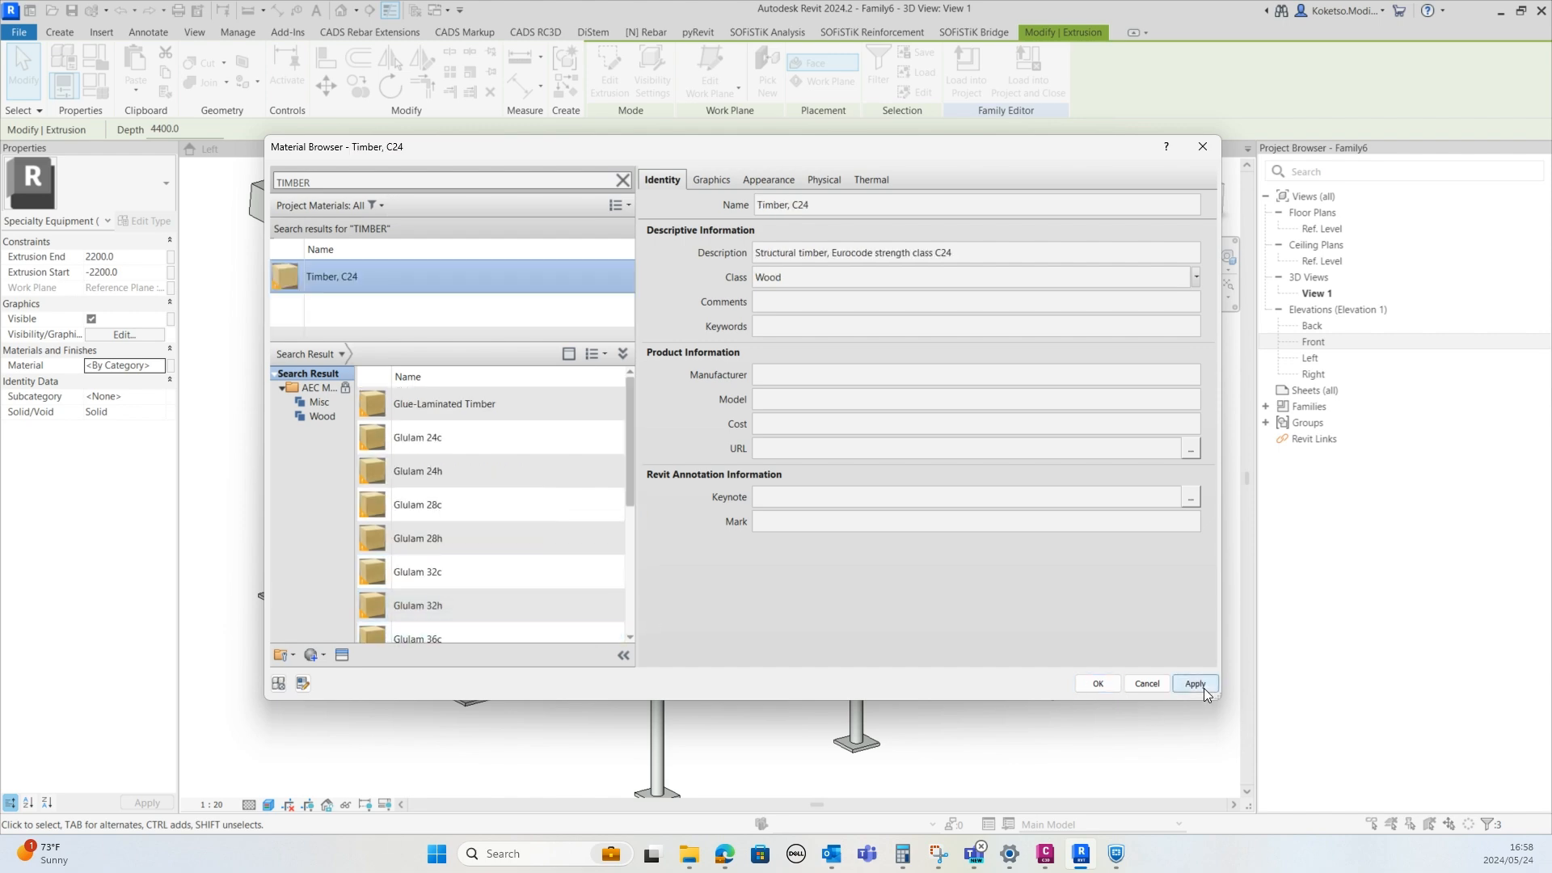
click(1097, 684)
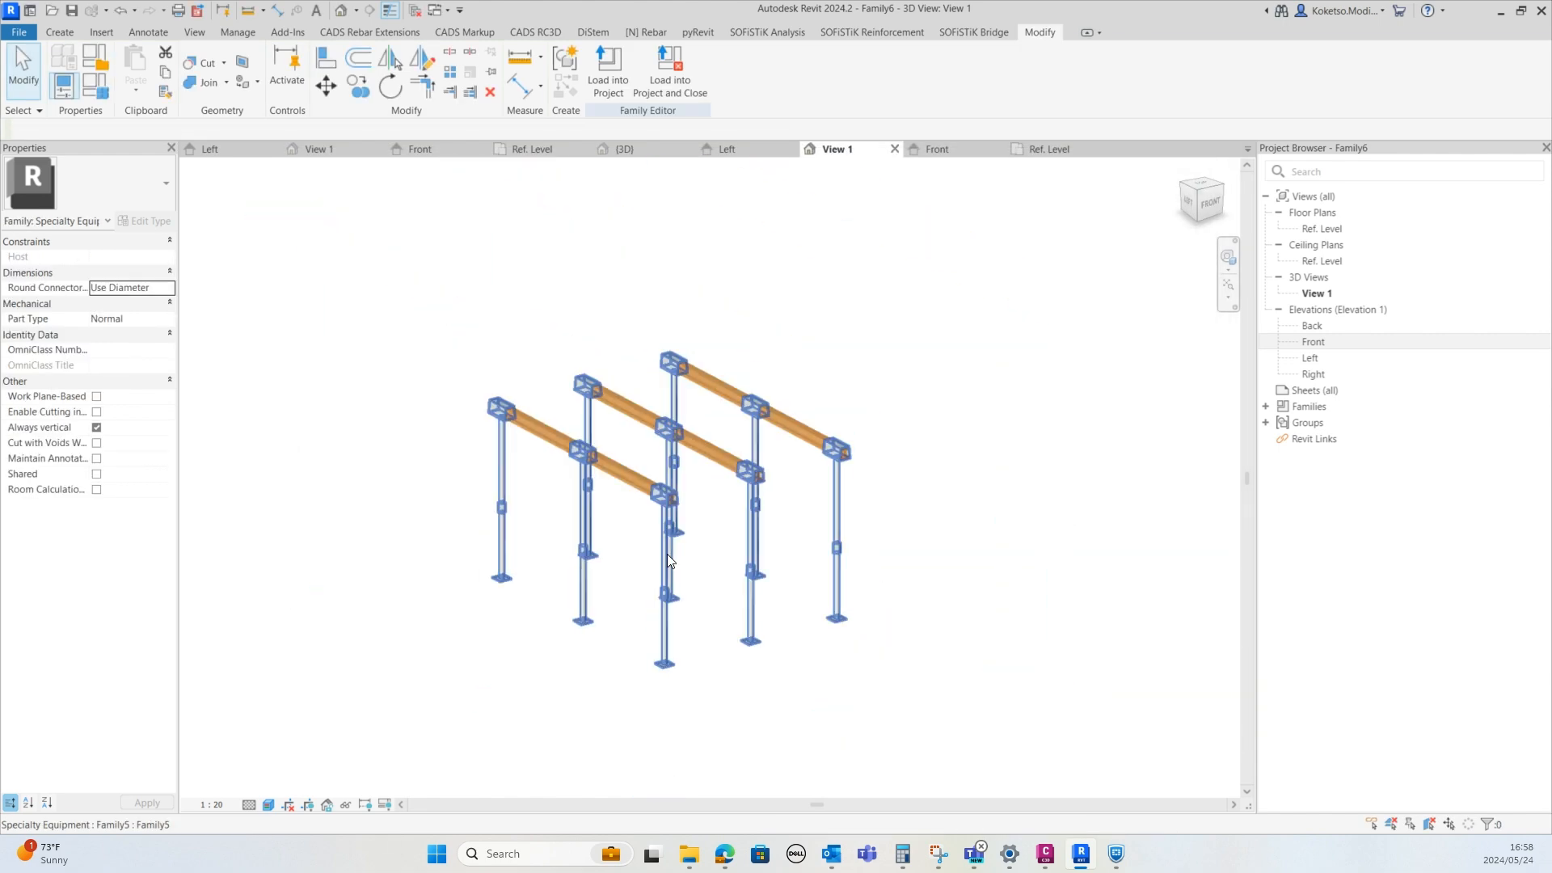
Review the timber-clad beams and posts from several angles in the 3D view
scroll(667, 554, up, 5)
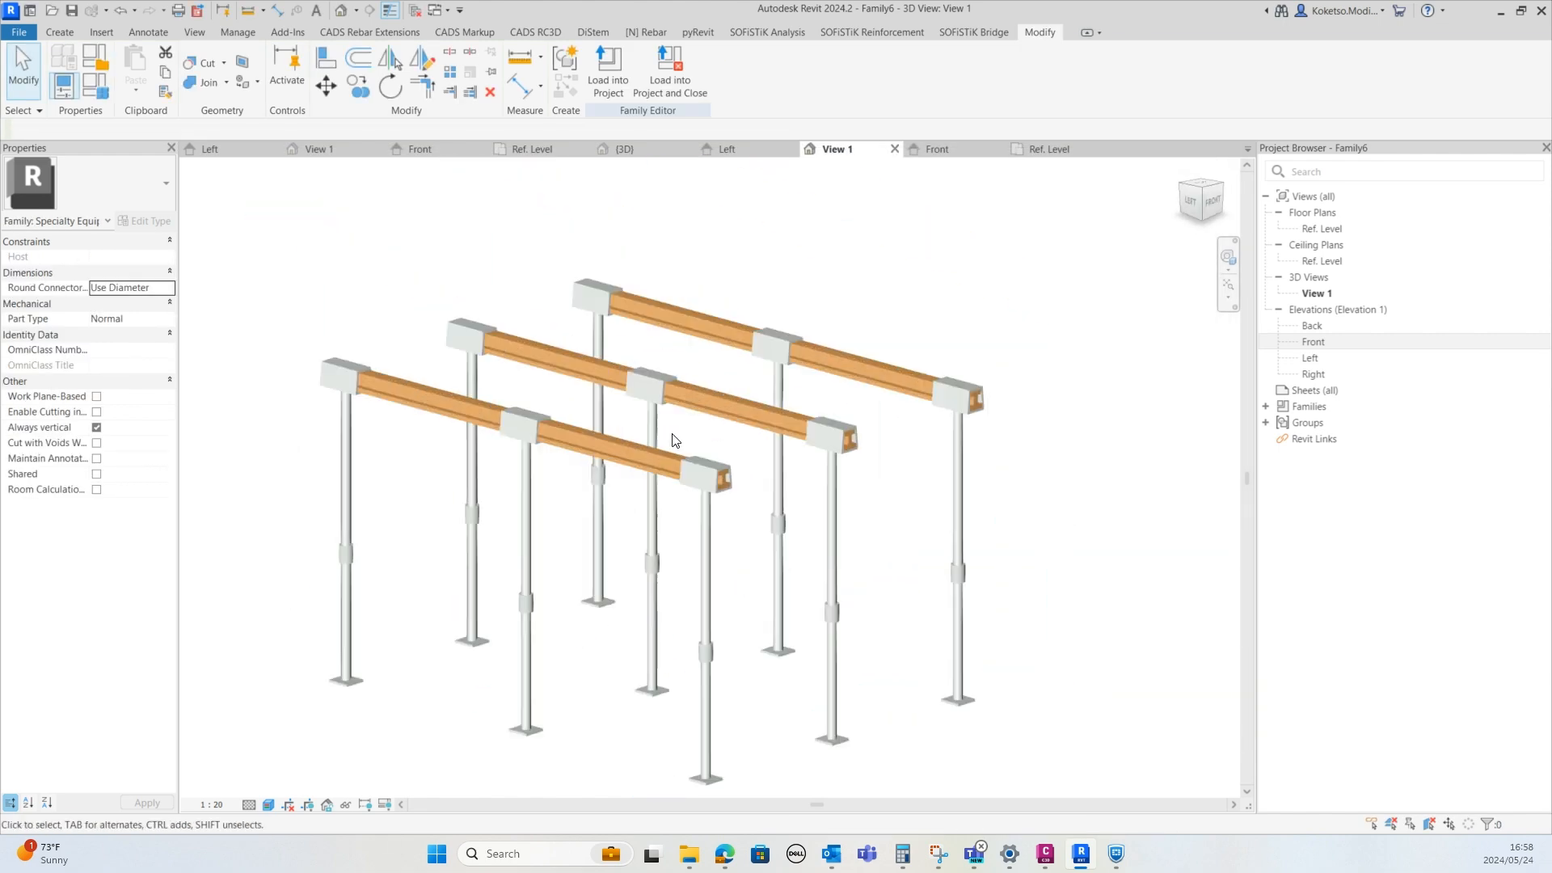
shift+middle_drag(837, 629, 733, 602)
scroll(784, 585, down, 3)
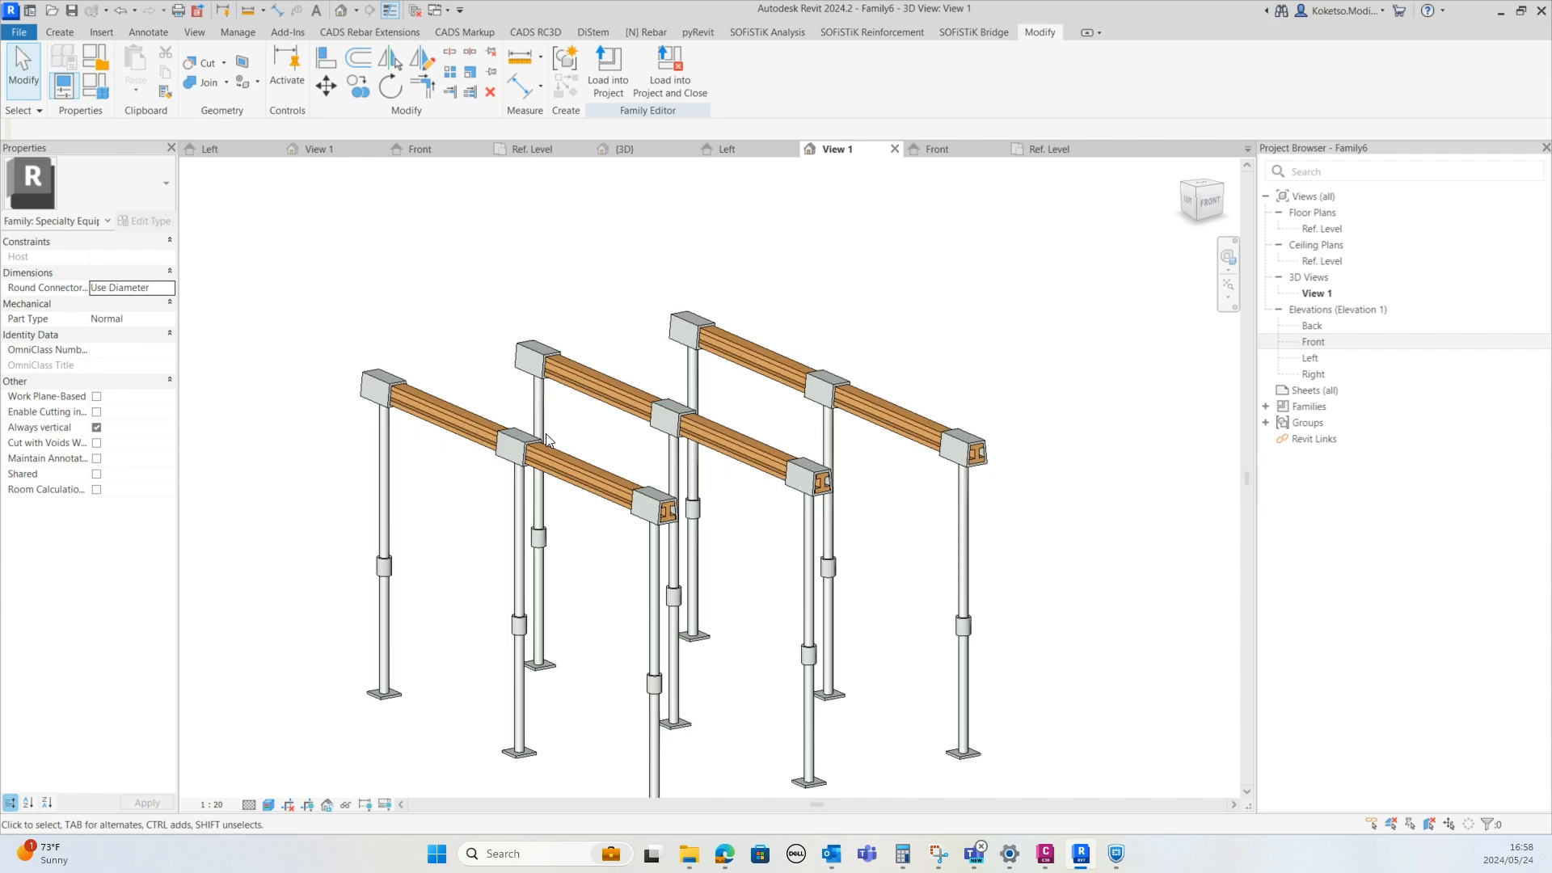
shift+middle_drag(545, 548, 579, 565)
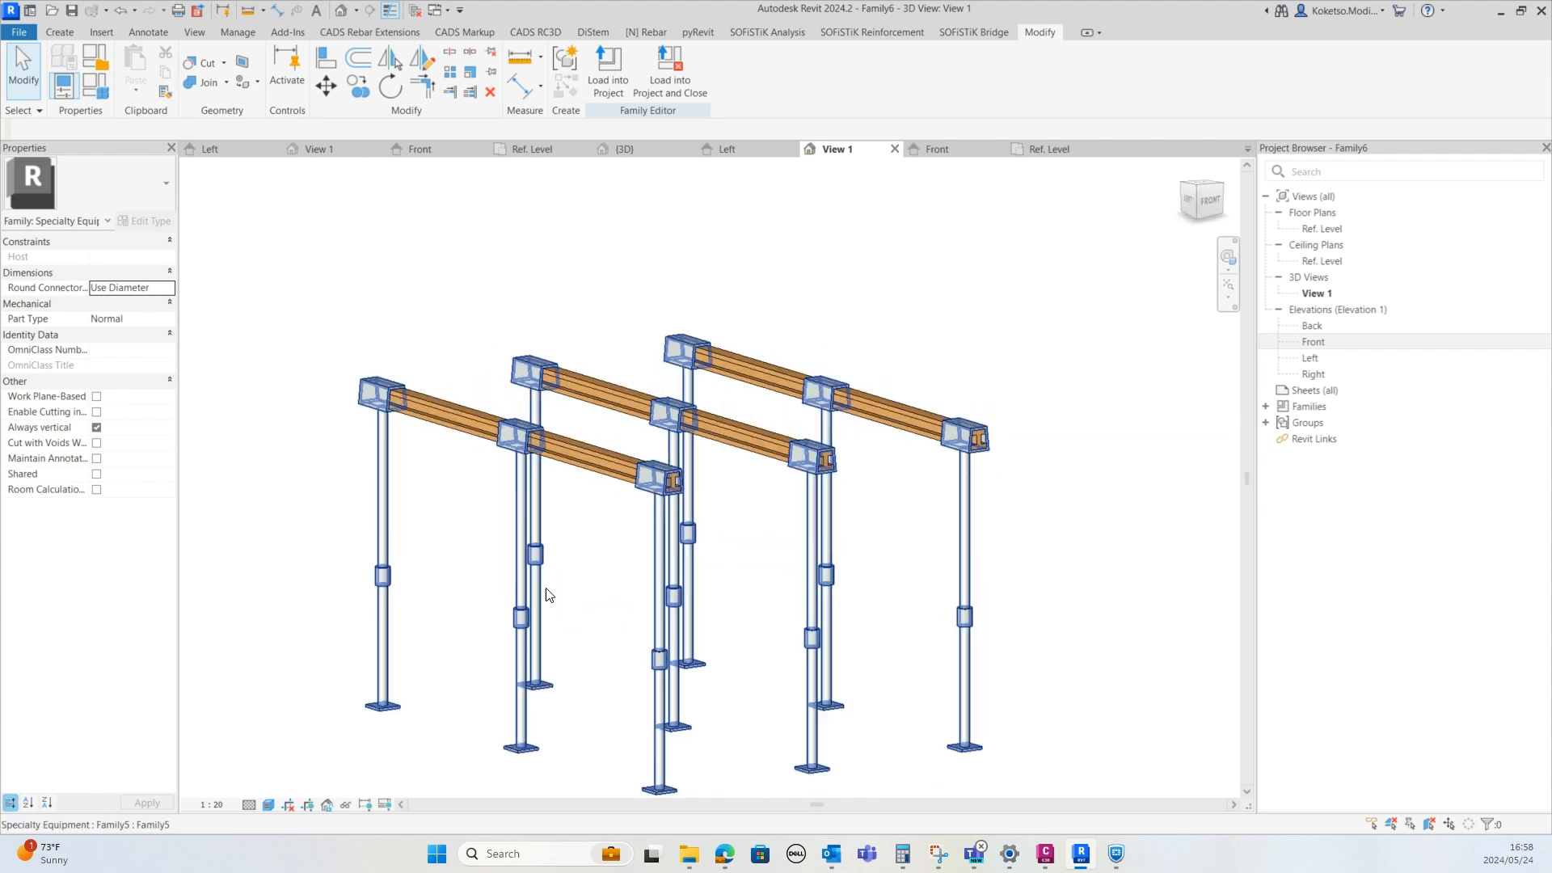
shift+middle_drag(585, 646, 893, 712)
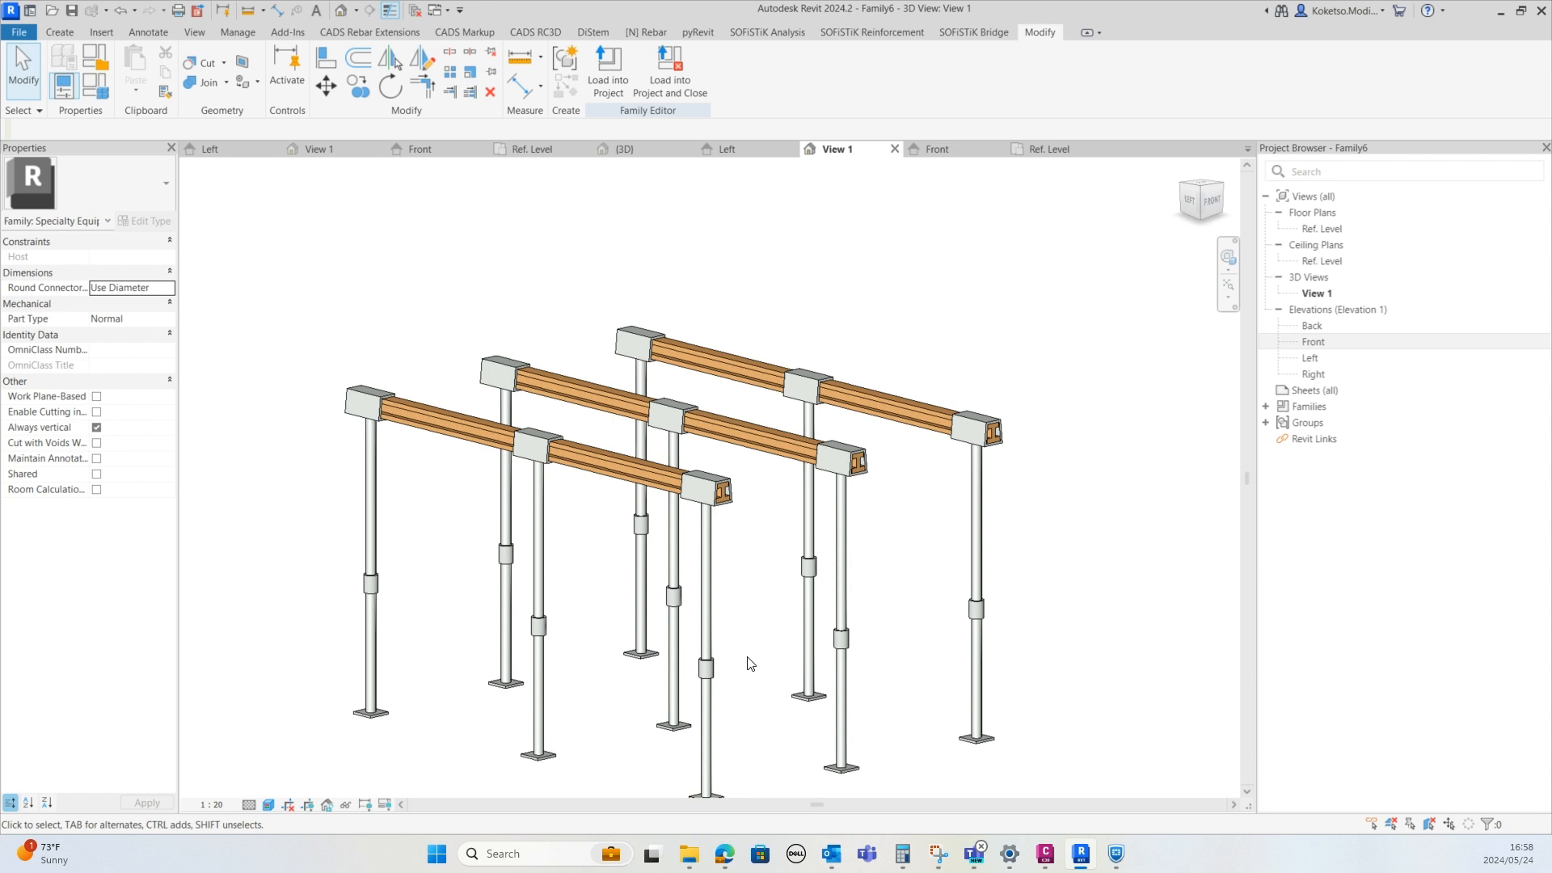
shift+middle_drag(748, 663, 1047, 446)
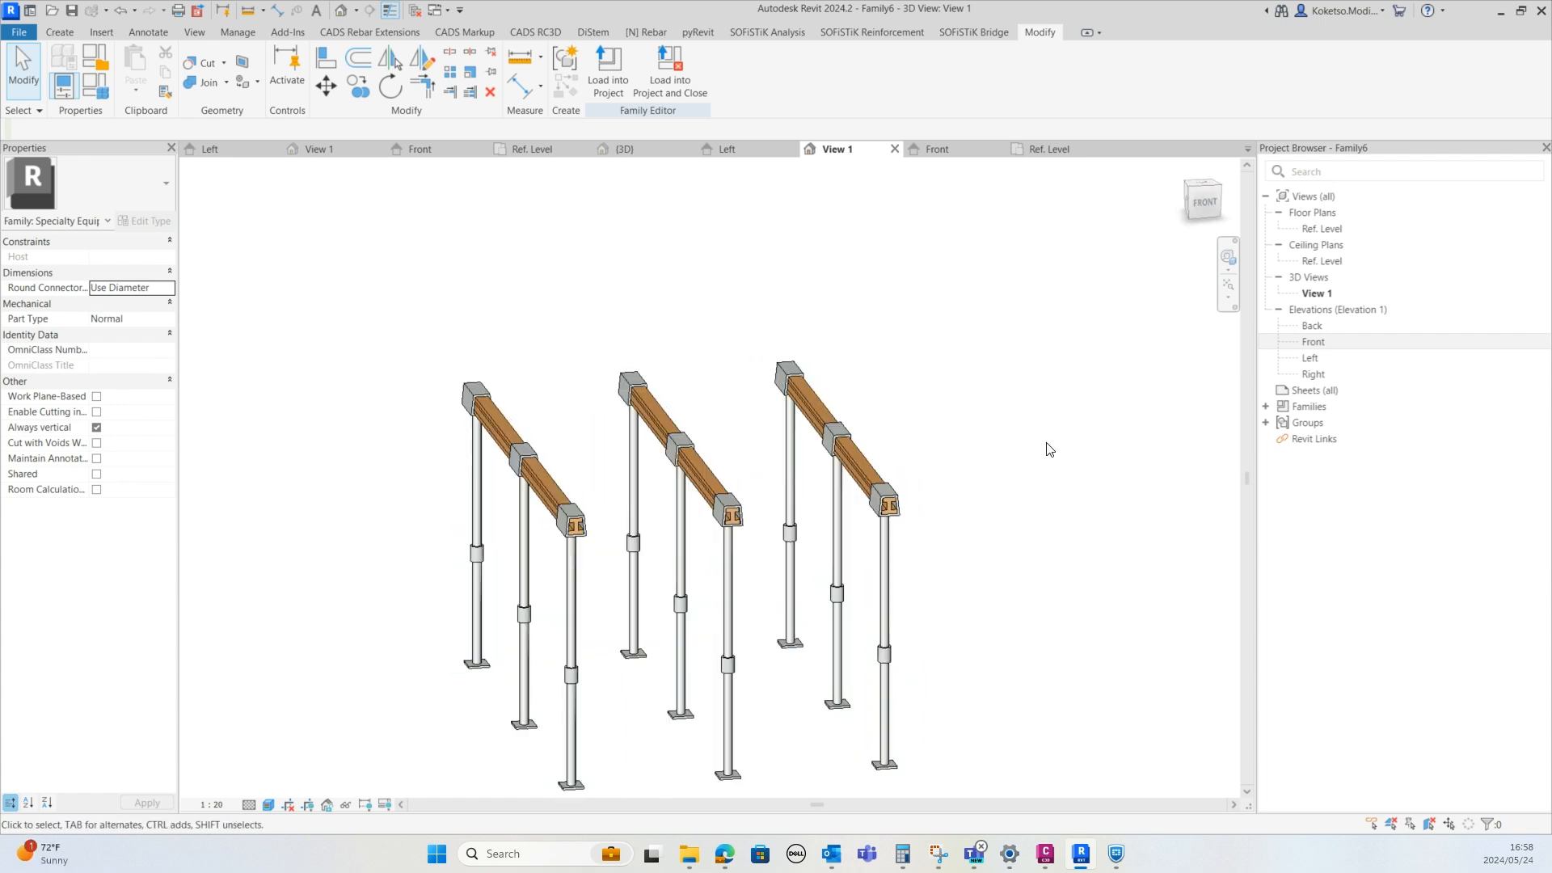
In the reference level plan, rotate a copy of one beam by 90° to run crosswise
double_click(1324, 230)
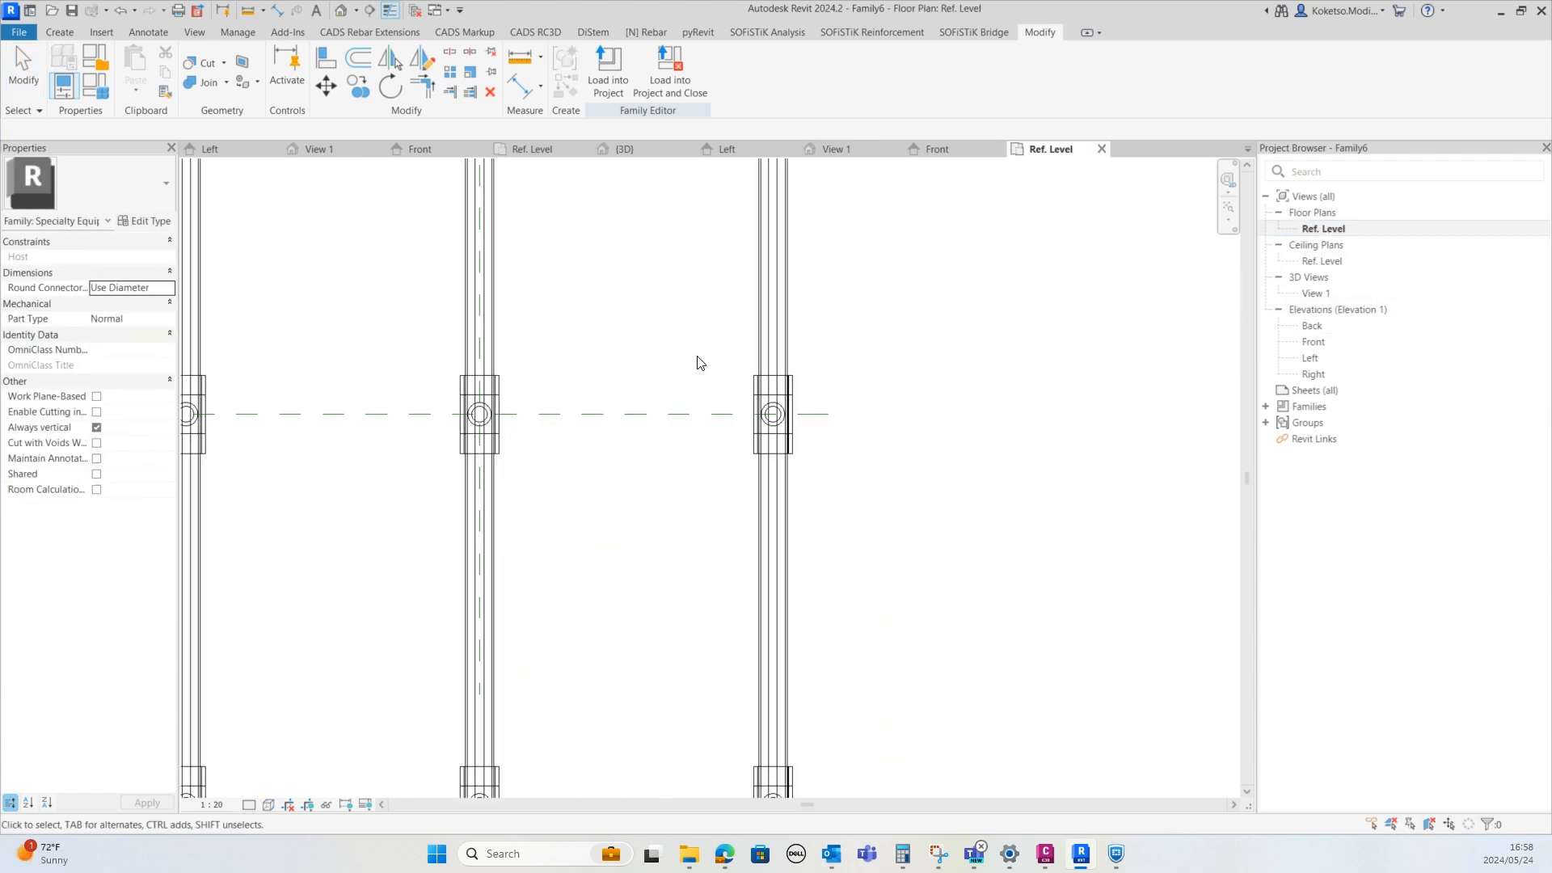
click(740, 296)
middle_drag(687, 302, 707, 271)
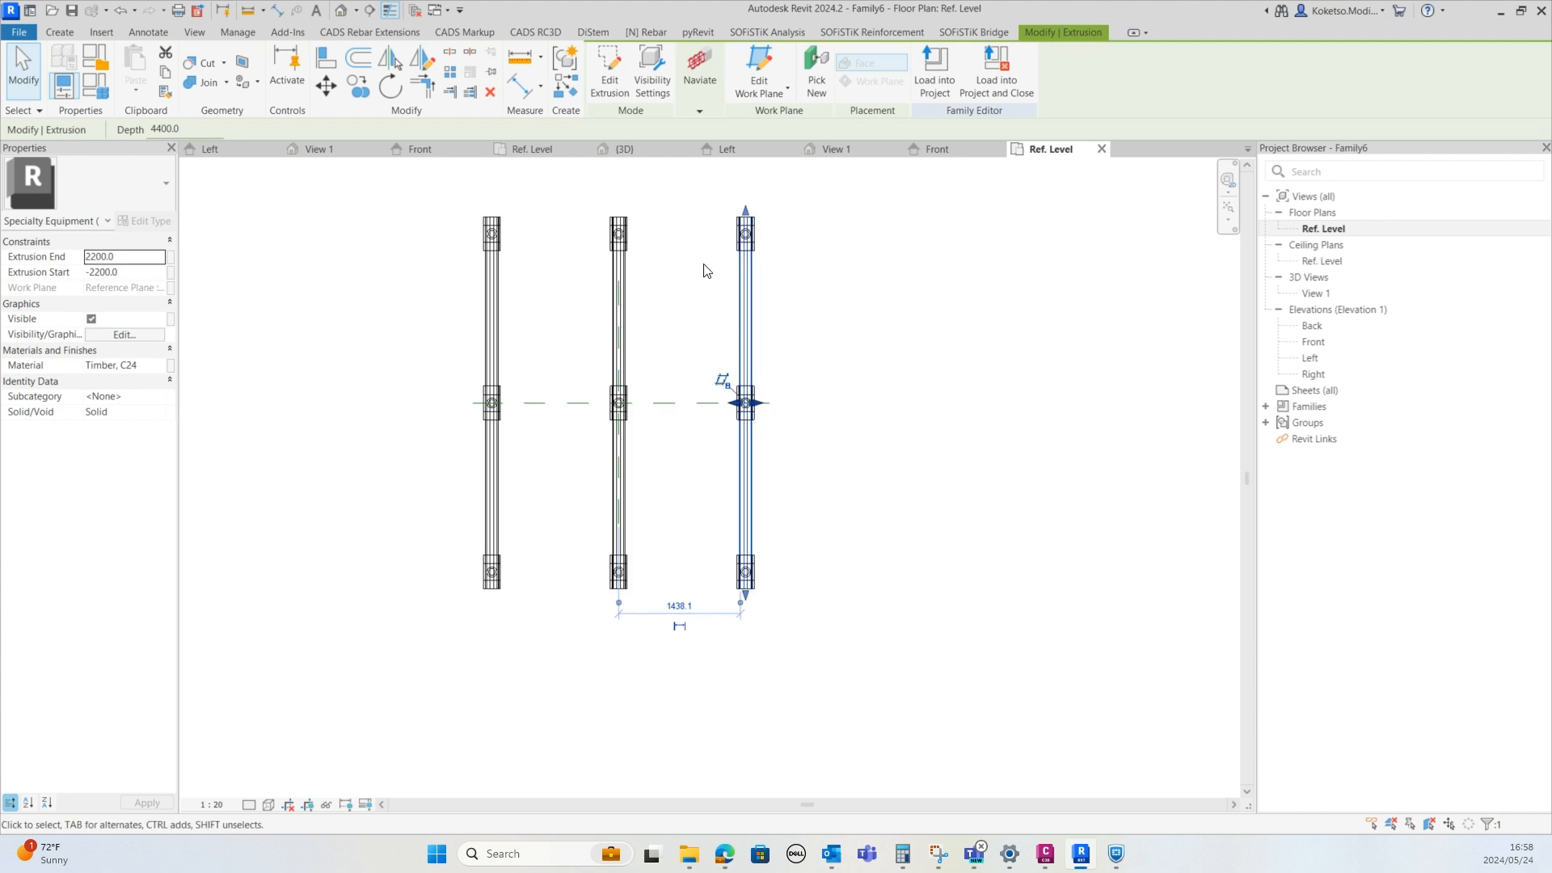
click(359, 91)
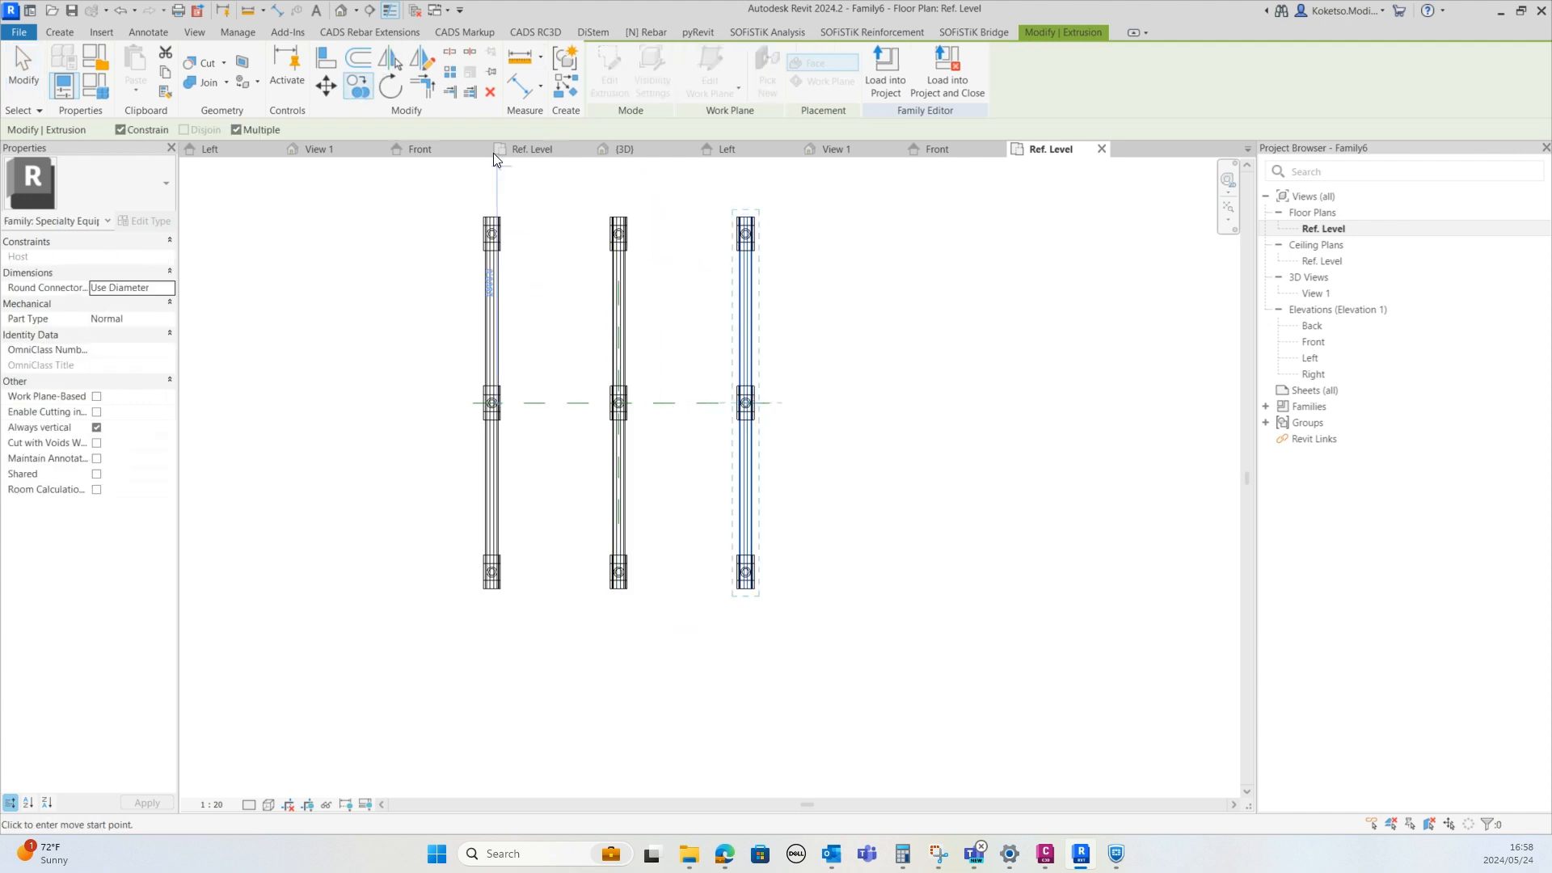
click(387, 88)
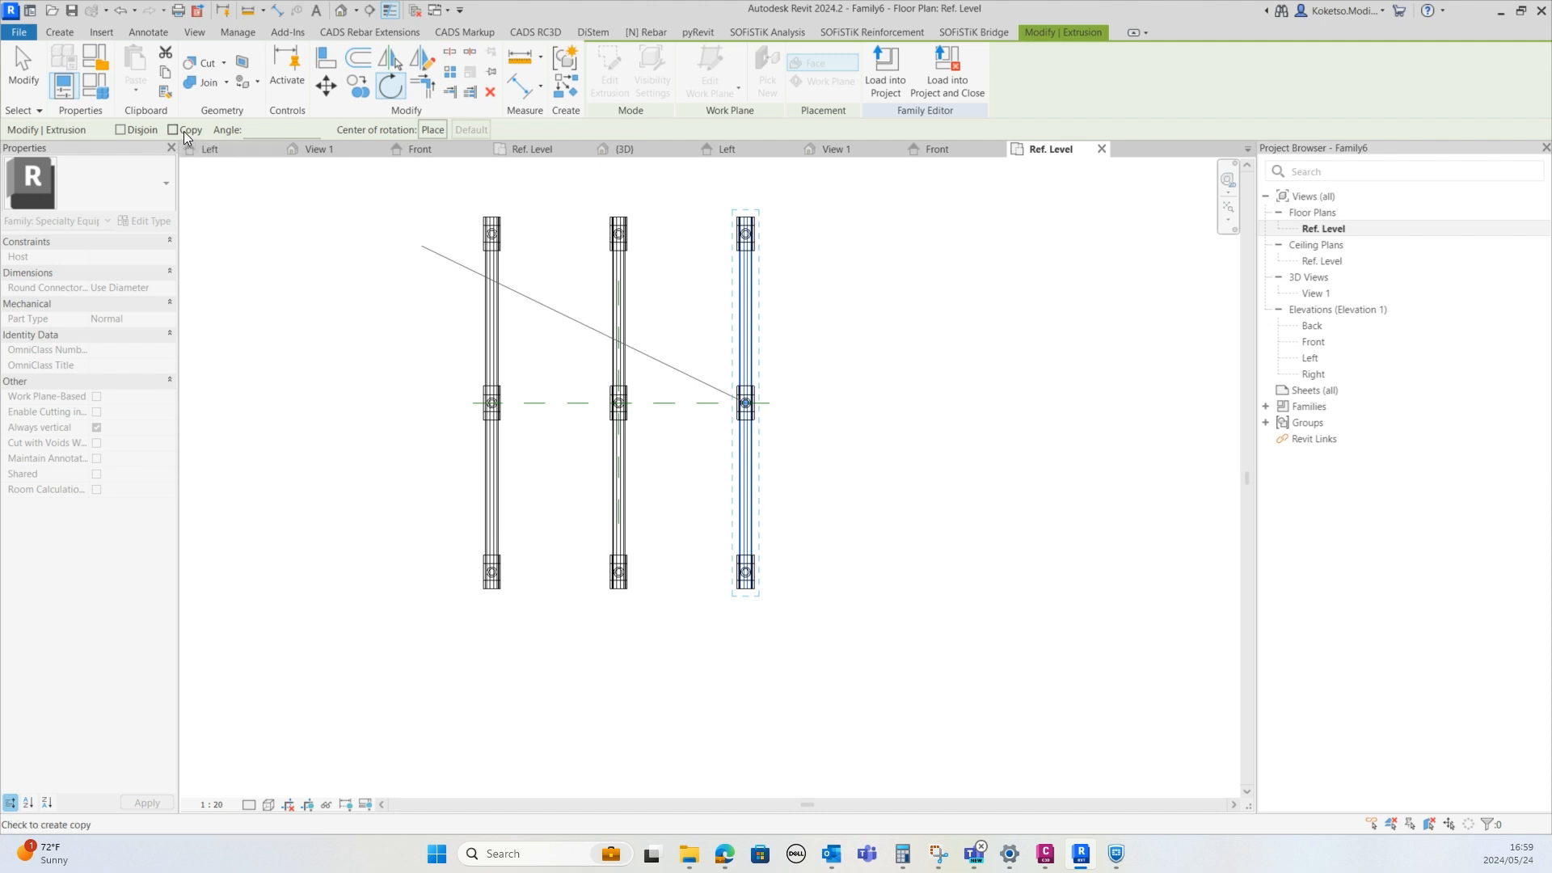
click(172, 129)
scroll(788, 287, up, 6)
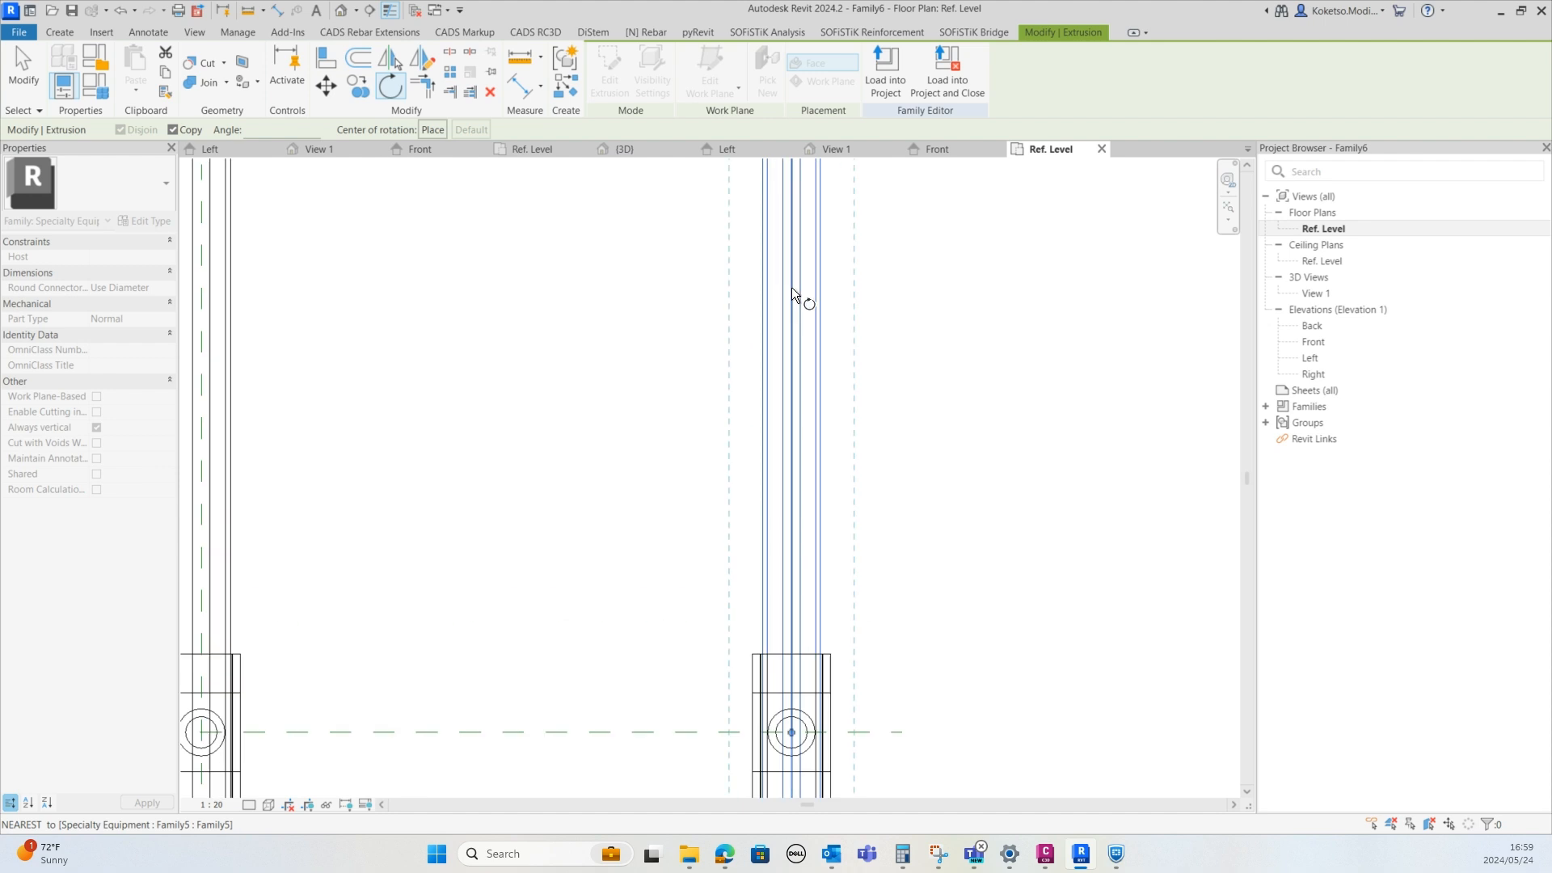
click(792, 287)
scroll(792, 288, down, 5)
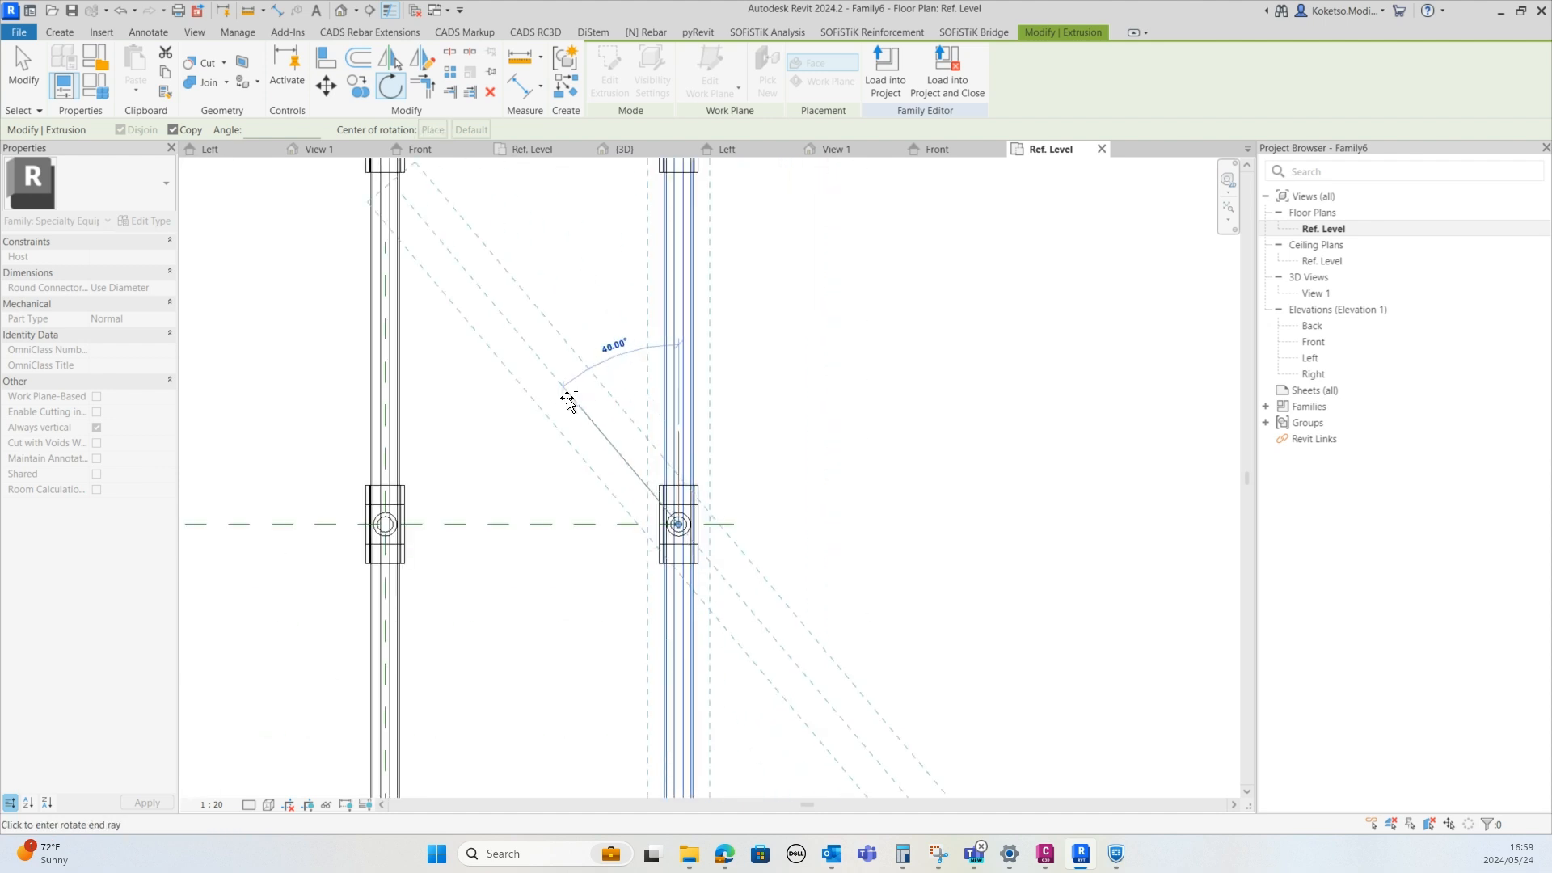
click(518, 527)
Move the crosswise beam along its length so it spans the middle row of posts
scroll(617, 443, down, 3)
scroll(526, 471, up, 2)
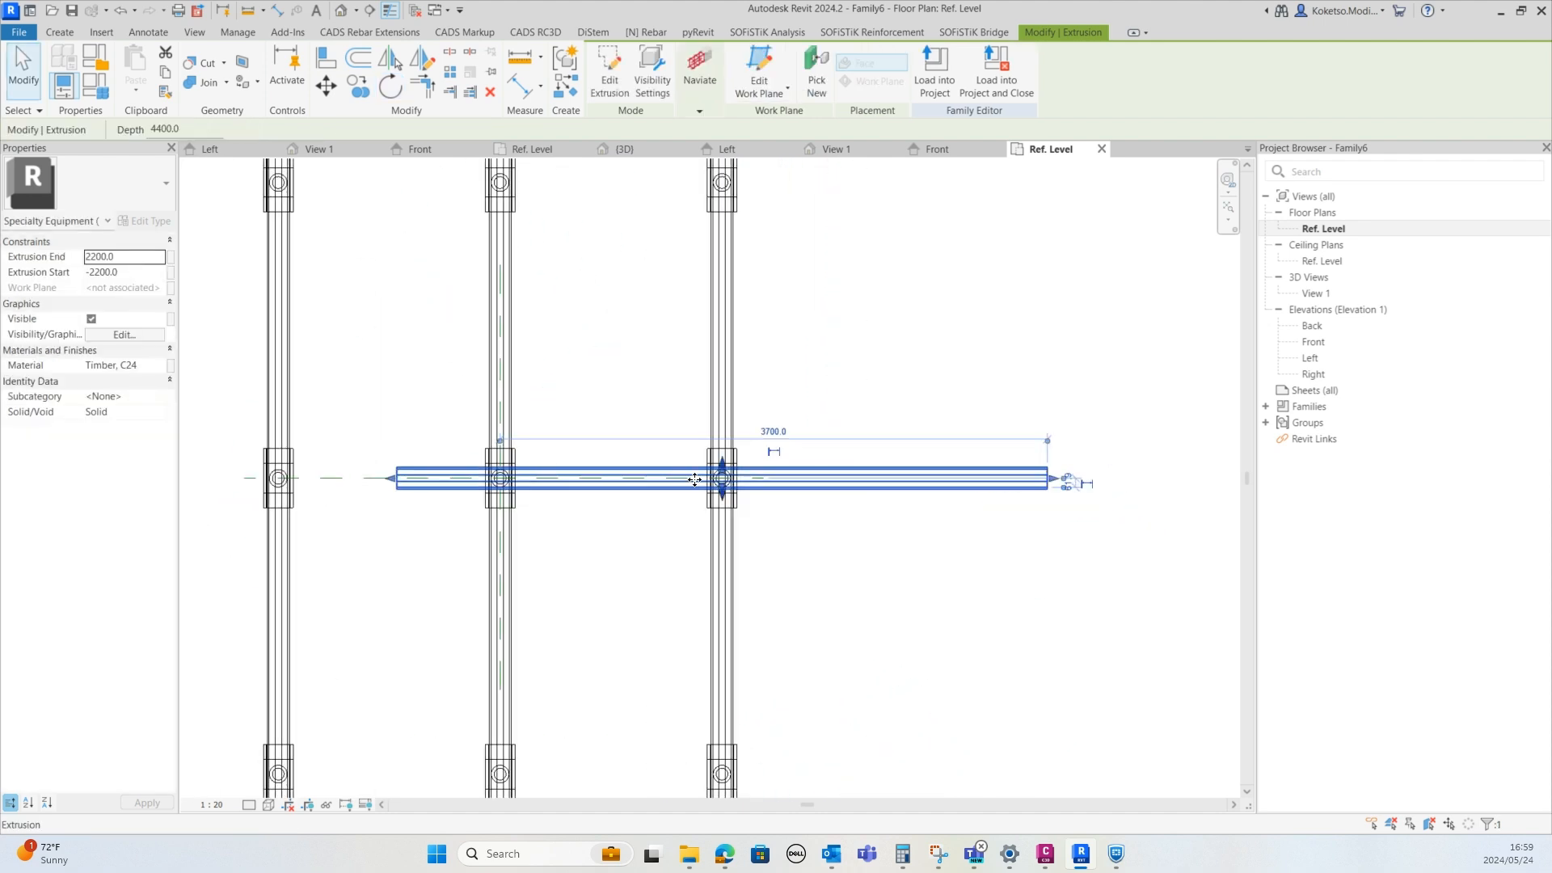
click(326, 89)
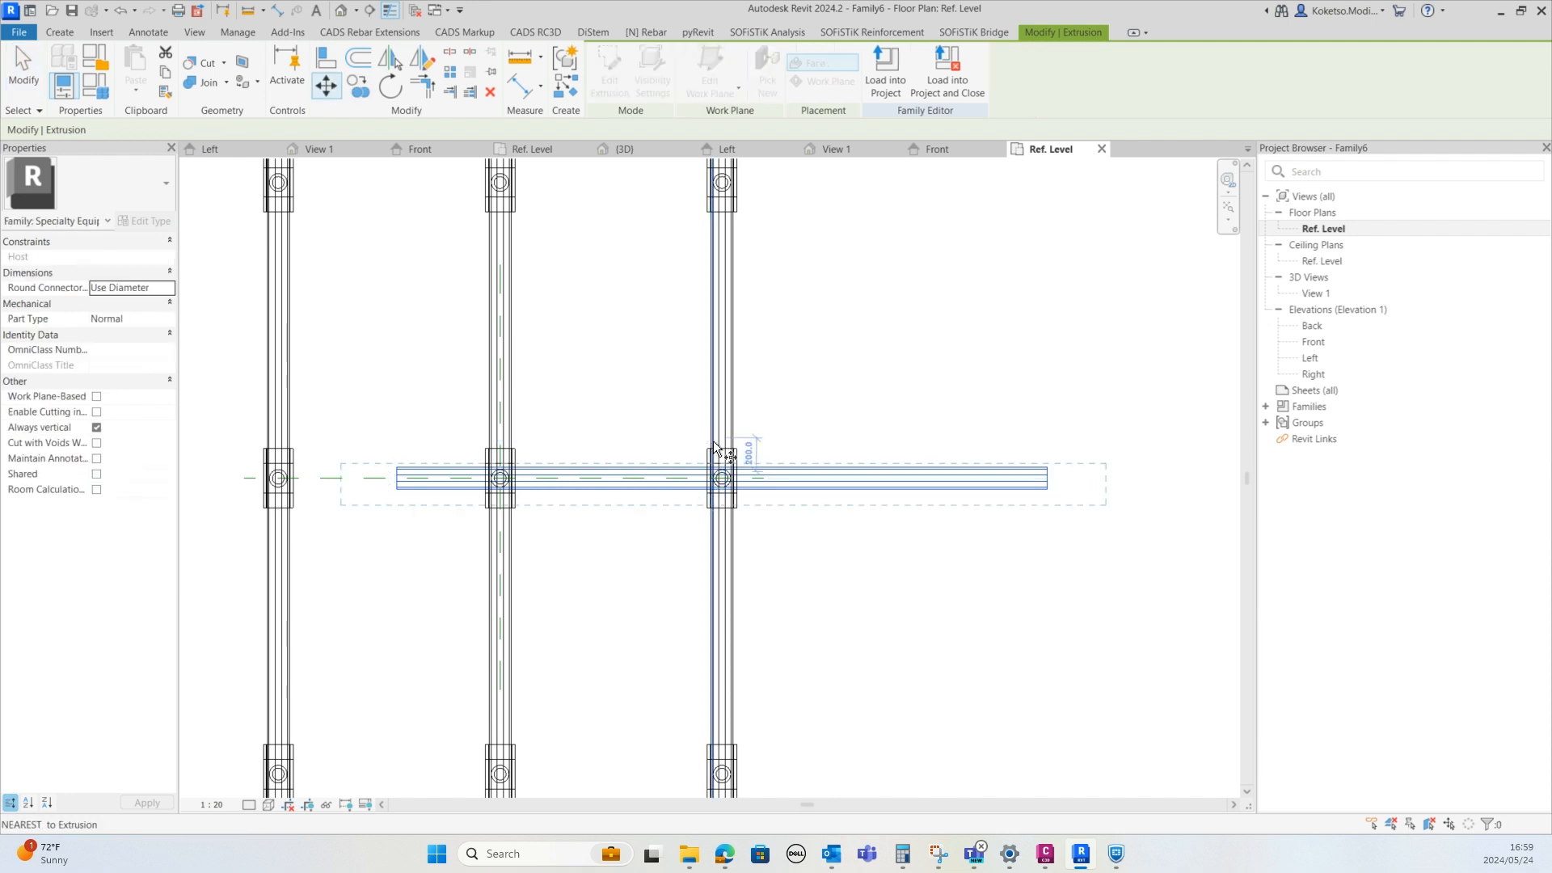
scroll(714, 453, up, 3)
click(740, 547)
scroll(638, 550, down, 2)
scroll(724, 520, up, 3)
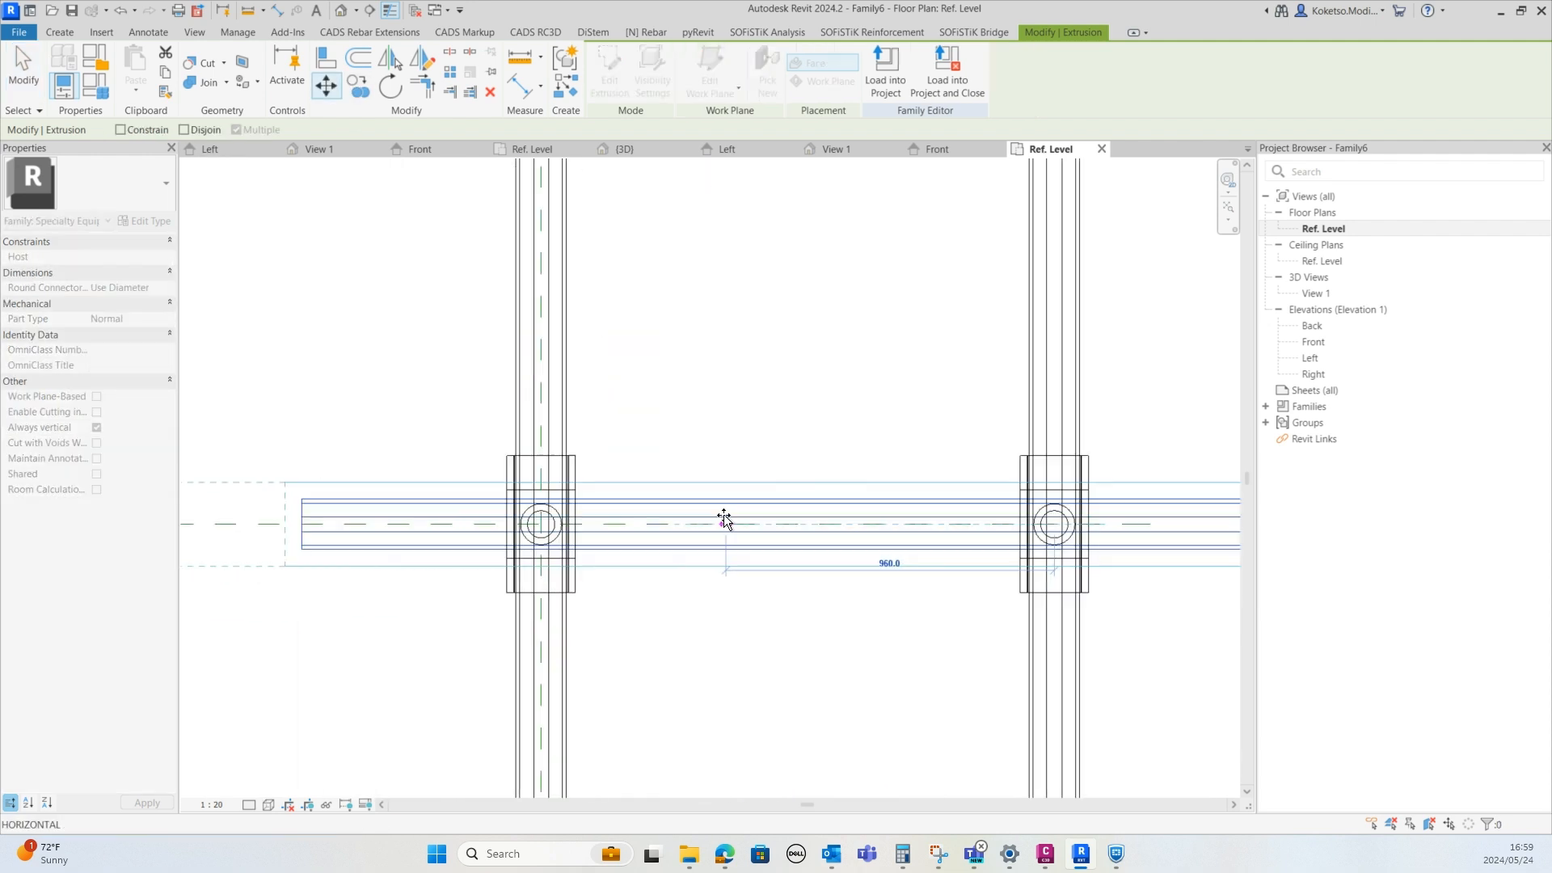
click(482, 527)
scroll(578, 518, down, 4)
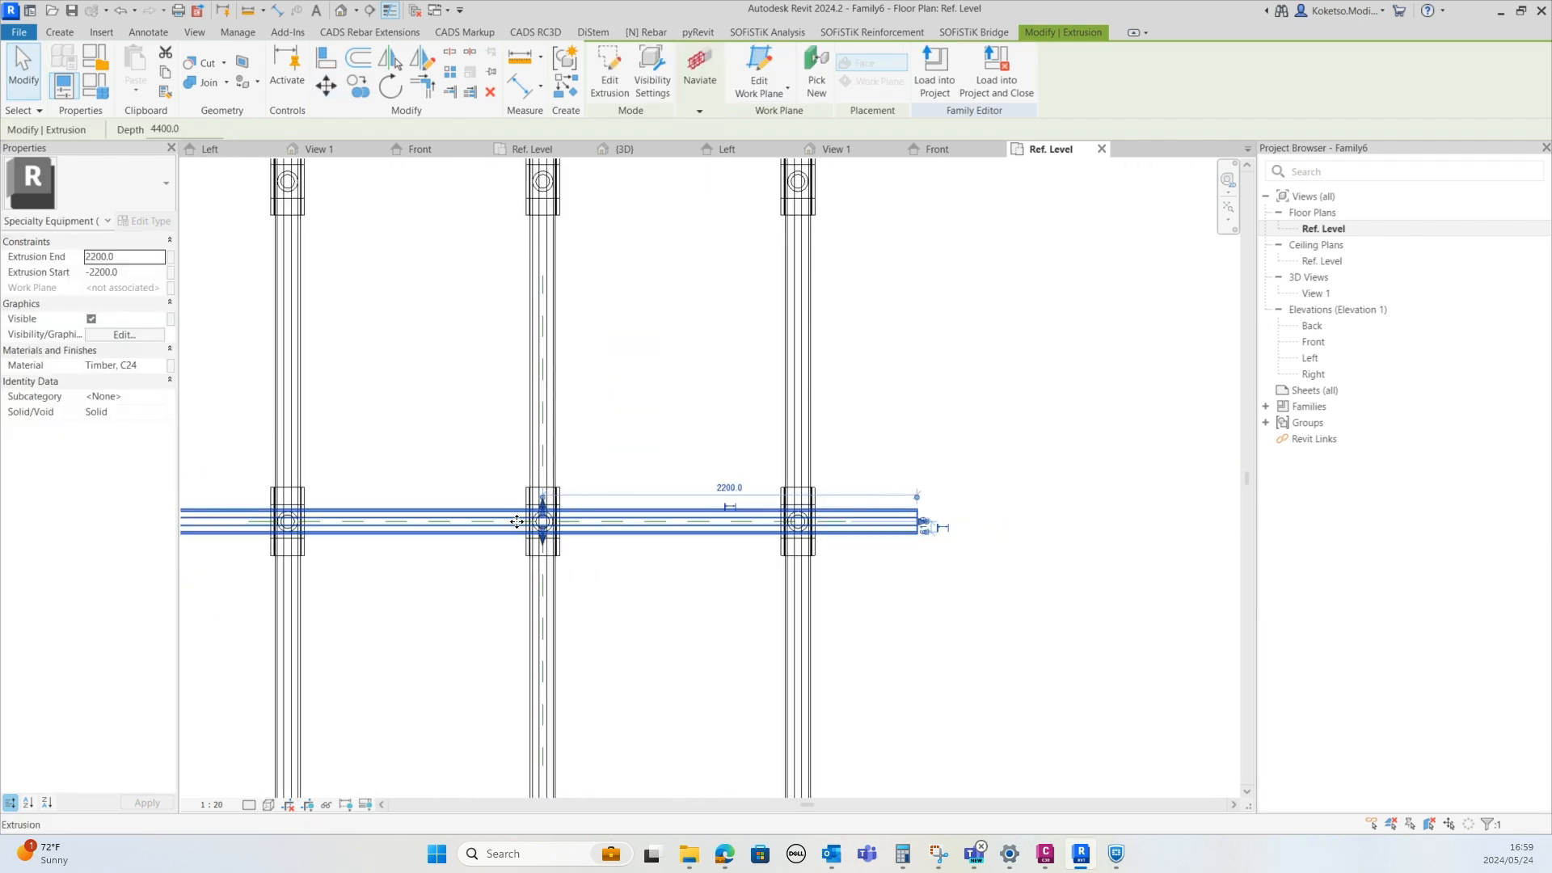
In the front elevation, move the crosswise beam up from the cap bottoms to the cap tops
click(938, 149)
scroll(671, 436, down, 2)
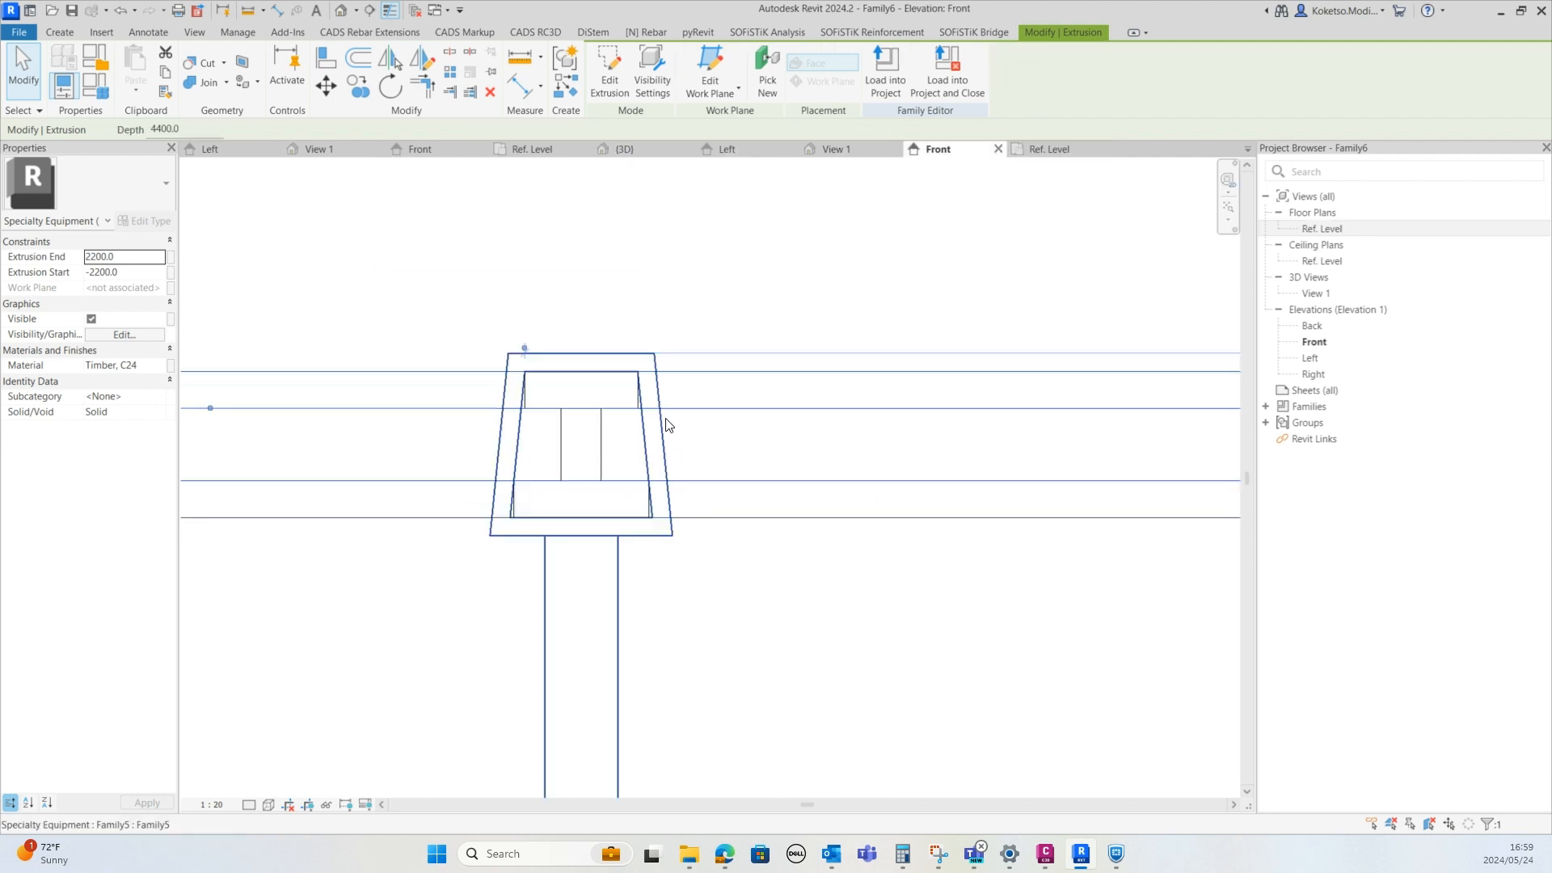
click(326, 86)
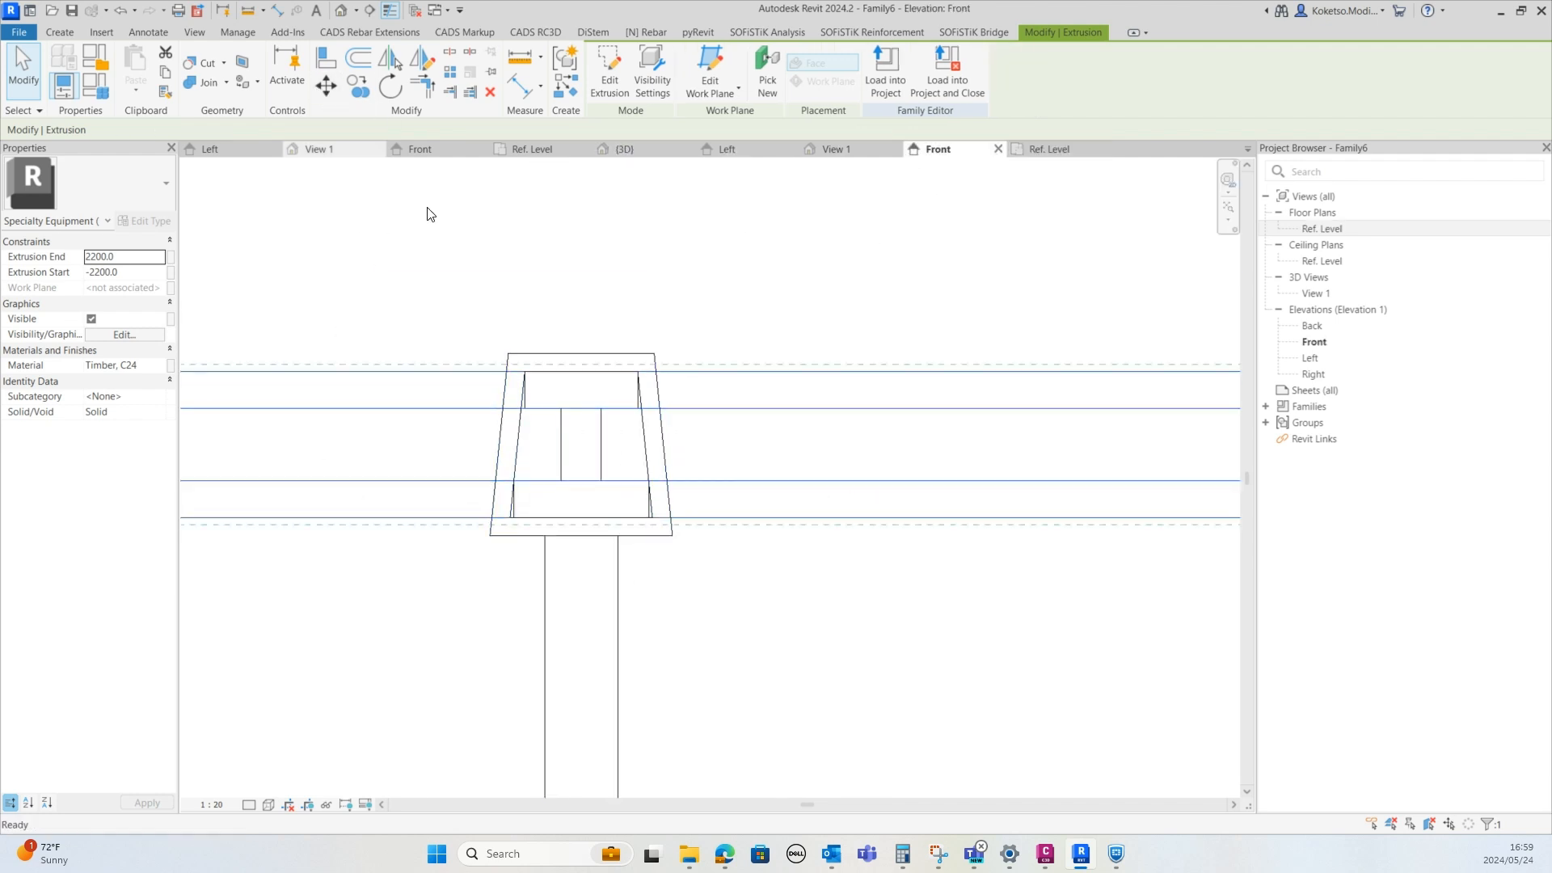
click(582, 518)
click(582, 353)
scroll(621, 436, down, 6)
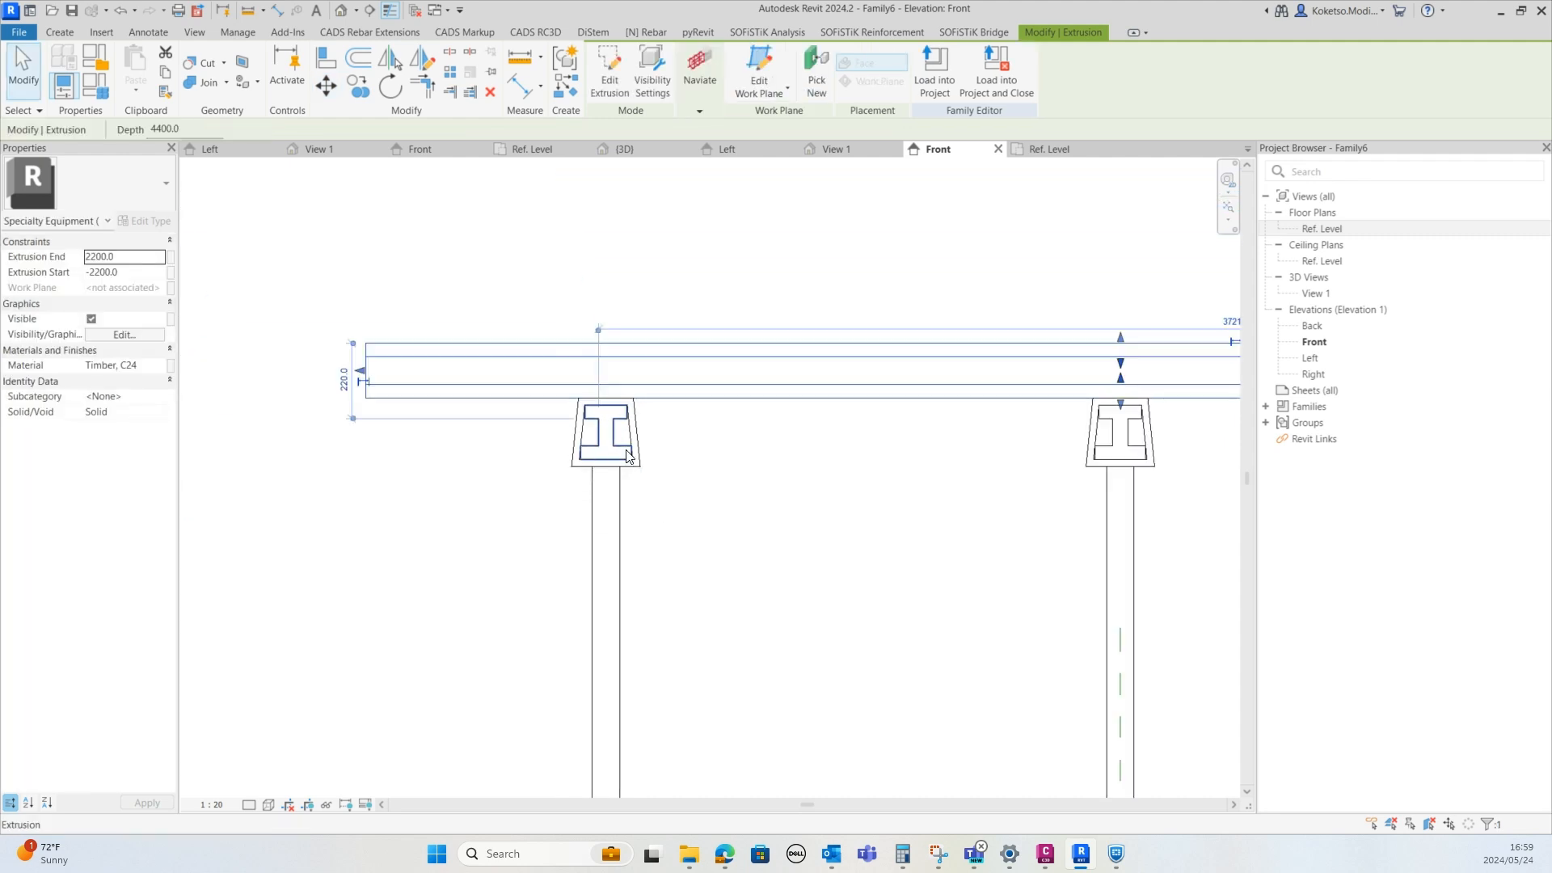
scroll(942, 437, down, 1)
middle_drag(943, 437, 692, 432)
click(707, 236)
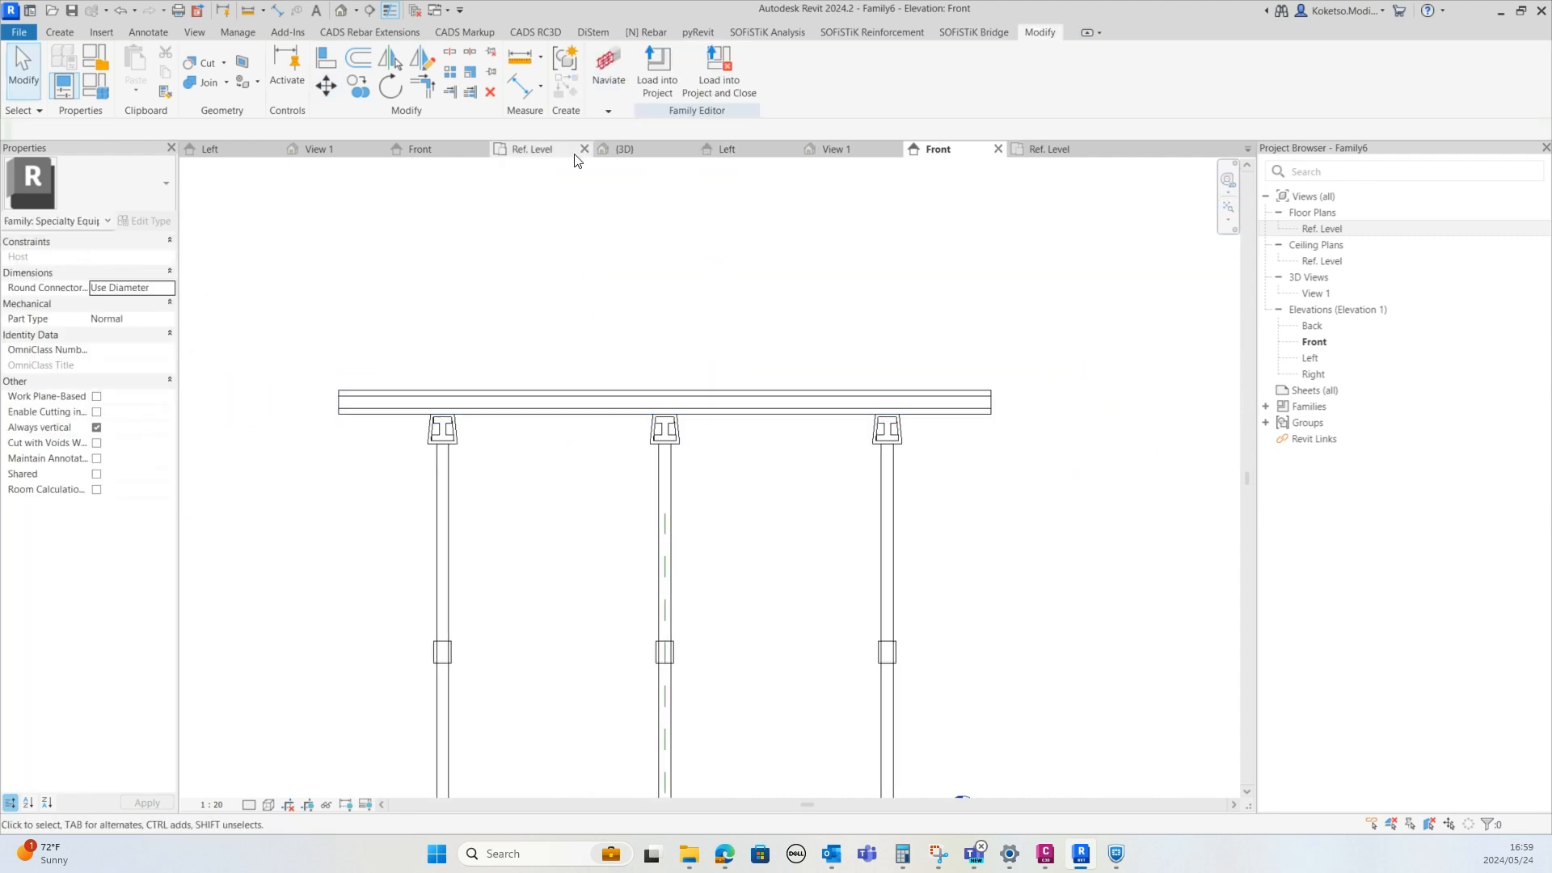
Copy the crosswise beam in the reference level plan onto the other two rows of posts
click(638, 150)
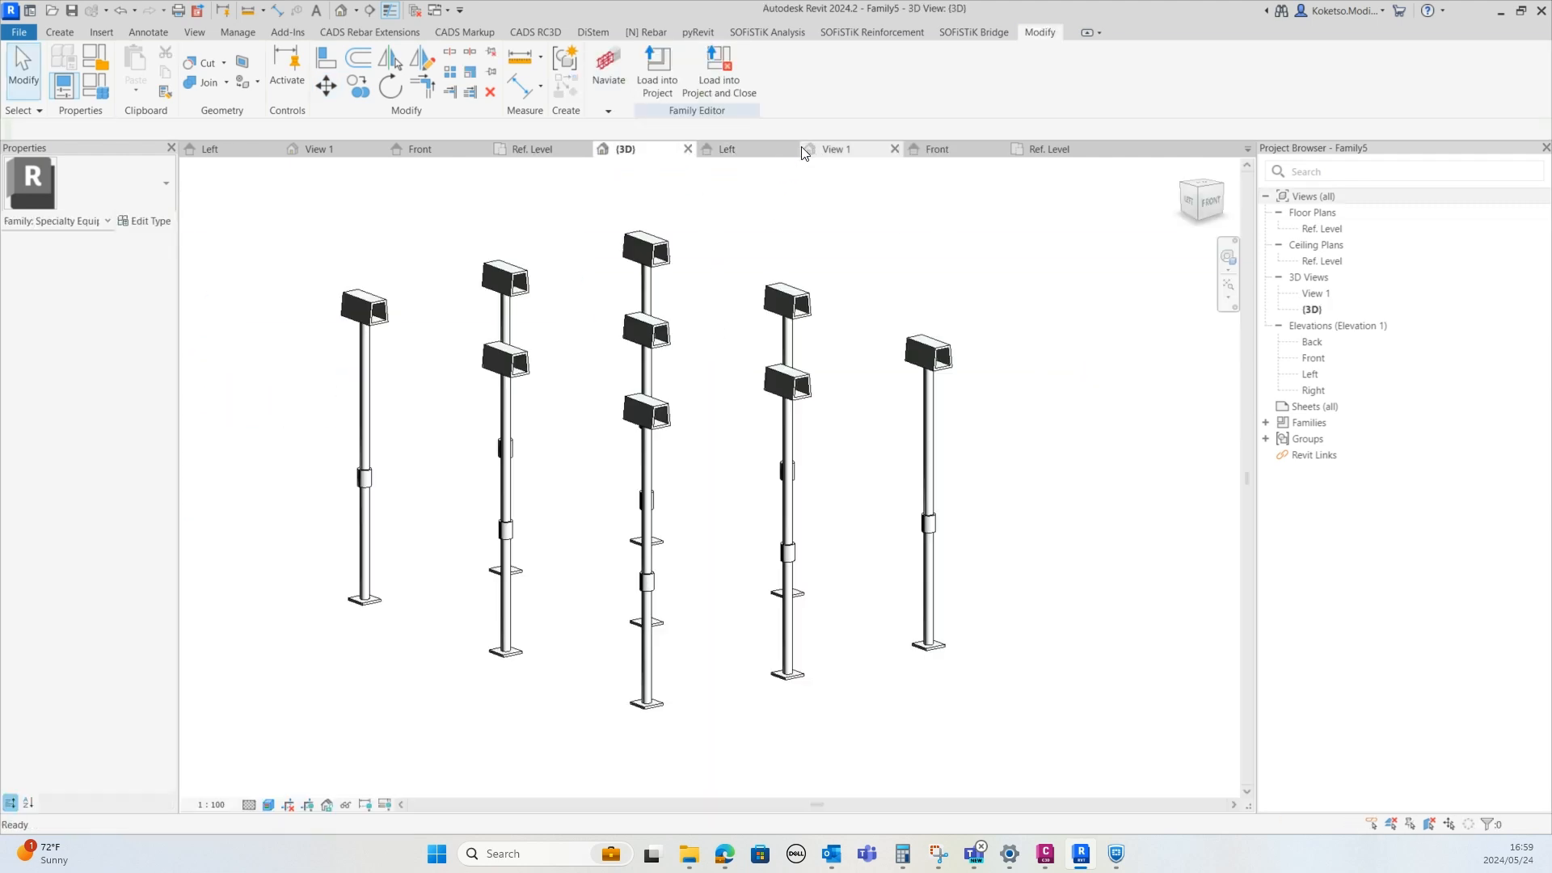
click(835, 150)
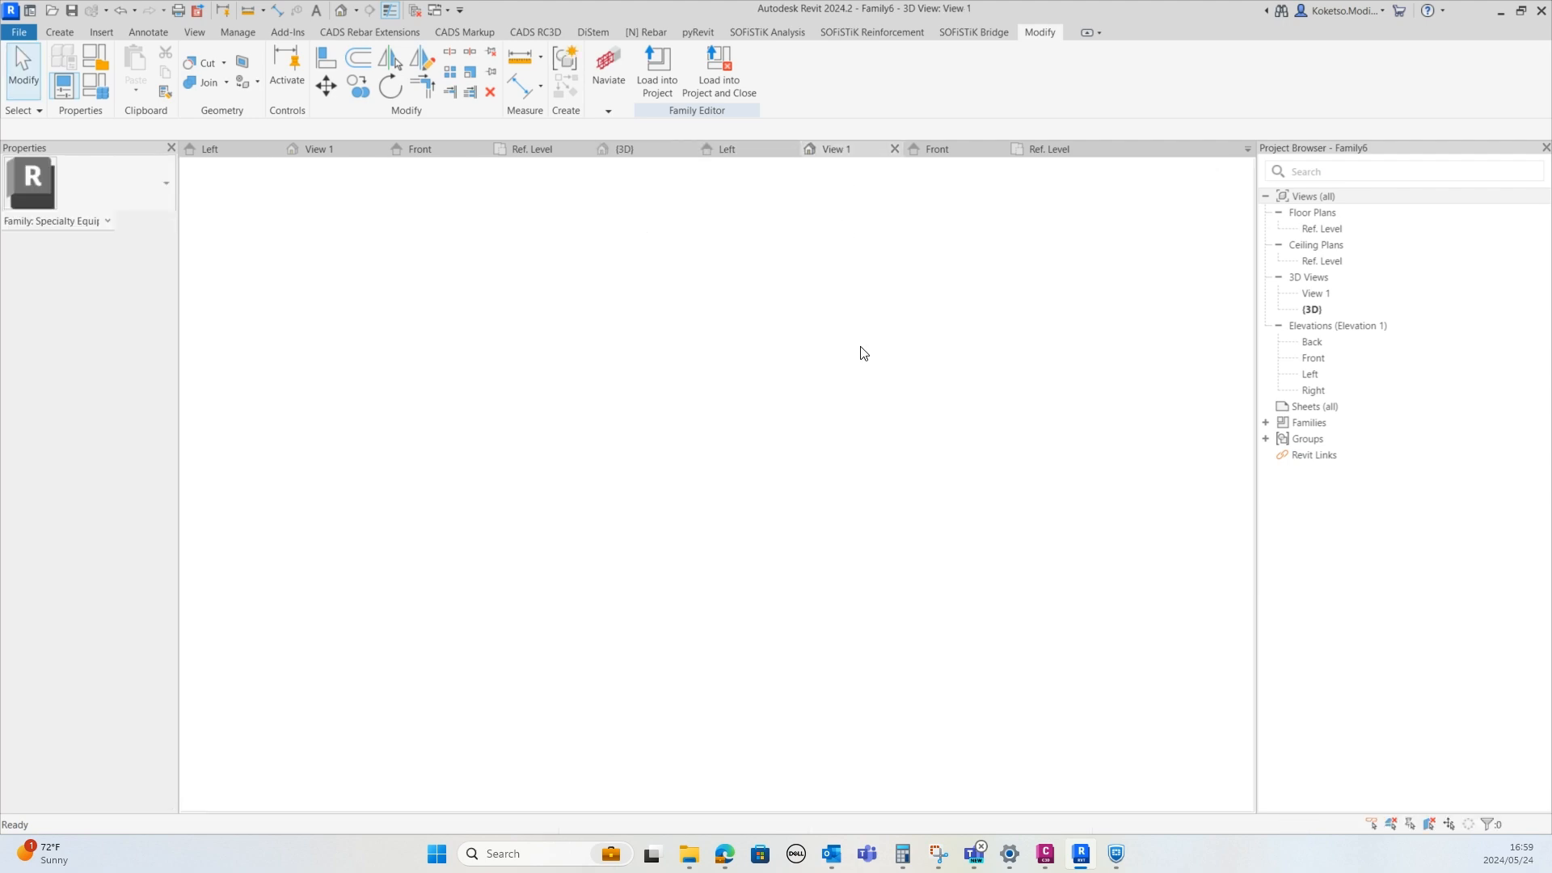
shift+middle_drag(769, 475, 885, 508)
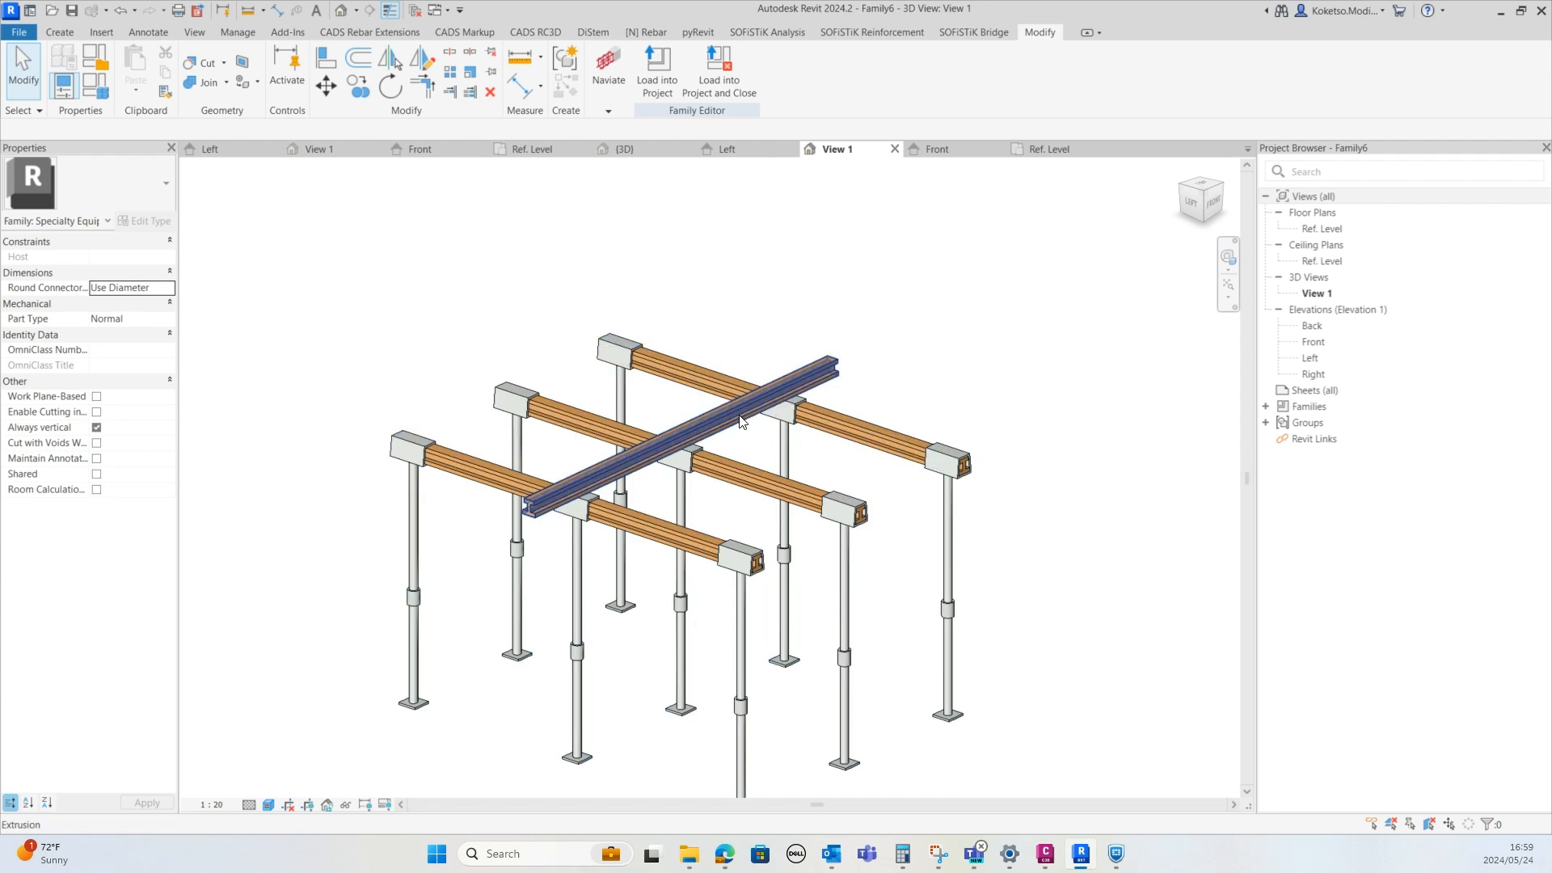
click(739, 415)
click(1029, 150)
middle_drag(601, 426, 627, 350)
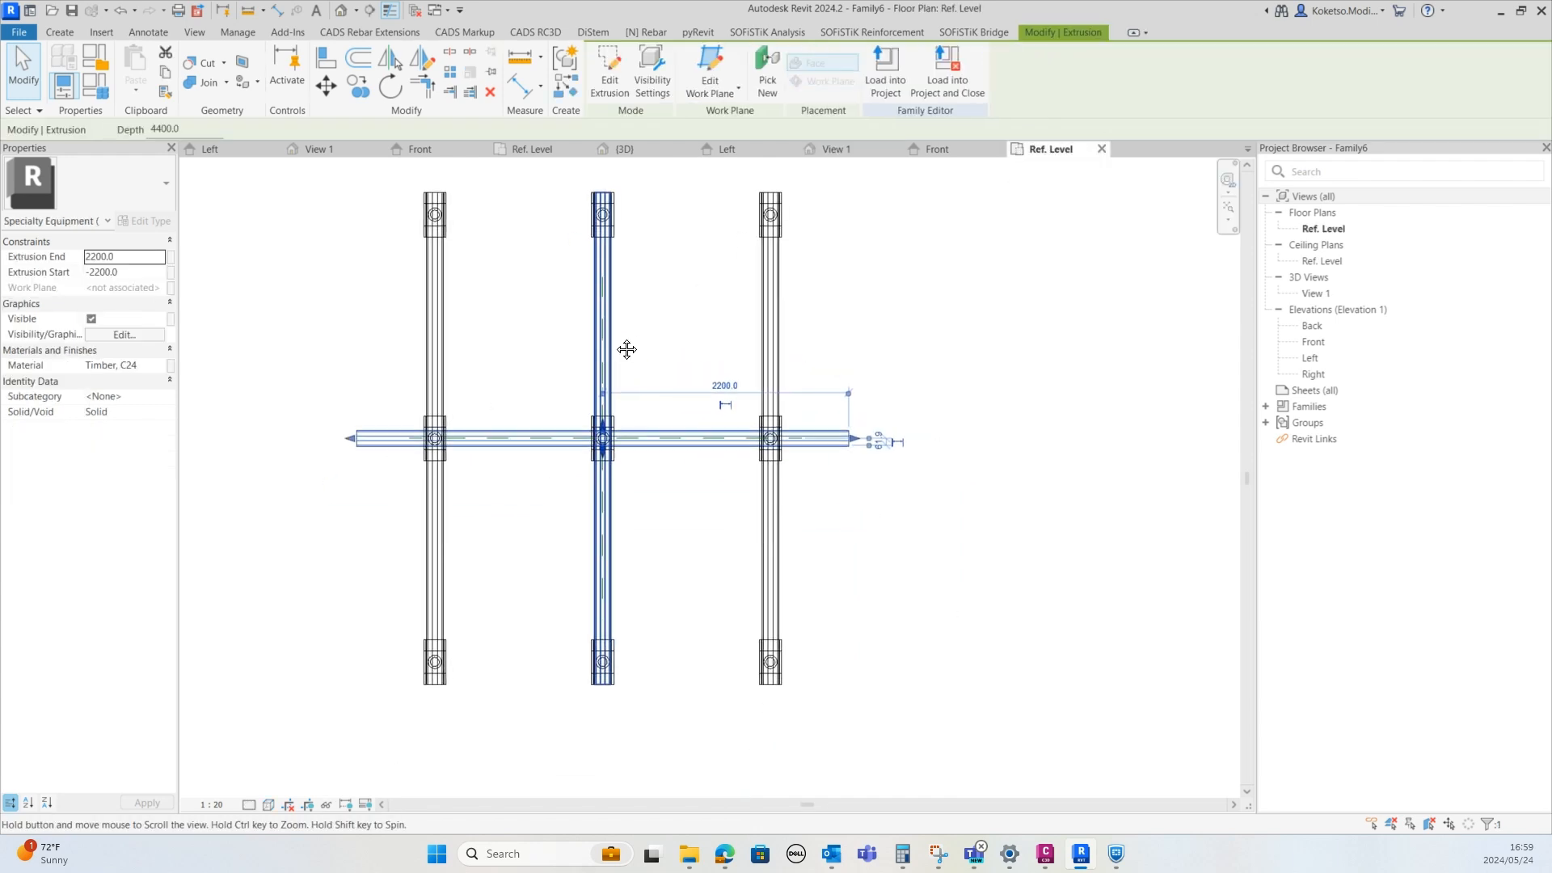
click(361, 90)
scroll(815, 475, up, 5)
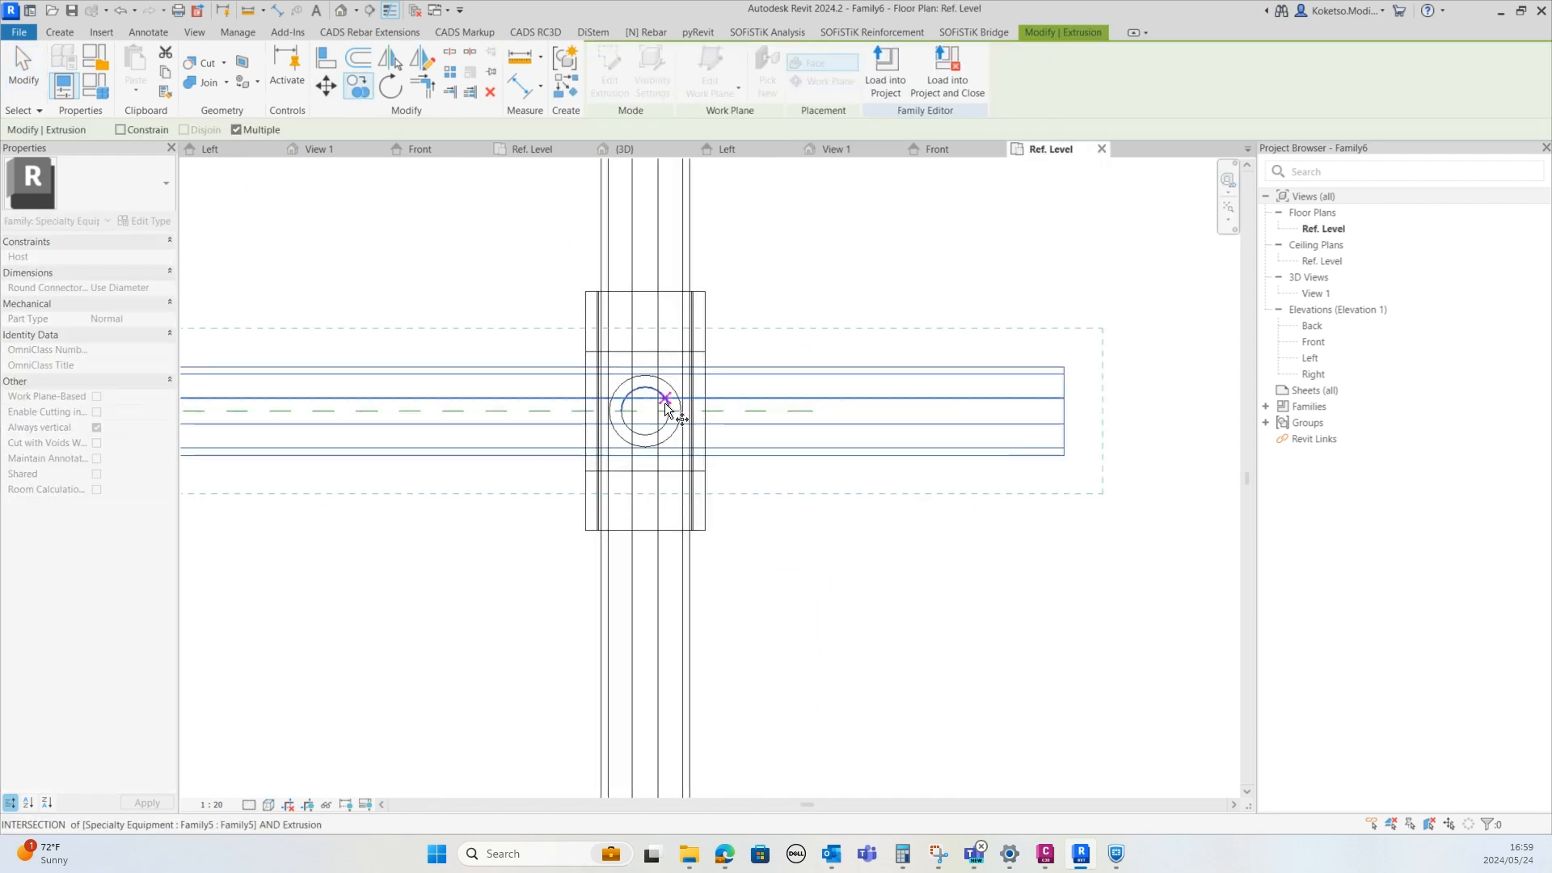
middle_drag(645, 416, 688, 628)
scroll(690, 623, down, 2)
middle_drag(692, 279, 731, 677)
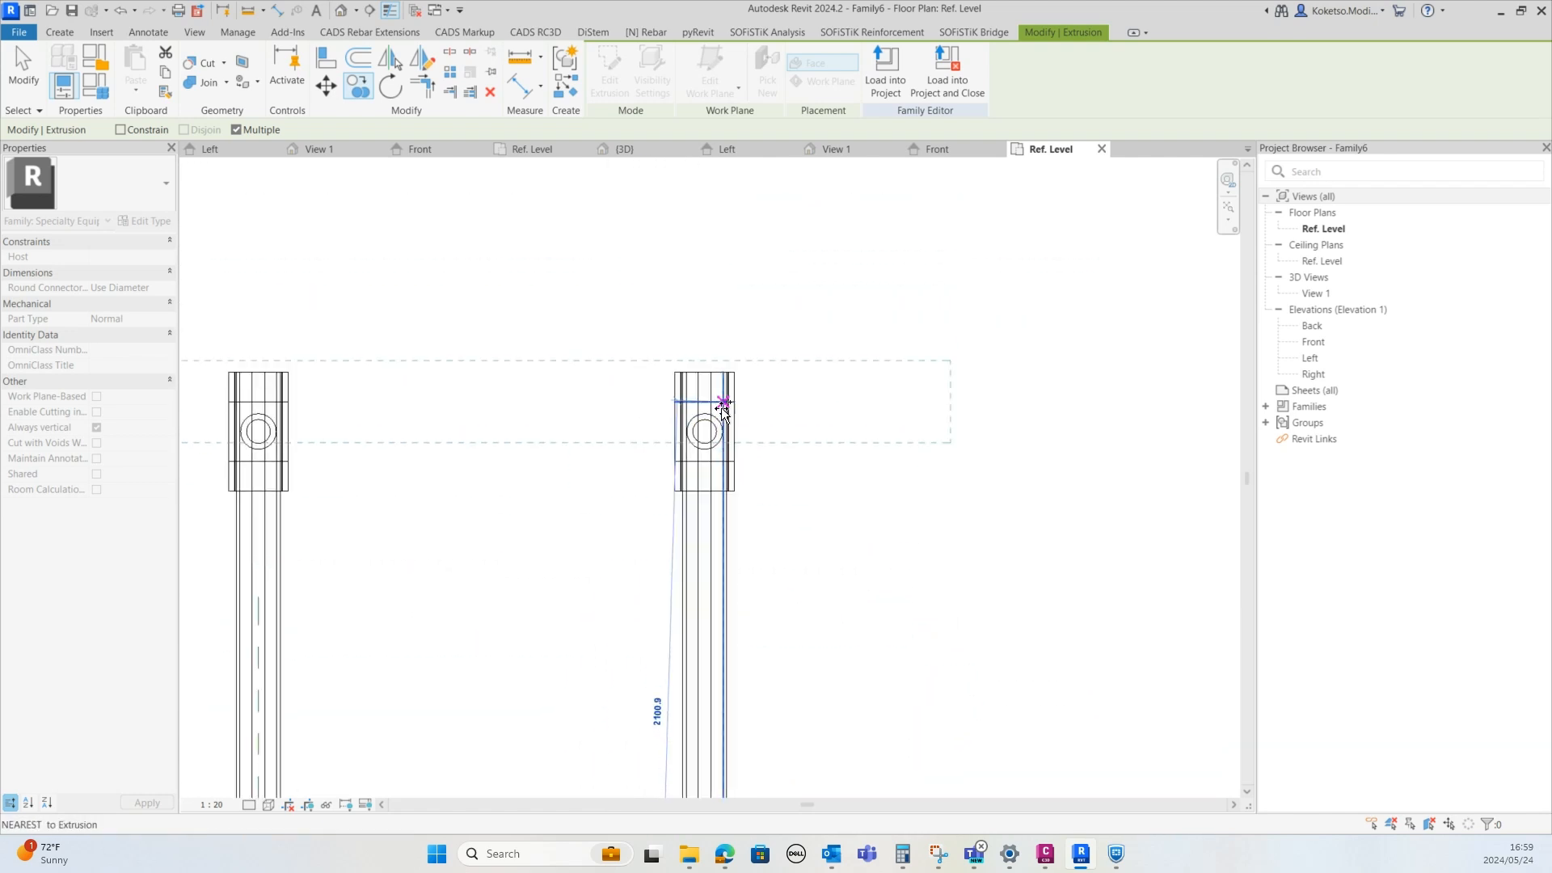
scroll(724, 404, up, 2)
click(690, 457)
scroll(711, 485, down, 4)
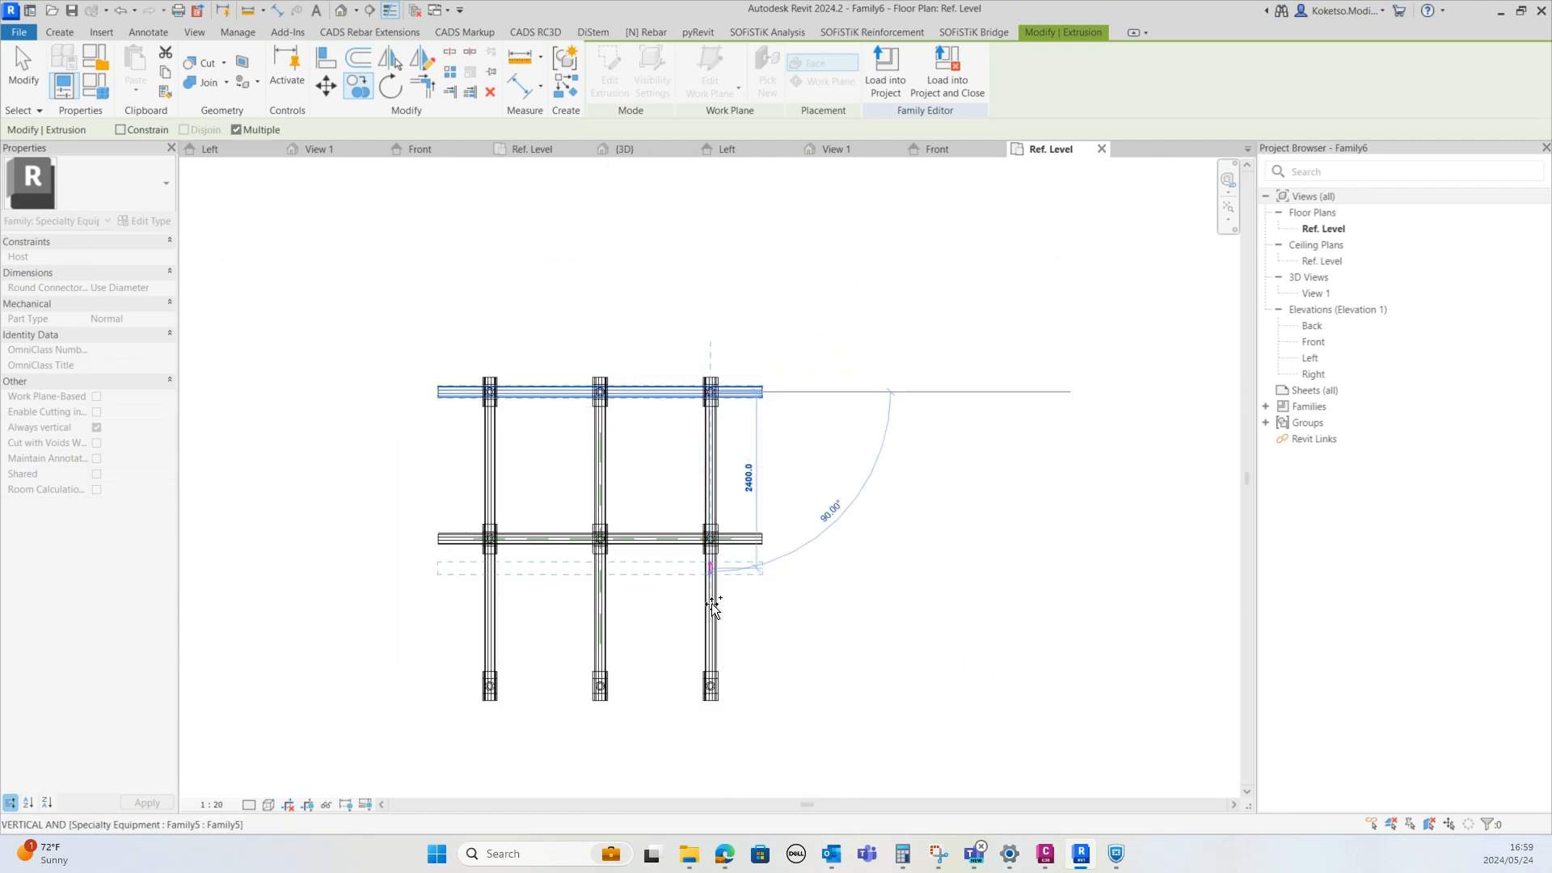
scroll(703, 590, up, 3)
click(724, 455)
scroll(727, 485, down, 5)
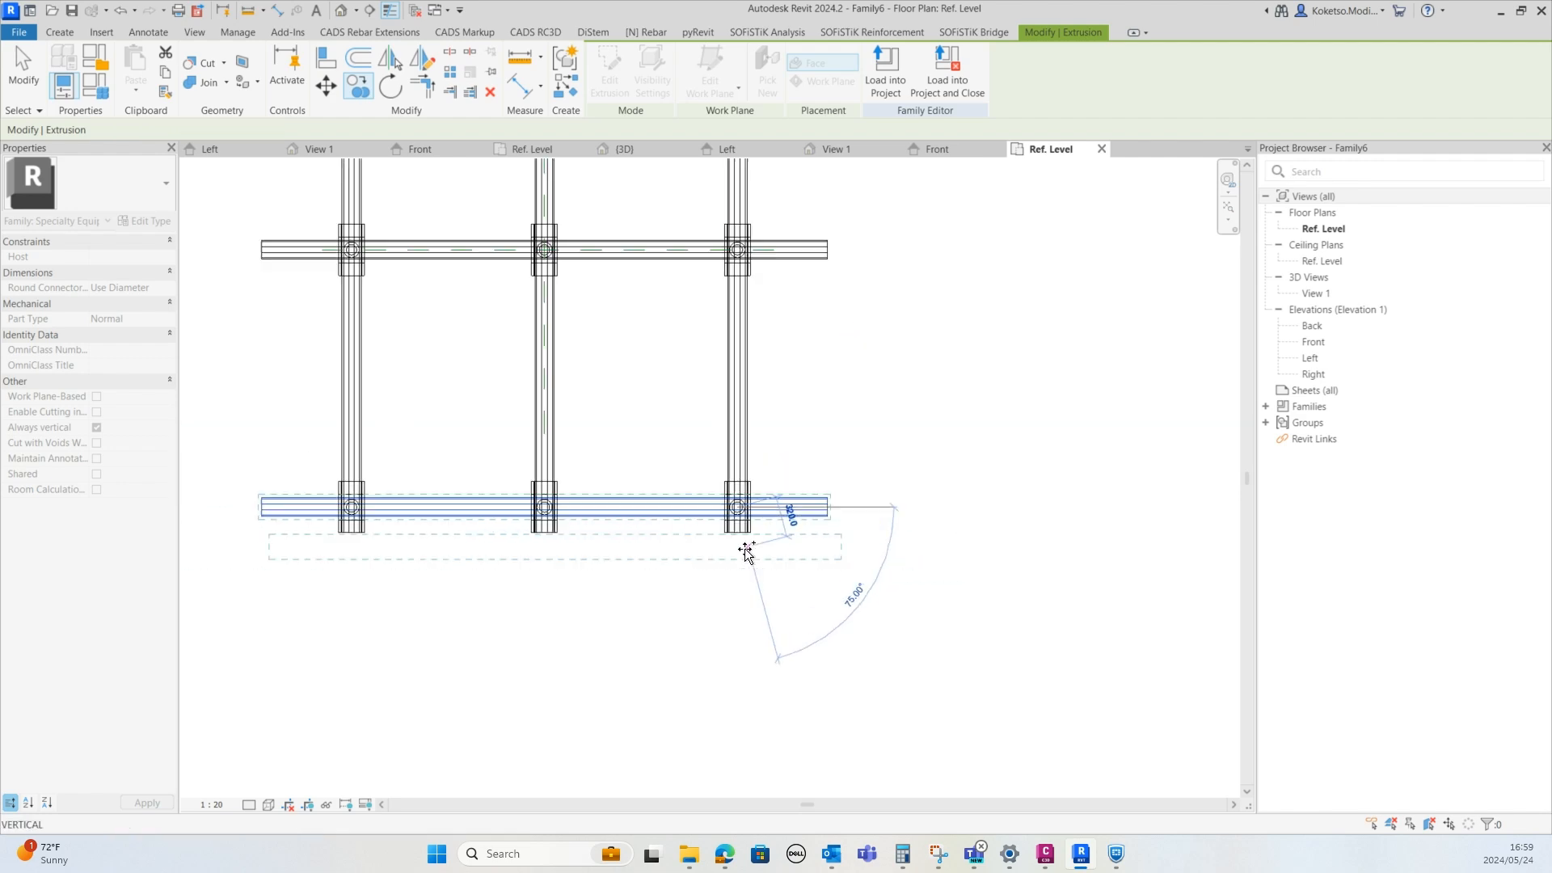
key(Escape)
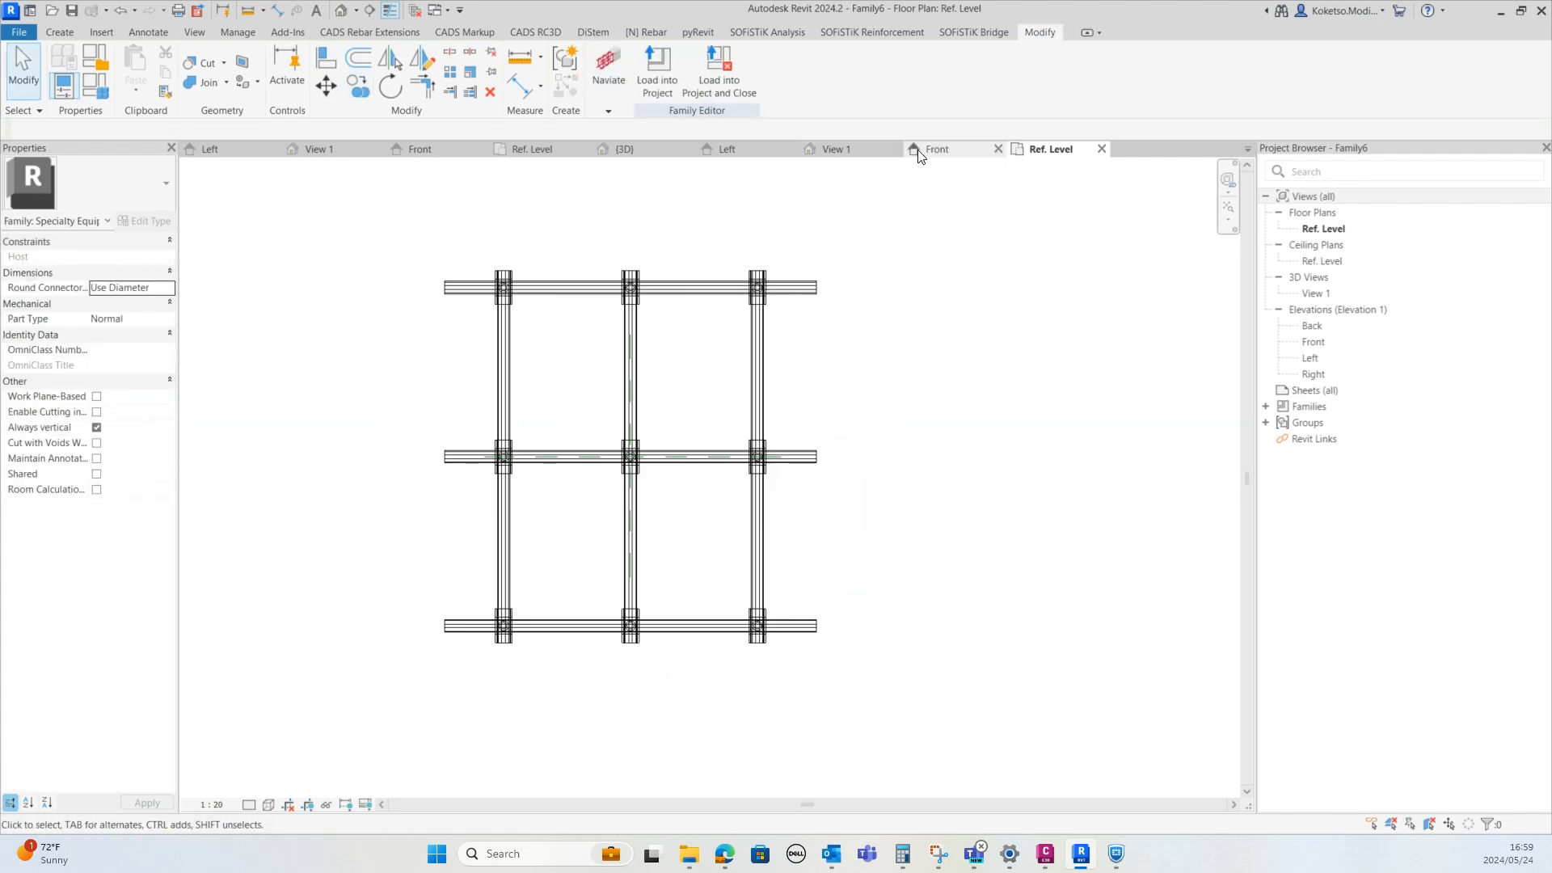
Array the end crosswise beam into 4 beams spanning from the end row of posts to the middle row
click(857, 151)
shift+middle_drag(1020, 418, 728, 614)
shift+middle_drag(529, 508, 628, 558)
click(628, 558)
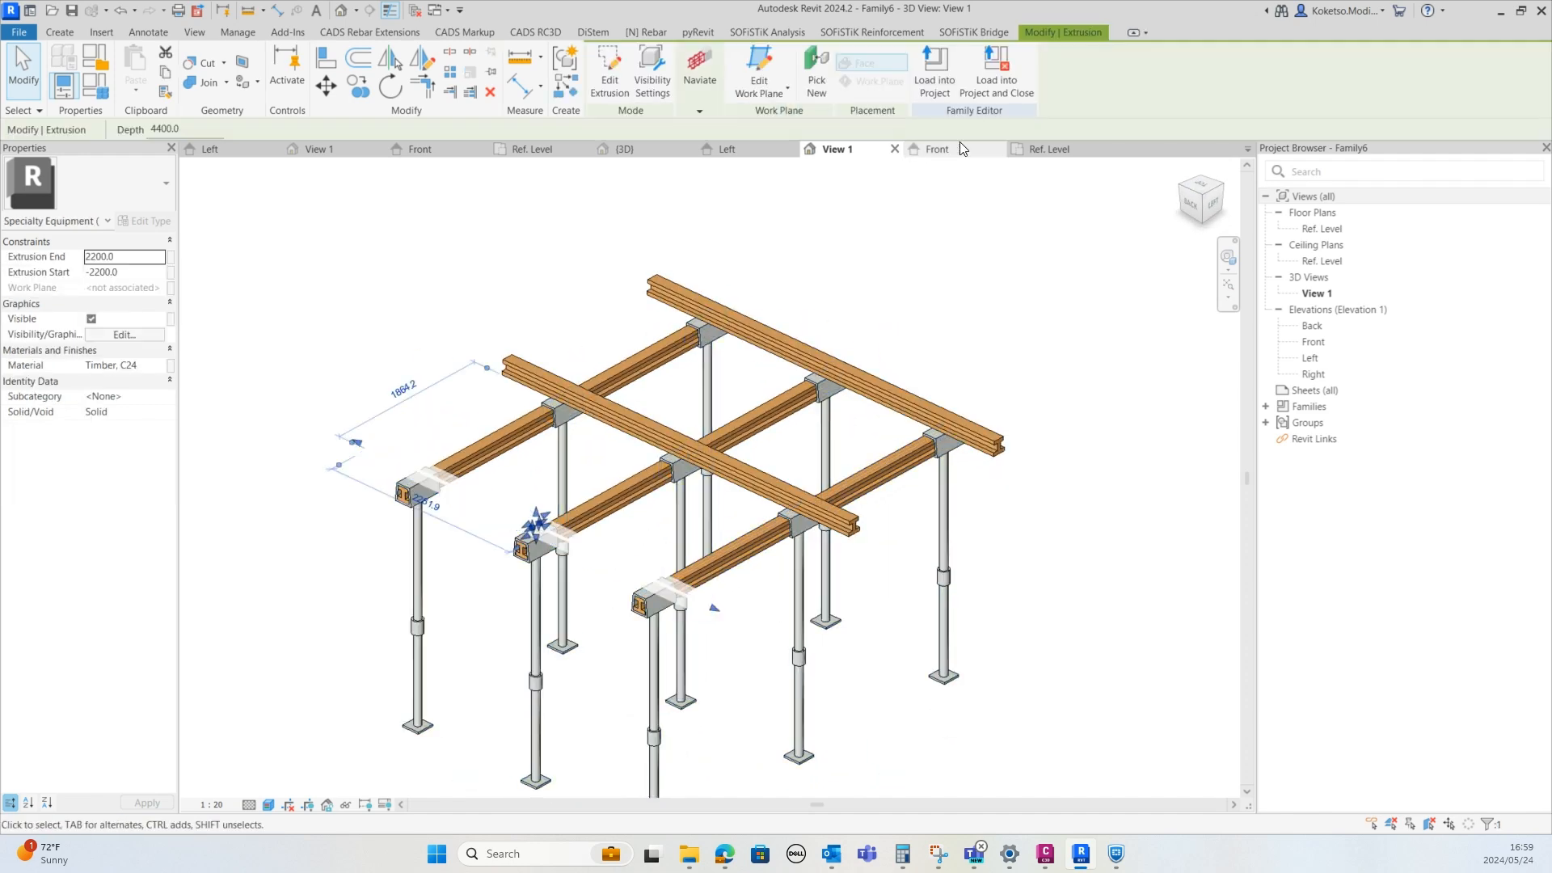
click(1045, 149)
middle_drag(707, 412, 733, 636)
scroll(712, 391, up, 2)
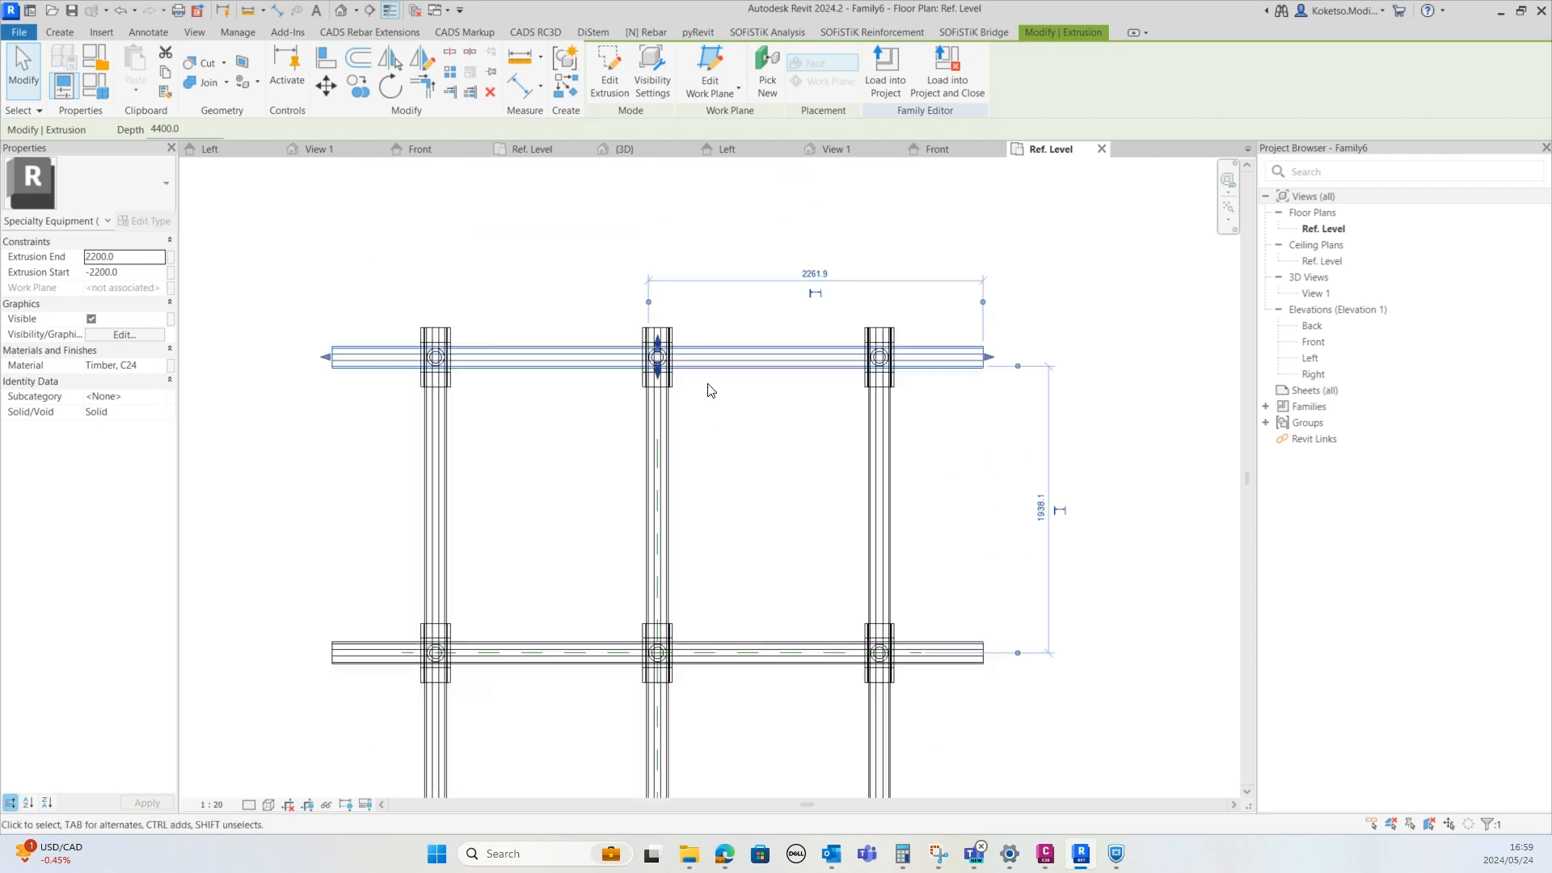
middle_drag(640, 313, 694, 278)
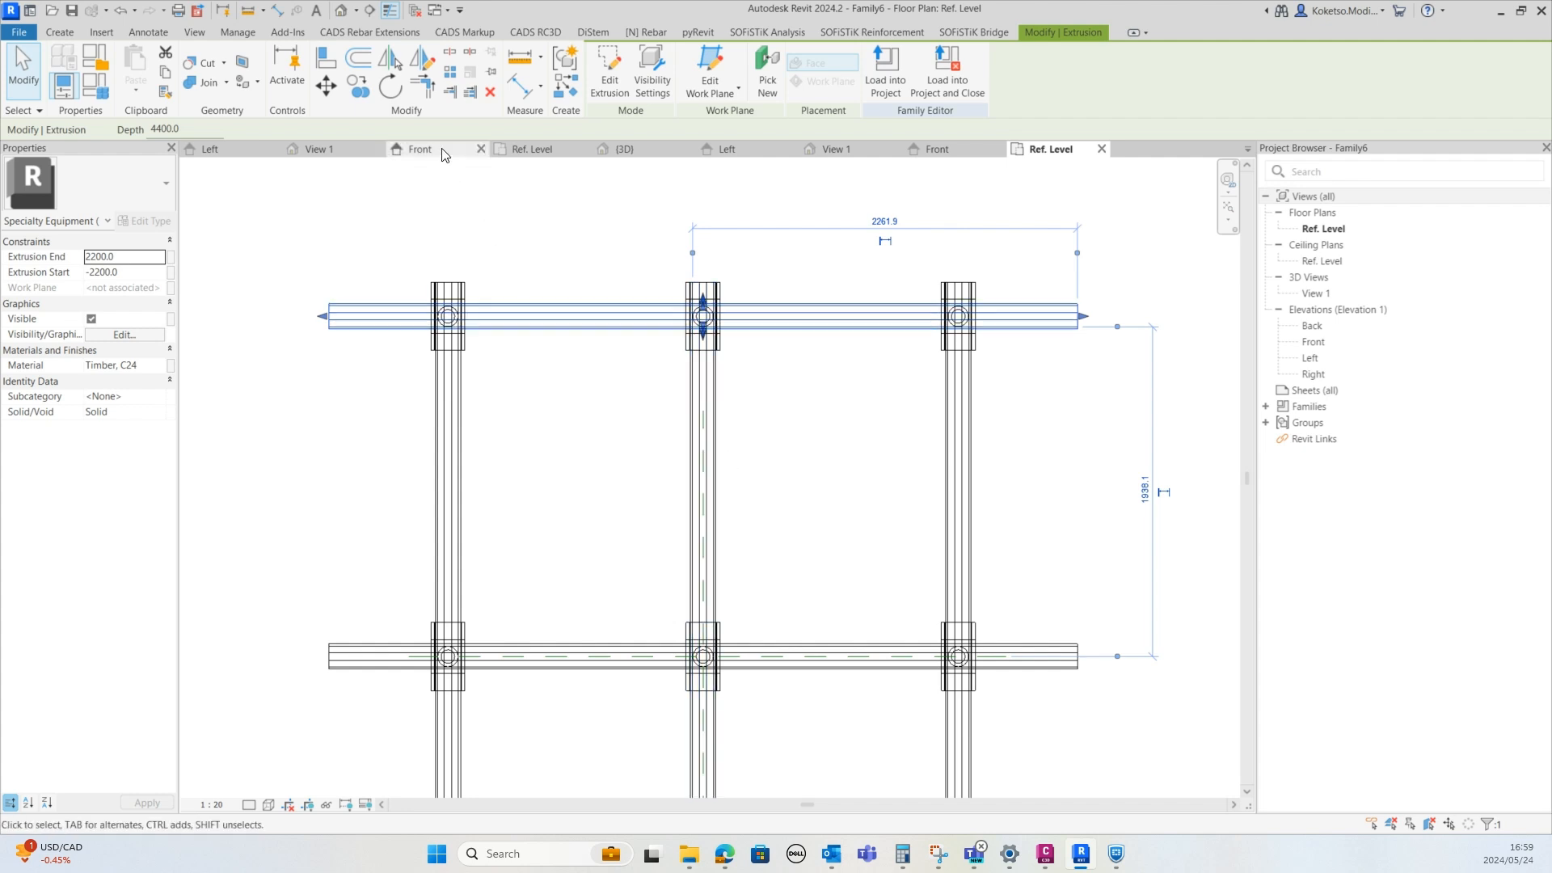
click(450, 75)
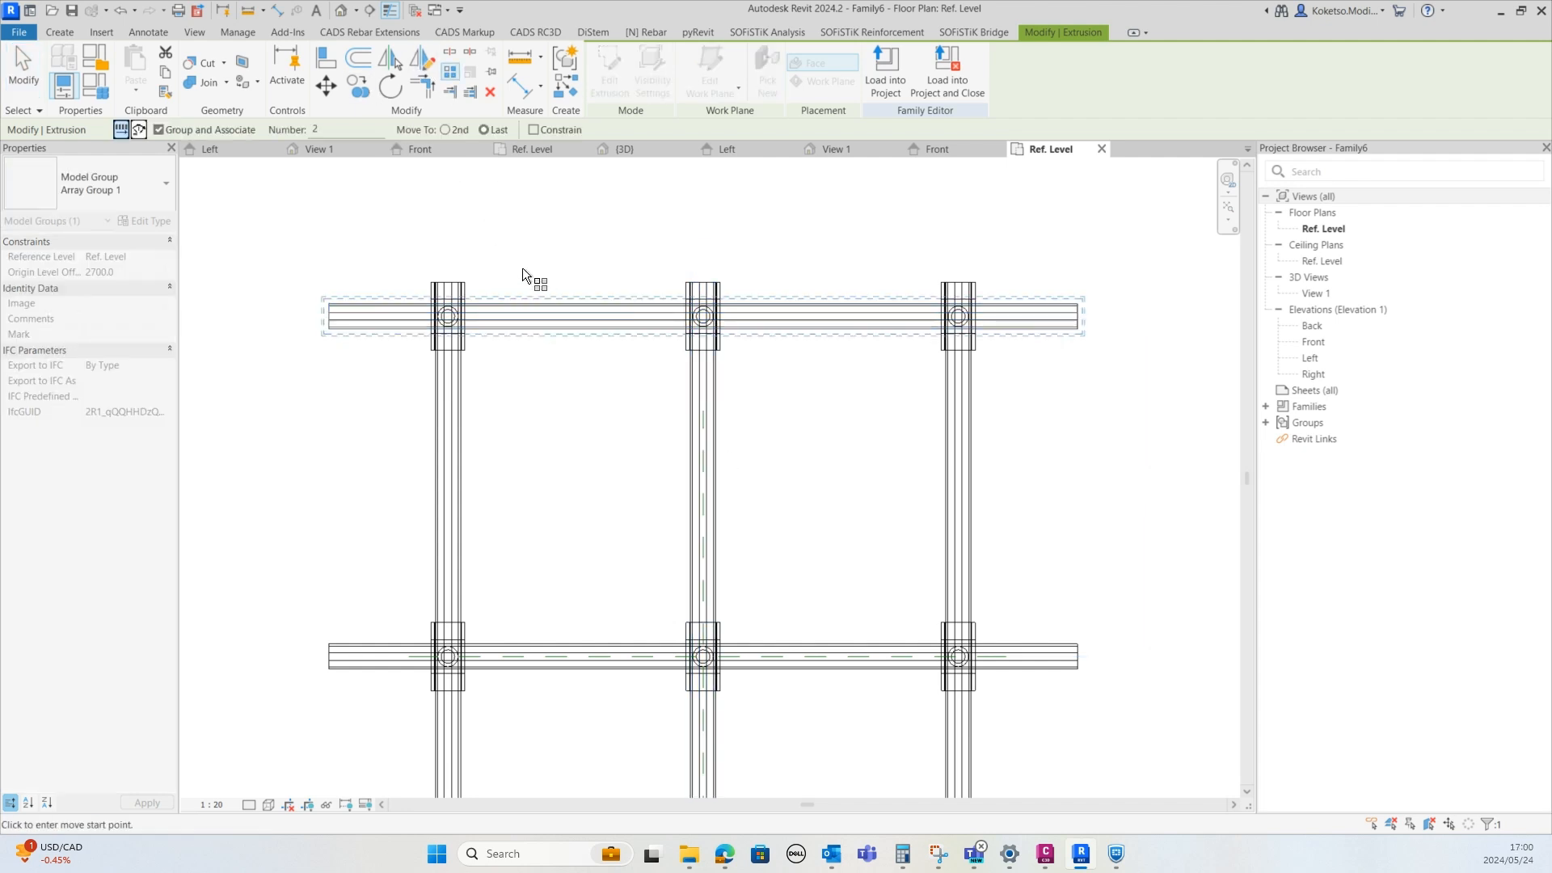
scroll(445, 315, up, 3)
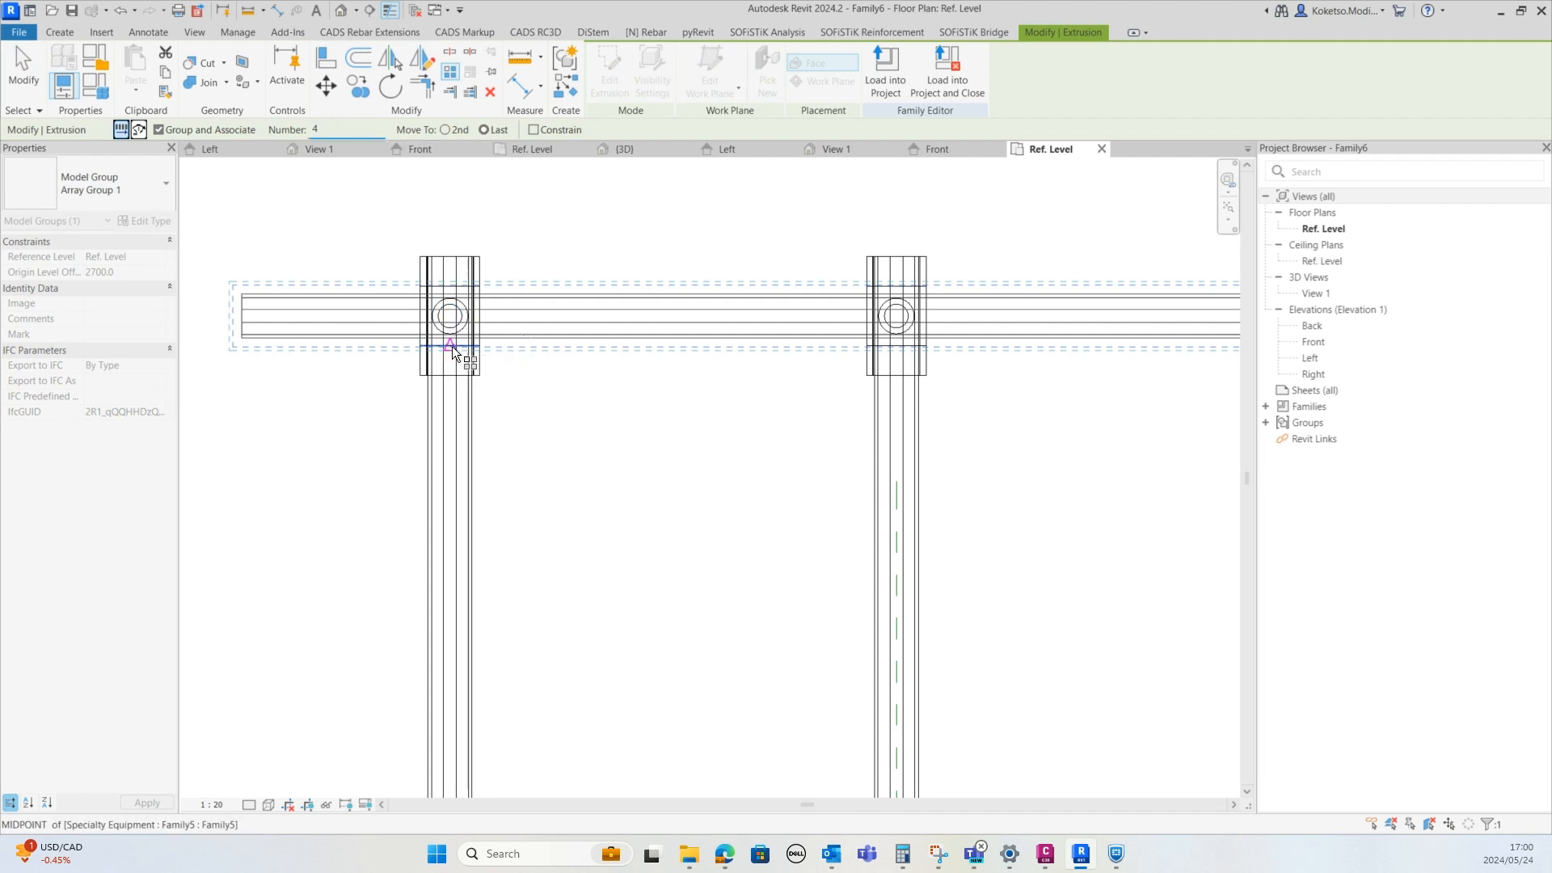
scroll(455, 327, up, 4)
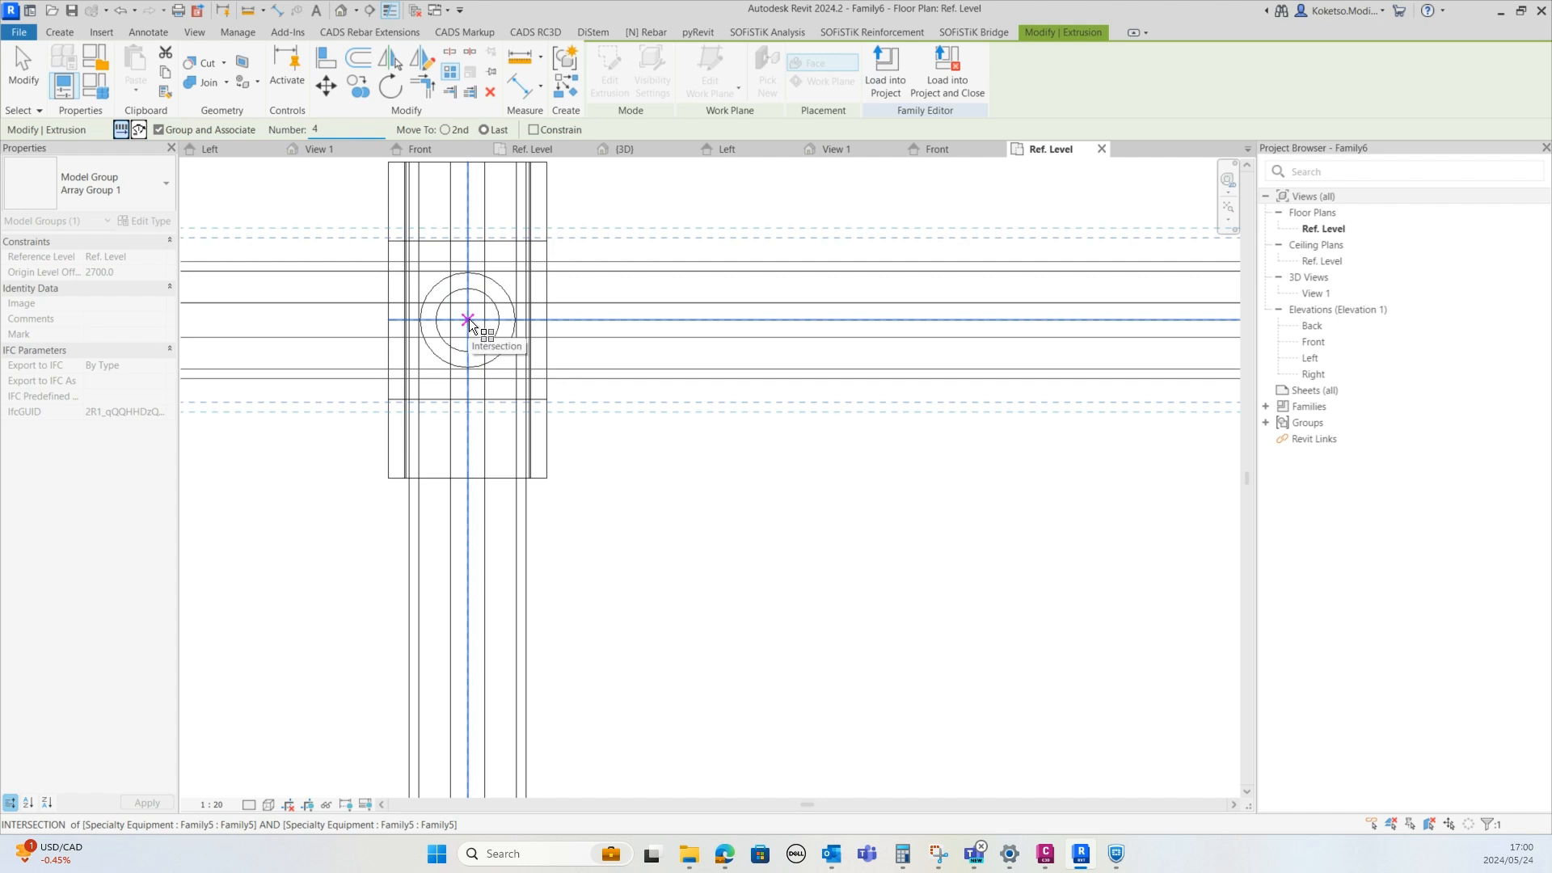
click(468, 320)
scroll(468, 320, down, 8)
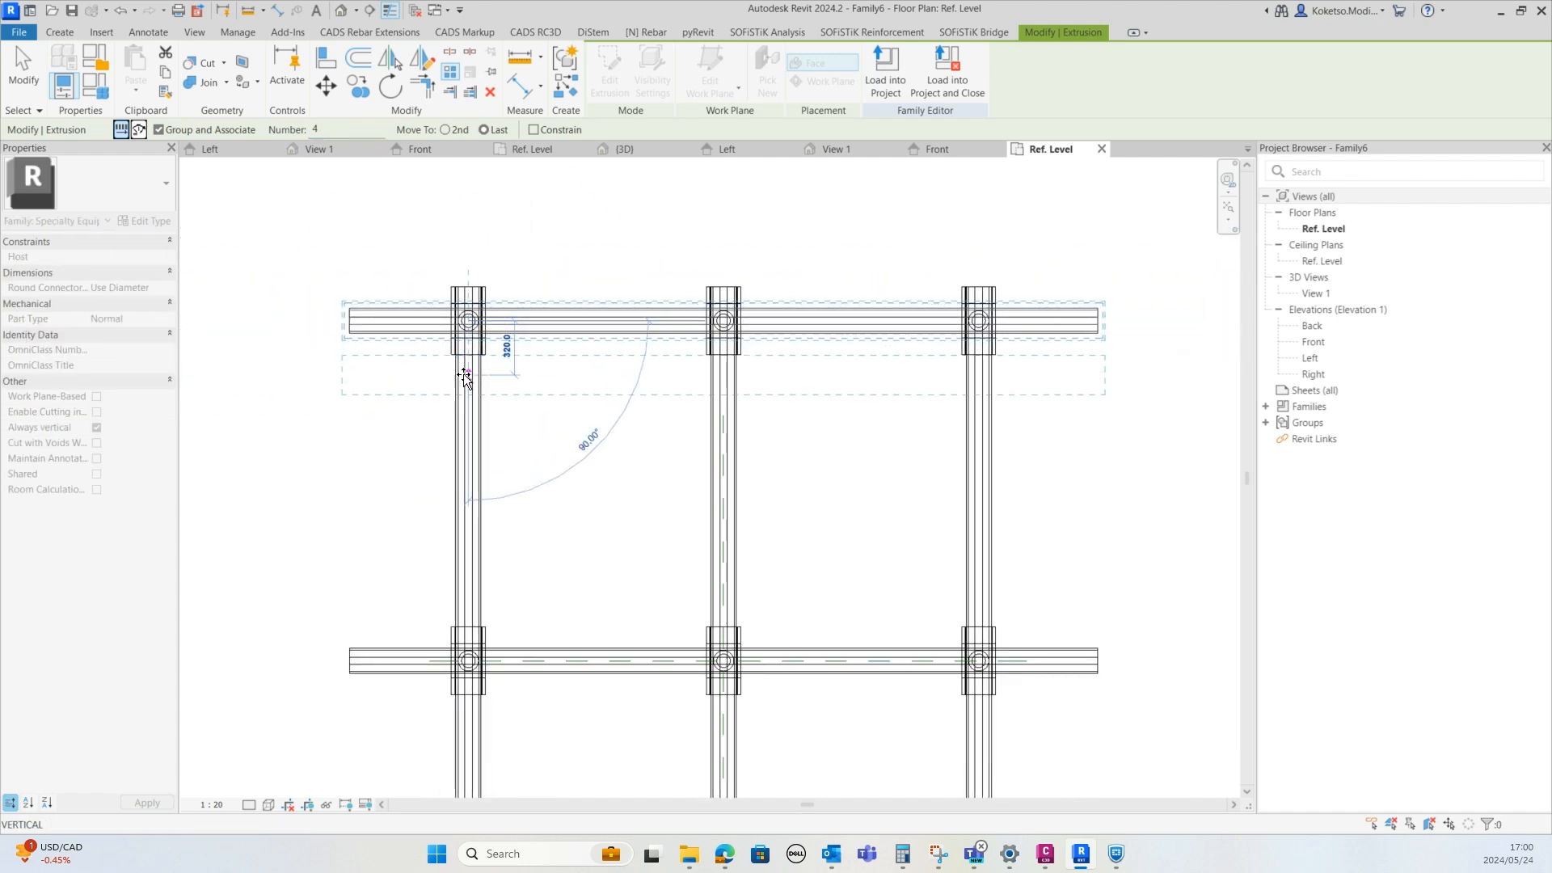
middle_drag(466, 398, 494, 255)
scroll(495, 316, up, 1)
scroll(494, 536, up, 5)
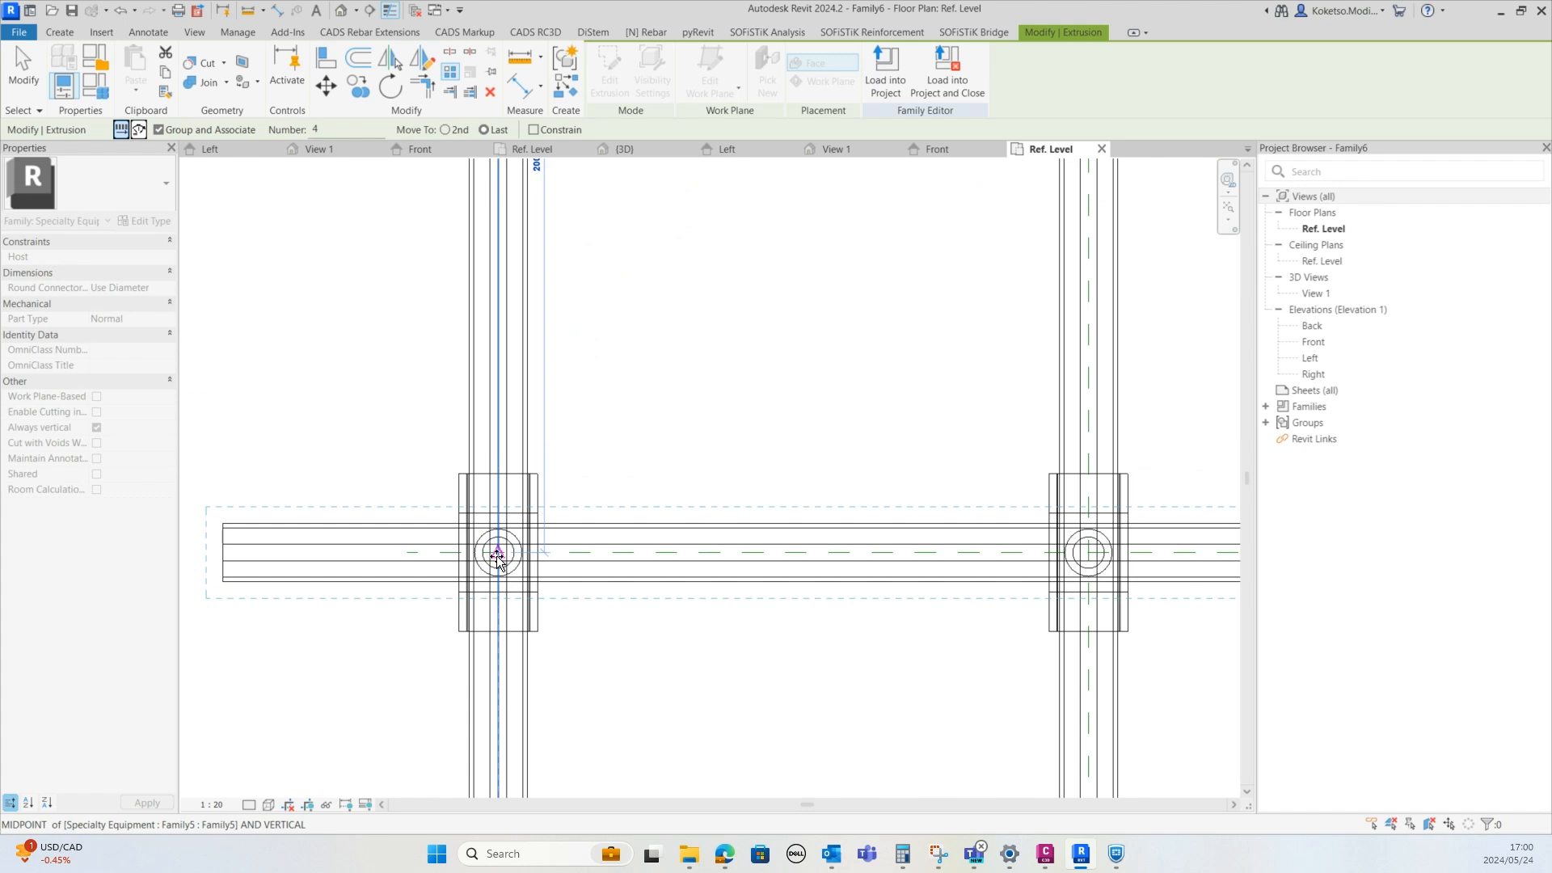
click(498, 553)
scroll(493, 587, down, 6)
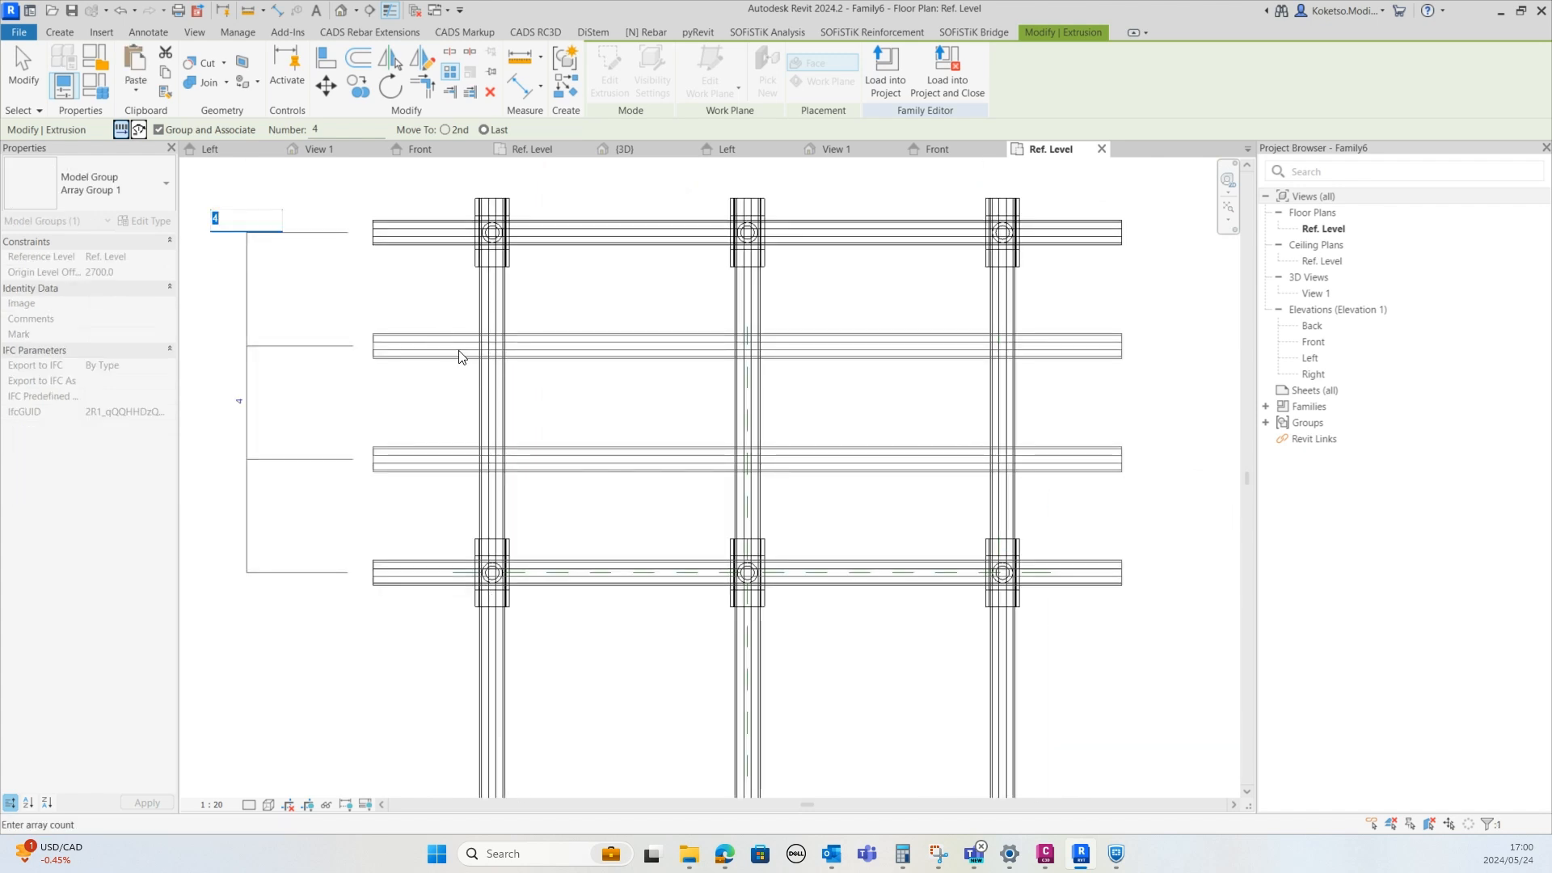
key(Return)
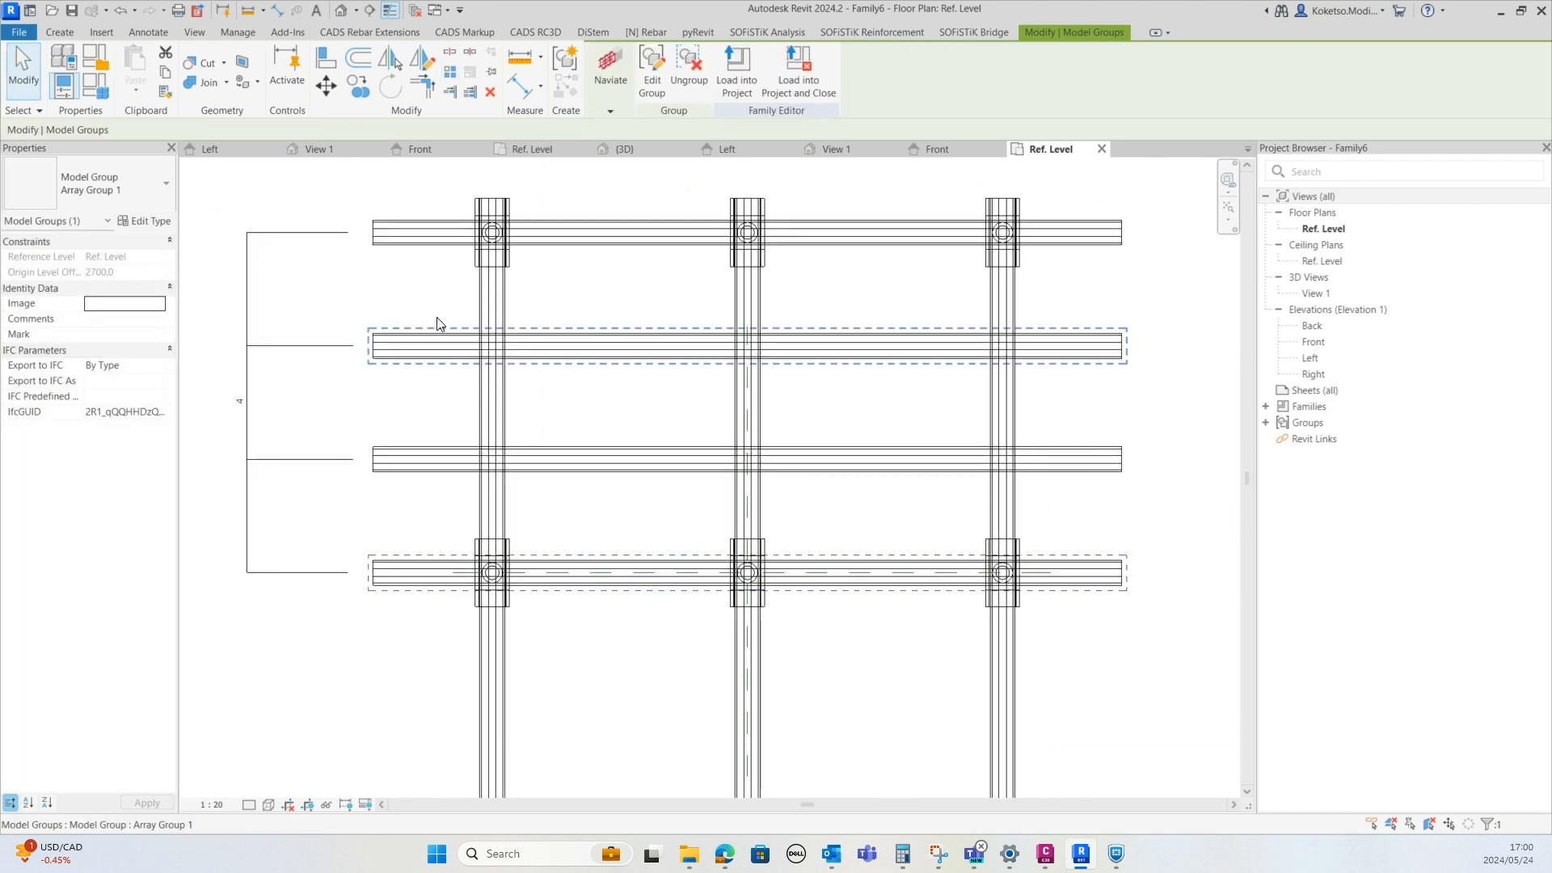
In the 3D view, set the crosswise beam array's count to 4
key(Escape)
click(936, 149)
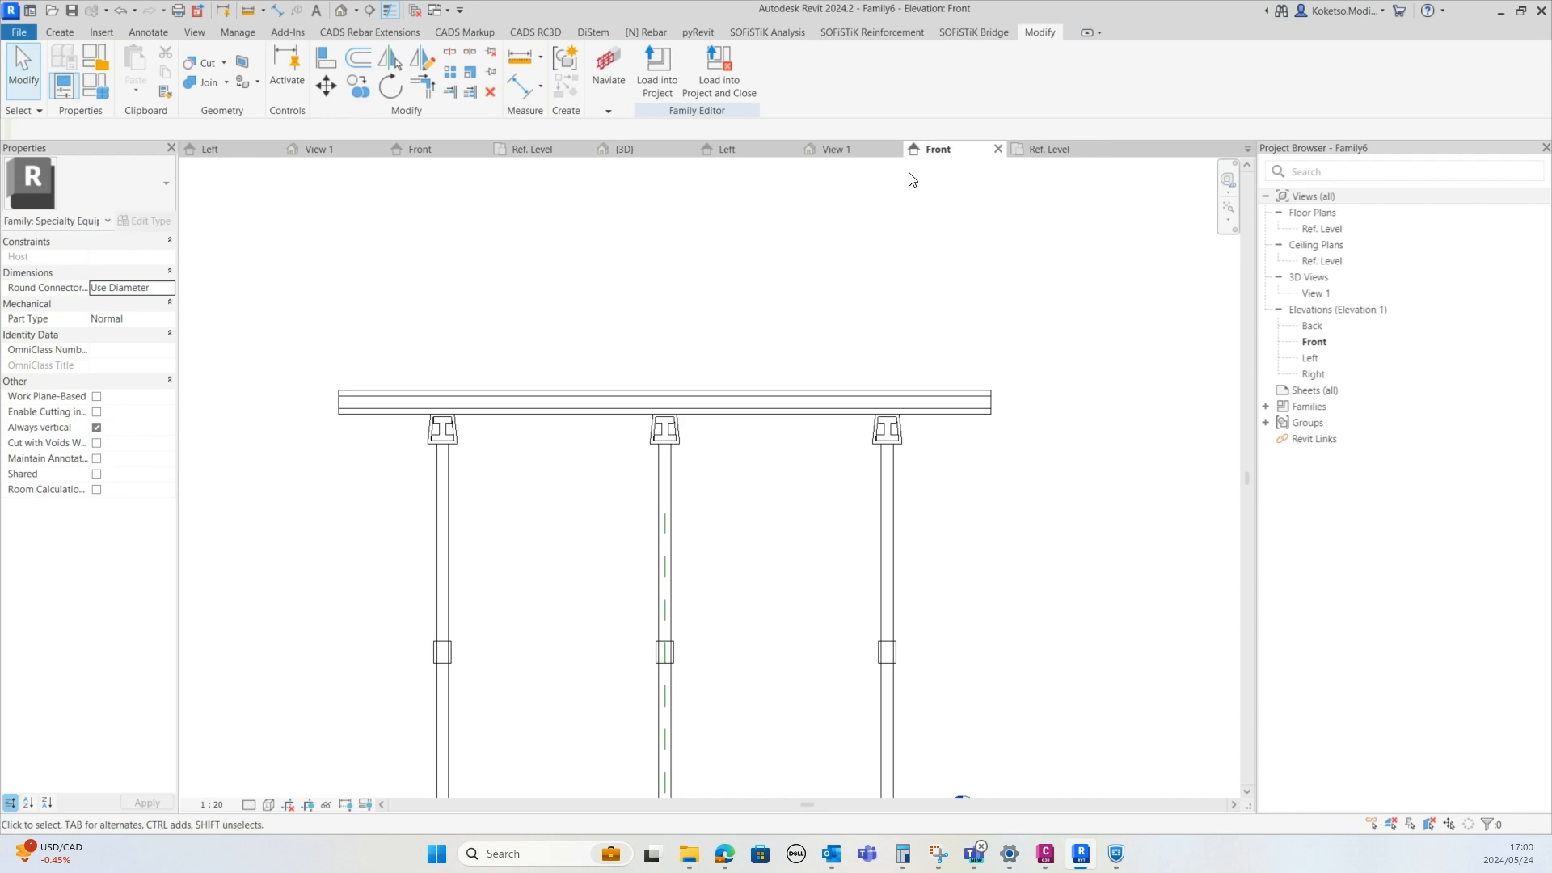
click(835, 154)
shift+middle_drag(657, 364, 640, 525)
click(829, 535)
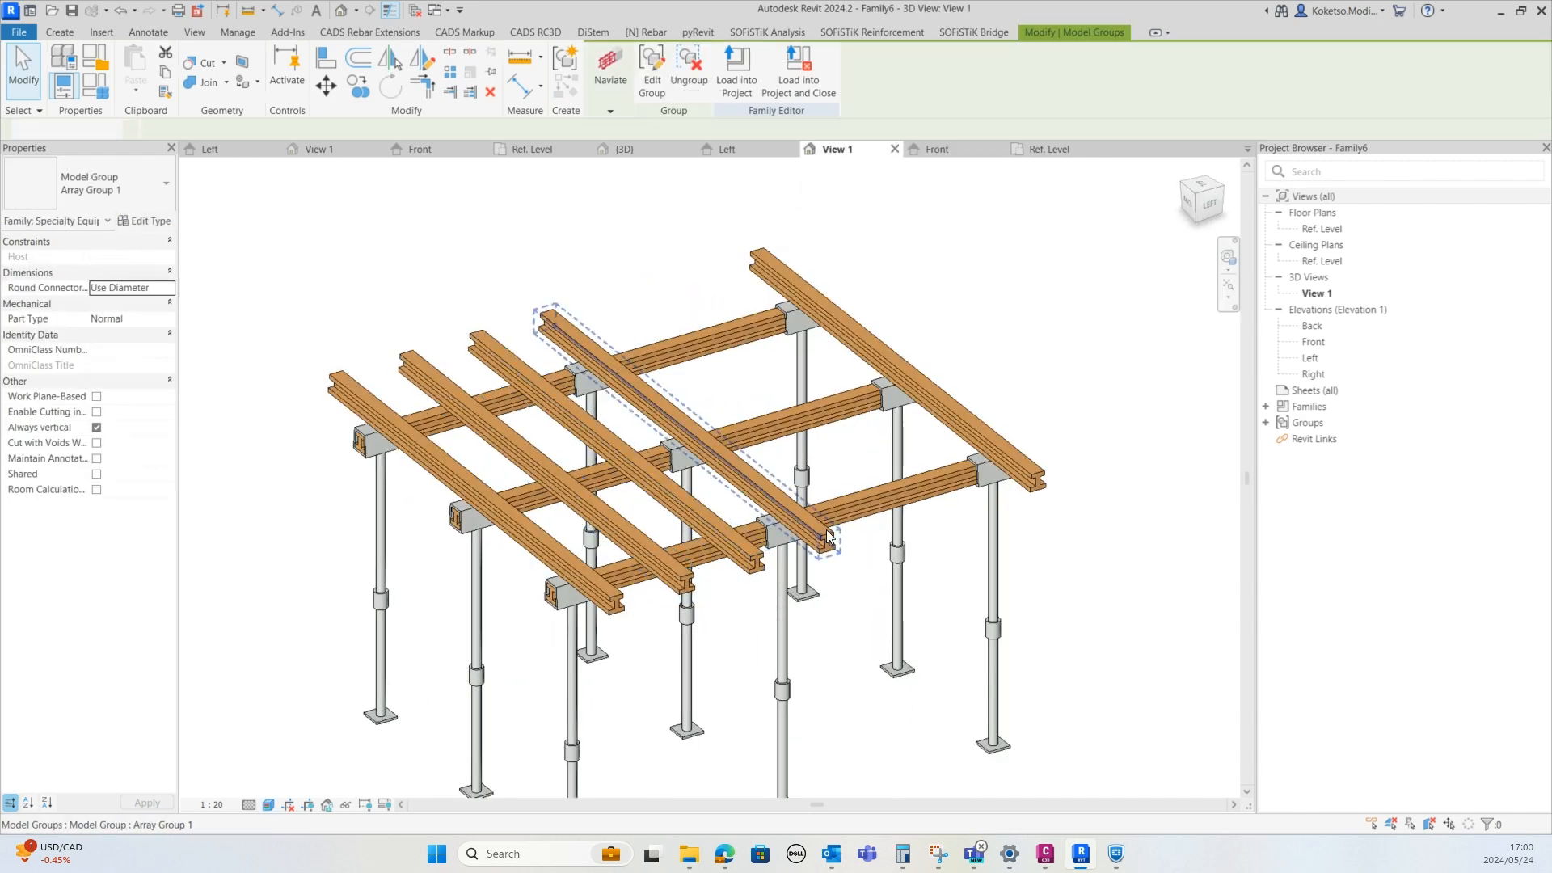
shift+middle_drag(805, 562, 900, 547)
key(Escape)
click(755, 553)
scroll(753, 555, up, 2)
scroll(752, 555, up, 2)
scroll(899, 545, down, 1)
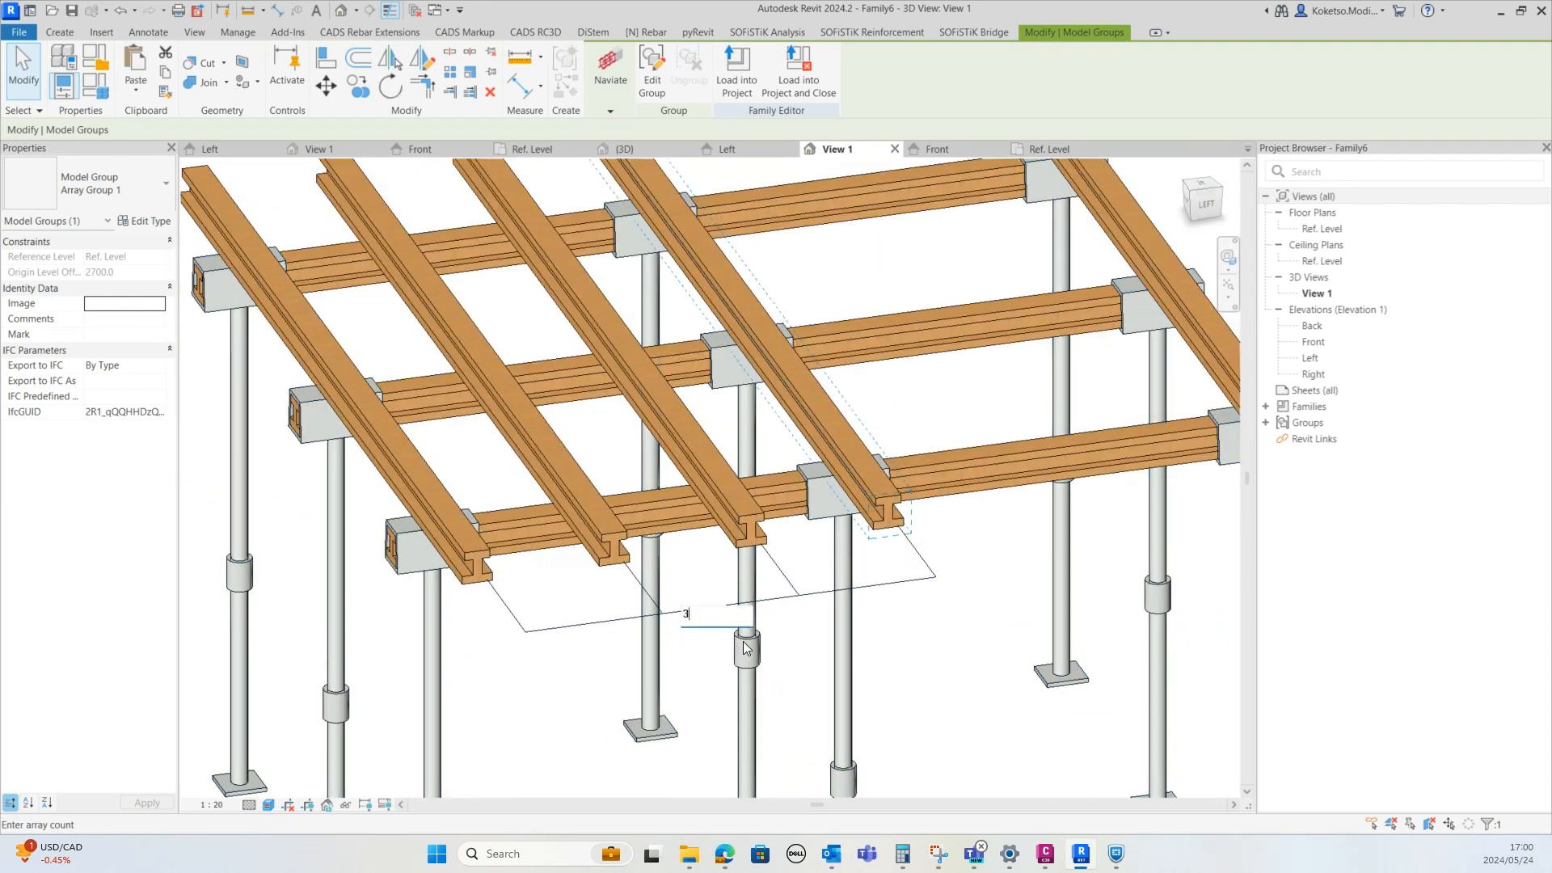
key(Return)
click(733, 619)
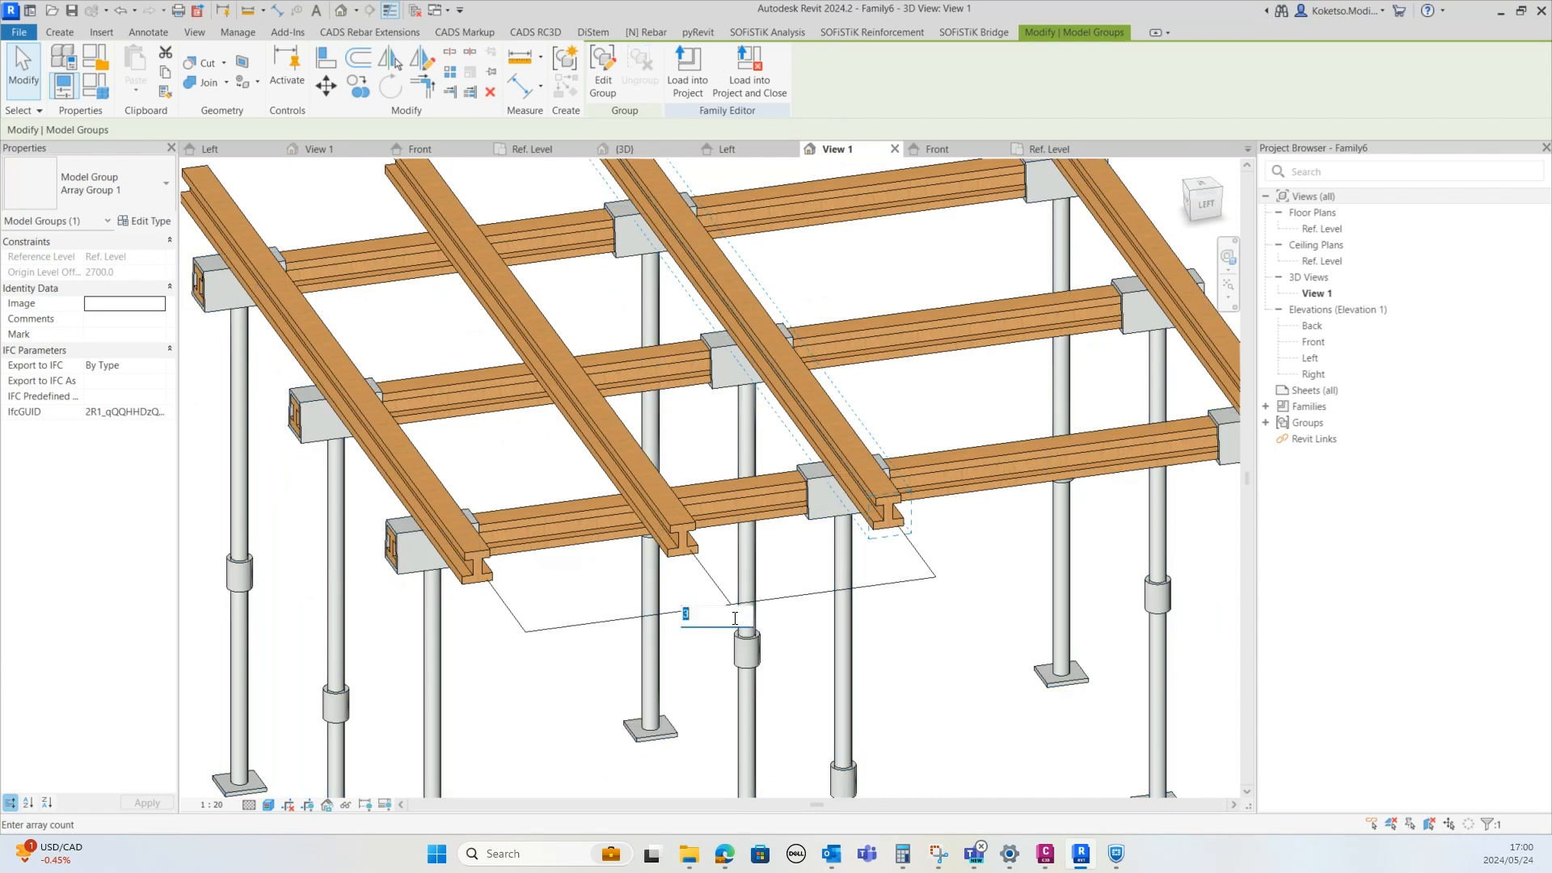
text(4)
key(Return)
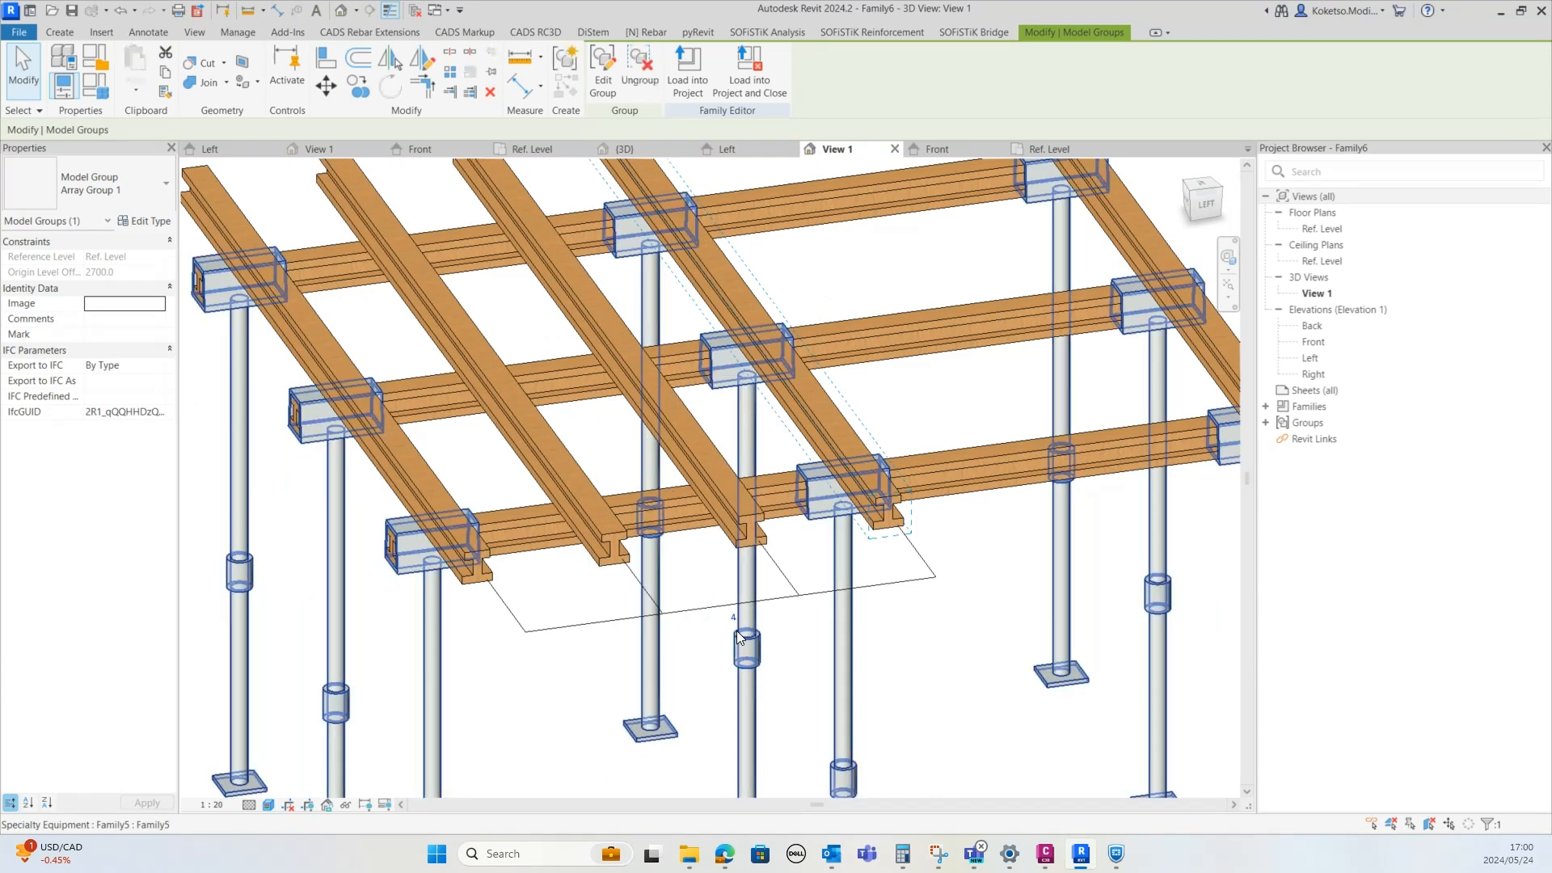
scroll(734, 626, down, 2)
scroll(687, 574, up, 3)
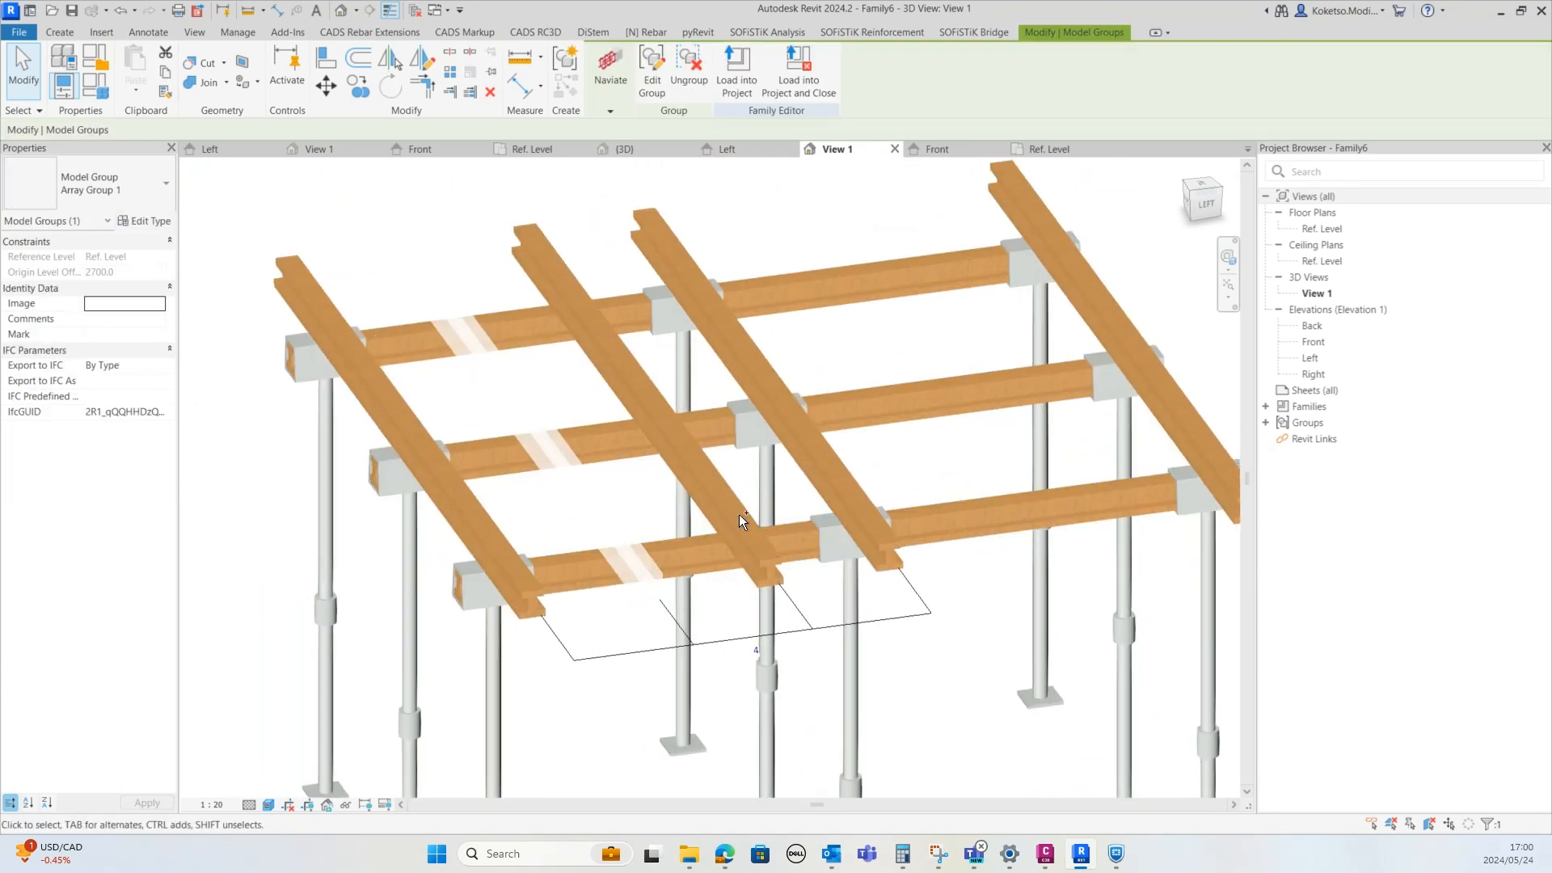
Copy the two intermediate crosswise beams into the span between the middle and far rows of posts
ctrl+click(730, 519)
click(1051, 149)
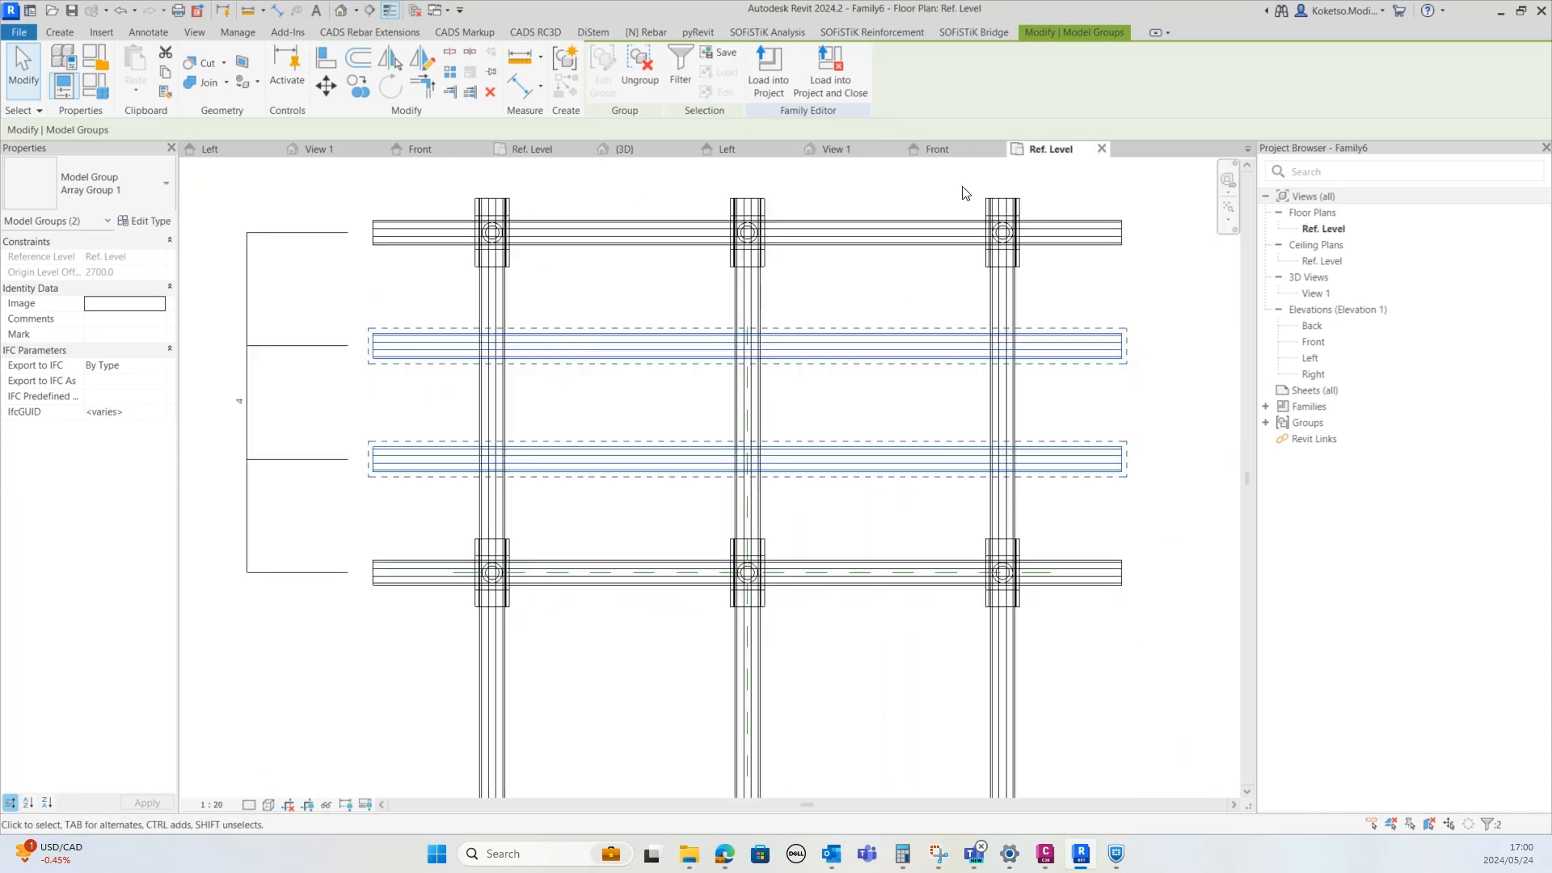
click(391, 61)
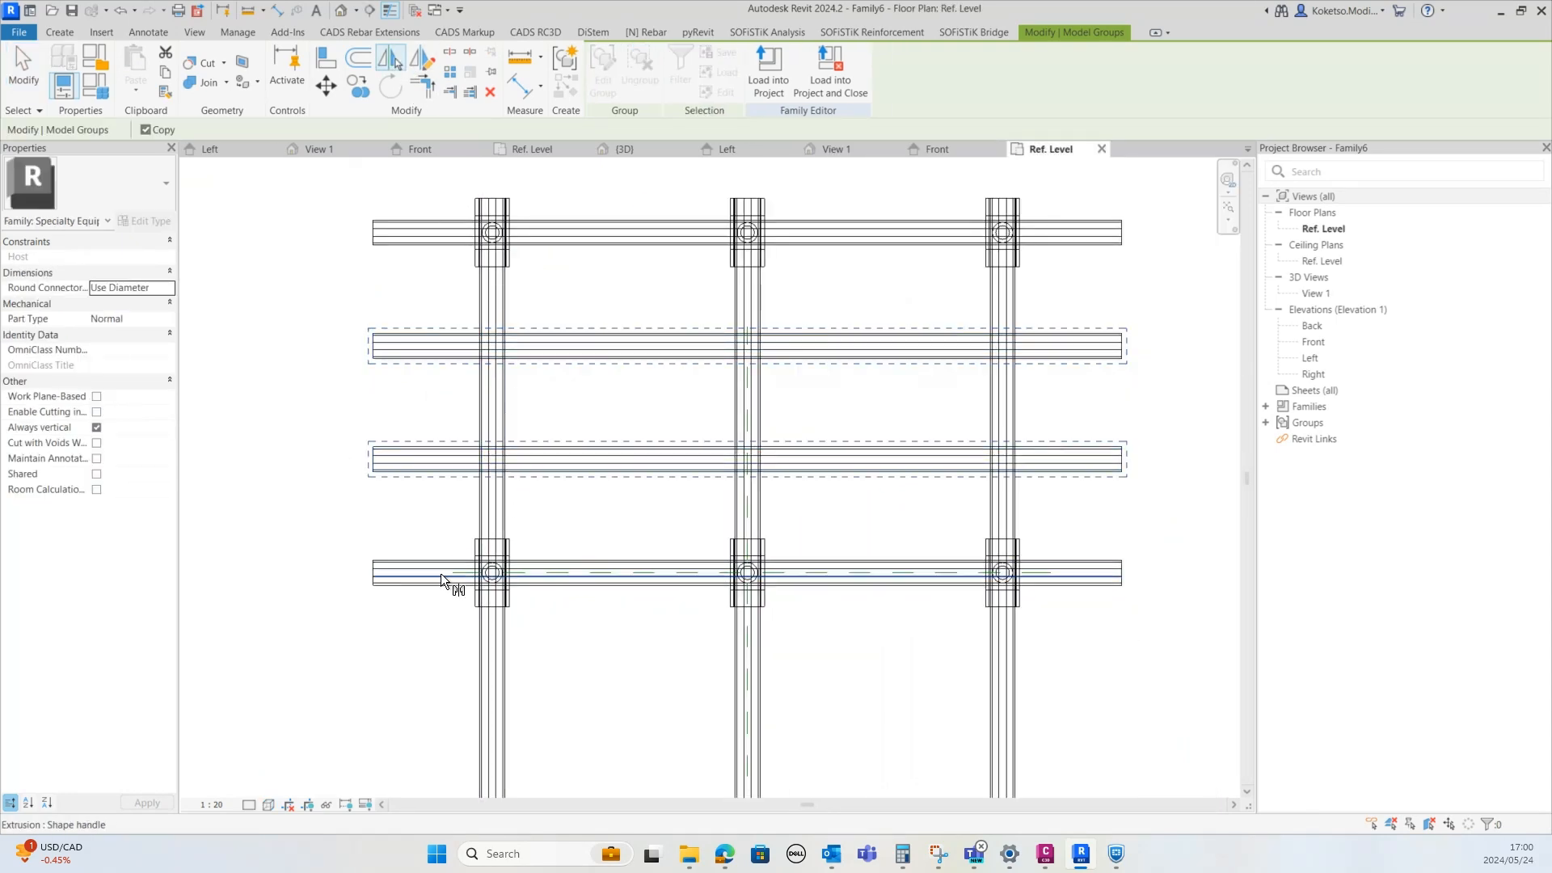
scroll(444, 576, up, 4)
click(458, 556)
scroll(460, 471, down, 5)
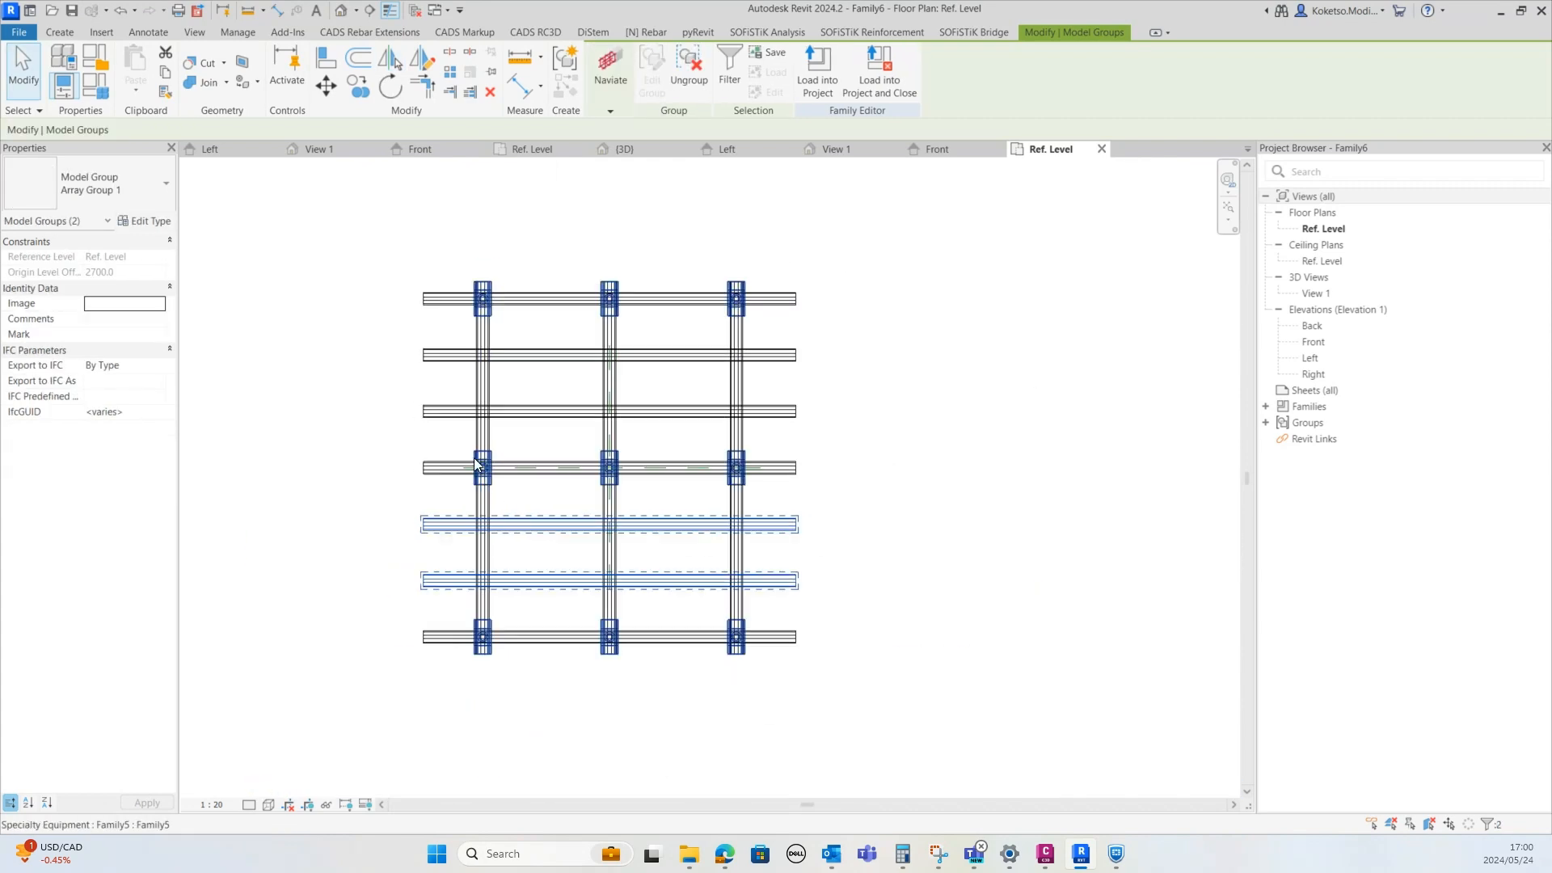
key(Escape)
Orbit the 3D view to inspect the completed beam grid
click(837, 149)
shift+middle_drag(706, 459, 917, 556)
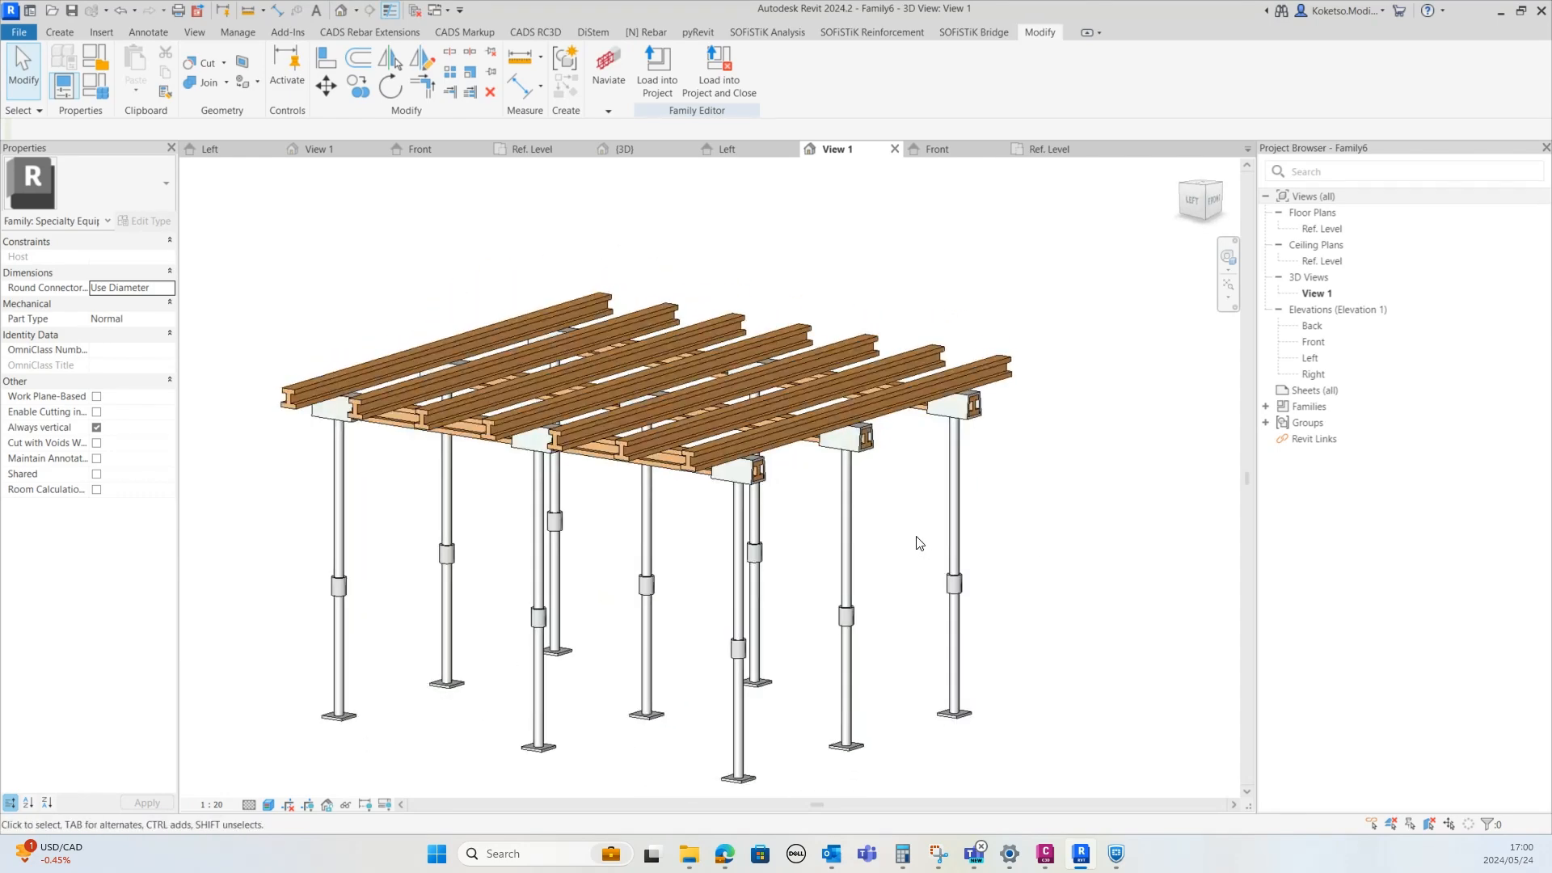
shift+middle_drag(928, 551, 918, 510)
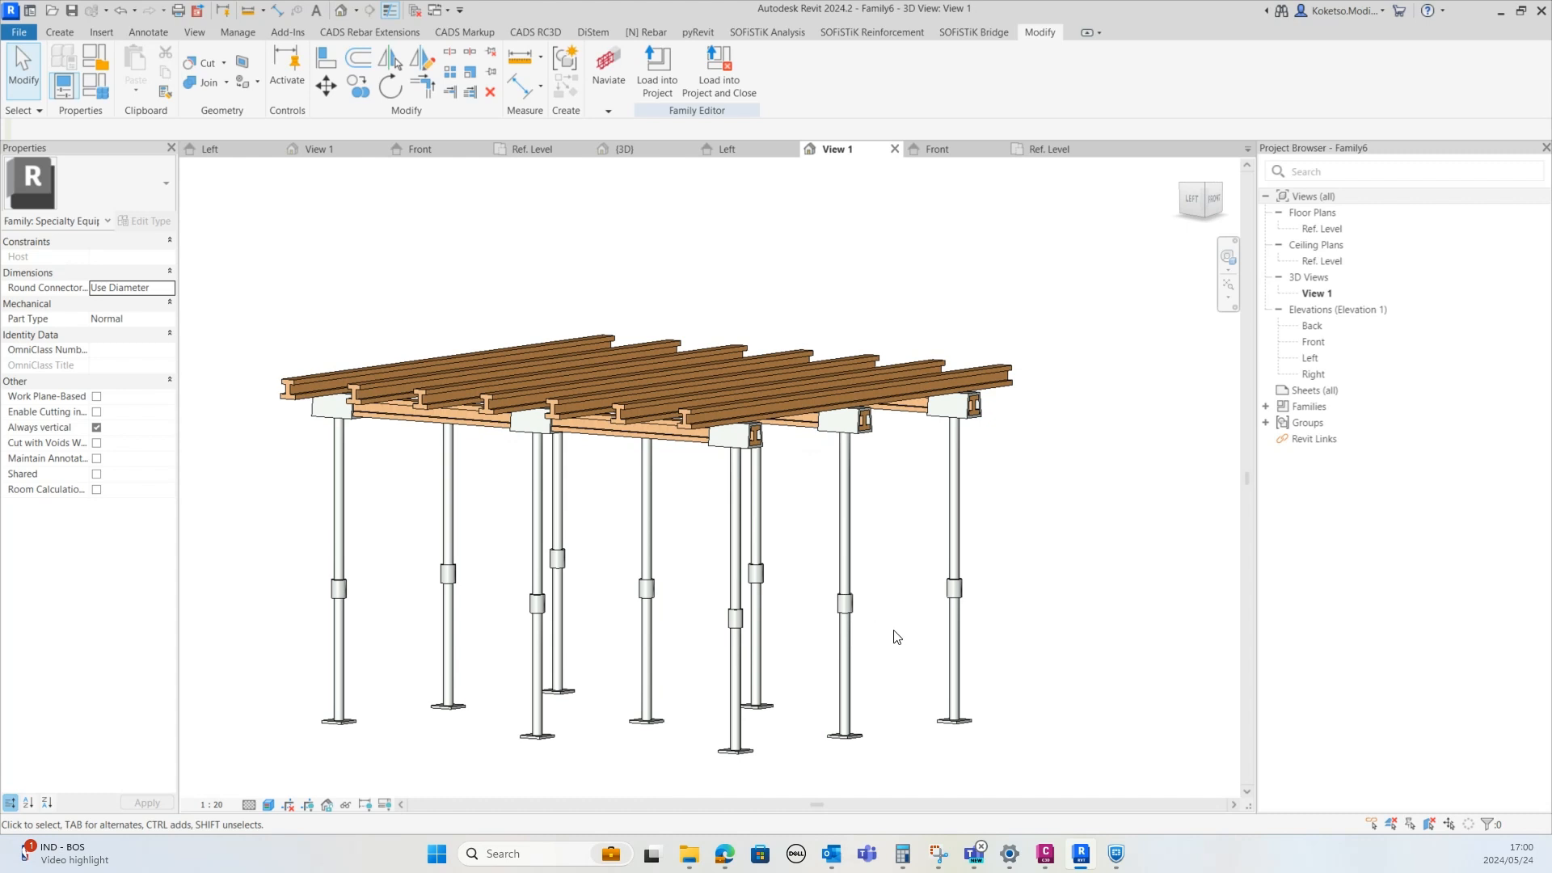
shift+middle_drag(896, 637, 814, 569)
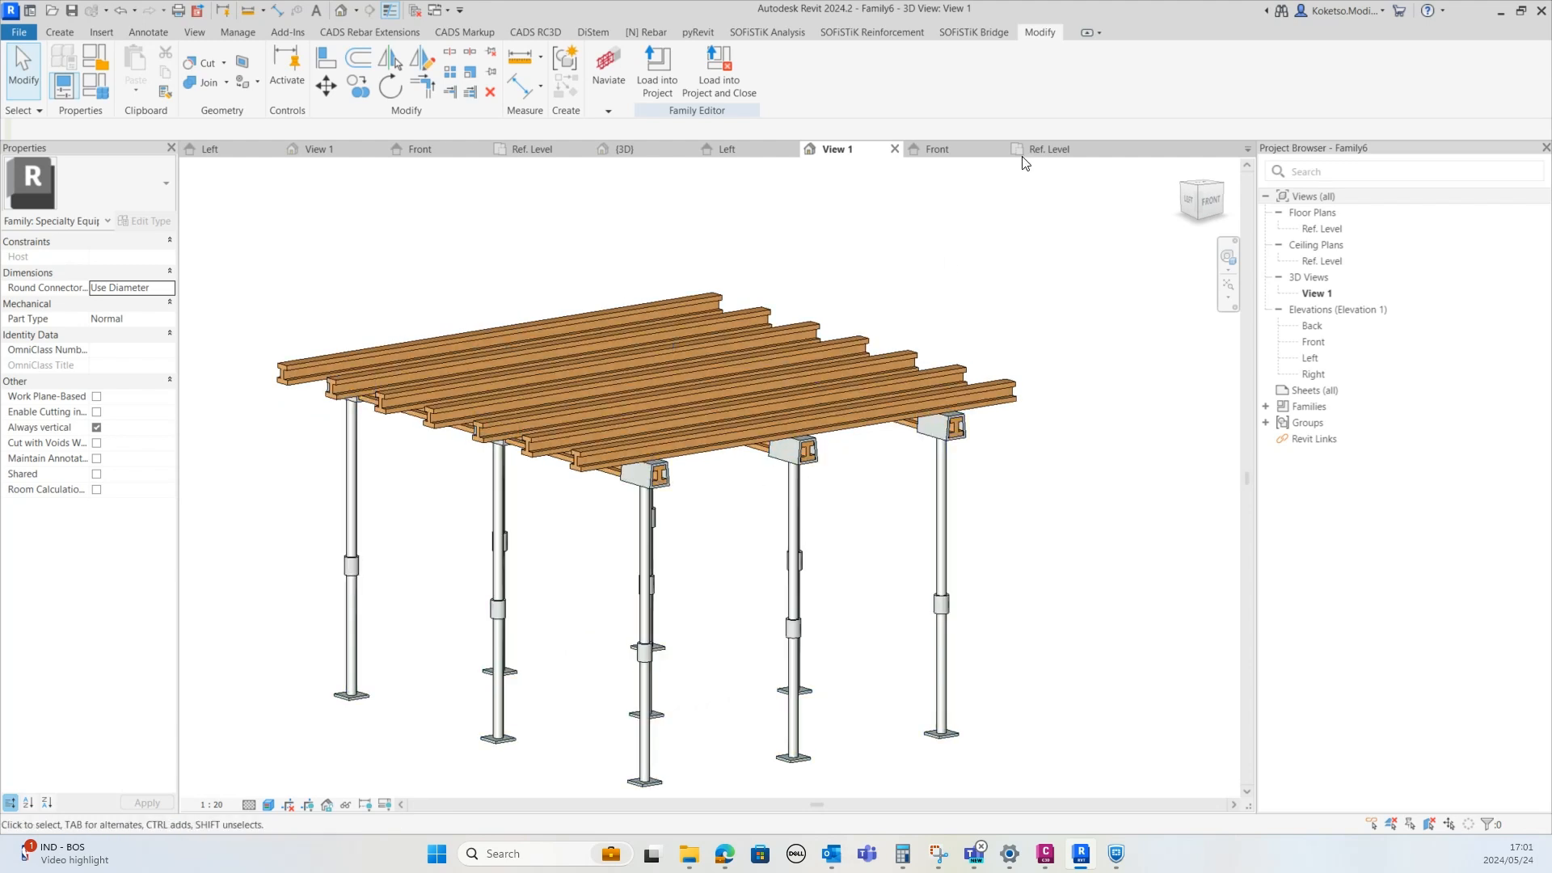
Set the reference level plan's visual style to Hidden Line
click(1043, 151)
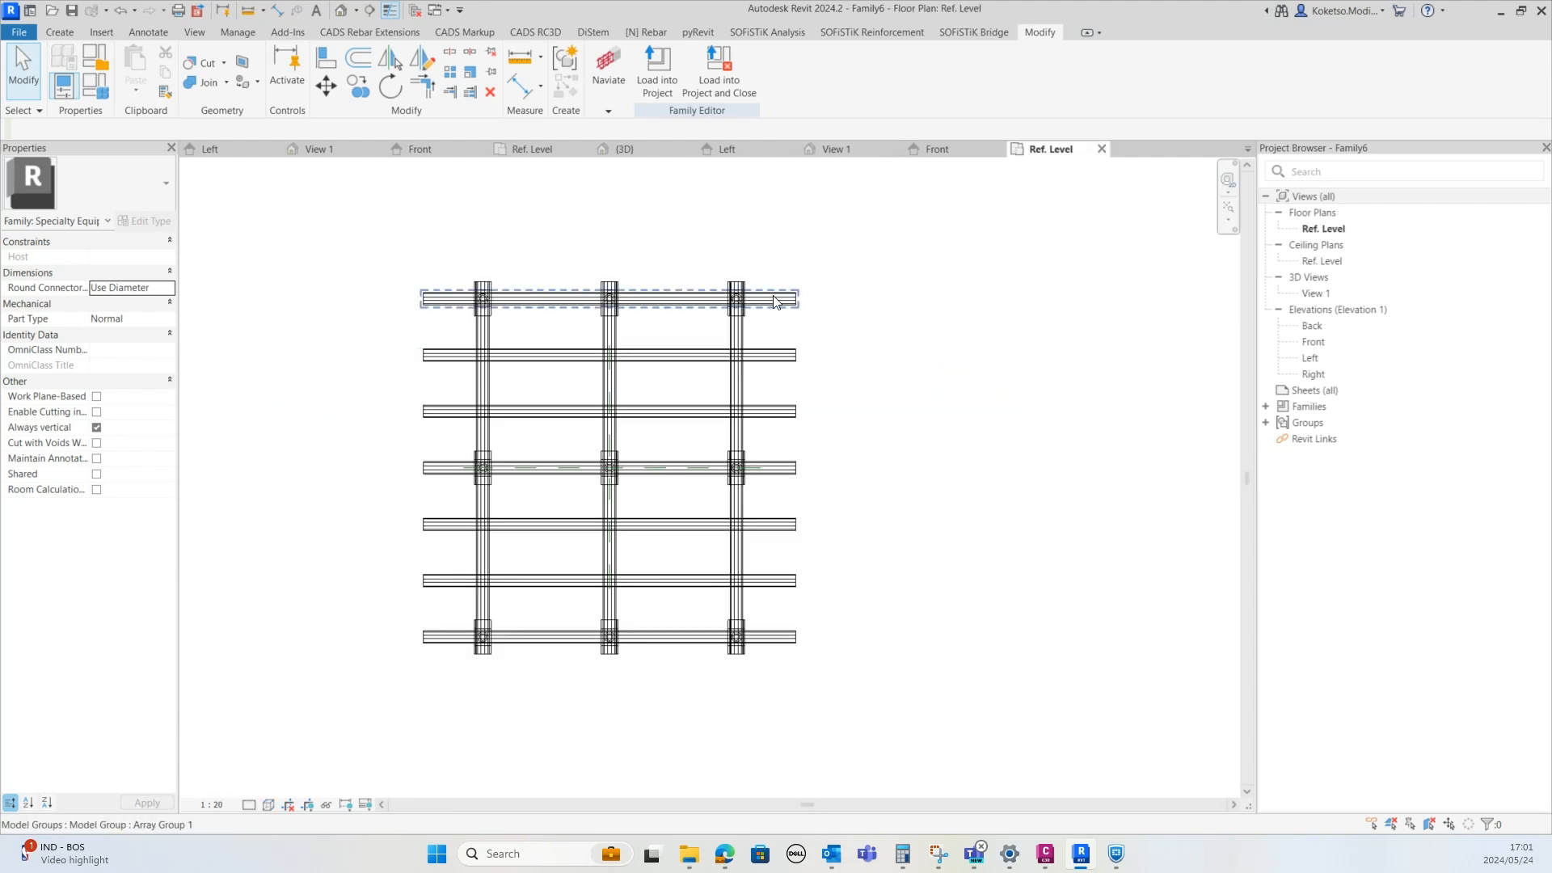
click(257, 805)
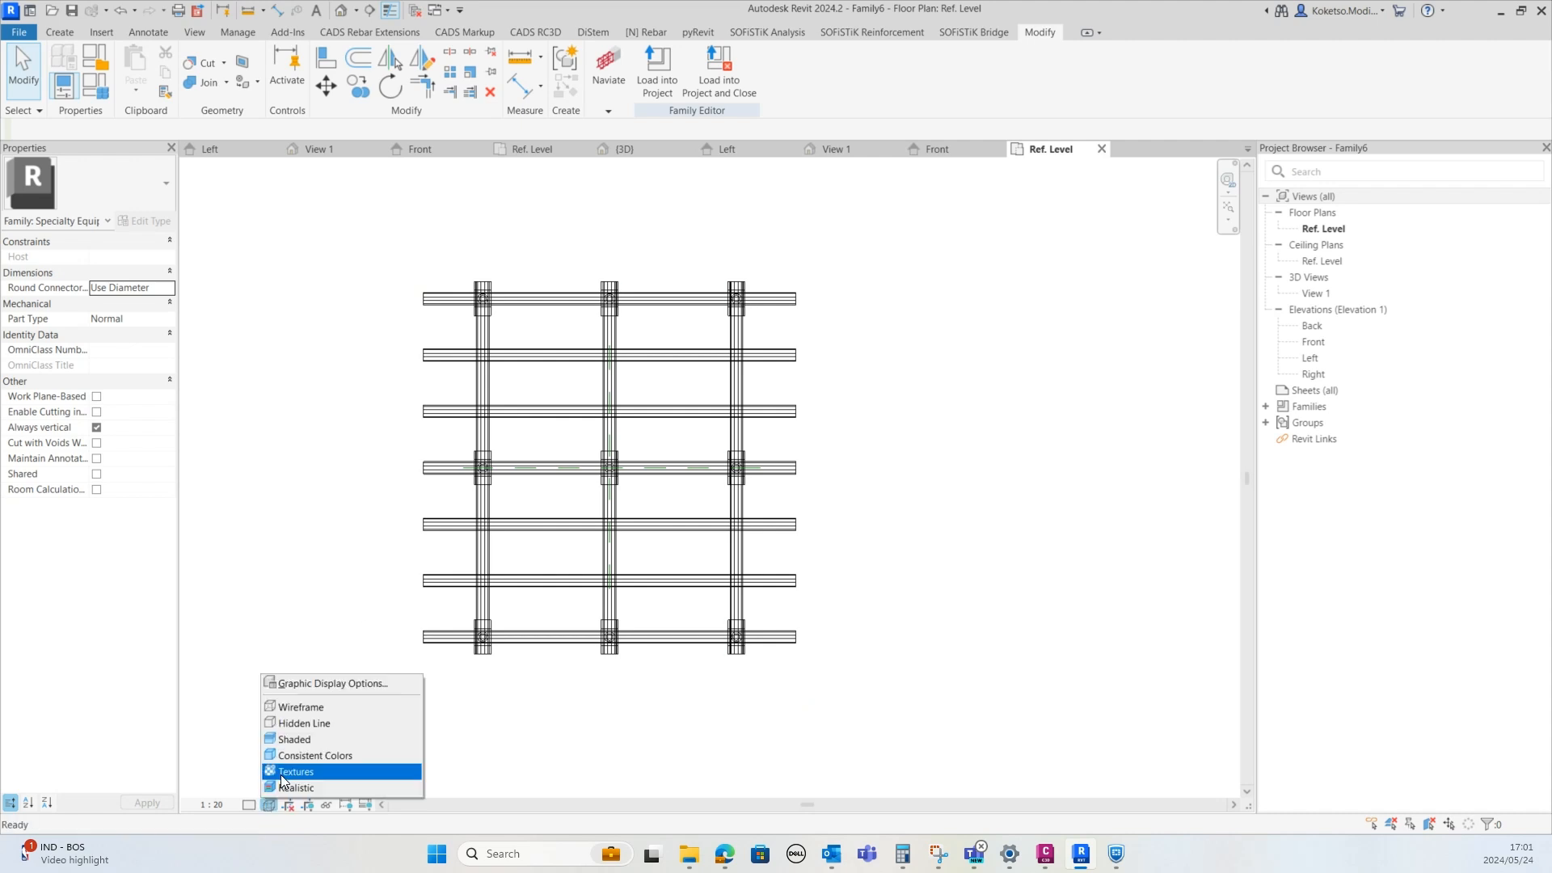
click(302, 716)
Start an extrusion, switch the plan to Wireframe, and sketch a rectangle between the outer corner post centres
click(59, 32)
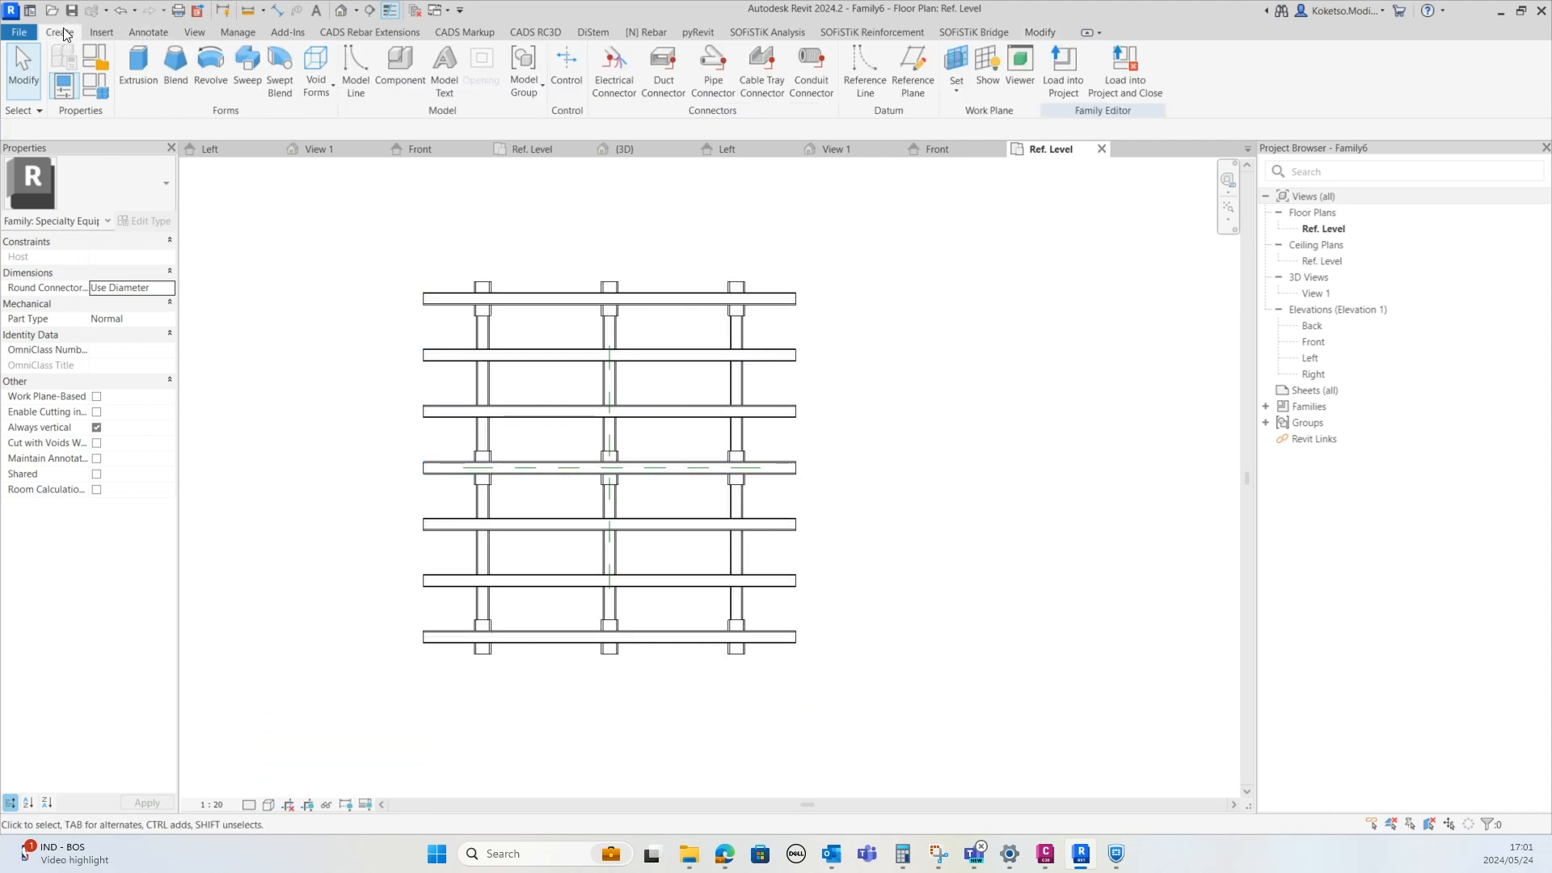
click(138, 66)
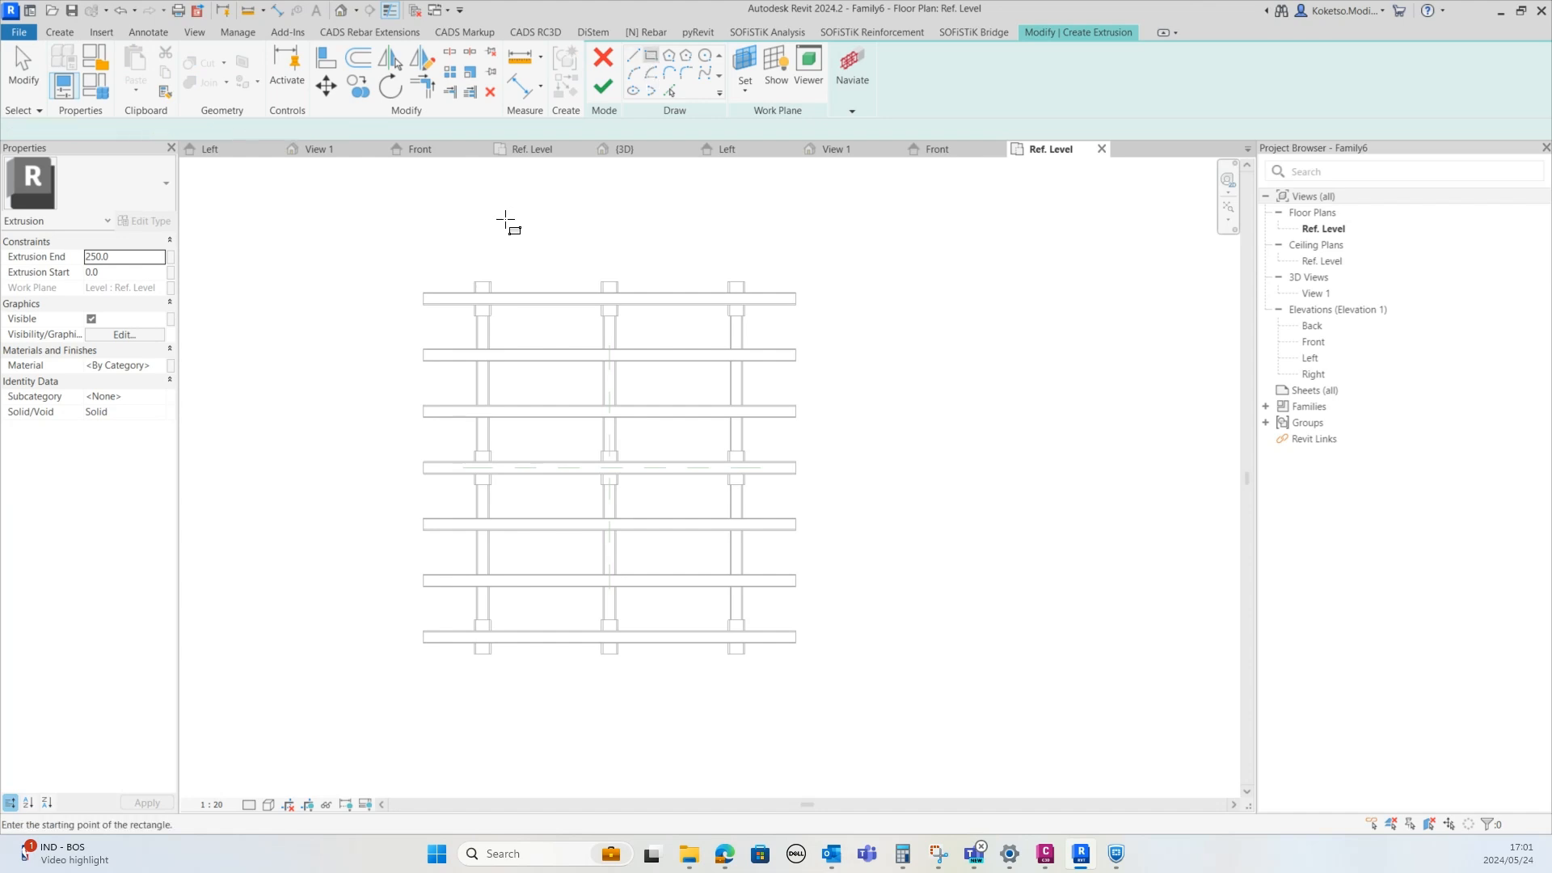
scroll(420, 301, up, 6)
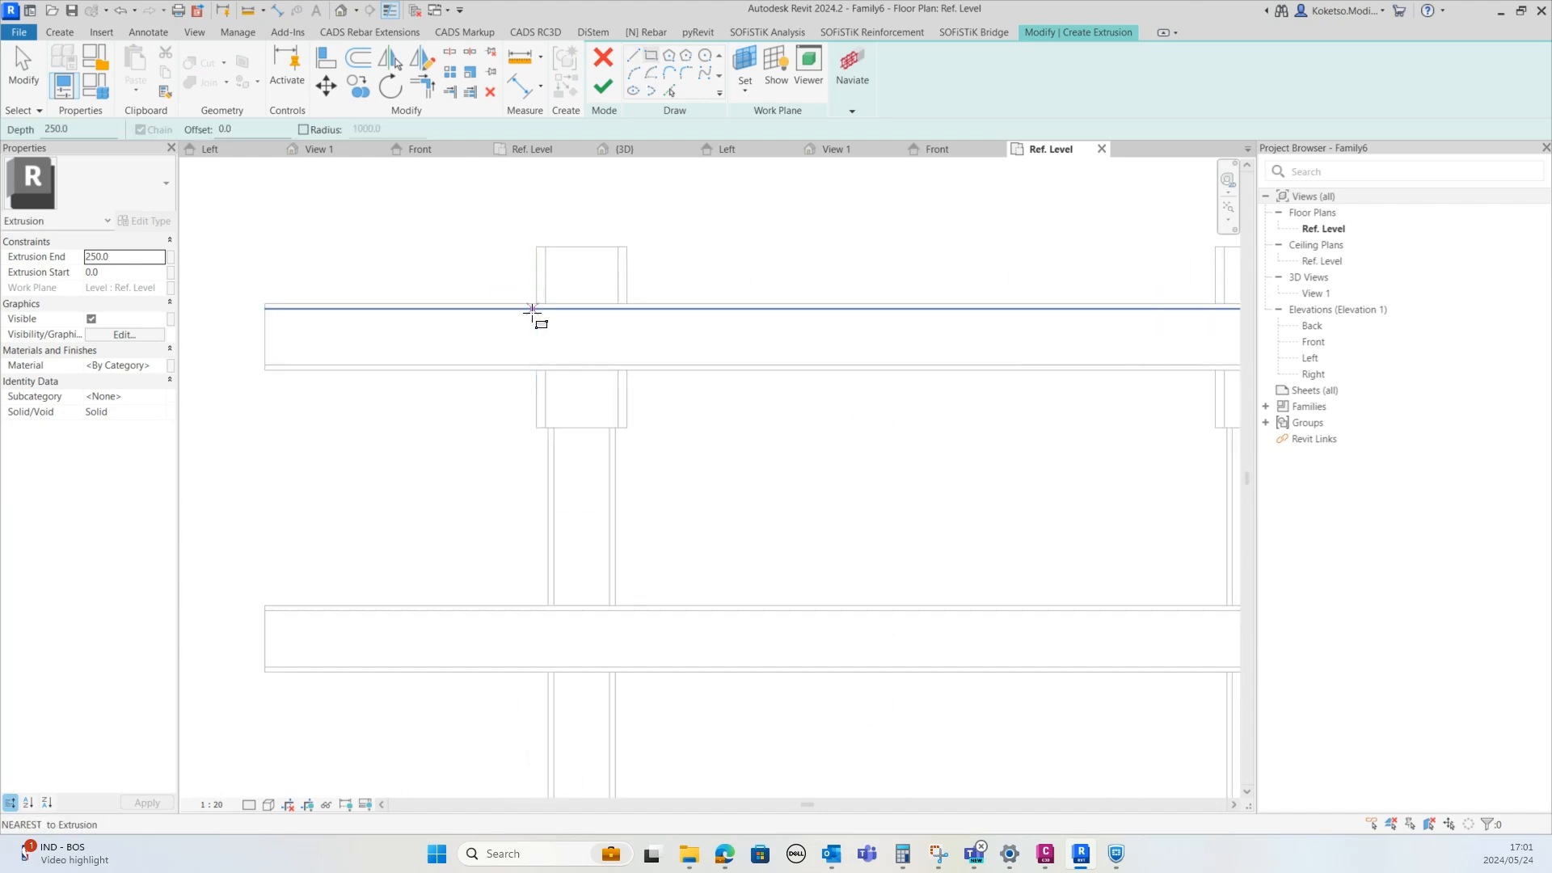
click(268, 804)
click(307, 707)
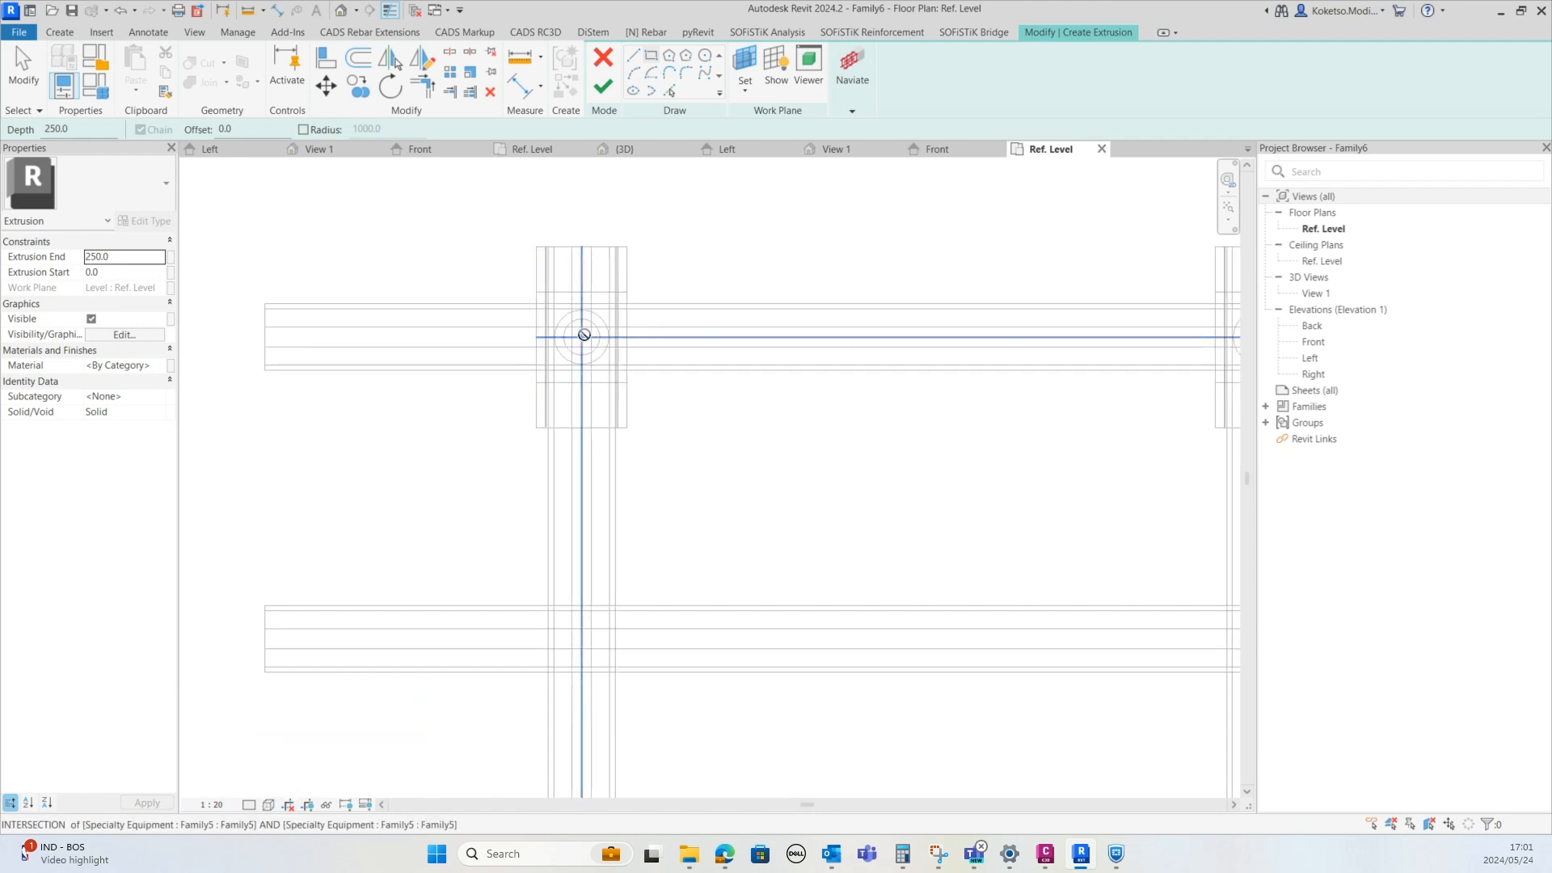
click(584, 335)
scroll(582, 409, down, 3)
scroll(772, 454, up, 6)
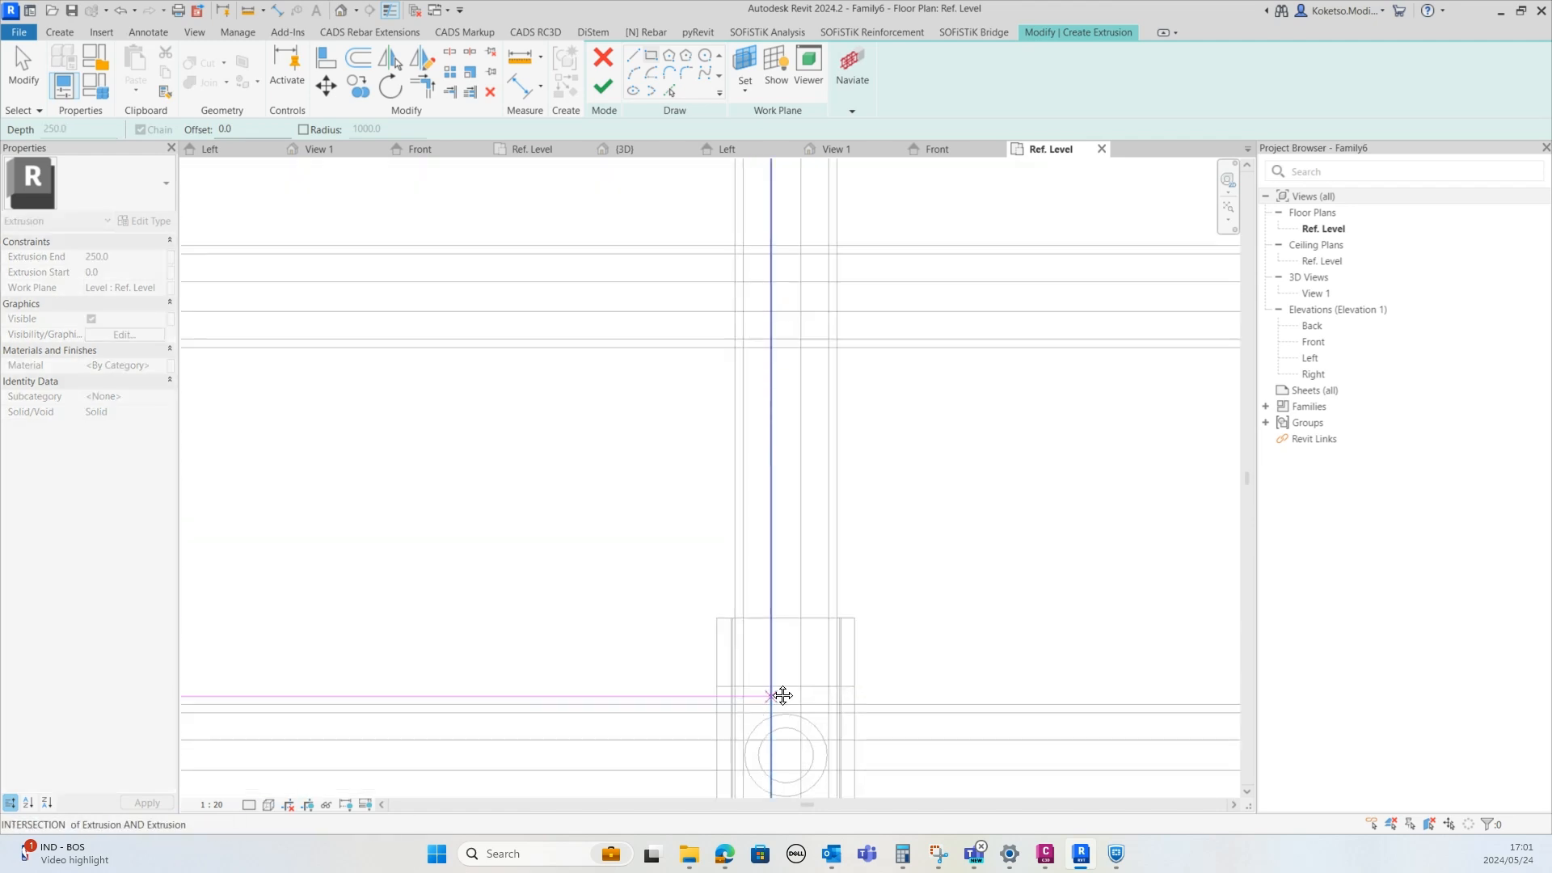
scroll(766, 513, up, 2)
click(781, 541)
scroll(855, 616, down, 4)
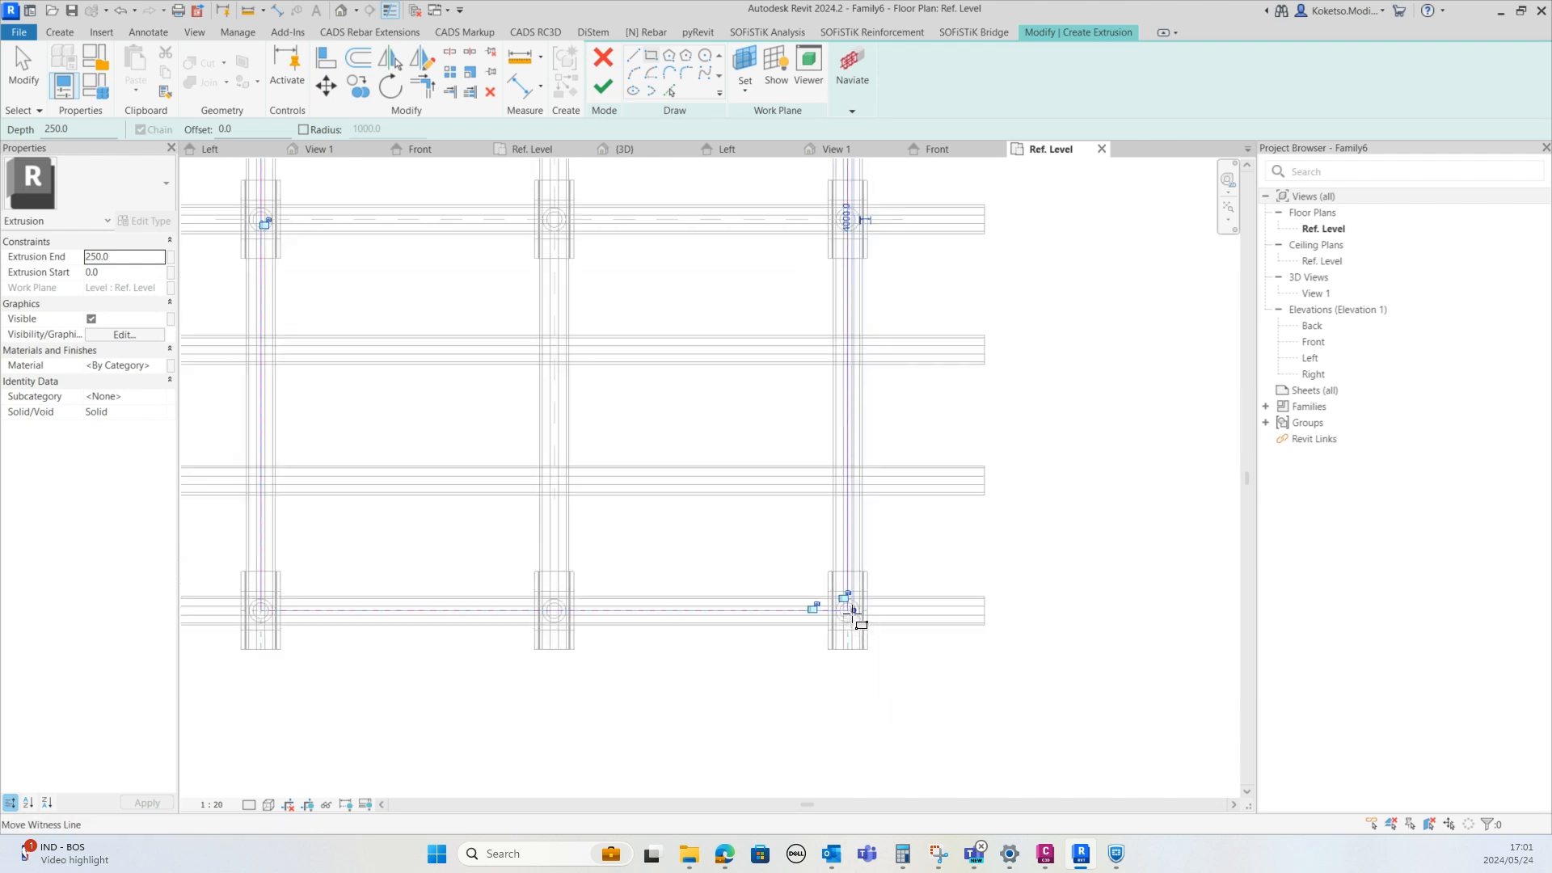
scroll(853, 614, down, 3)
key(Escape)
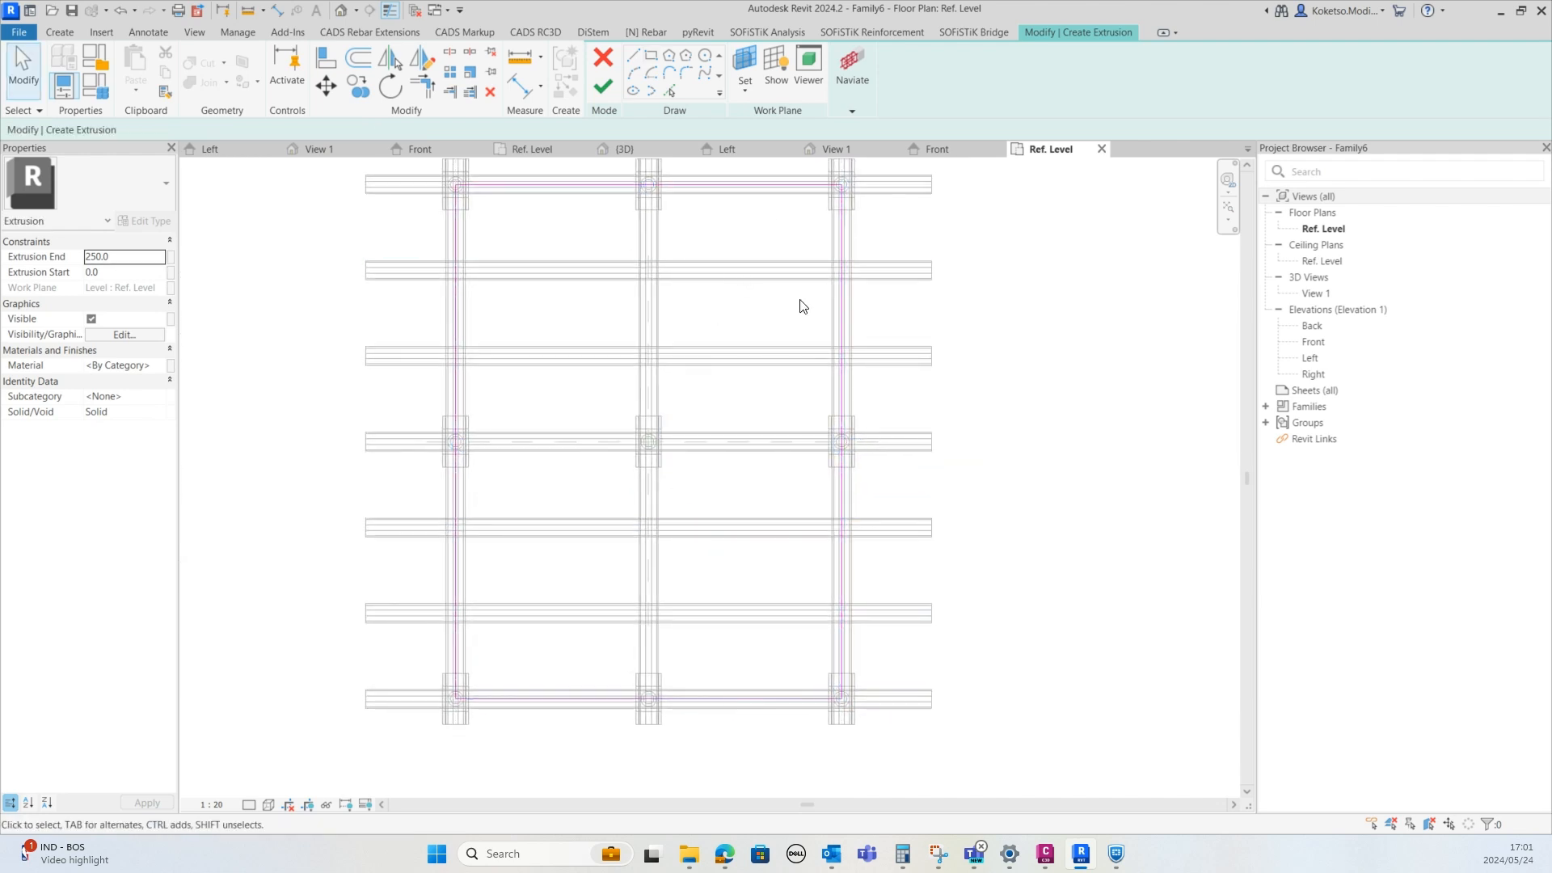
Assign the Timber, C24 material to the new extrusion
click(164, 365)
click(159, 365)
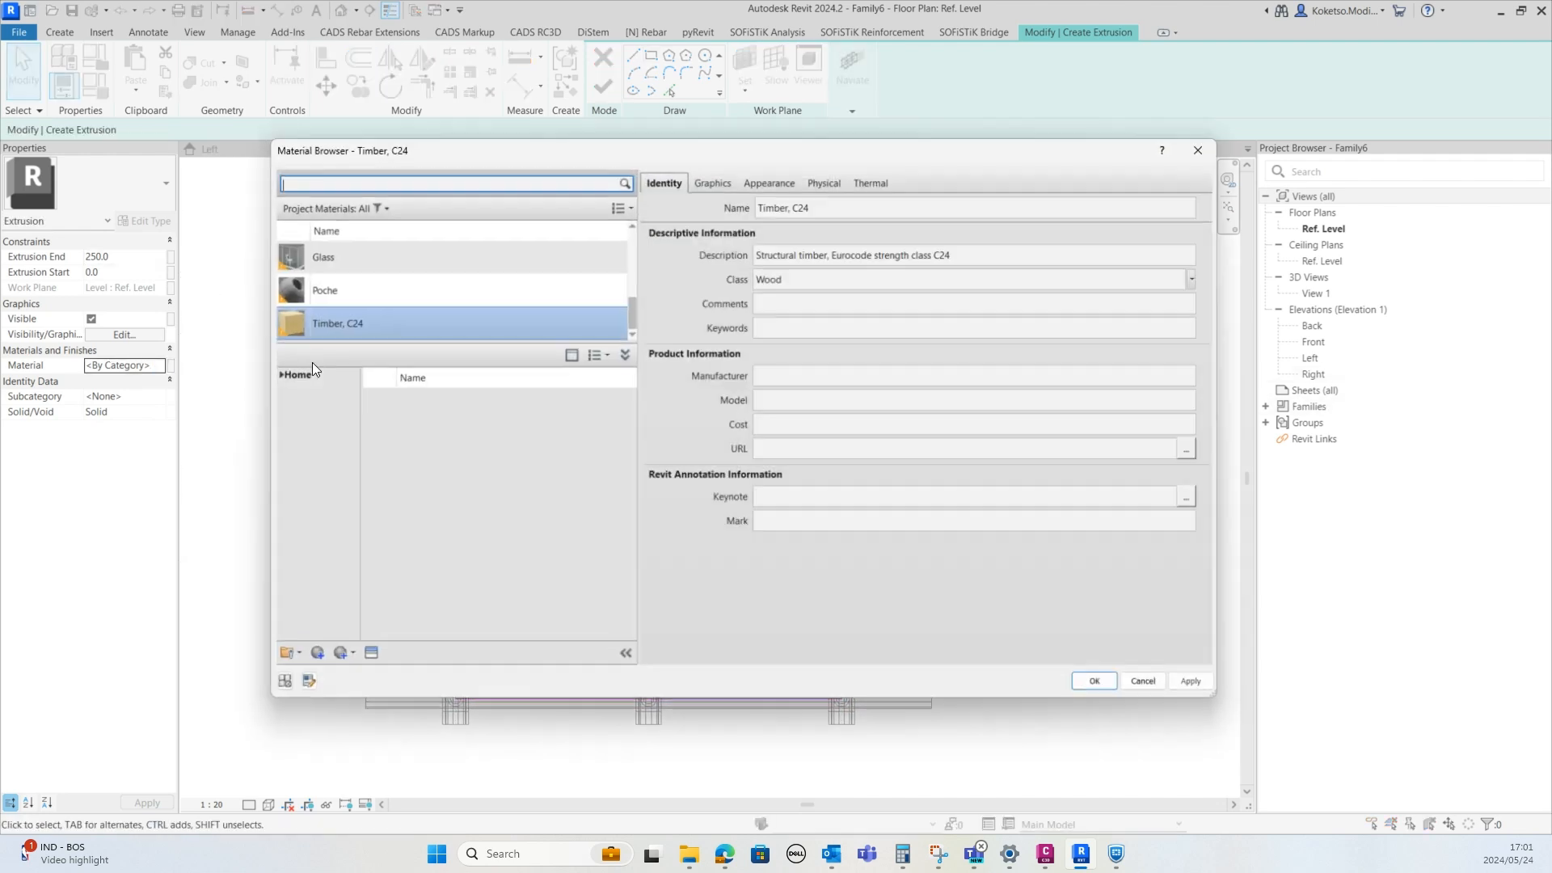
click(1098, 684)
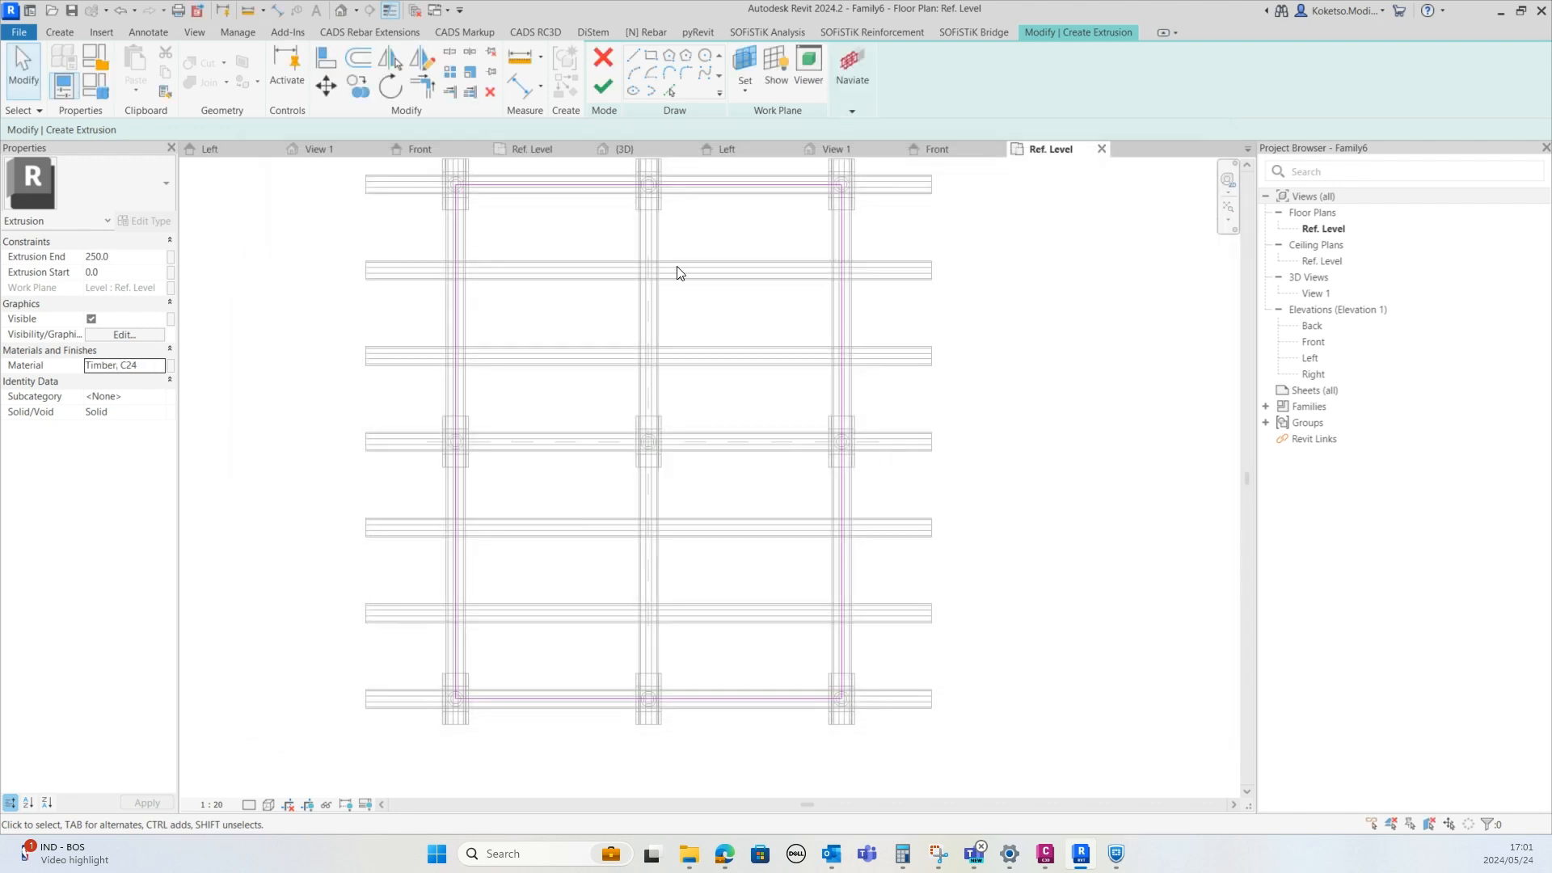
Change the extrusion's material to Plywood, Sheathing by searching the material library for plywood
click(158, 365)
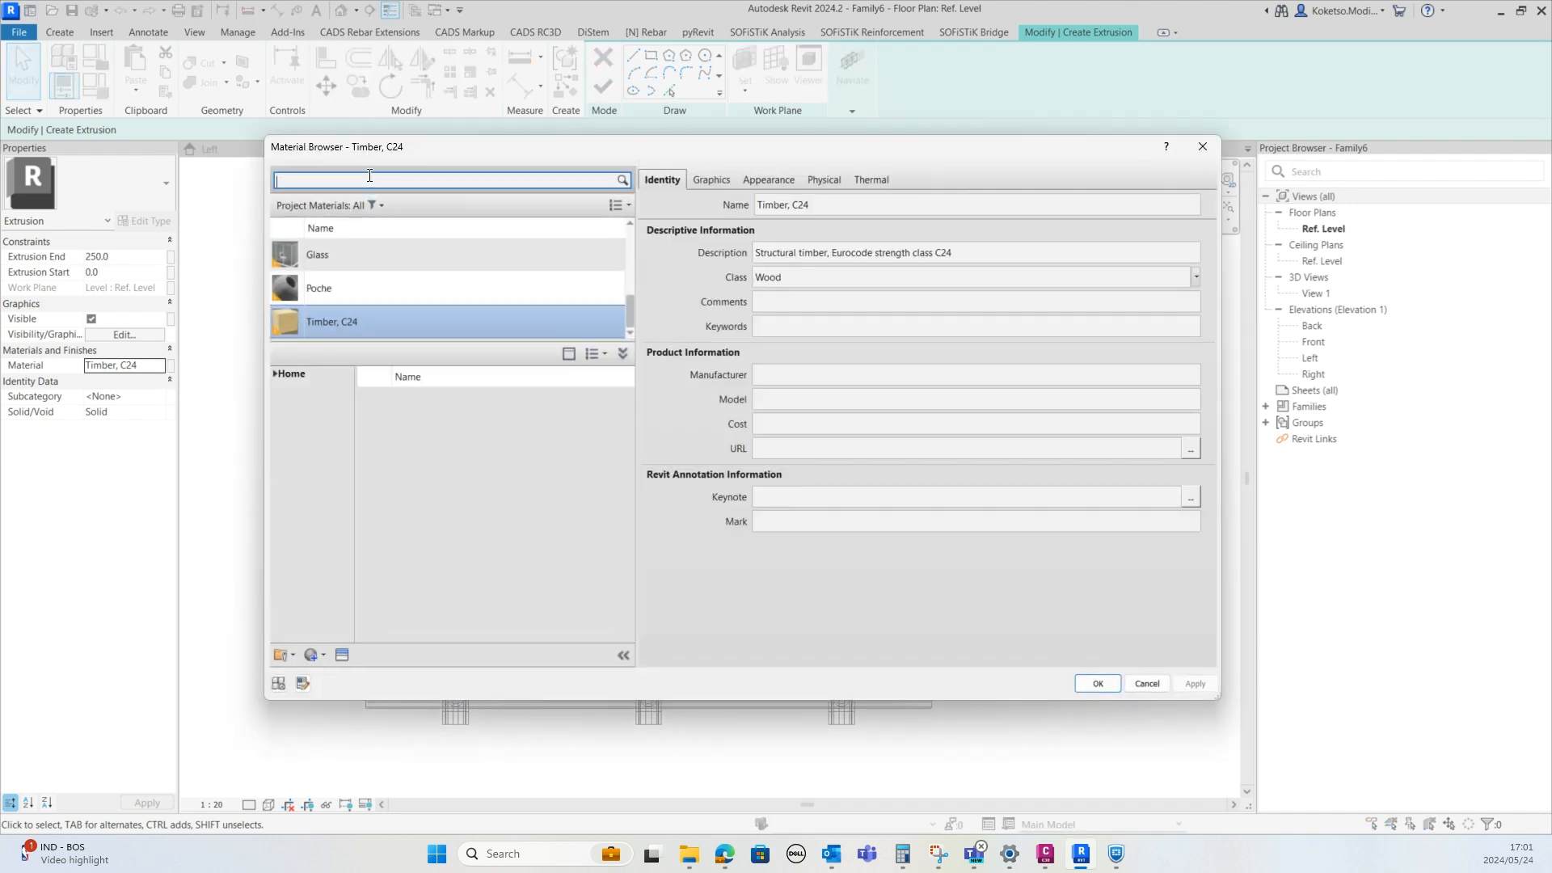
text(LYWOOD)
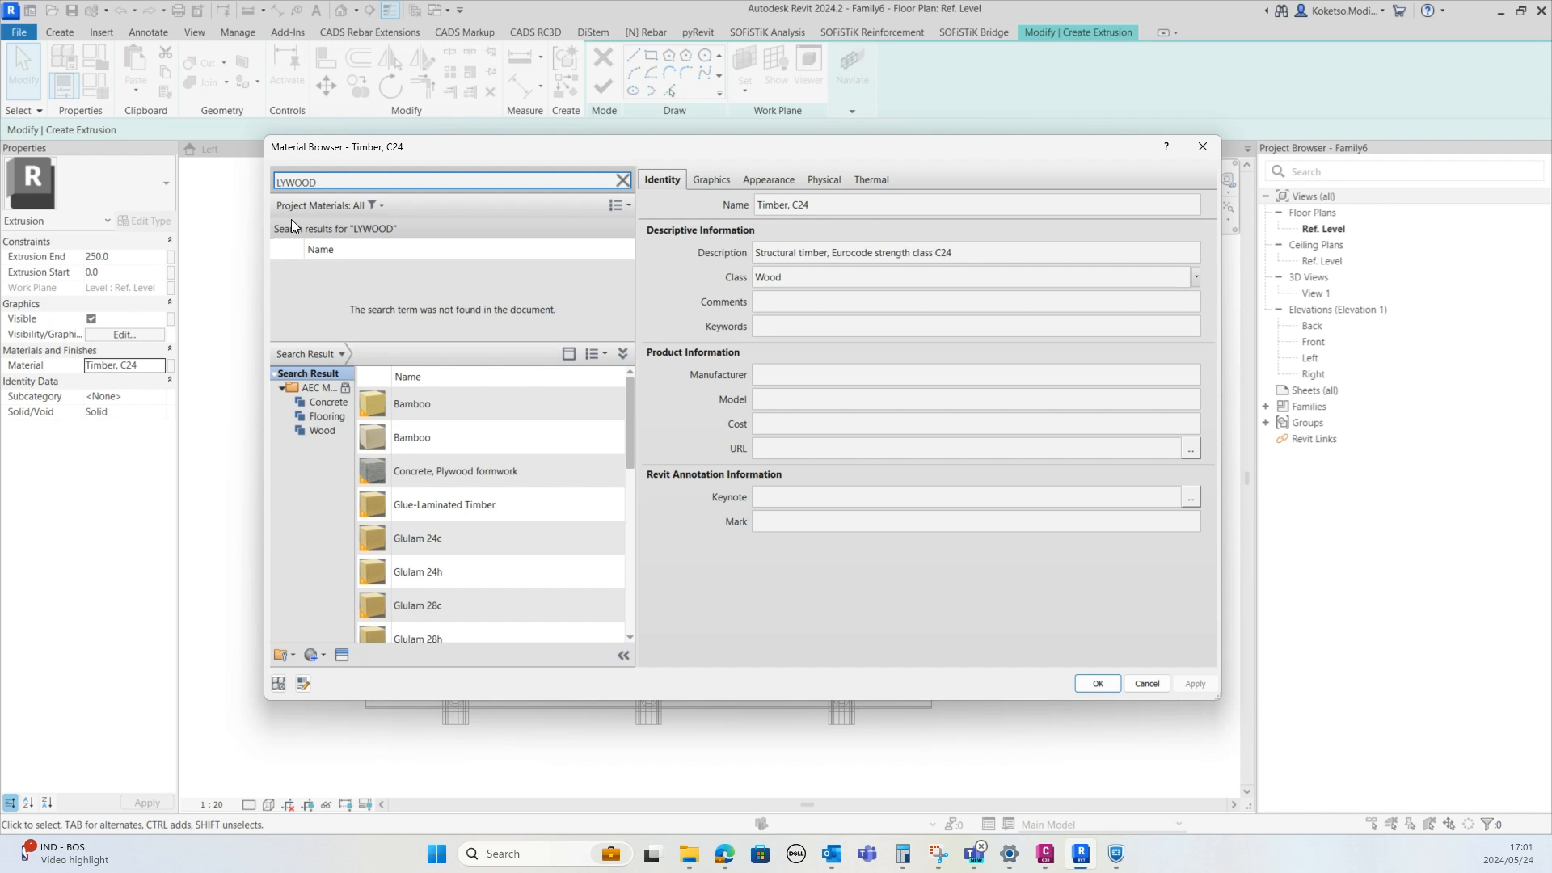
key(Home)
text(P)
drag(632, 411, 632, 570)
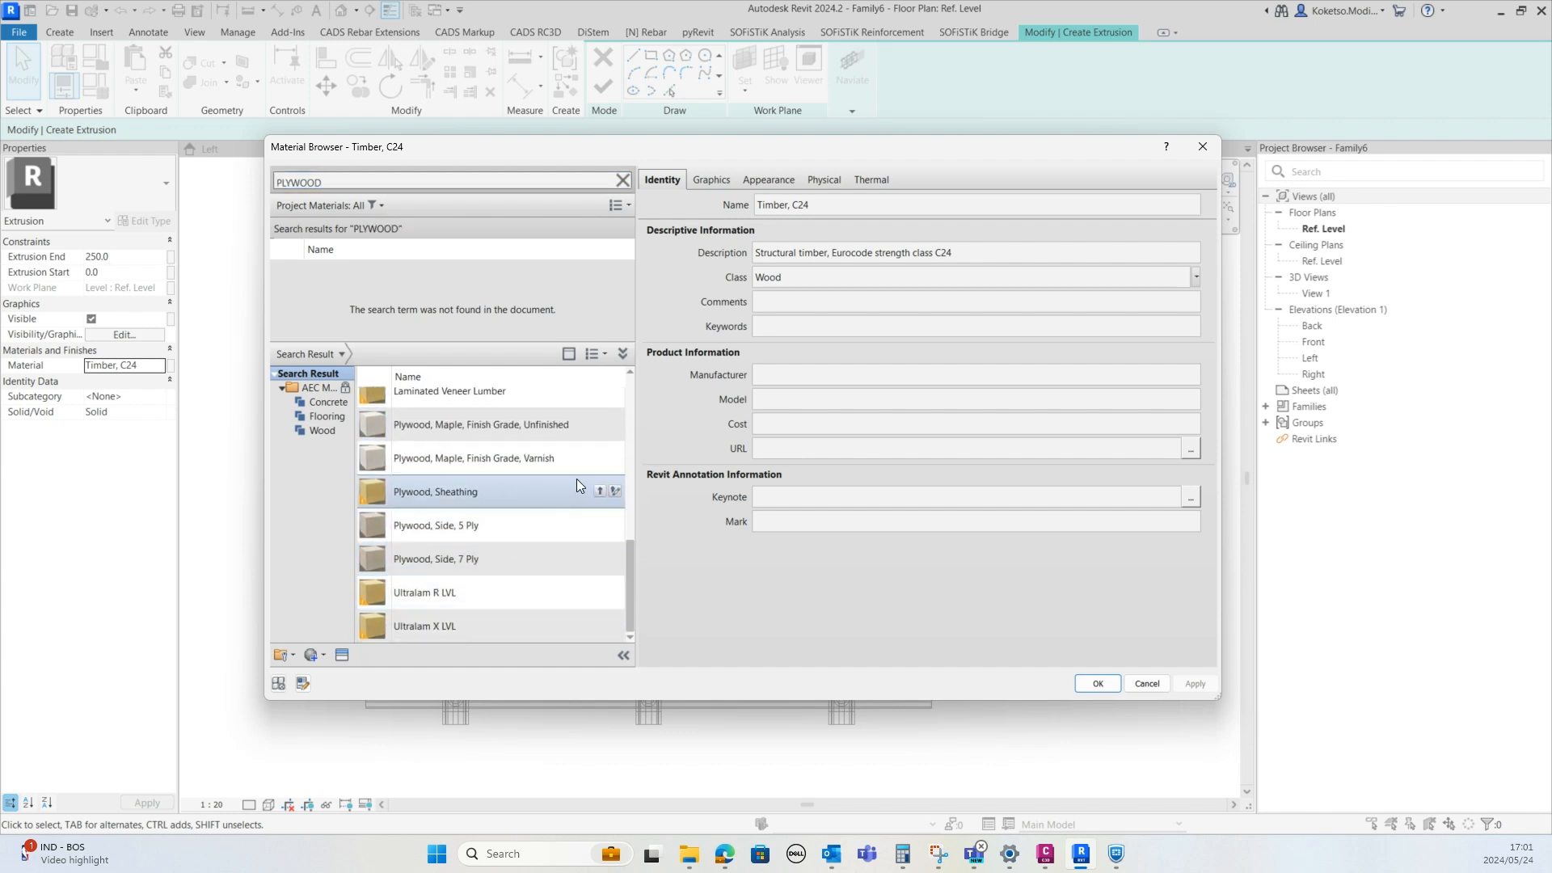
click(601, 491)
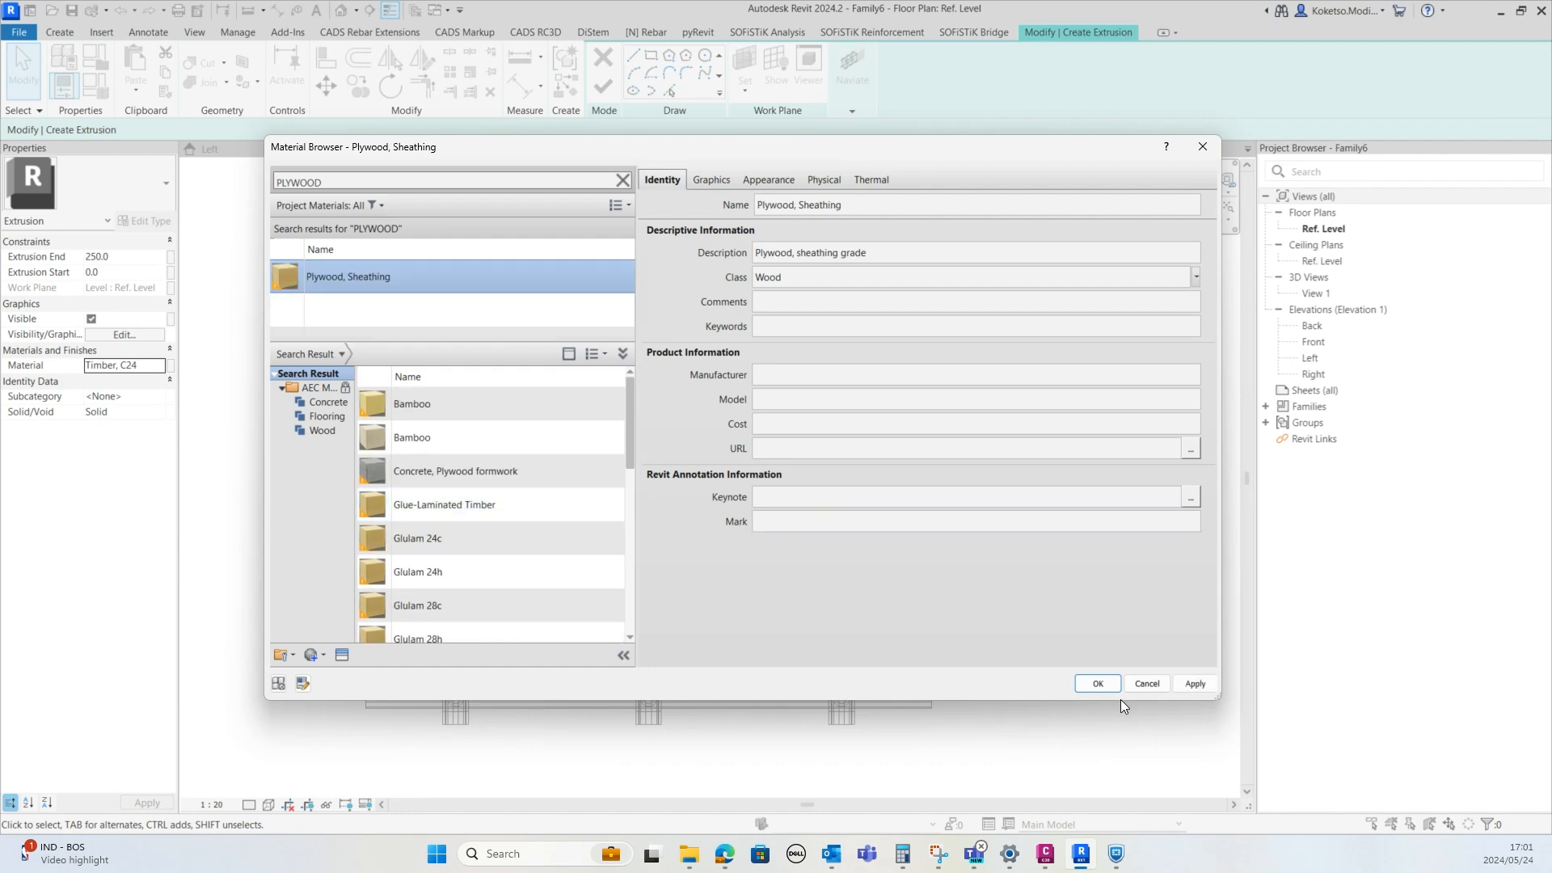
click(1100, 684)
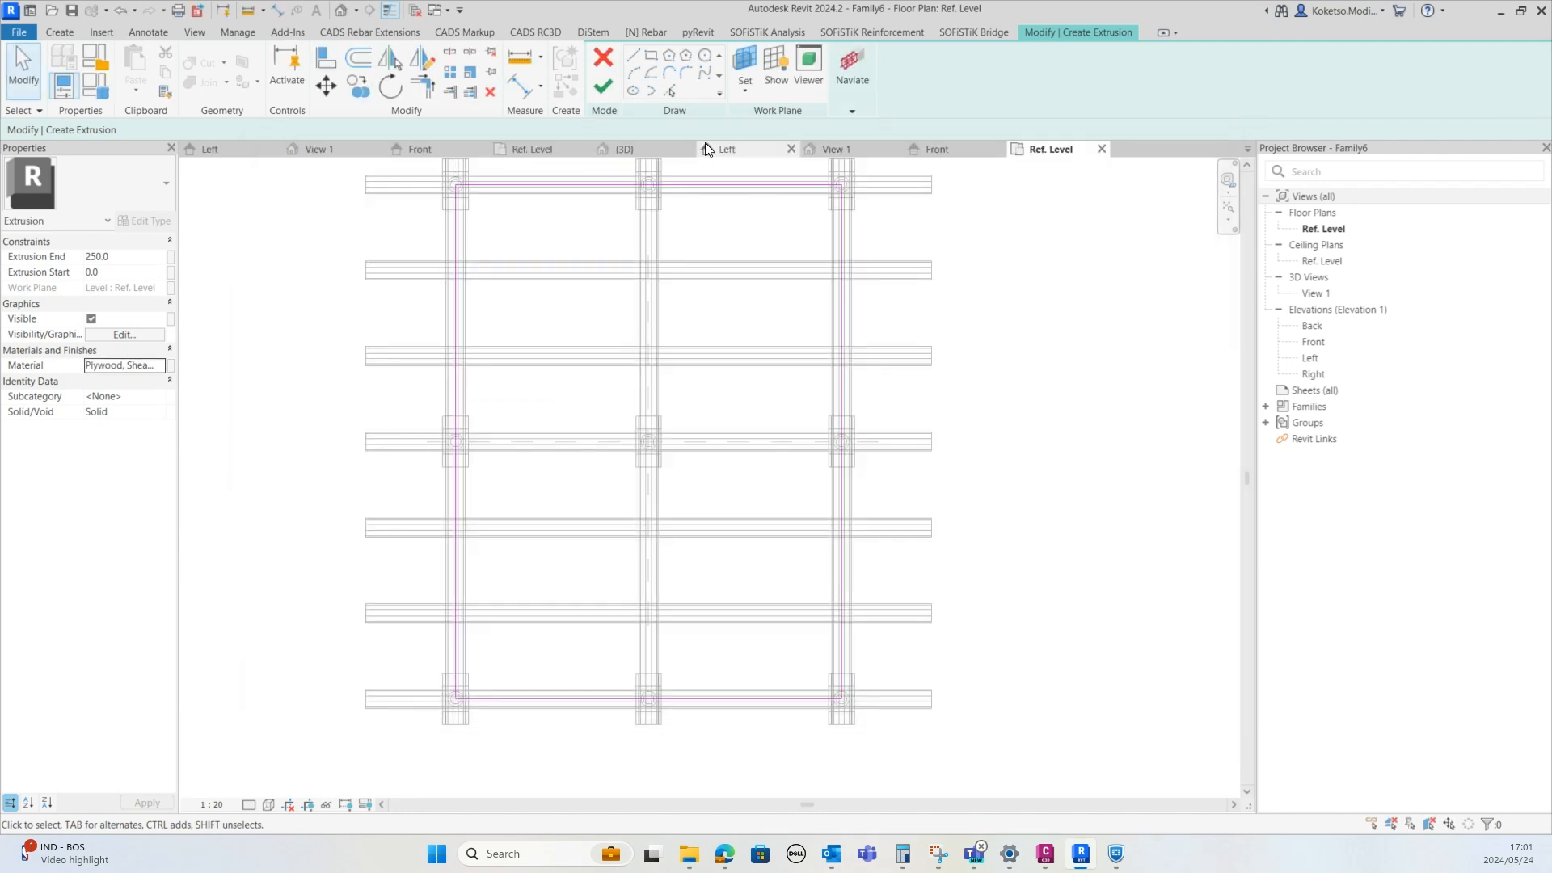
Finish the extrusion and, in the front elevation, raise its start and end above the beams
click(599, 85)
click(938, 149)
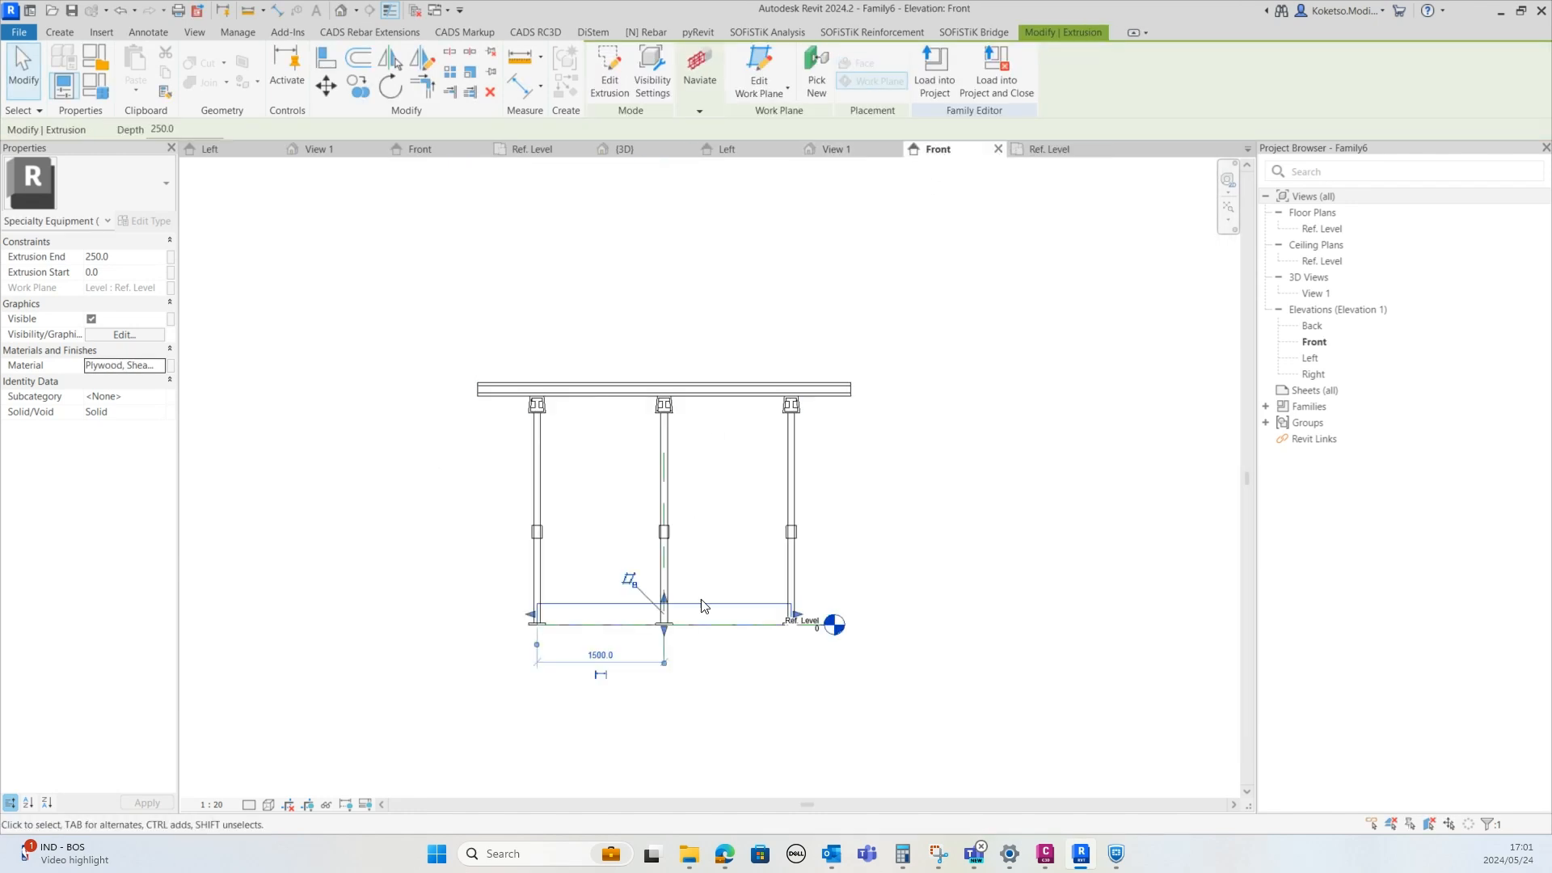
drag(652, 612, 645, 192)
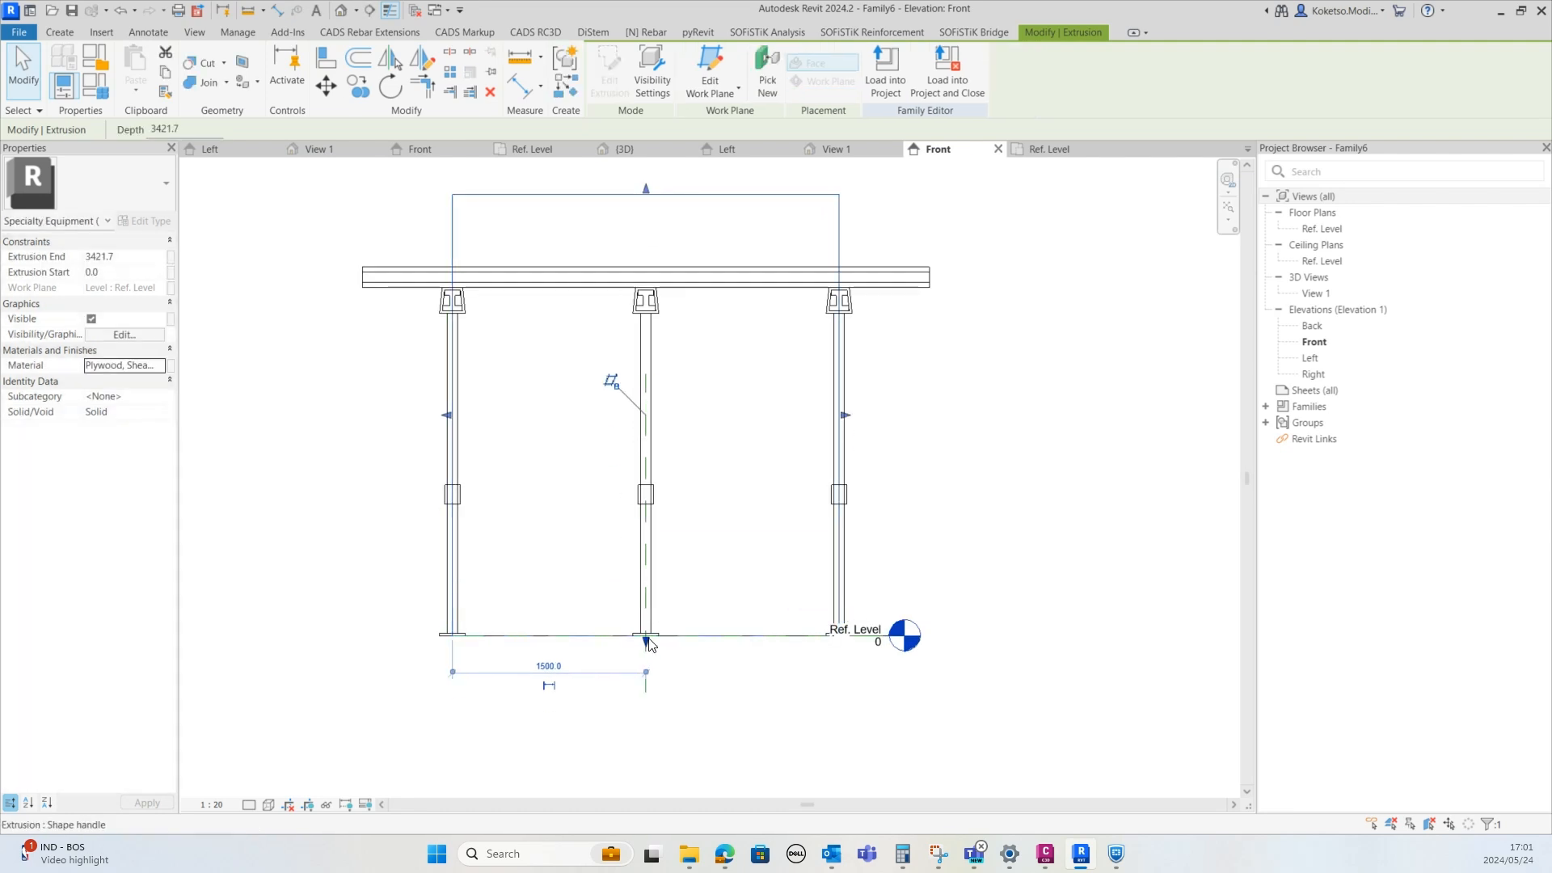
drag(645, 638, 641, 267)
key(Escape)
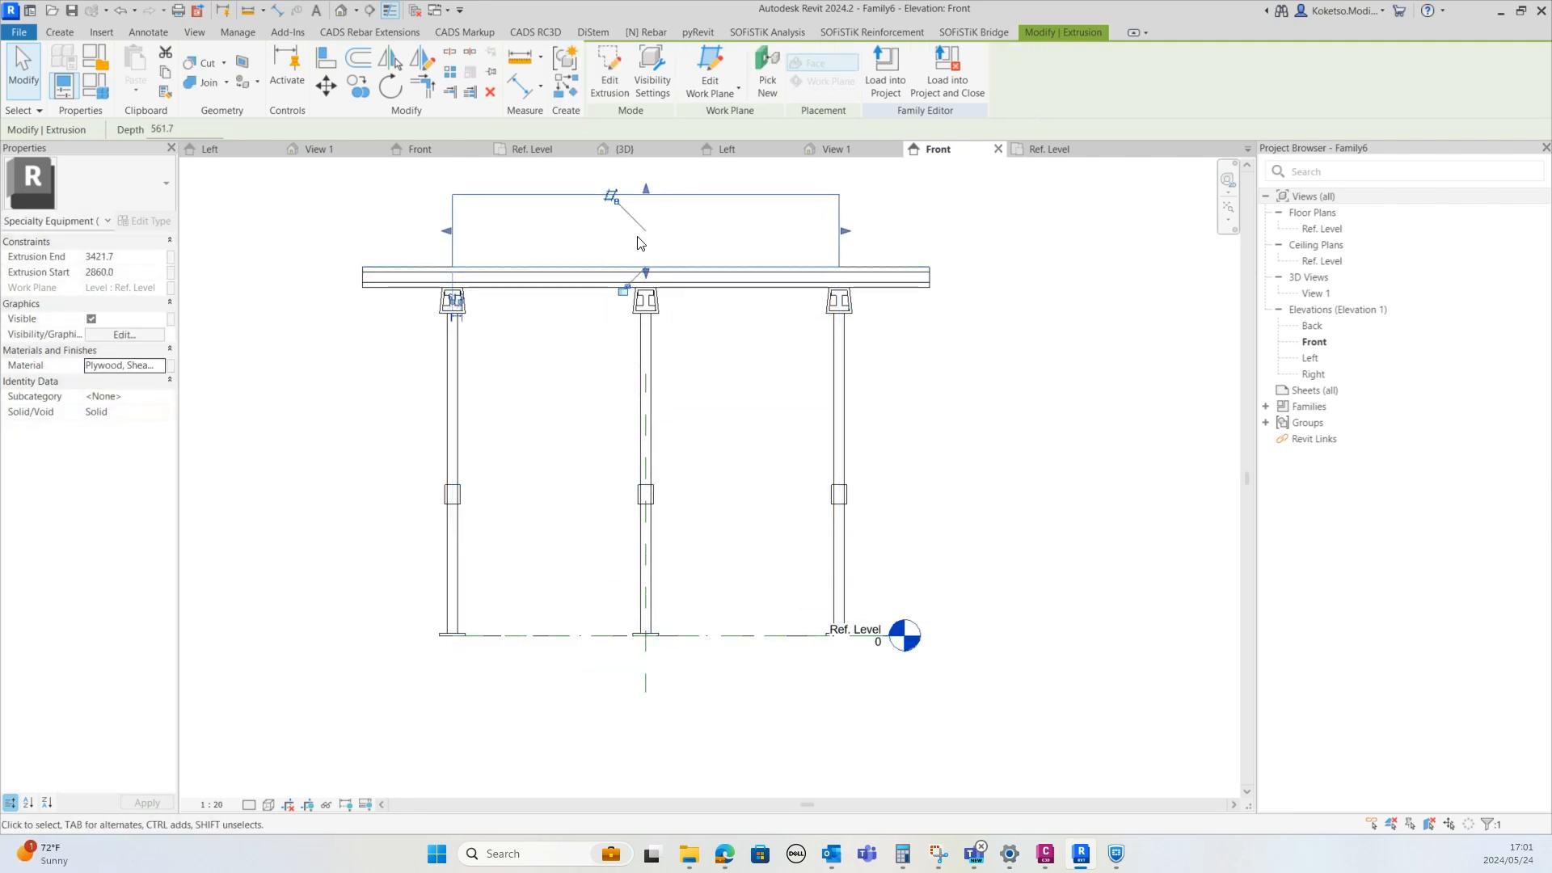
scroll(577, 198, up, 4)
Set the plywood deck's thickness to 60 mm through its temporary depth dimension
click(531, 274)
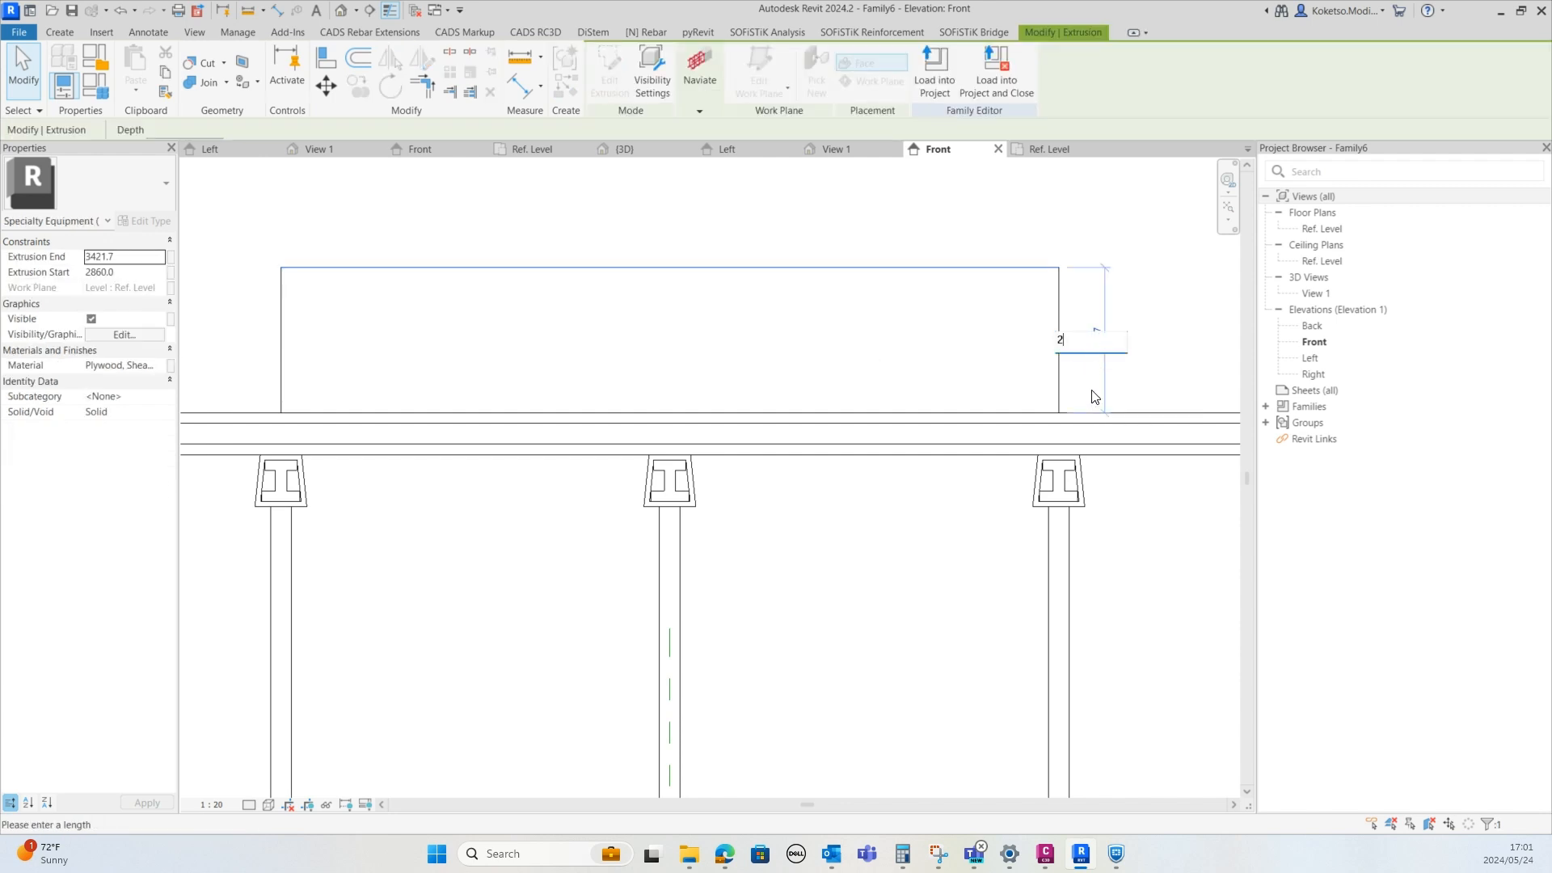
text(20)
key(Return)
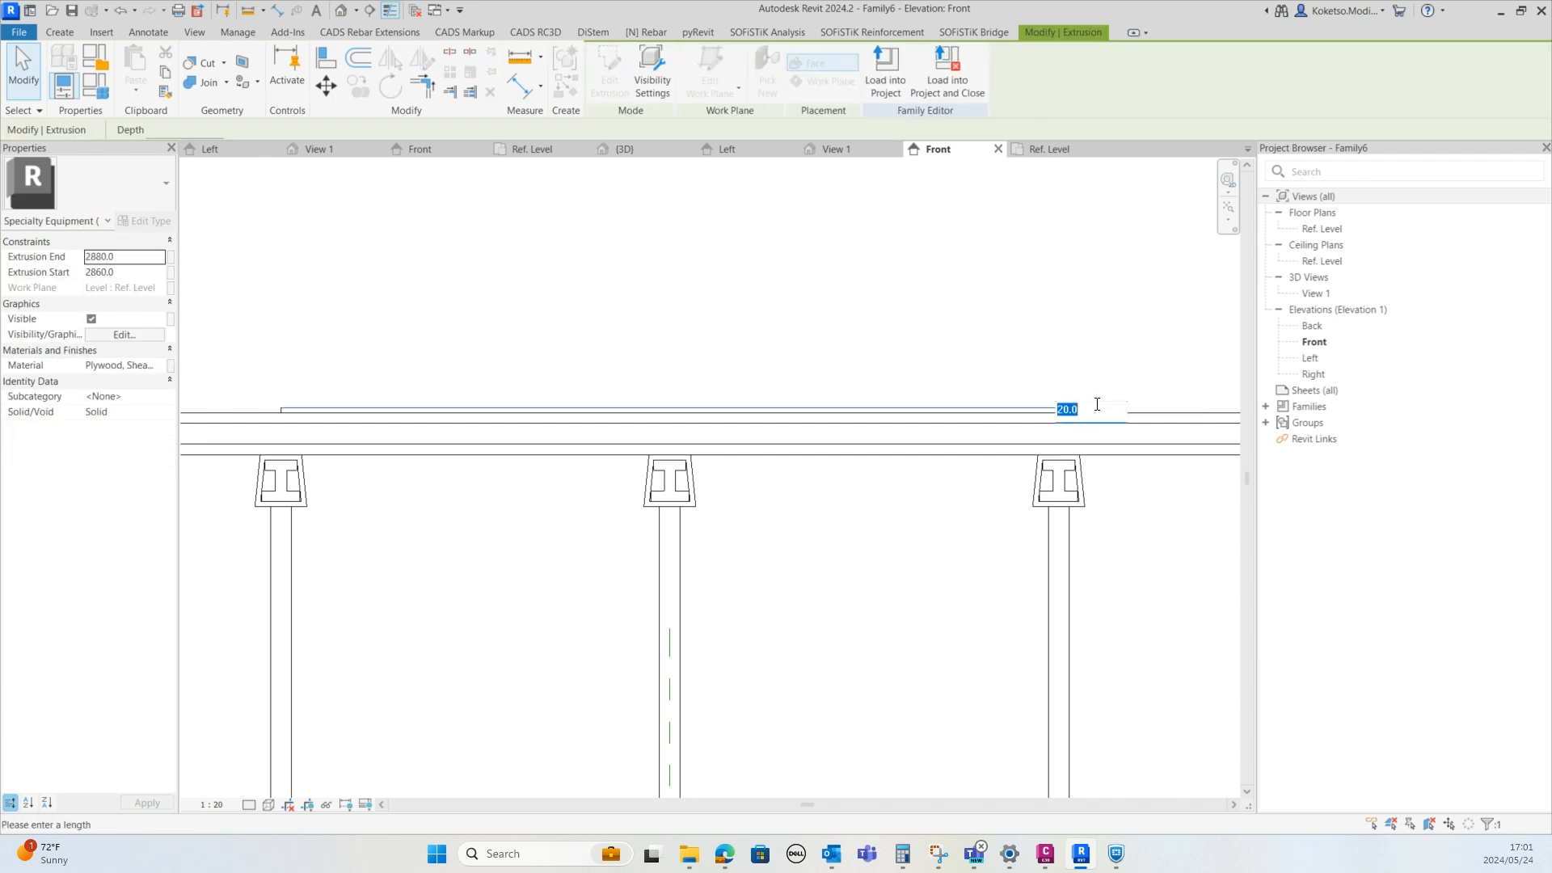
click(1089, 417)
text(40)
key(Return)
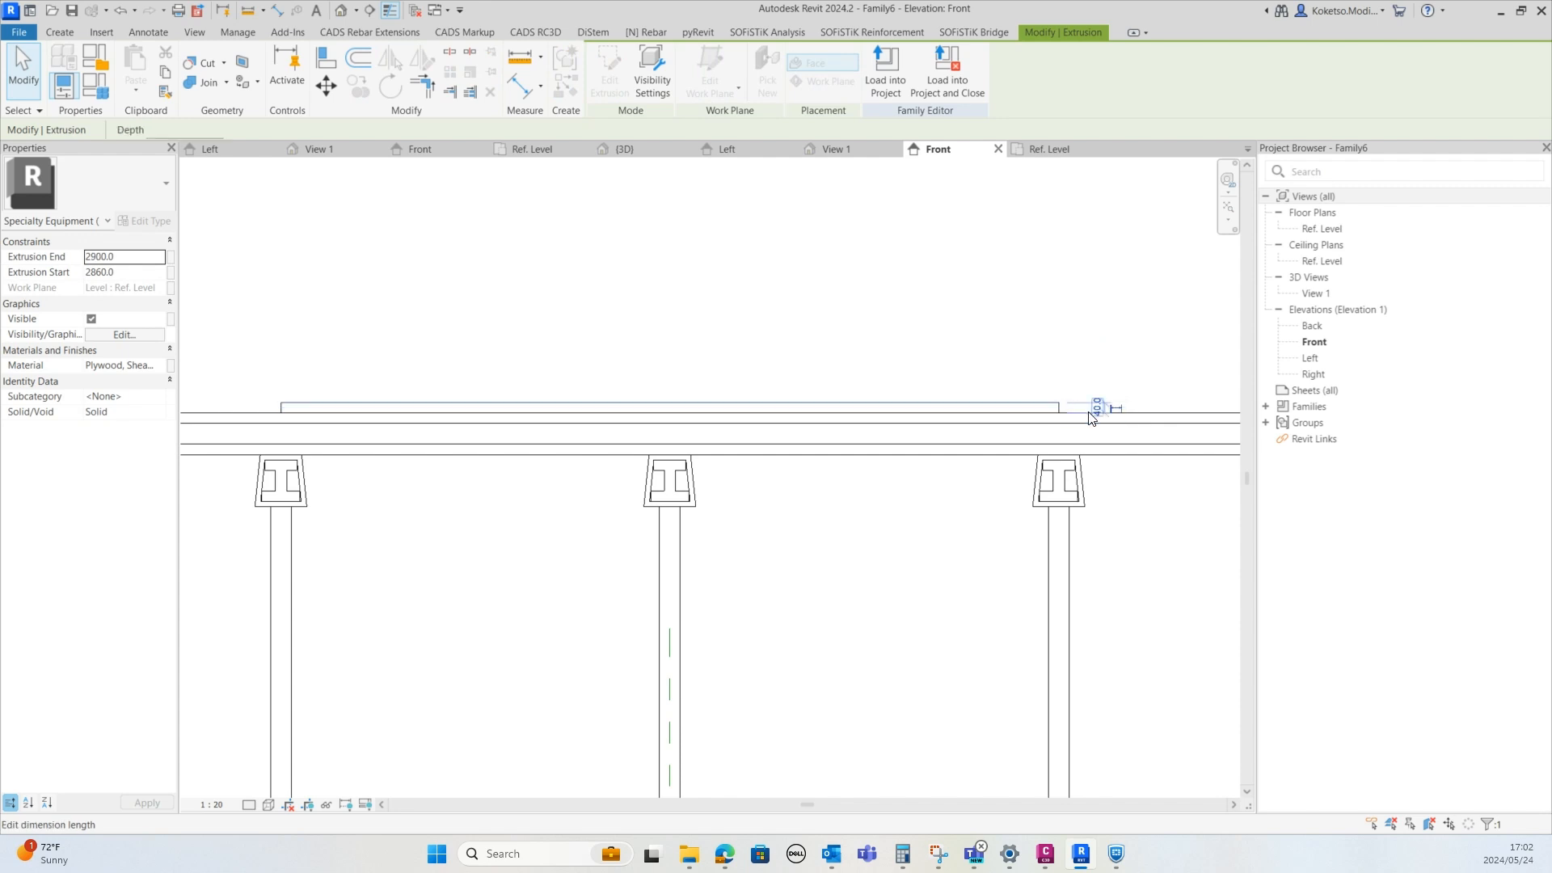
scroll(1096, 408, down, 3)
scroll(1098, 407, up, 5)
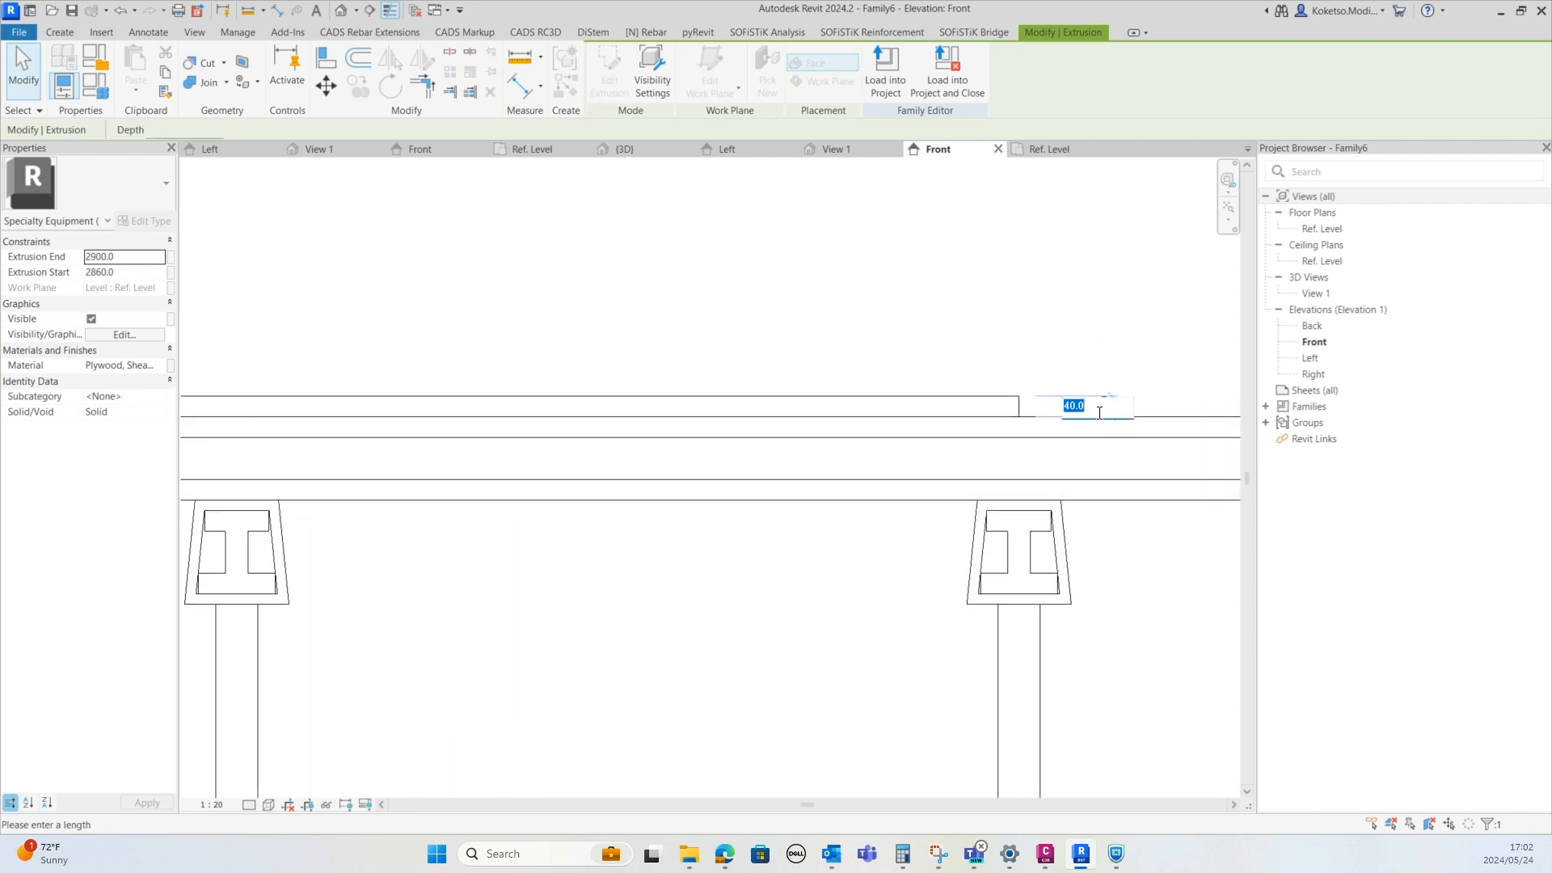
key(Return)
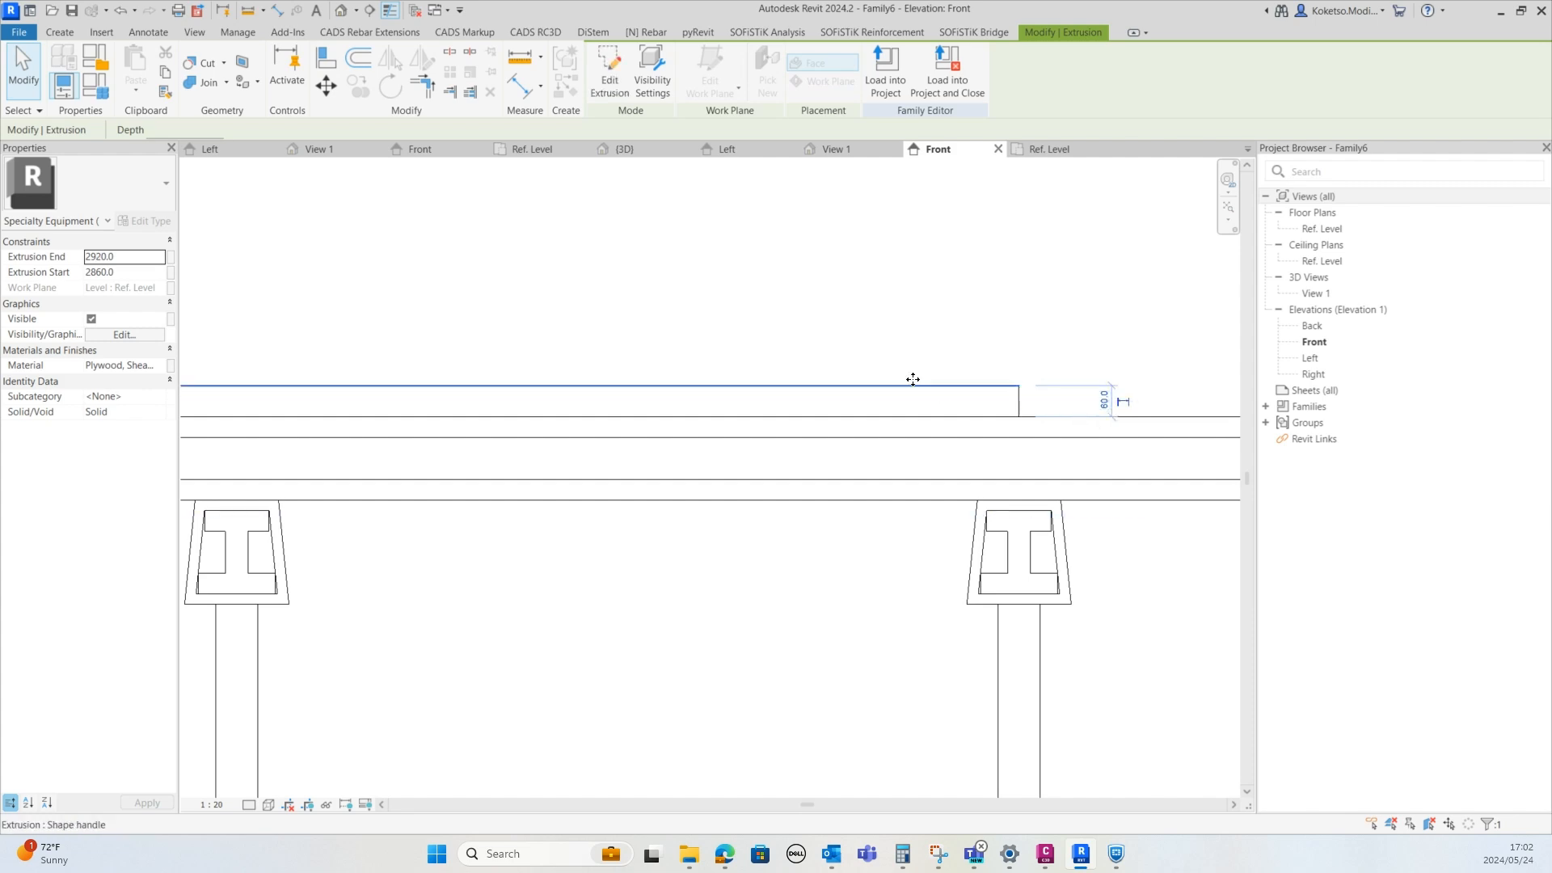
Select the deck in 3D and, in the plan, stretch its east and west edges out to the beam ends
scroll(913, 379, down, 2)
click(925, 336)
click(835, 152)
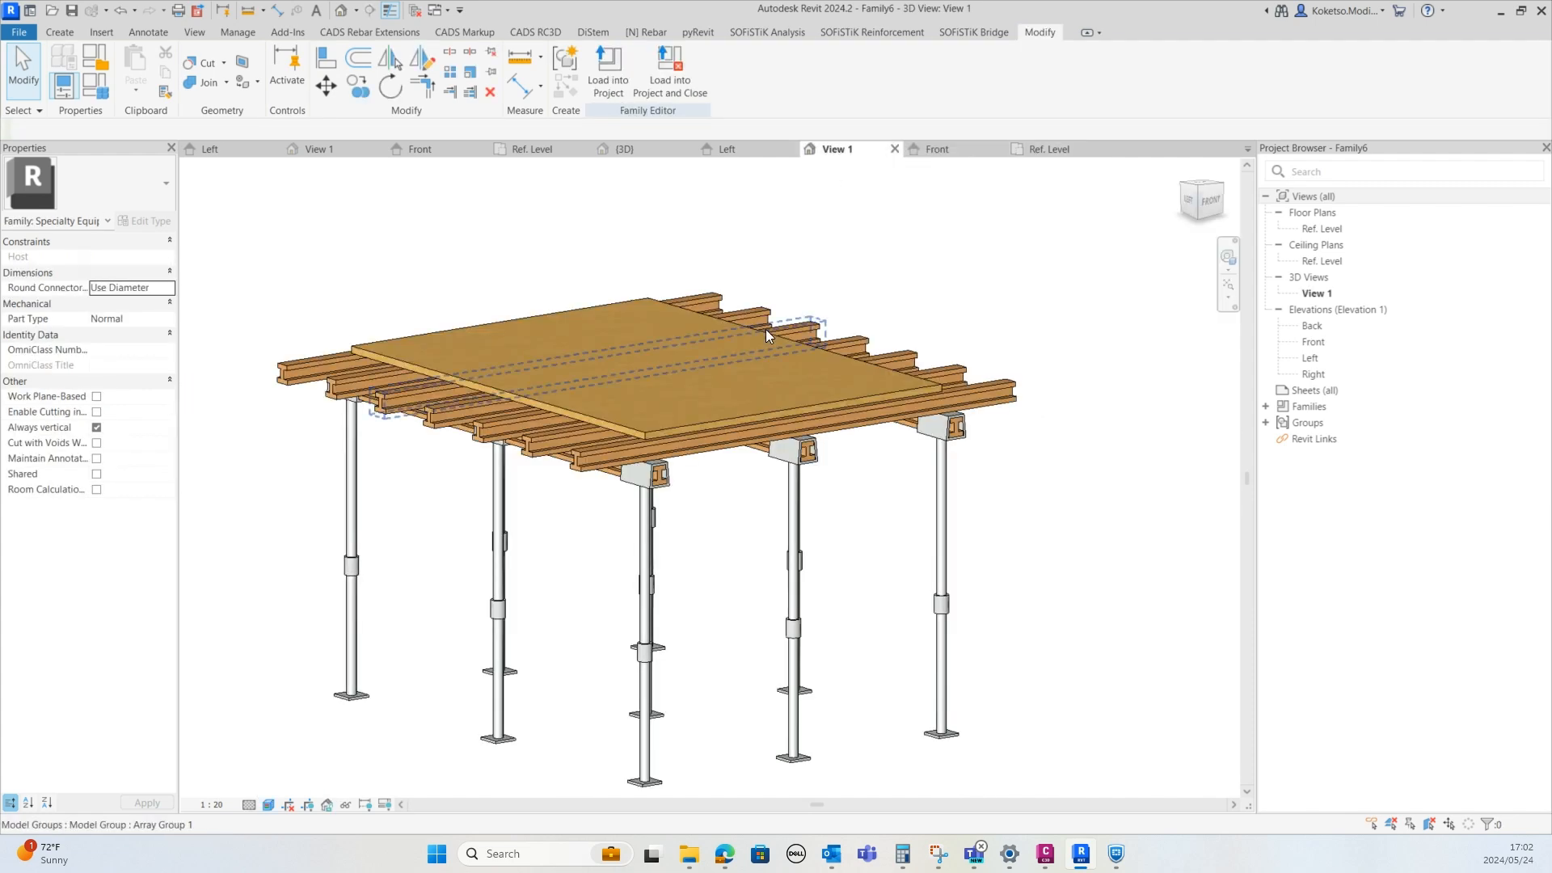
shift+middle_drag(765, 328, 614, 540)
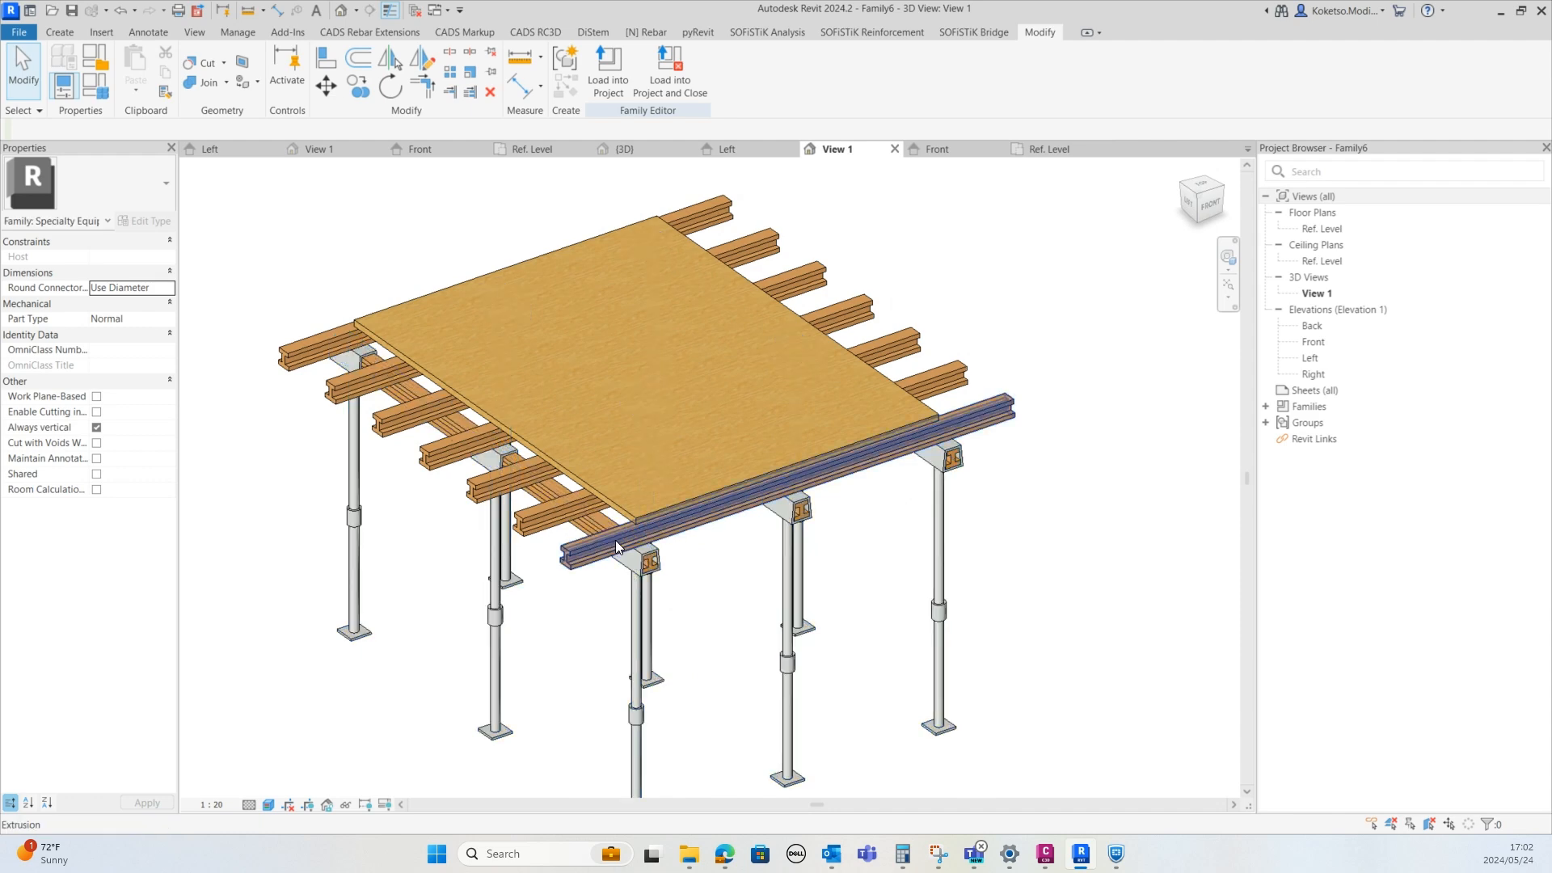
click(540, 442)
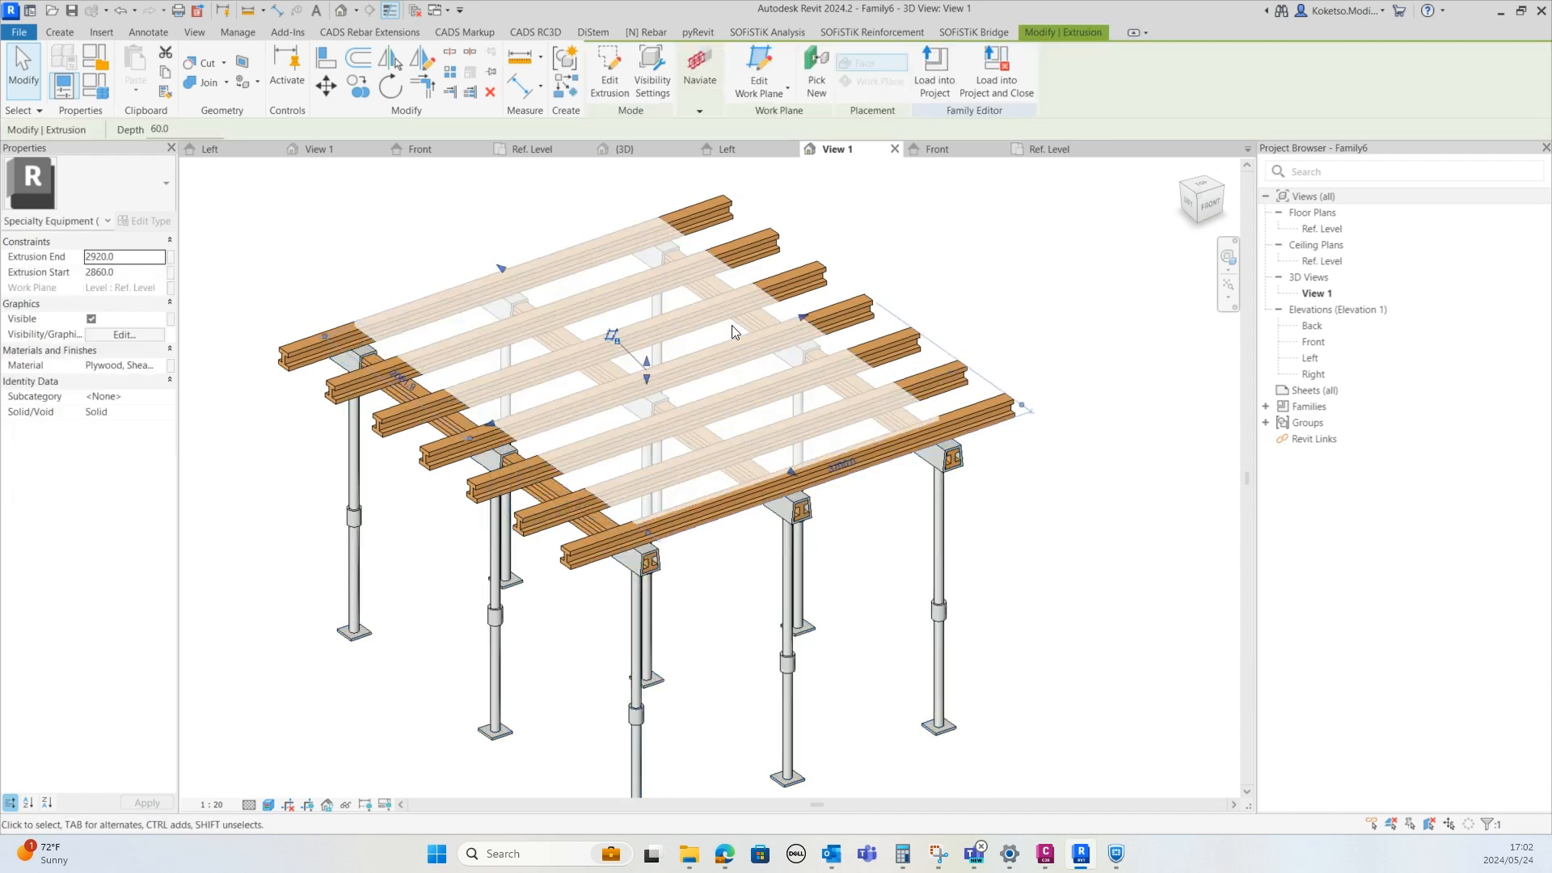
click(1060, 147)
click(269, 805)
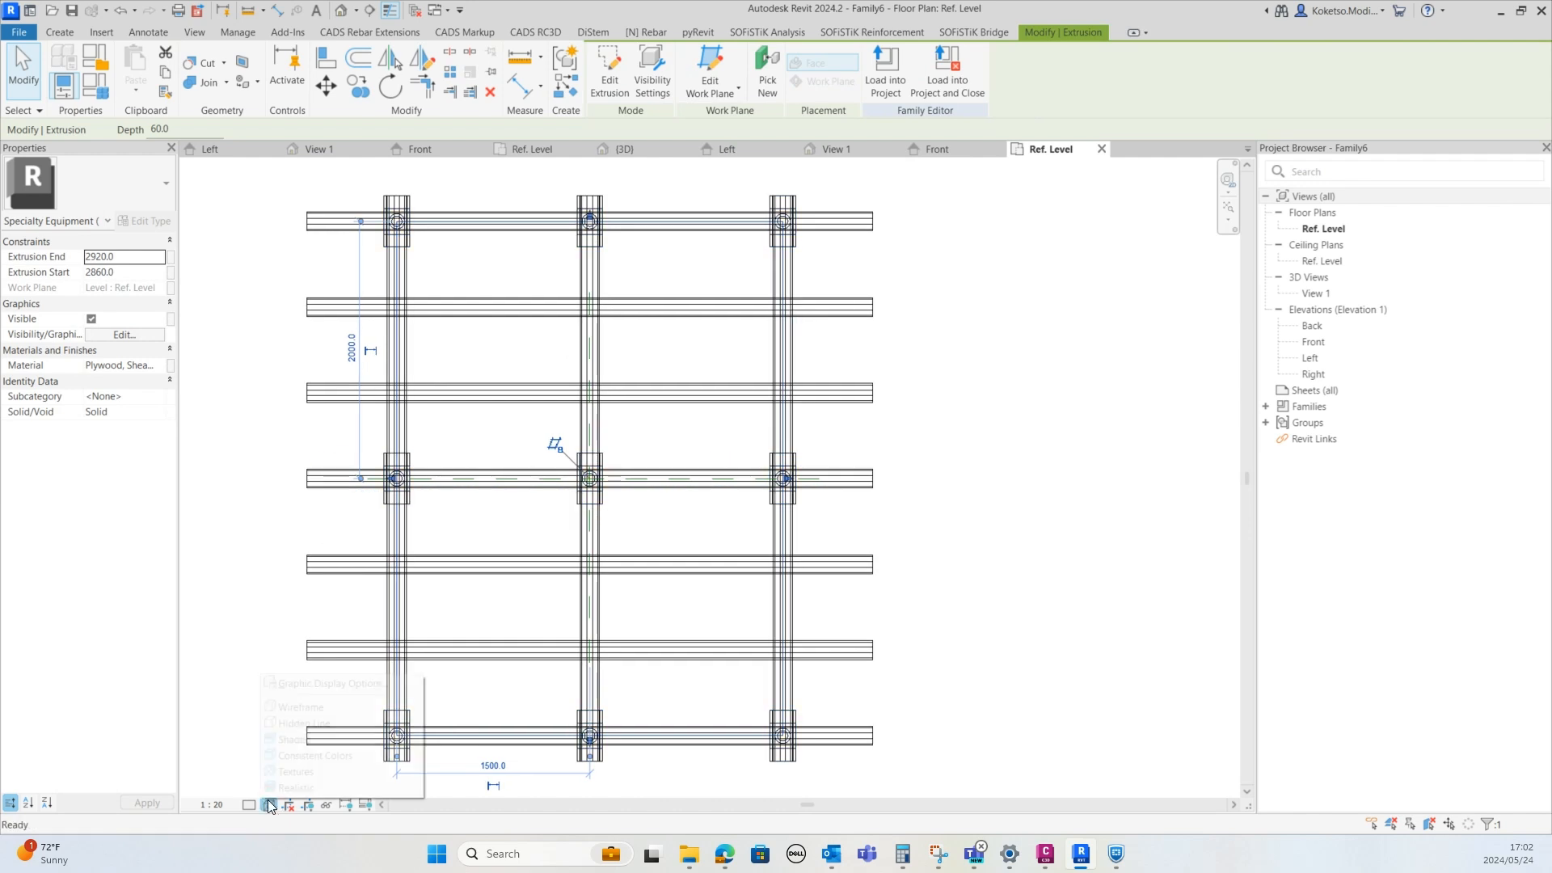
click(299, 723)
scroll(805, 437, up, 2)
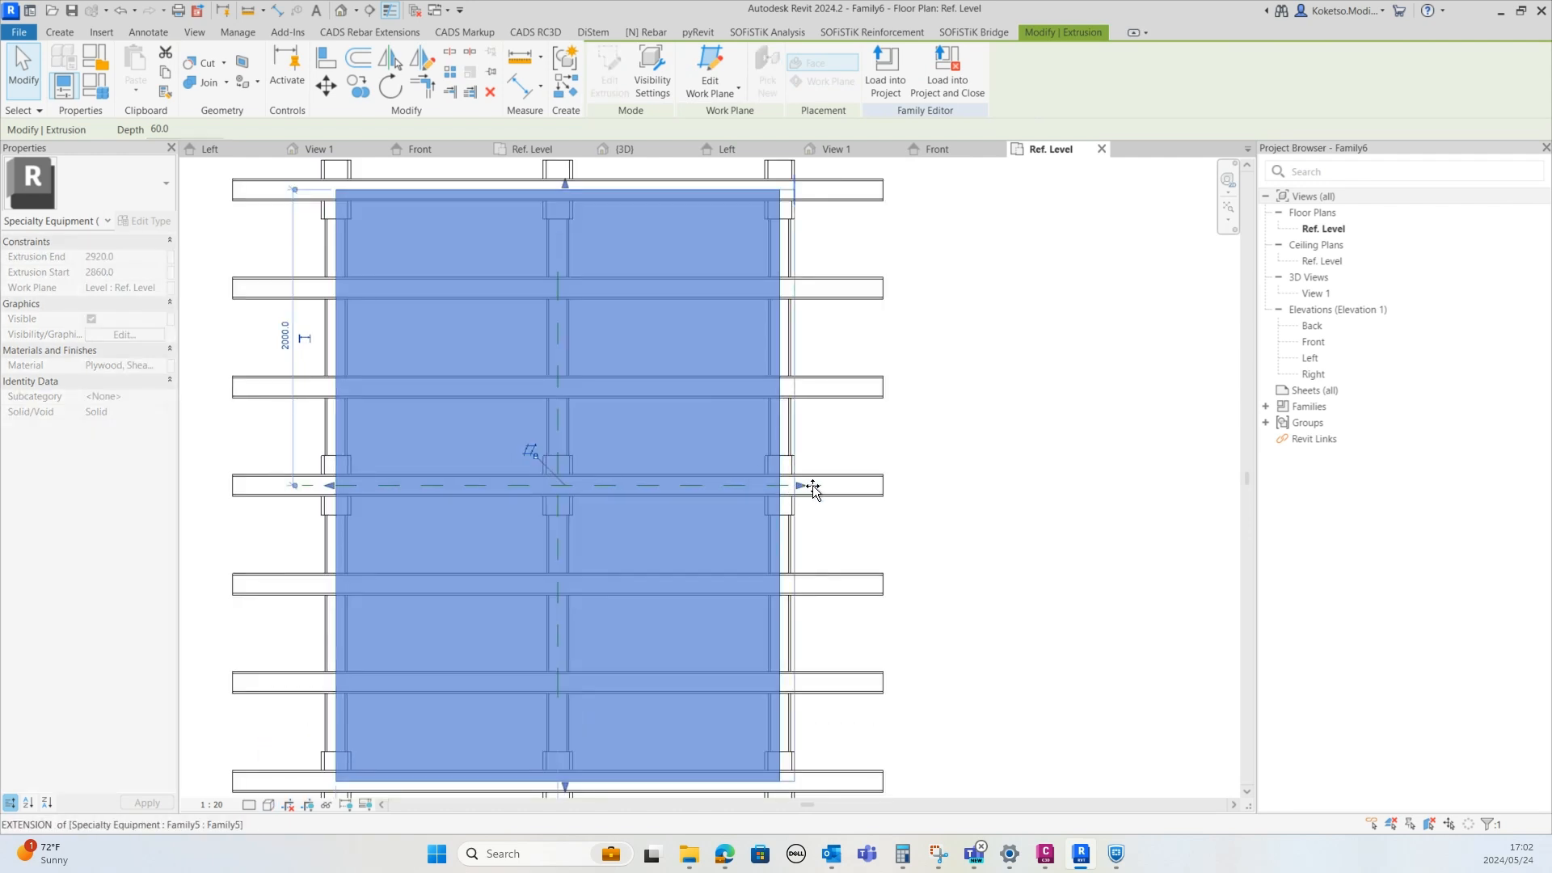
drag(813, 487, 883, 485)
scroll(883, 485, down, 2)
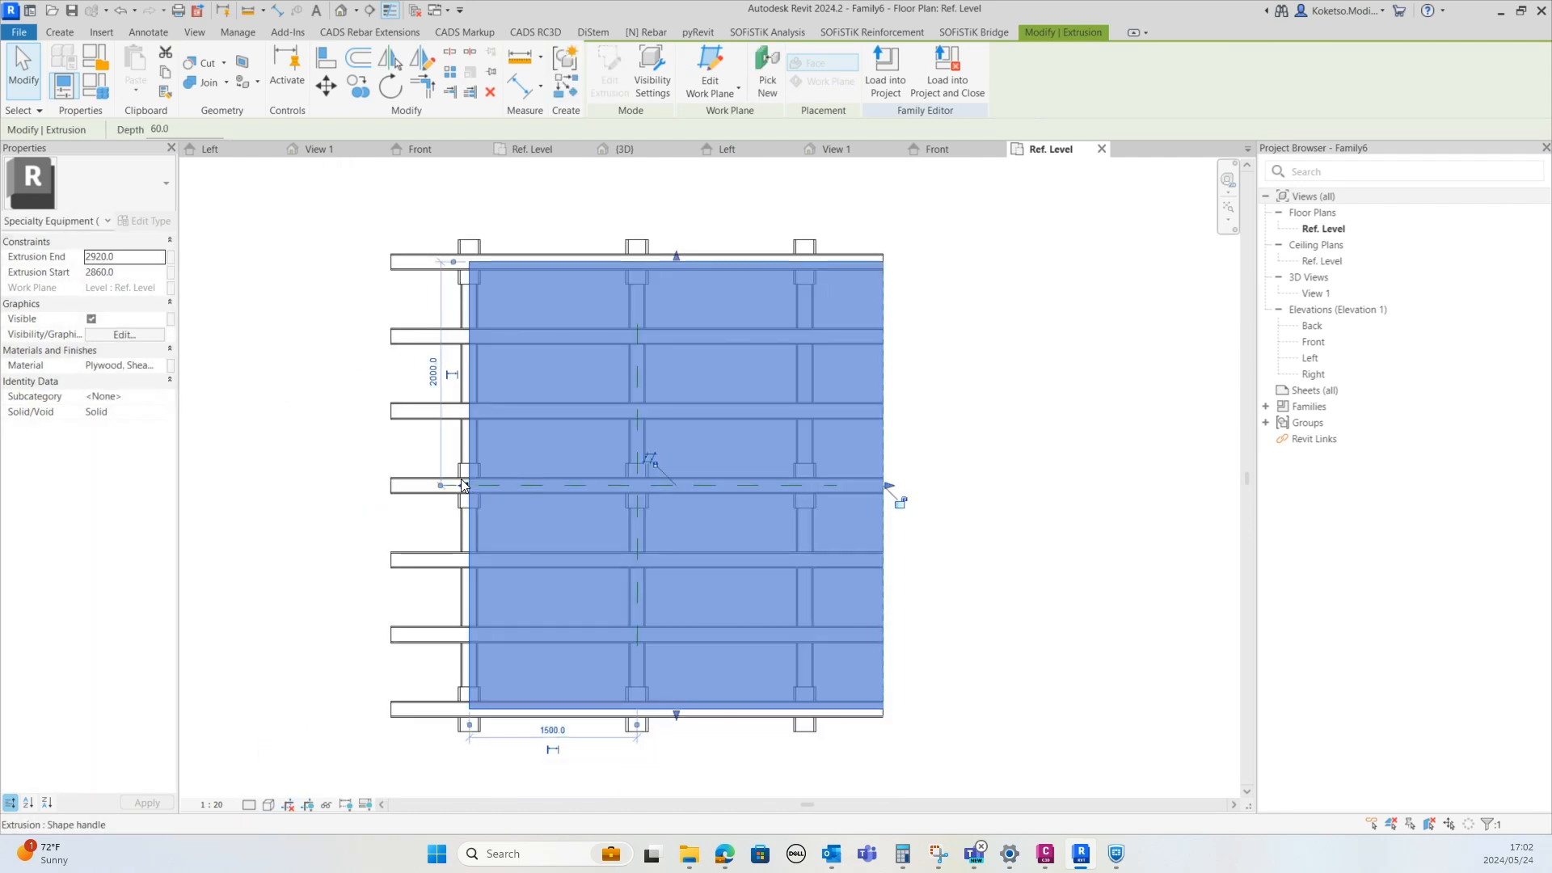
drag(463, 486, 391, 487)
Stretch the deck's north and south edges outward to the outer beam edges
scroll(566, 234, up, 3)
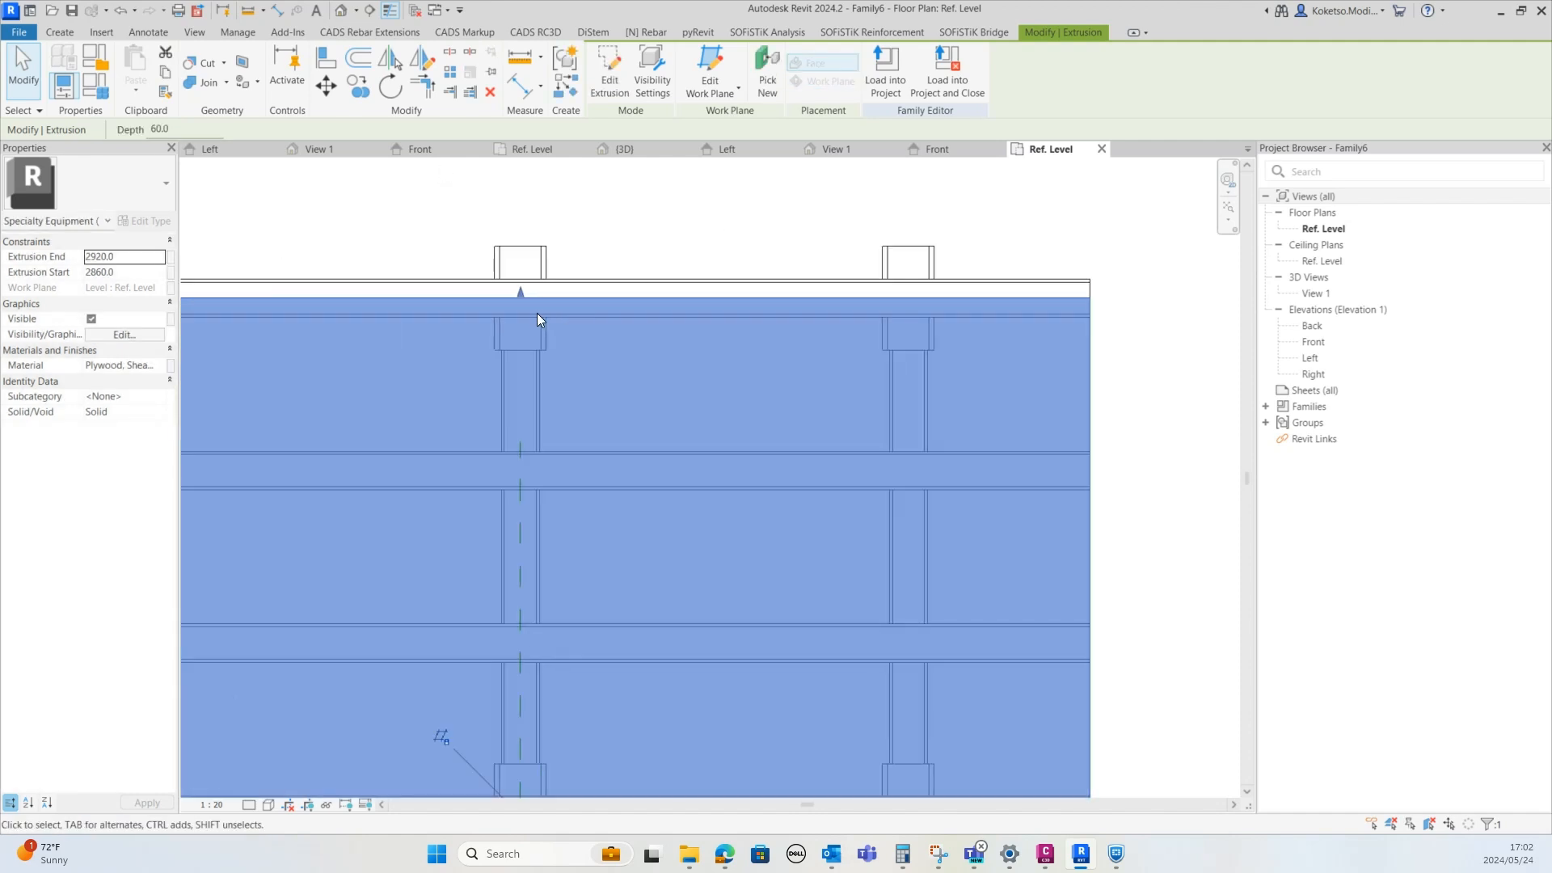
mouse_move(526, 293)
mouse_down()
mouse_move(517, 259)
mouse_move(542, 268)
mouse_up()
scroll(679, 375, down, 3)
scroll(586, 647, up, 4)
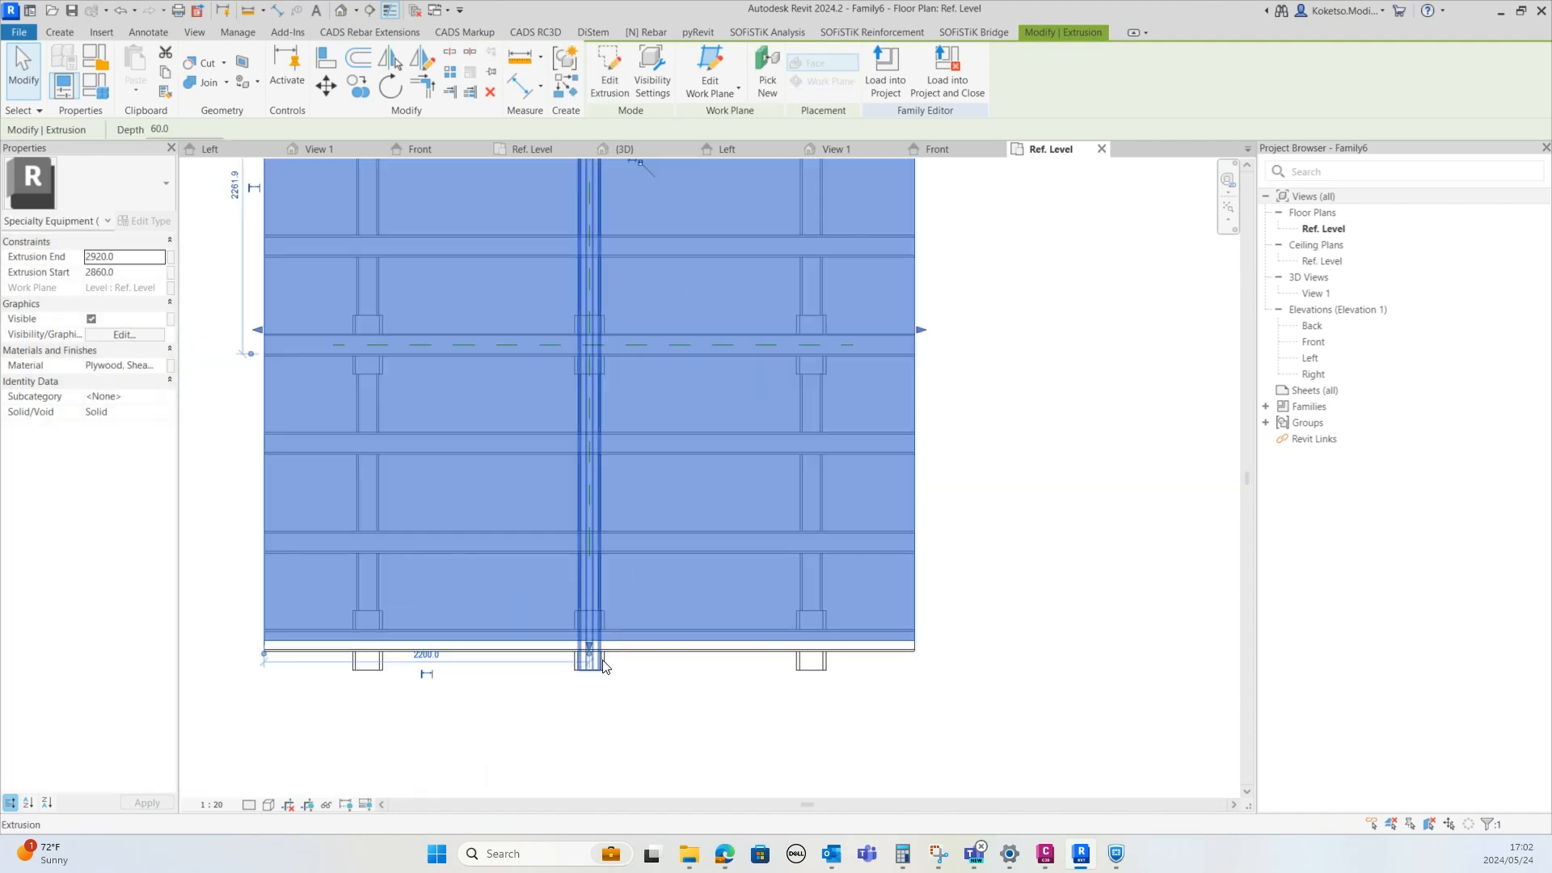
scroll(586, 647, up, 2)
drag(586, 647, 686, 712)
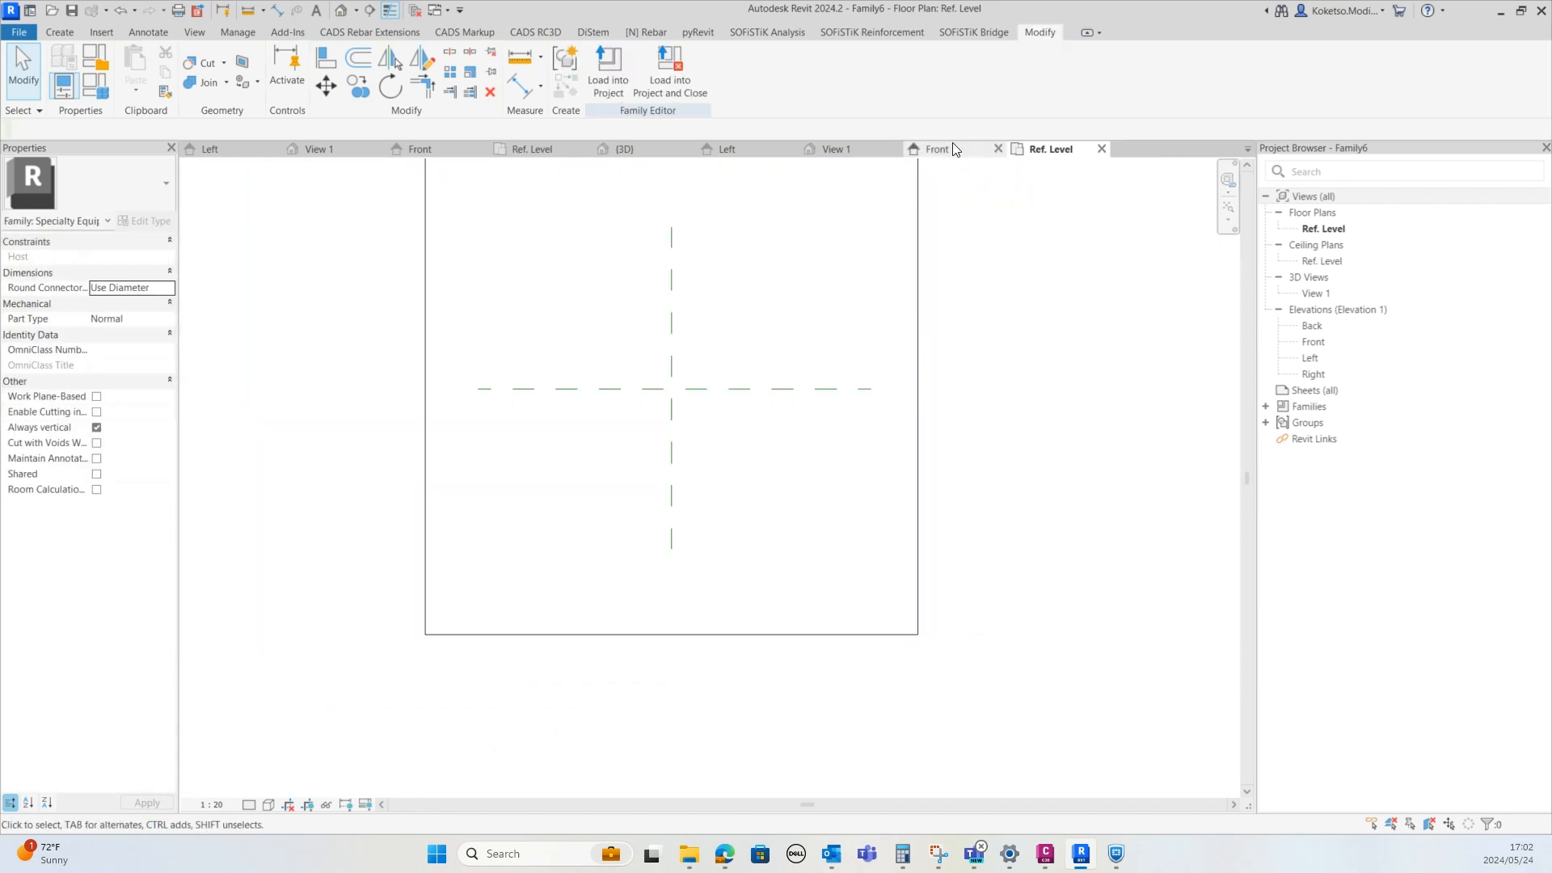
Review the finished deck in the front, 3D and reference level views
click(954, 149)
scroll(808, 404, down, 4)
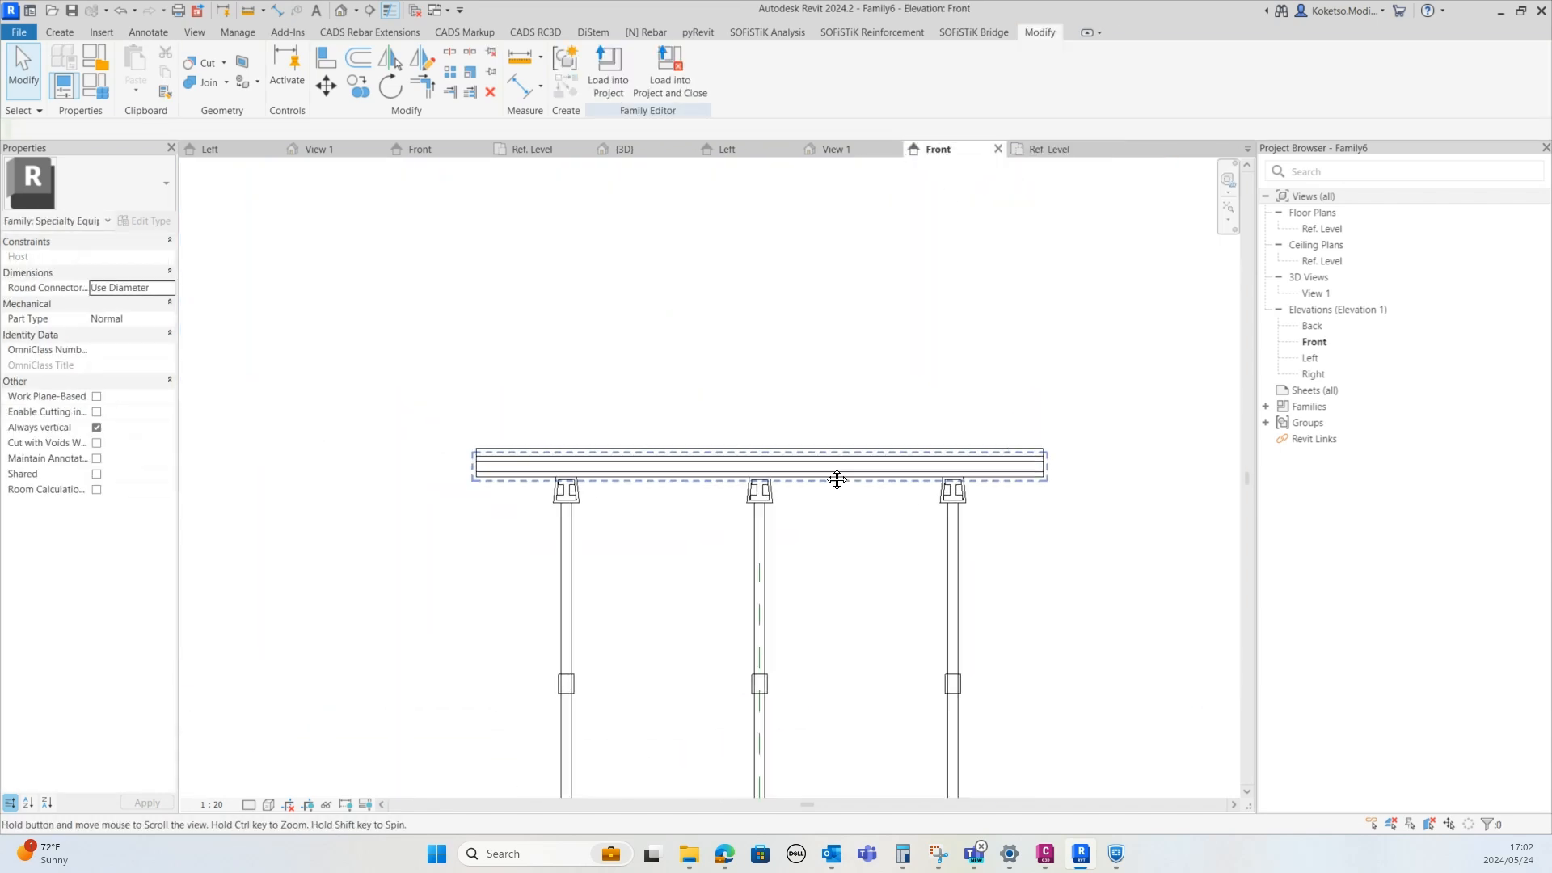
click(833, 149)
shift+middle_drag(757, 376, 894, 160)
click(1064, 153)
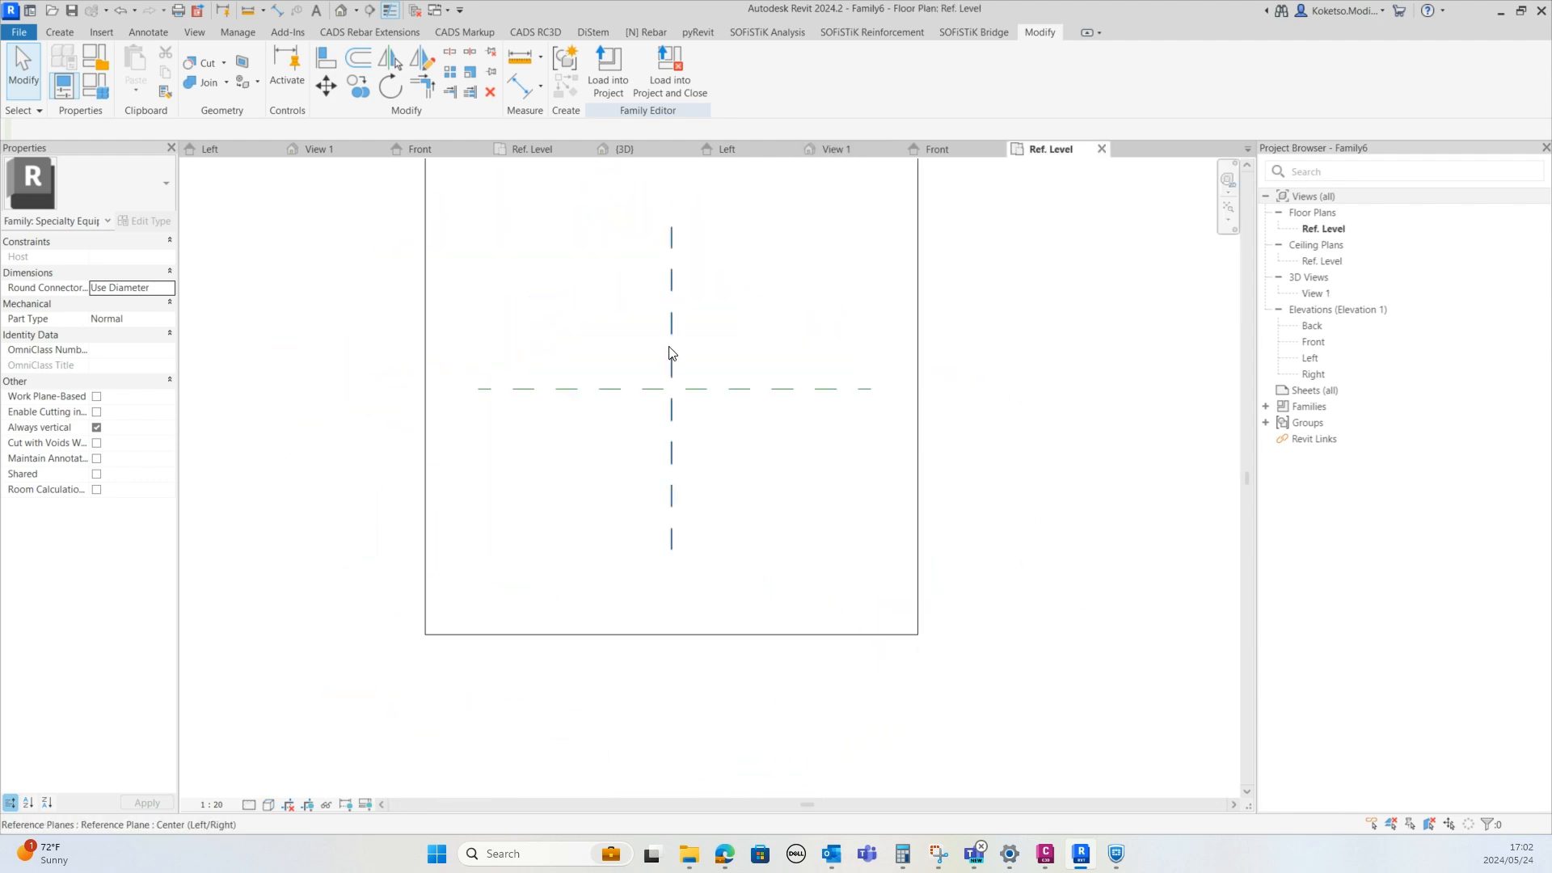
scroll(711, 339, down, 2)
scroll(784, 344, up, 2)
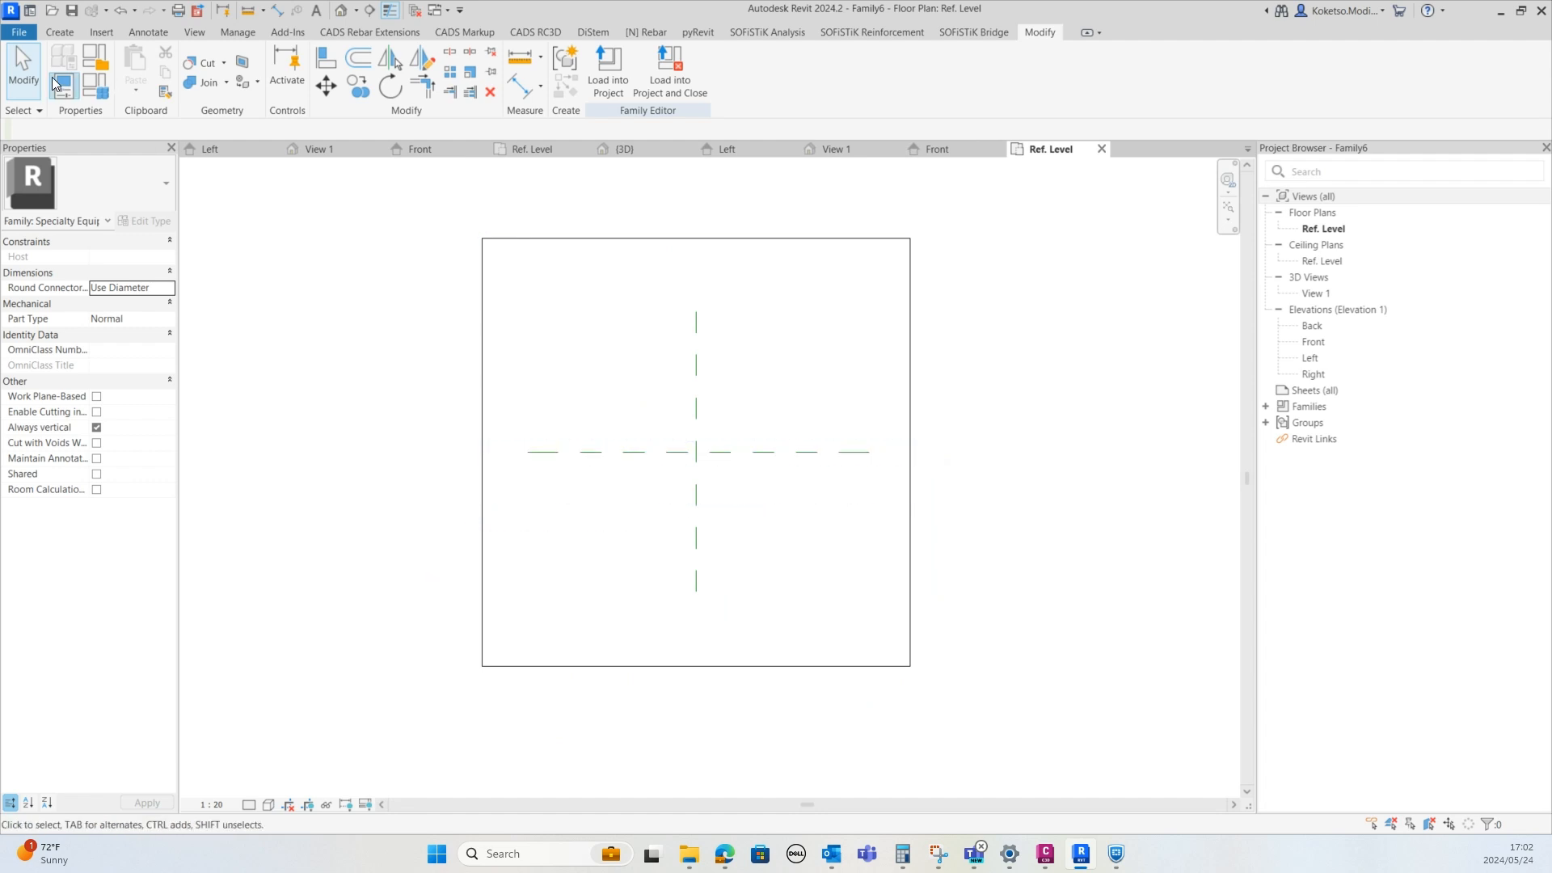
Start a Sweep and sketch a closed square path about 4400 mm per side along the plan's outer rectangle
click(60, 32)
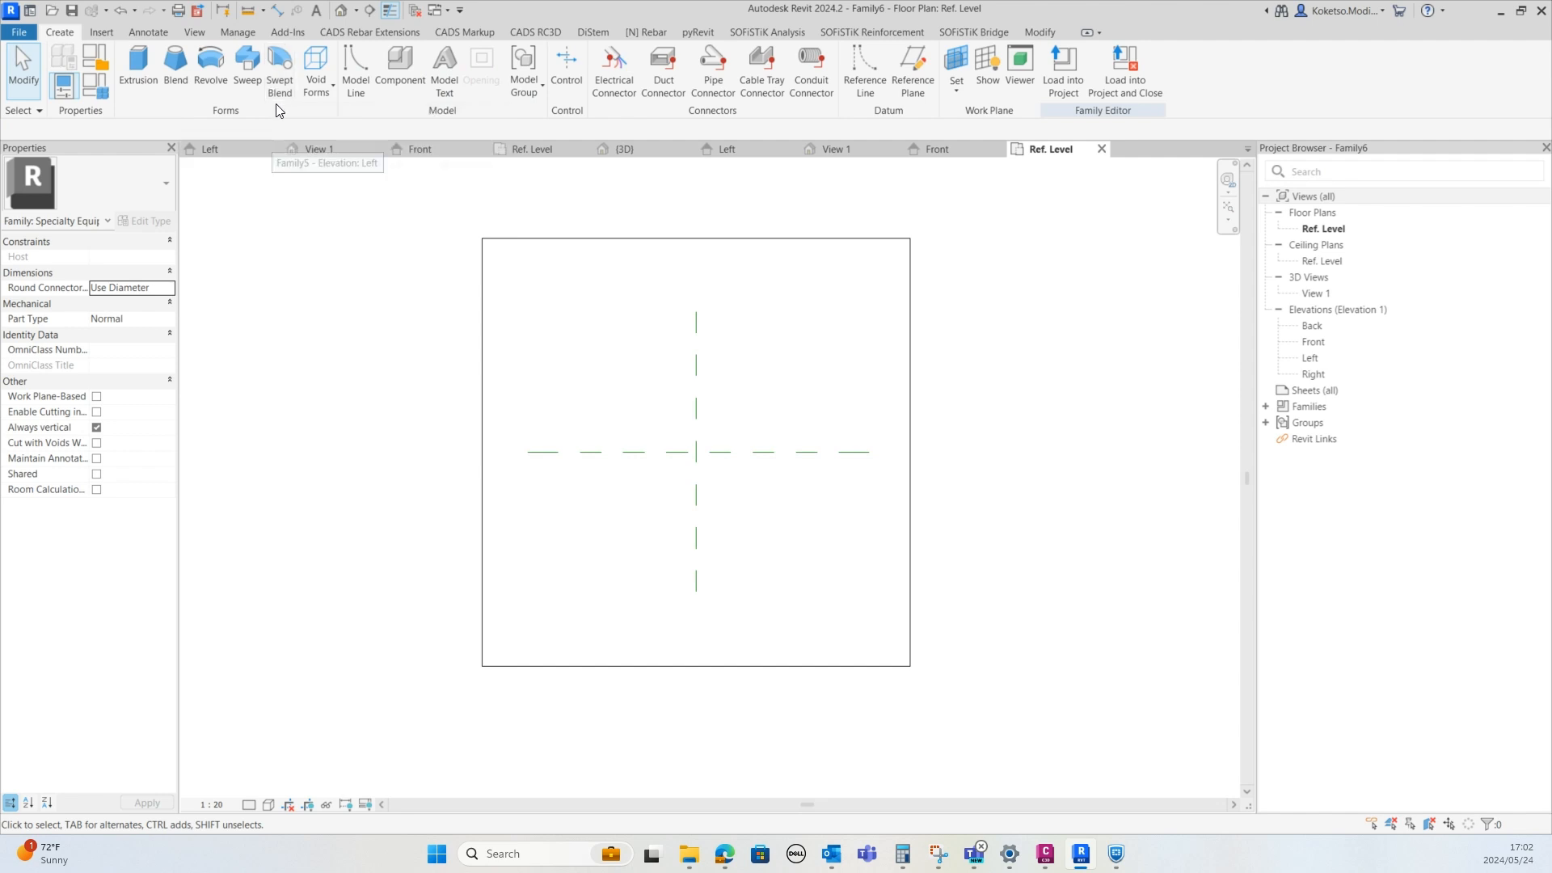
click(248, 72)
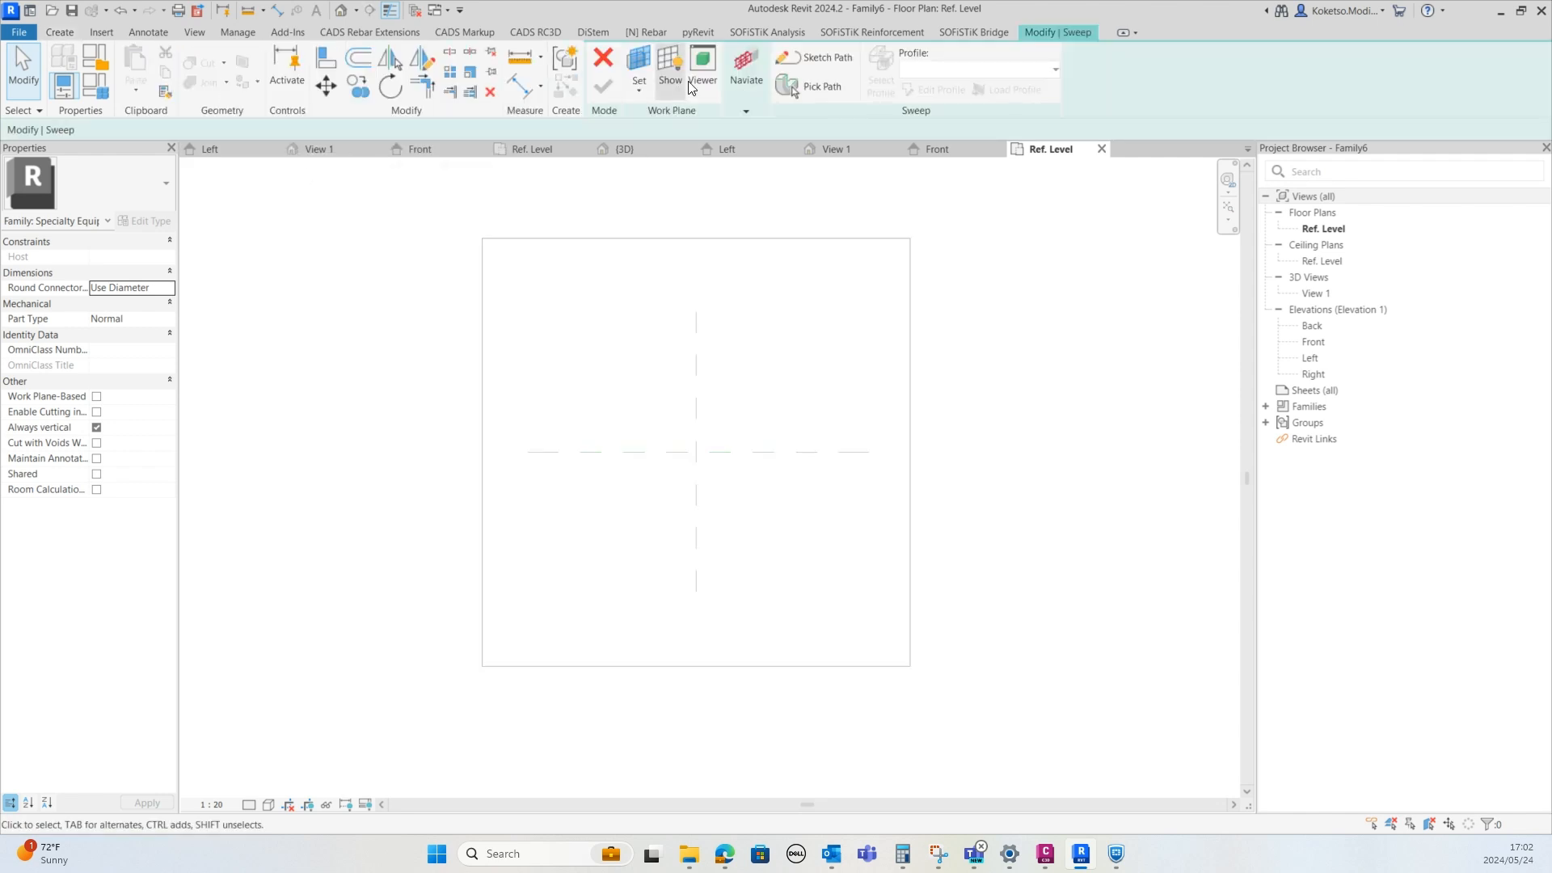
click(812, 57)
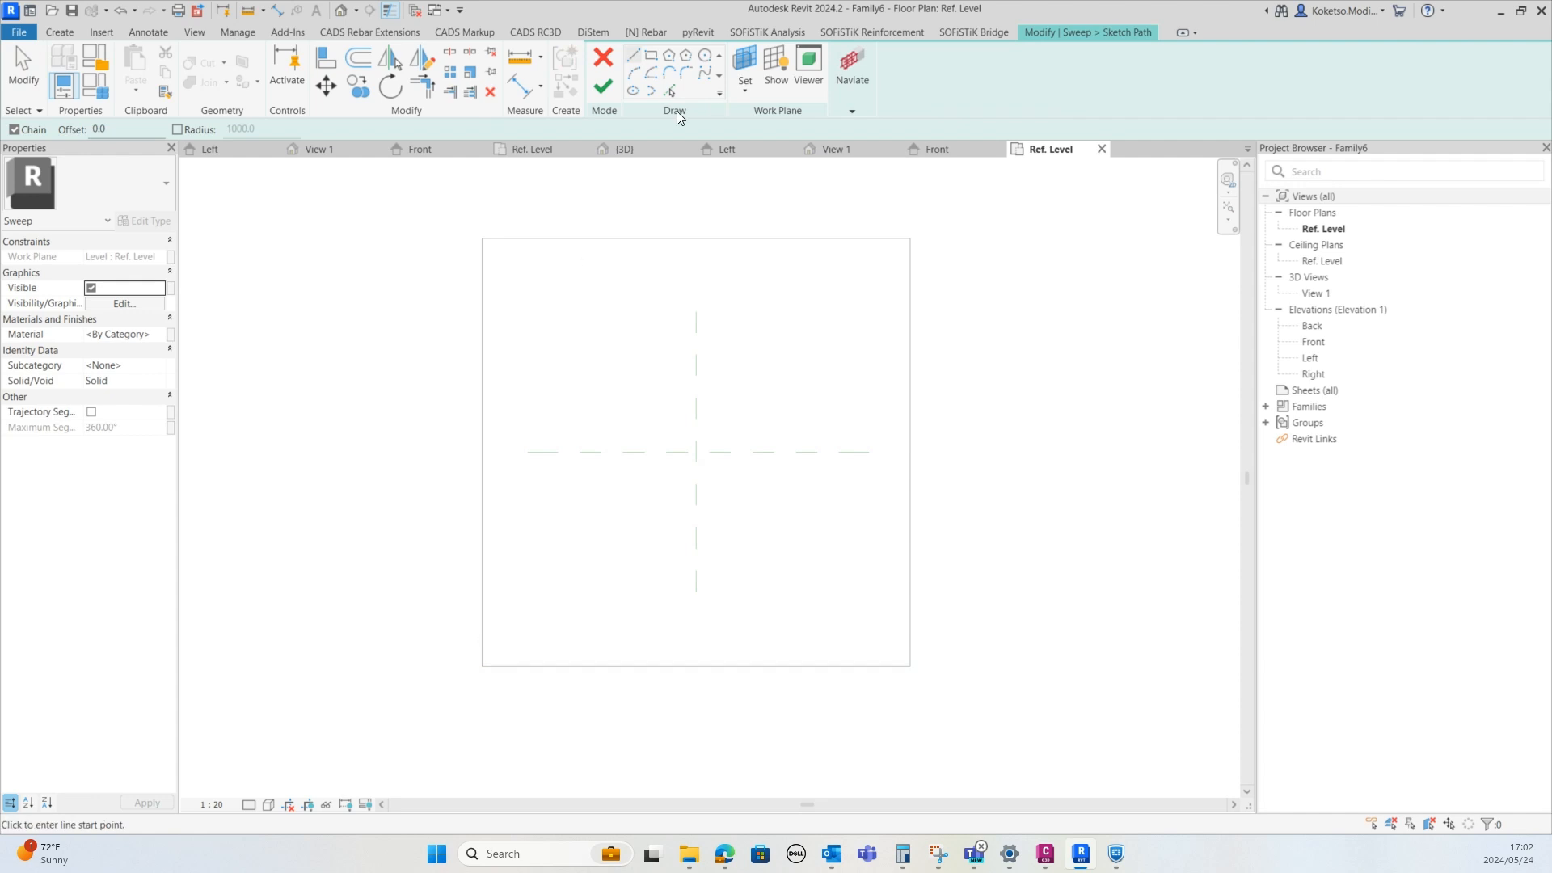
click(482, 666)
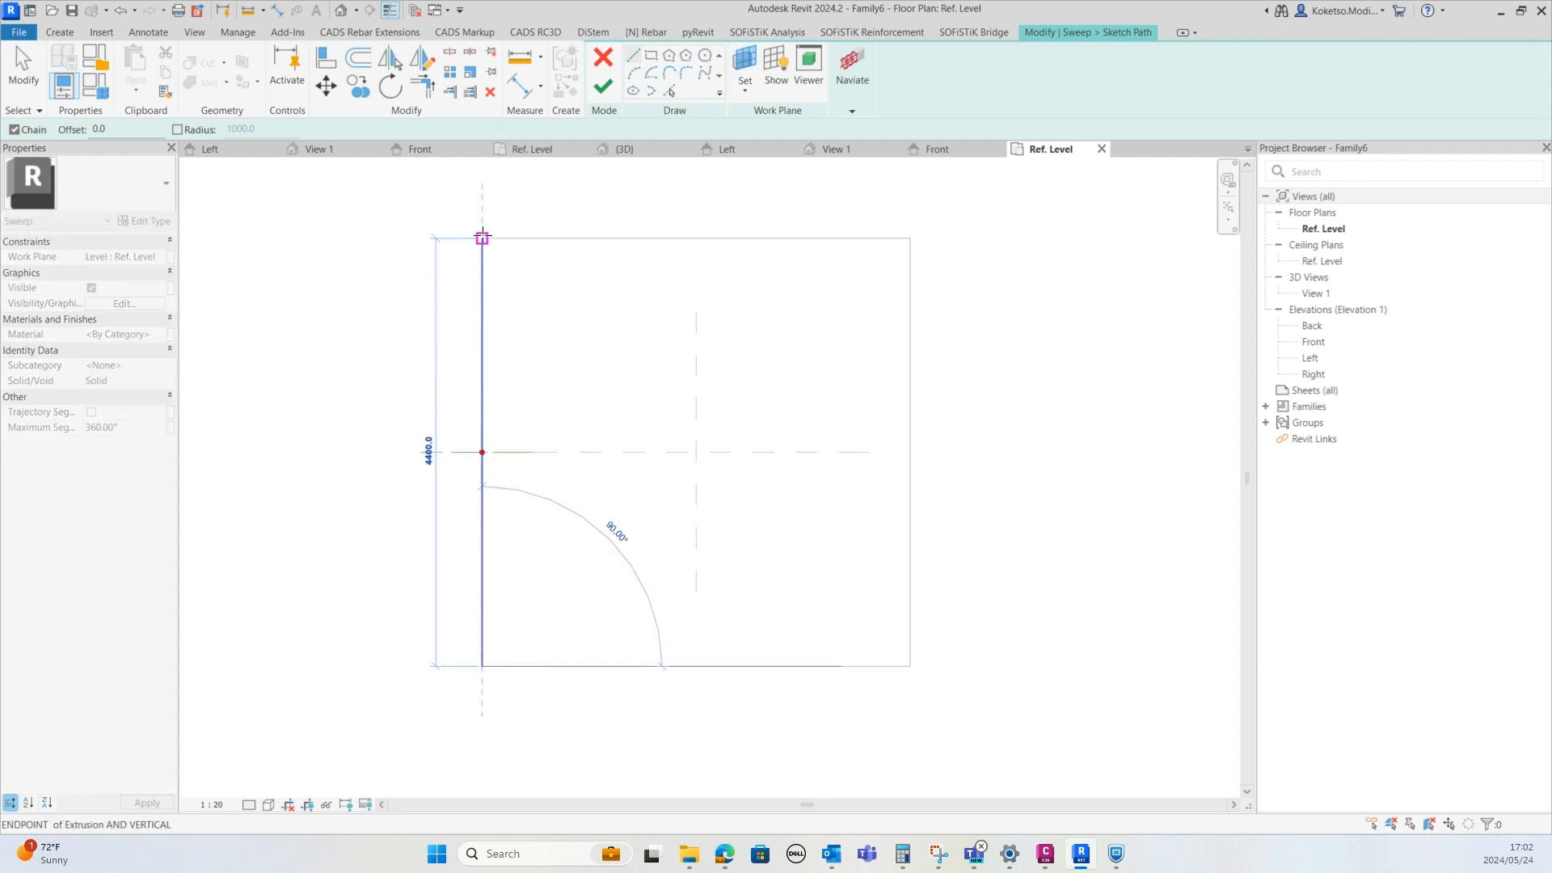
click(482, 238)
click(910, 238)
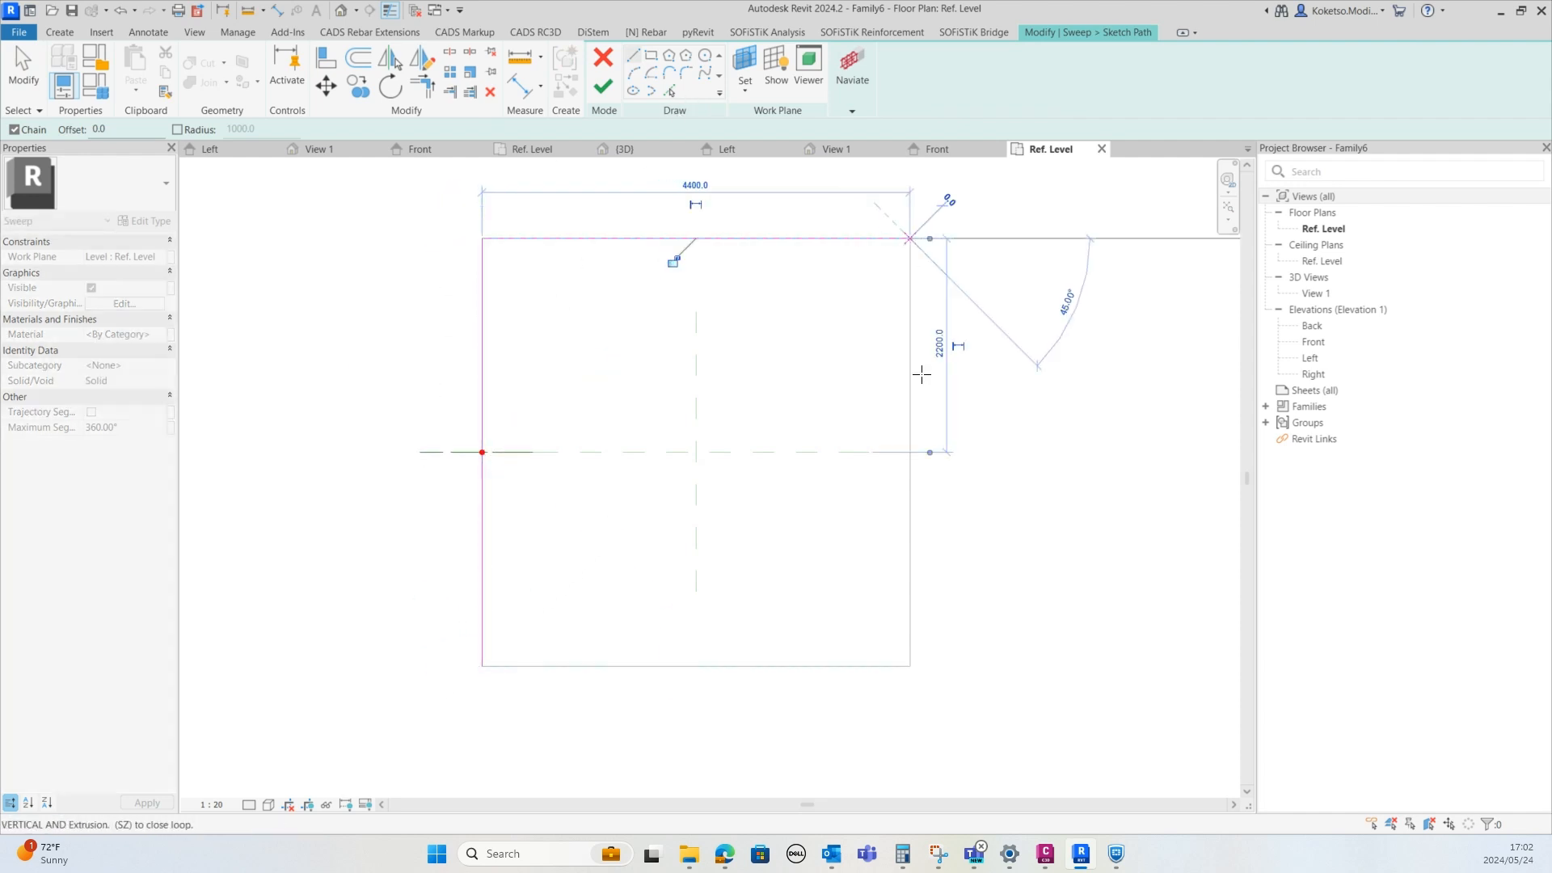
click(910, 665)
click(482, 666)
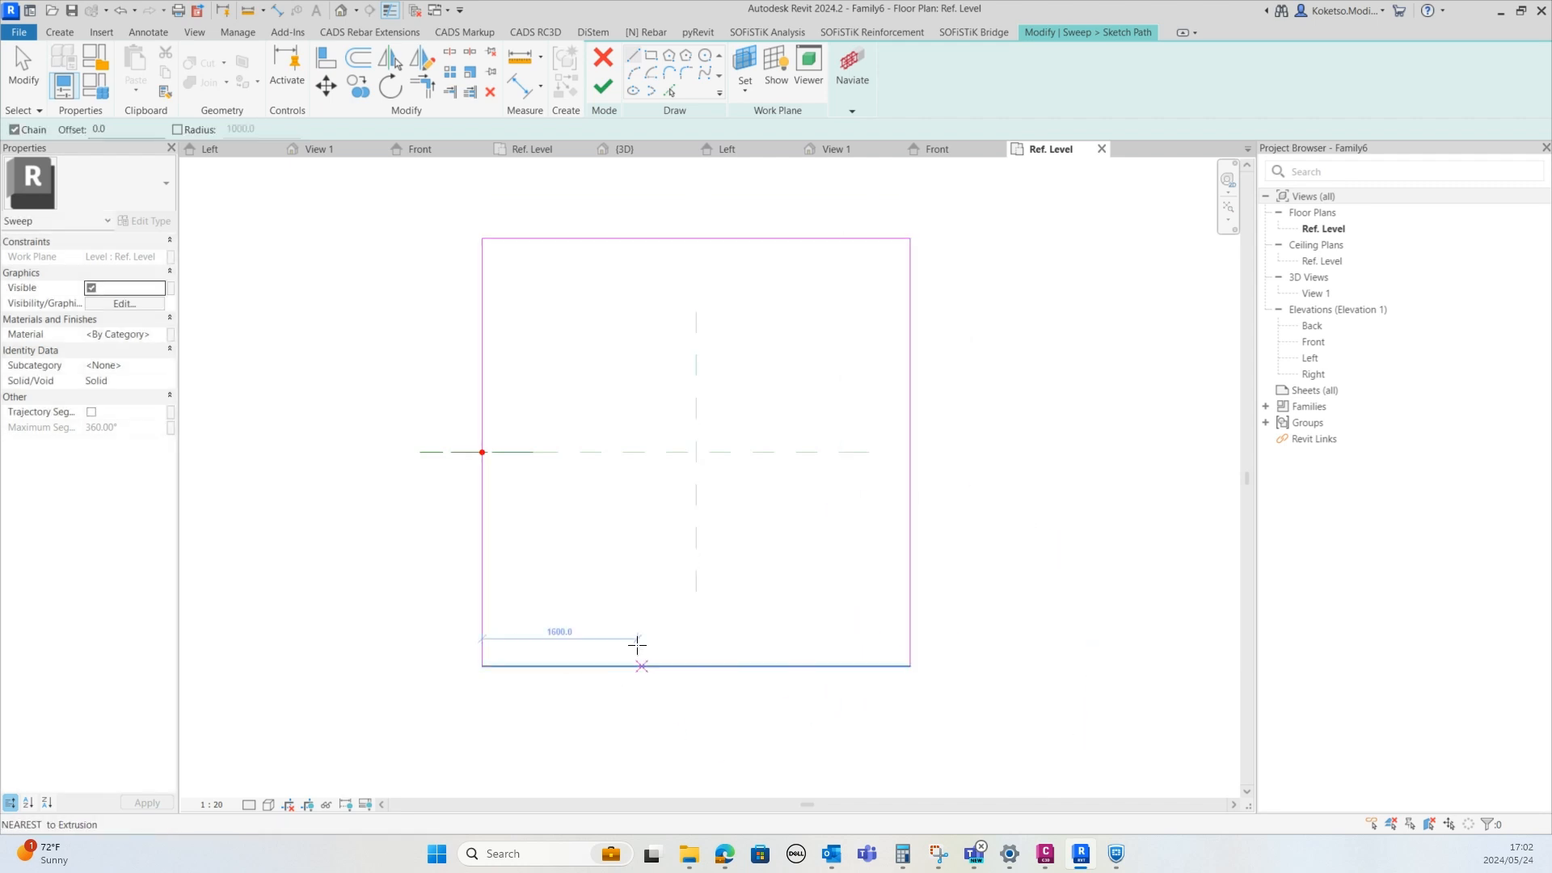
key(Escape)
key(Escape)
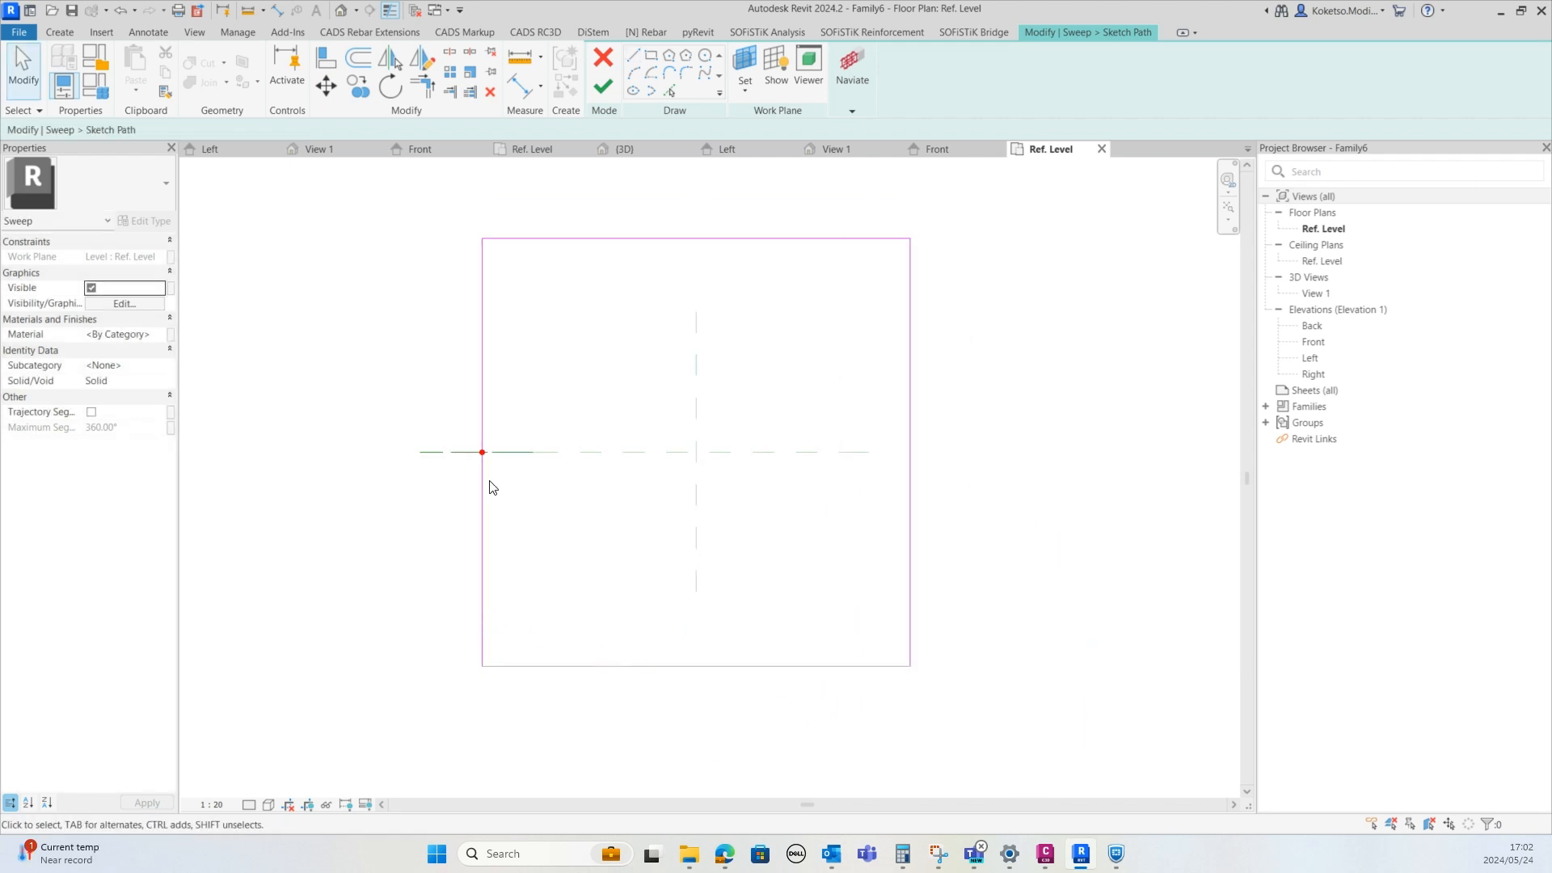
Finish the sweep path and open the sweep profile for editing in the Front elevation view
scroll(489, 475, up, 2)
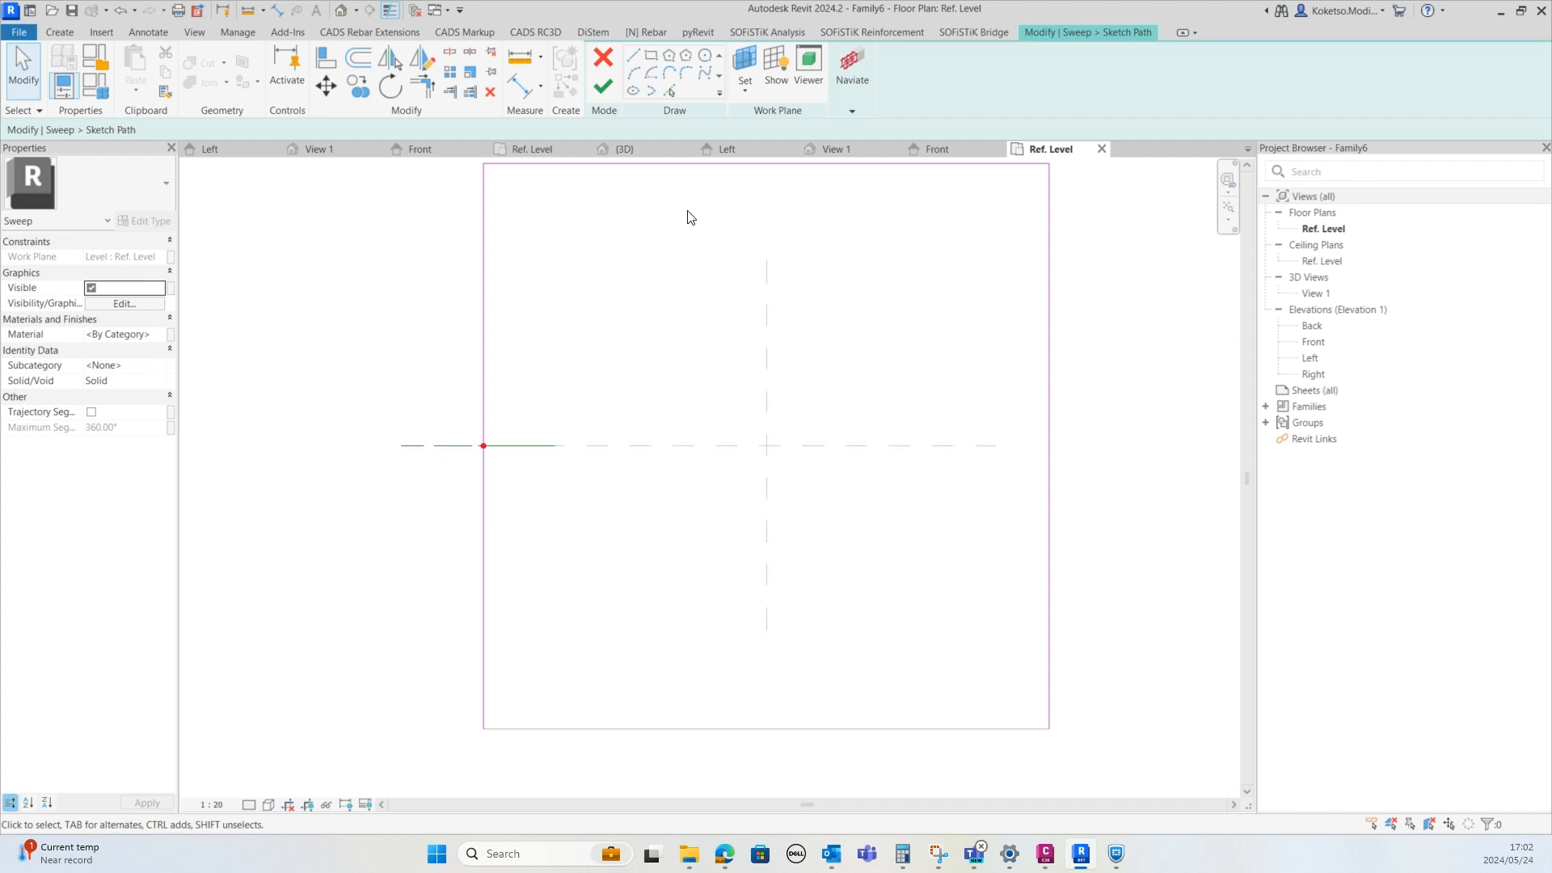
click(612, 83)
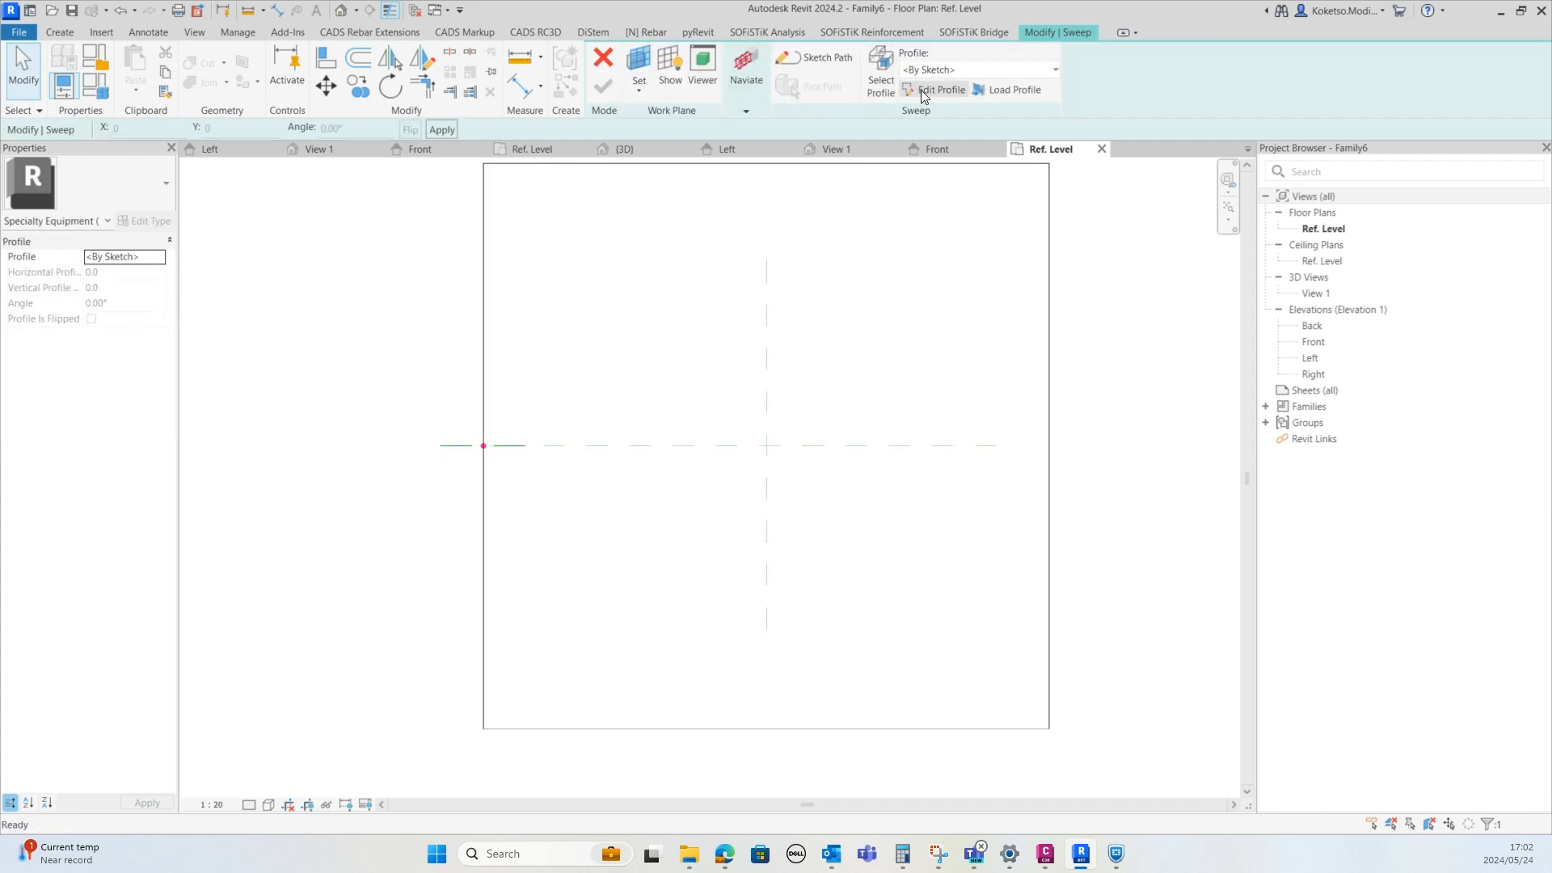
click(928, 89)
click(672, 309)
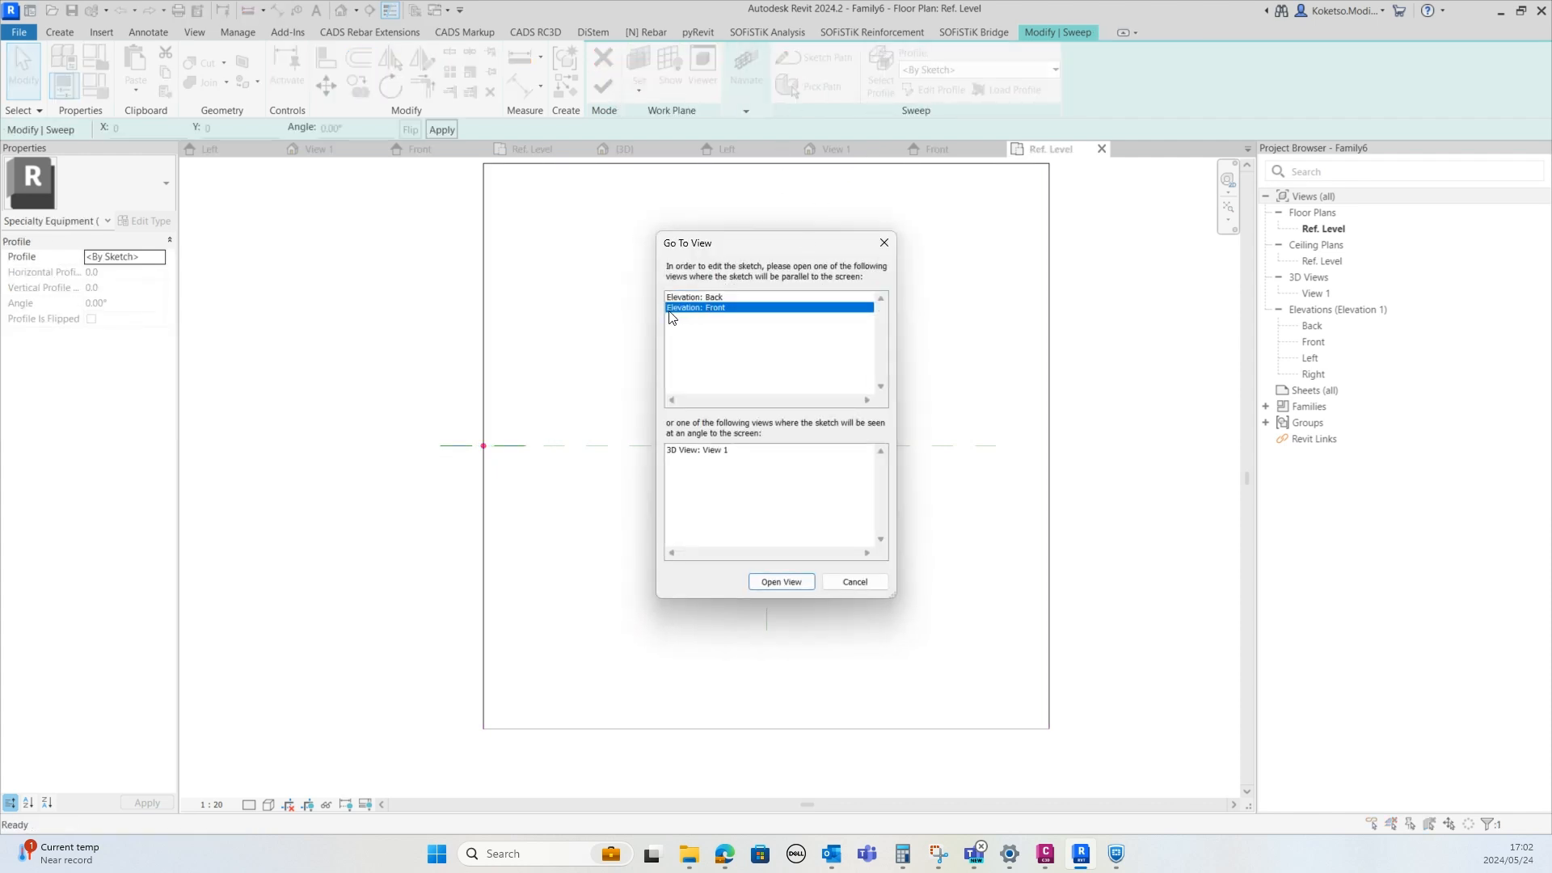
click(779, 581)
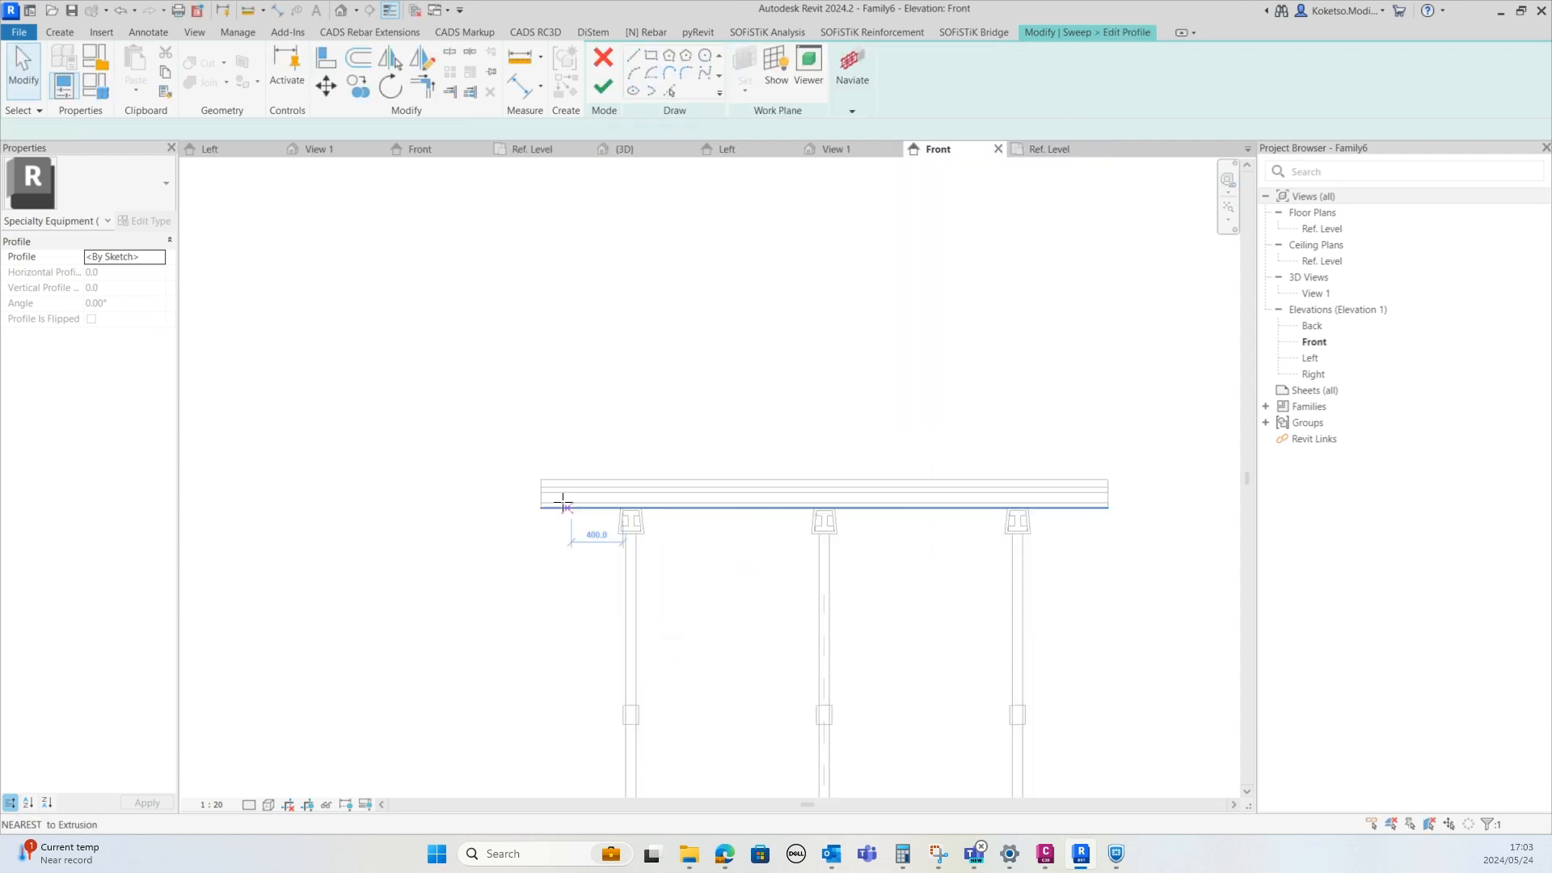
Draw a vertical profile line about 1000 mm high rising from the deck's left edge
scroll(430, 582, down, 5)
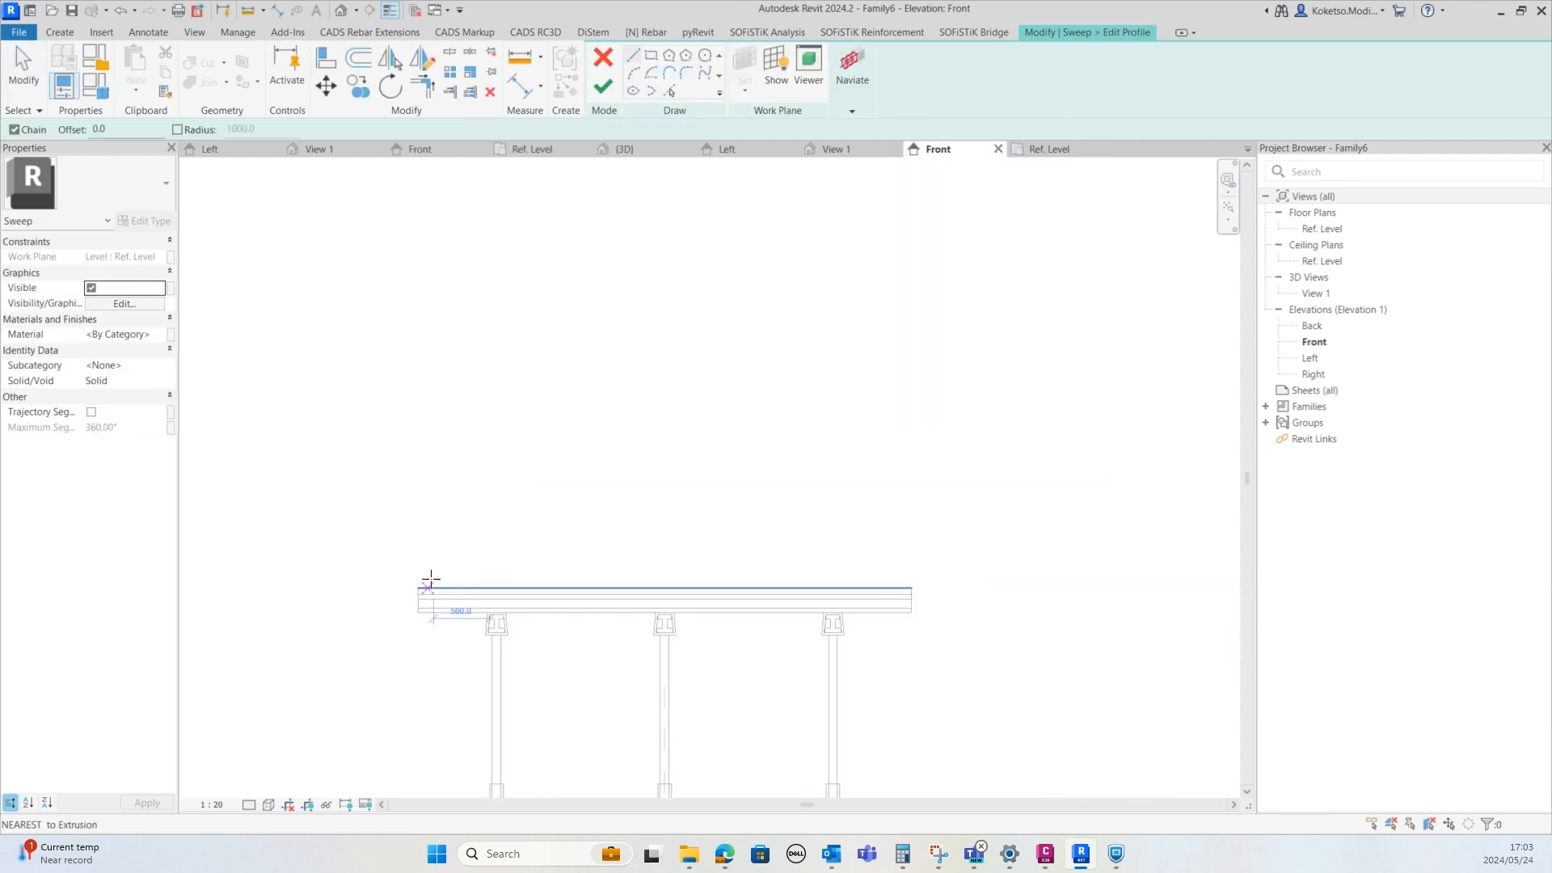
scroll(447, 551, up, 3)
click(439, 571)
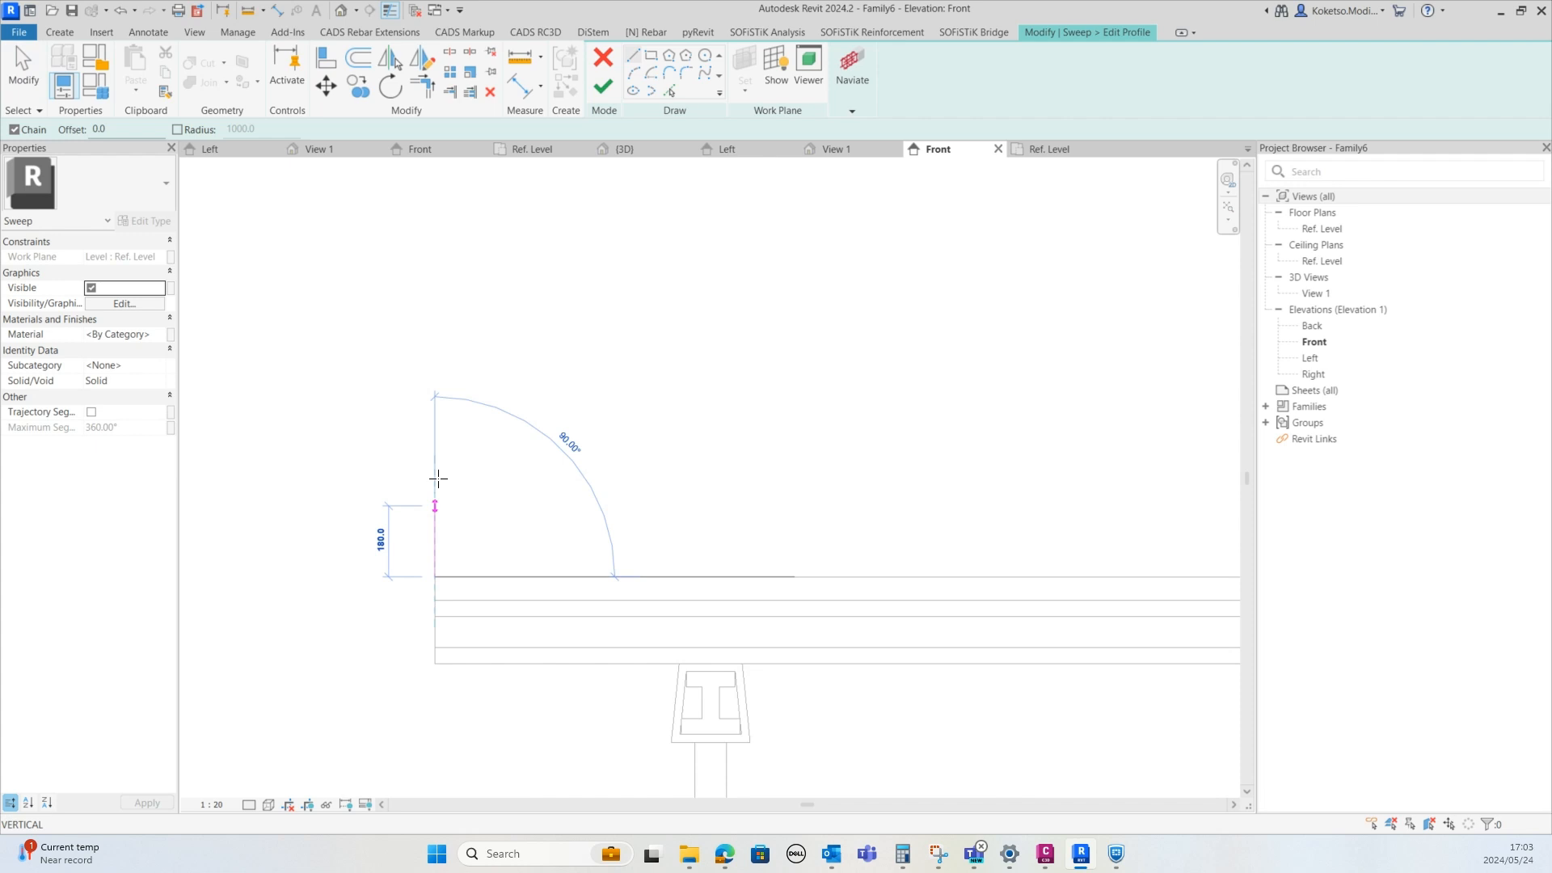
scroll(456, 396, up, 2)
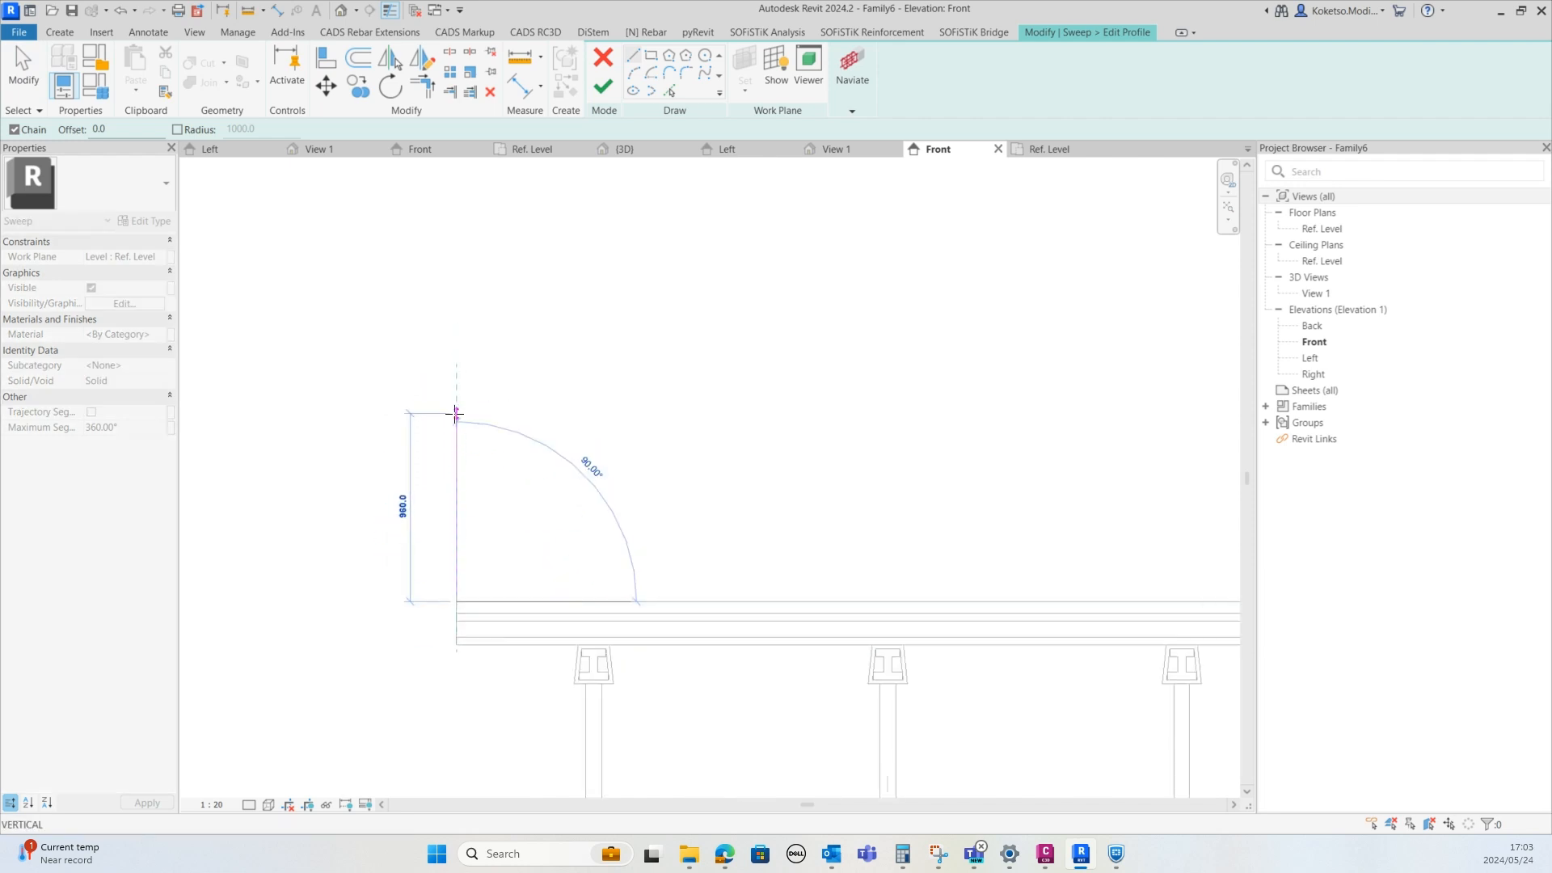
click(457, 401)
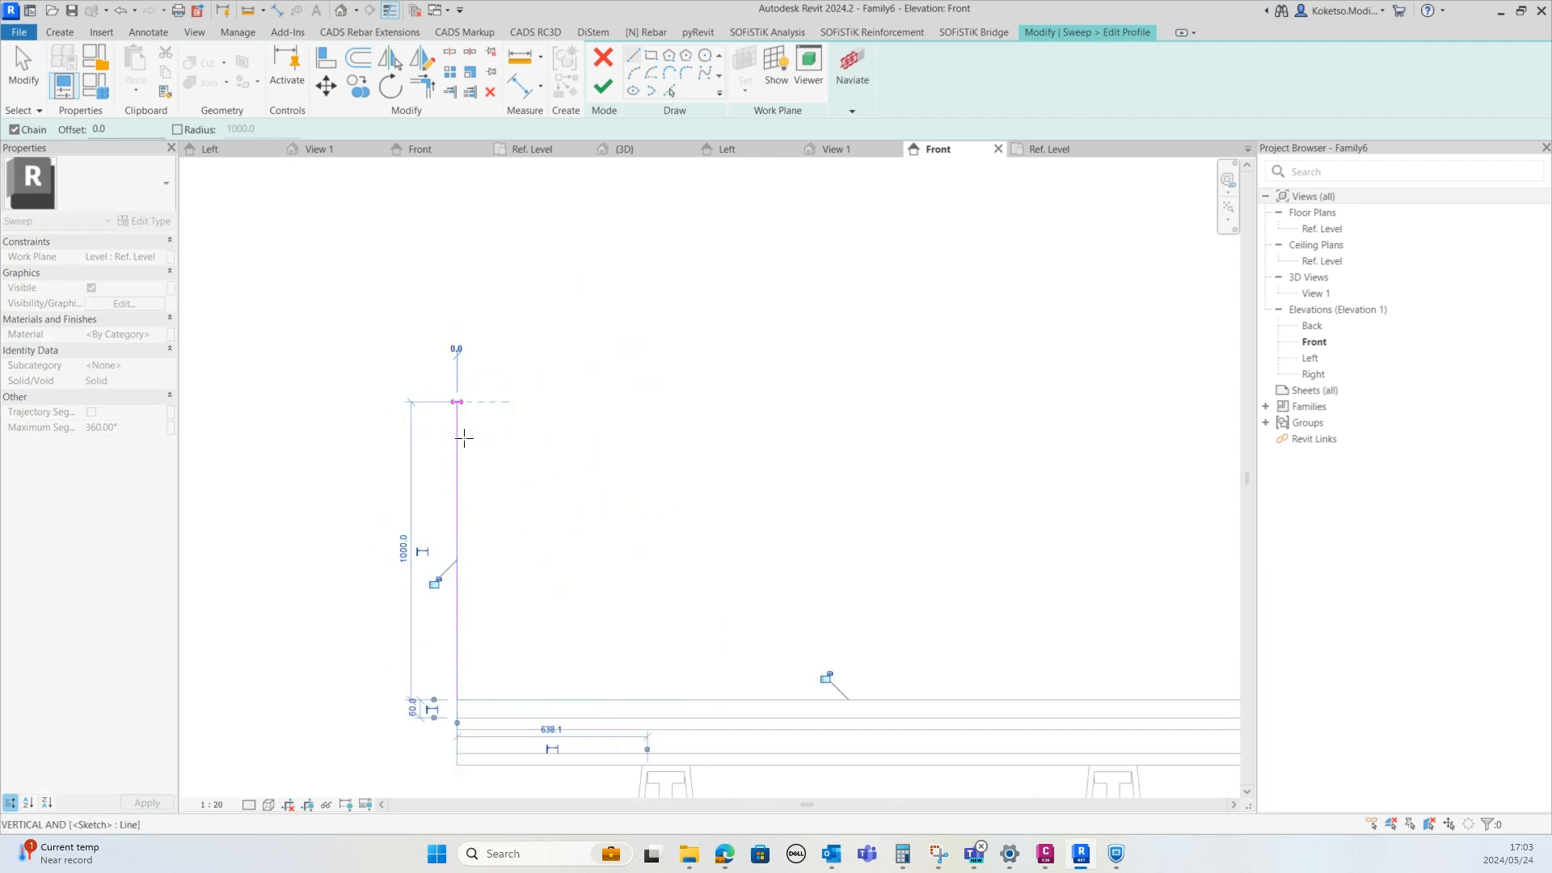
key(Escape)
Sketch a closed rectangular profile about 20 mm wide against the top of that vertical line
scroll(541, 423, up, 2)
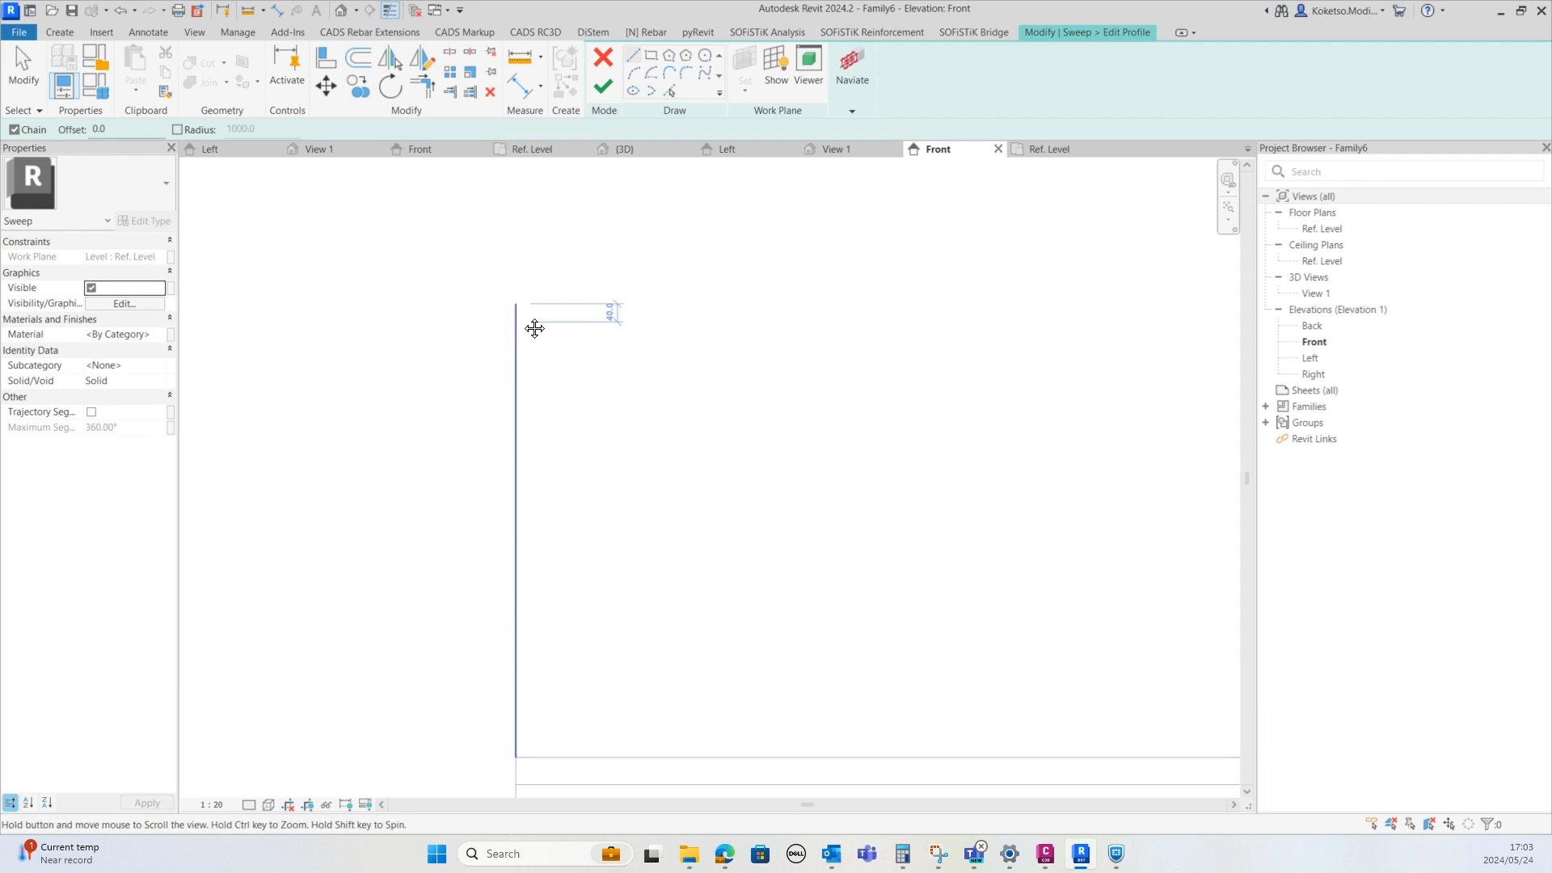
click(510, 277)
scroll(526, 283, up, 1)
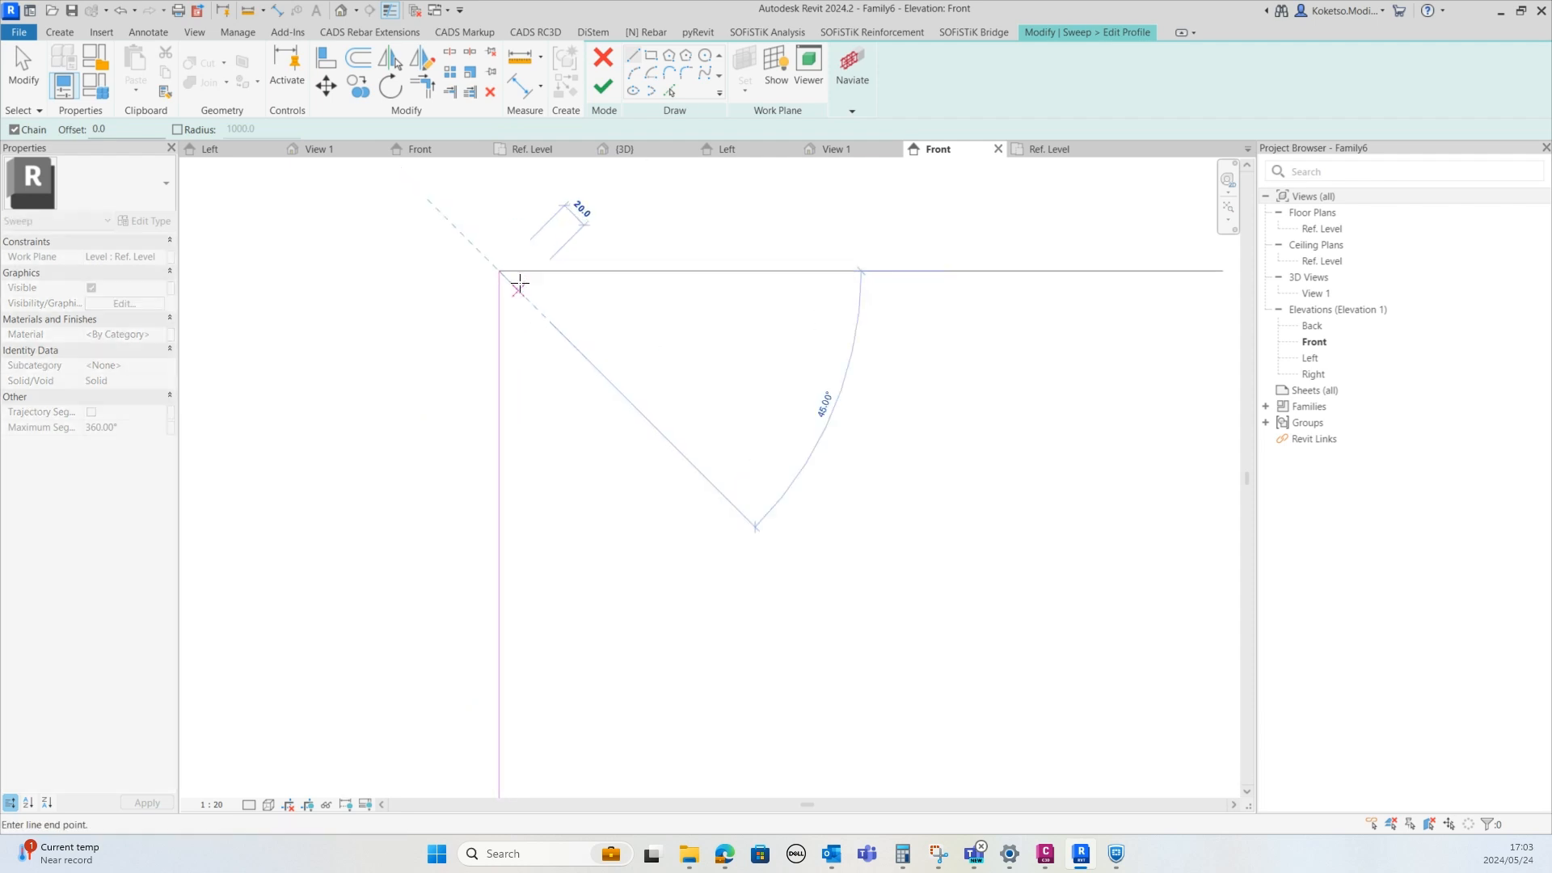
scroll(535, 374, down, 1)
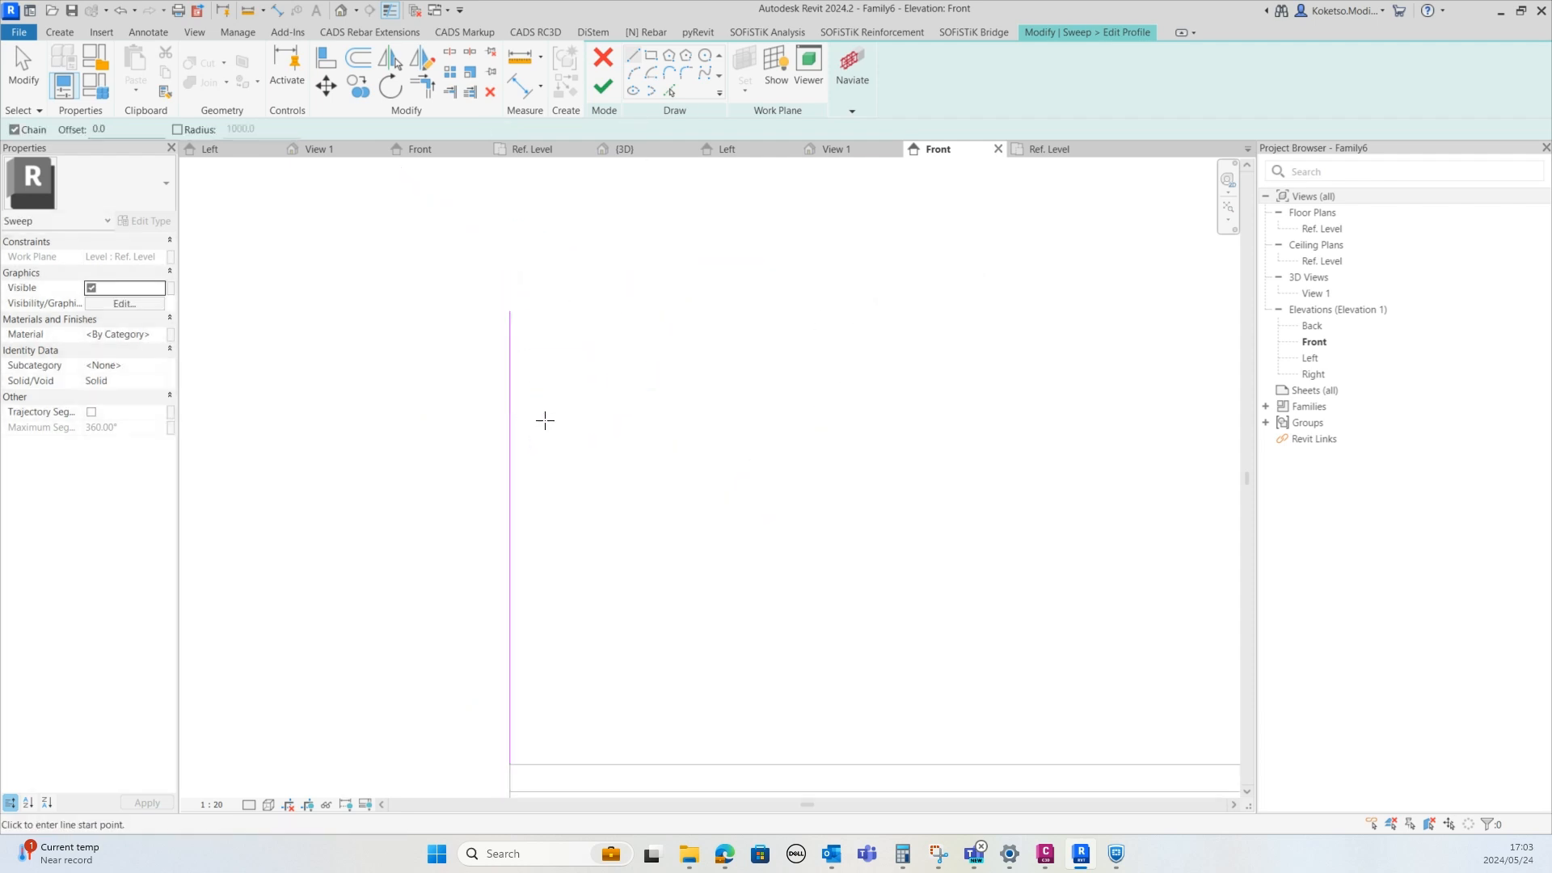
scroll(537, 433, down, 1)
scroll(513, 430, down, 1)
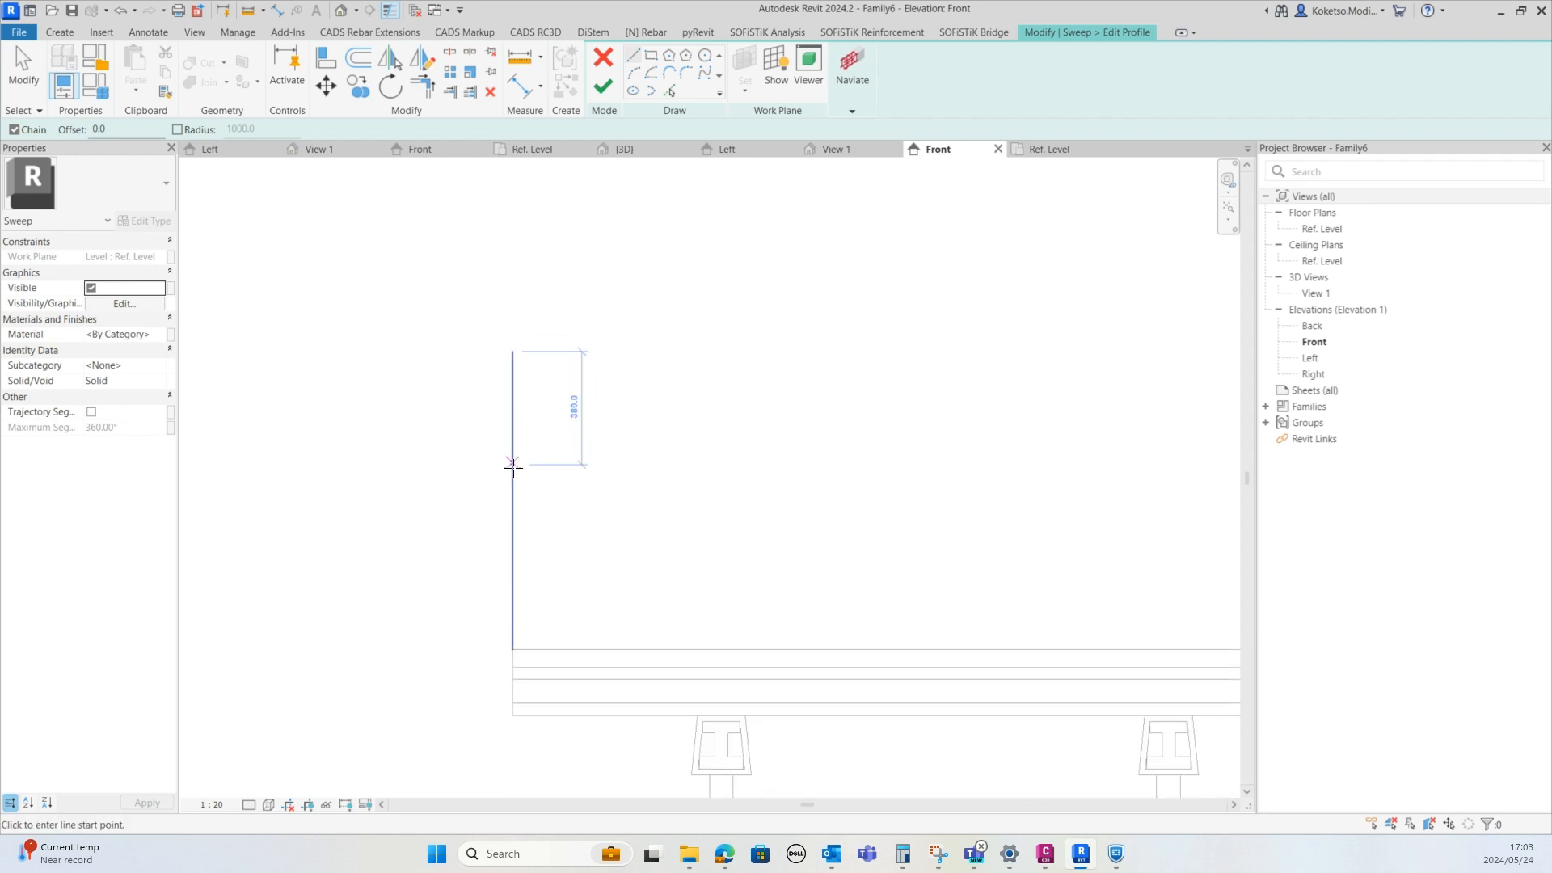
key(Escape)
scroll(521, 453, up, 1)
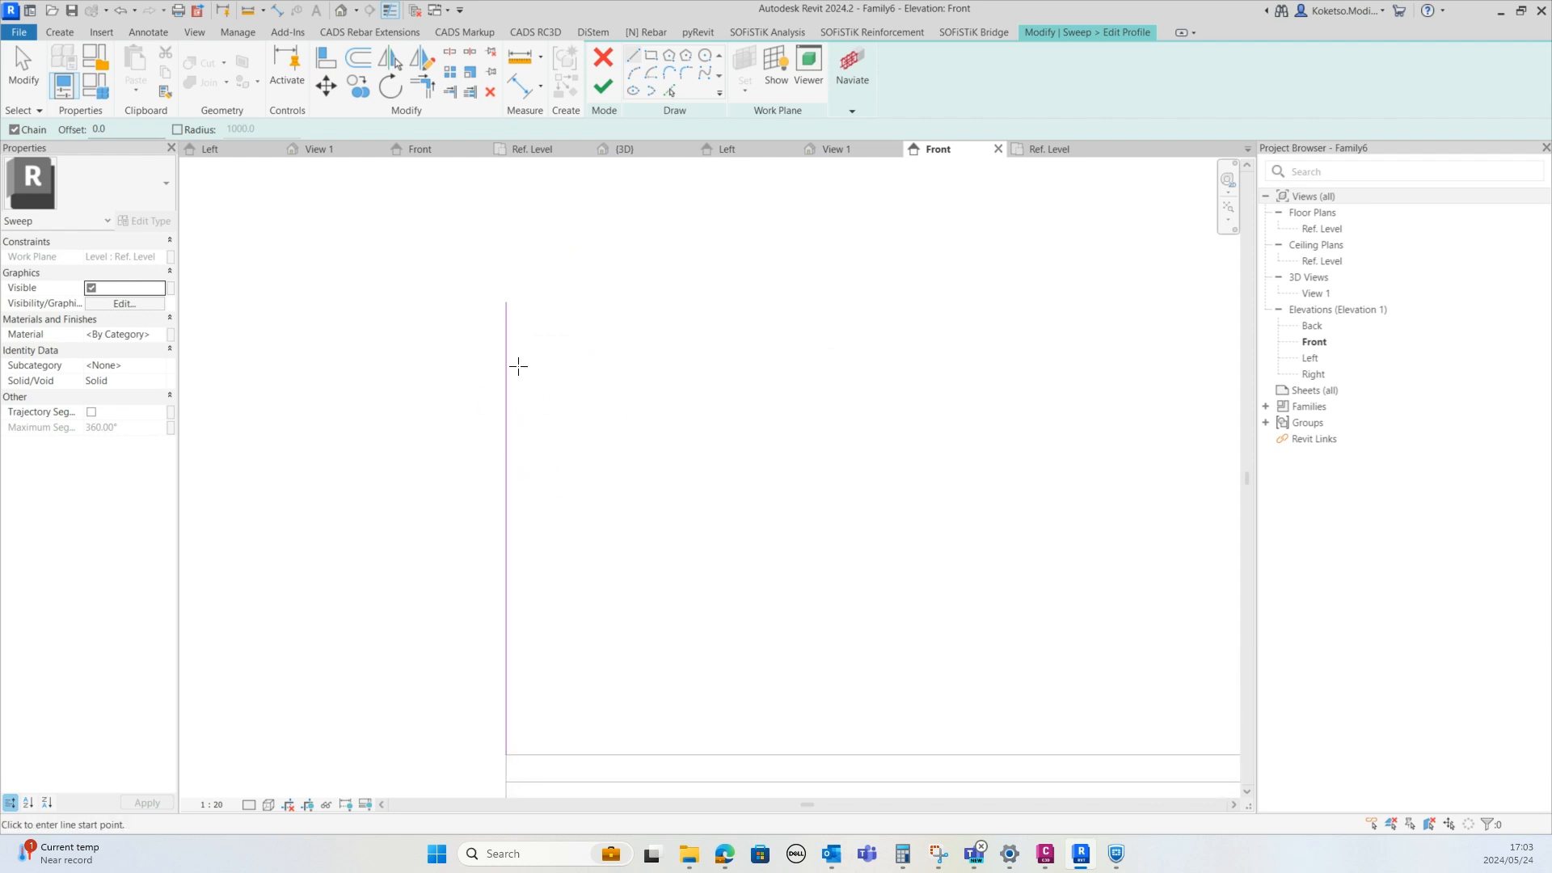
scroll(520, 309, up, 1)
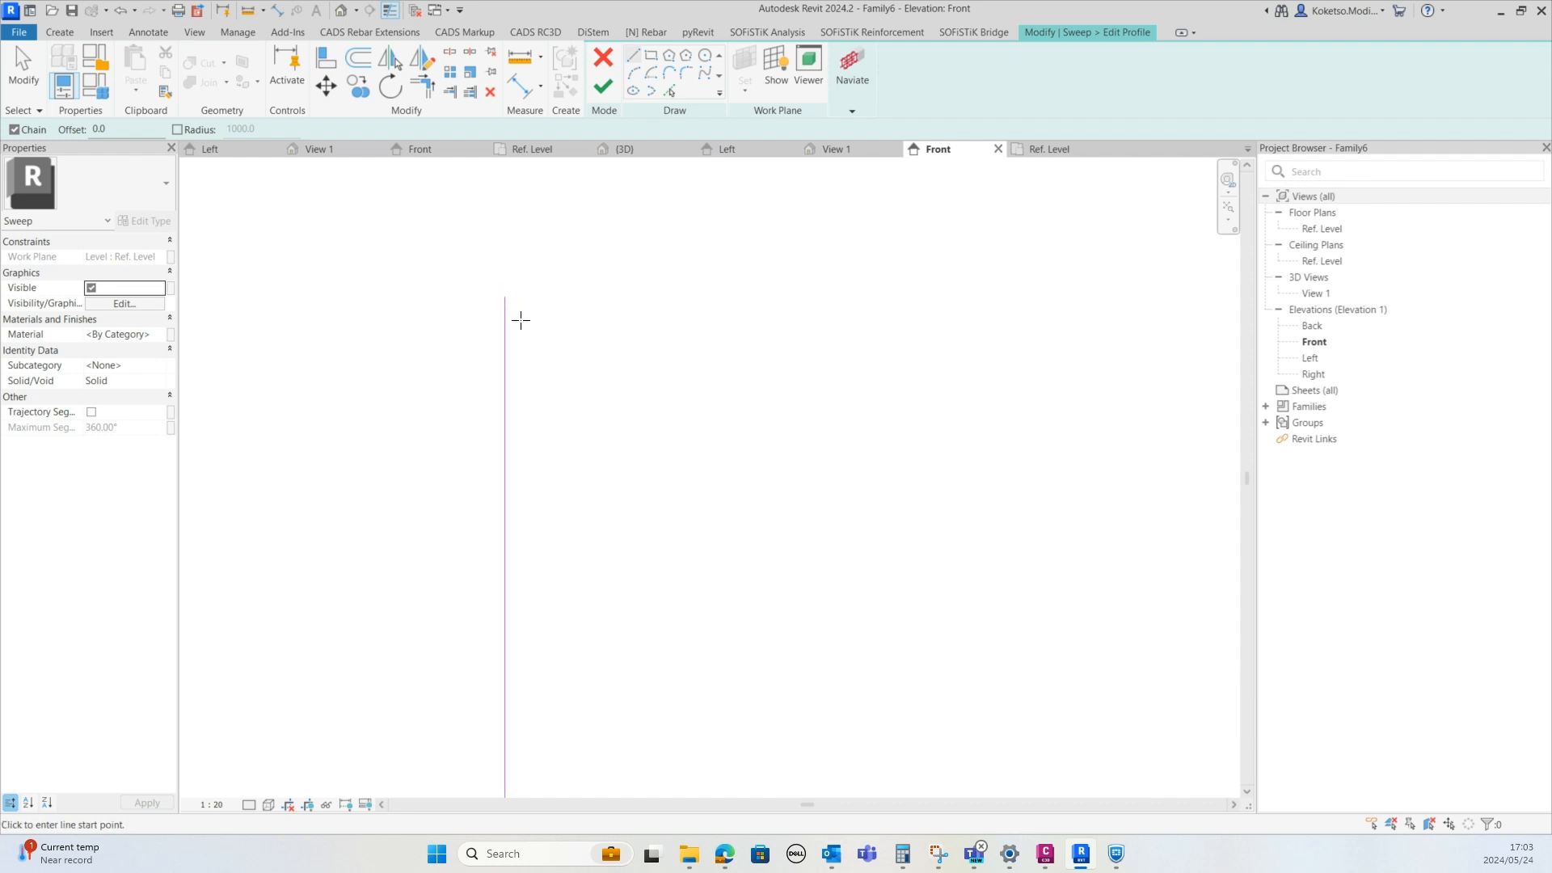
scroll(533, 323, down, 2)
scroll(535, 271, up, 2)
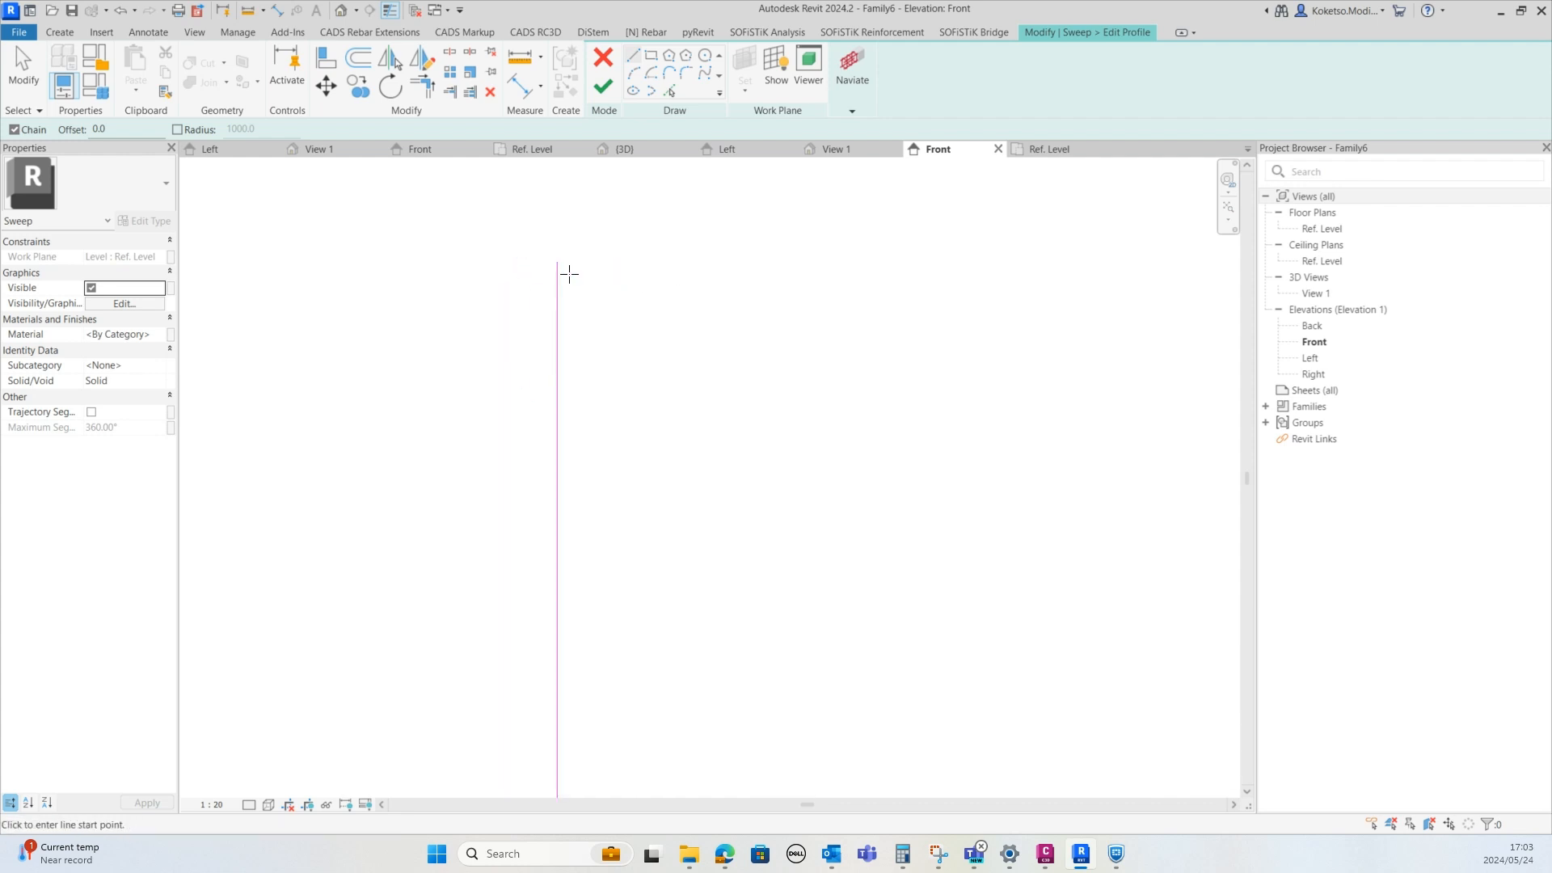
mouse_move(567, 270)
middle_down()
mouse_move(536, 301)
mouse_move(528, 292)
middle_up()
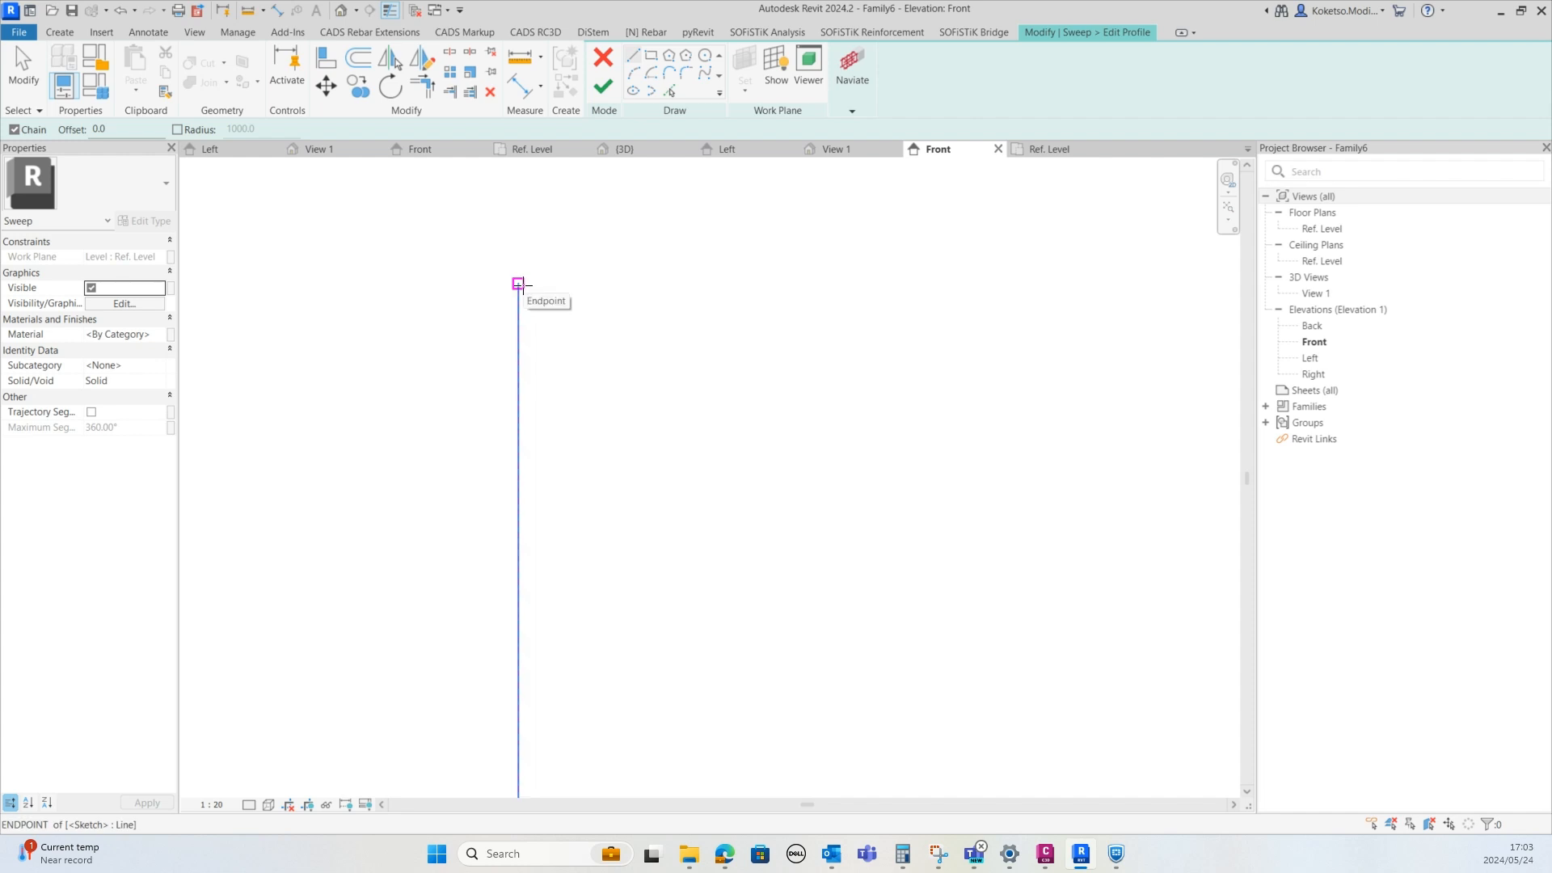
click(519, 284)
scroll(536, 274, up, 3)
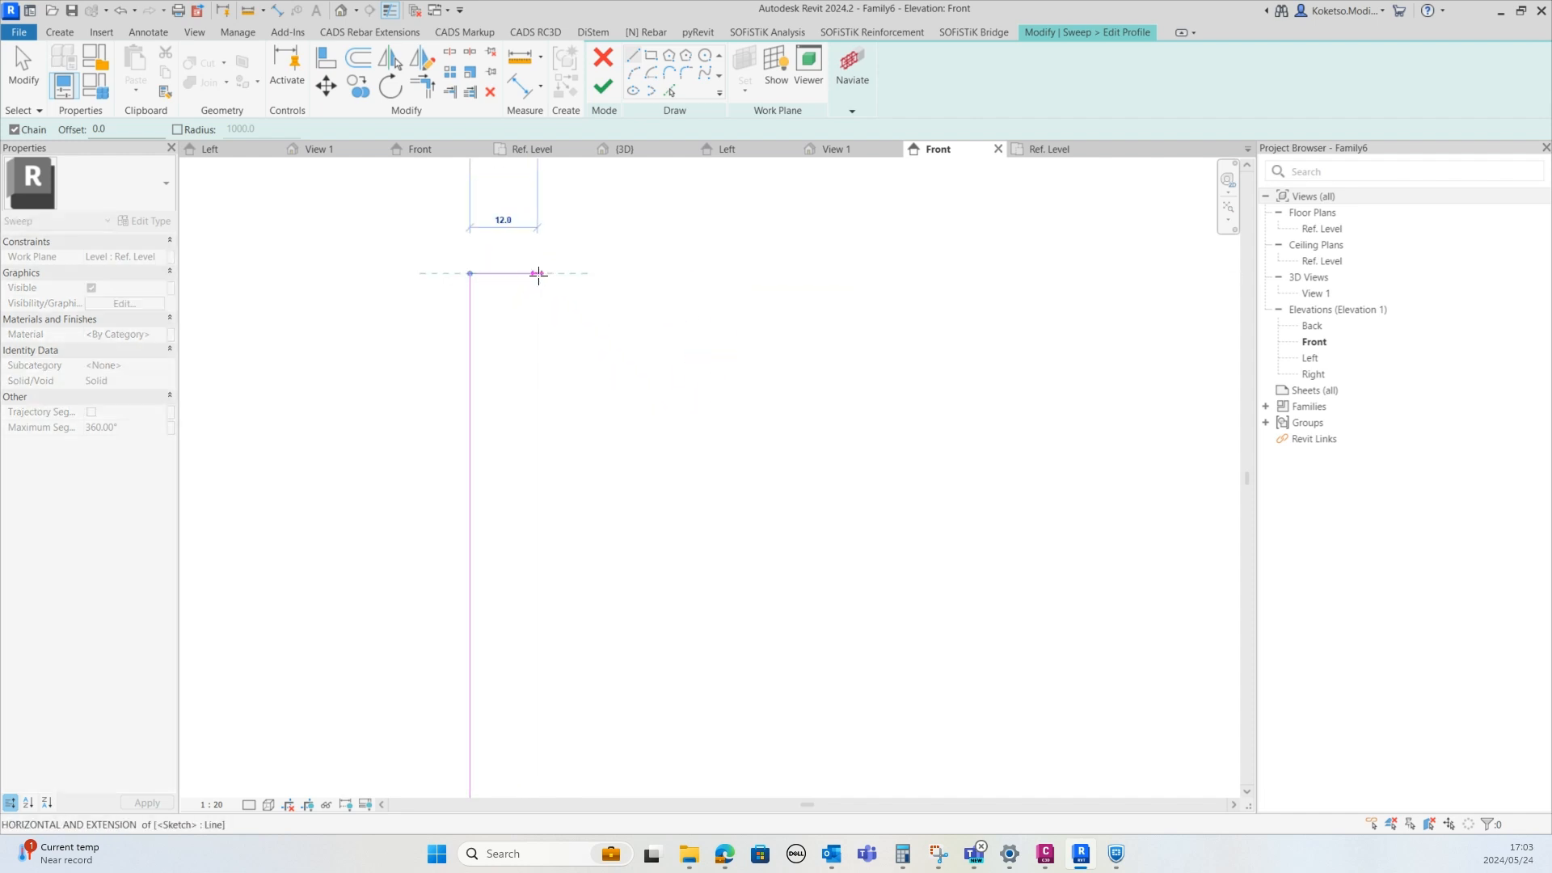
click(576, 275)
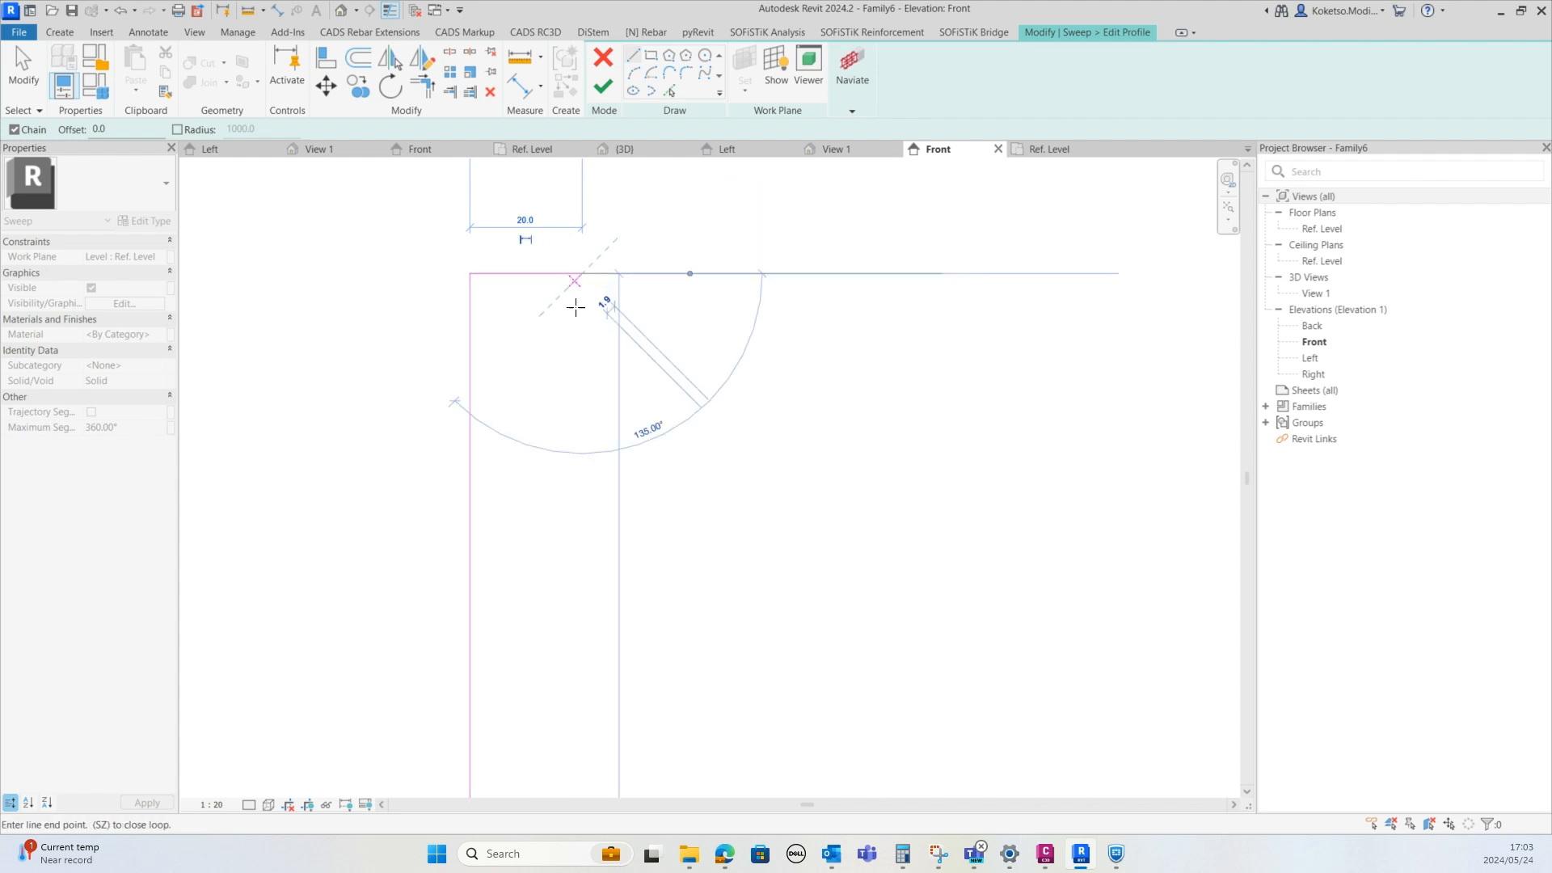
middle_drag(596, 413, 599, 283)
scroll(599, 285, down, 4)
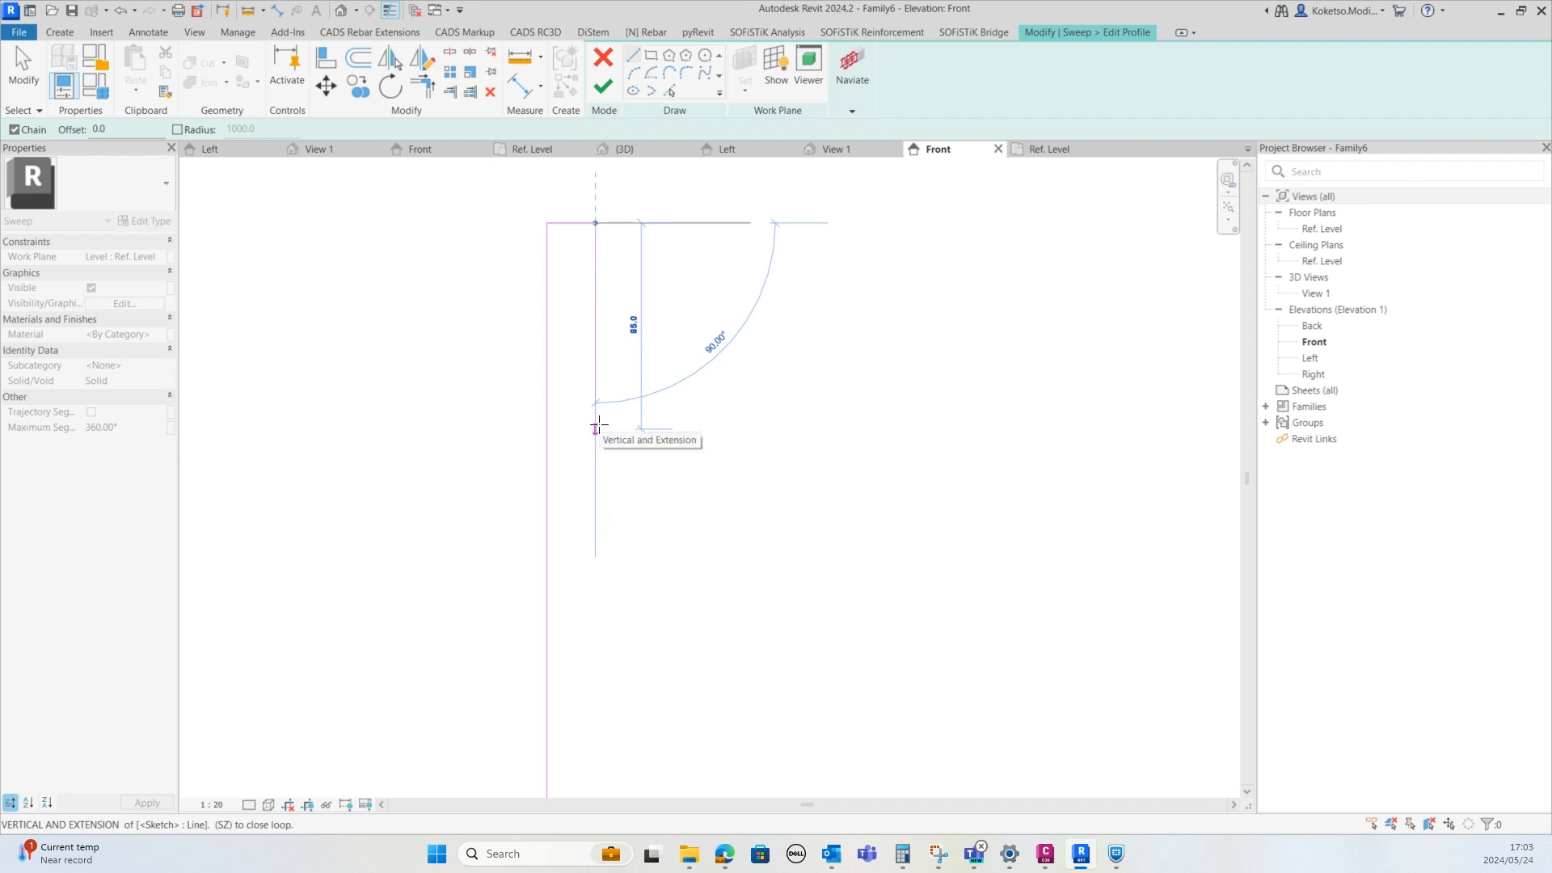
click(597, 418)
click(548, 417)
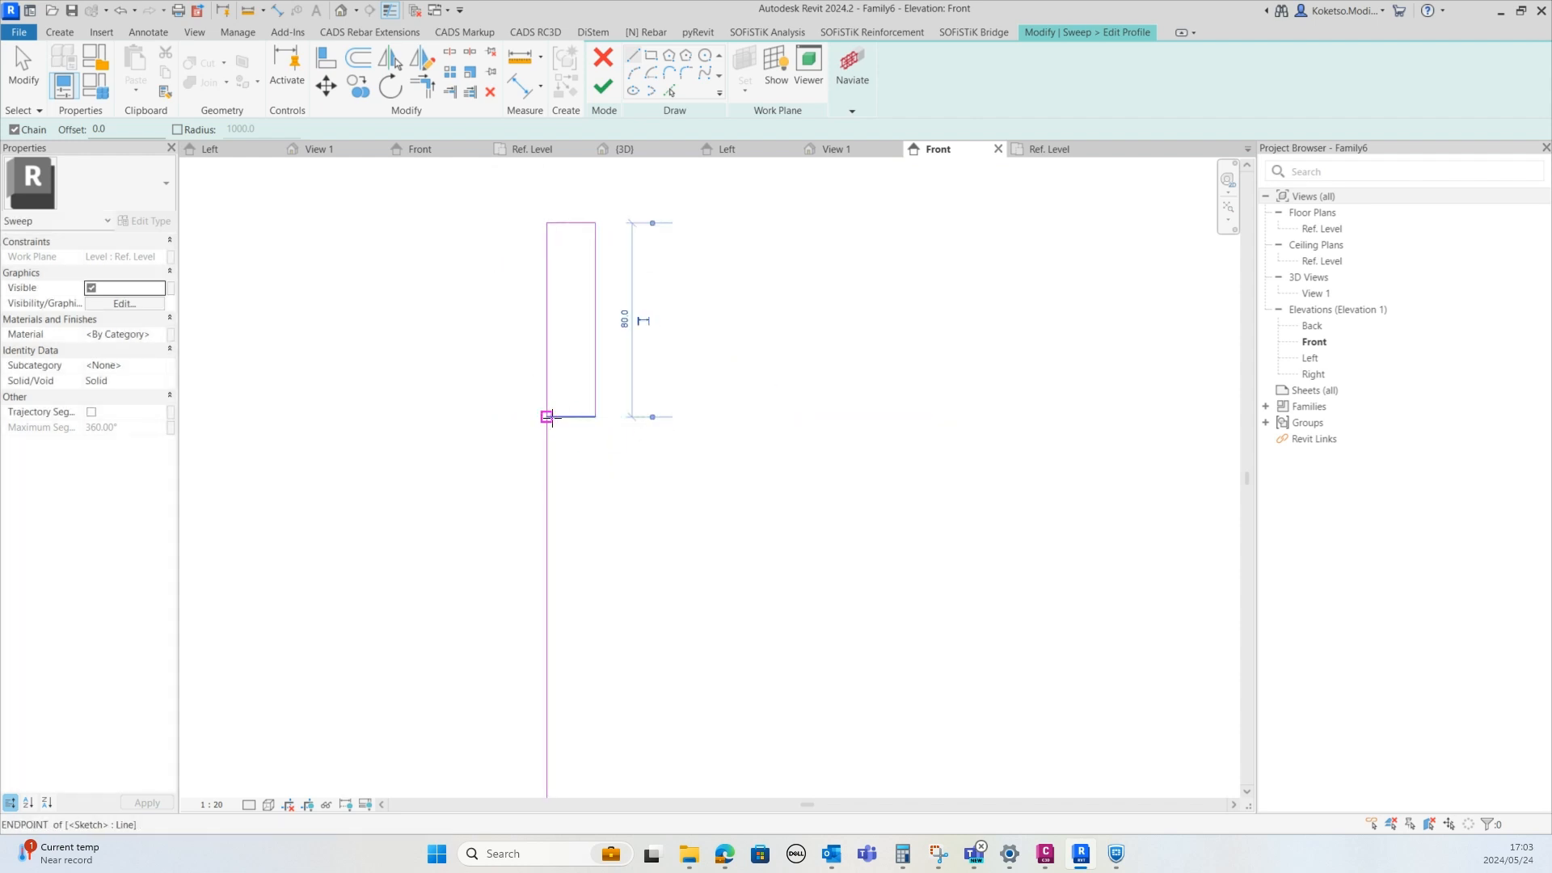
Sketch a second rectangular profile about 15 mm below the first, against the same vertical line
middle_drag(576, 478, 555, 362)
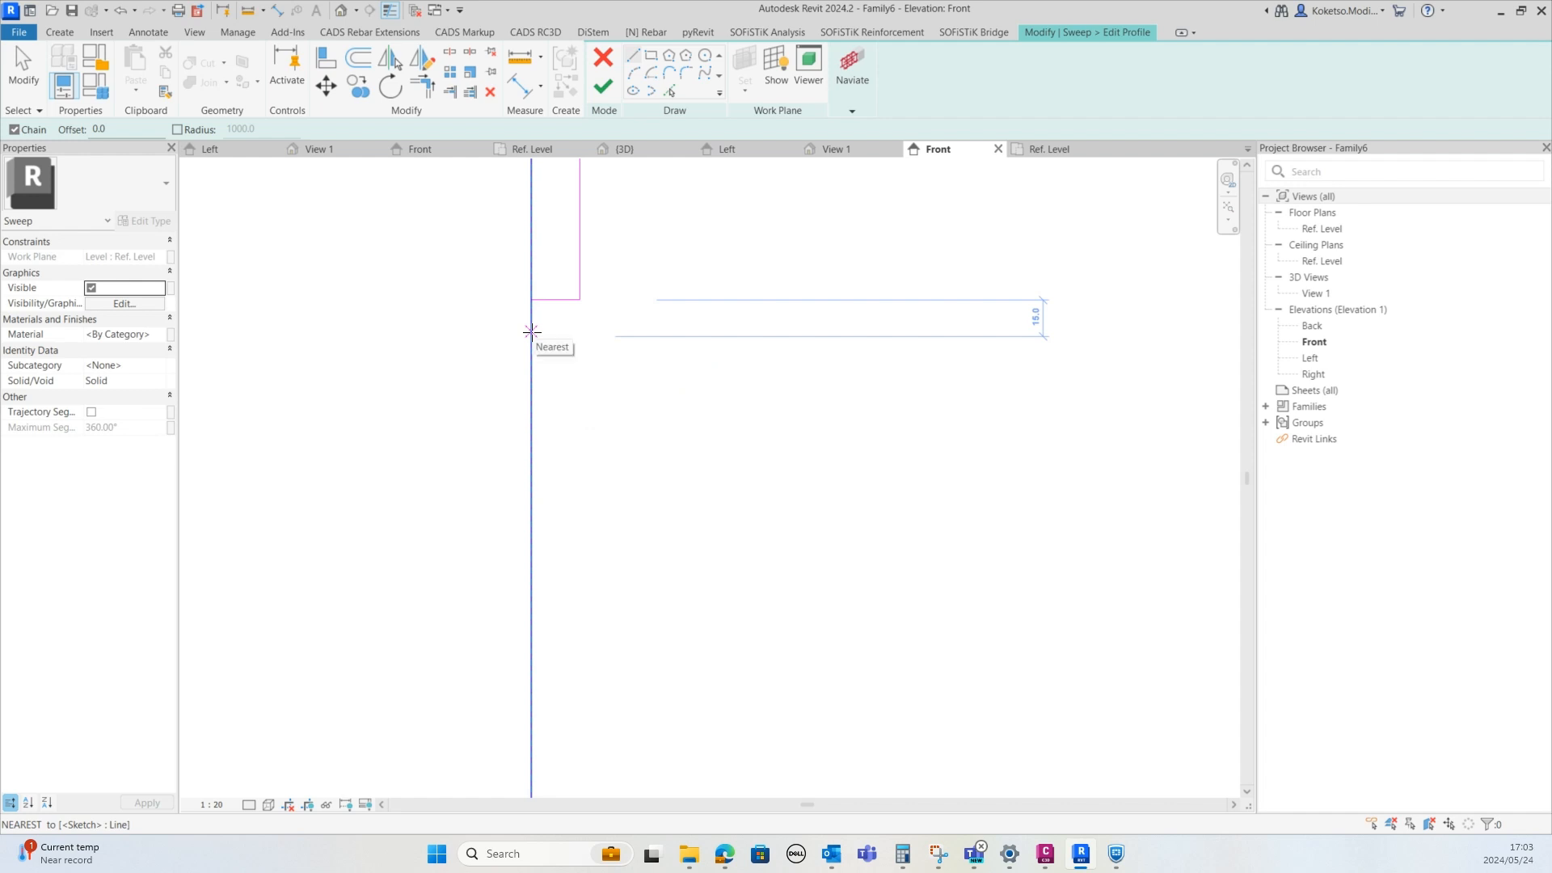
click(533, 337)
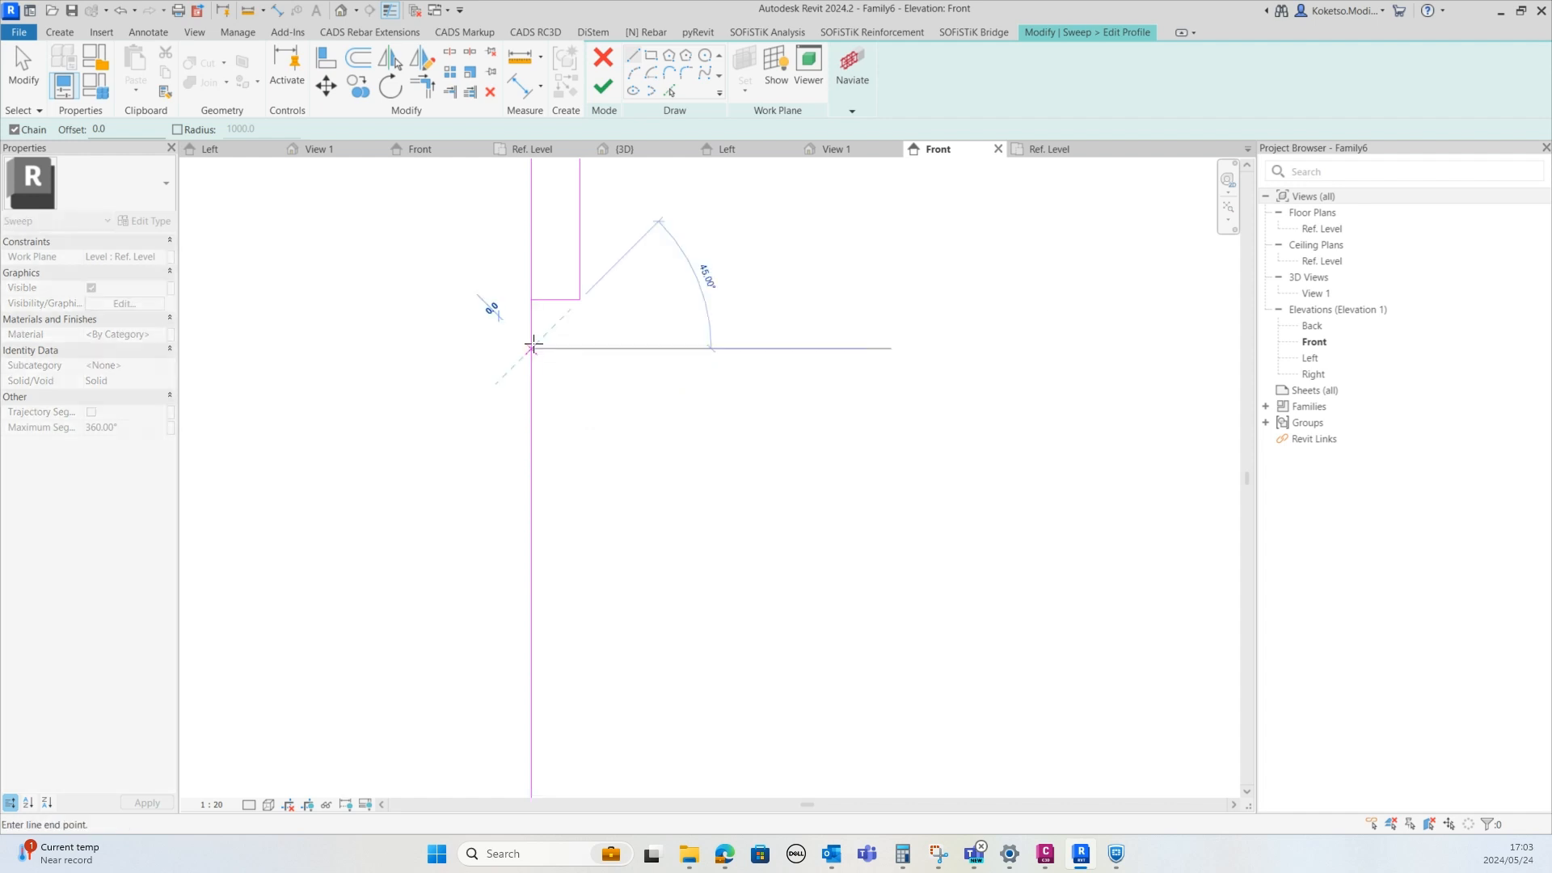
click(579, 350)
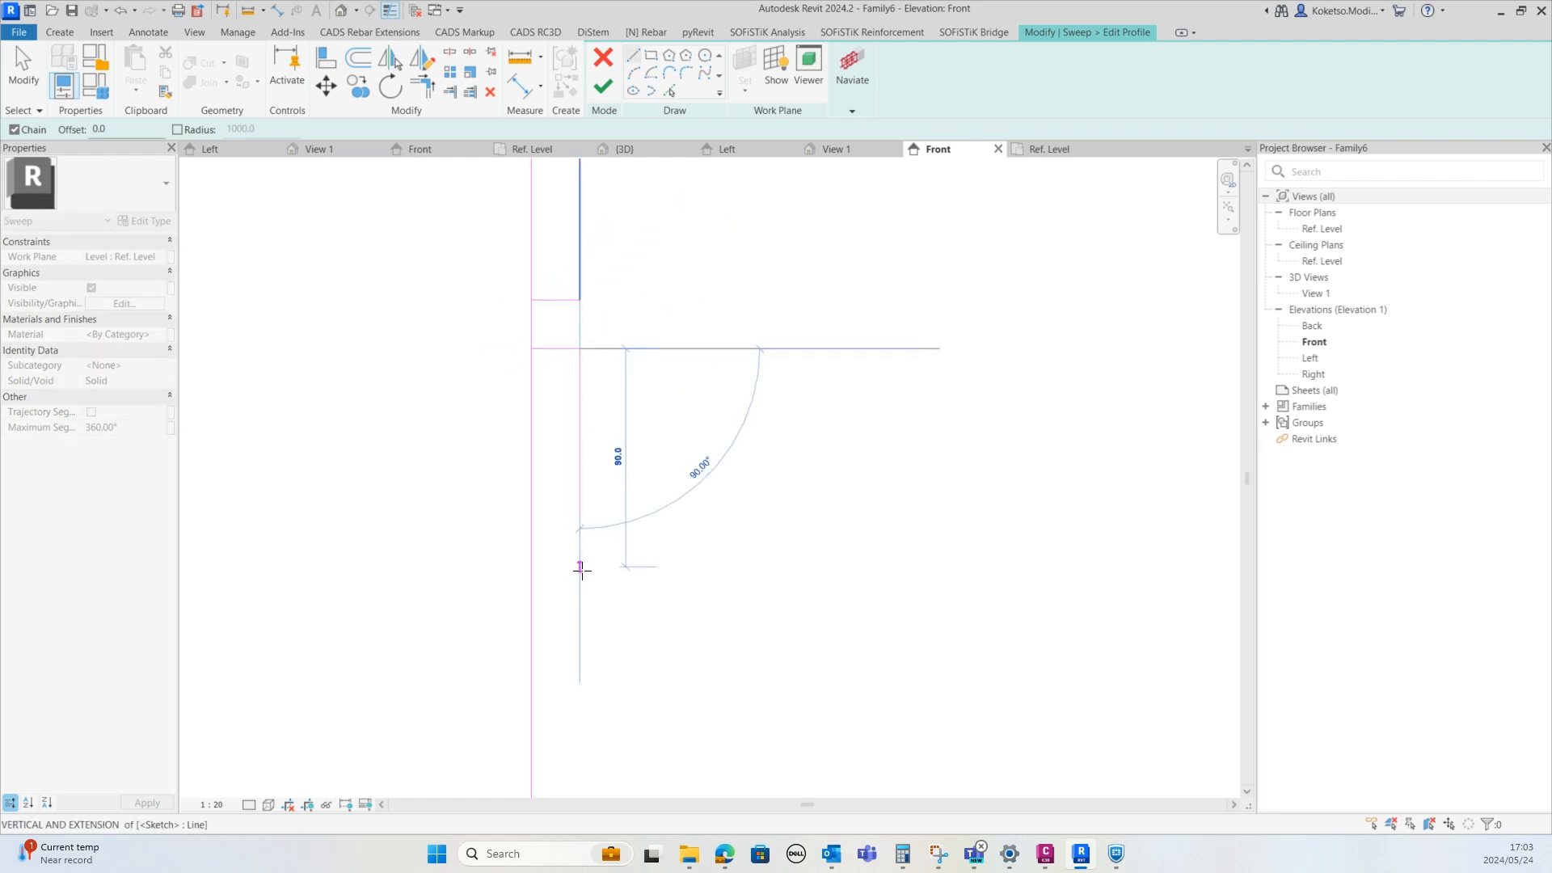
click(581, 540)
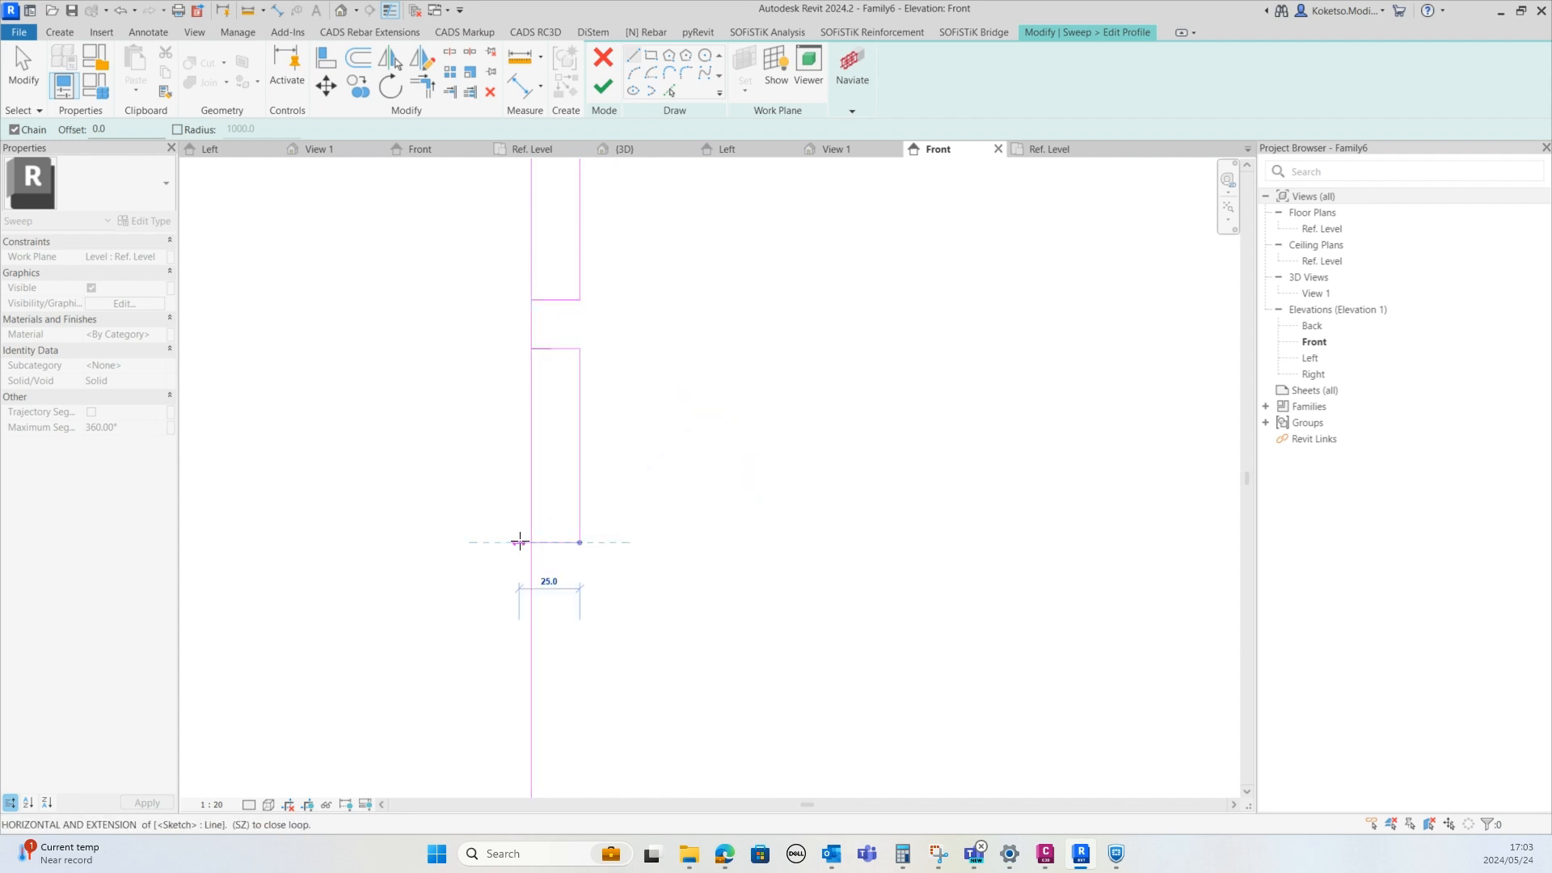
click(531, 542)
key(Escape)
key(Escape)
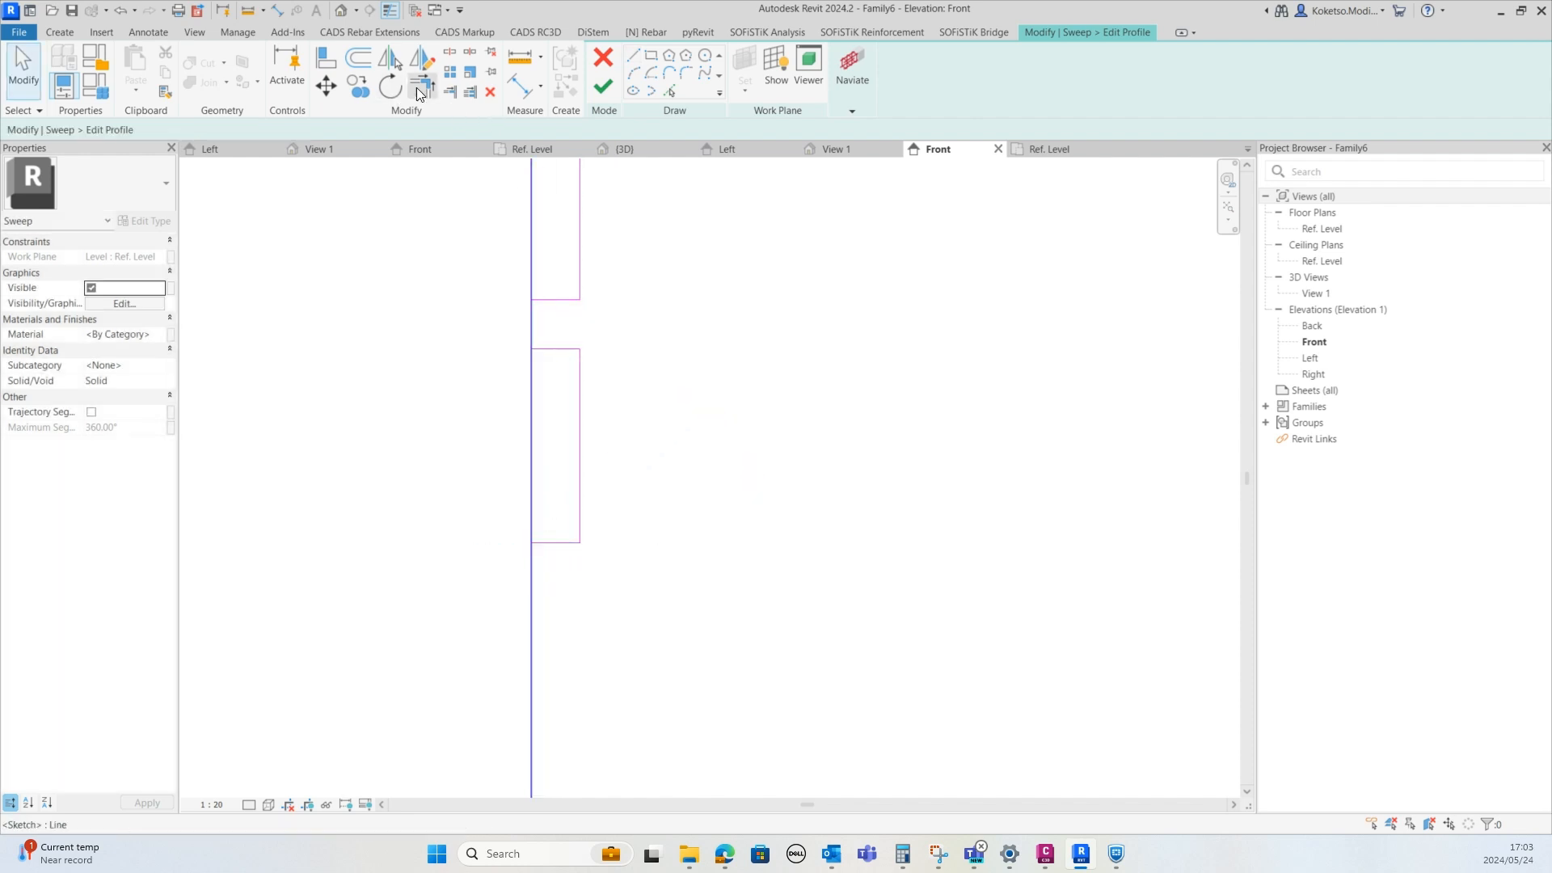
Split the vertical line at the rectangles' corners and delete the segment between the two rectangles
click(417, 87)
scroll(556, 510, up, 1)
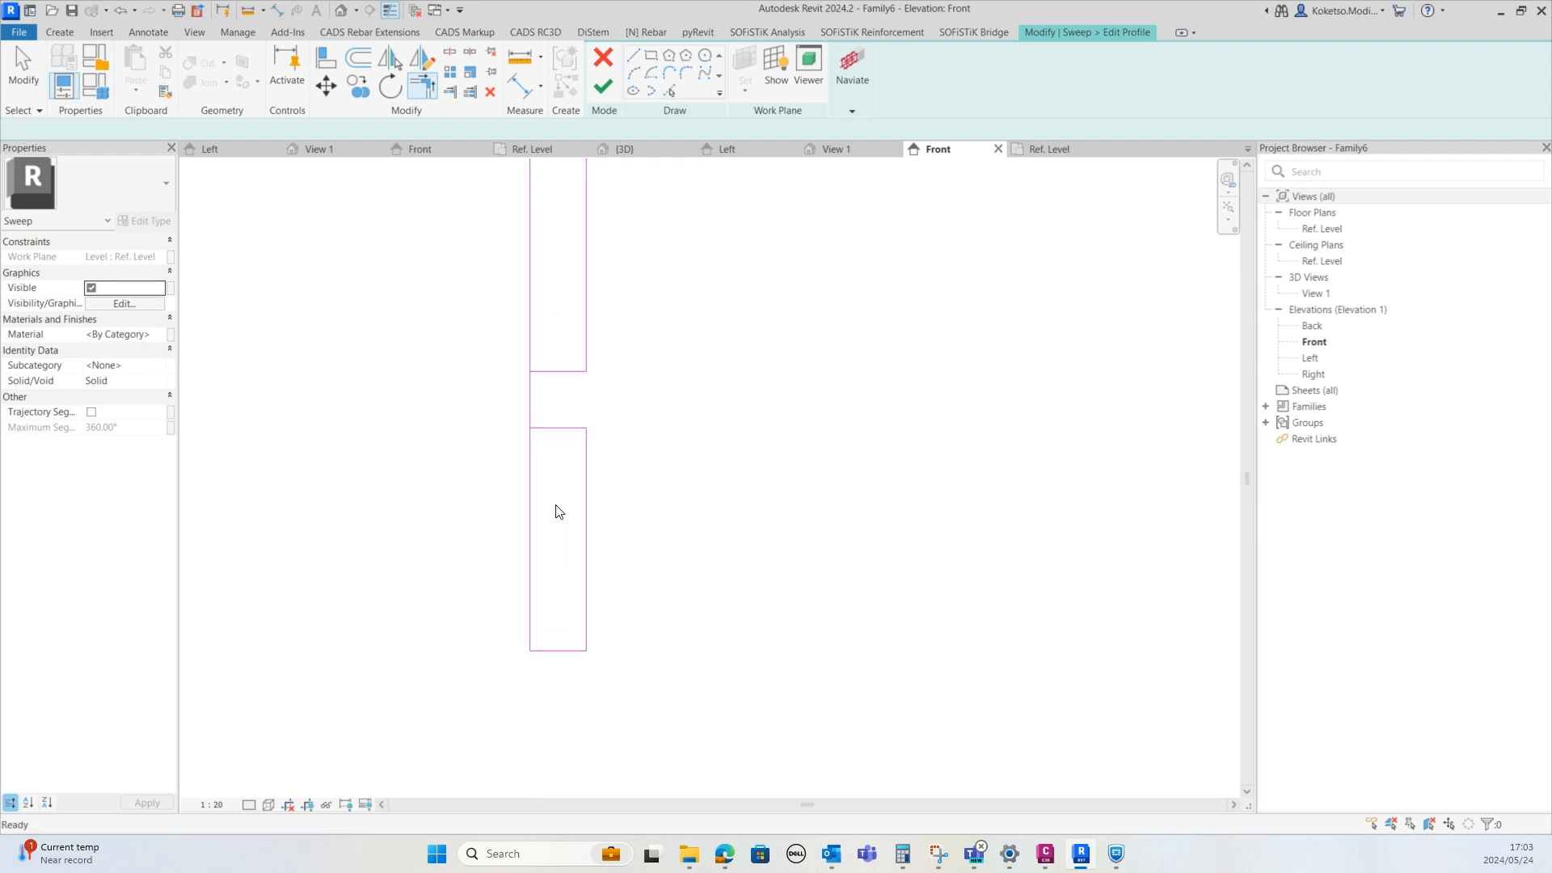
key(Escape)
scroll(554, 503, up, 1)
key(l)
scroll(550, 385, up, 5)
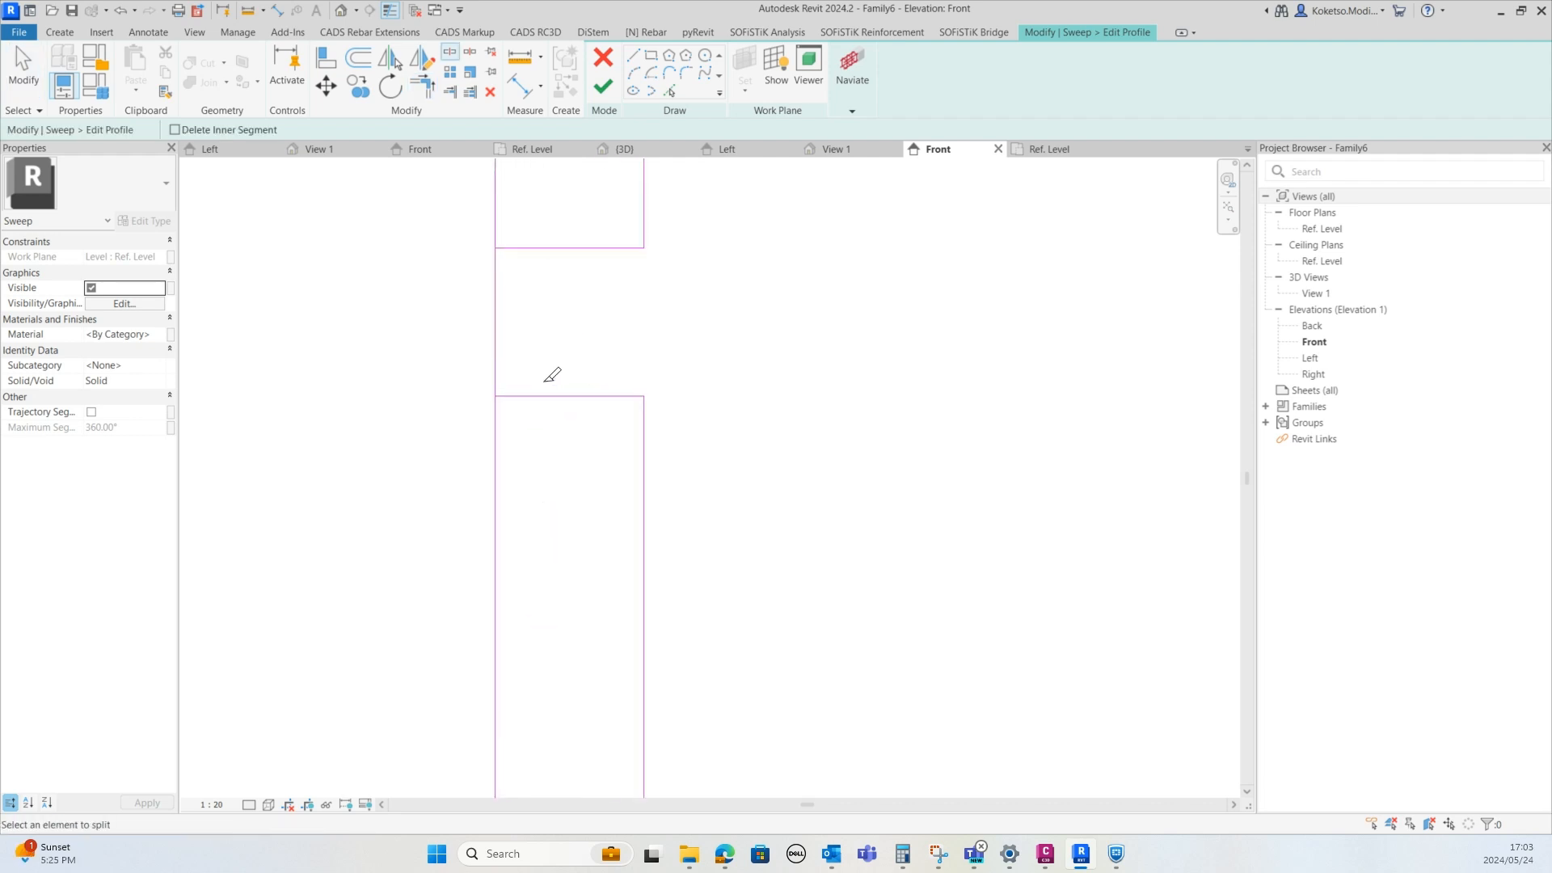
click(489, 395)
middle_drag(520, 430, 550, 586)
scroll(550, 586, down, 1)
click(521, 407)
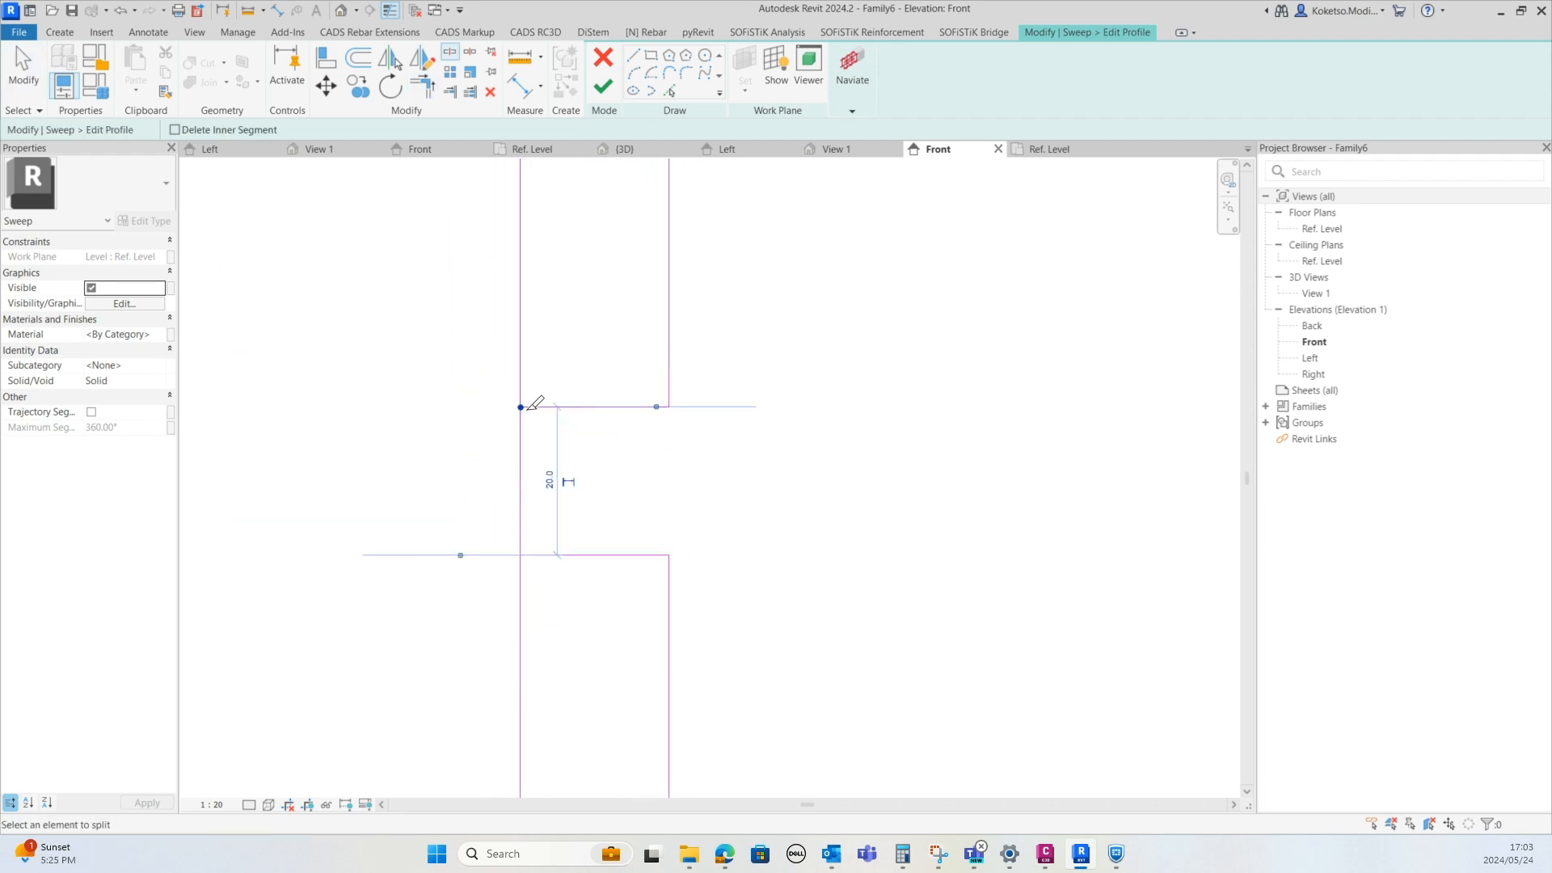
key(Escape)
click(521, 481)
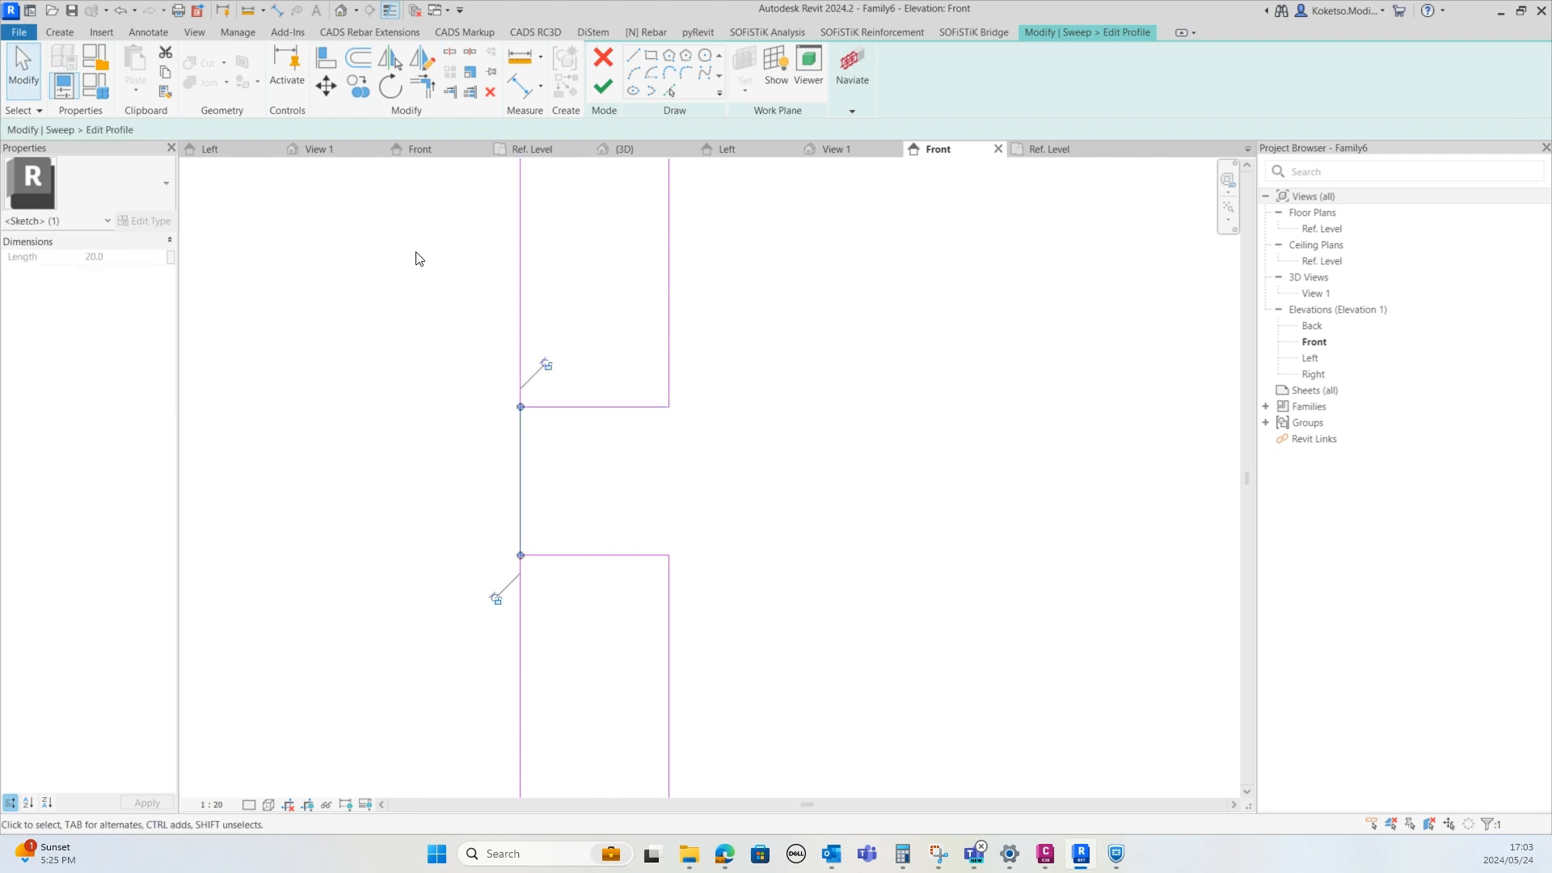
click(492, 91)
Finish the profile sketch and complete the sweep, switching to the 3D view
scroll(582, 485, down, 4)
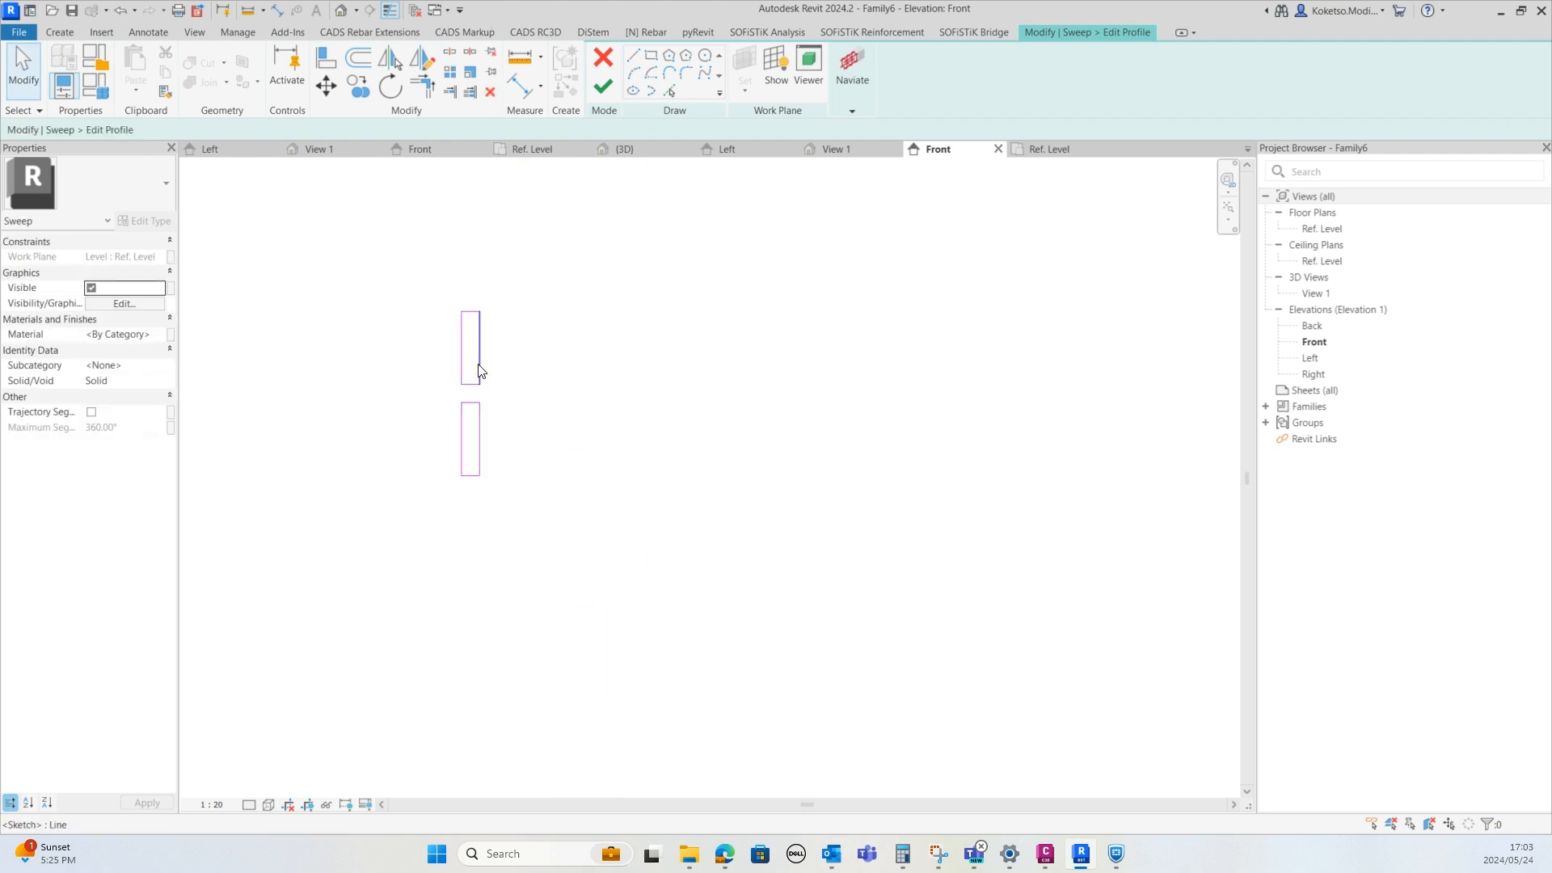
click(602, 87)
click(833, 149)
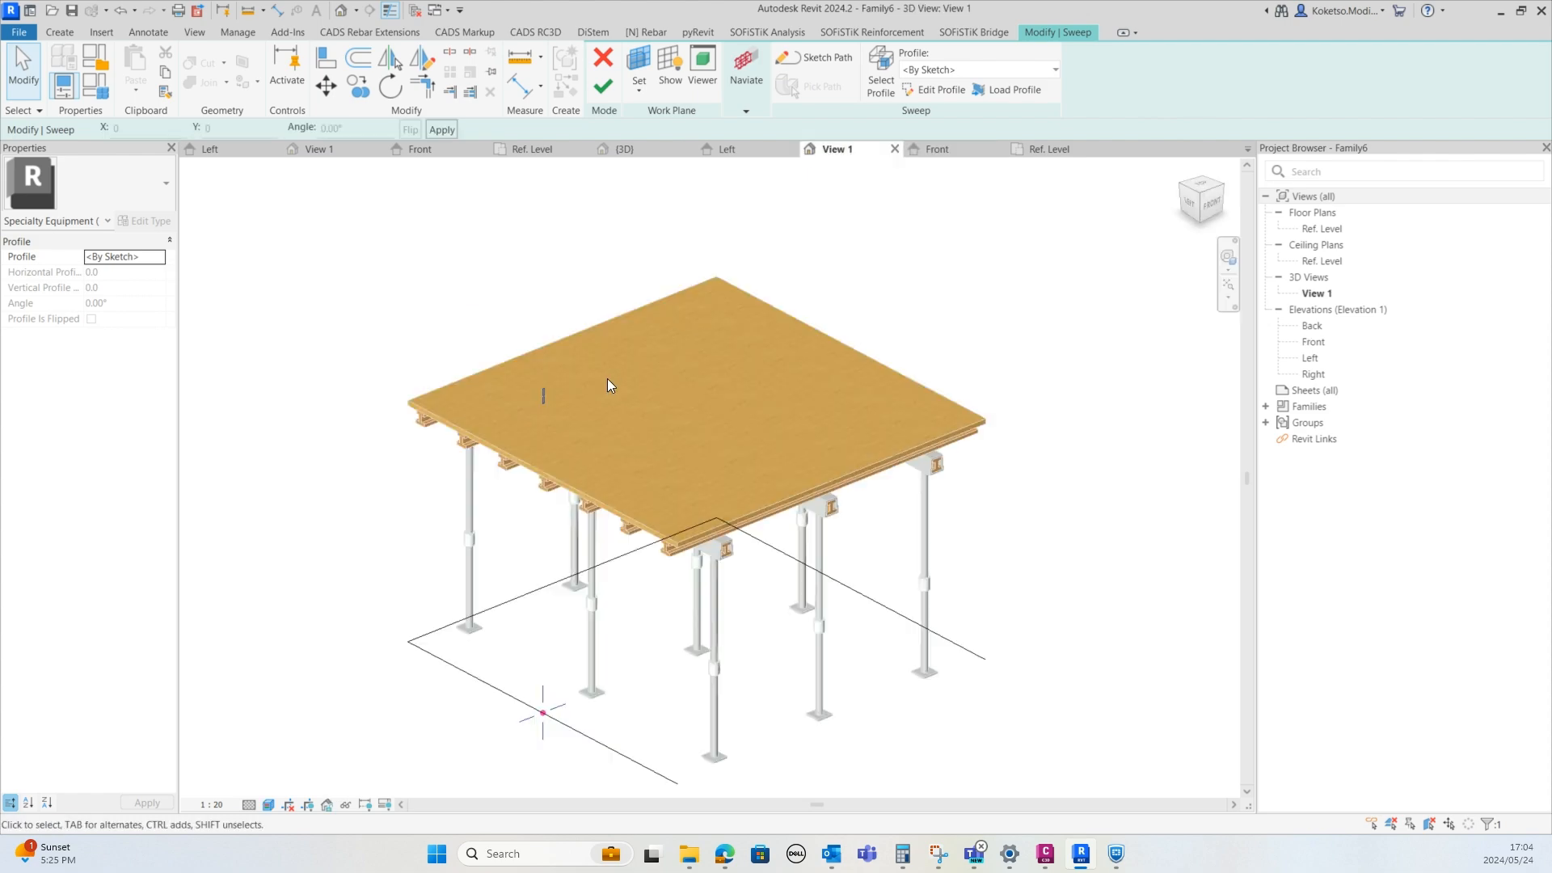
click(602, 88)
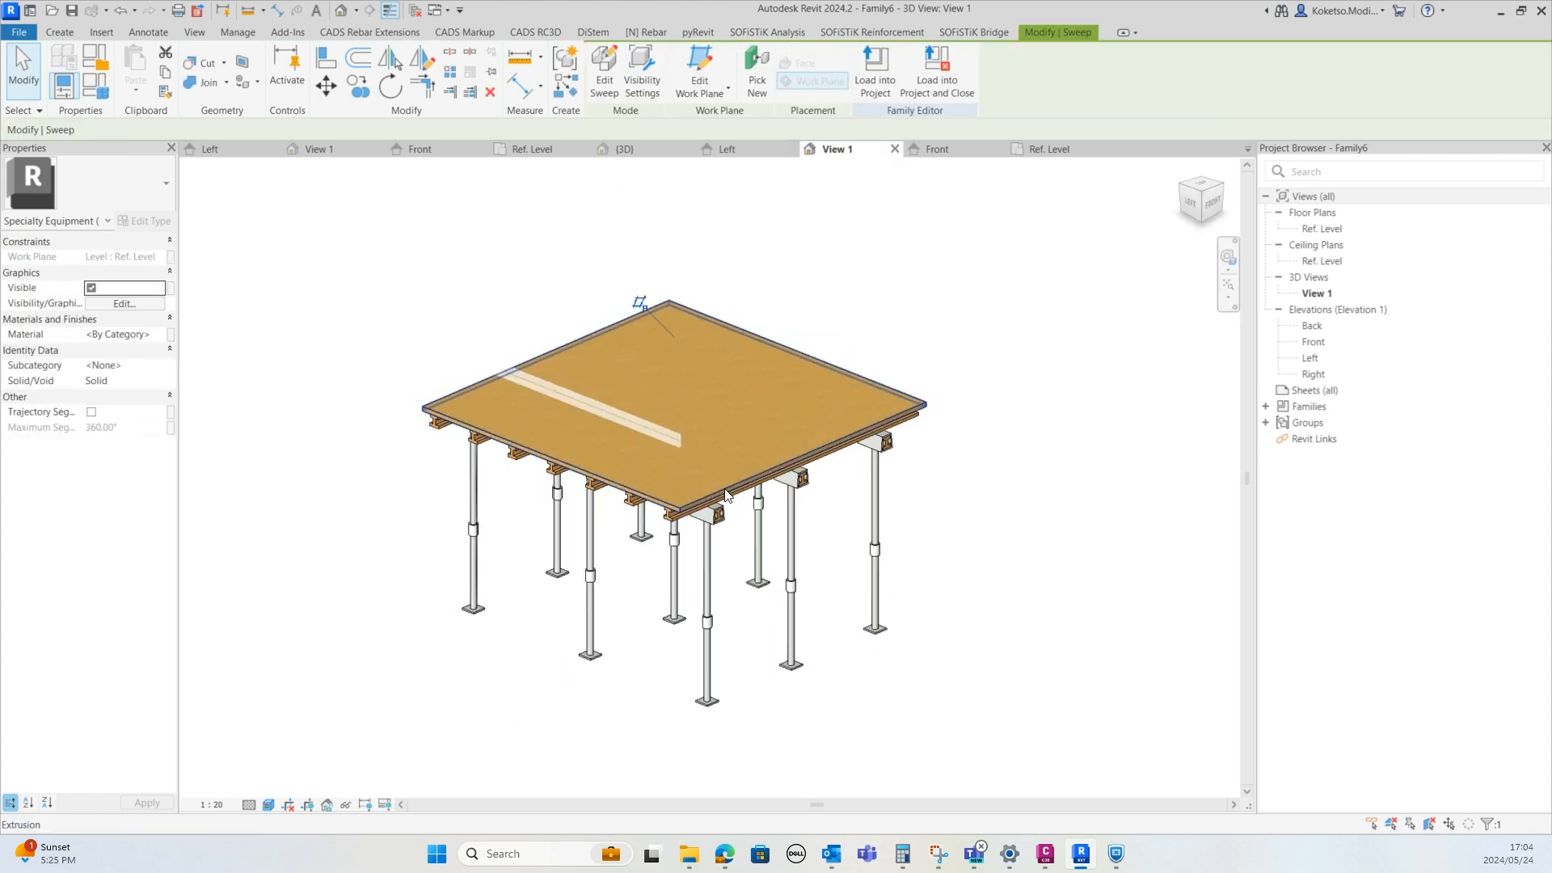
Copy the perimeter sweep 440 mm straight down in the front elevation
shift+middle_drag(856, 511, 847, 480)
scroll(599, 381, up, 5)
shift+middle_drag(724, 660, 729, 629)
click(677, 391)
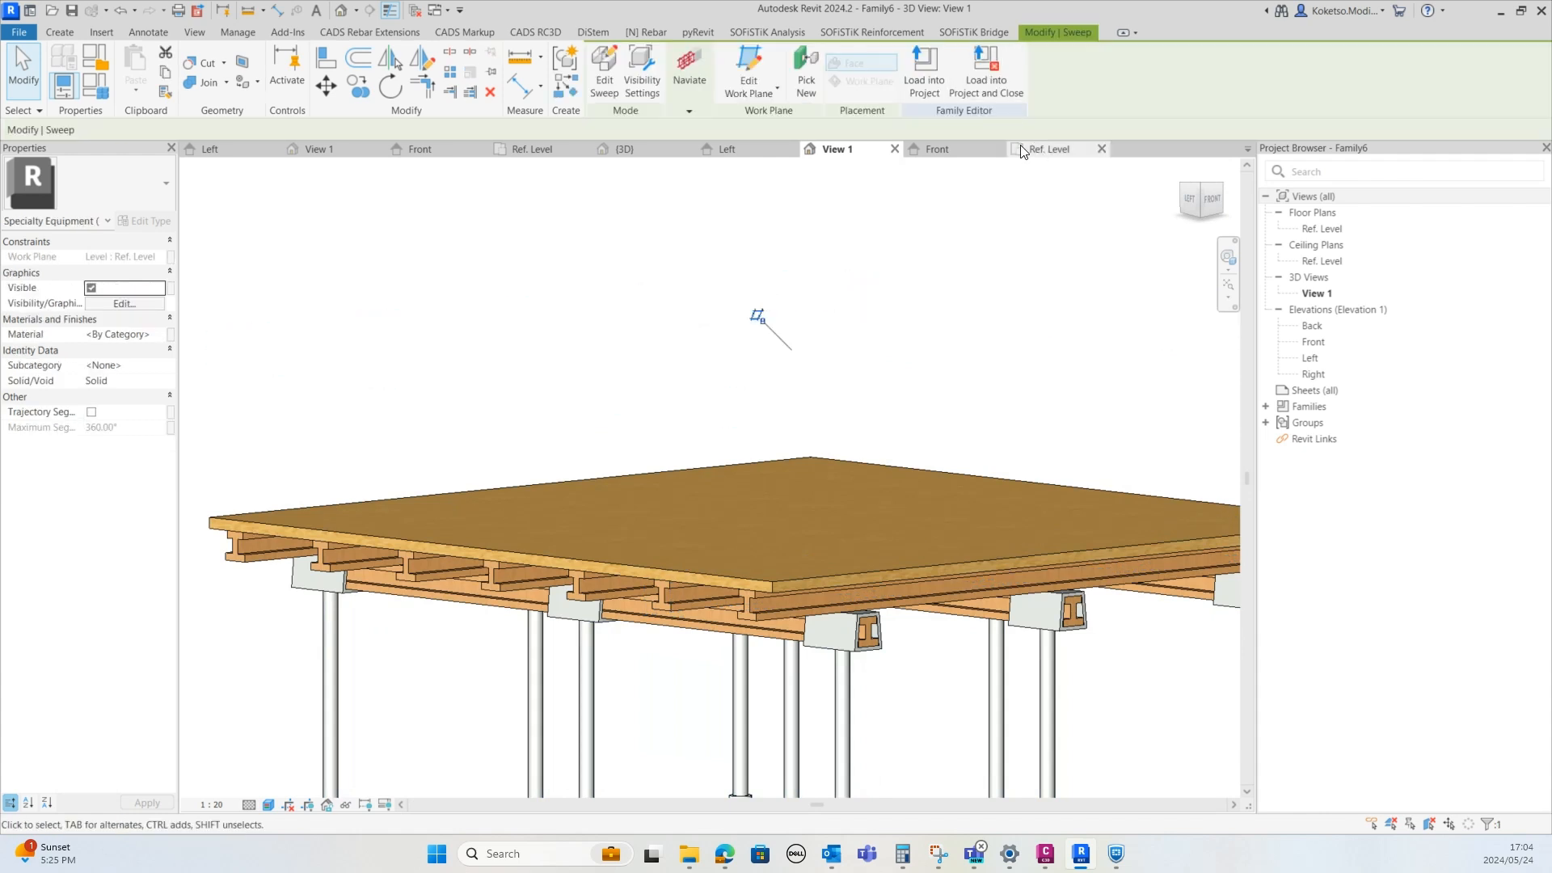
click(937, 149)
scroll(575, 364, down, 5)
scroll(559, 332, up, 4)
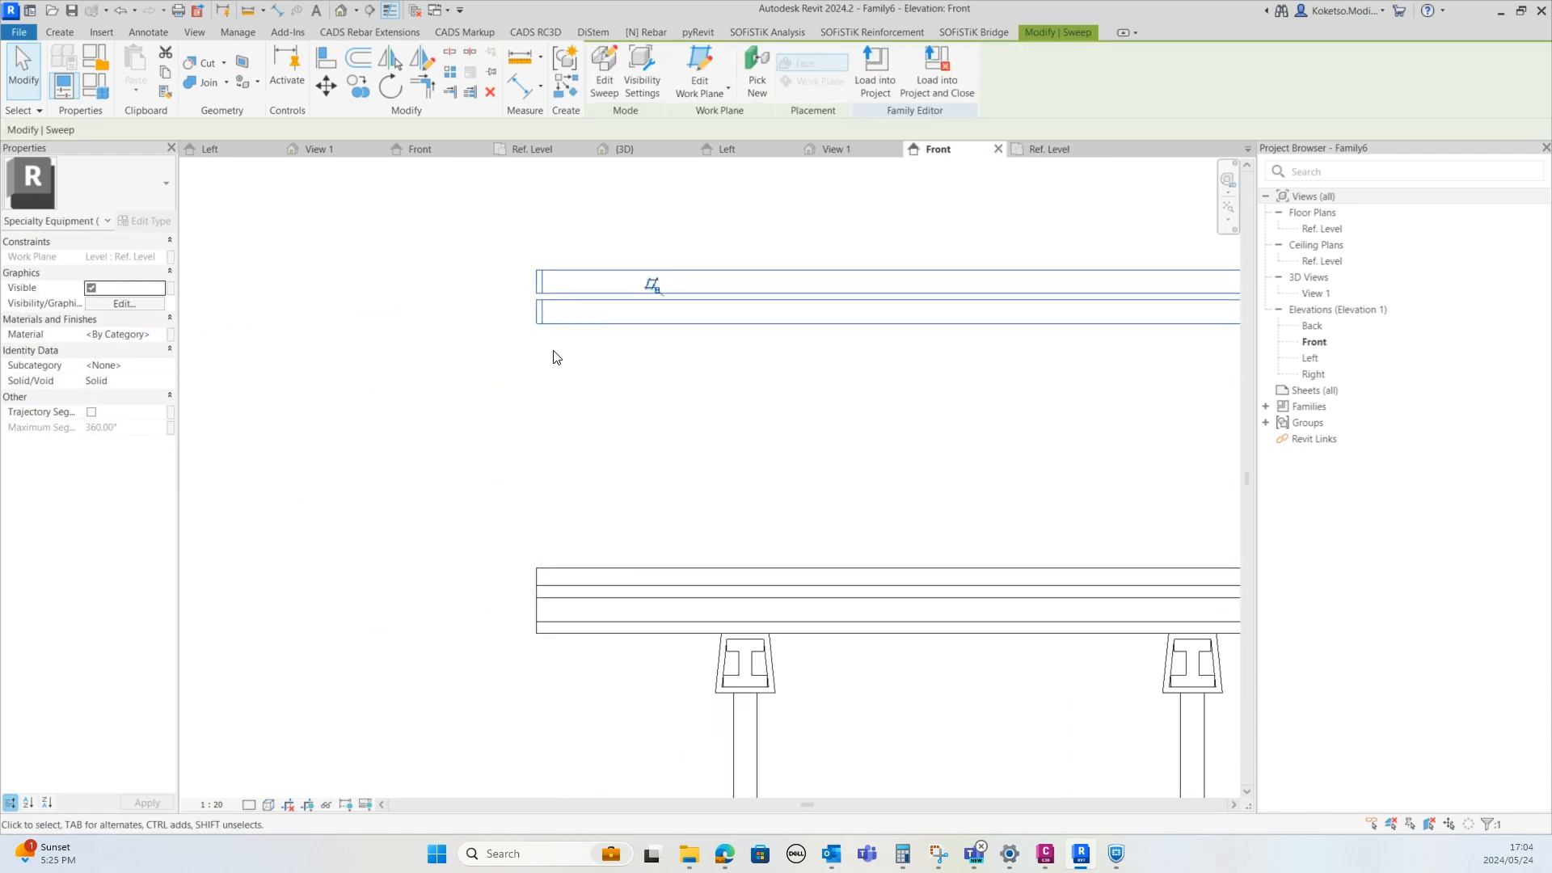
click(357, 87)
scroll(556, 343, up, 2)
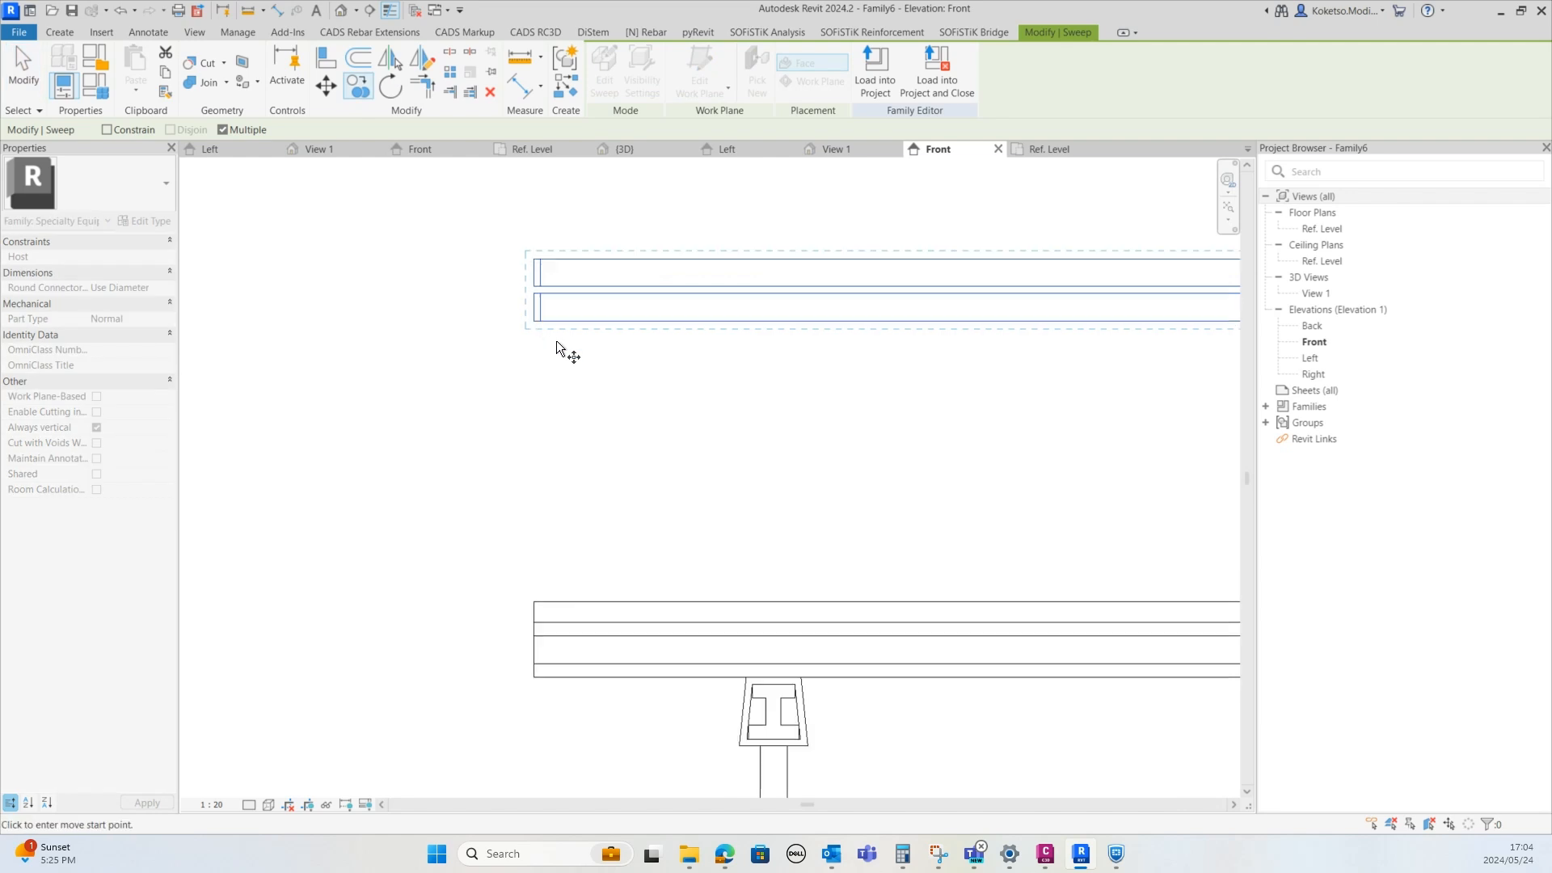
click(579, 231)
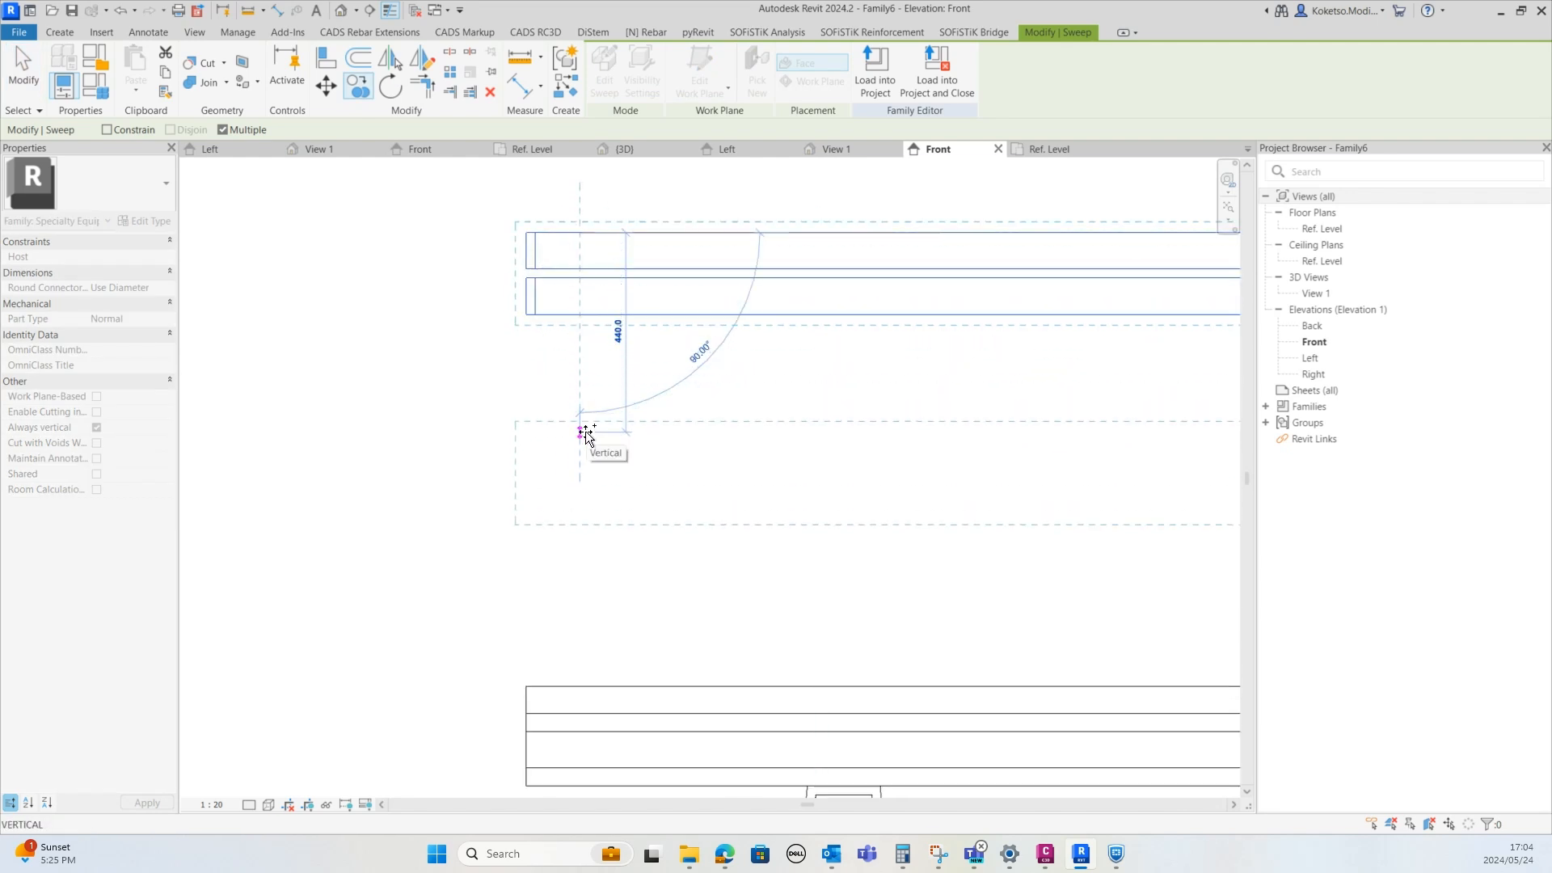
click(588, 461)
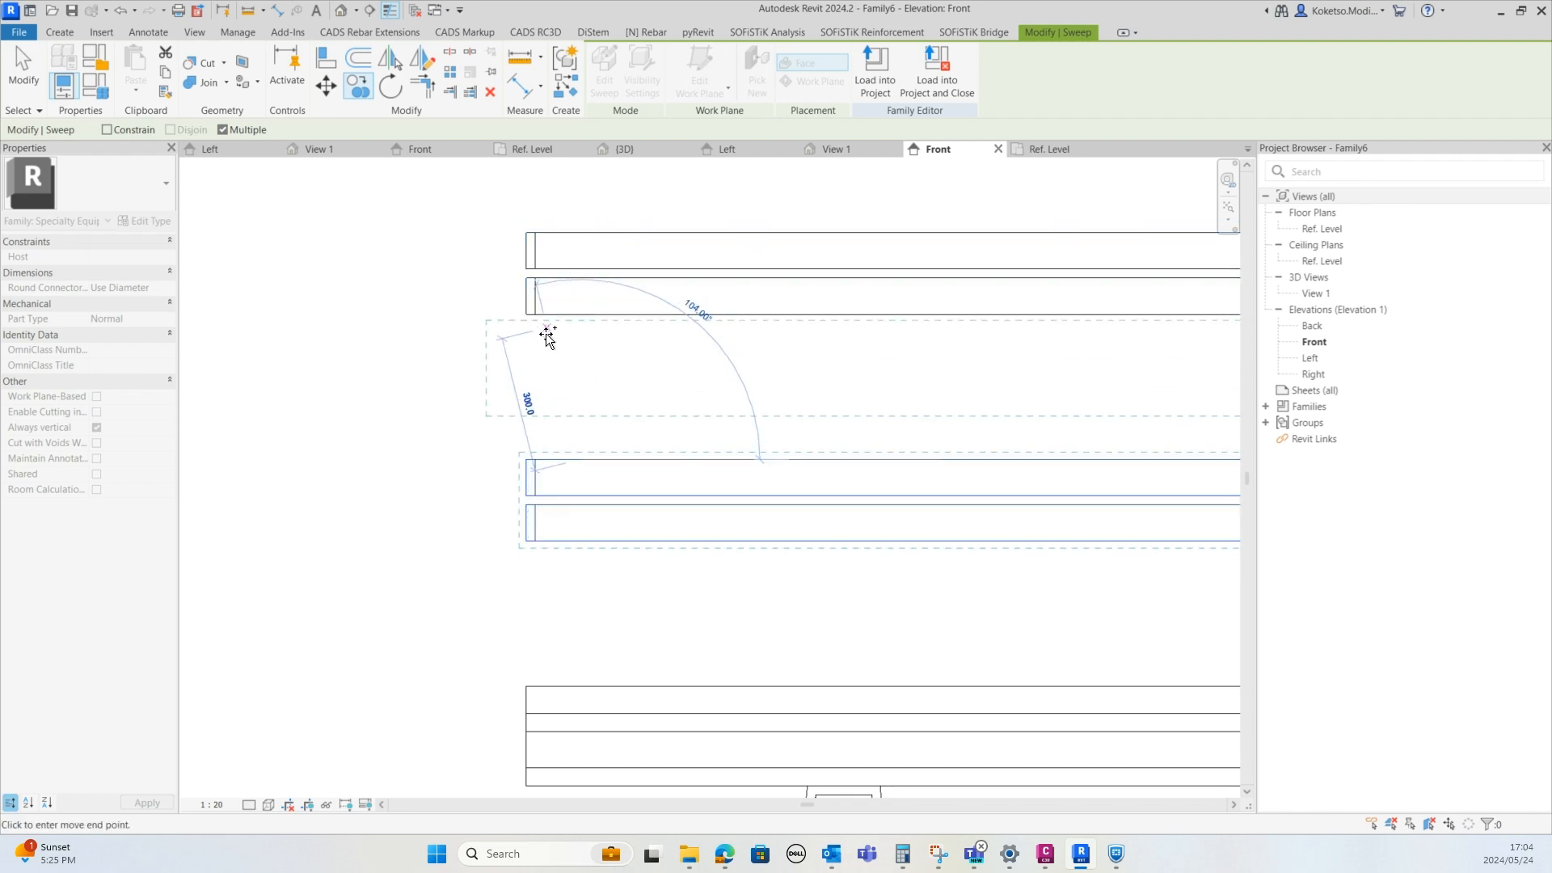
scroll(554, 346, down, 2)
key(Escape)
key(Escape)
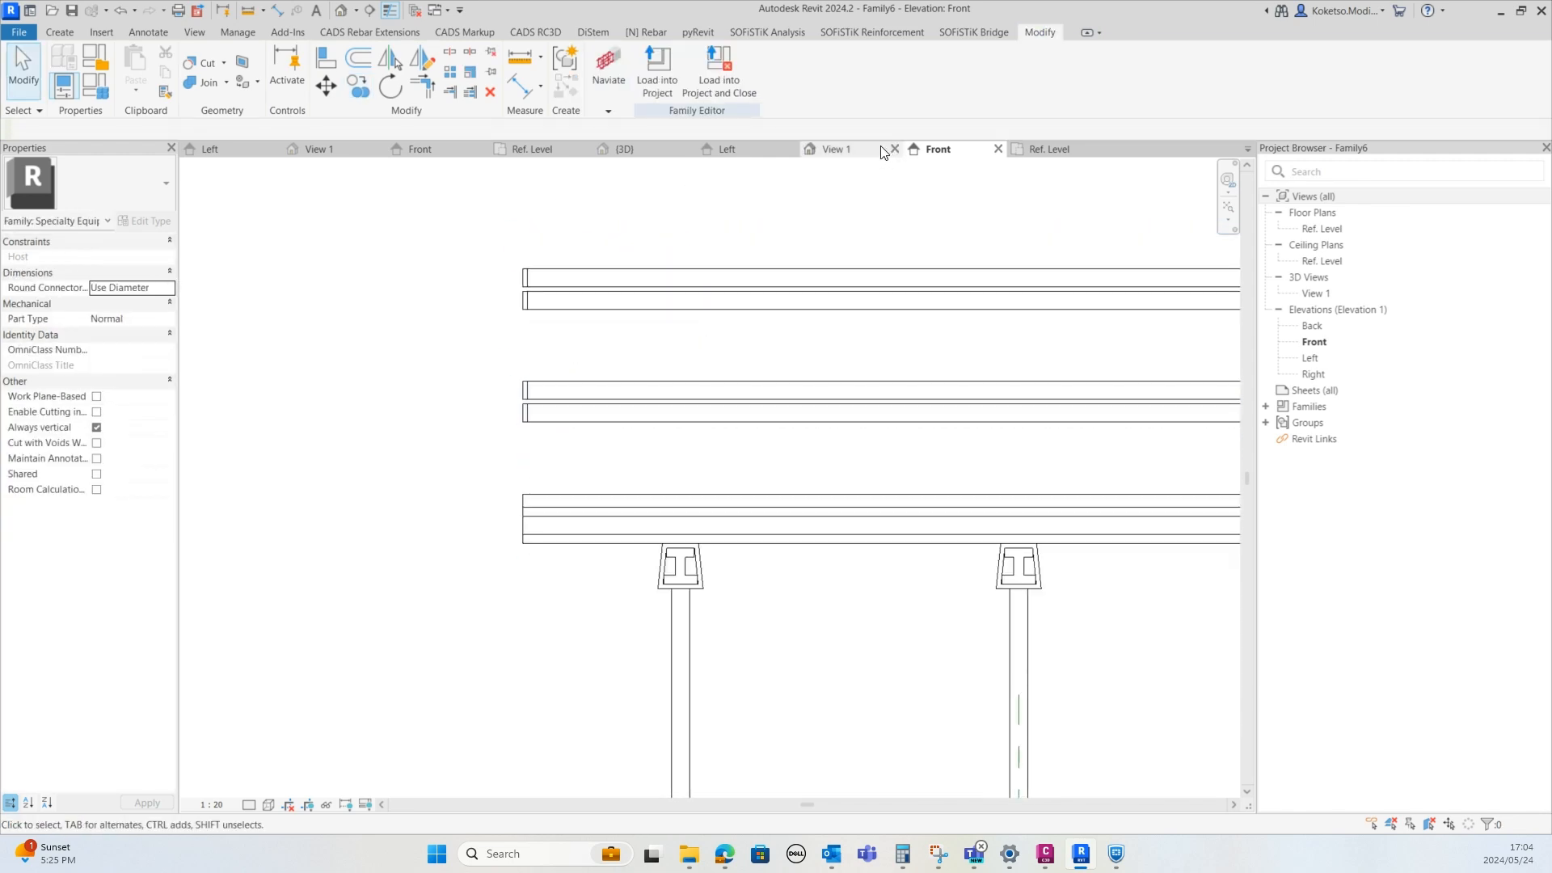
Review the copied rails in the 3D view and the reference level plan
click(817, 148)
shift+middle_drag(773, 478, 737, 546)
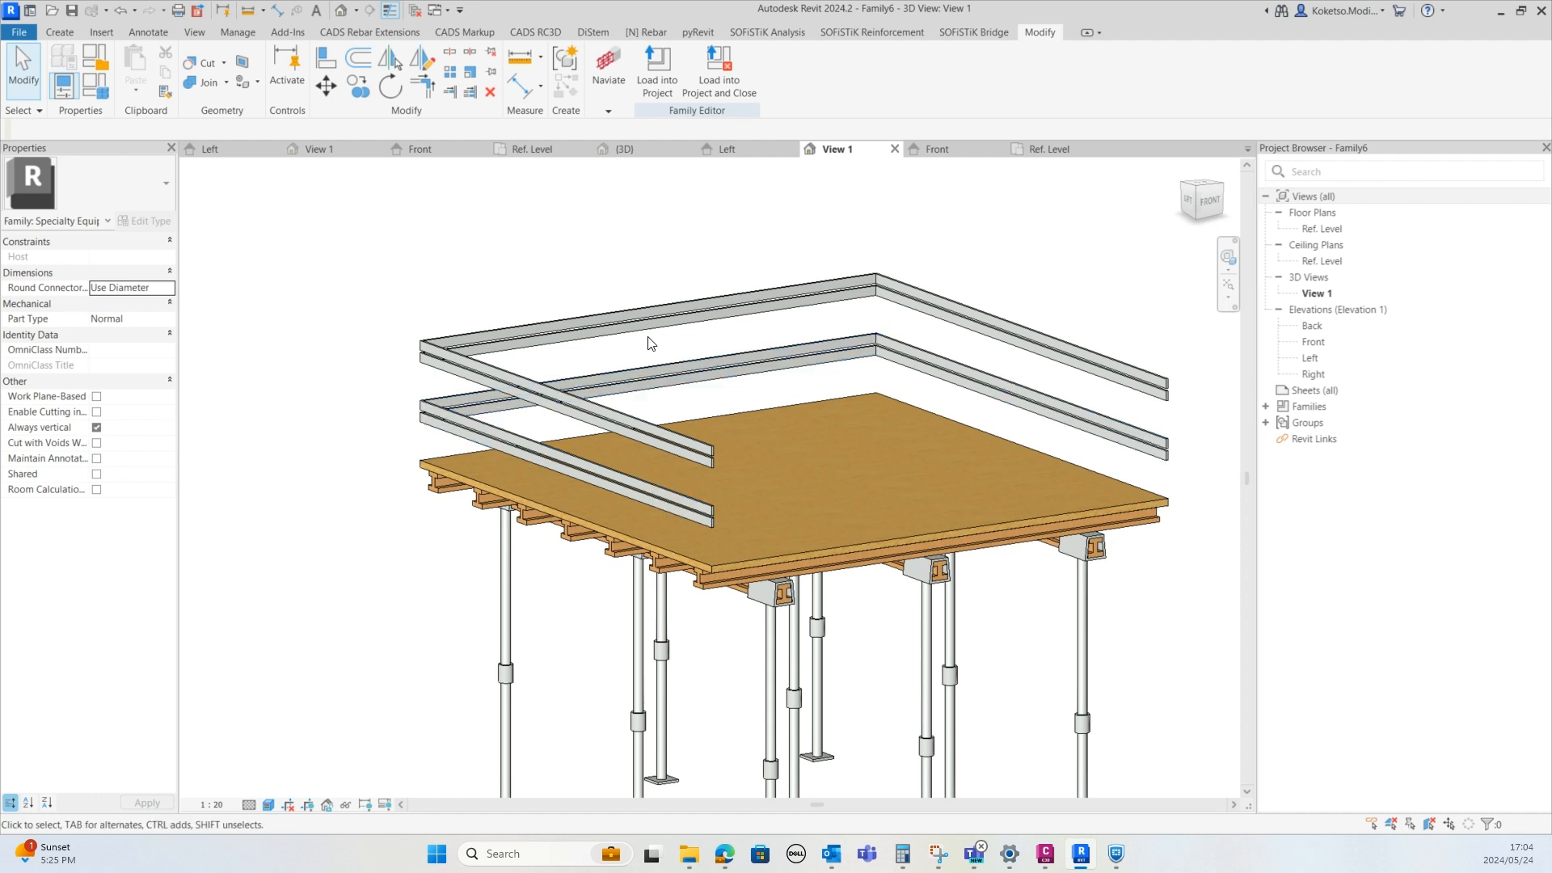
scroll(649, 343, up, 1)
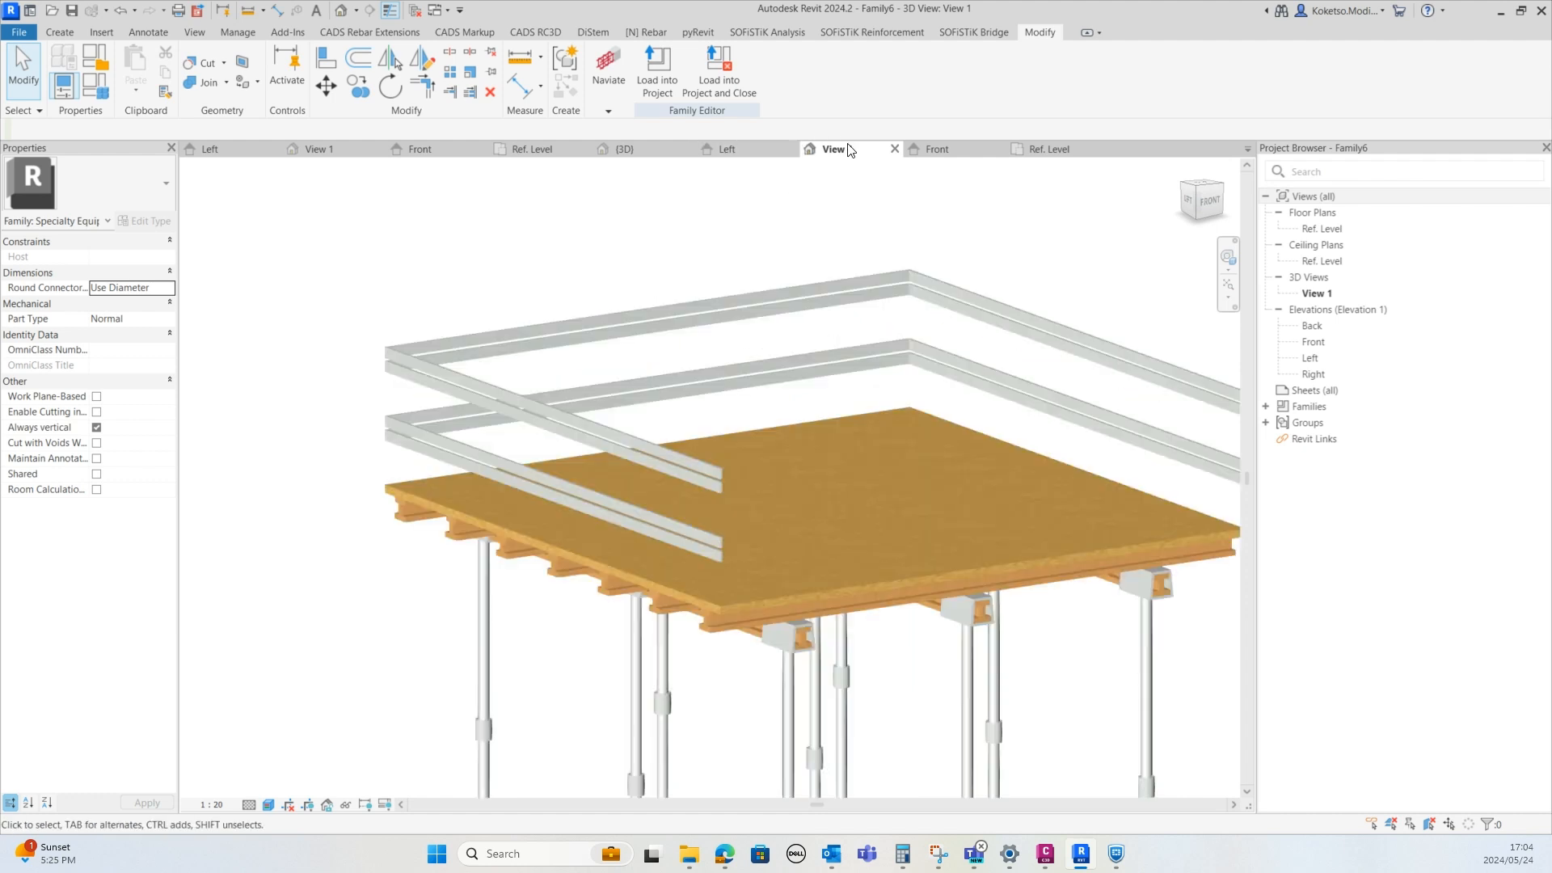
click(937, 149)
click(1049, 149)
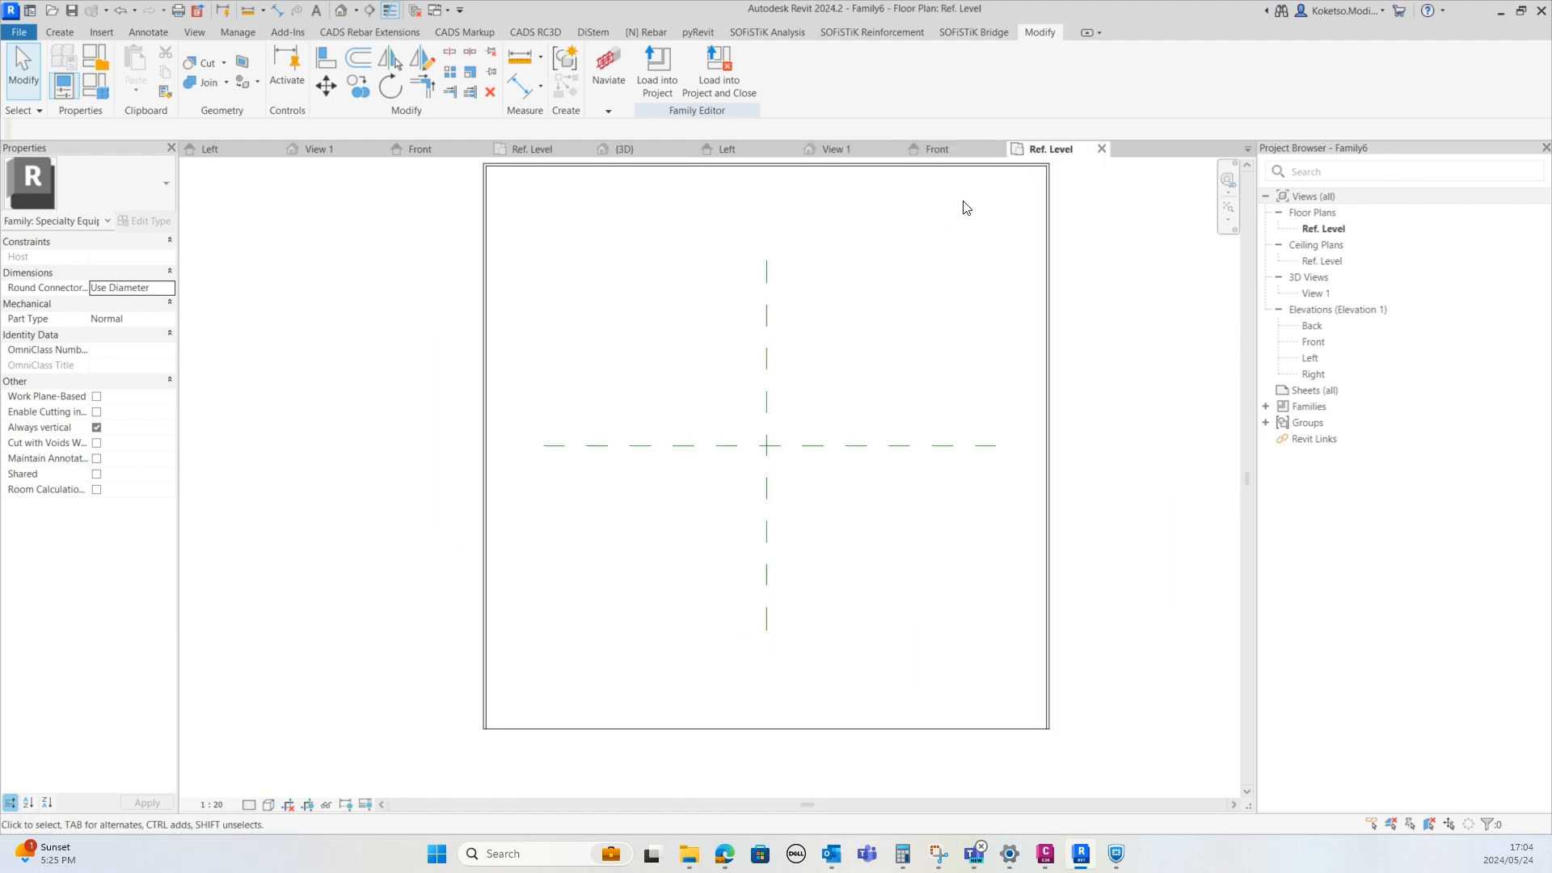
scroll(966, 208, down, 1)
scroll(582, 579, up, 2)
scroll(521, 695, up, 1)
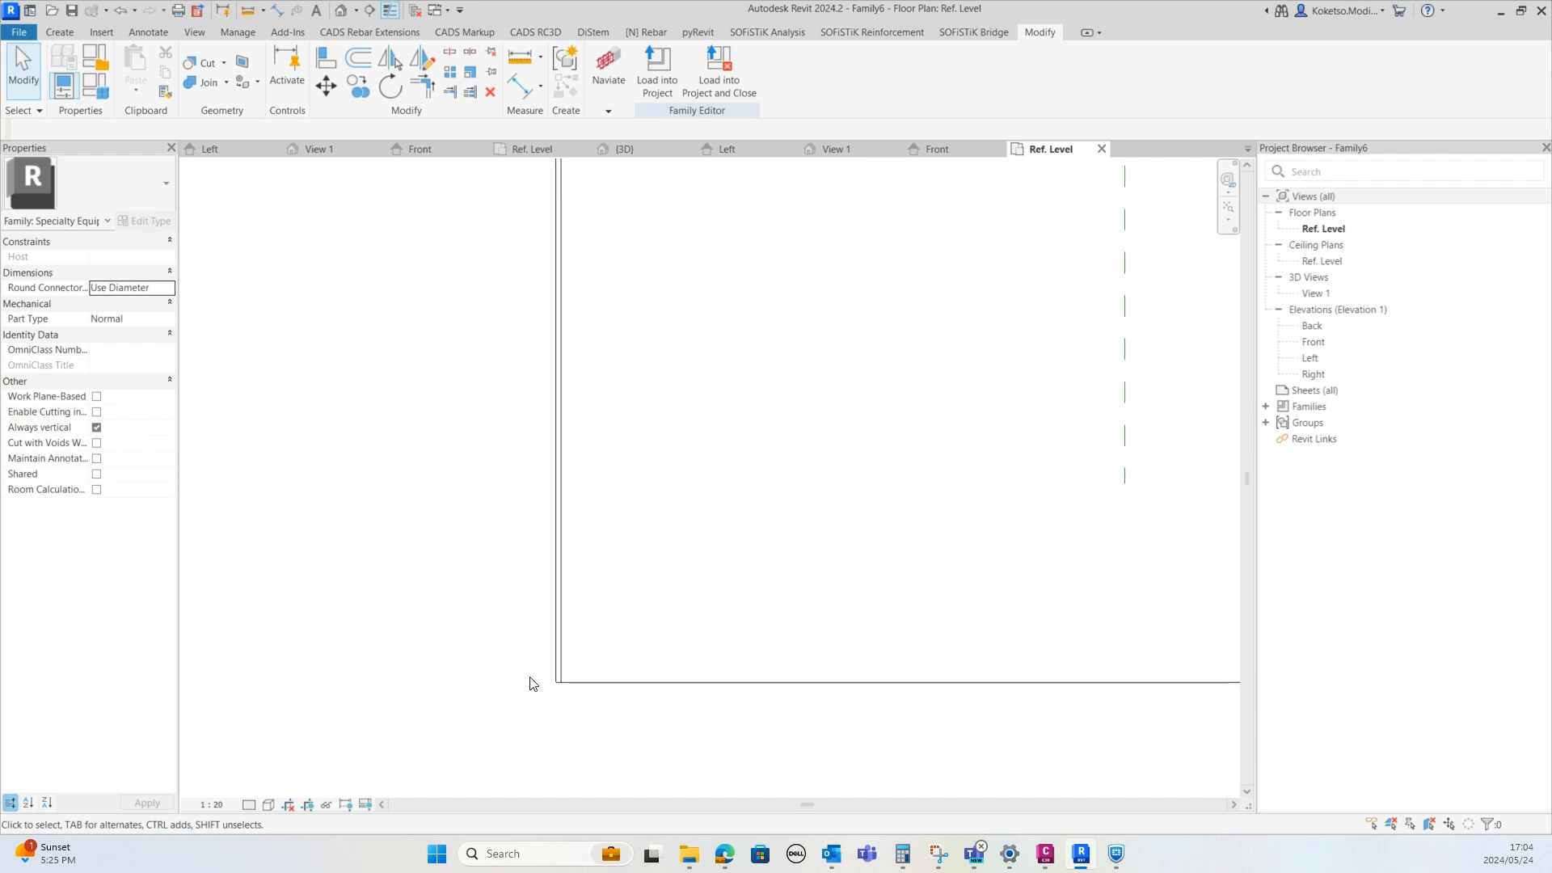
scroll(554, 631, down, 3)
scroll(512, 530, up, 2)
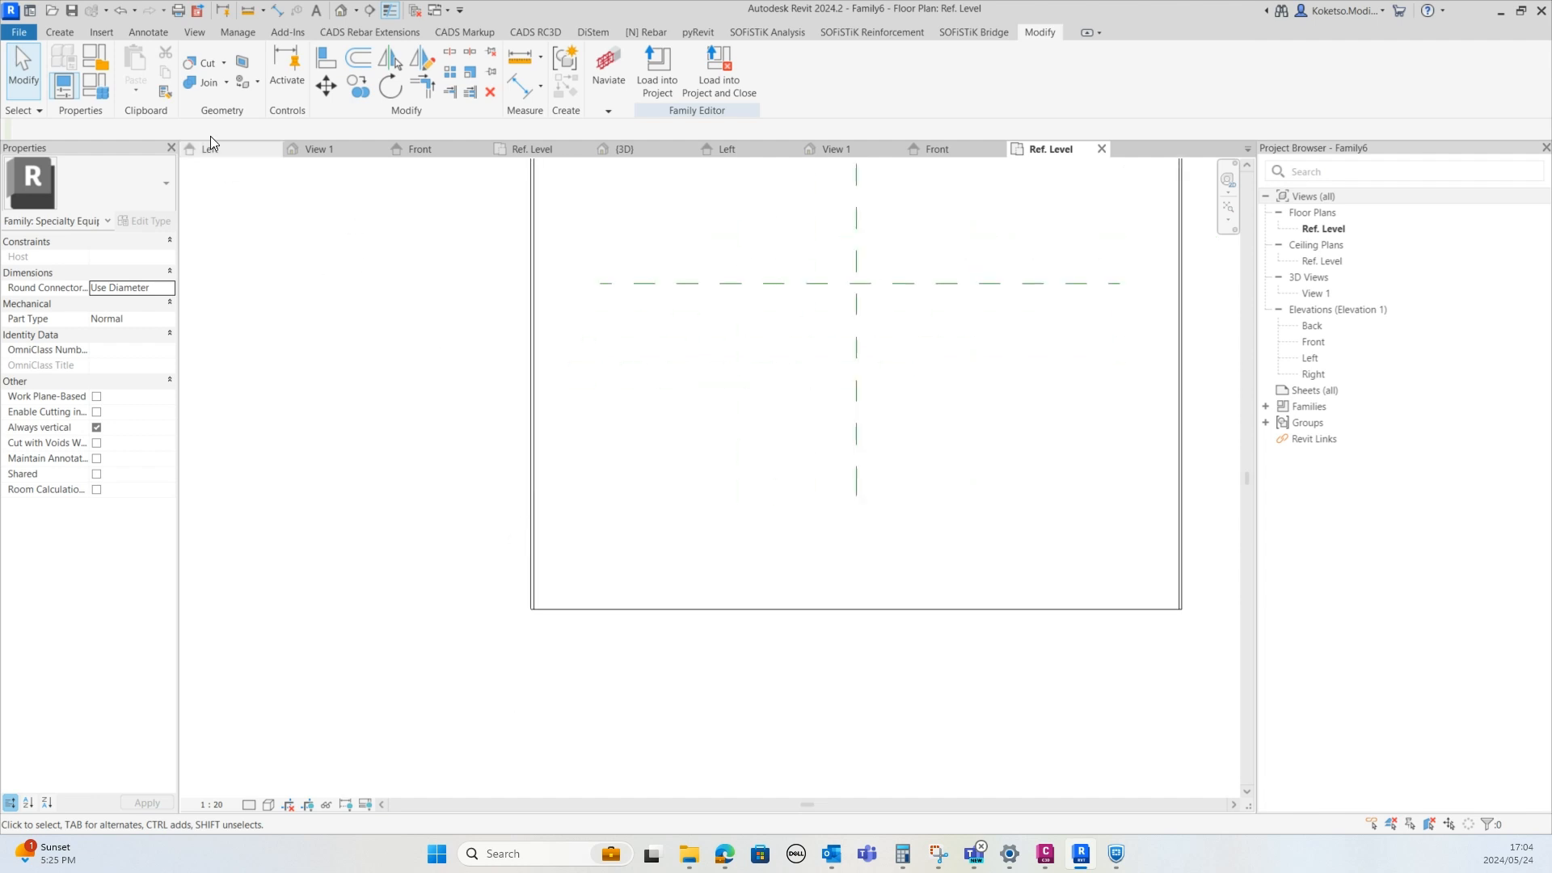
scroll(449, 468, down, 2)
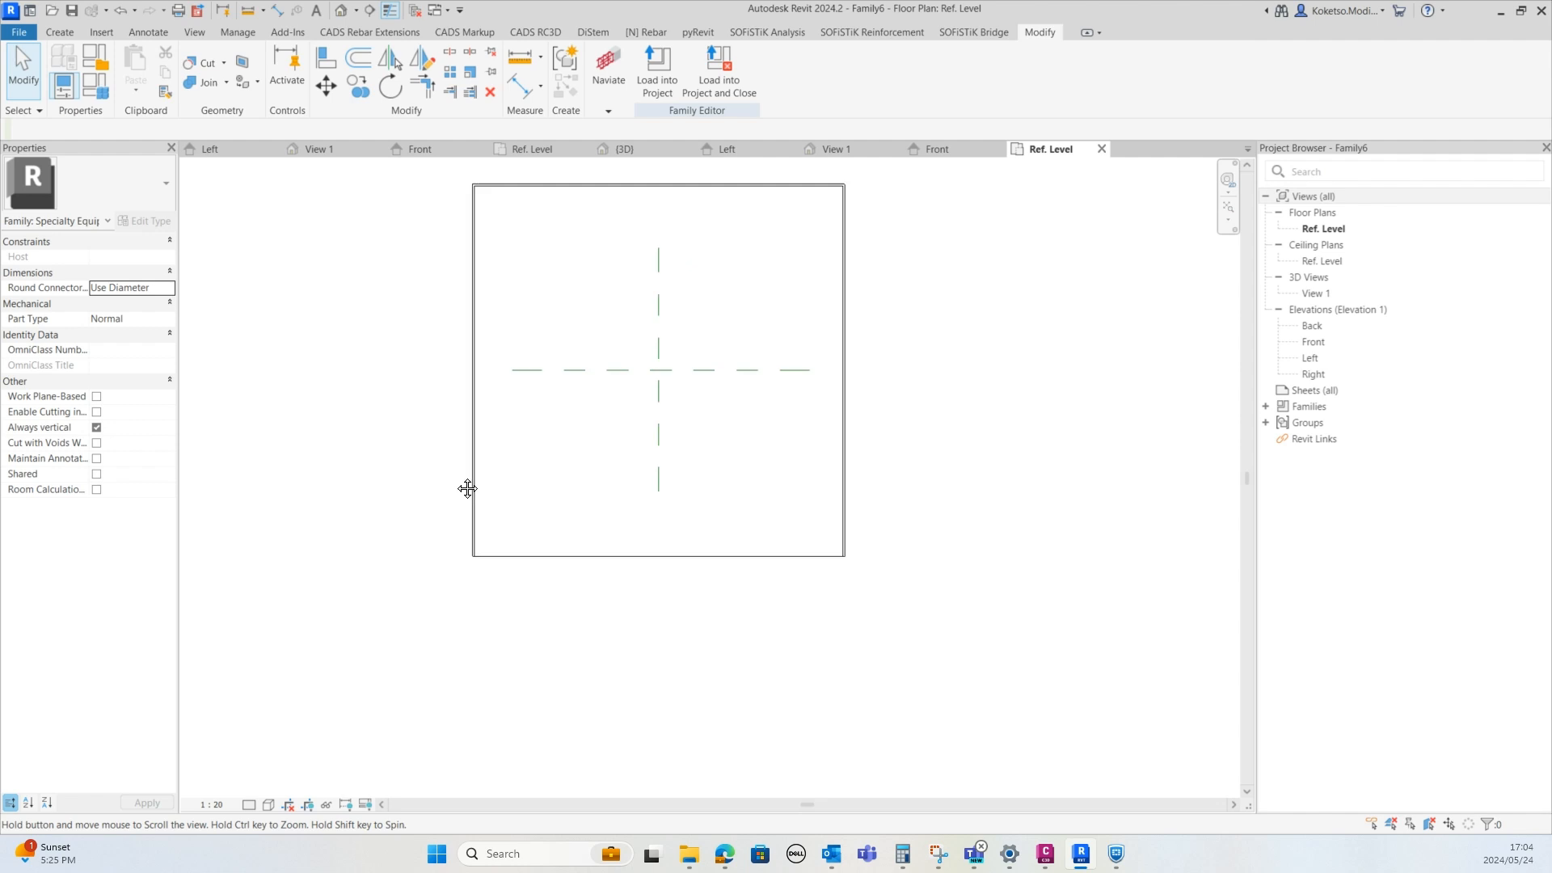
Draw a horizontal reference plane across the deck near its lower edge in the reference level plan
click(60, 31)
click(911, 77)
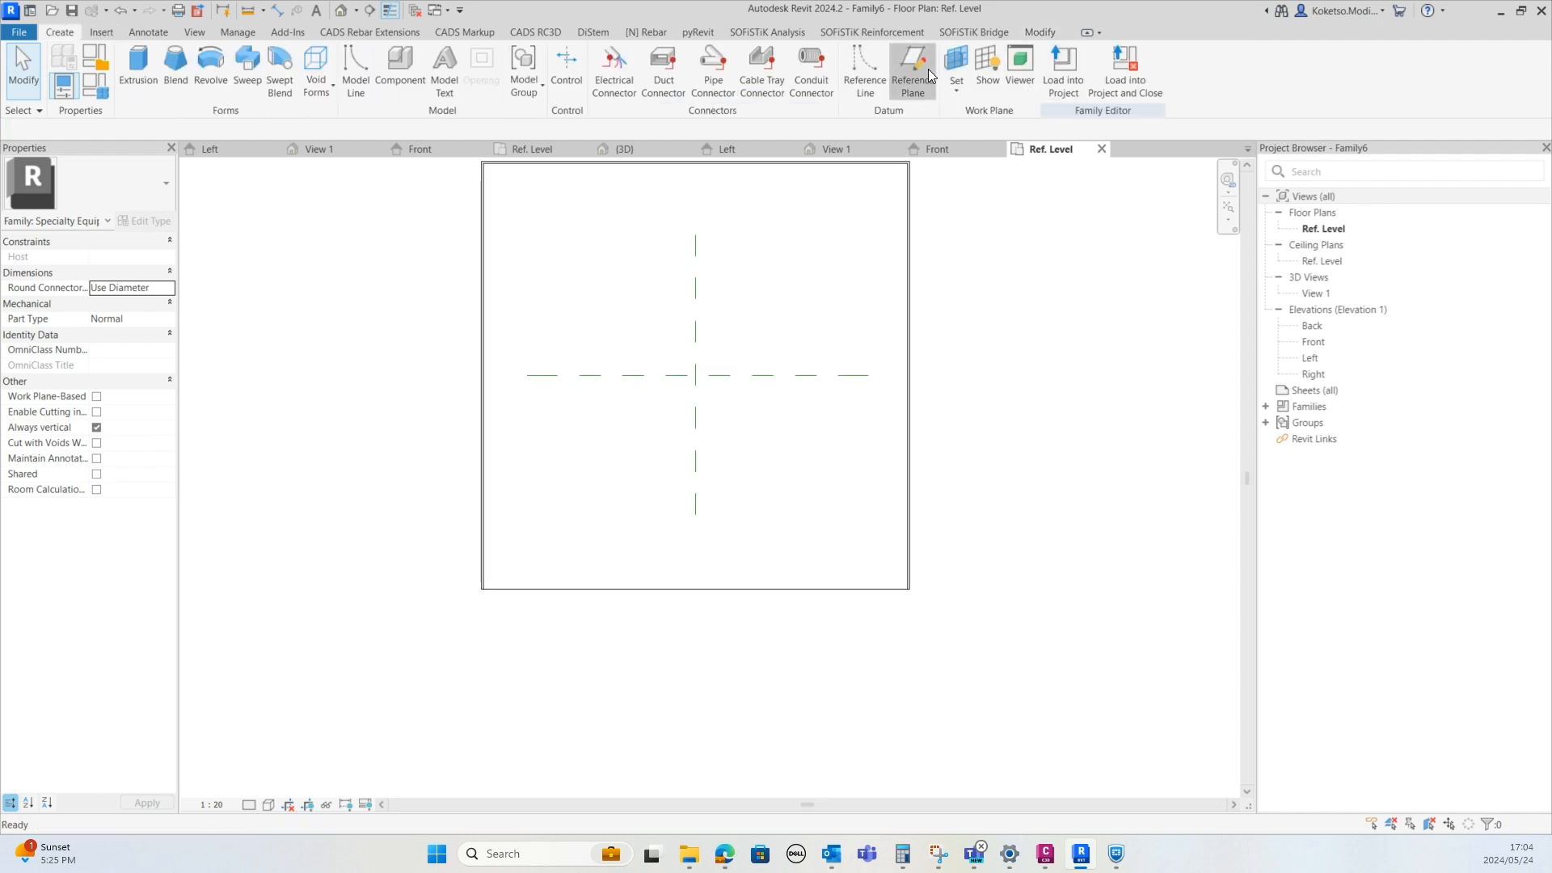
scroll(519, 523, up, 1)
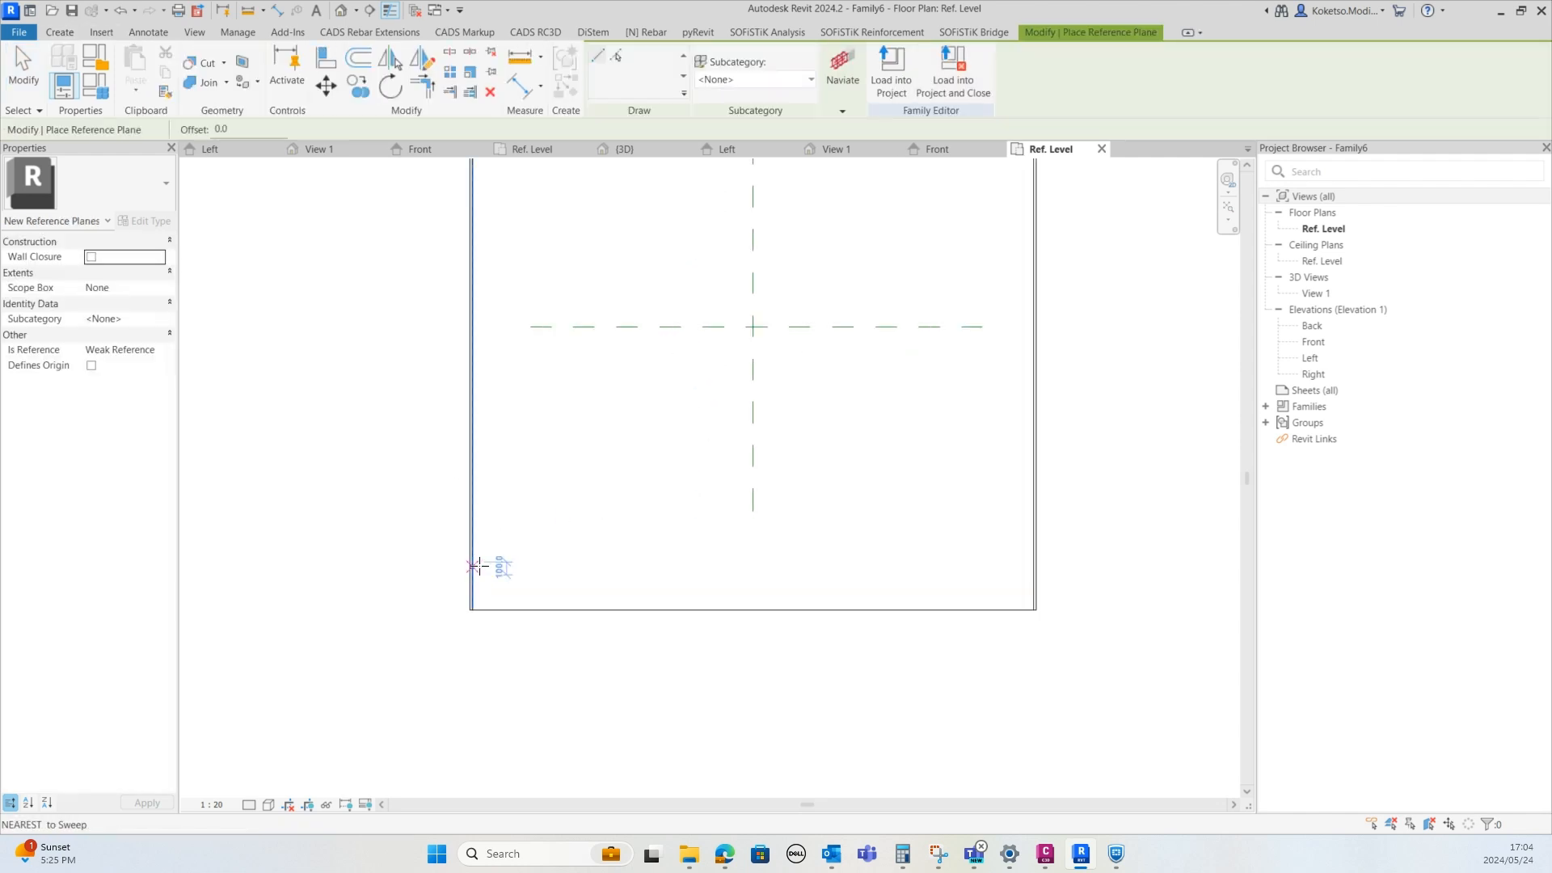
click(476, 563)
click(1031, 562)
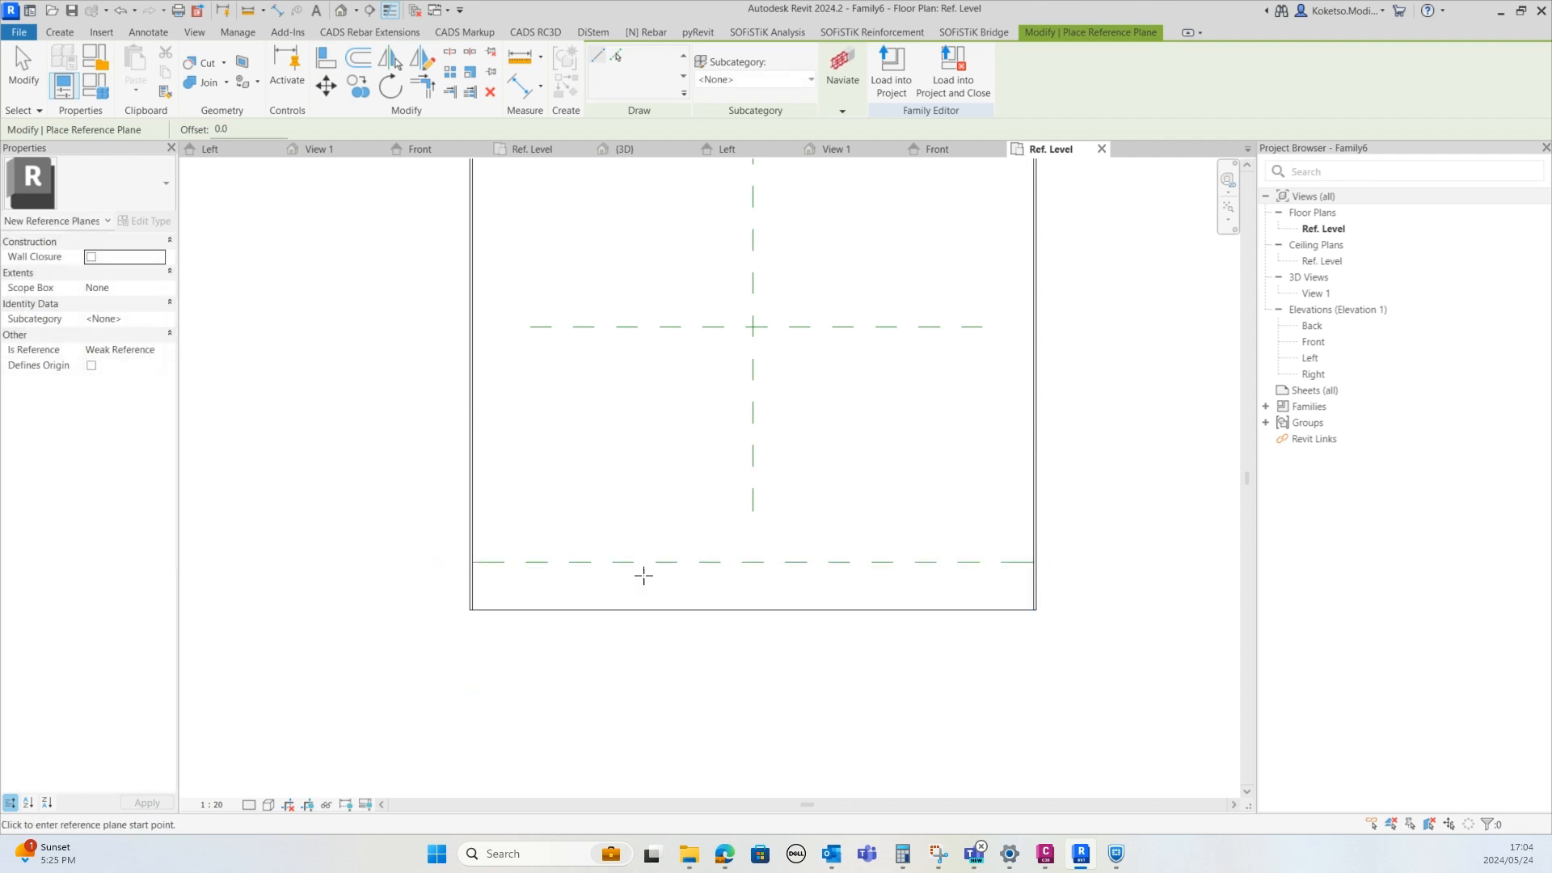
key(Escape)
Set the reference plane 500 mm from the deck's lower edge and delete the dimension
scroll(558, 603, up, 2)
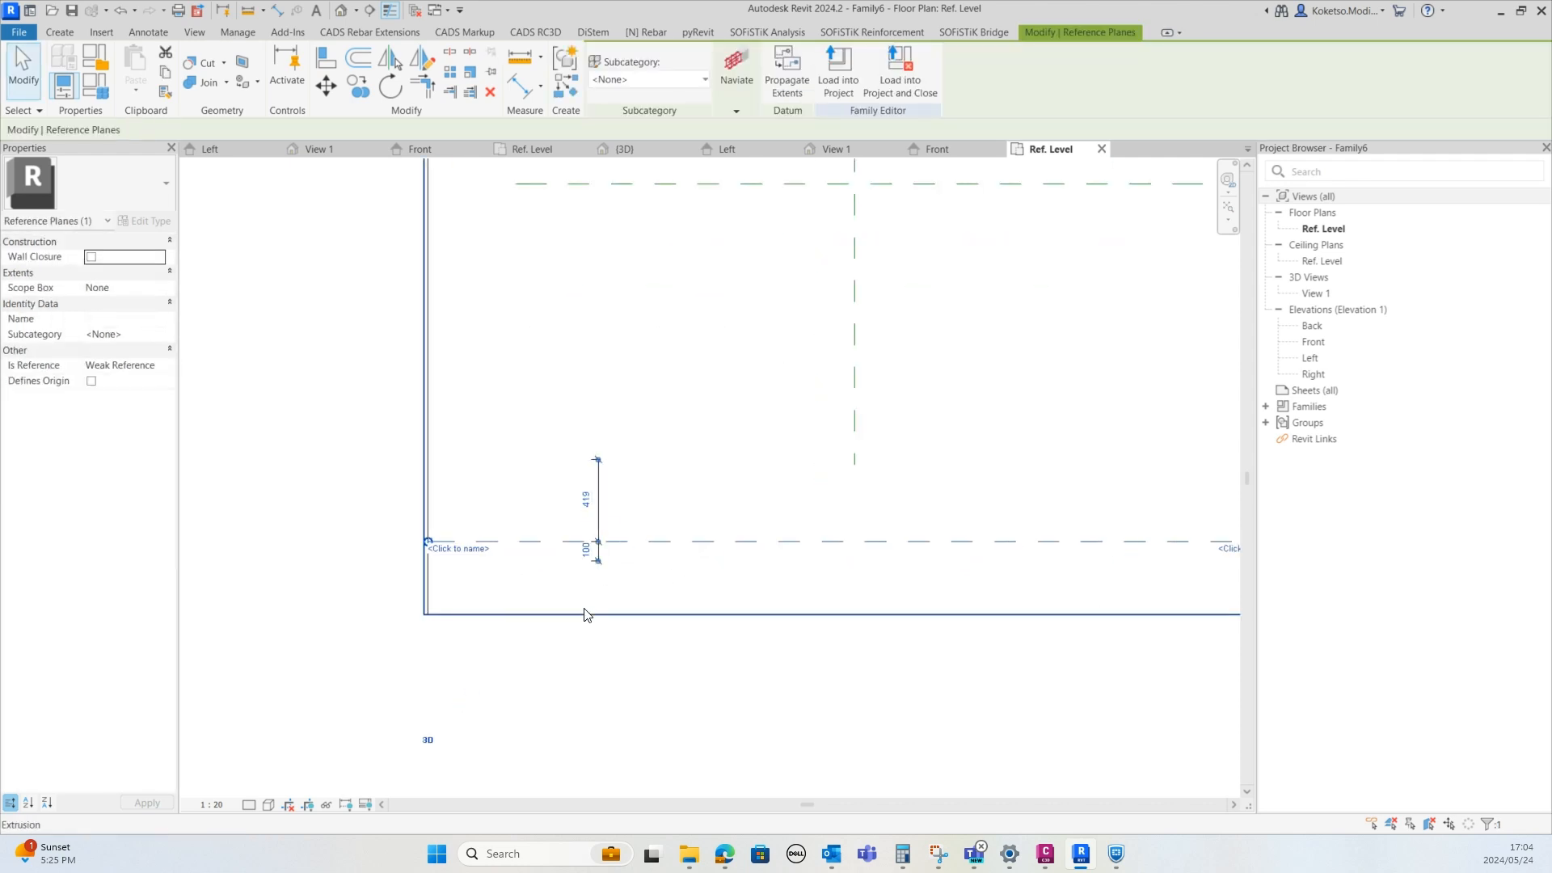
drag(598, 561, 599, 614)
click(588, 580)
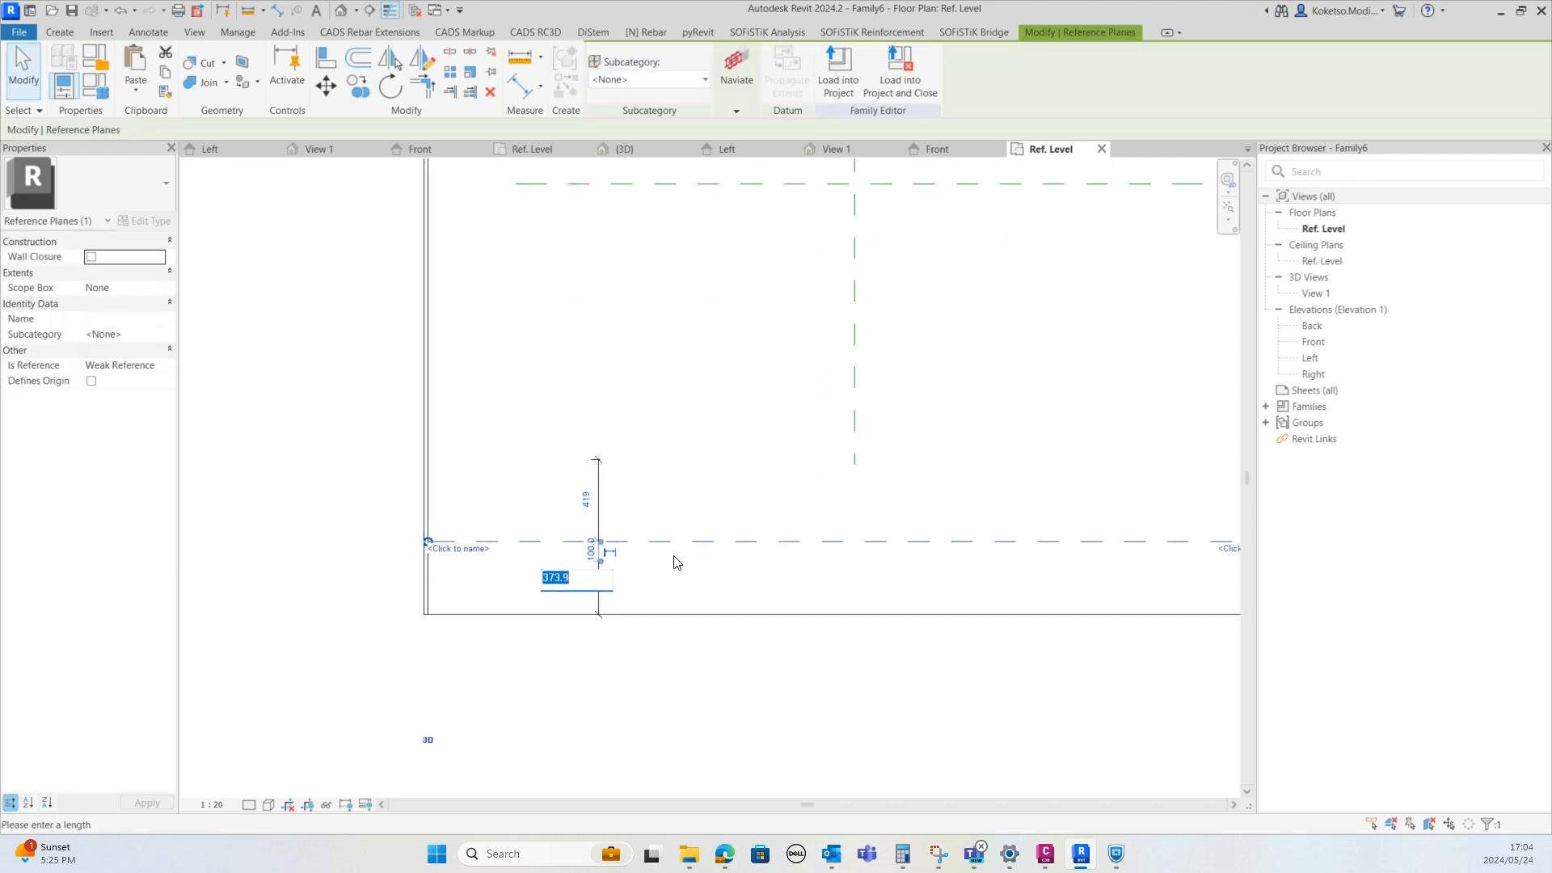
key(Return)
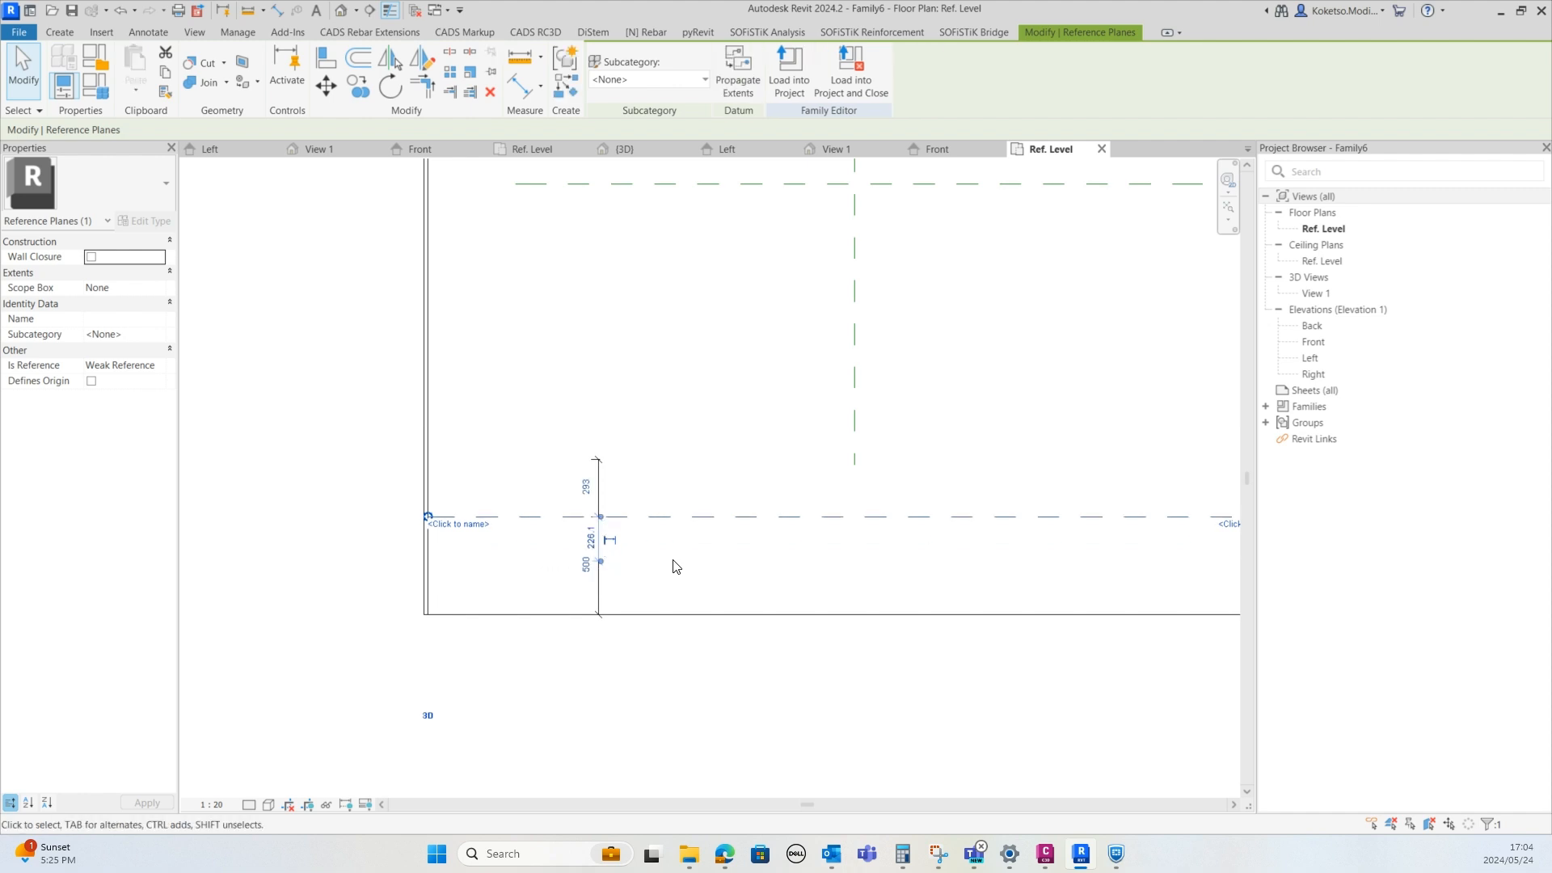
key(Escape)
click(601, 569)
key(Delete)
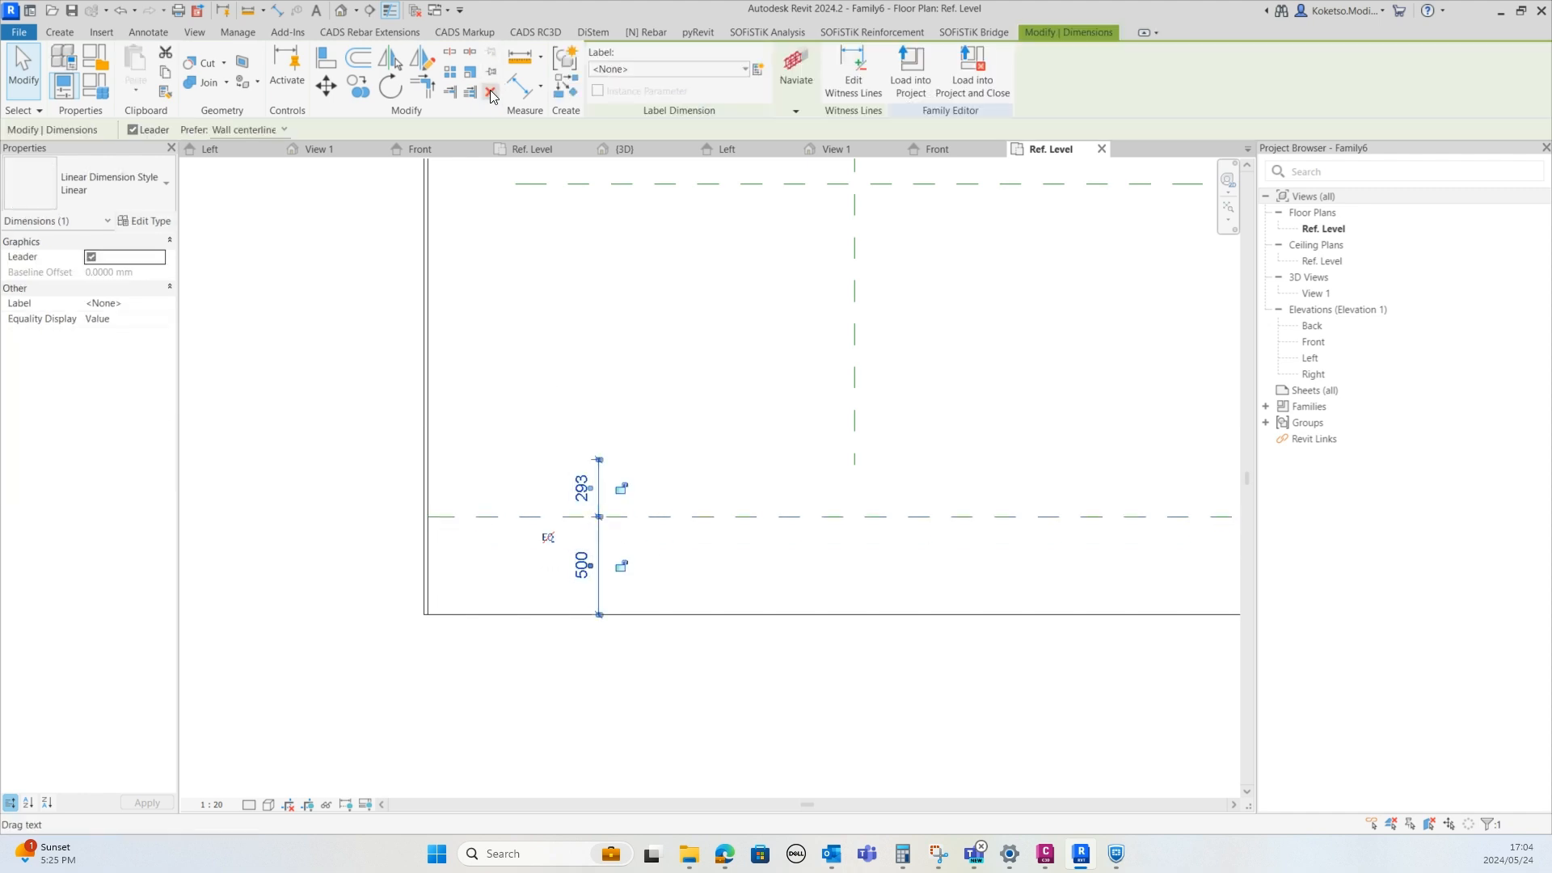
scroll(433, 489, up, 3)
Start an extrusion and sketch a 30 mm radius circle at the reference plane's left end
click(60, 32)
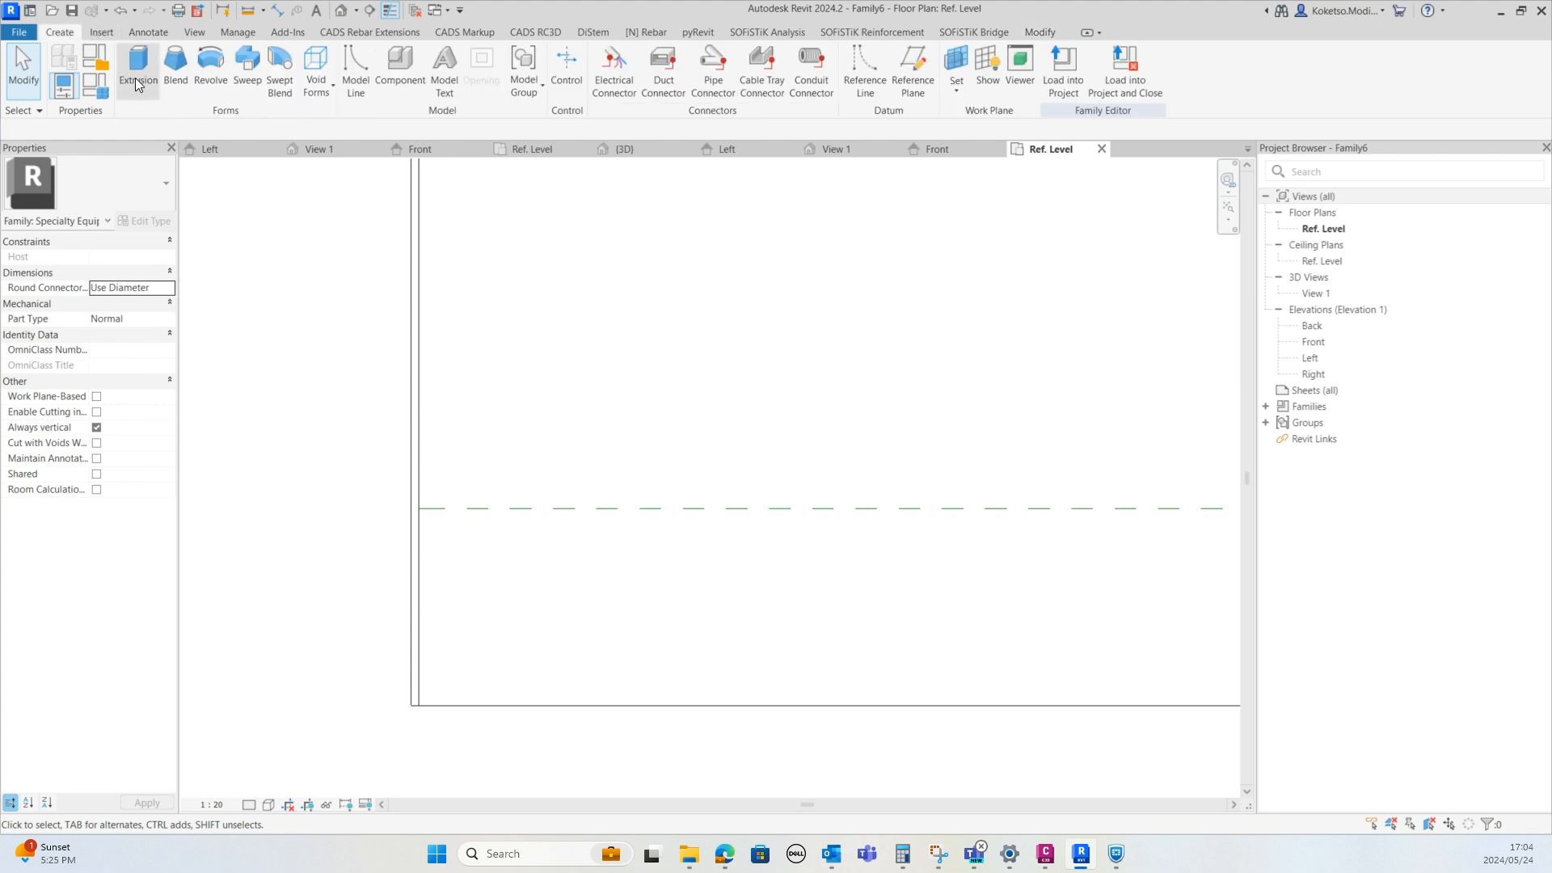
click(138, 66)
click(704, 55)
scroll(412, 520, up, 3)
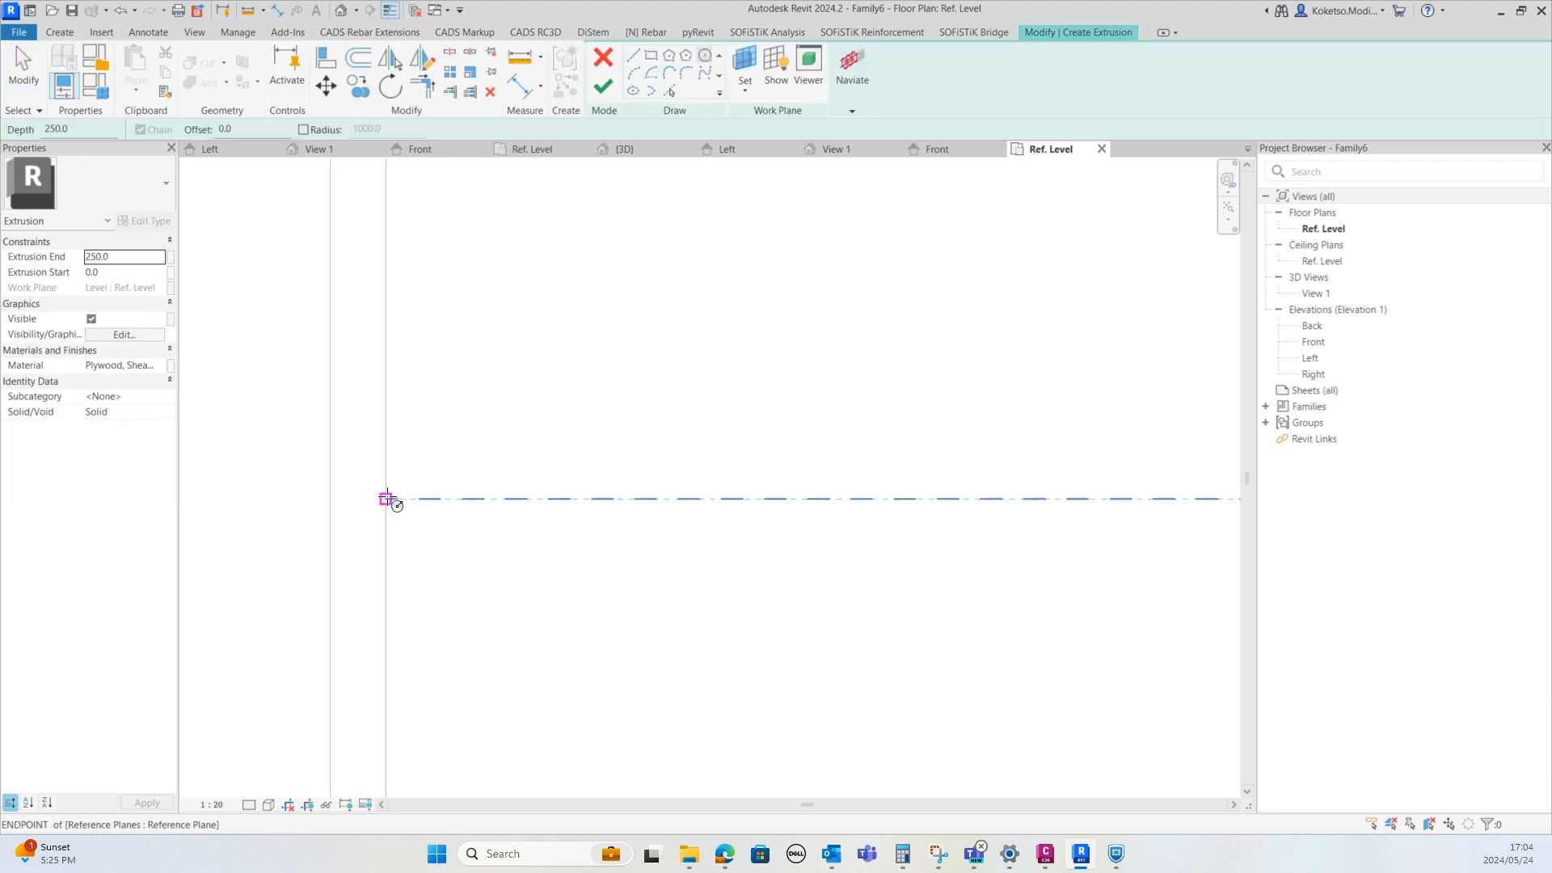
click(386, 498)
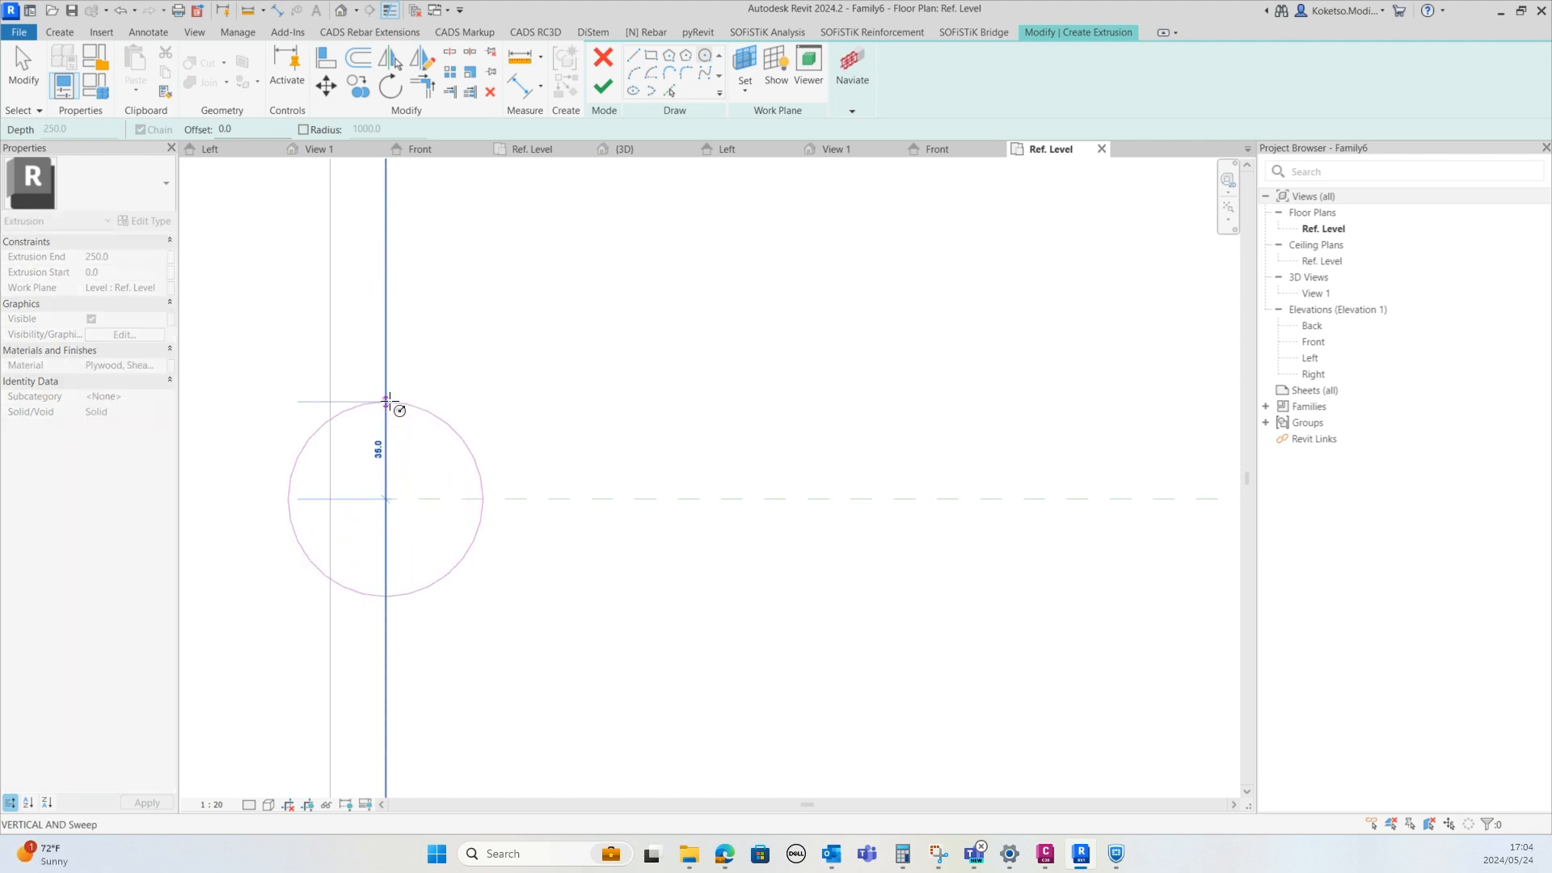
middle_drag(390, 408, 479, 392)
scroll(614, 472, up, 1)
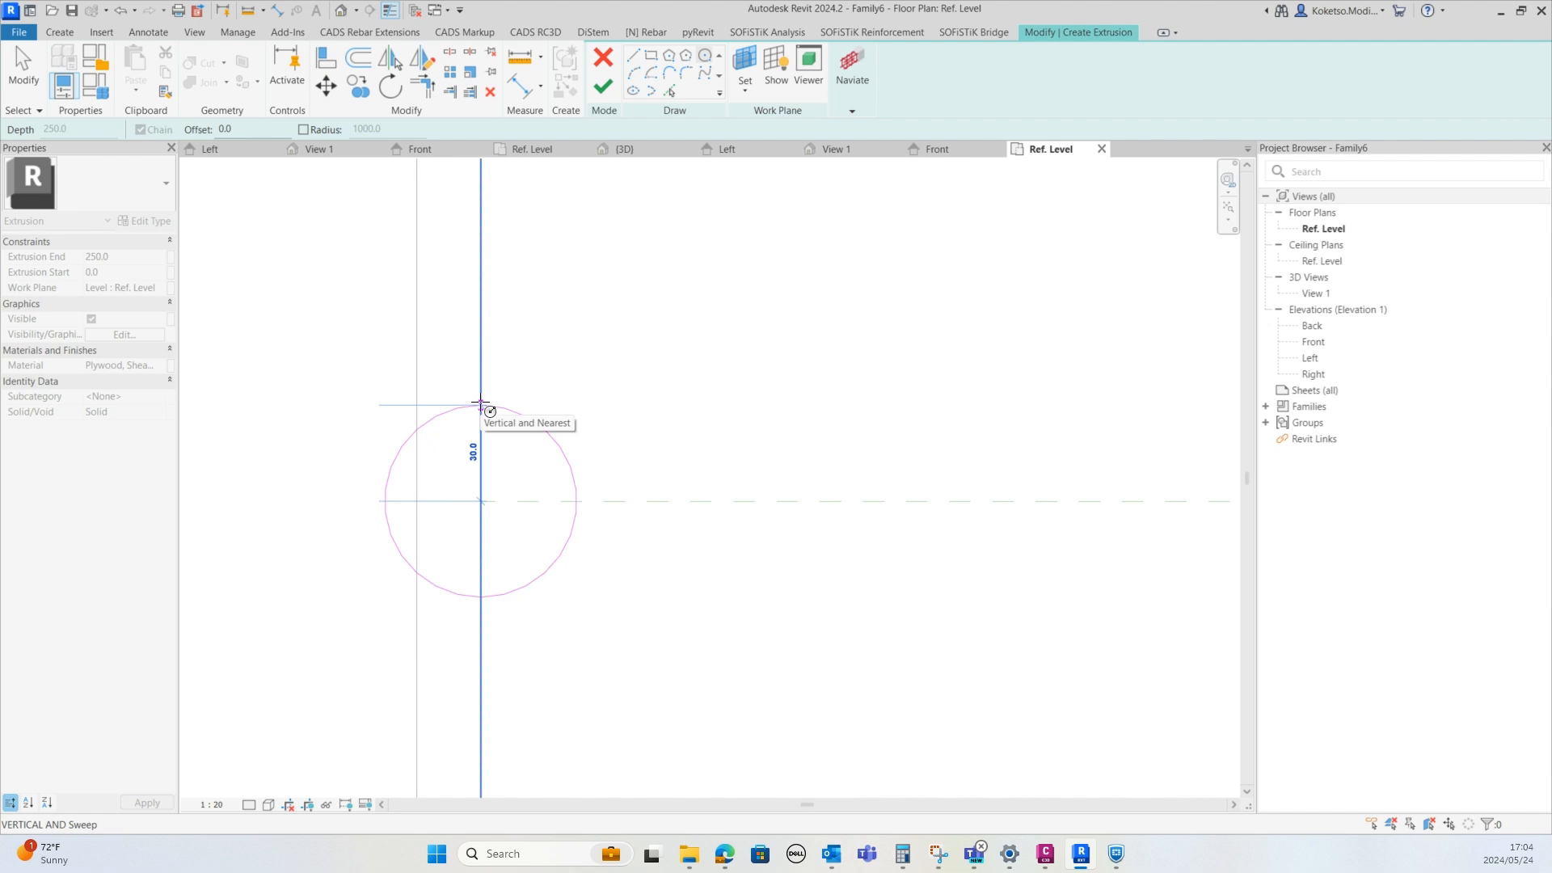
click(480, 403)
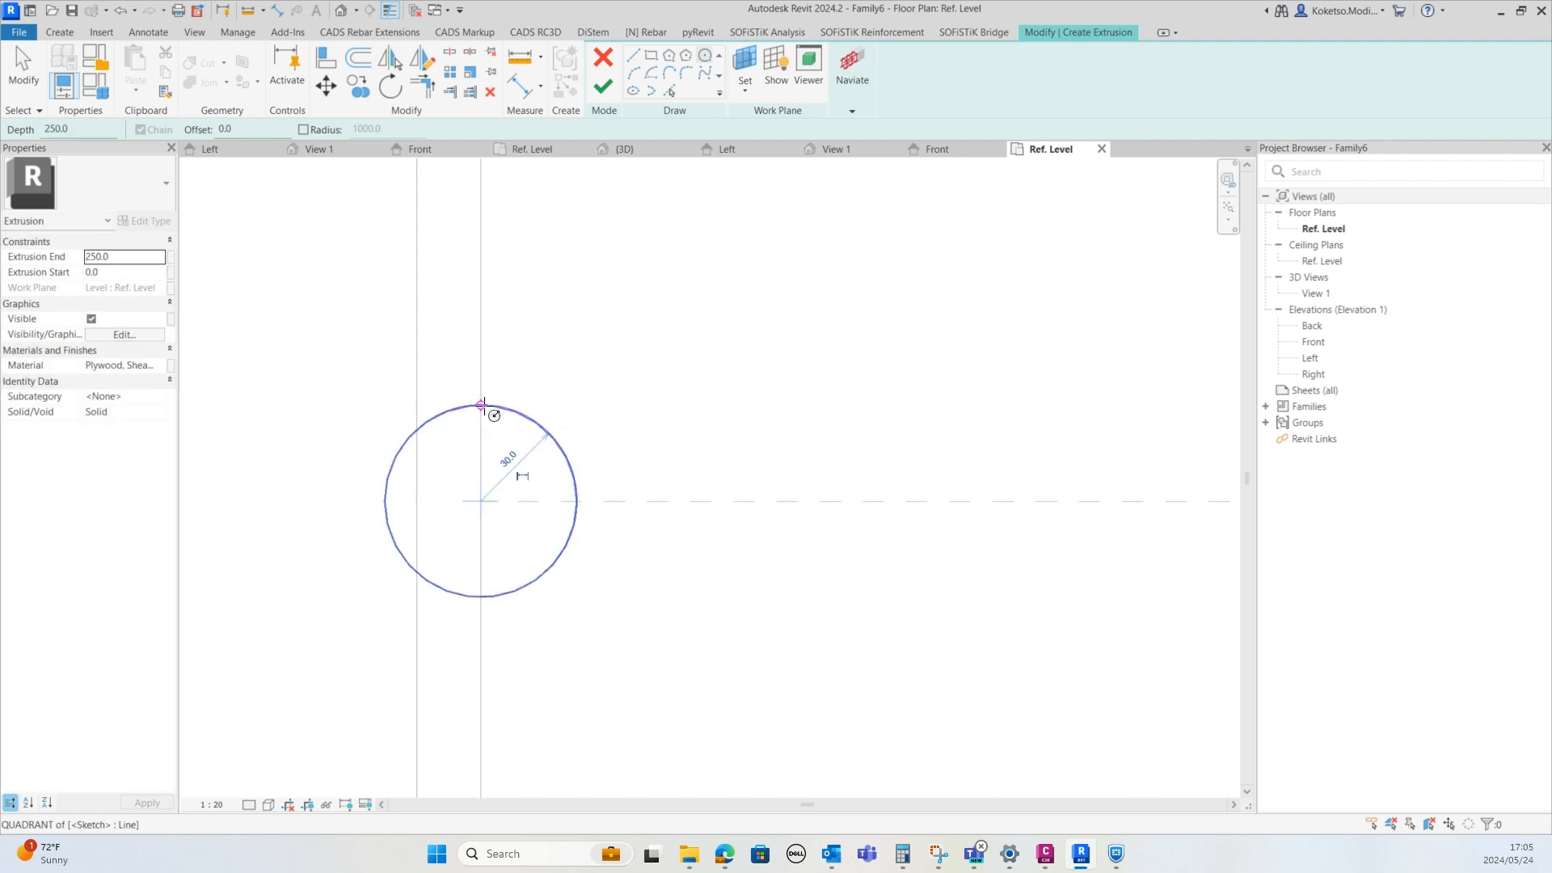
Move the circle 30 mm to the right along the reference plane and finish the extrusion
key(Escape)
key(Escape)
click(532, 421)
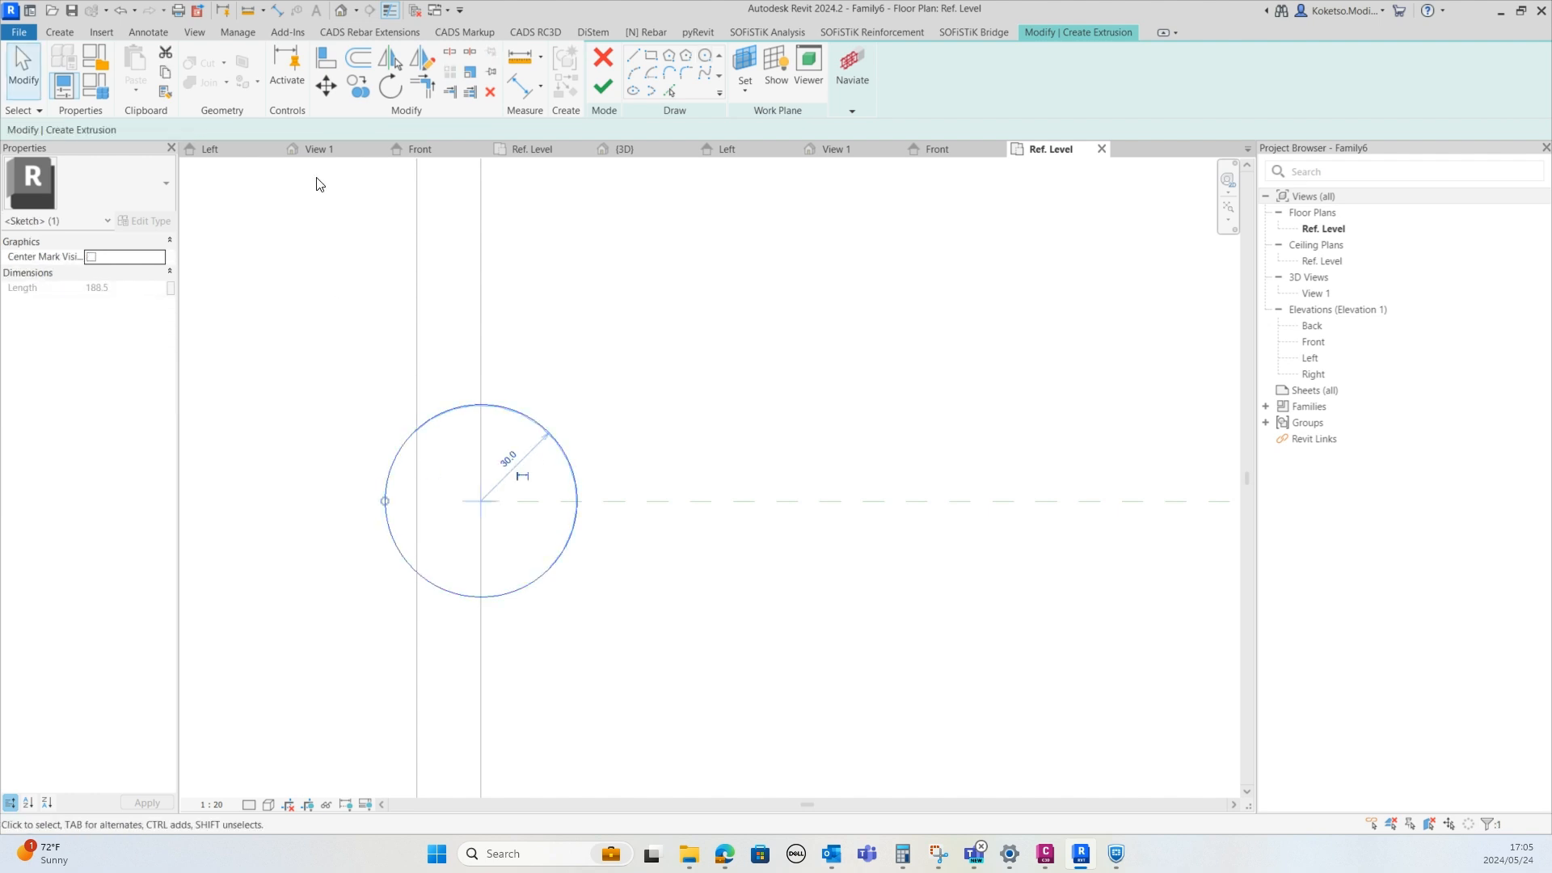
click(326, 89)
click(385, 502)
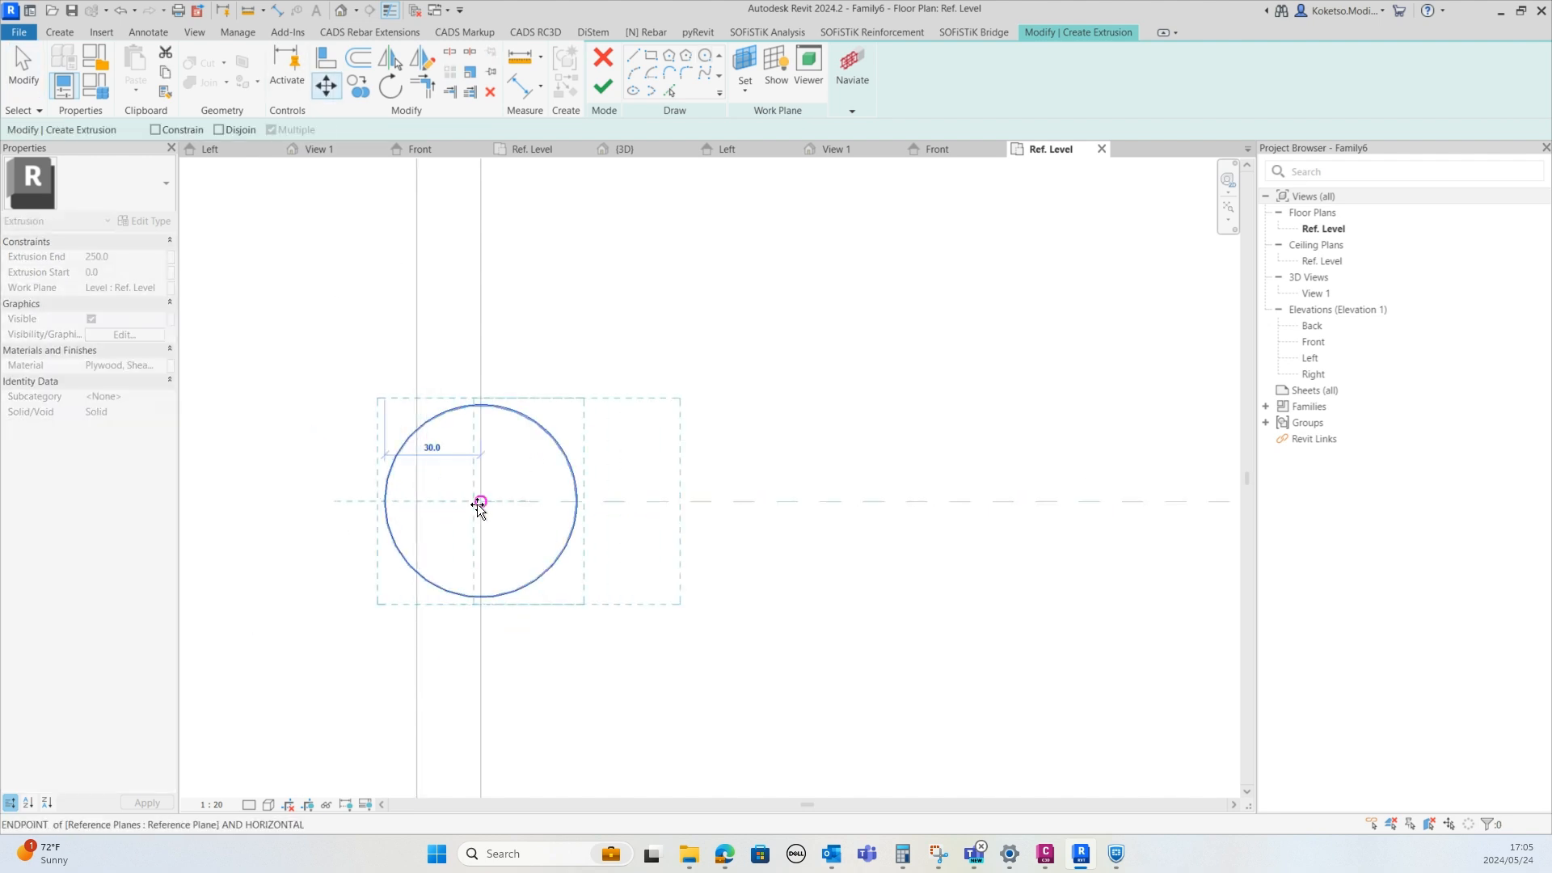
click(480, 502)
scroll(482, 517, down, 2)
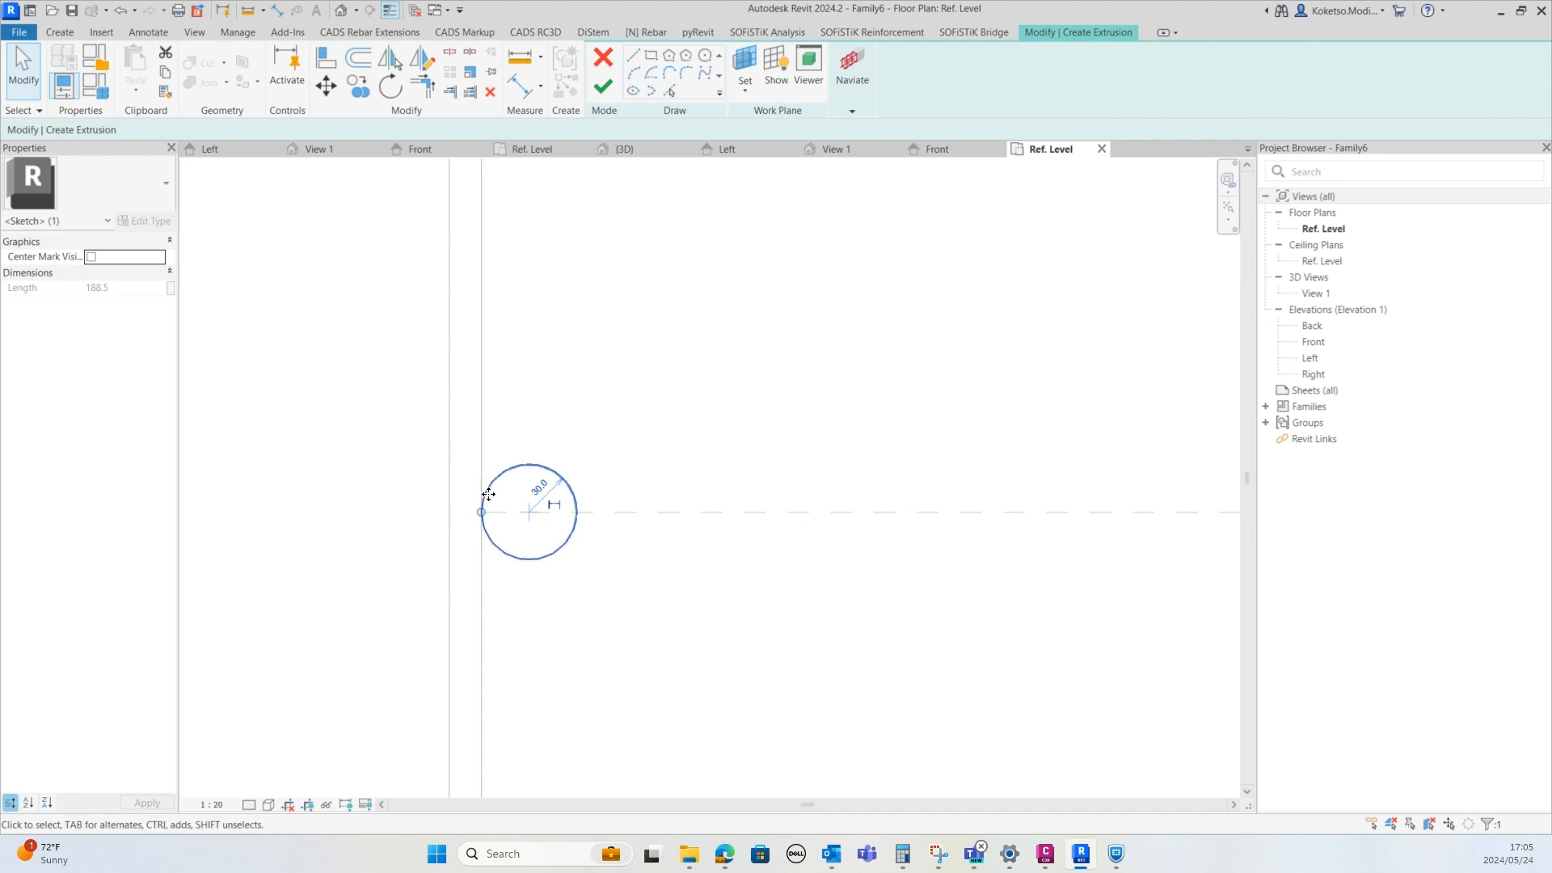
scroll(438, 555, down, 2)
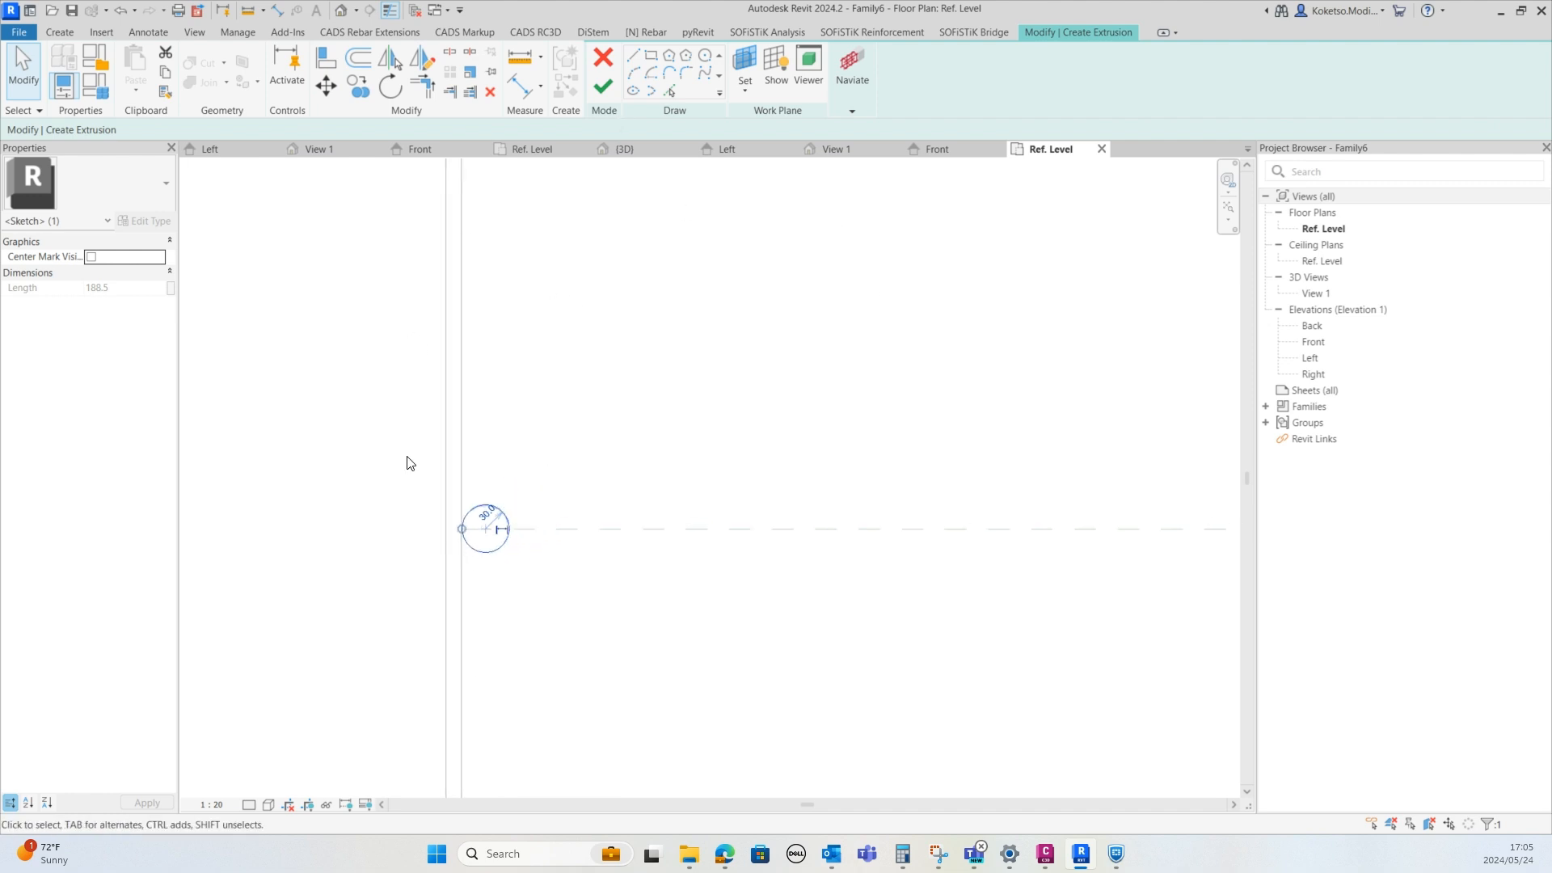
scroll(496, 528, up, 2)
key(Escape)
click(604, 90)
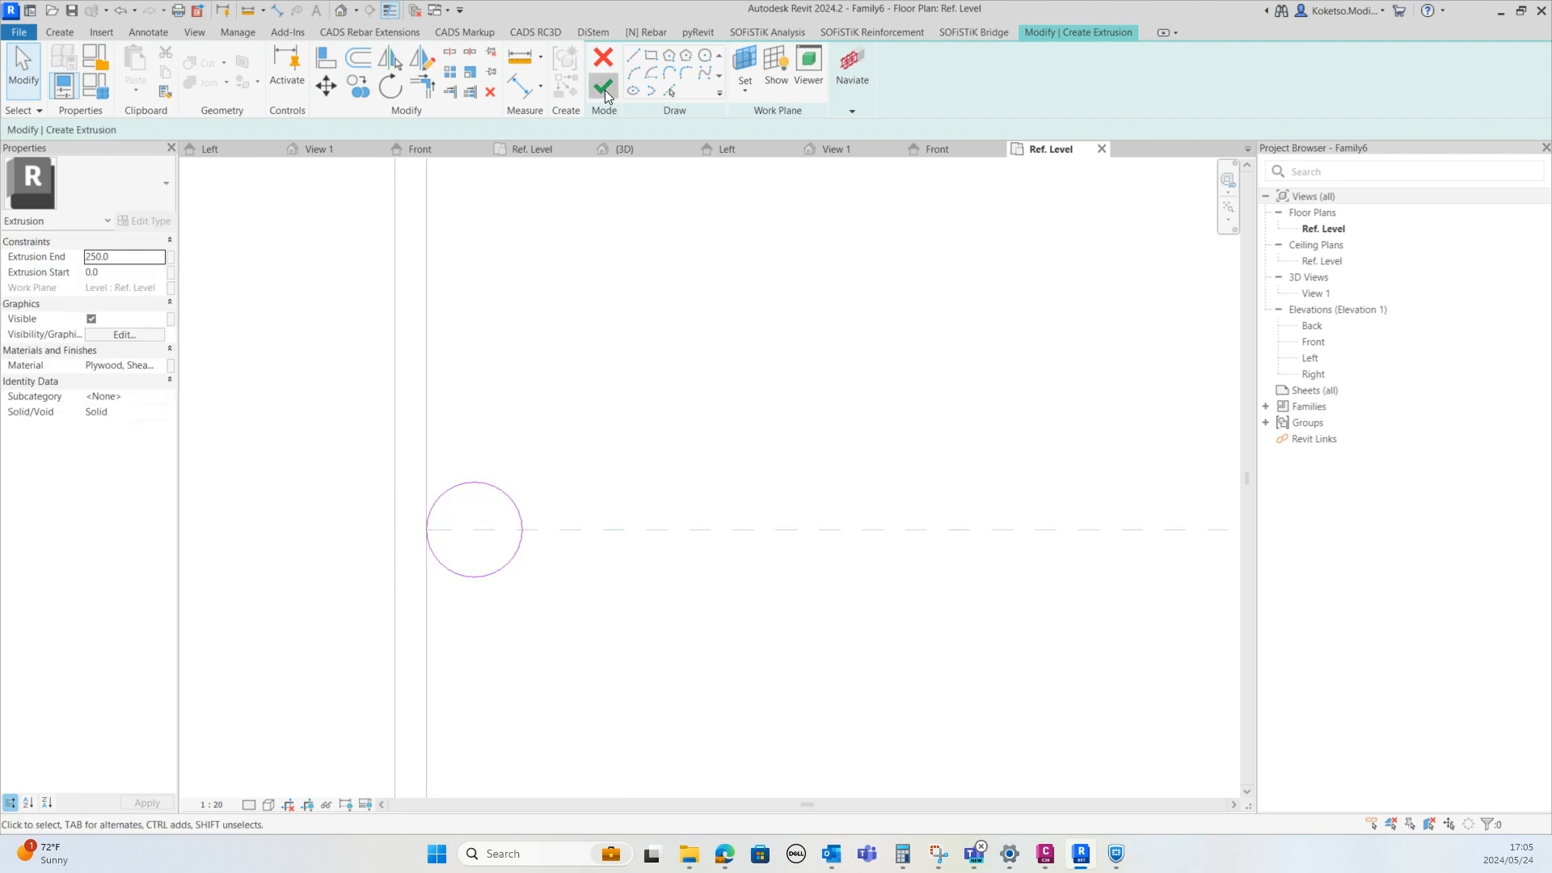
Stretch the cylinder in the front elevation so it spans from 2920 to 3920 mm between the rails
click(937, 149)
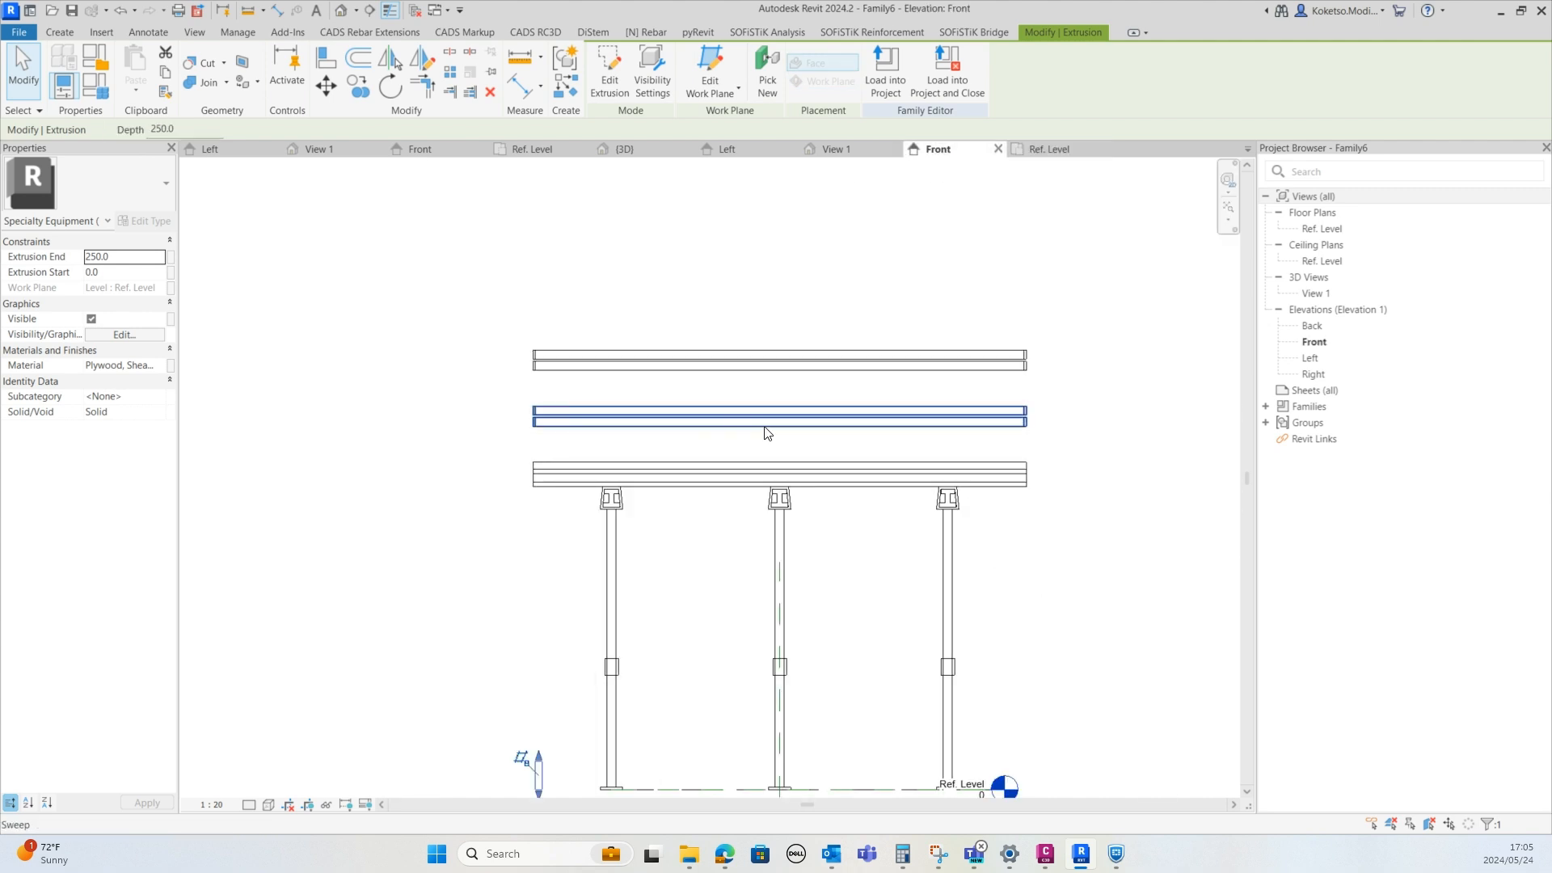
drag(509, 738, 512, 338)
drag(513, 780, 503, 445)
scroll(503, 445, up, 4)
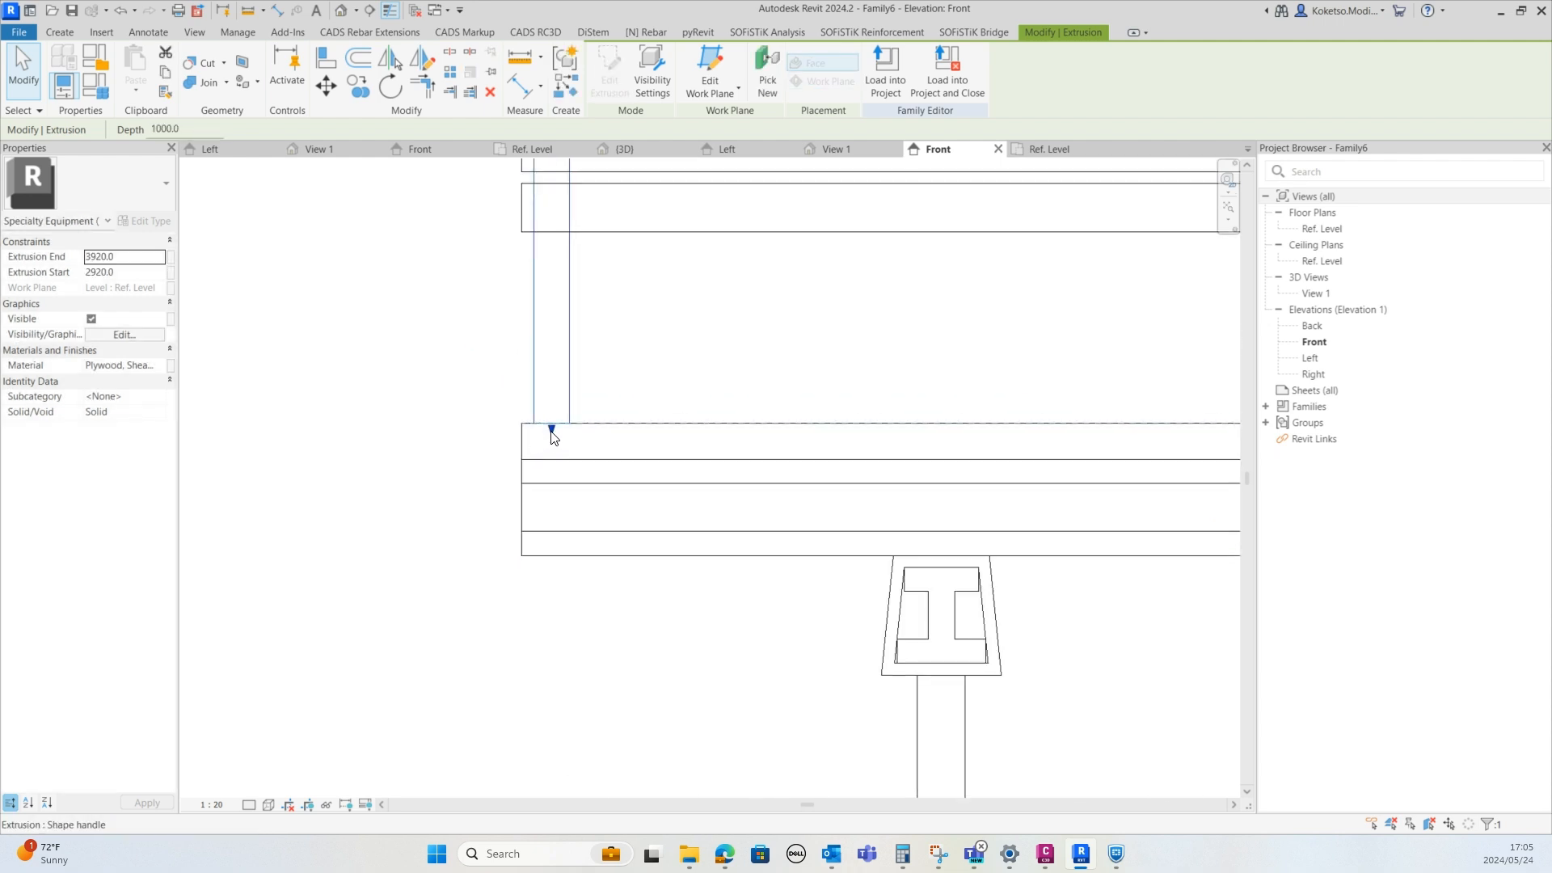
scroll(549, 418, down, 5)
key(Escape)
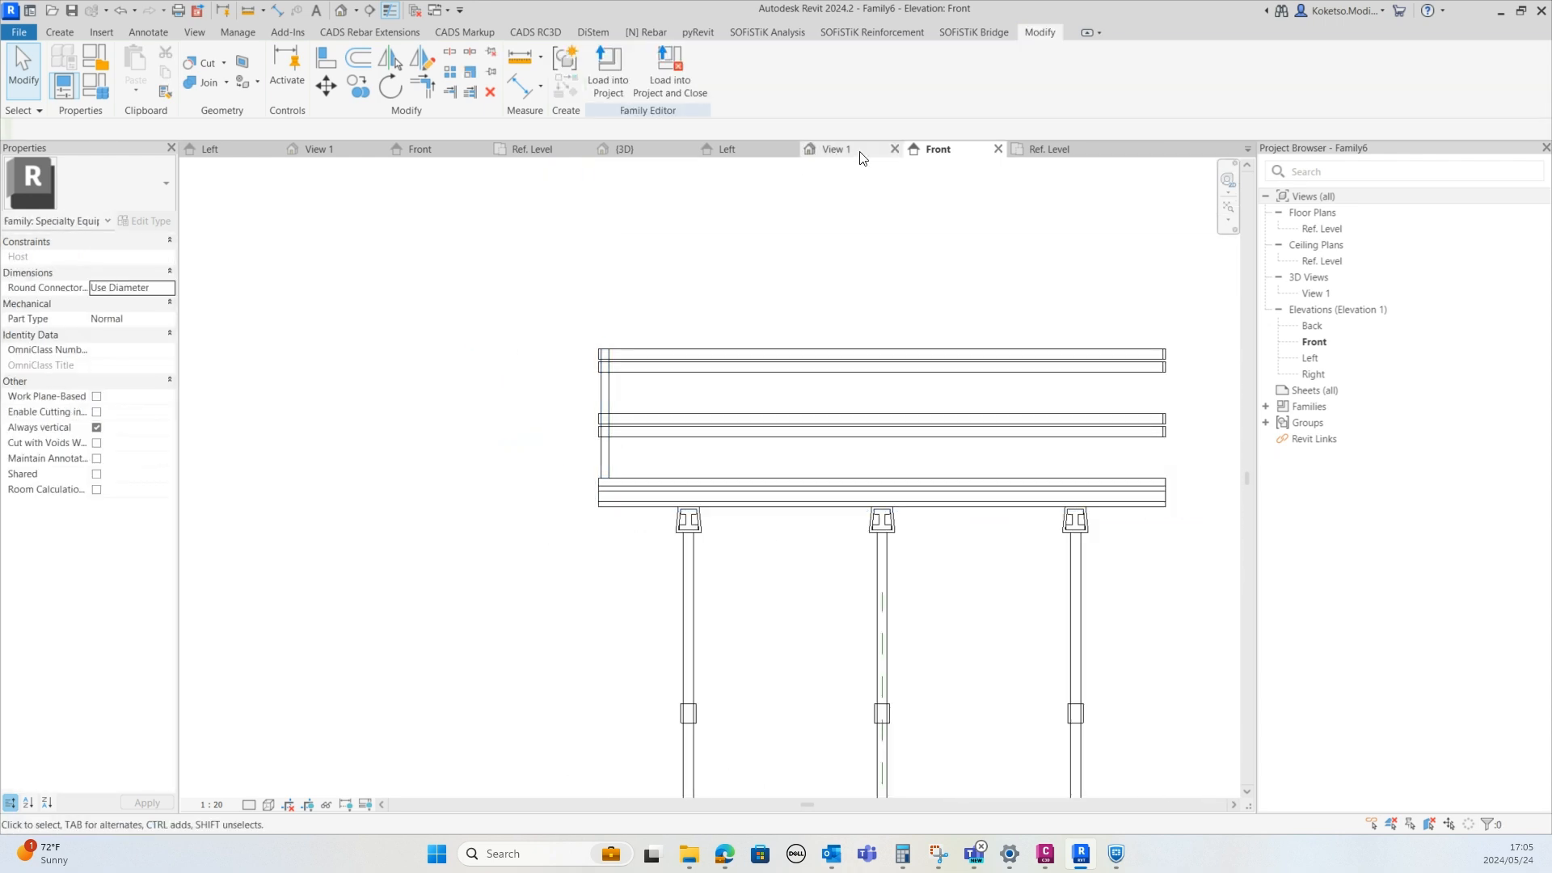
Array the post cylinder into 8 copies along the deck's left edge, from the reference plane up to the top corner
click(1049, 149)
click(496, 485)
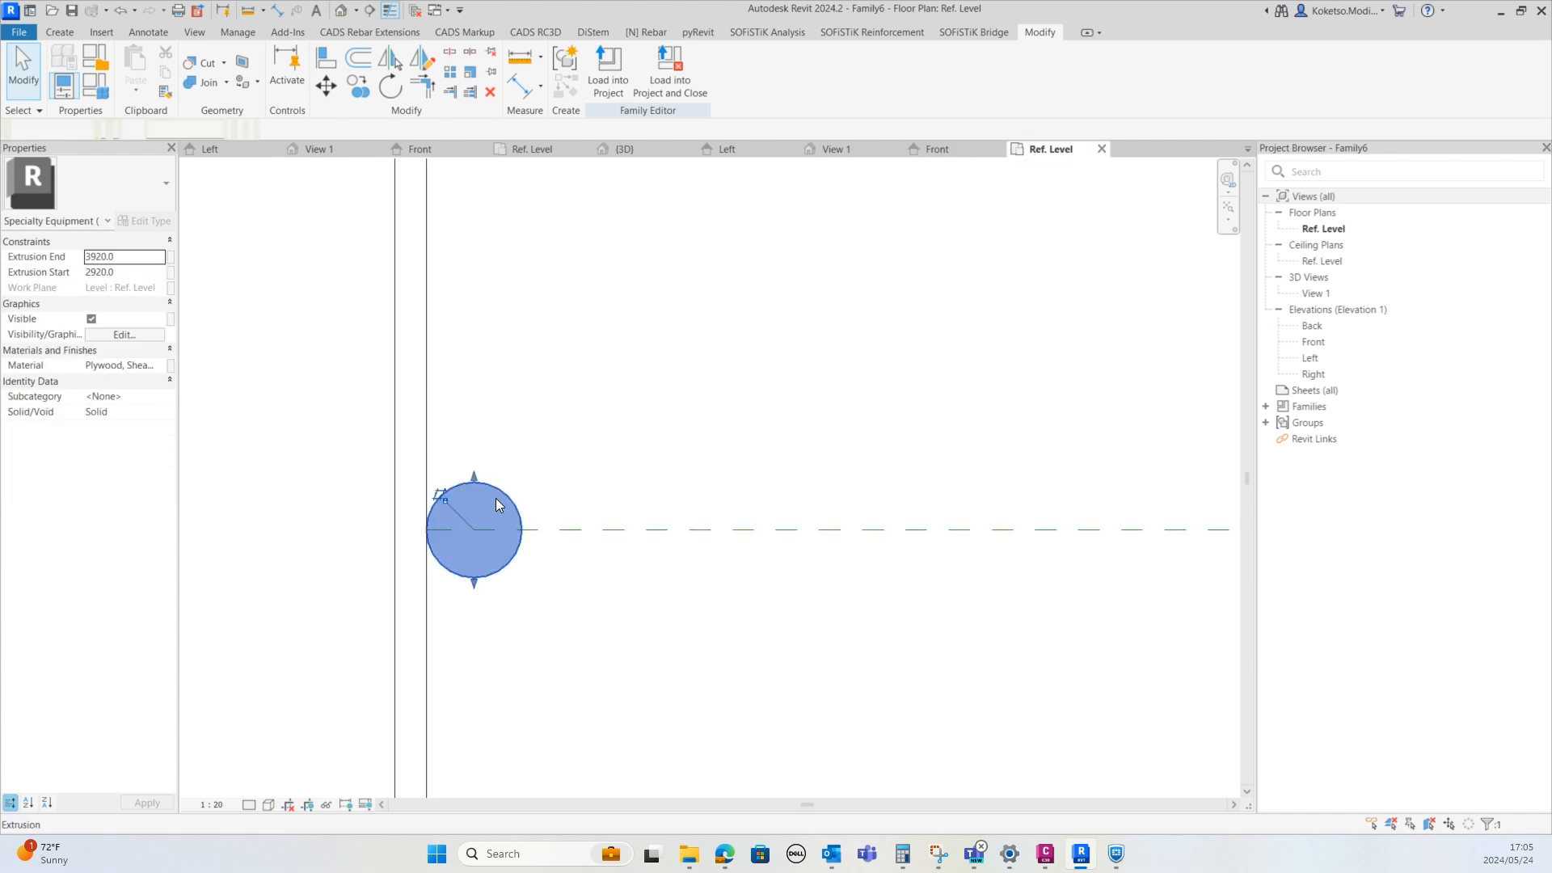
scroll(496, 498, down, 3)
click(450, 72)
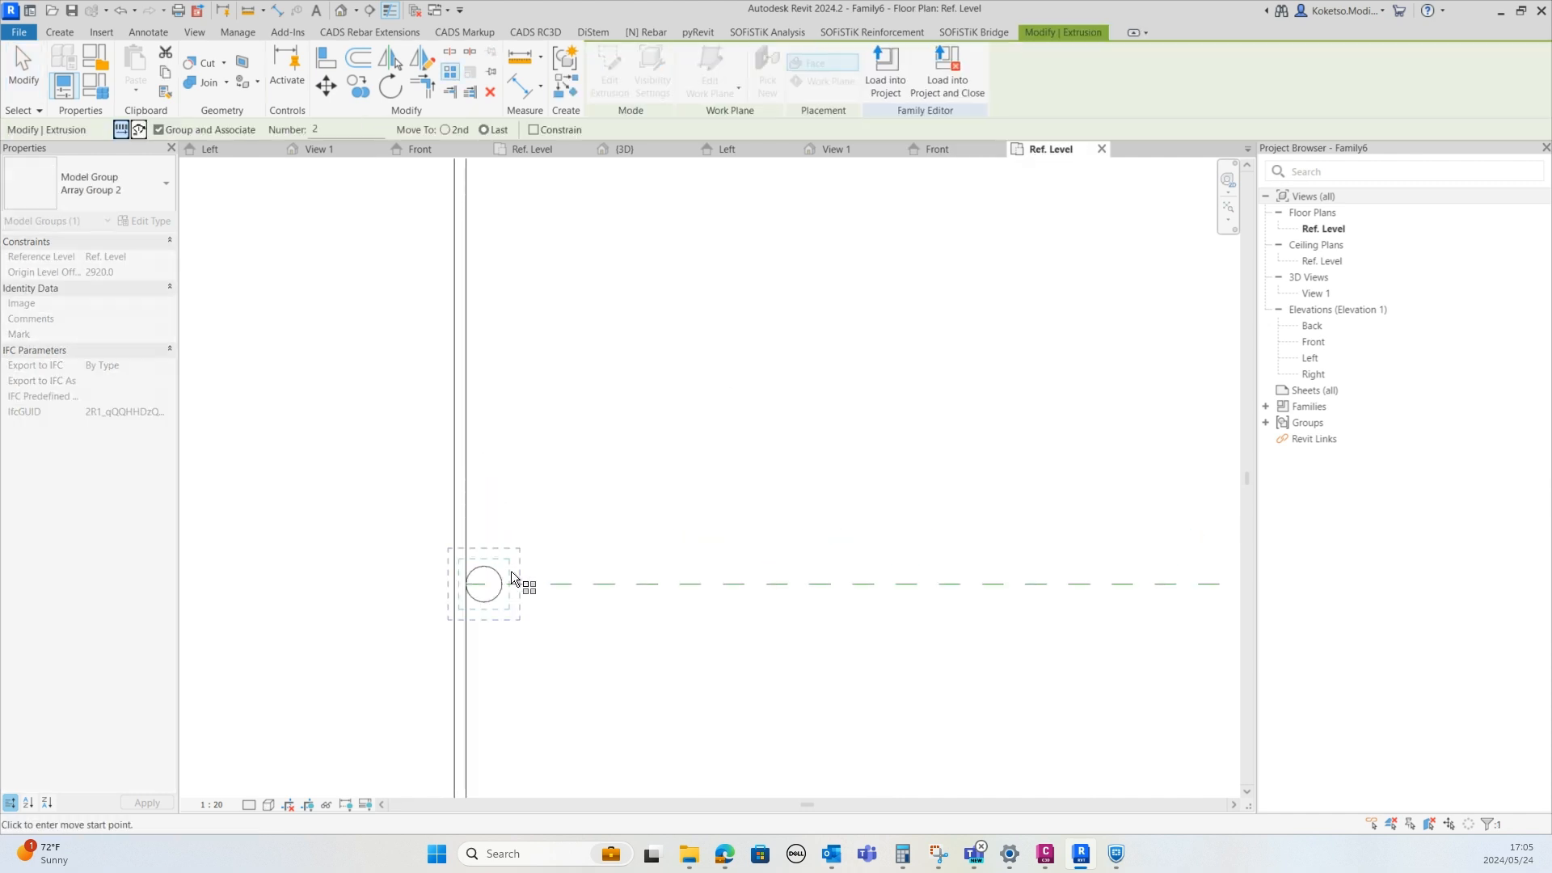
click(501, 585)
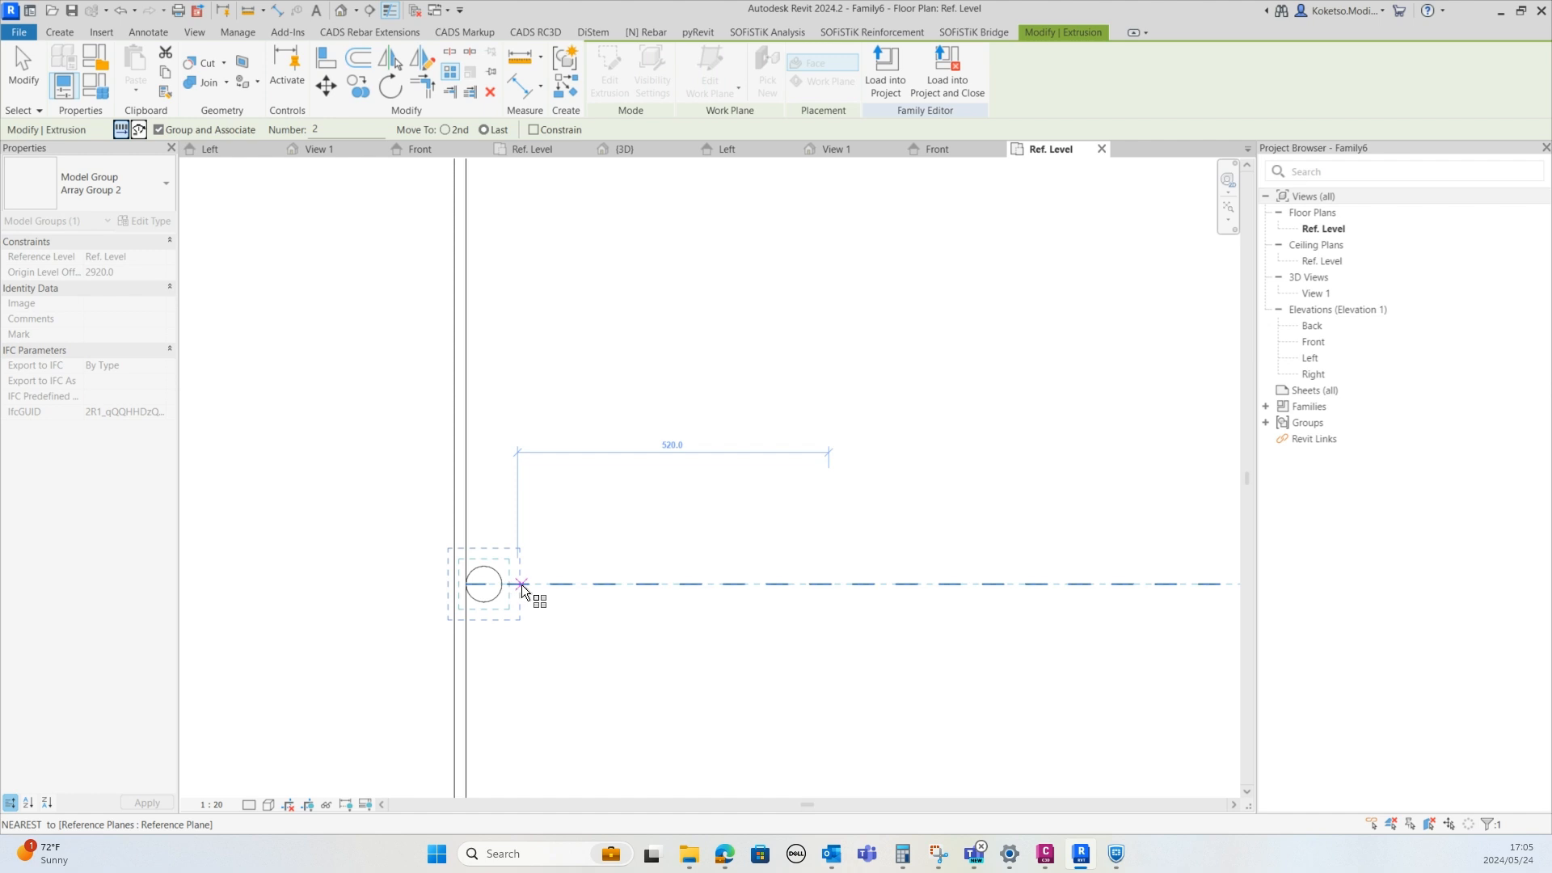
click(521, 585)
scroll(519, 380, down, 2)
middle_drag(517, 312, 514, 507)
middle_drag(519, 304, 520, 574)
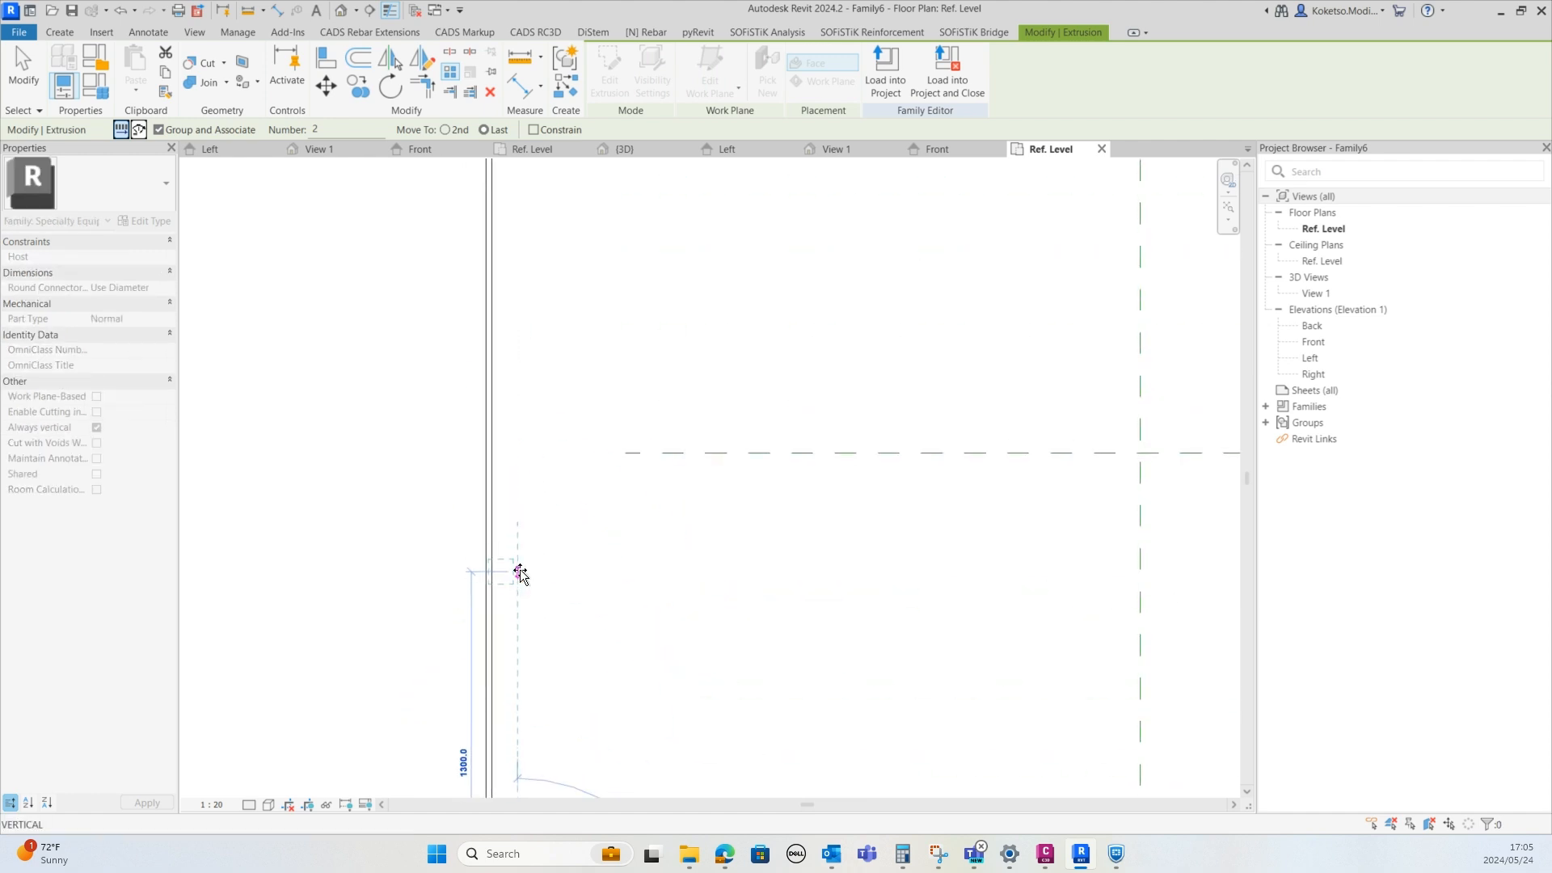
scroll(519, 384, down, 1)
middle_drag(519, 384, 512, 646)
scroll(516, 538, down, 5)
scroll(521, 376, up, 3)
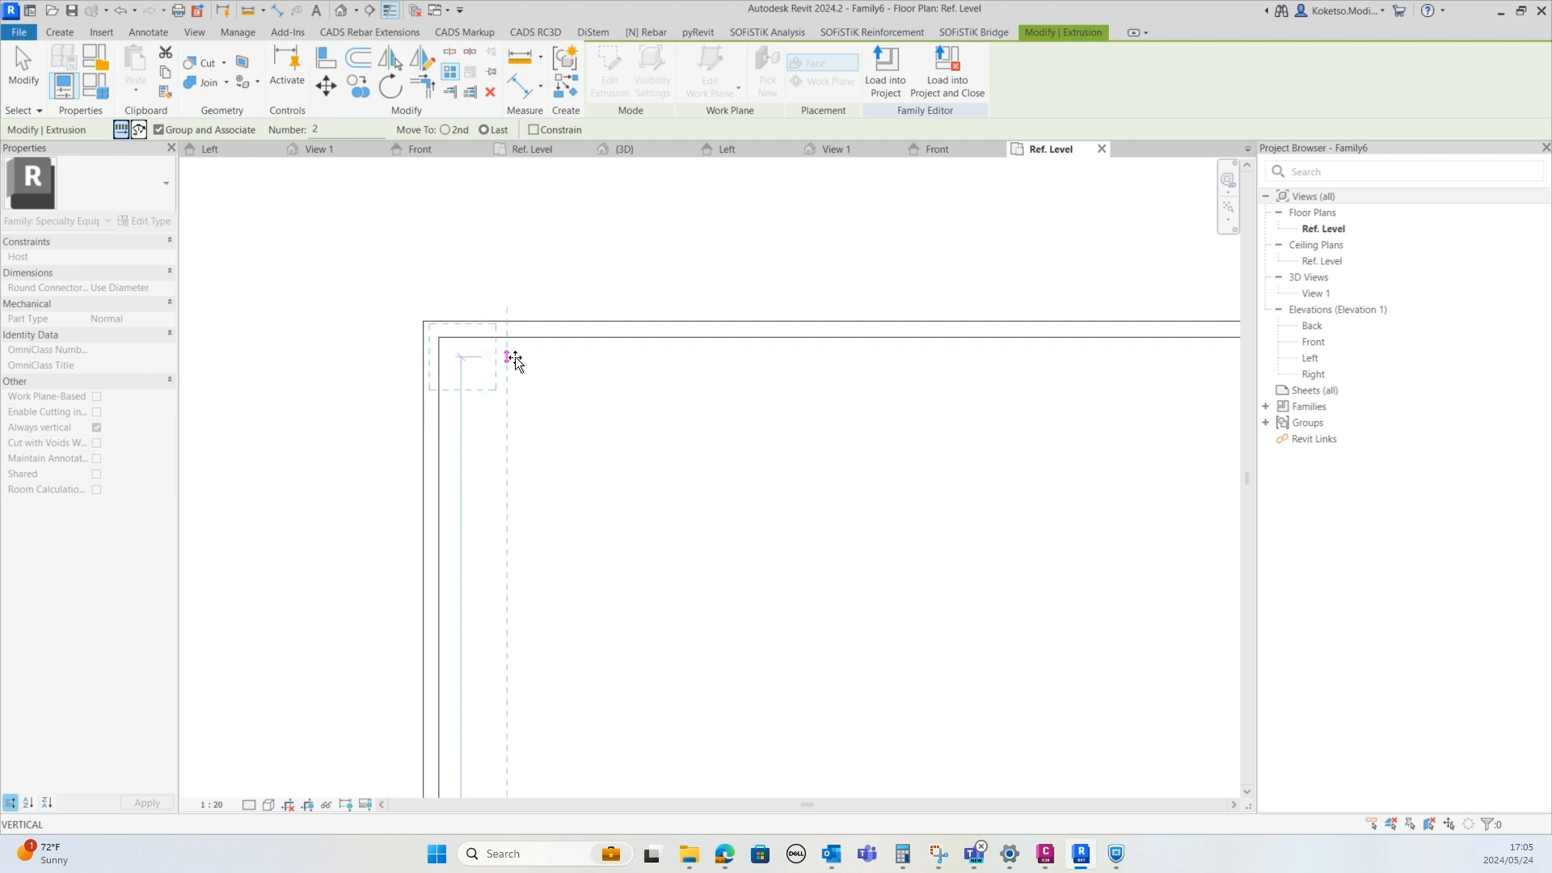
click(514, 356)
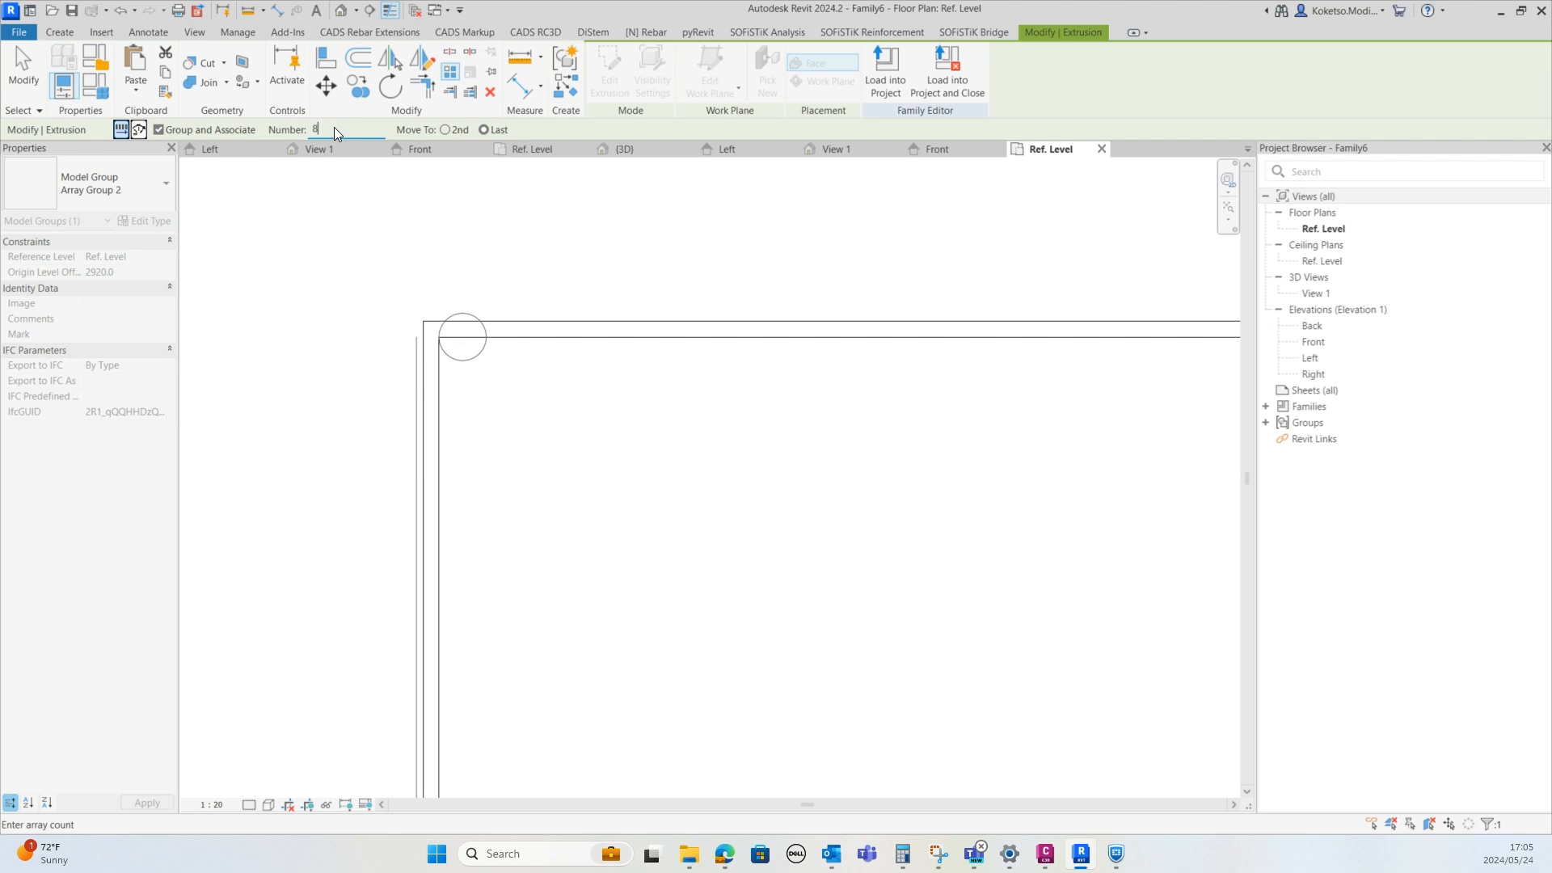
scroll(474, 423, down, 5)
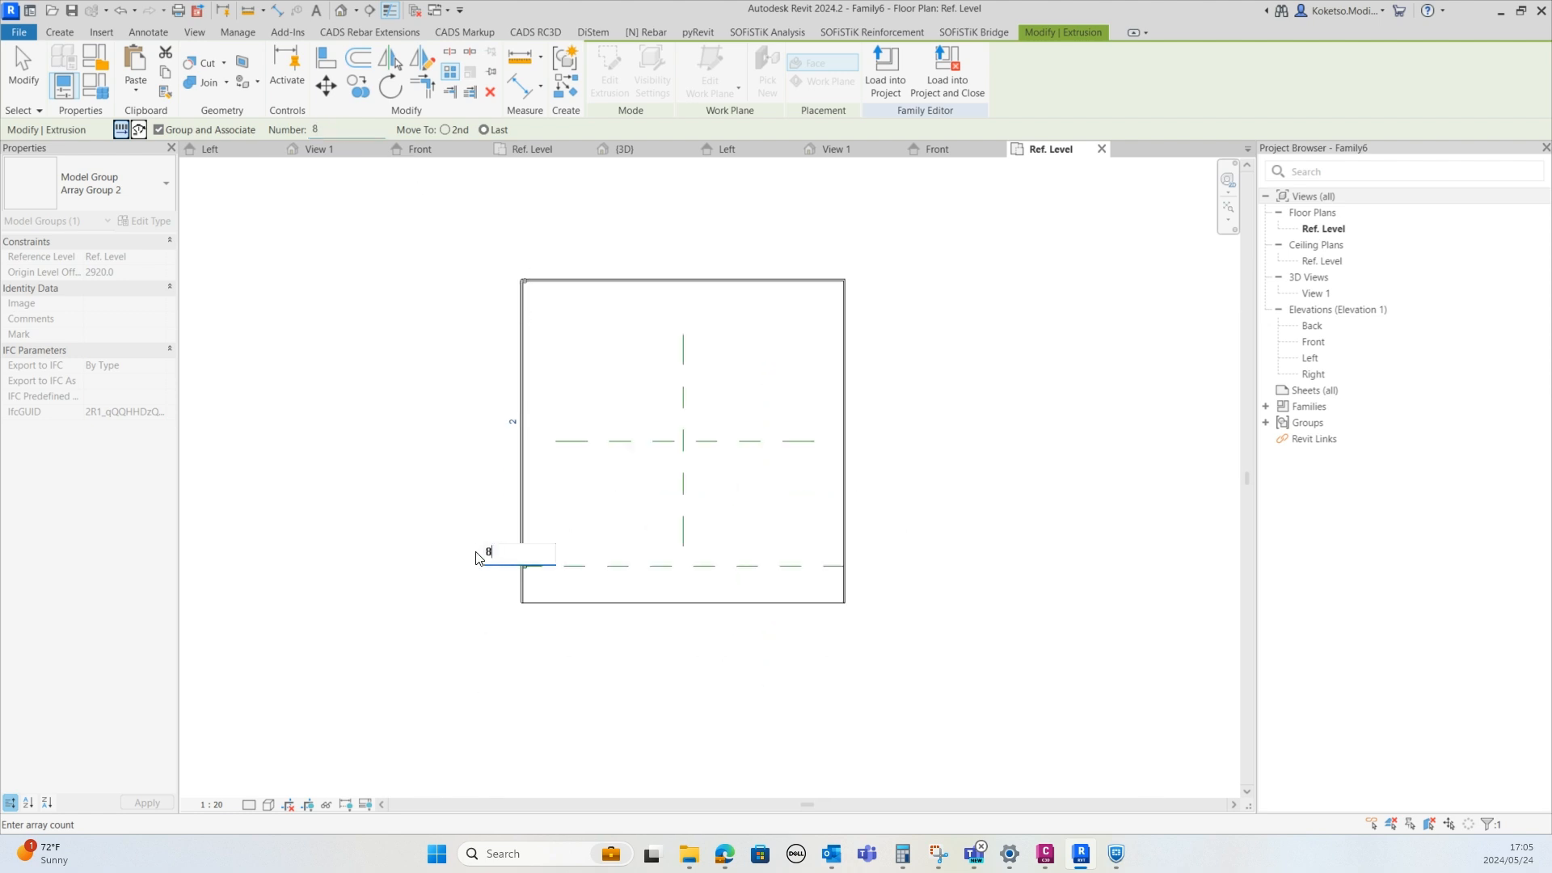
key(Return)
Select all eight post groups on the left edge and mirror them about the vertical centre reference plane
scroll(520, 275, up, 5)
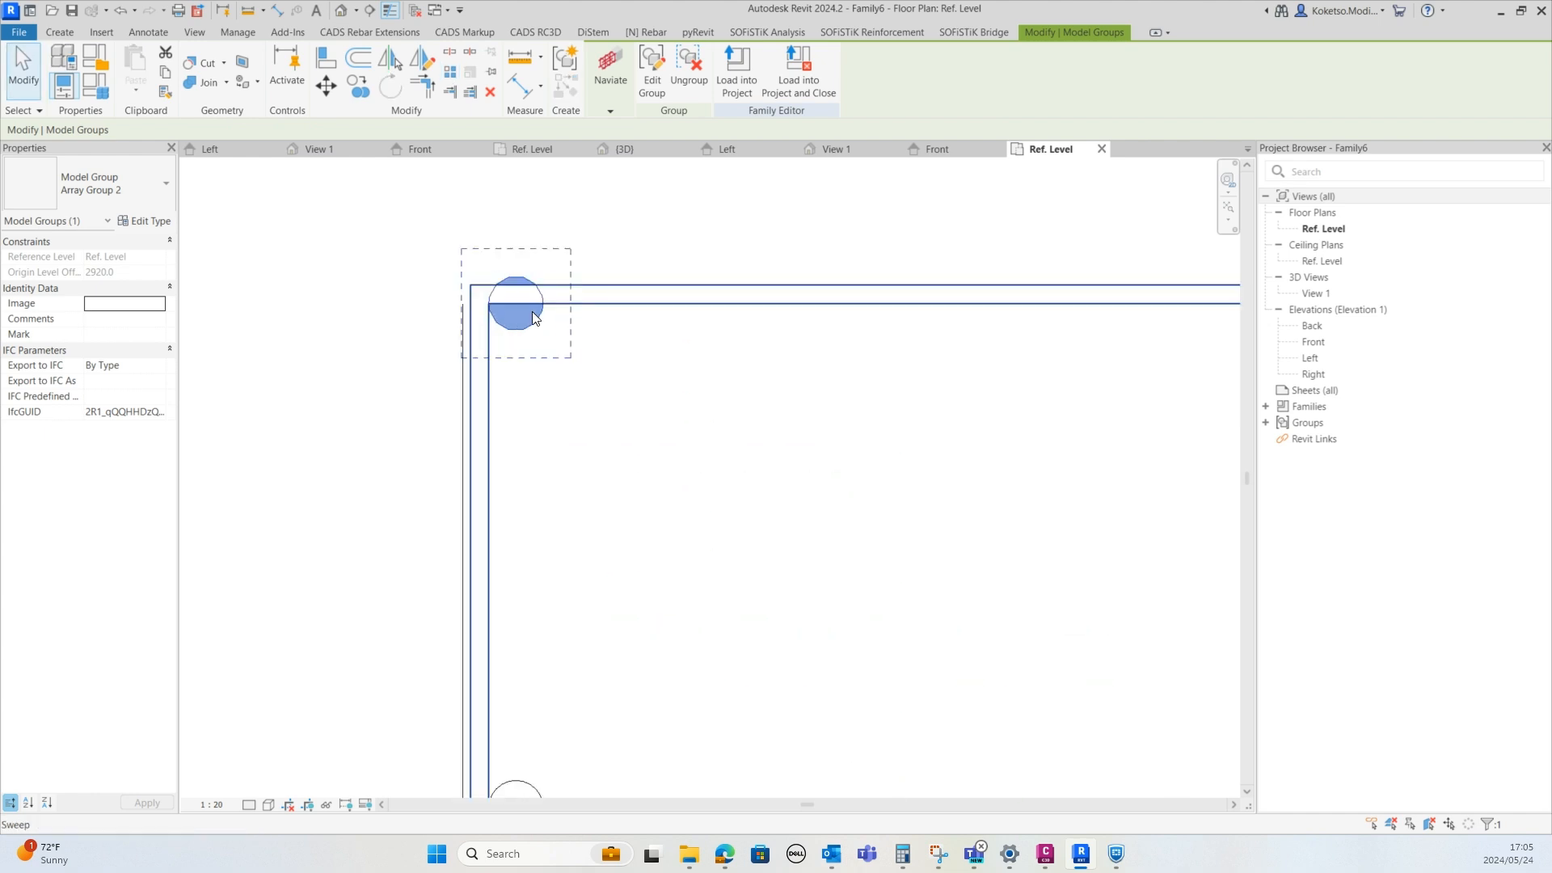
scroll(522, 285, up, 2)
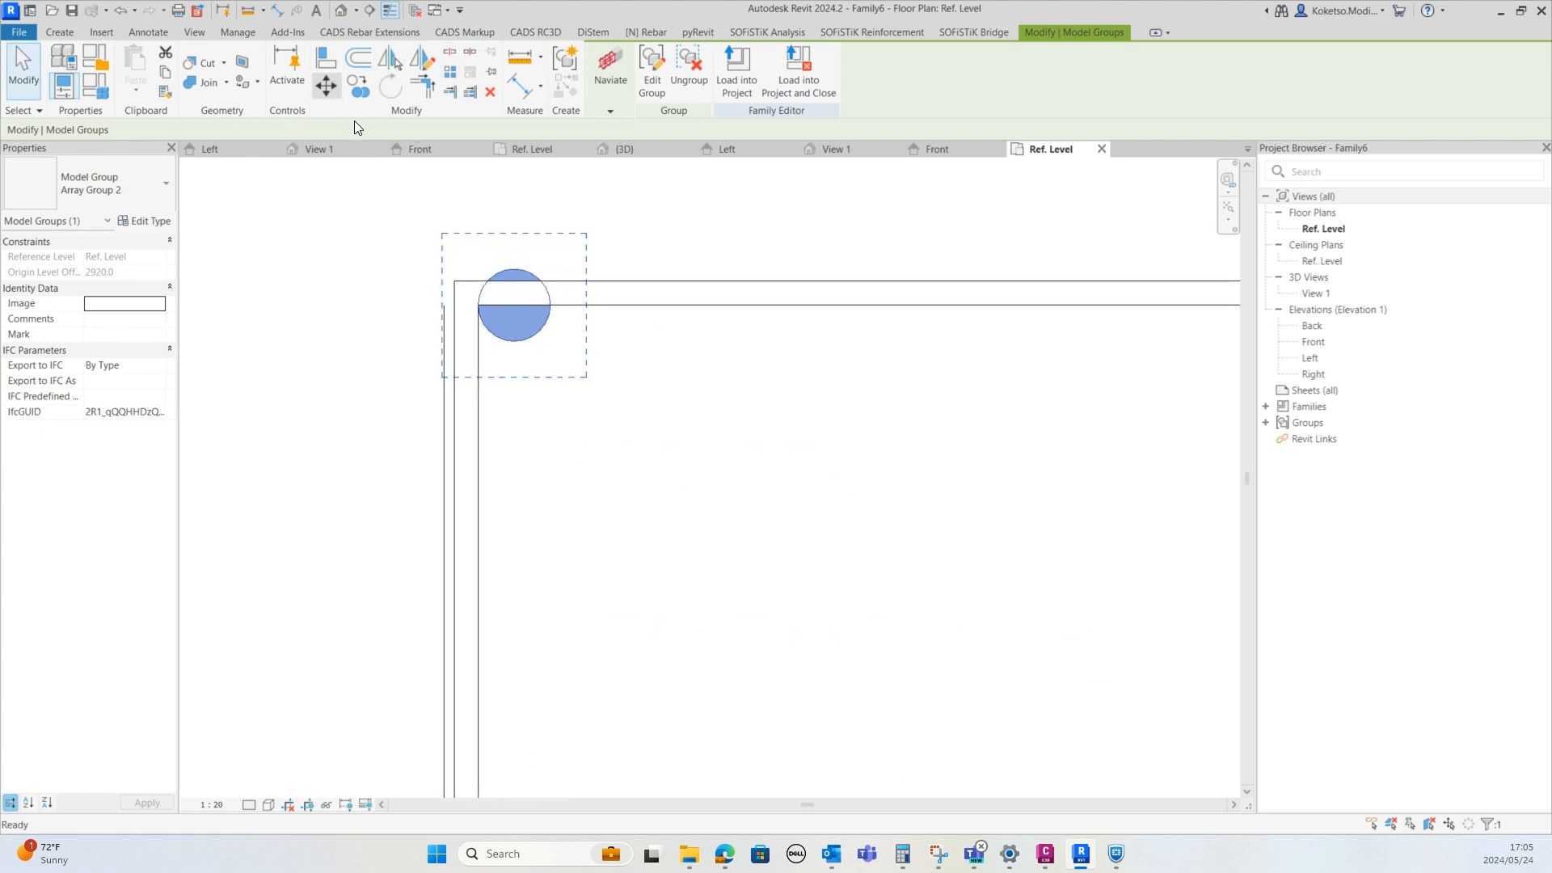
click(514, 269)
click(514, 305)
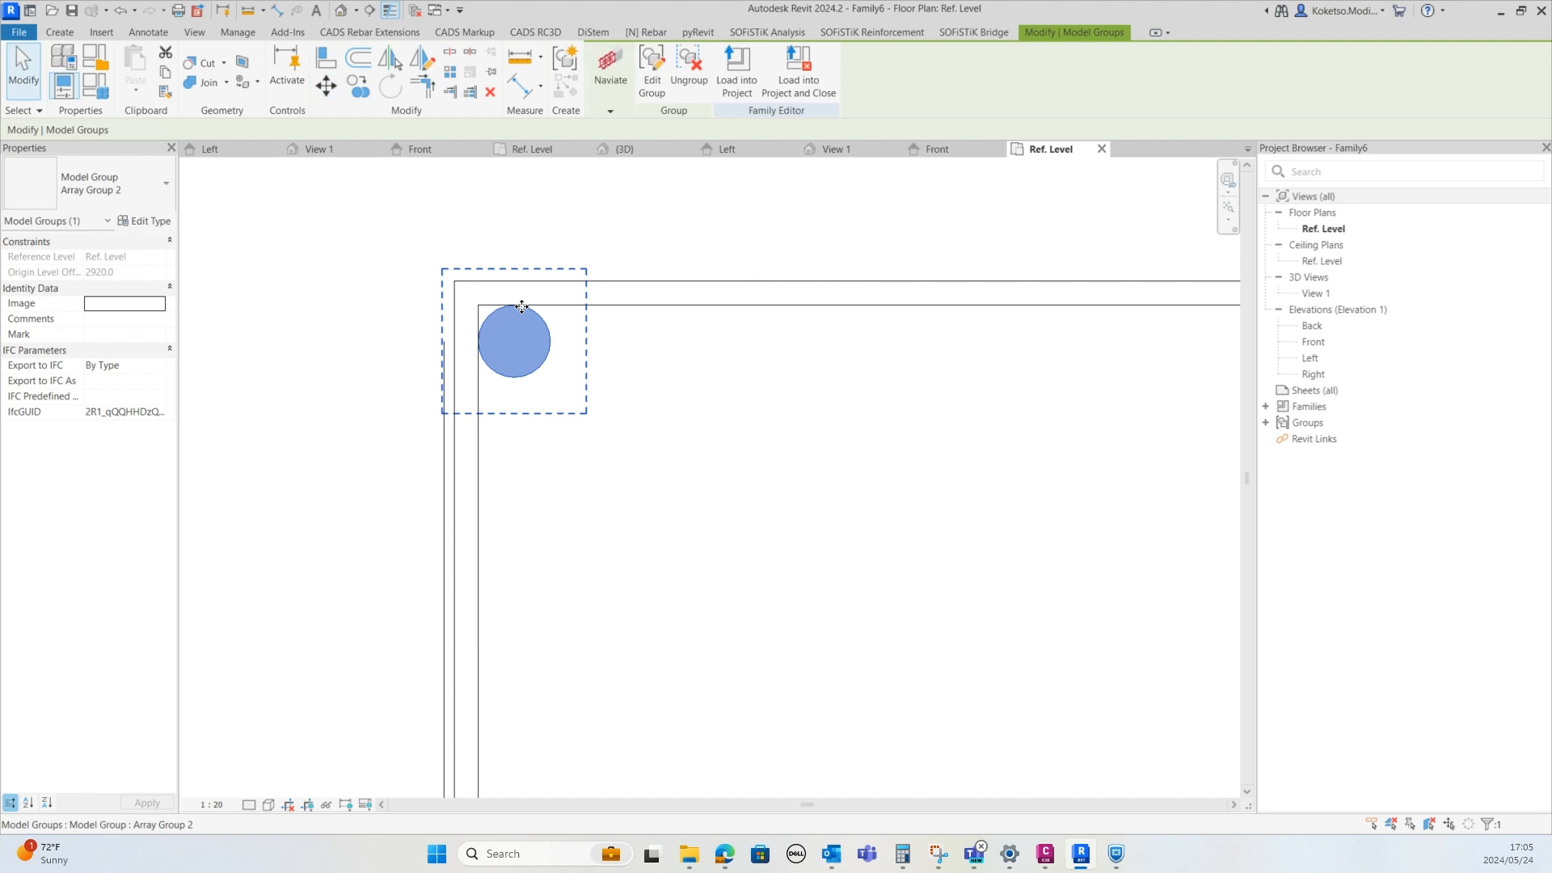
scroll(522, 307, down, 6)
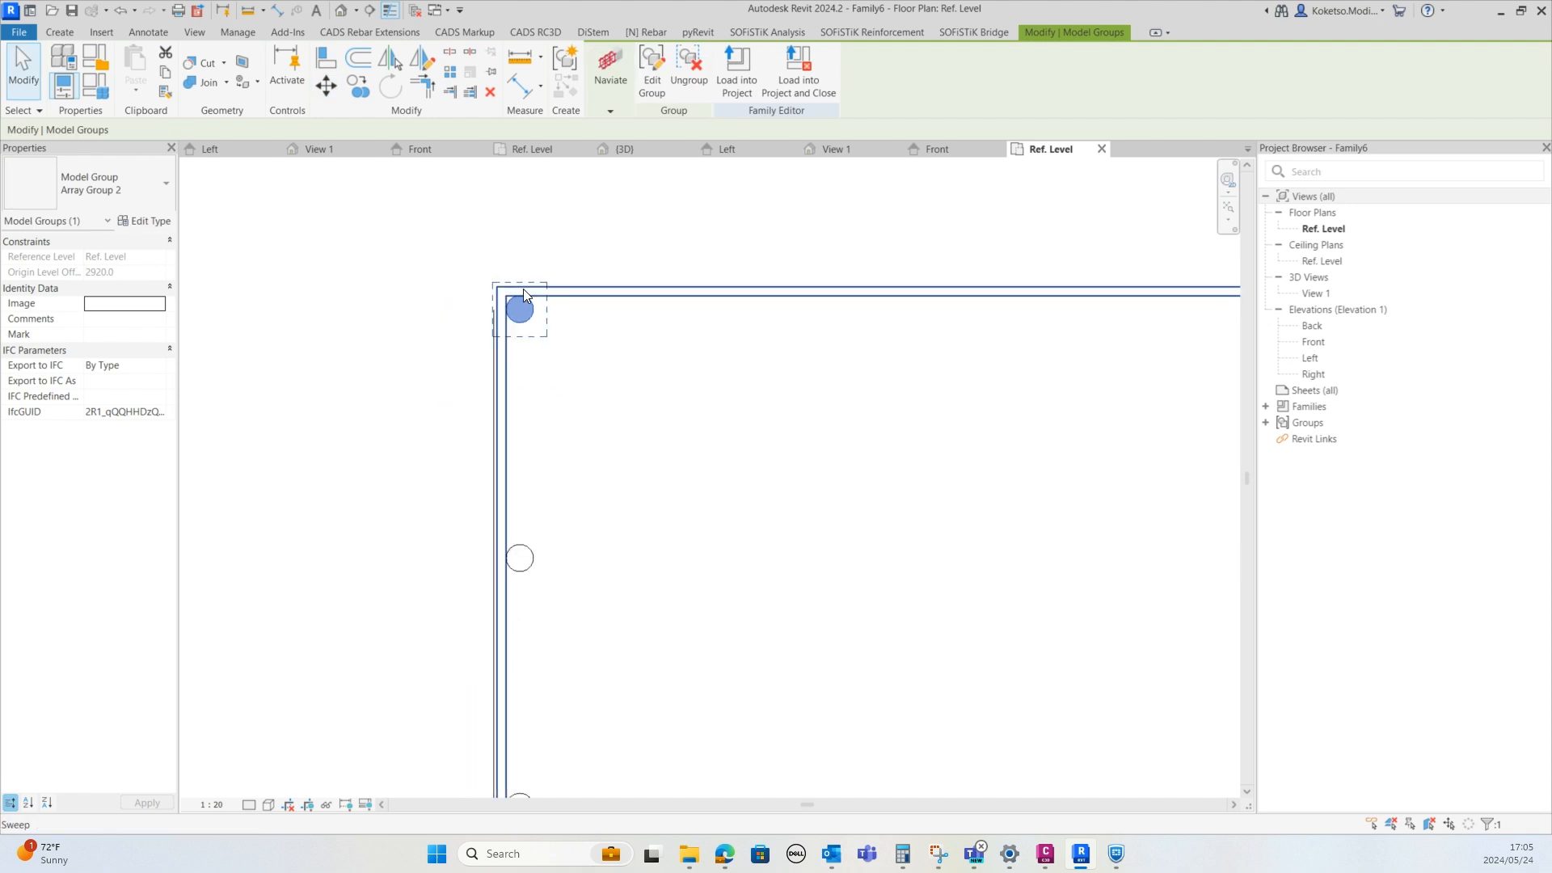
right_click(373, 348)
click(495, 347)
click(524, 365)
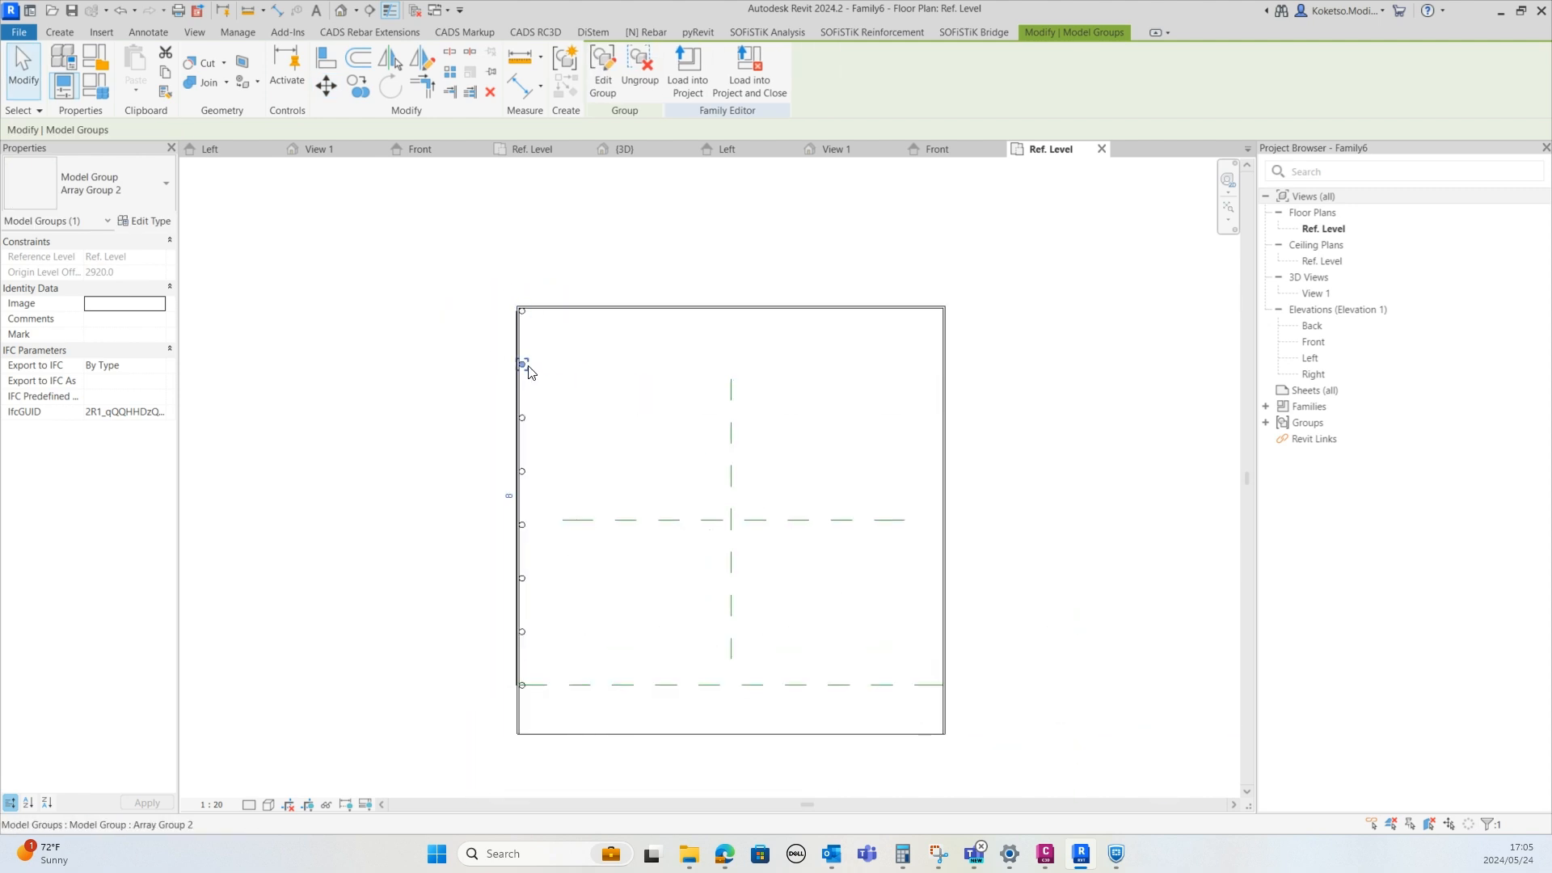
ctrl+click(523, 418)
ctrl+click(523, 471)
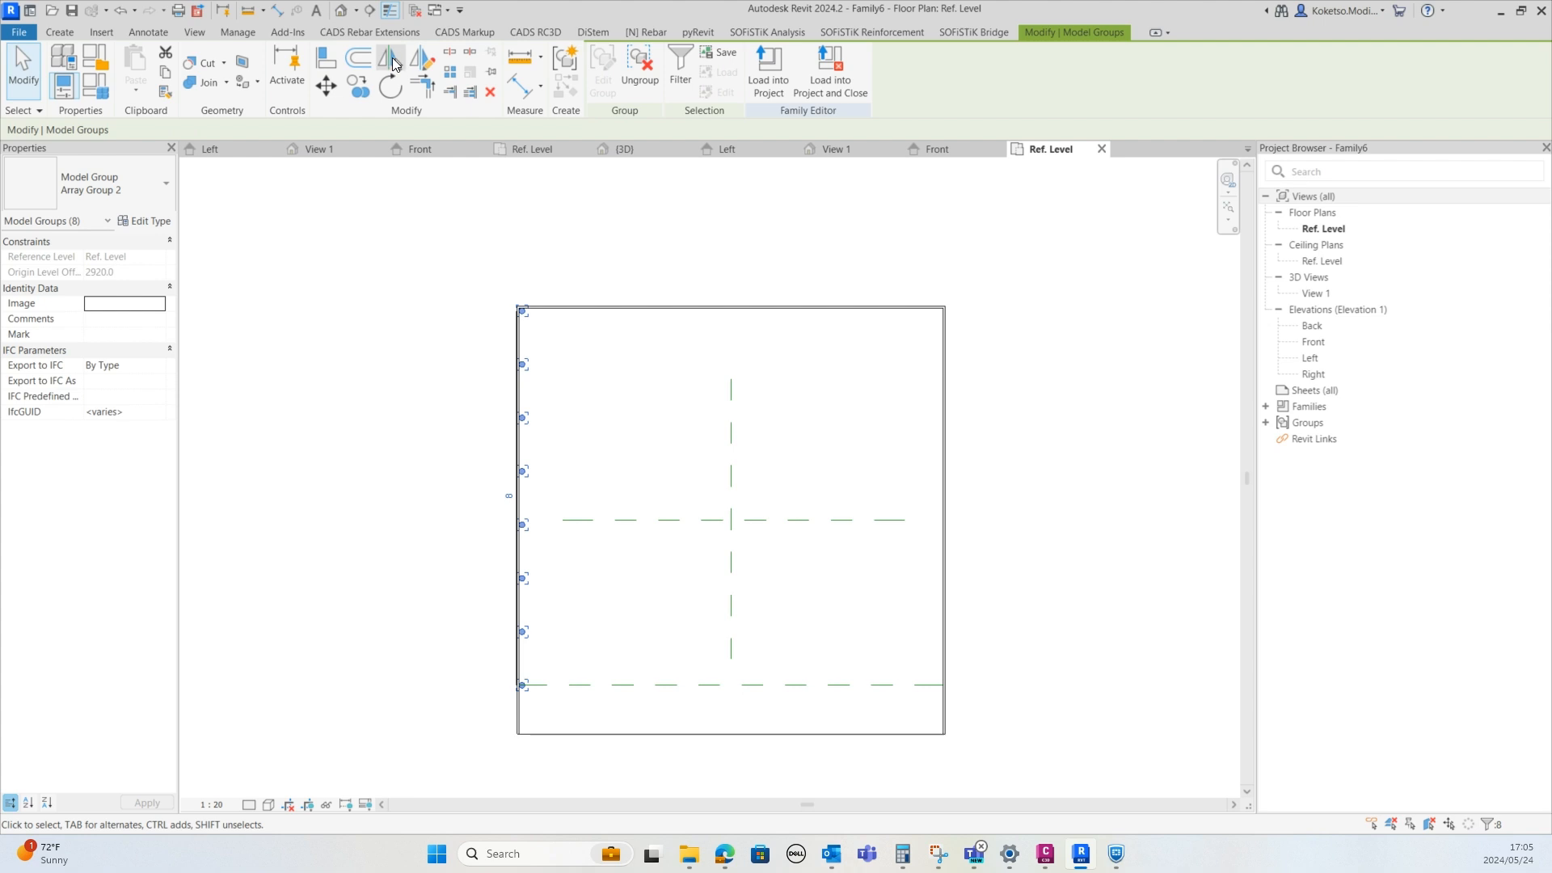
click(393, 62)
click(729, 420)
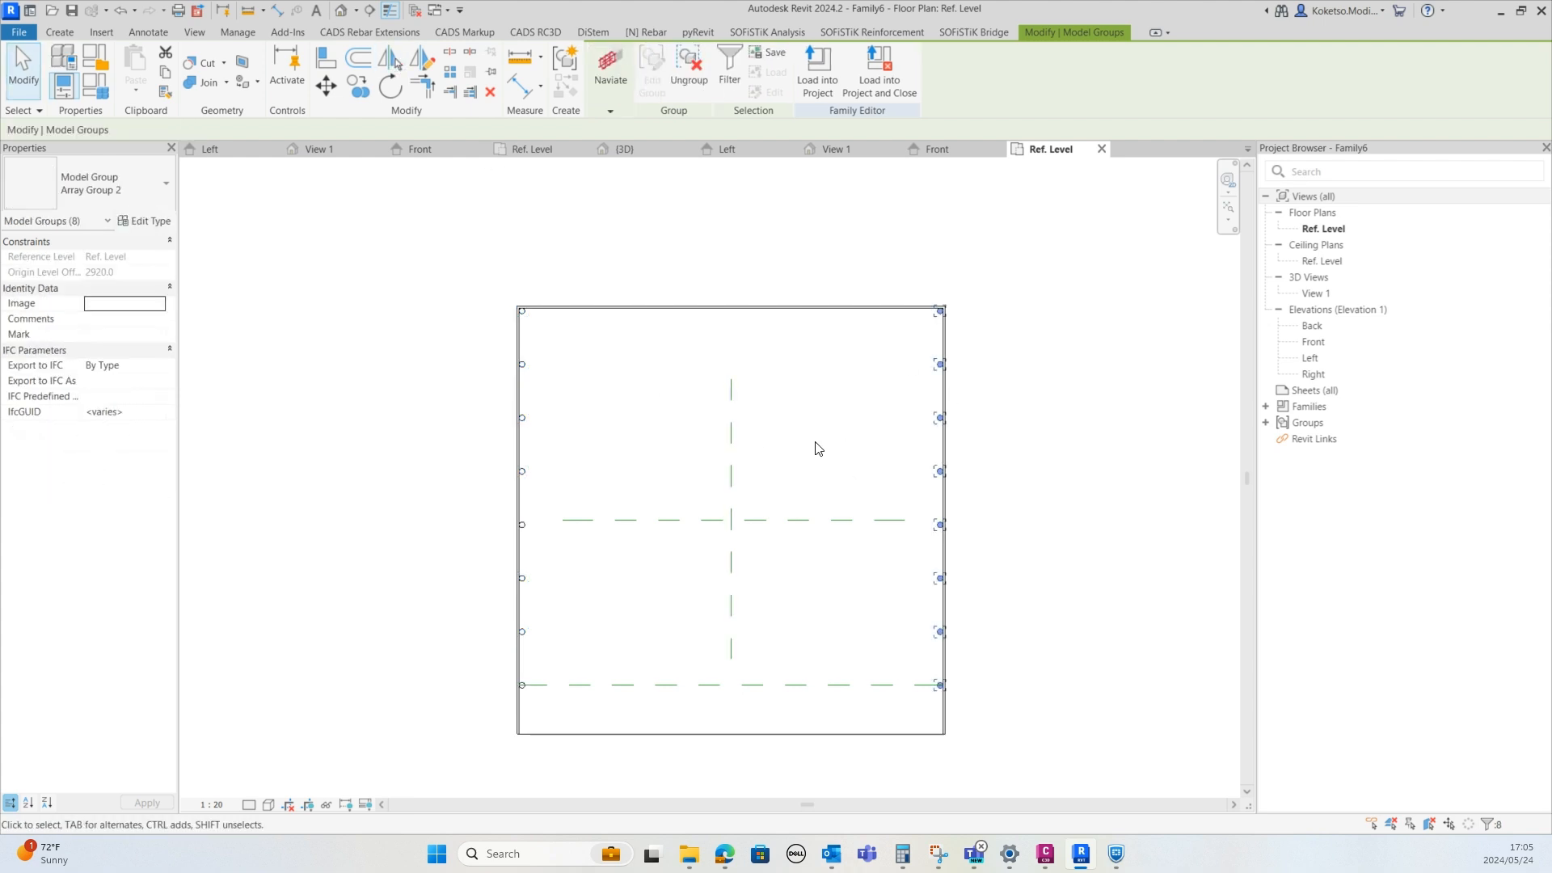
Array the top-left post into 6 copies along the deck's top edge to the top-right corner
scroll(929, 324, up, 1)
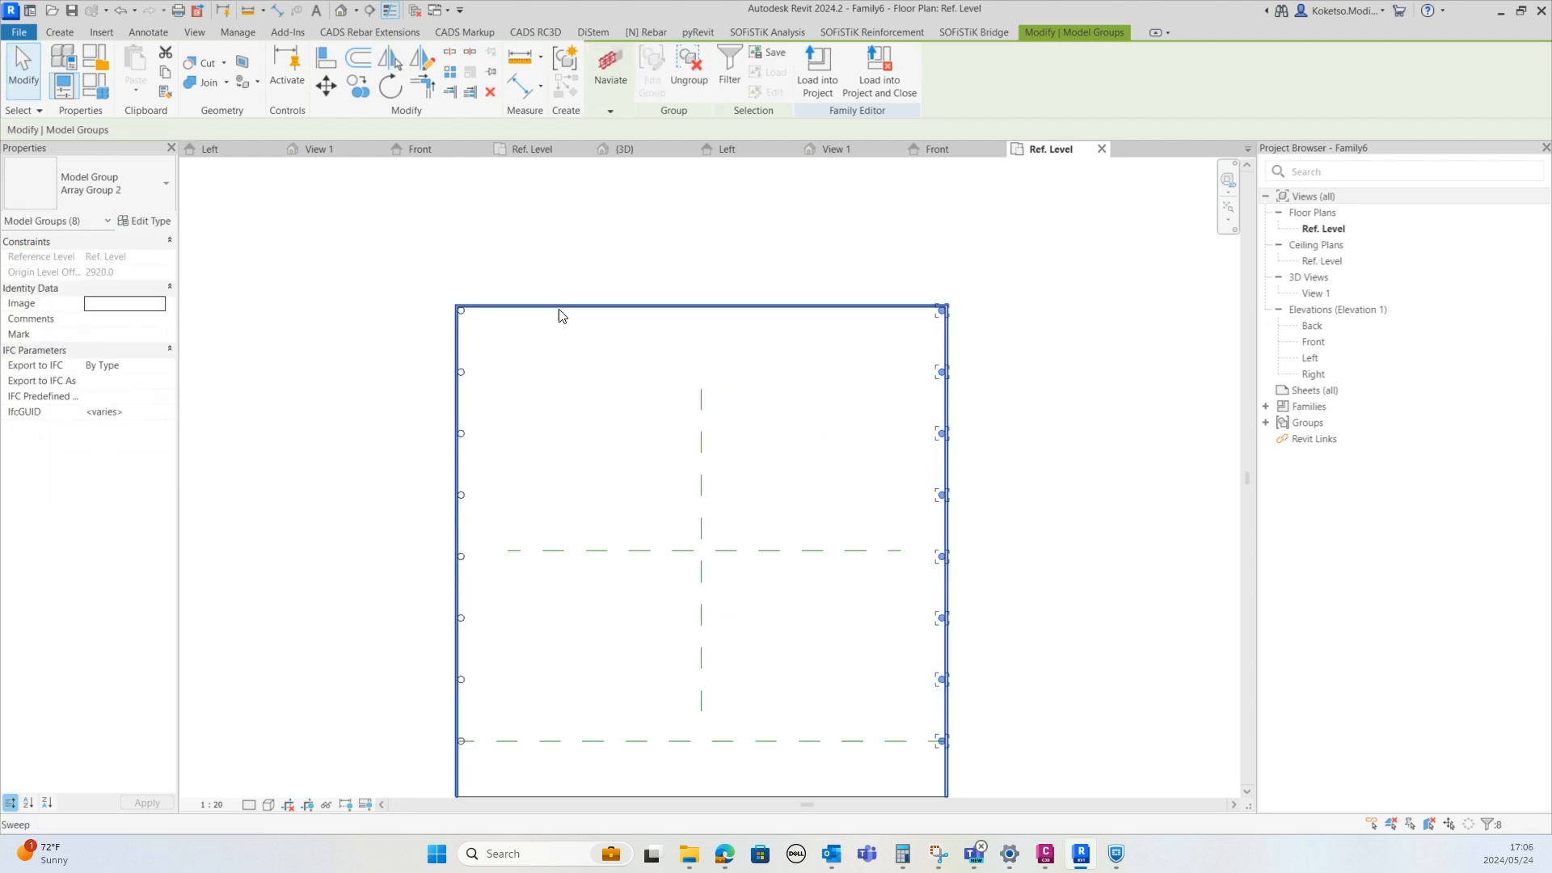
scroll(536, 313, up, 2)
click(445, 319)
click(441, 319)
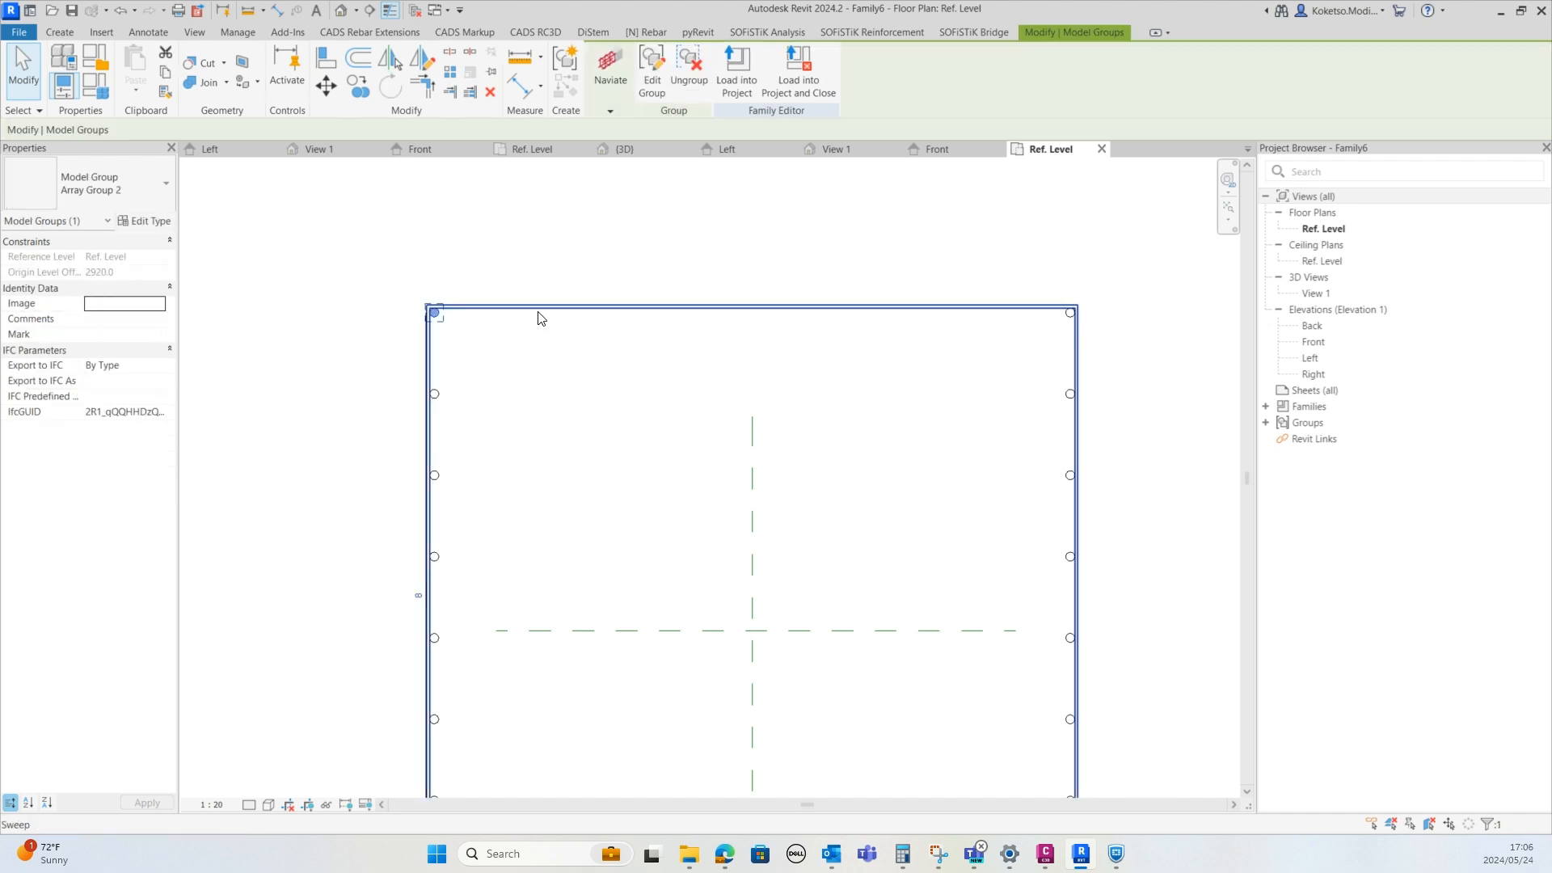
scroll(538, 316, up, 1)
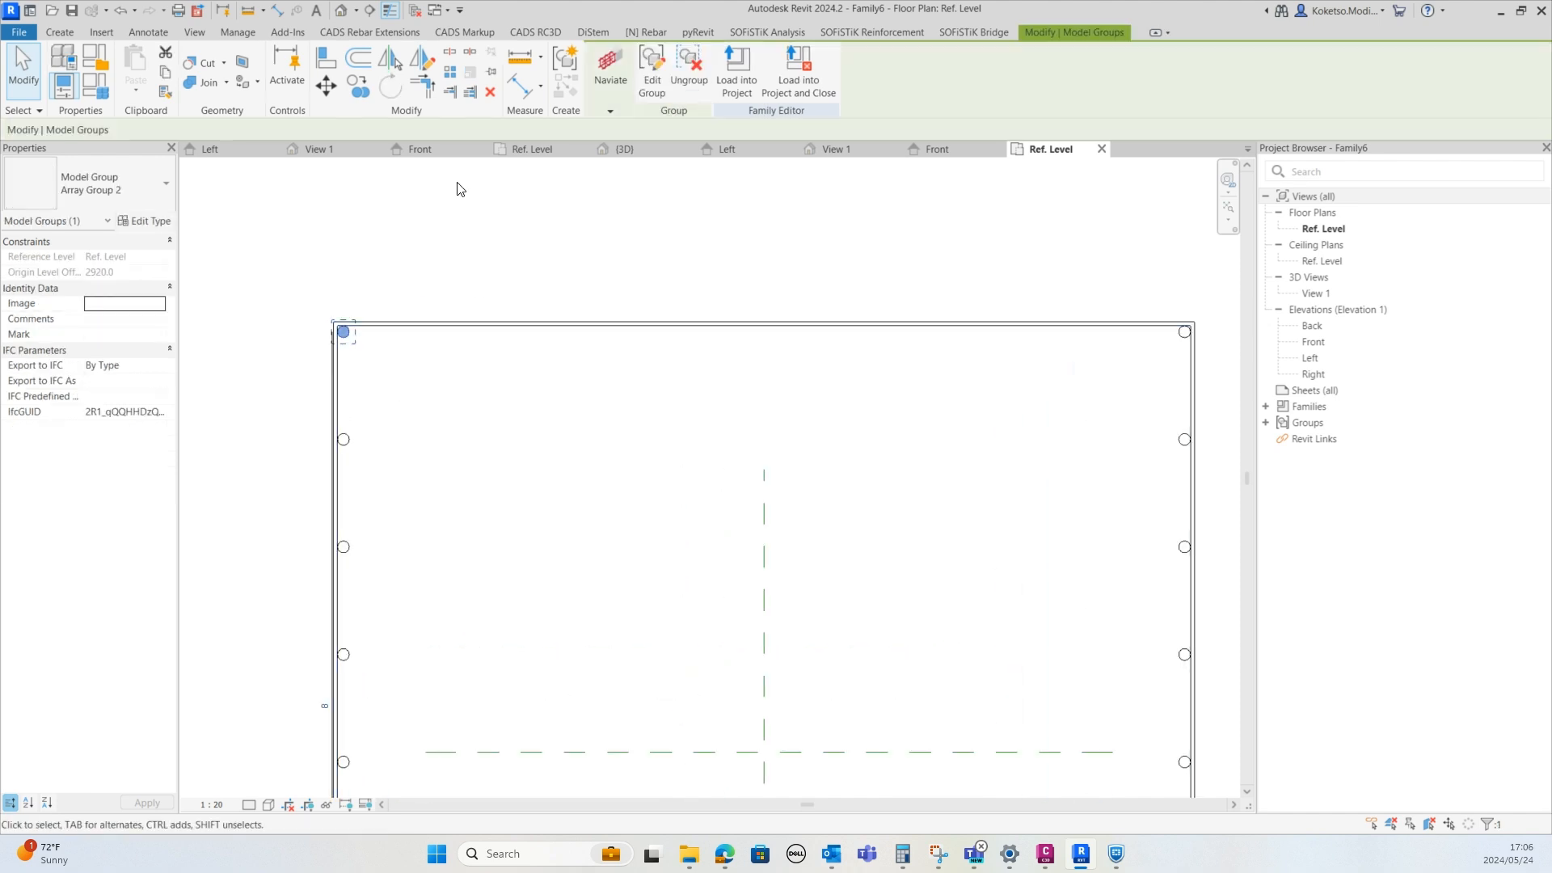
click(454, 73)
scroll(348, 333, up, 2)
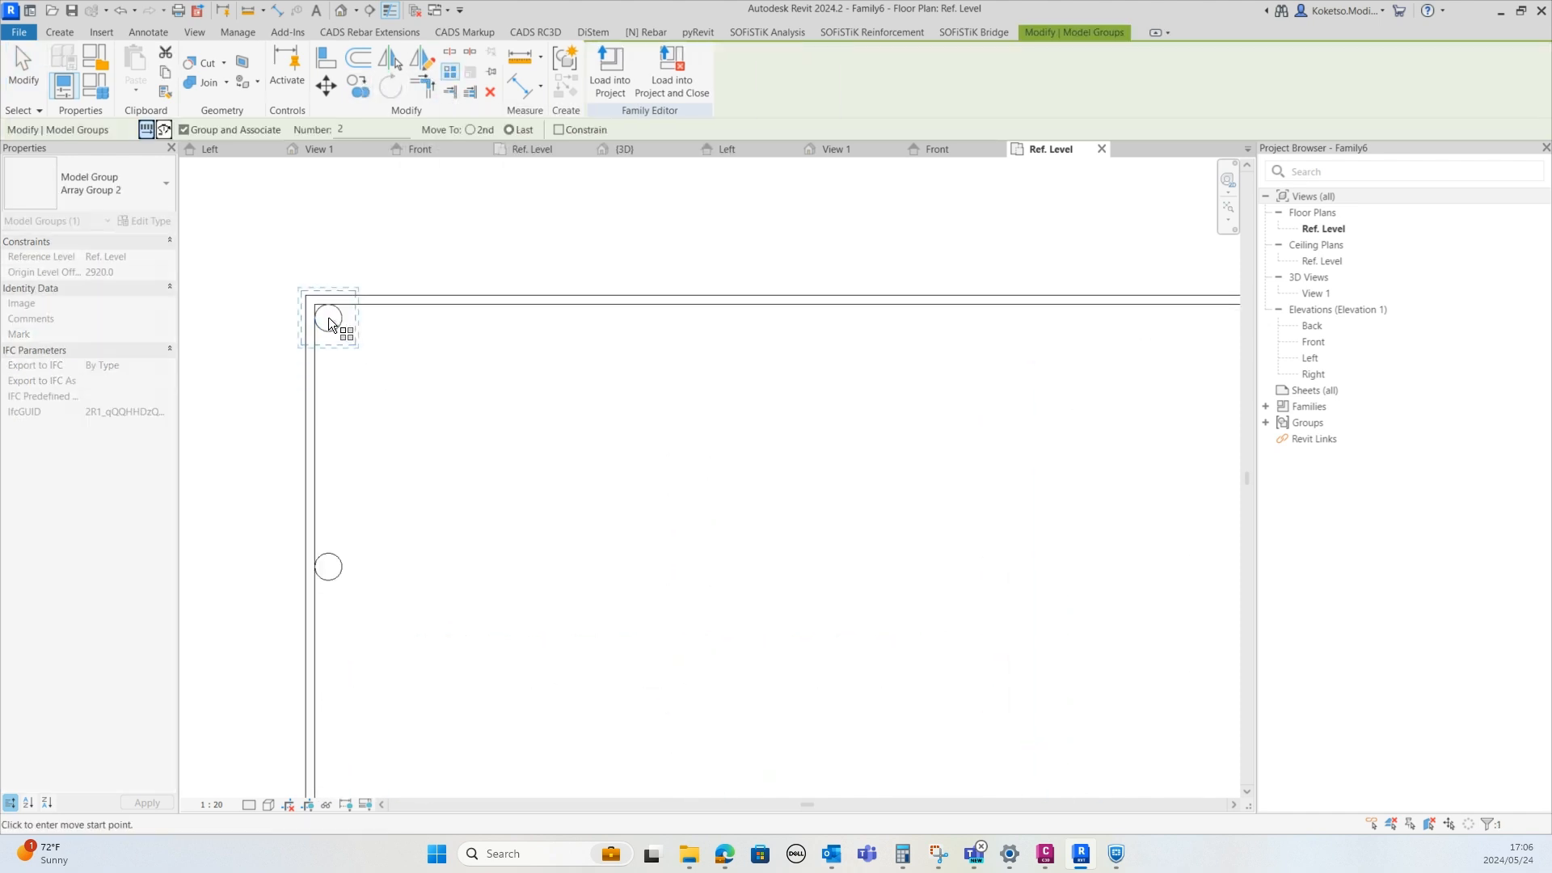
click(329, 338)
scroll(461, 340, down, 2)
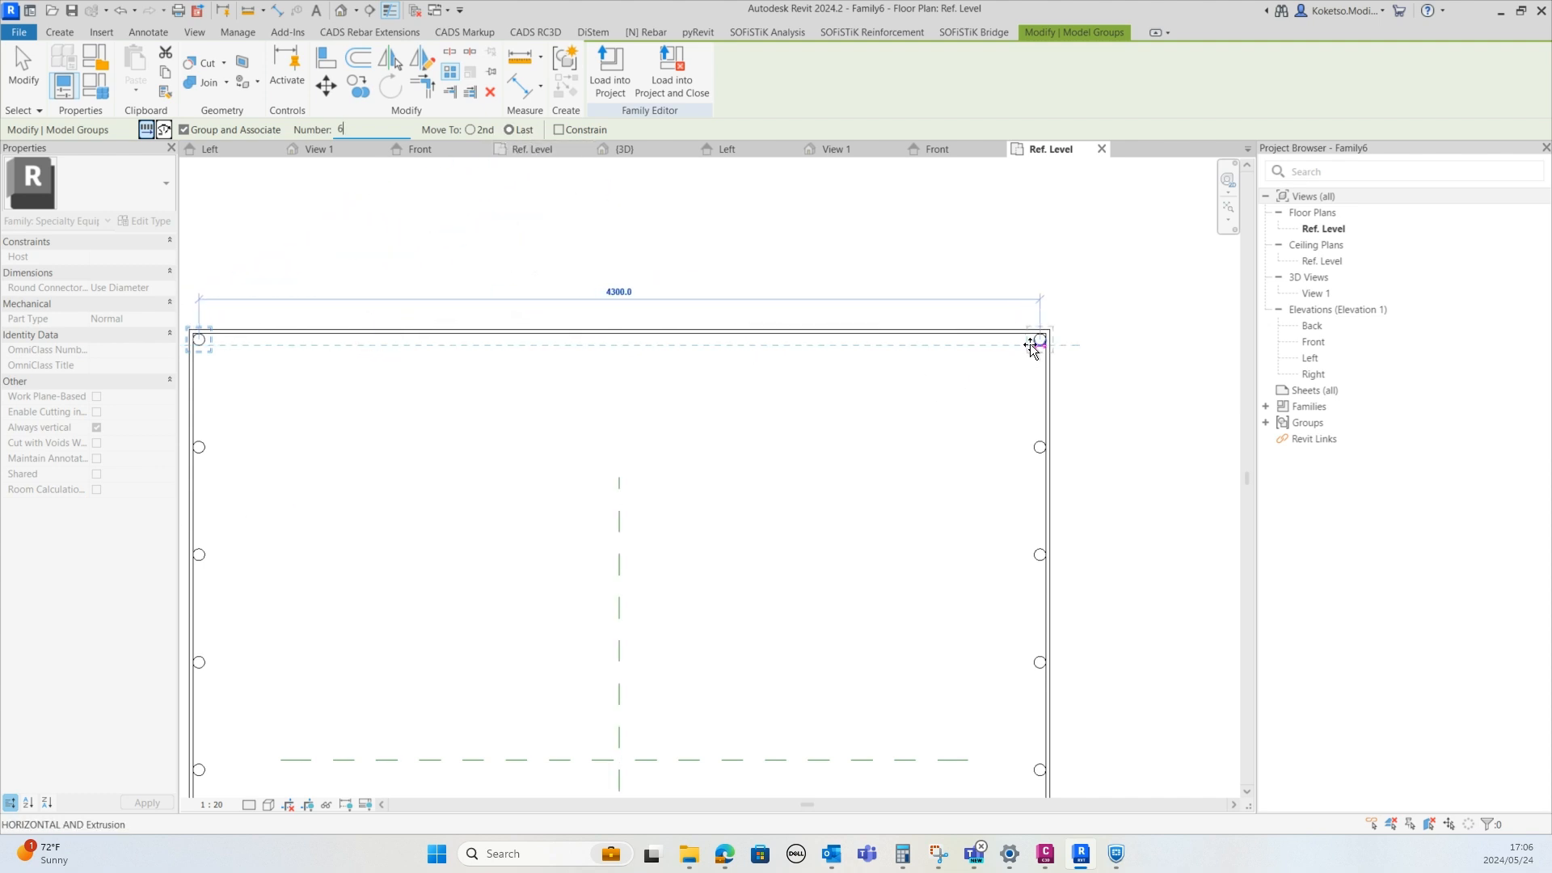
scroll(1039, 344, up, 3)
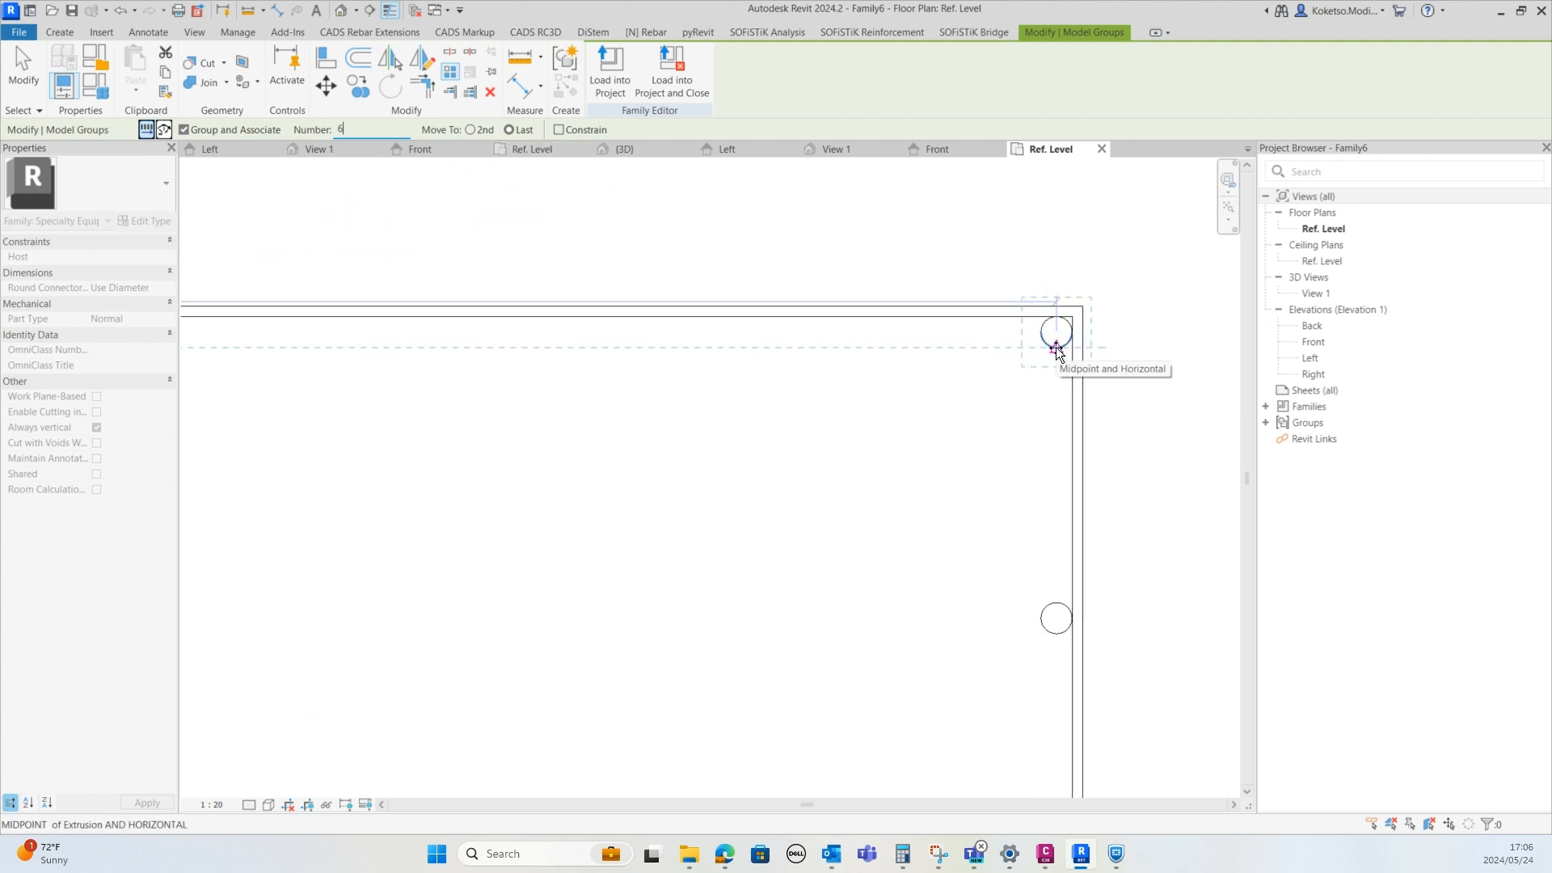
click(1055, 348)
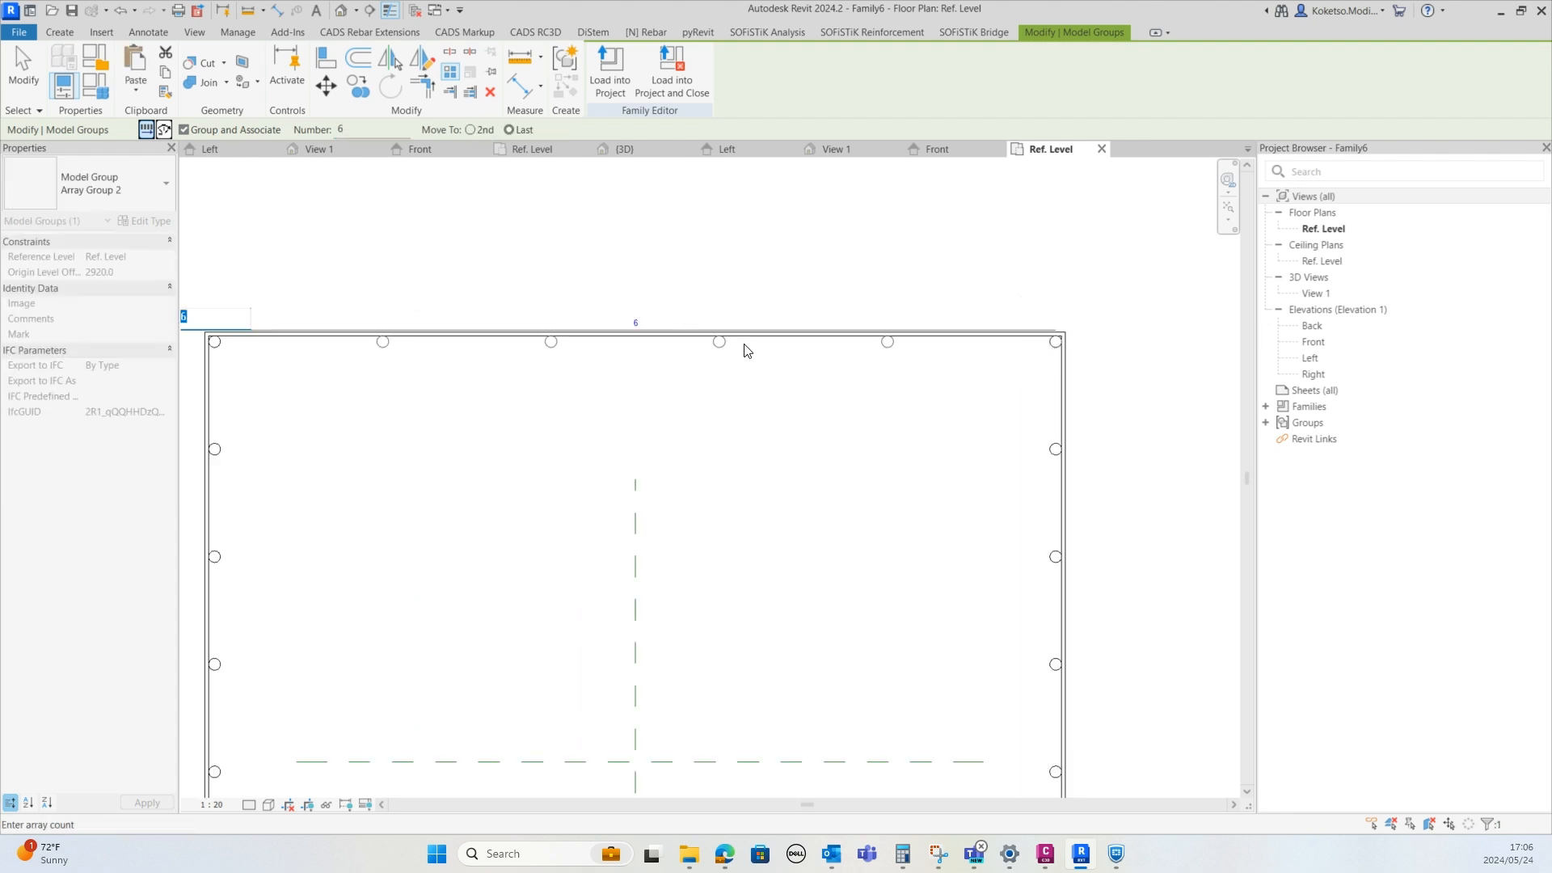
scroll(746, 347, down, 1)
key(Return)
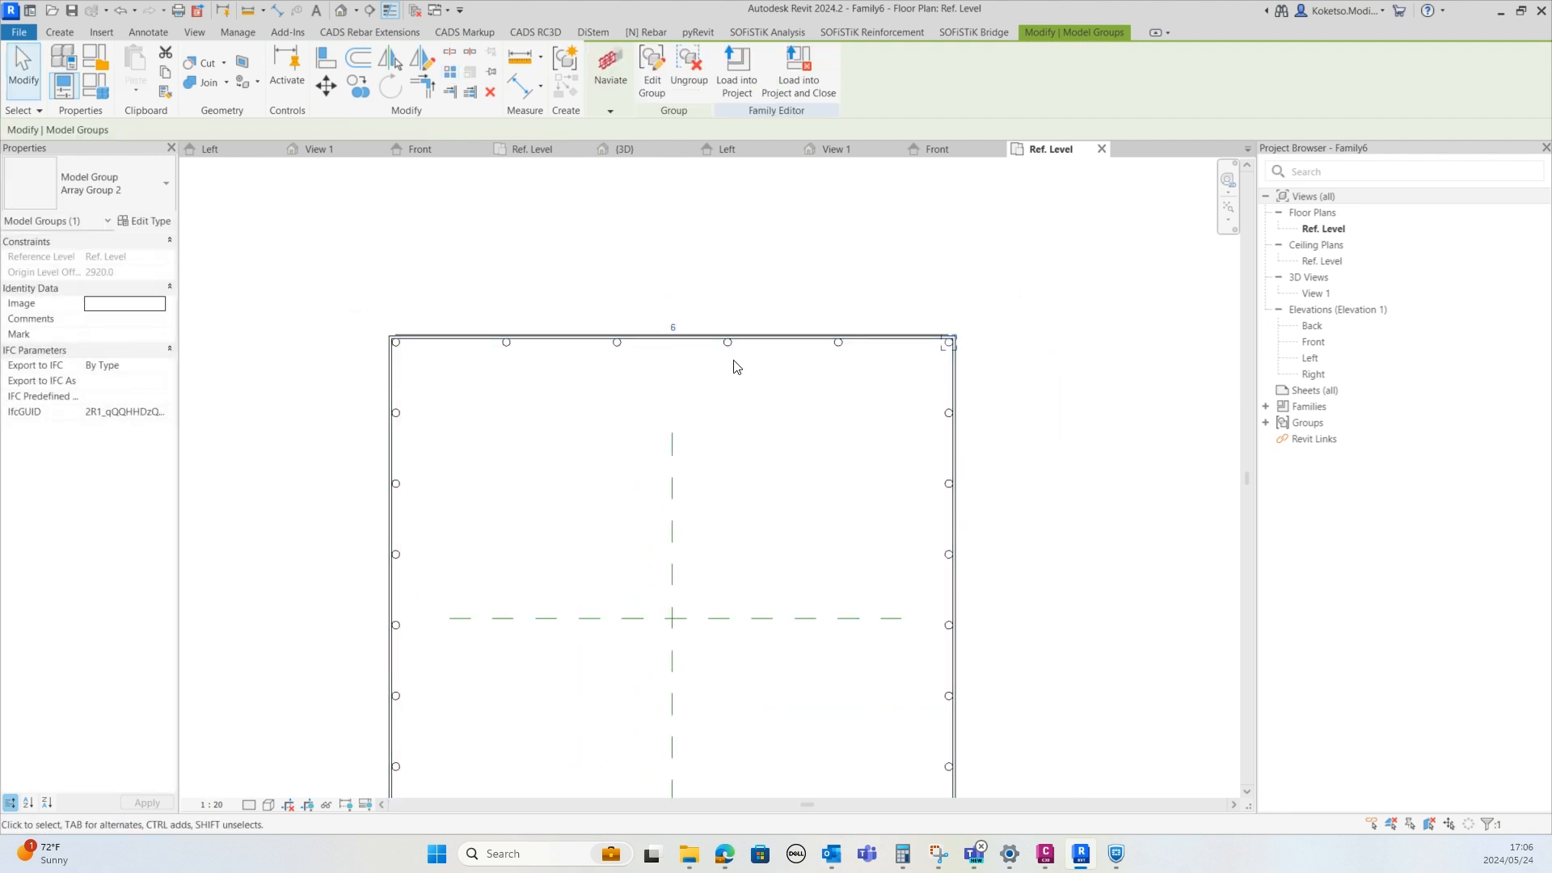
In the 3D view, select all visible instances of the post groups and ungroup them
click(962, 258)
click(833, 148)
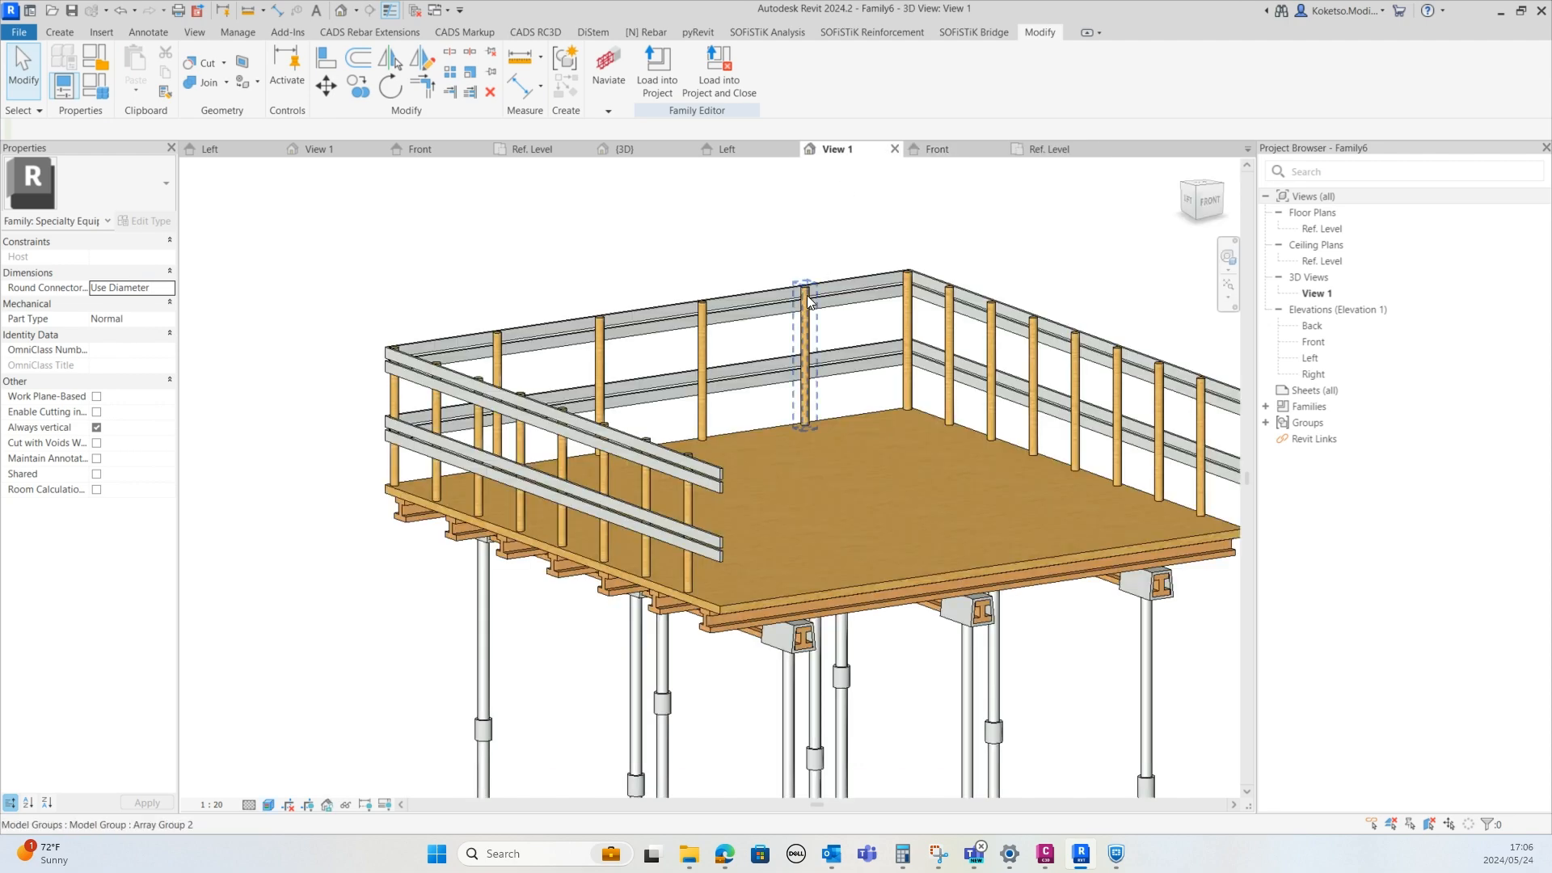
shift+middle_drag(808, 535, 396, 327)
click(530, 525)
right_click(354, 292)
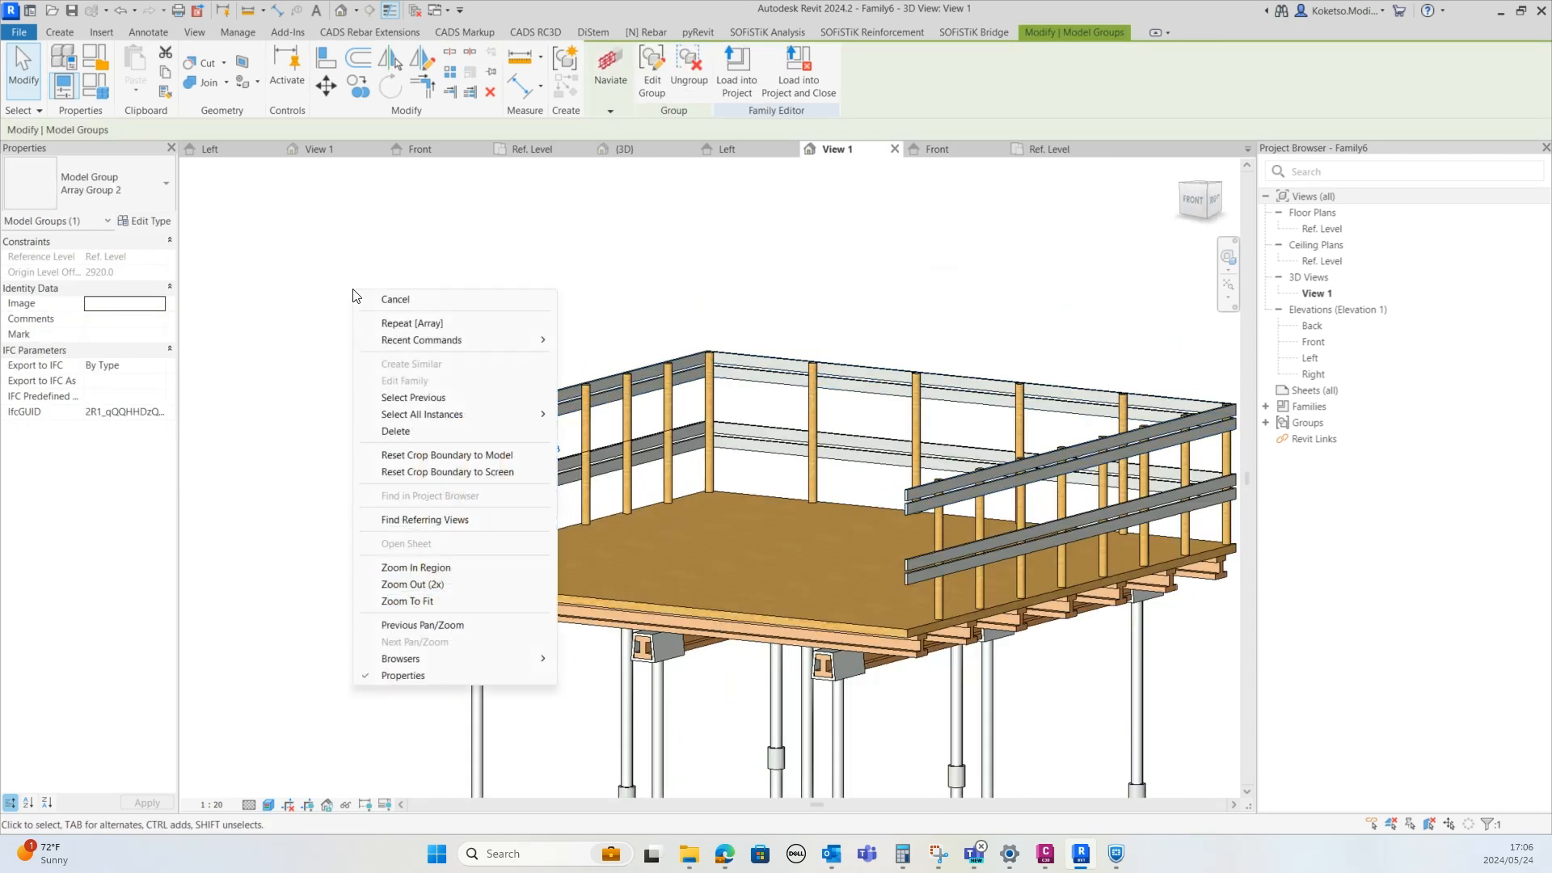
mouse_move(453, 414)
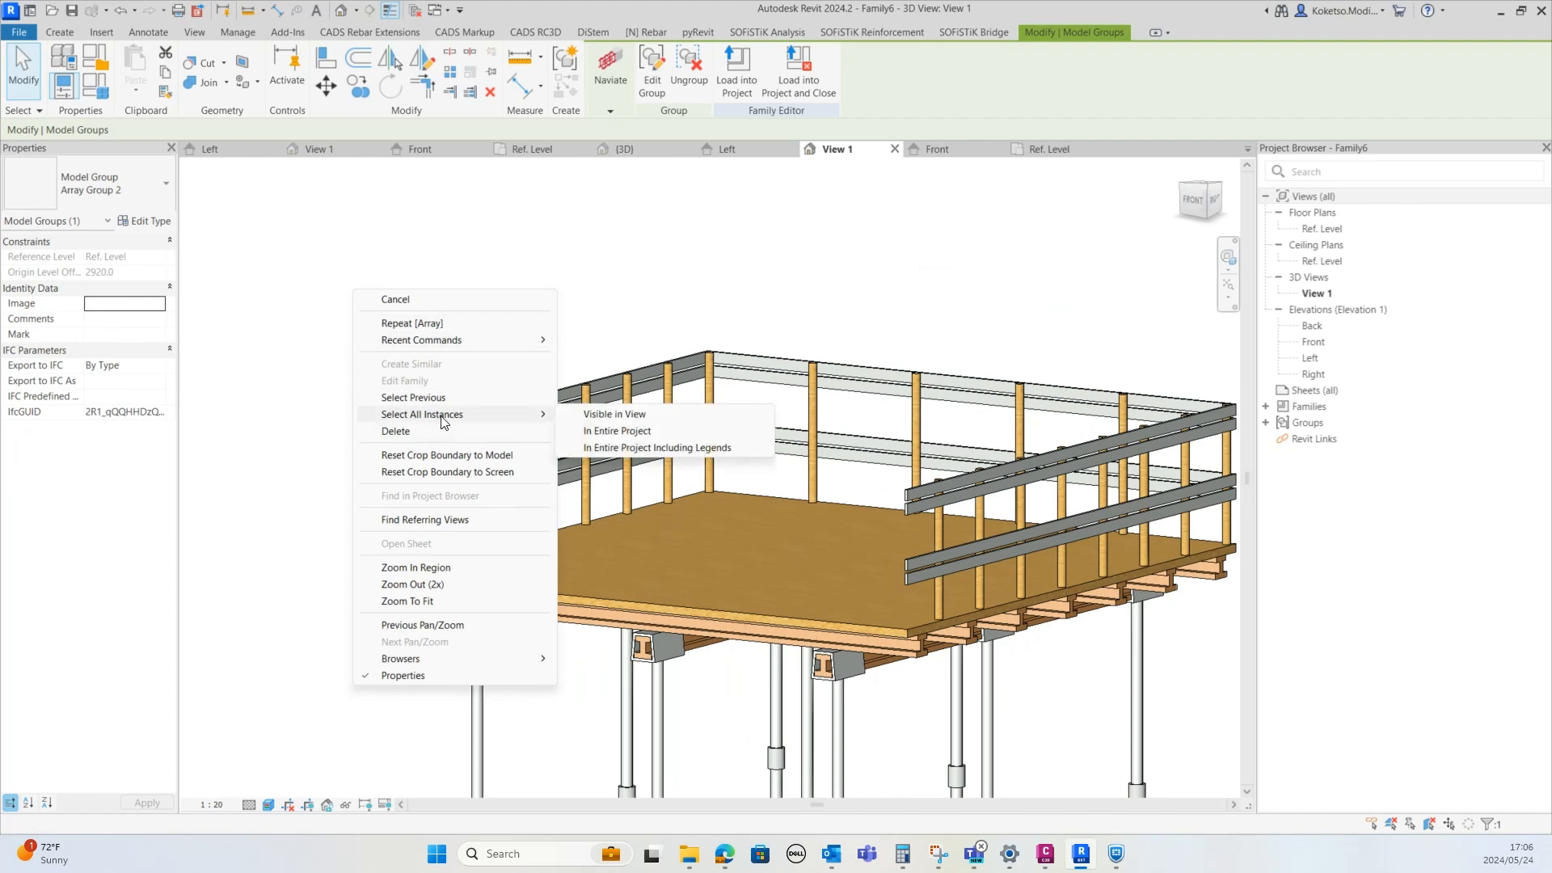
click(616, 418)
shift+middle_drag(616, 419, 667, 184)
click(688, 66)
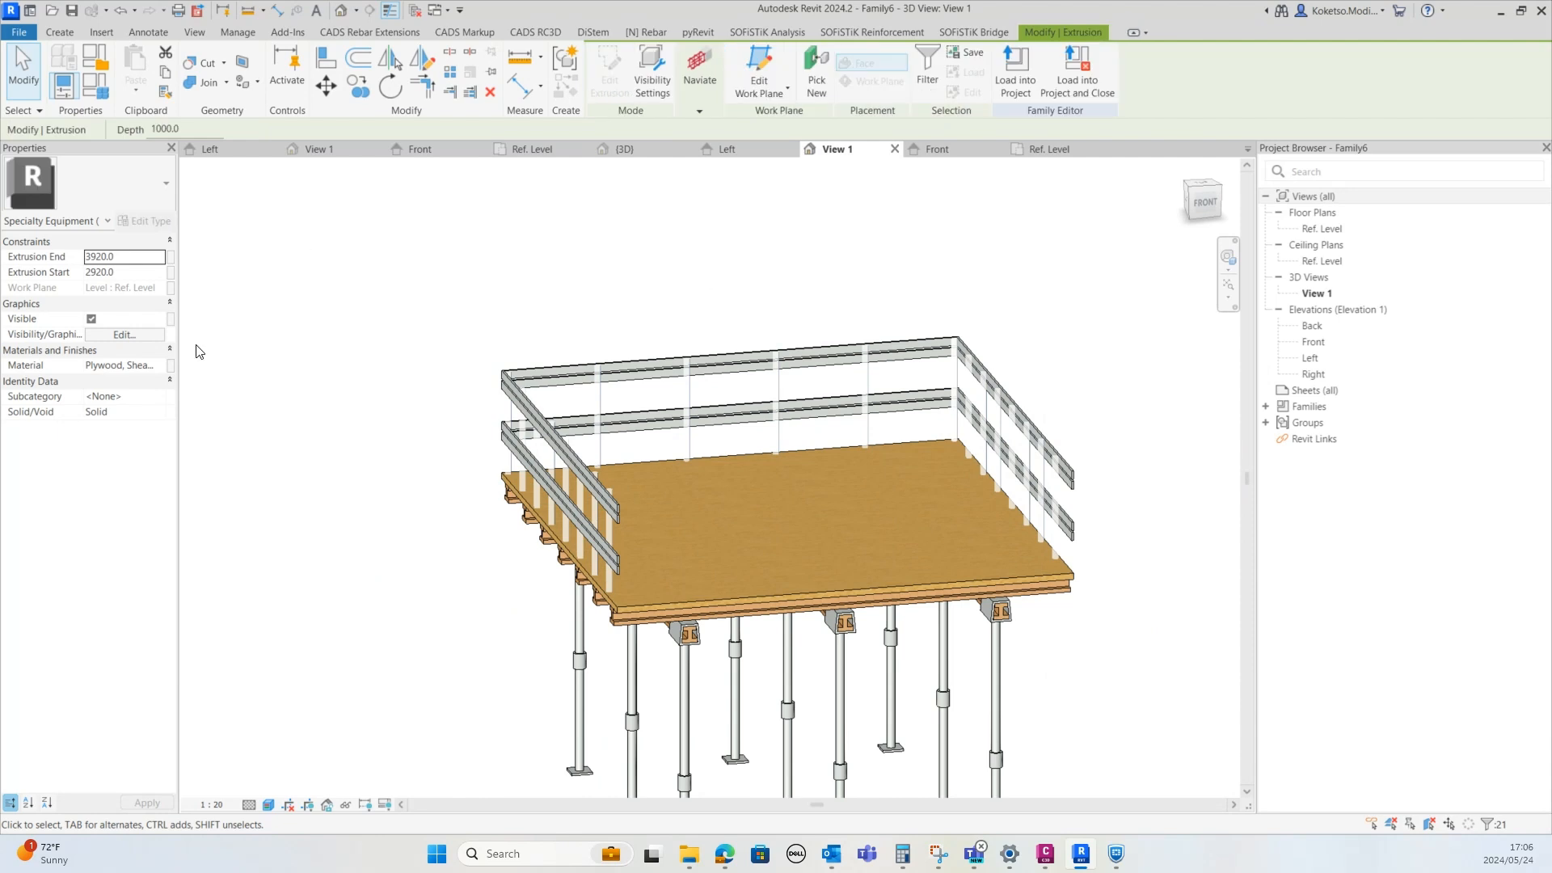
Set the material of the selected guardrail posts to Aluminum
click(159, 366)
click(159, 365)
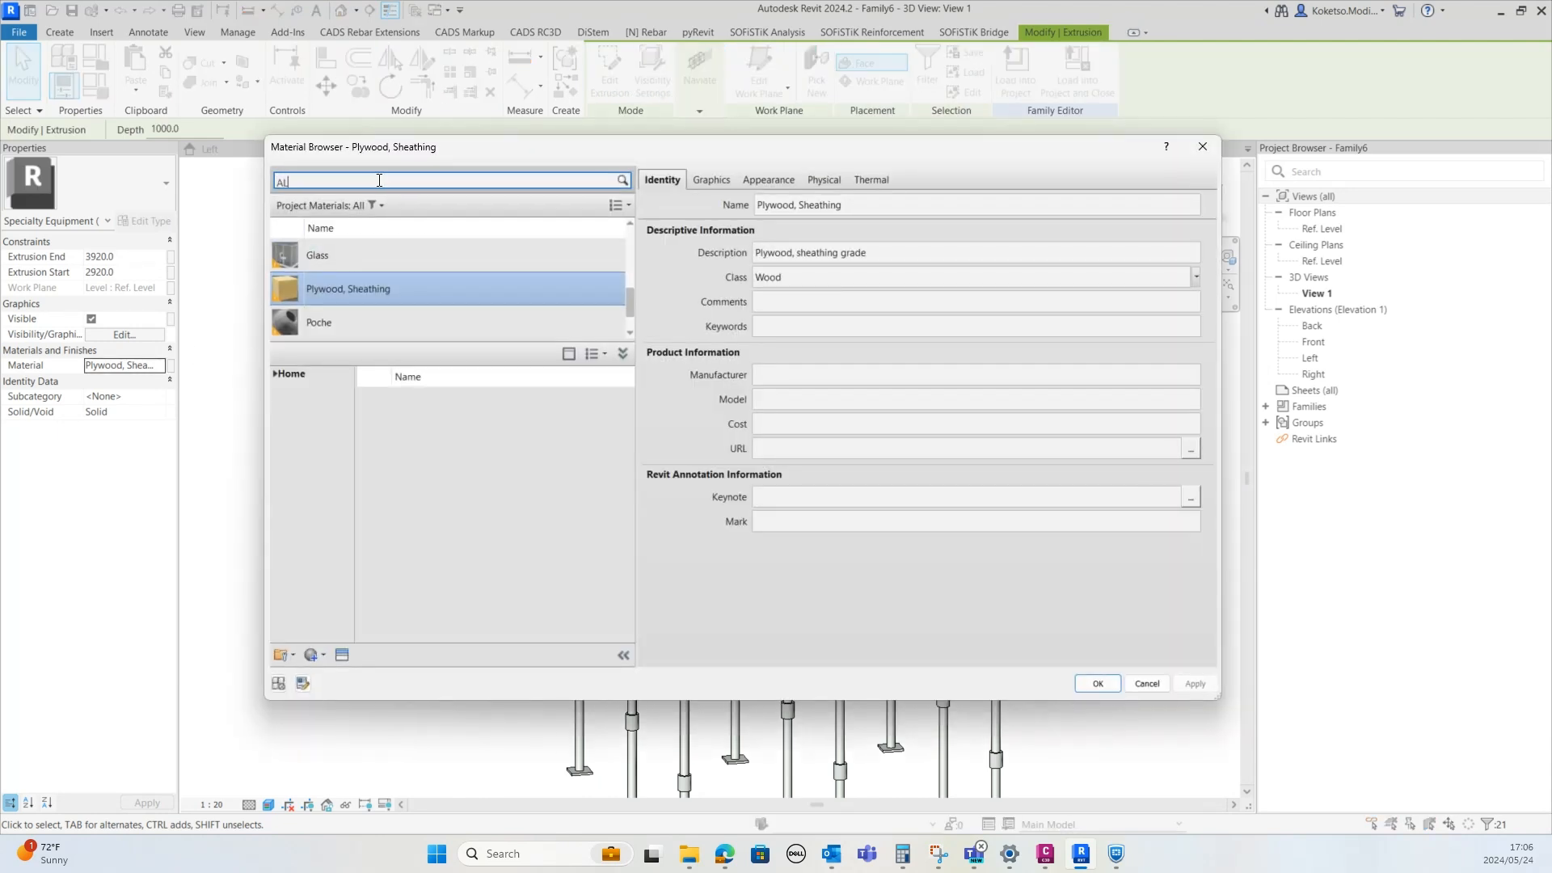
click(459, 285)
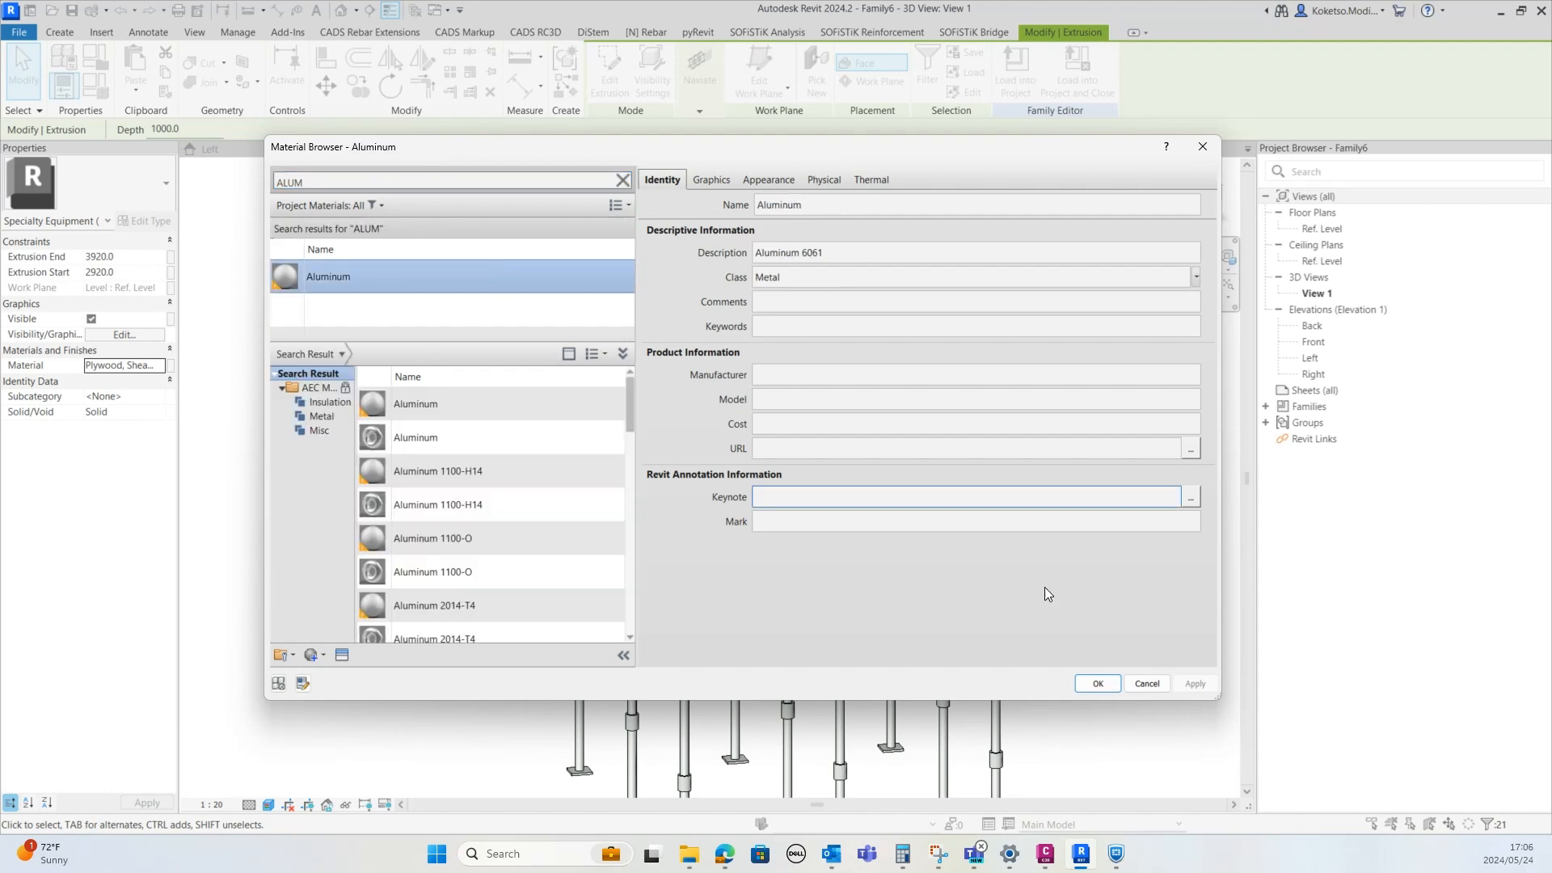
click(1114, 683)
click(1025, 656)
Orbit and zoom around the 3D view to inspect the finished guardrail and deck
shift+middle_drag(1025, 657, 968, 511)
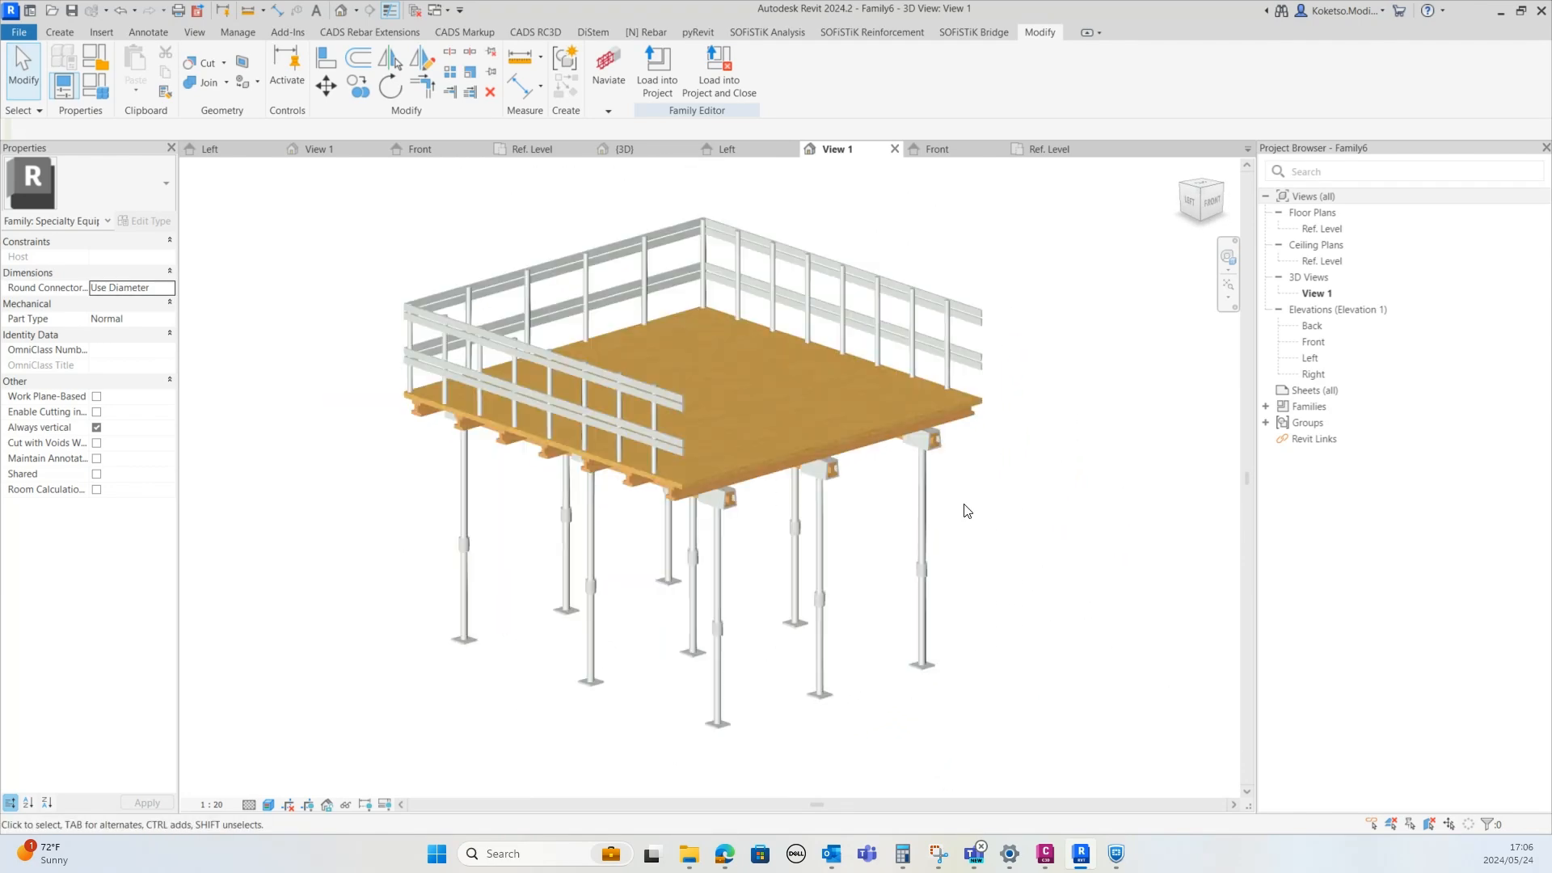
shift+middle_drag(983, 511, 908, 537)
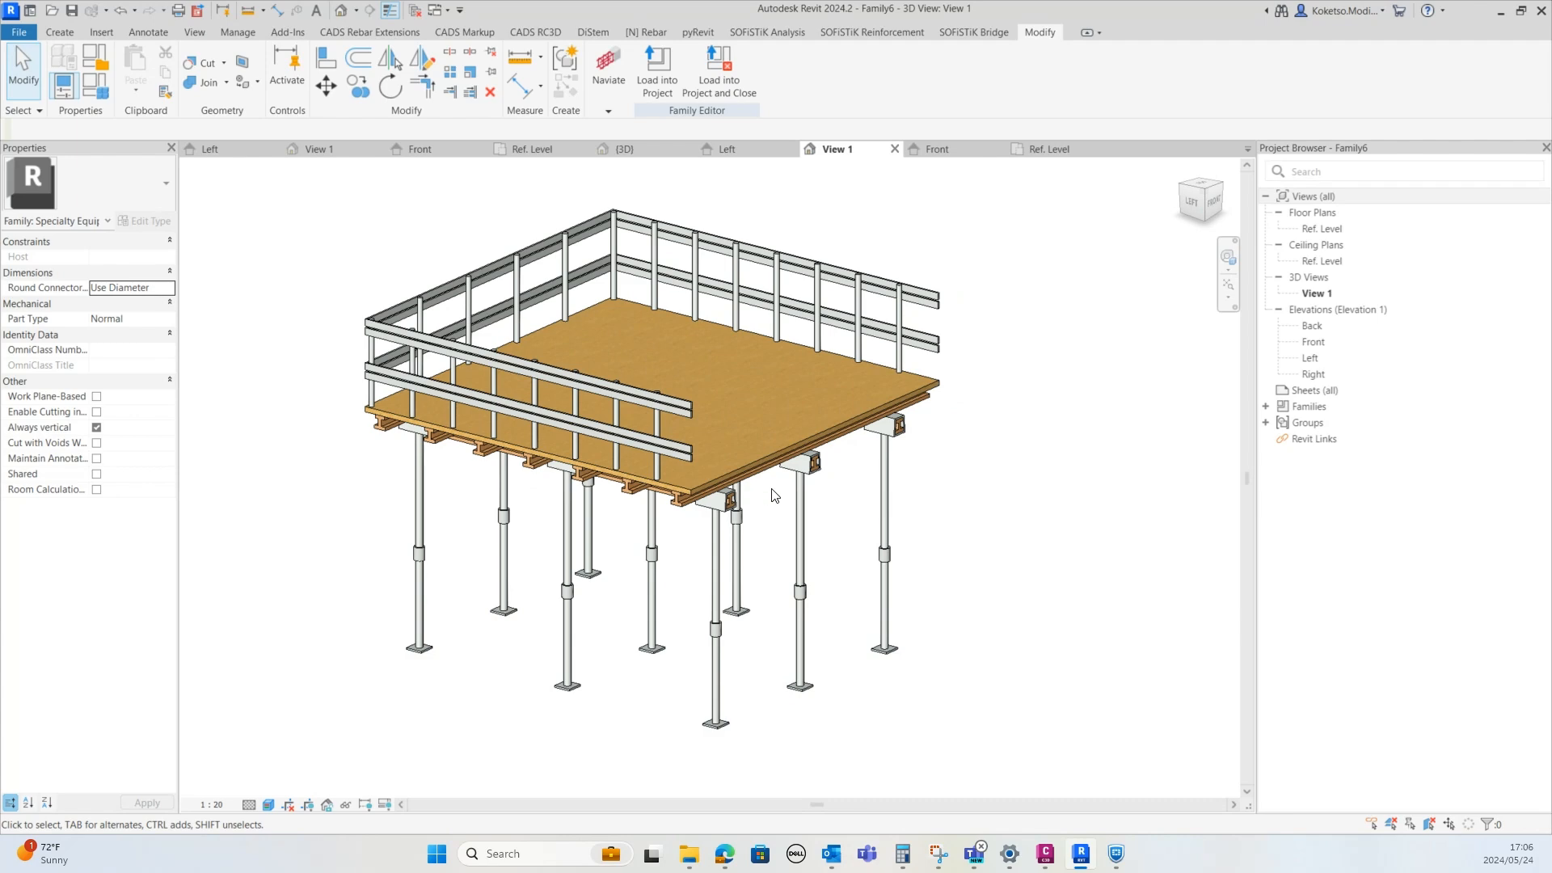
scroll(760, 510, up, 1)
scroll(753, 519, down, 1)
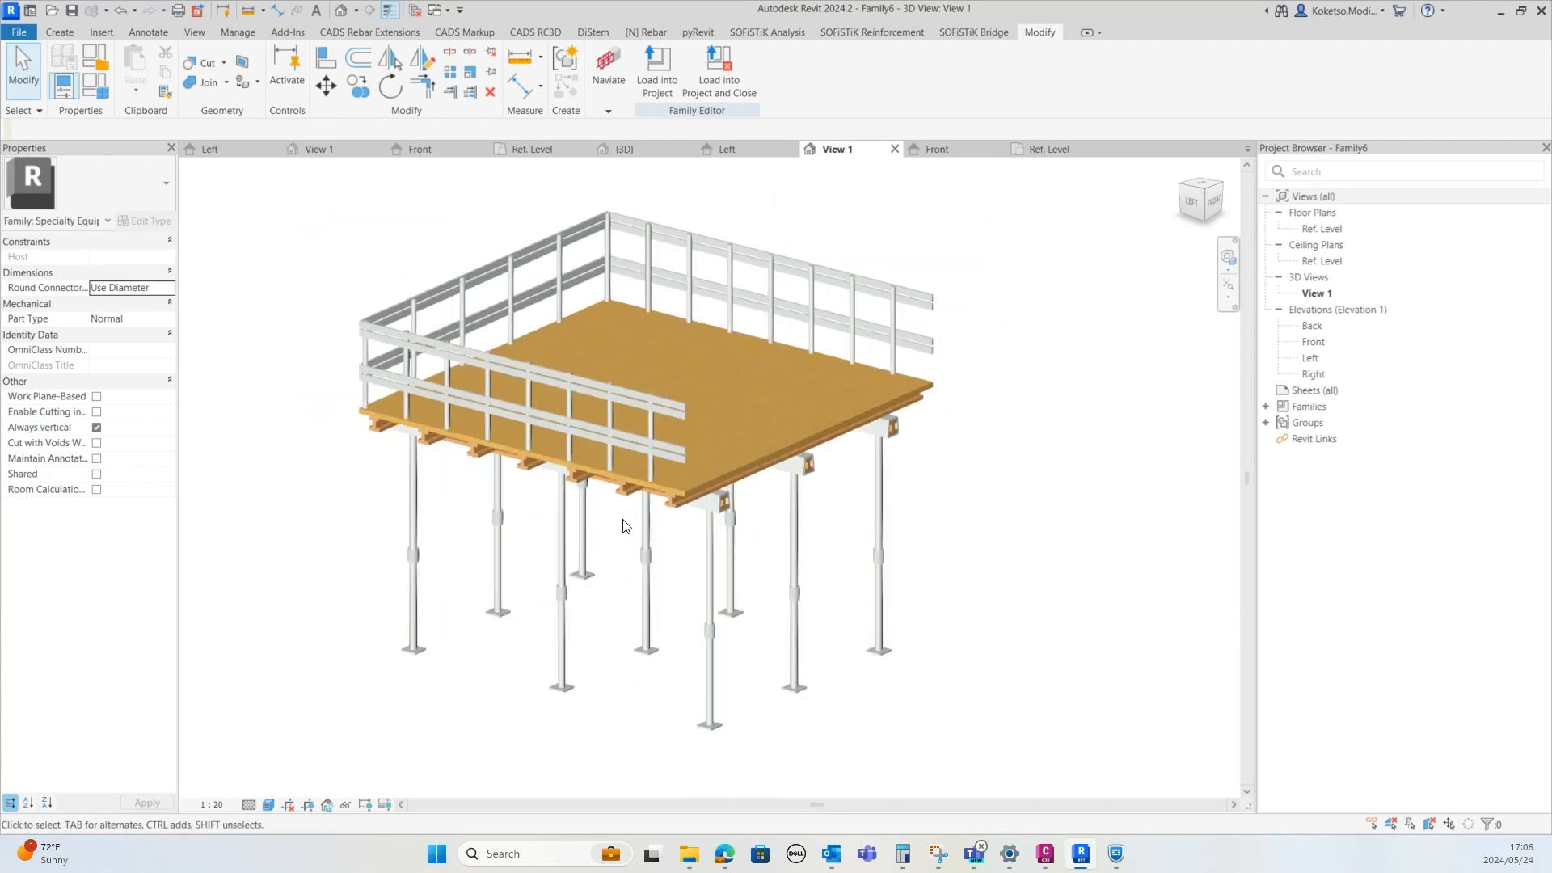
scroll(606, 497, up, 1)
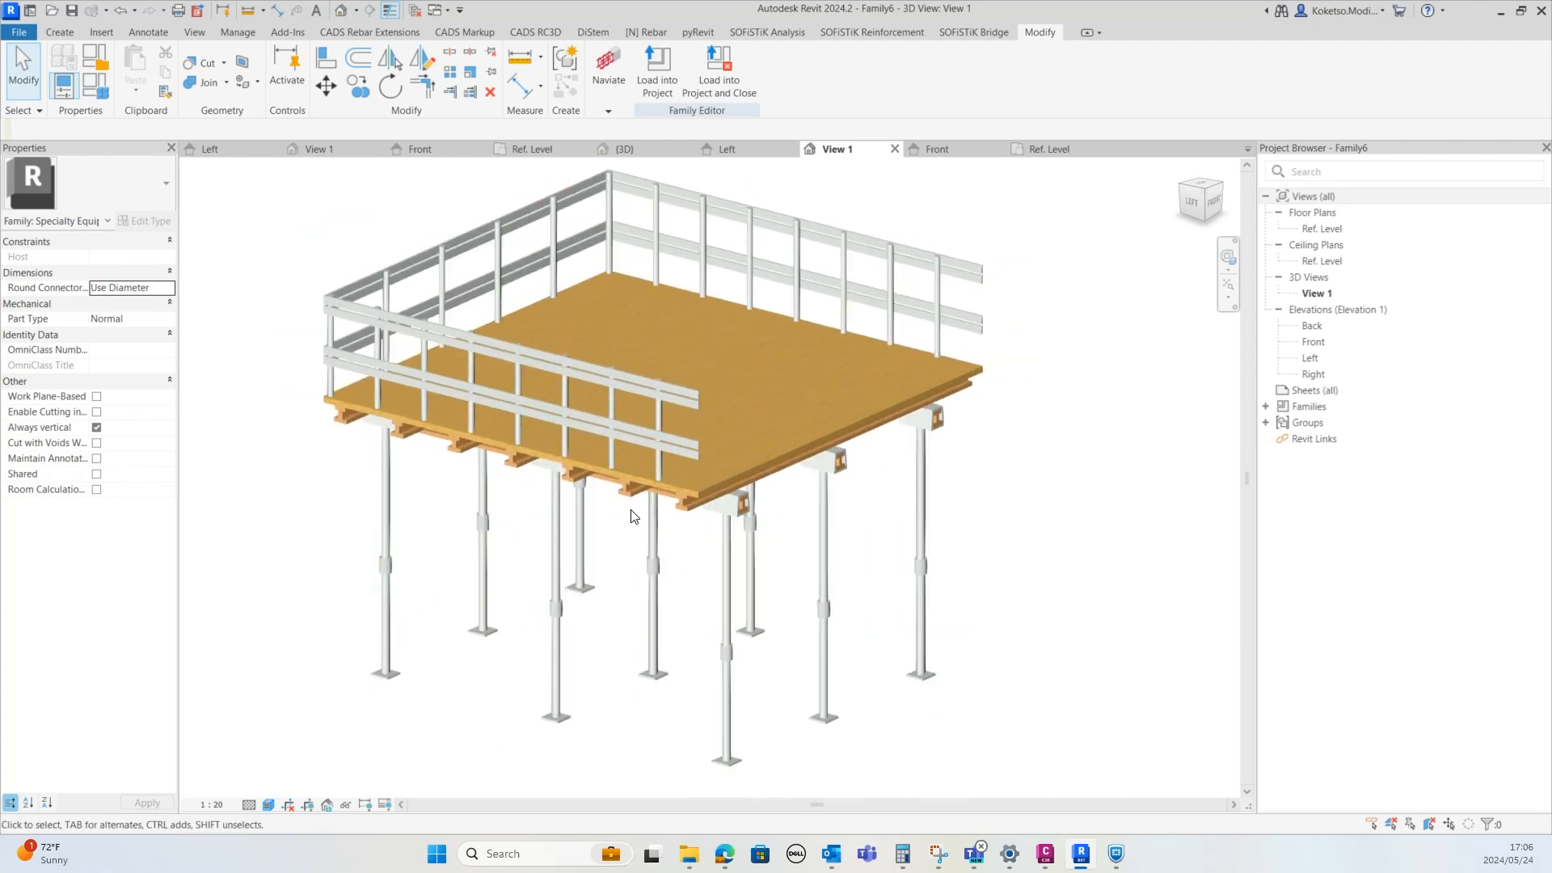
scroll(1022, 523, down, 1)
scroll(1020, 522, up, 1)
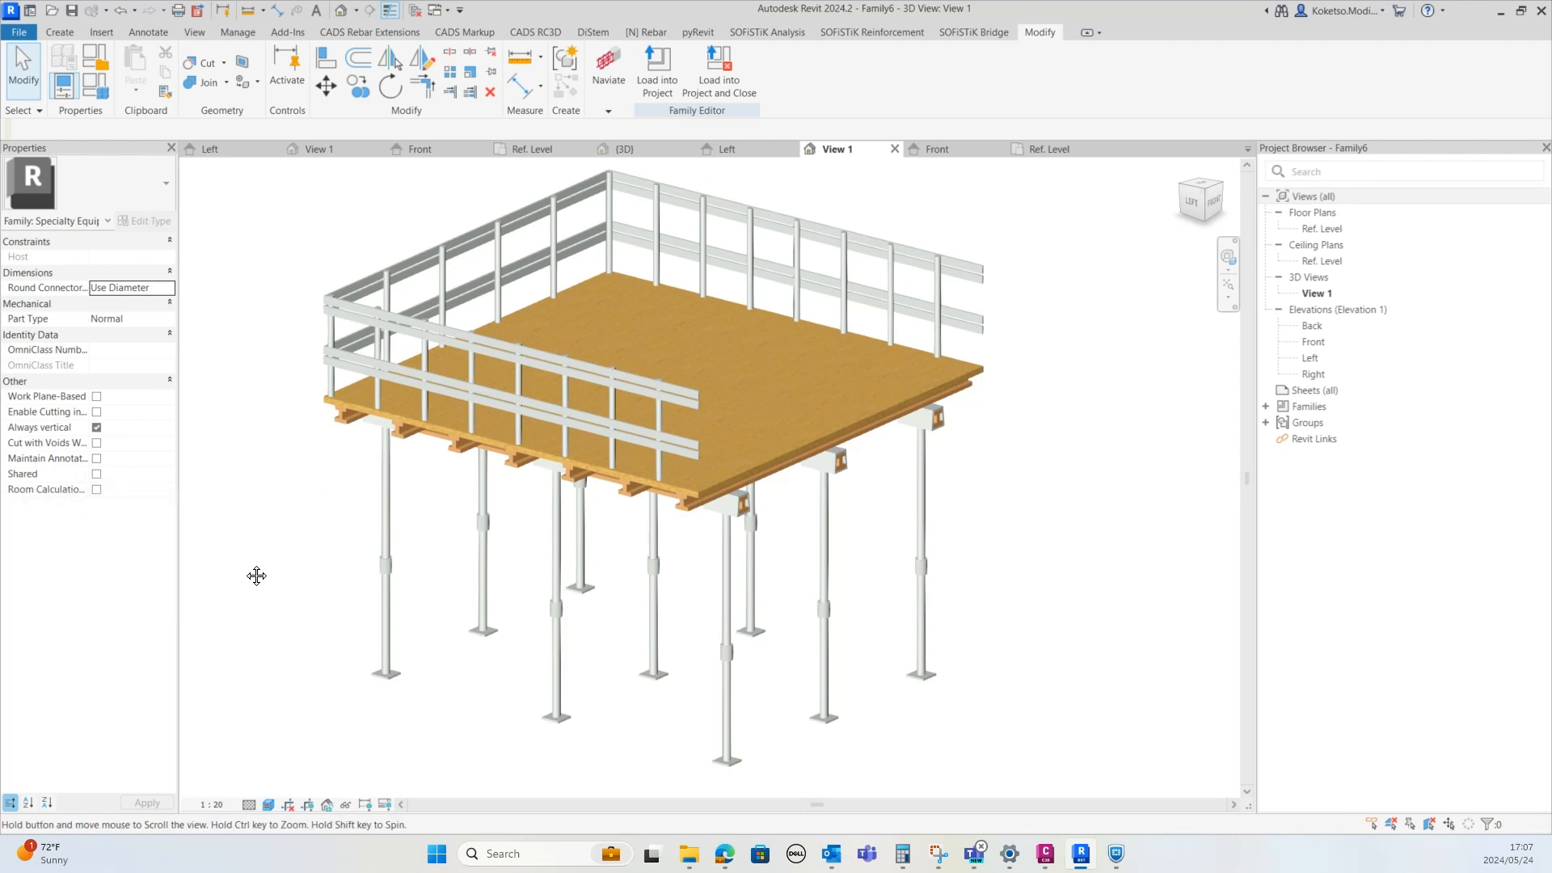
middle_drag(246, 571, 261, 576)
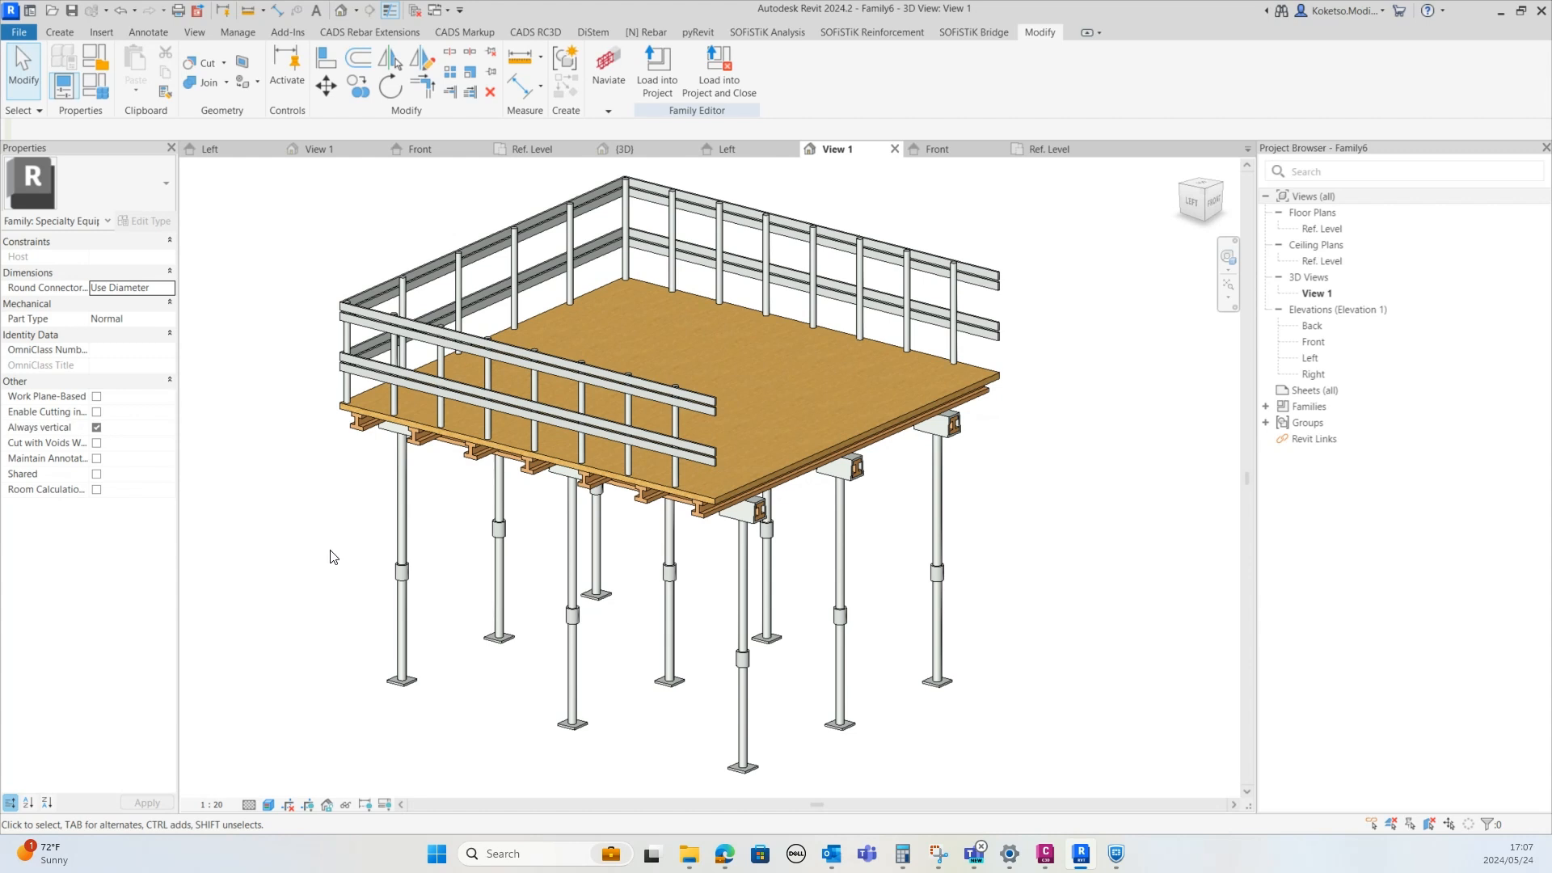
scroll(388, 572, down, 2)
scroll(510, 583, up, 1)
middle_drag(522, 582, 530, 580)
middle_drag(878, 636, 918, 603)
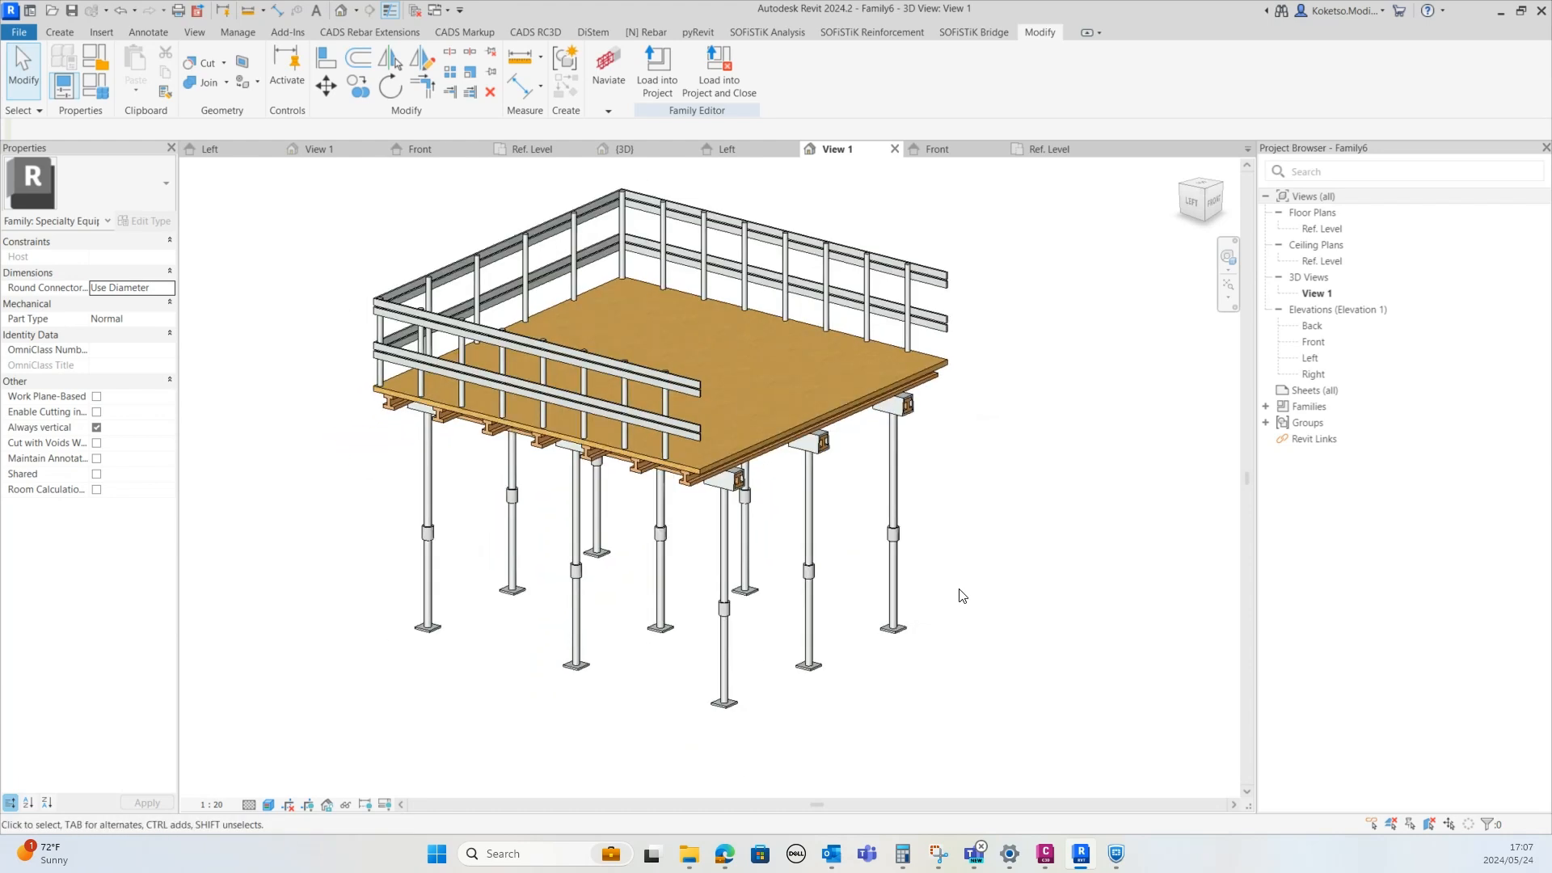
Examine the finished platform in 3D from several angles, including the underside beams and post heads below the deck
scroll(966, 531, up, 1)
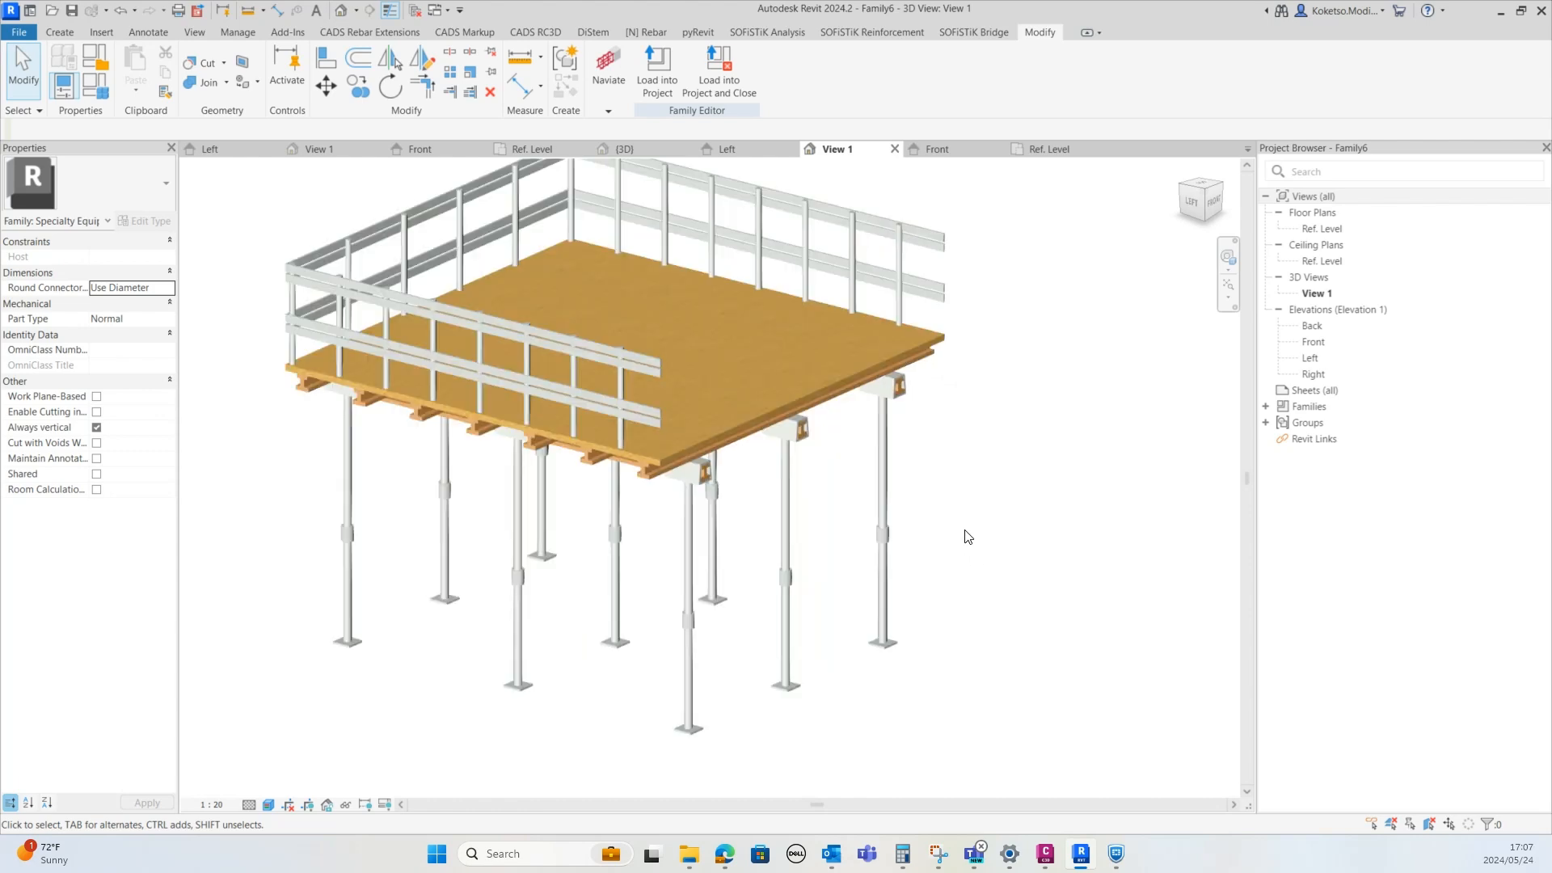
middle_drag(949, 513, 948, 523)
scroll(948, 522, down, 1)
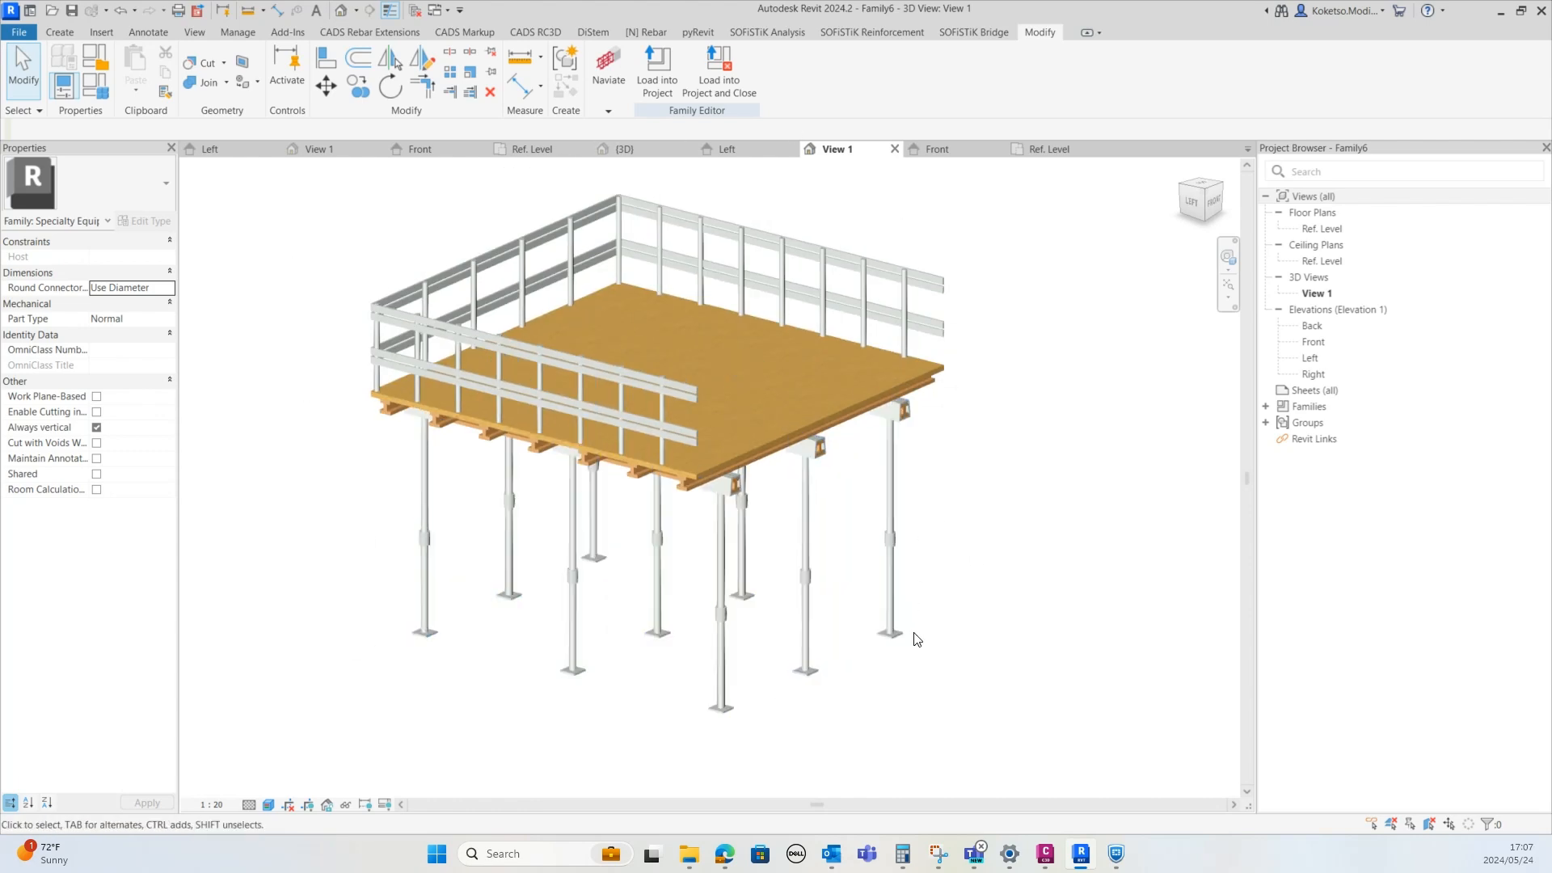
scroll(911, 635, up, 1)
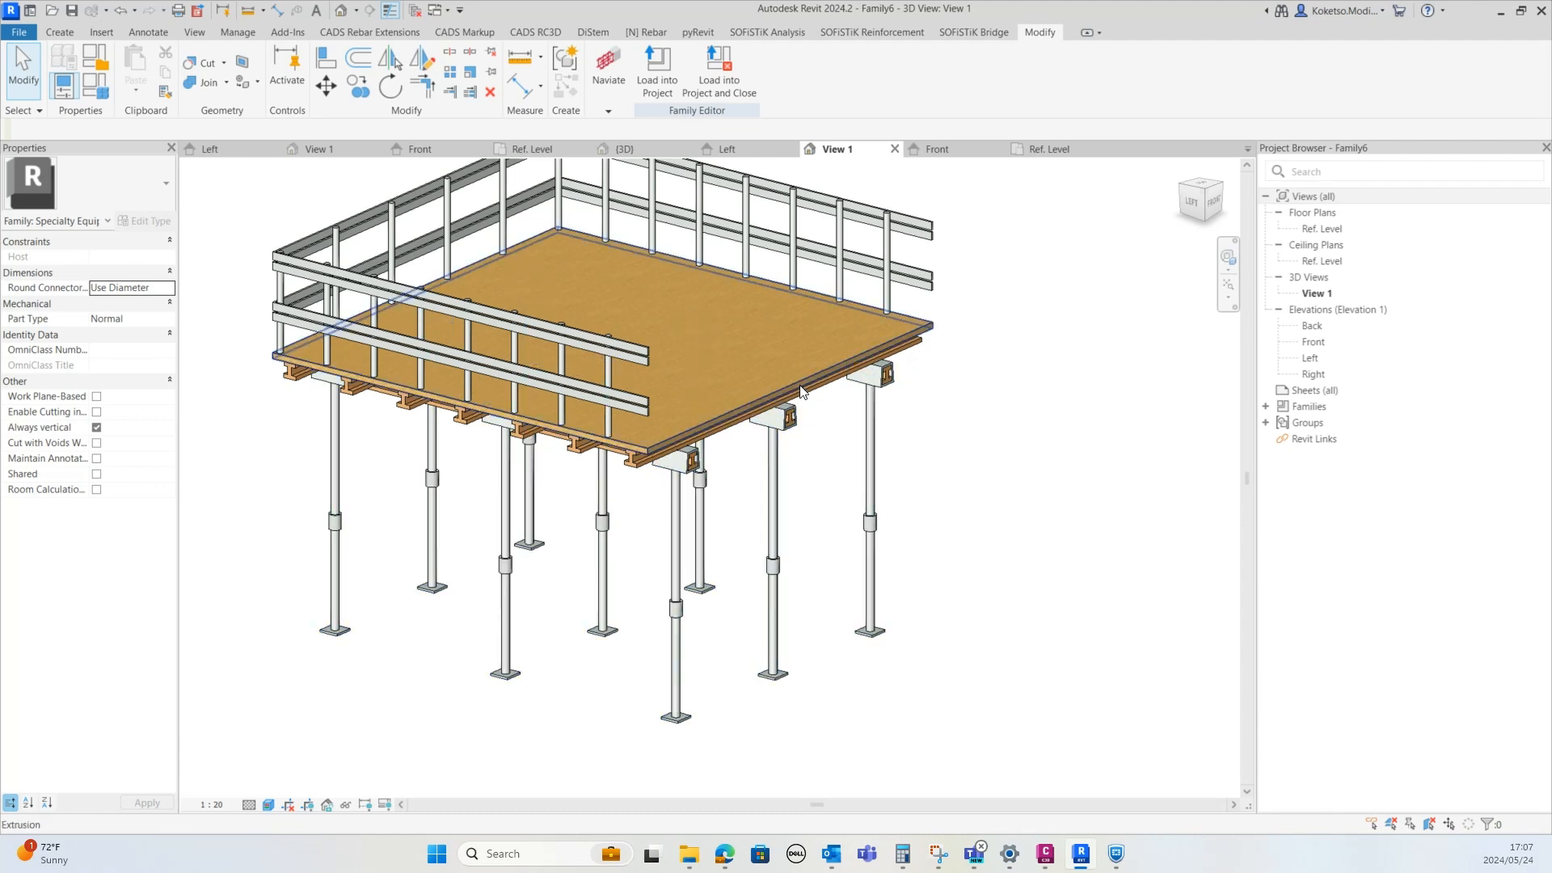
scroll(747, 514, down, 1)
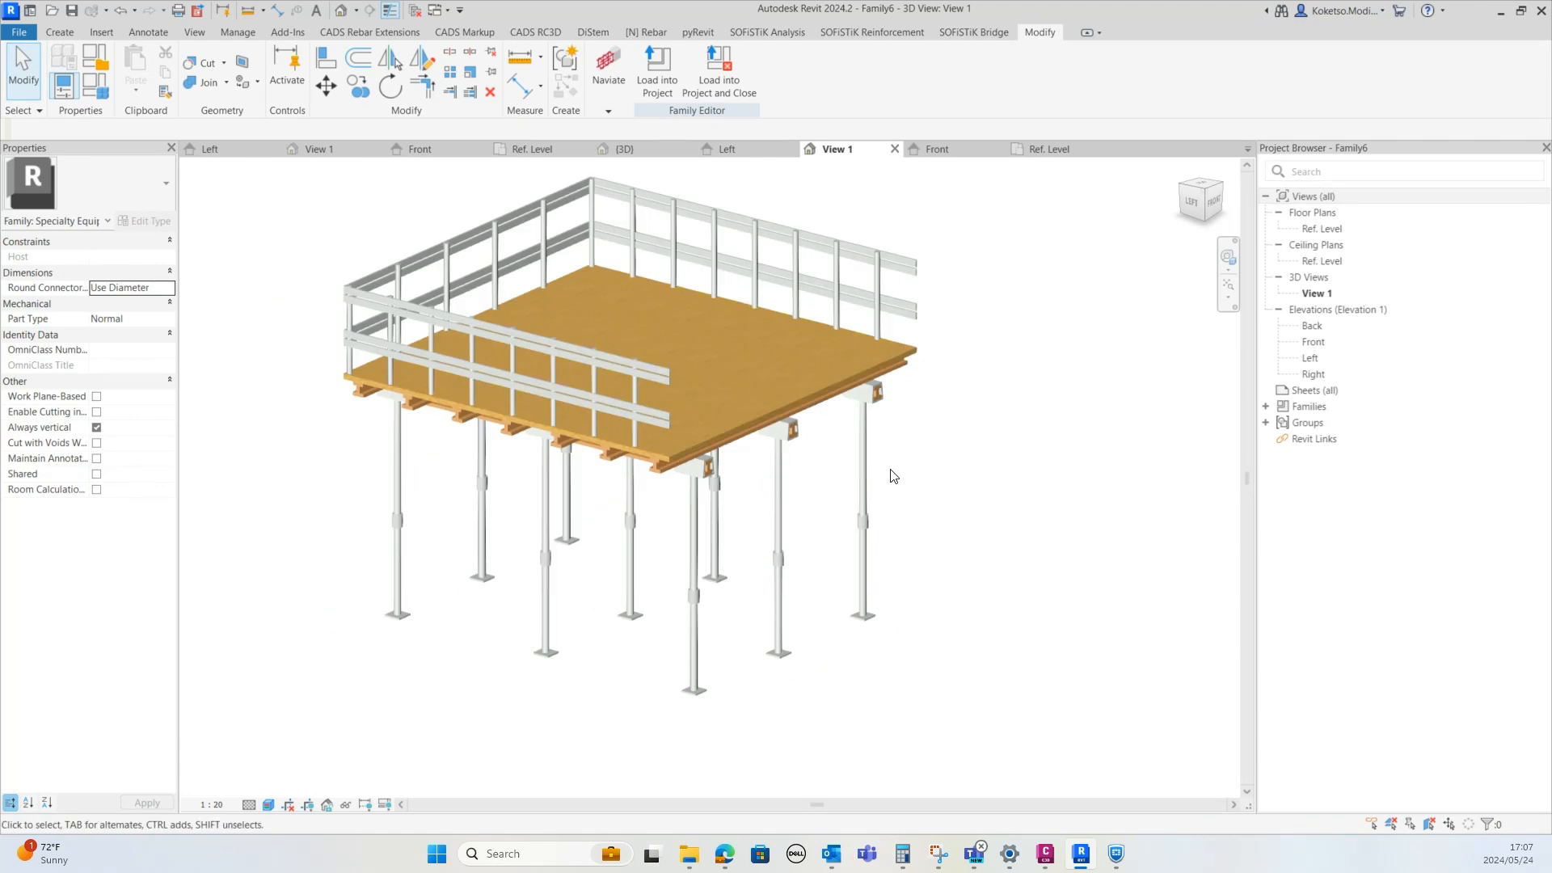
scroll(932, 423, down, 1)
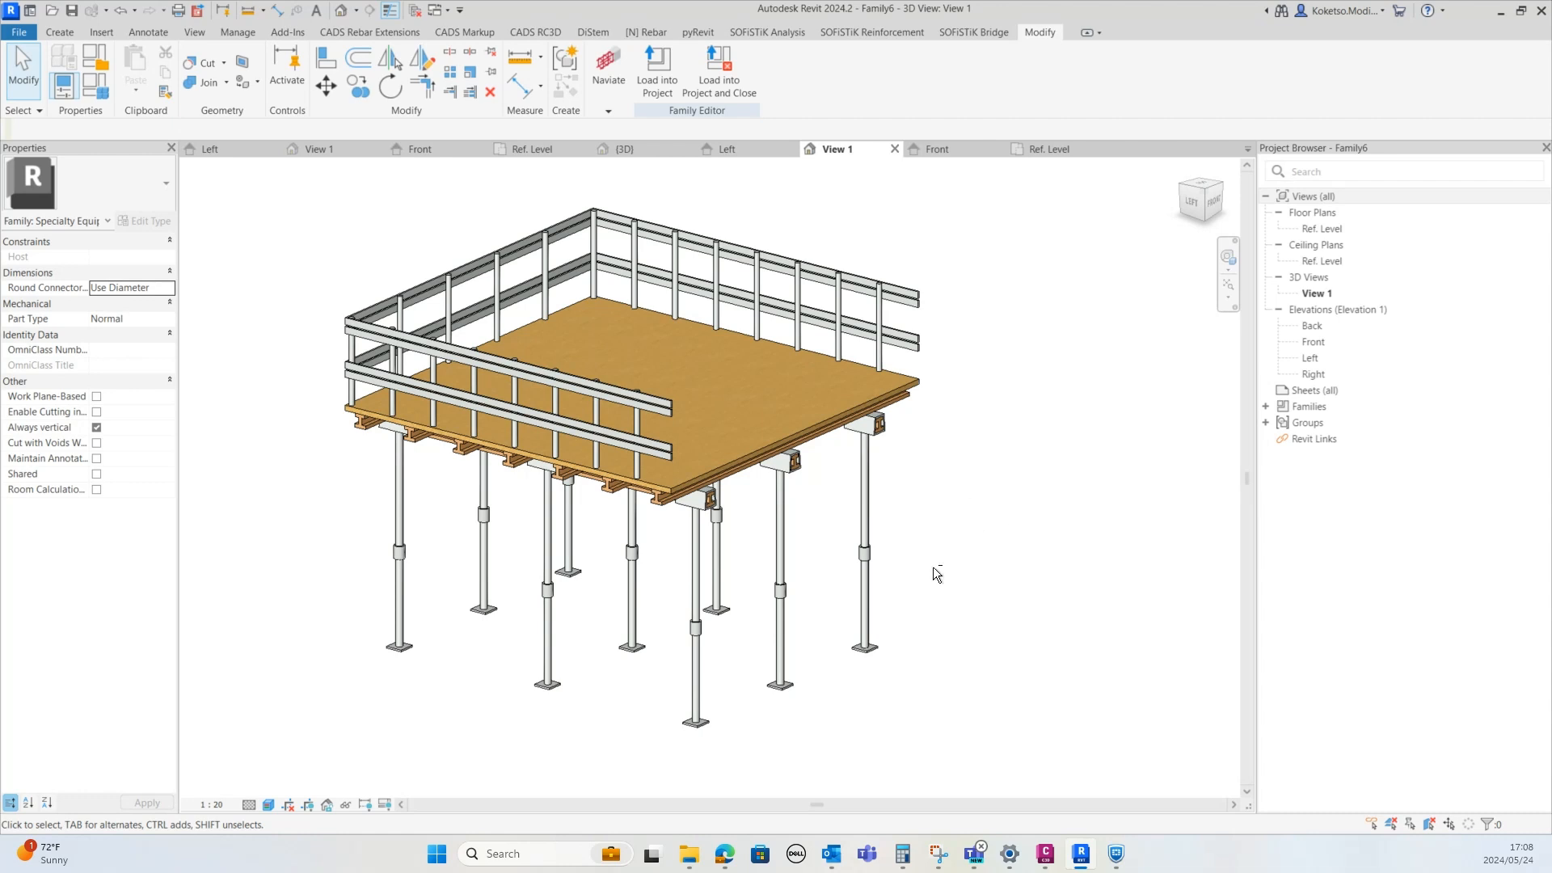
shift+middle_drag(932, 566, 895, 588)
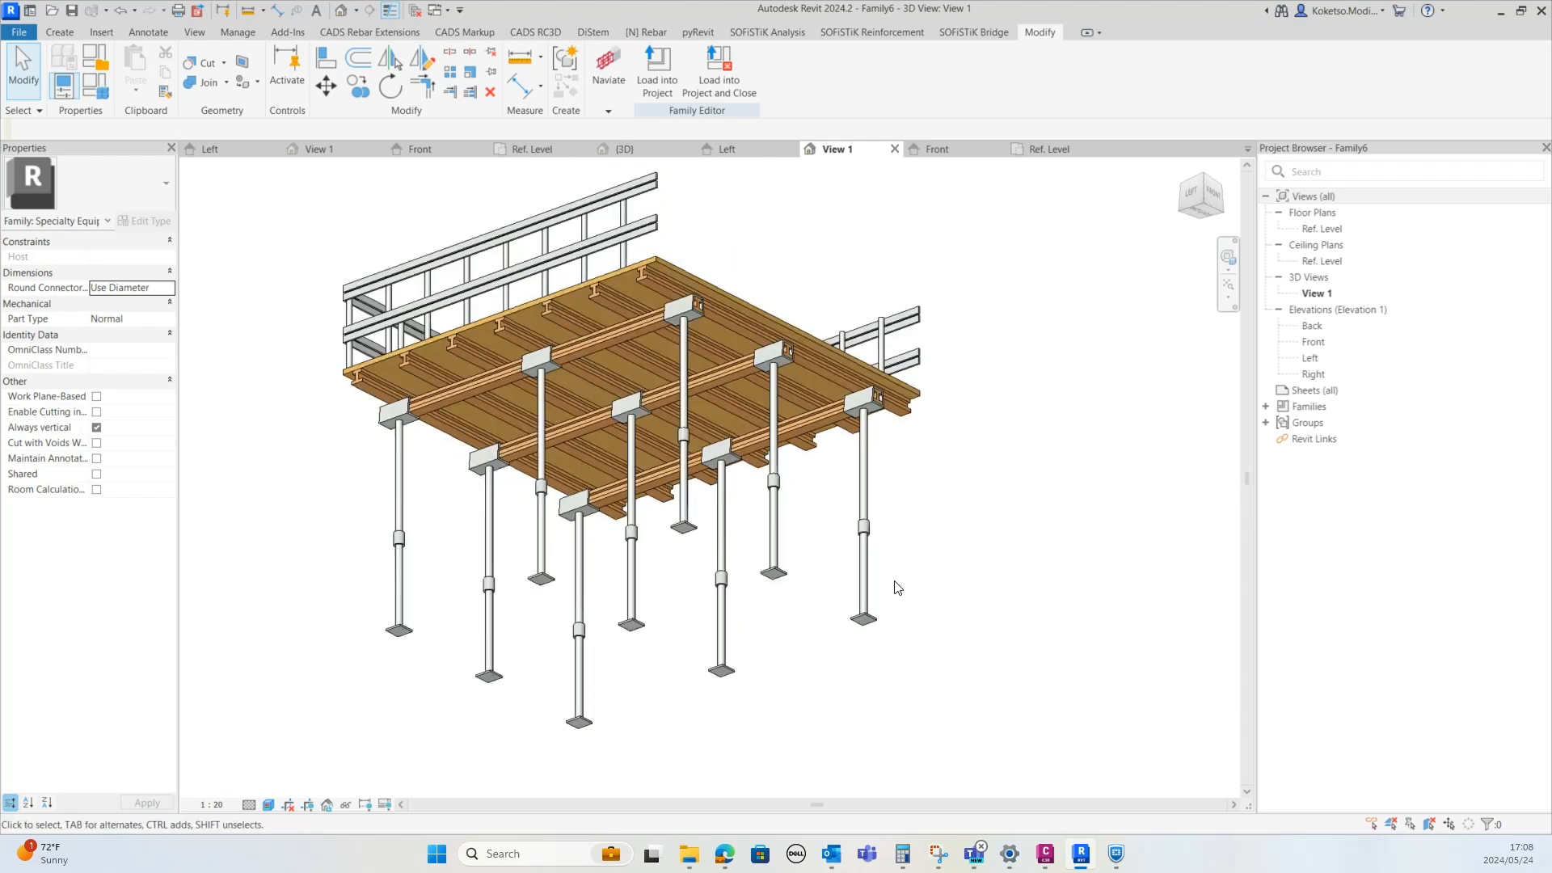
shift+middle_drag(911, 474, 974, 617)
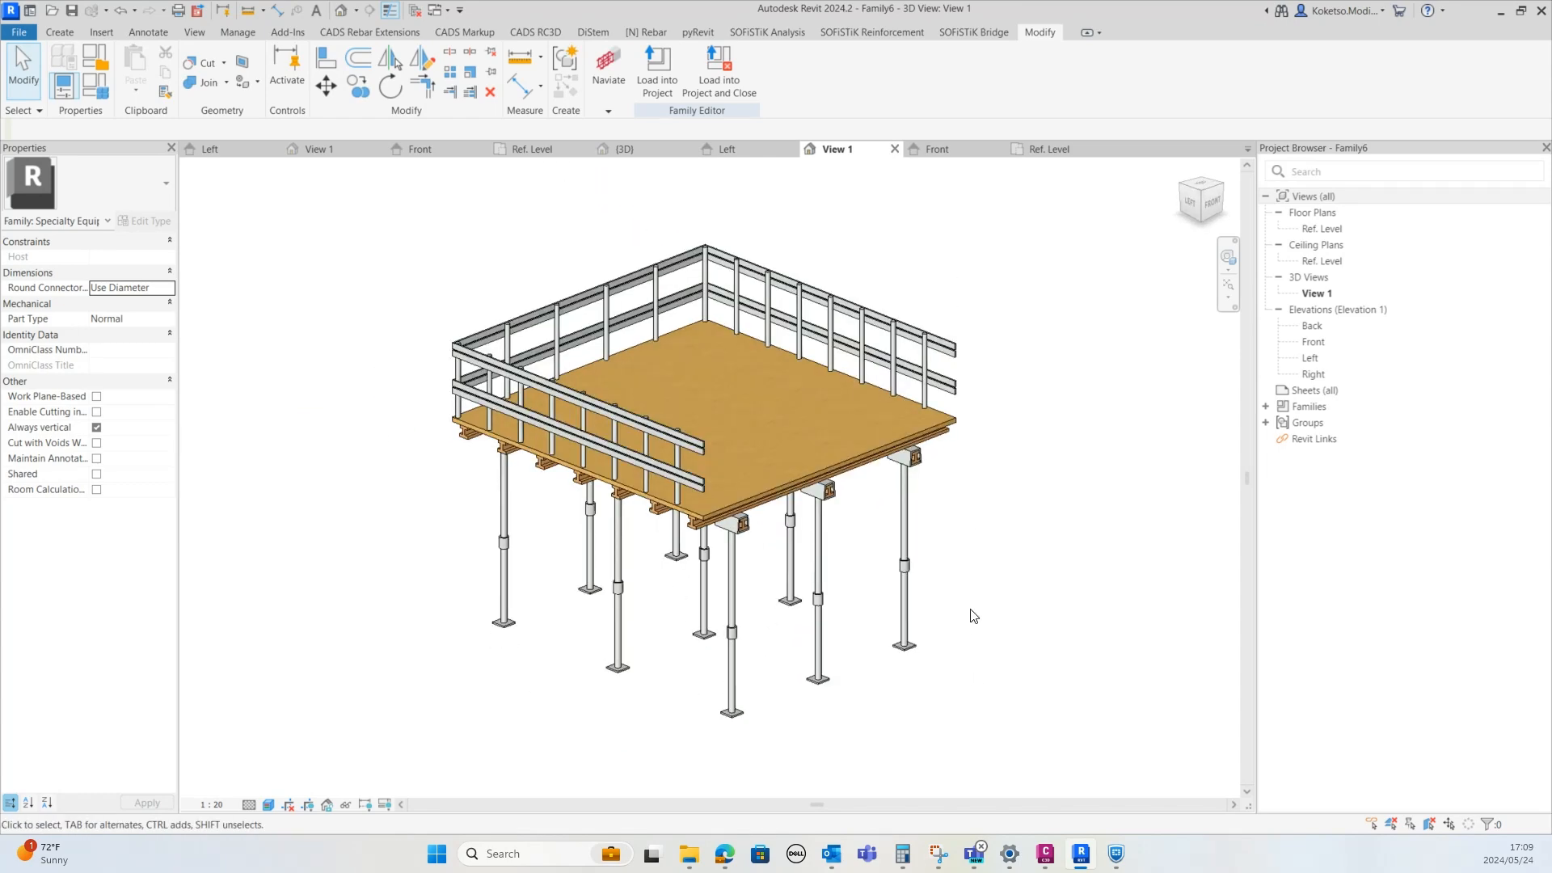